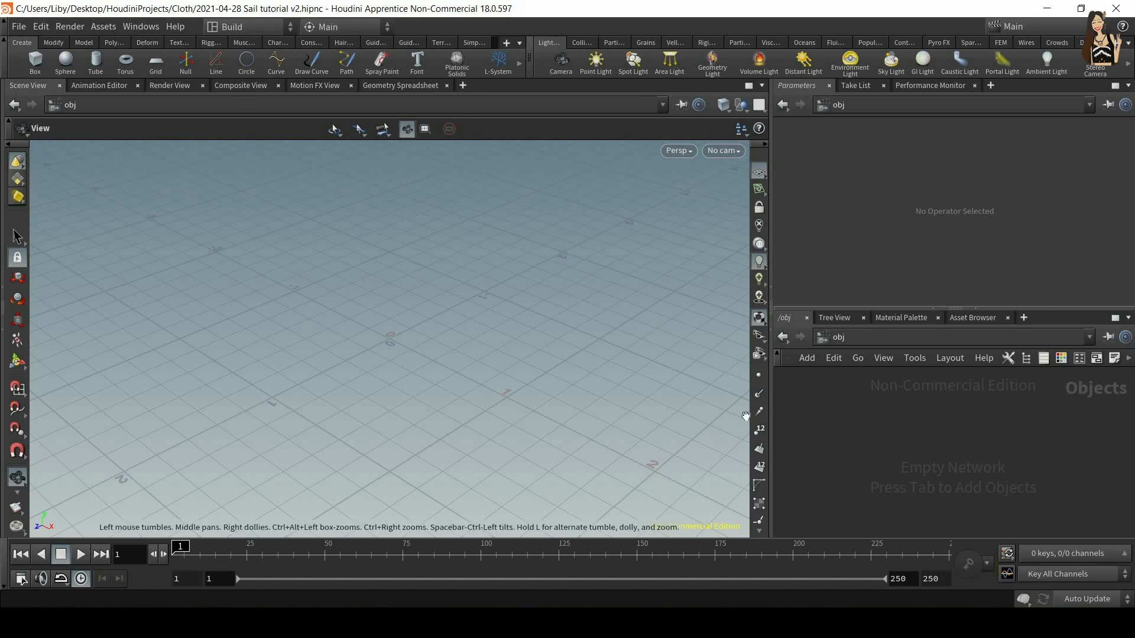
Step: Switch the workspace to the Technical desktop layout and keep the Geometry Spreadsheet pane collapsed
click(258, 33)
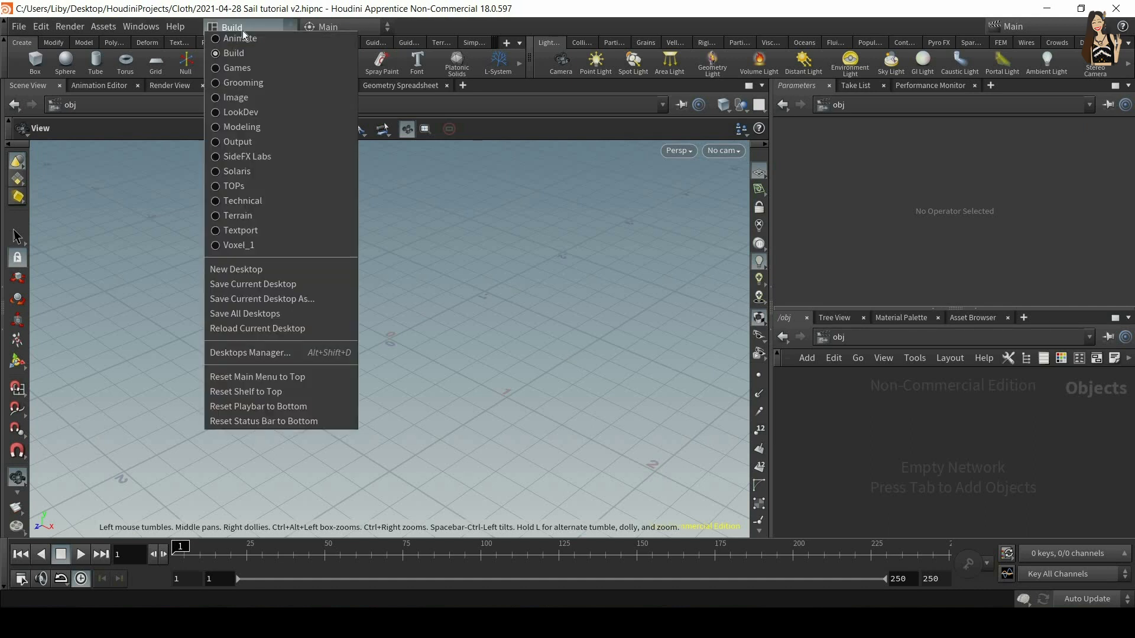
click(250, 203)
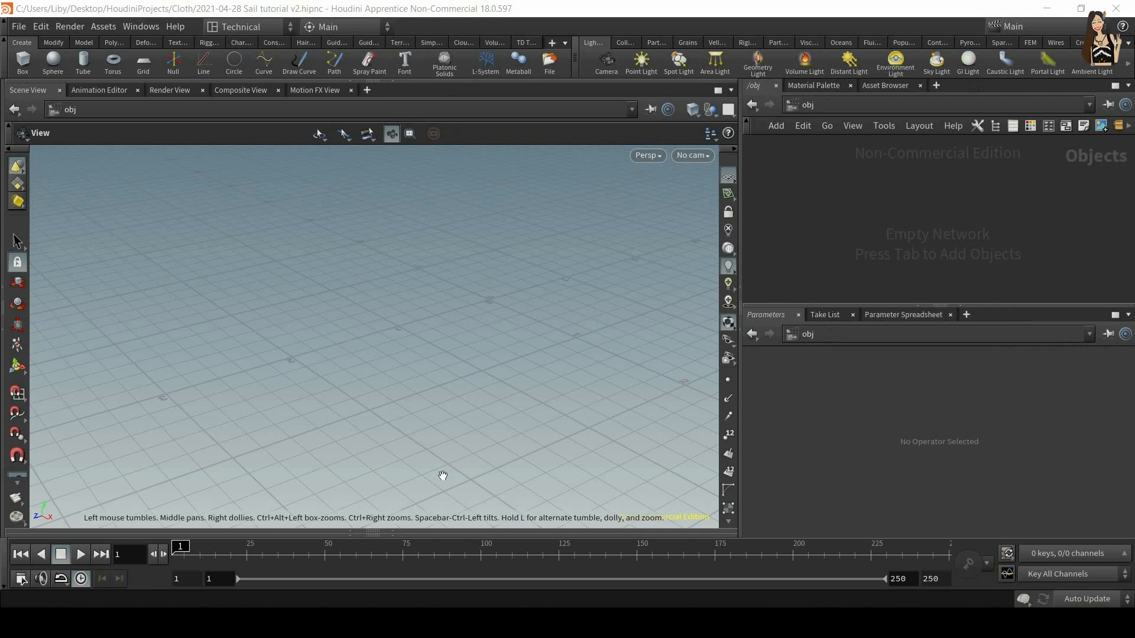
click(397, 529)
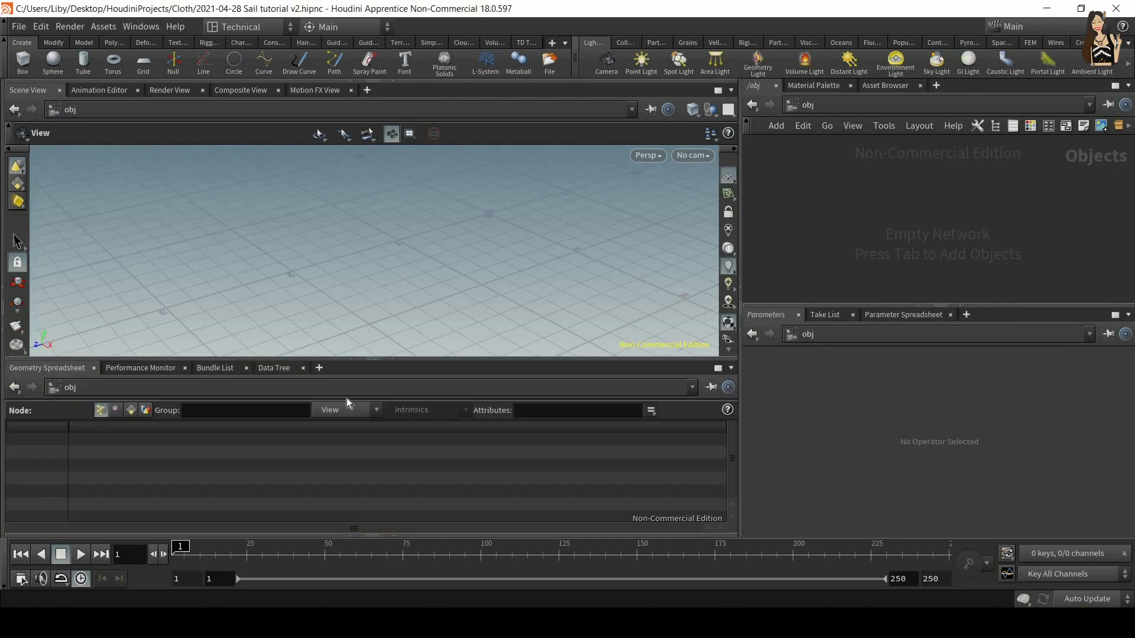
click(396, 359)
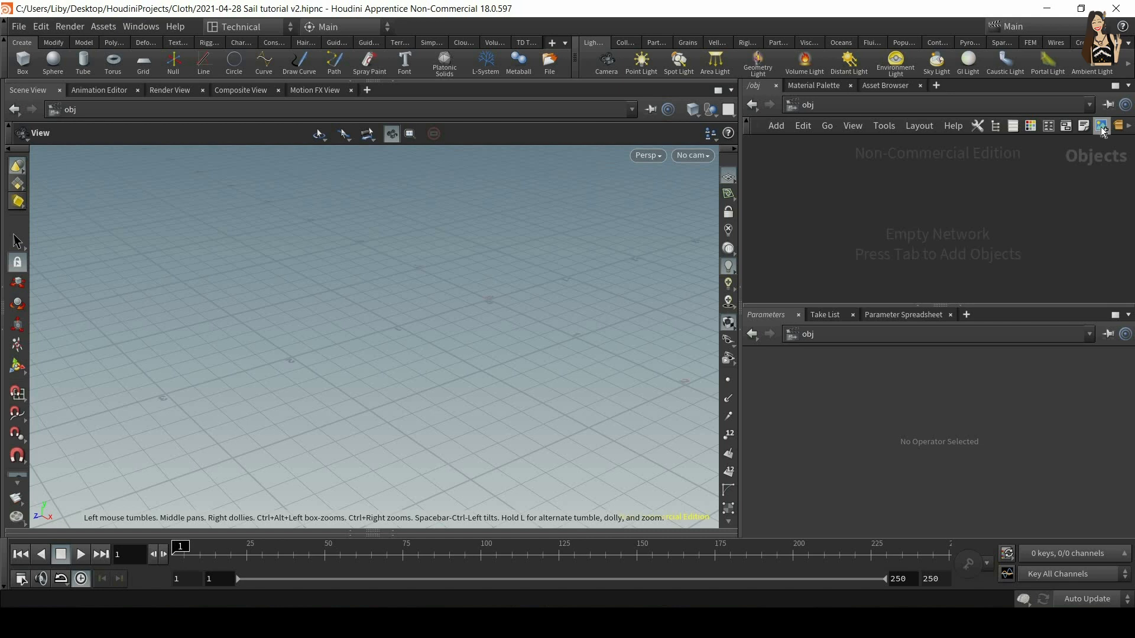
Step: Add sailing boat.jpg from the $HIP/reference folder as a background image in the object network
key(ctrl)
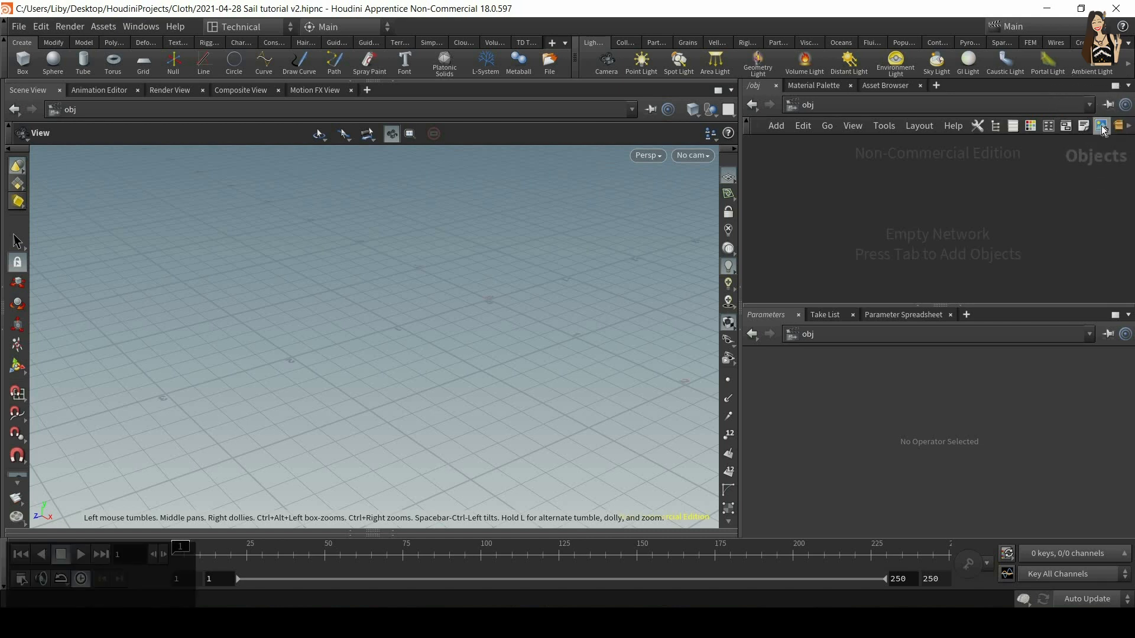
click(1101, 126)
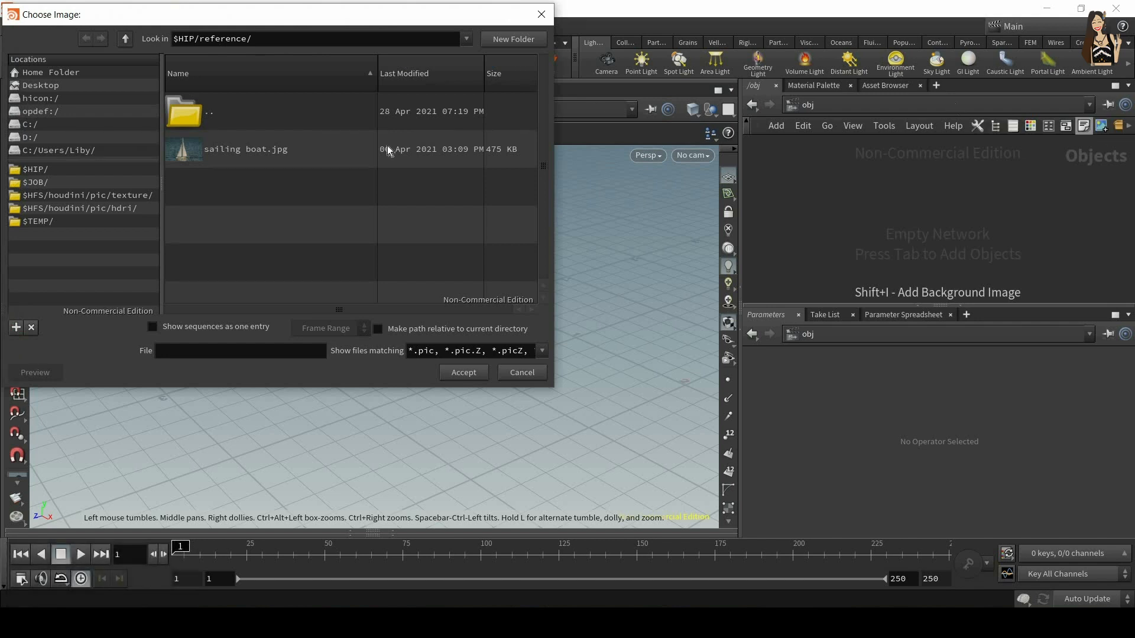
click(253, 155)
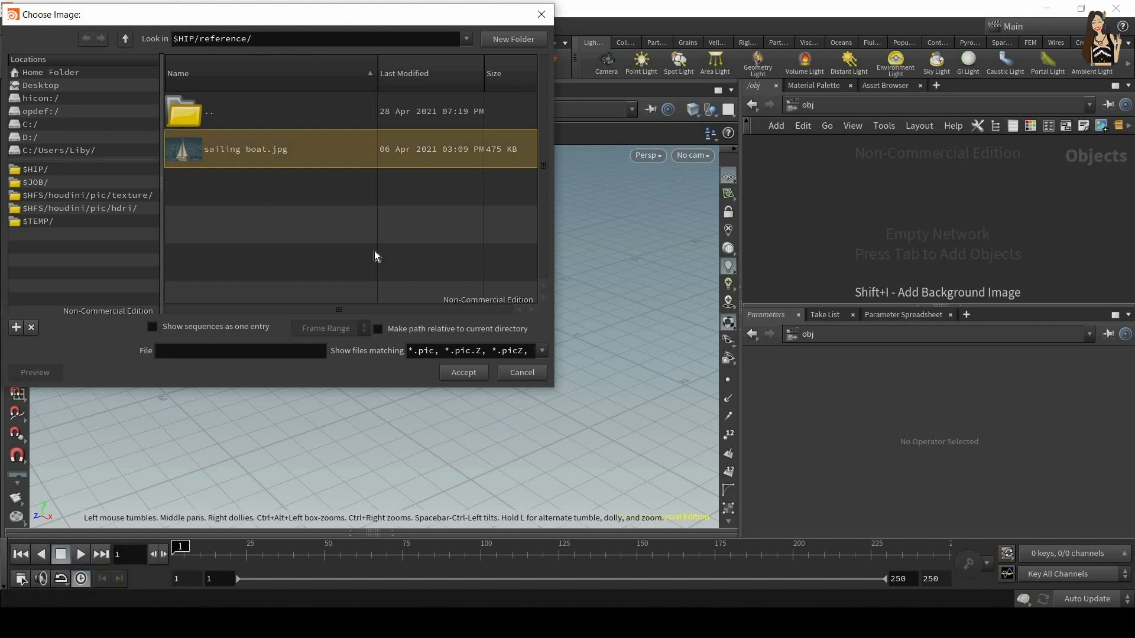
click(460, 373)
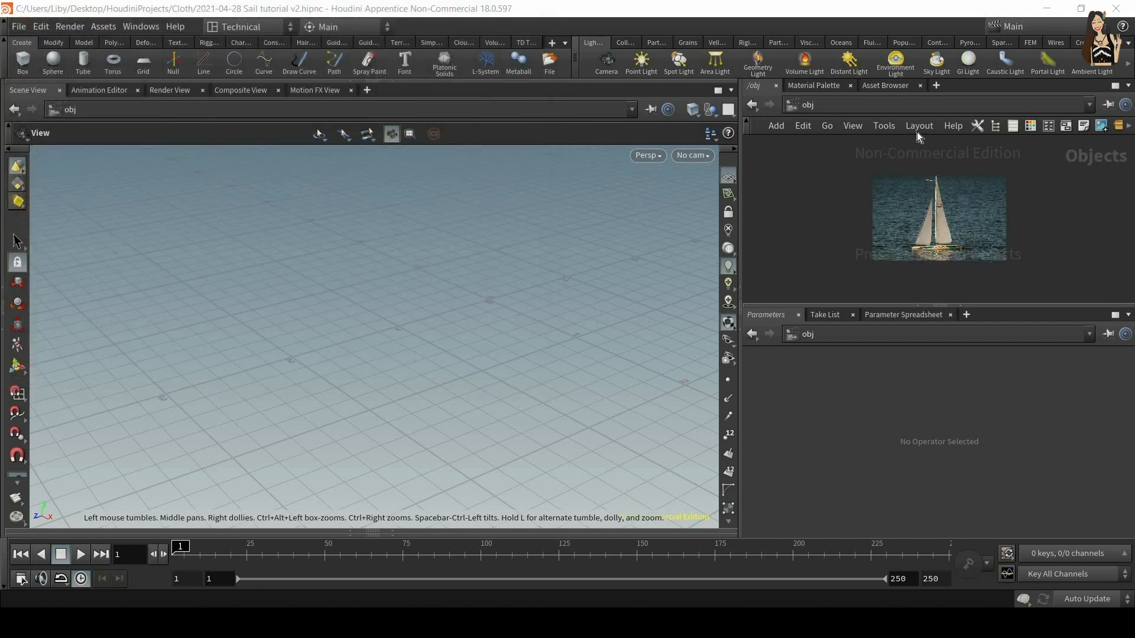
Step: Enable background image editing, enlarge and reposition the sailing boat picture at full brightness, and turn editing off again
click(884, 126)
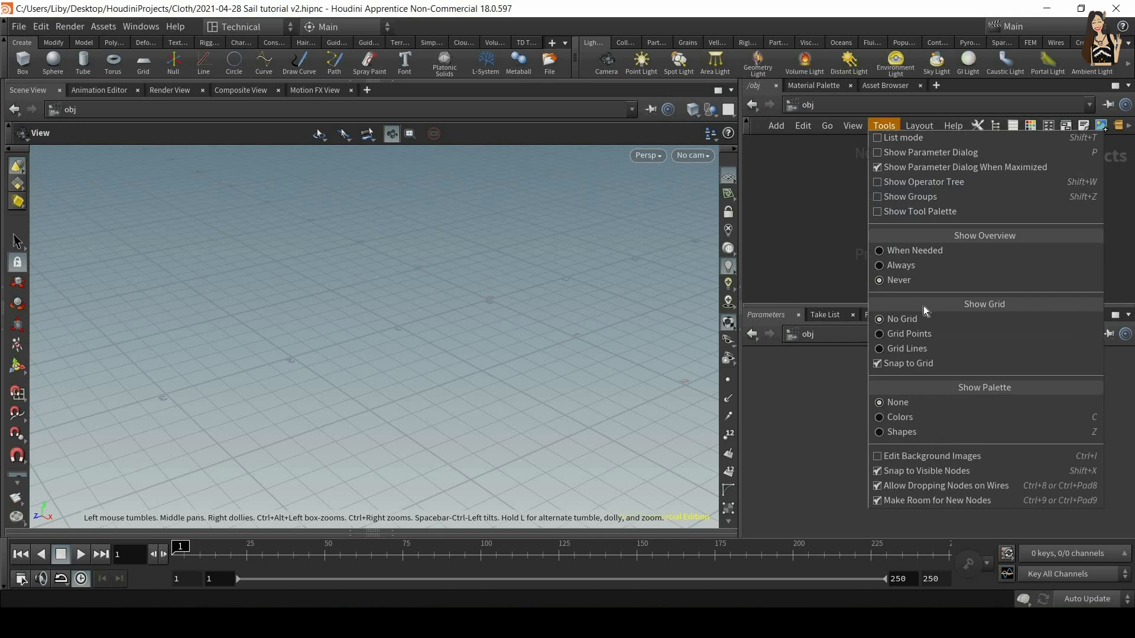
click(916, 454)
drag(924, 208, 1003, 202)
drag(949, 255, 889, 254)
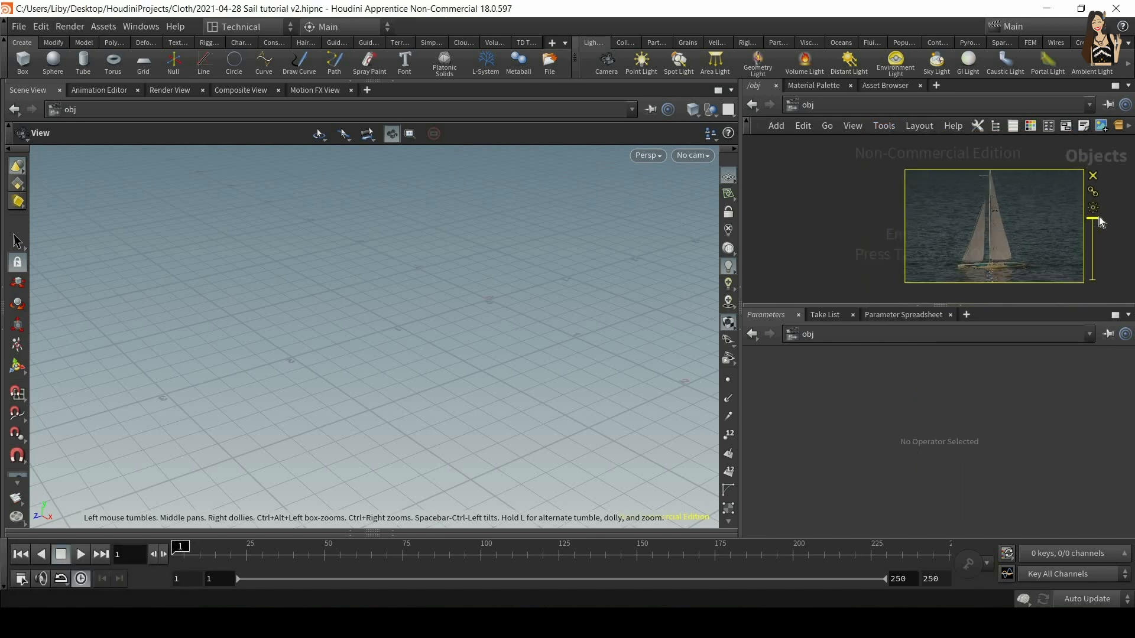
drag(1097, 264, 1097, 204)
click(886, 125)
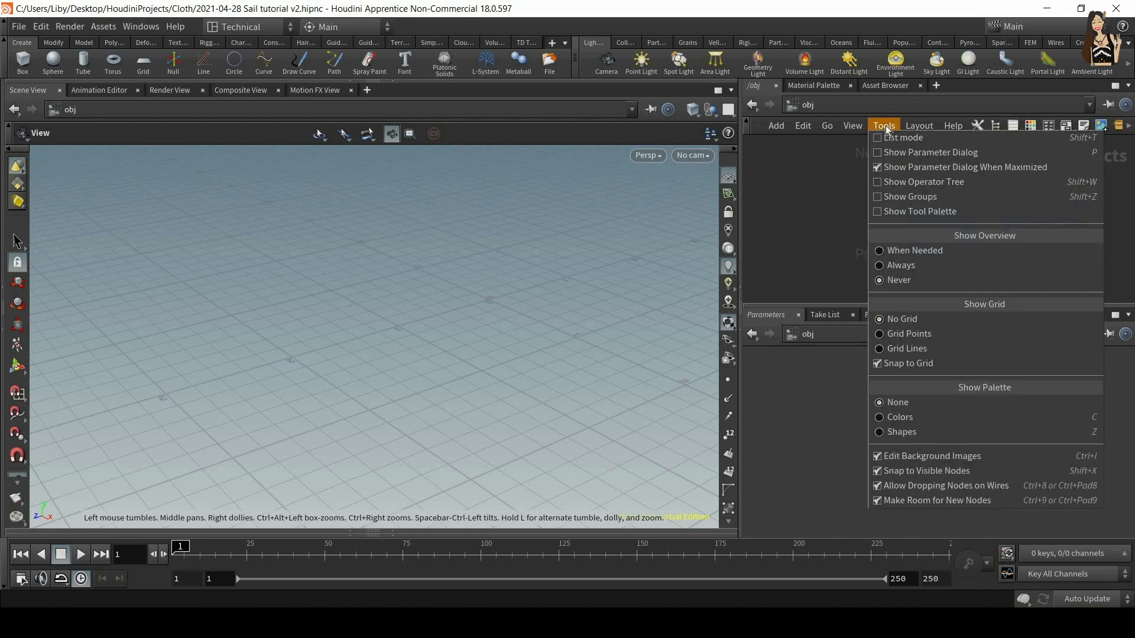
click(920, 459)
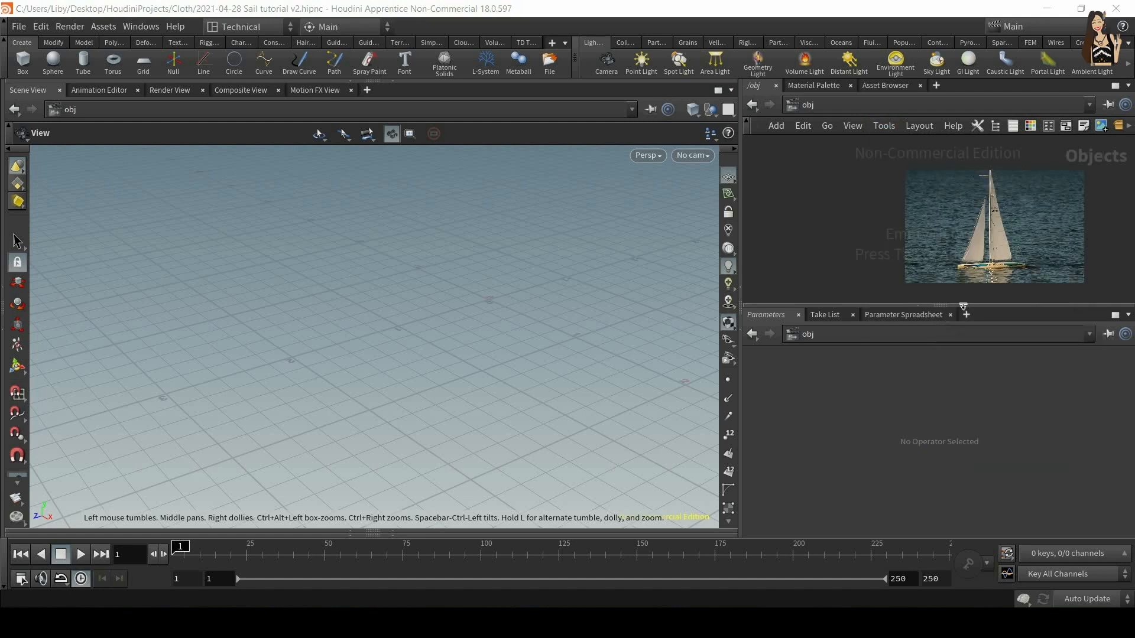
Step: Give the network editor more height and reframe the sailing boat reference in it
drag(1005, 369, 1009, 426)
scroll(1037, 295, up, 4)
middle_drag(1006, 301, 1016, 330)
scroll(1006, 303, up, 2)
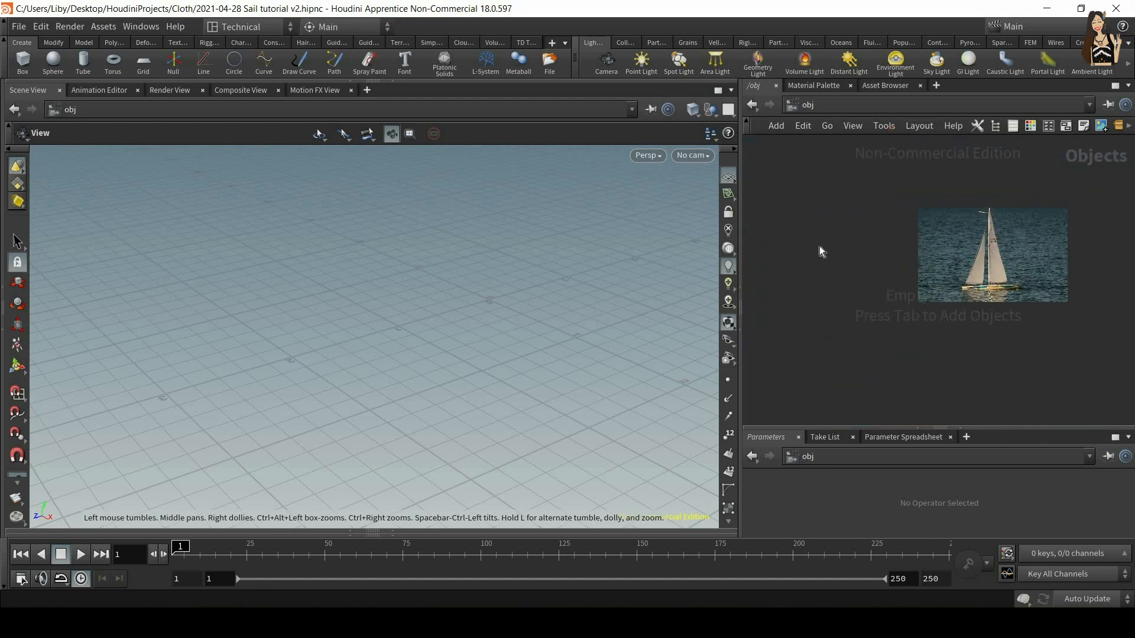
Step: Add a Geometry object beside the reference image and name it Mast_and_boom
key(Tab)
text(geo)
key(Return)
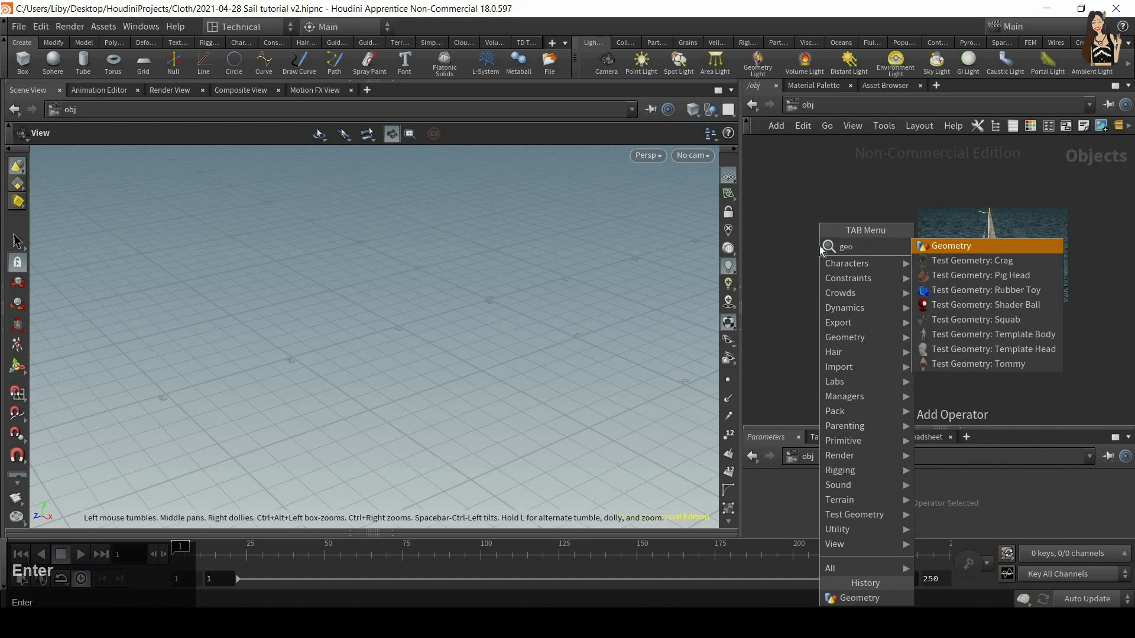
double_click(841, 246)
text(M)
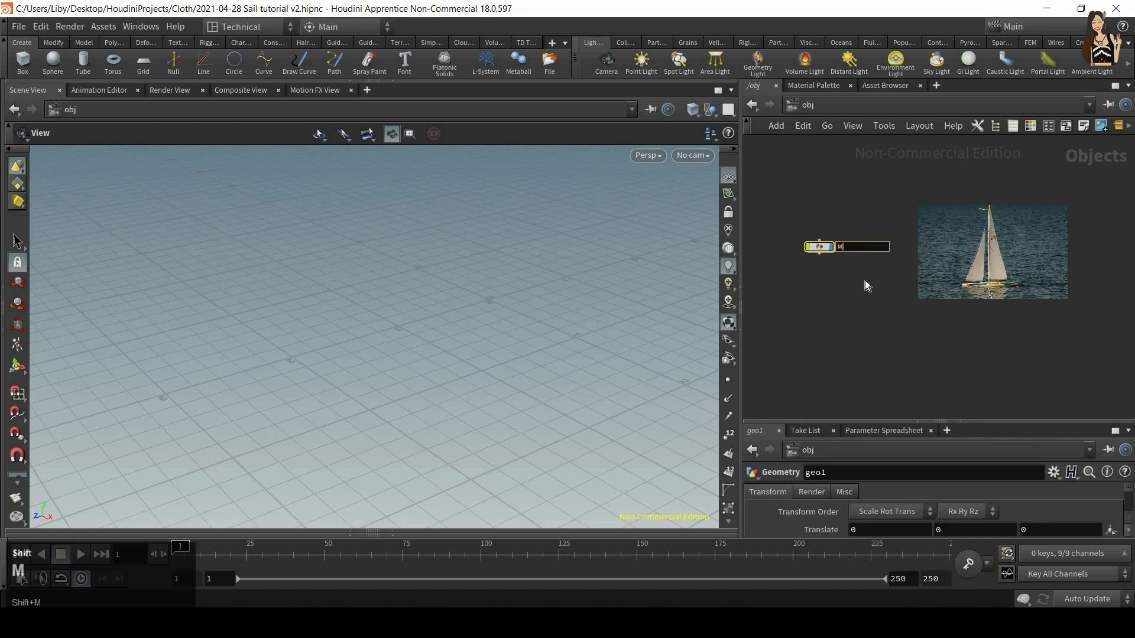
text(ast and boom)
key(Return)
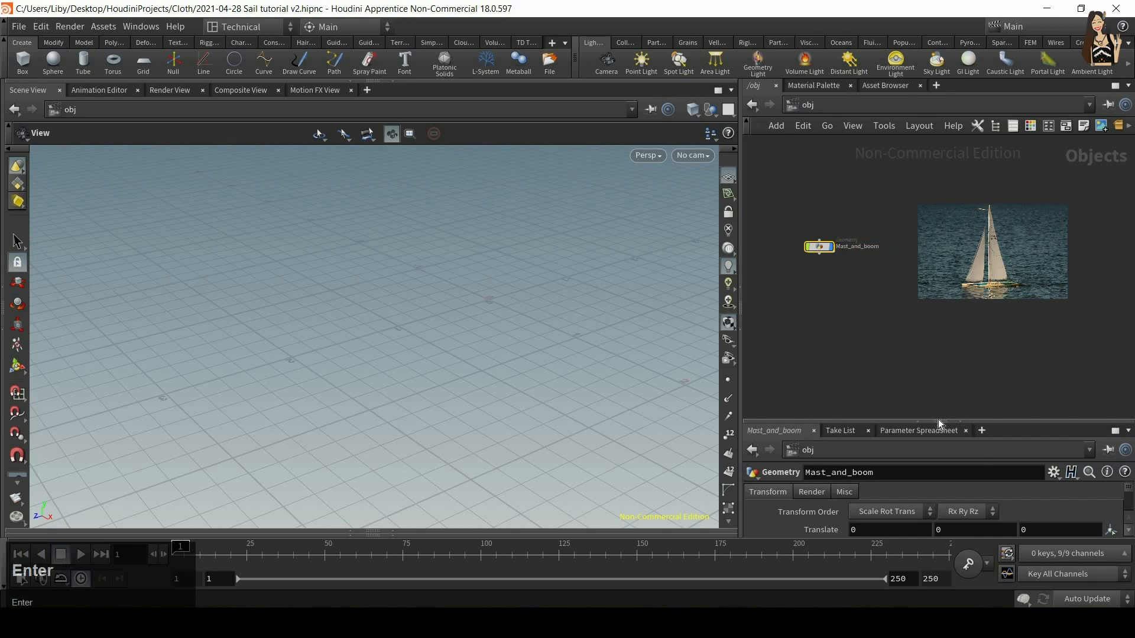
Step: Enlarge the parameters area, go inside the Mast_and_boom object and add a Tube node
drag(940, 423, 939, 325)
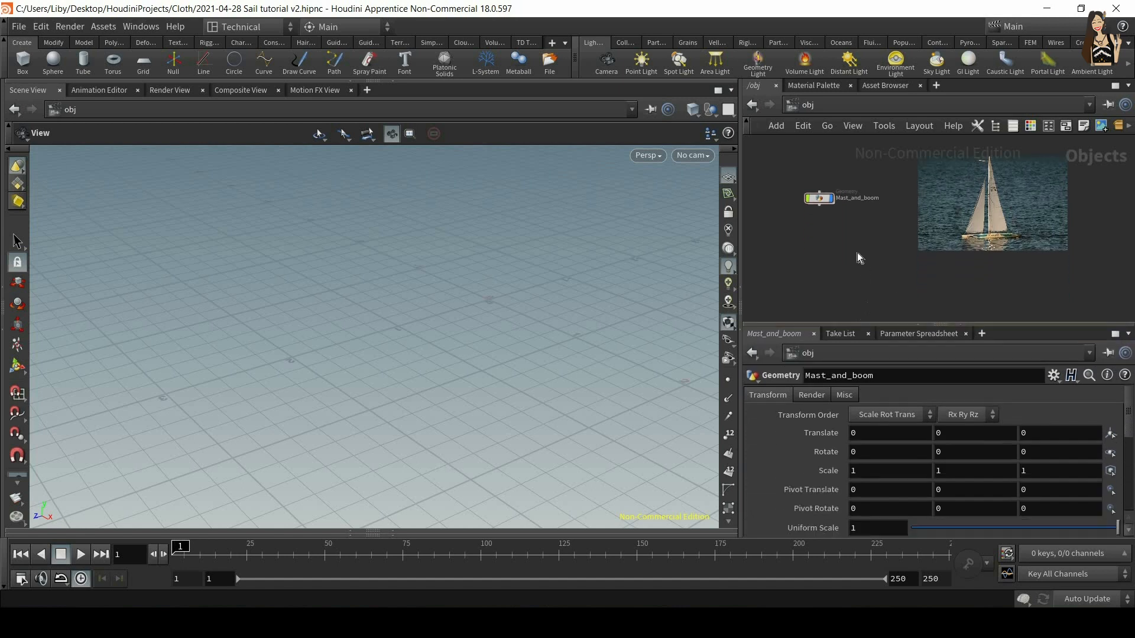
double_click(820, 241)
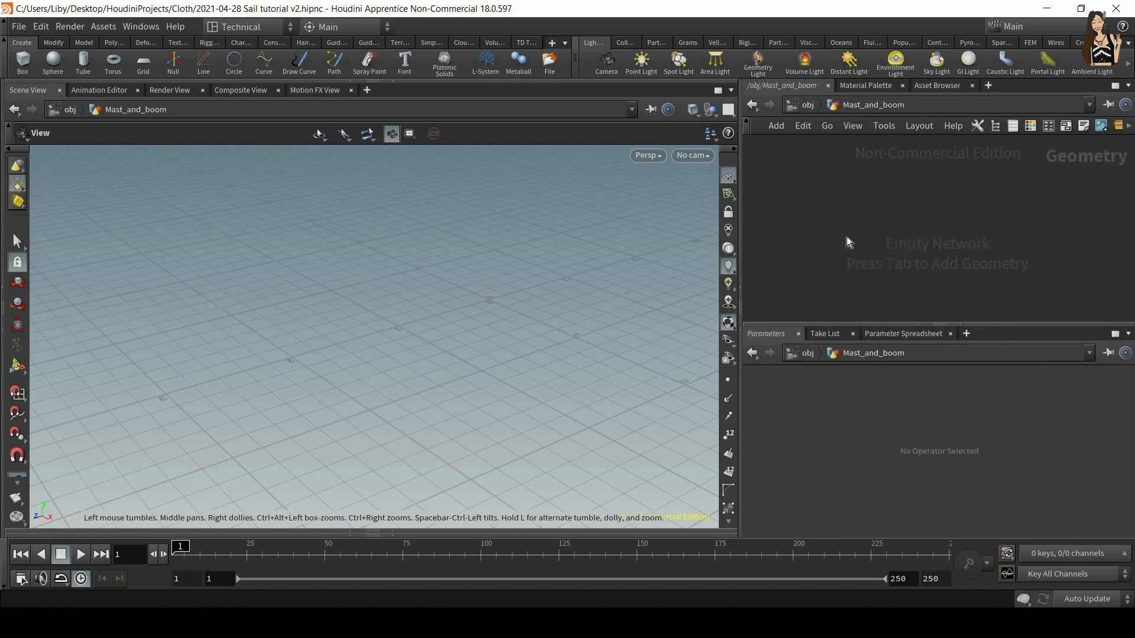
key(Tab)
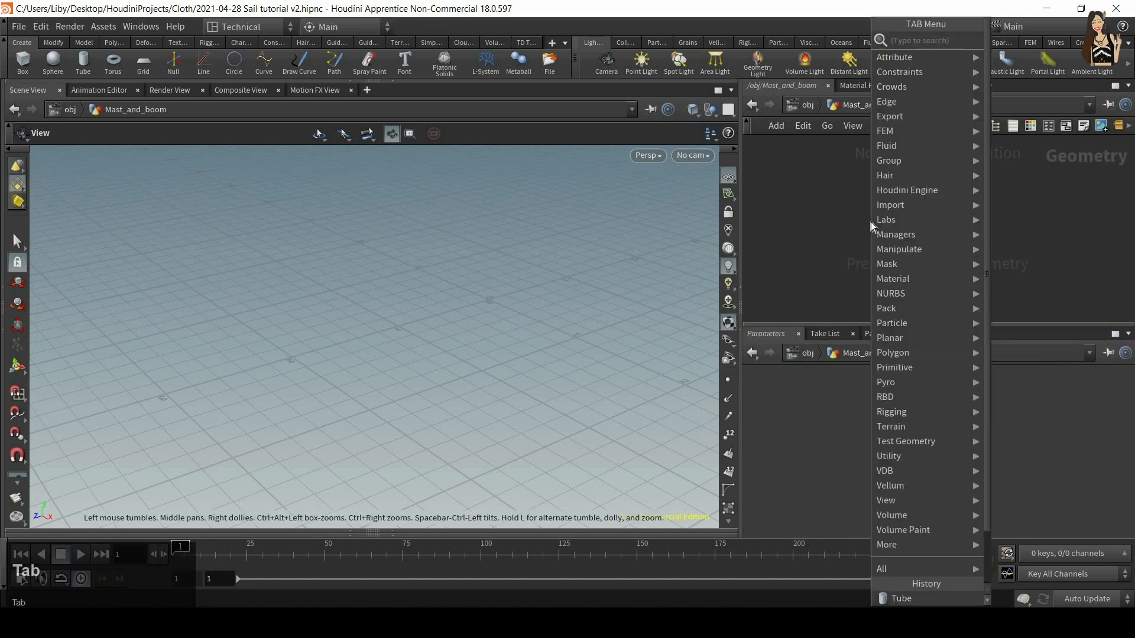
text(tube)
key(Return)
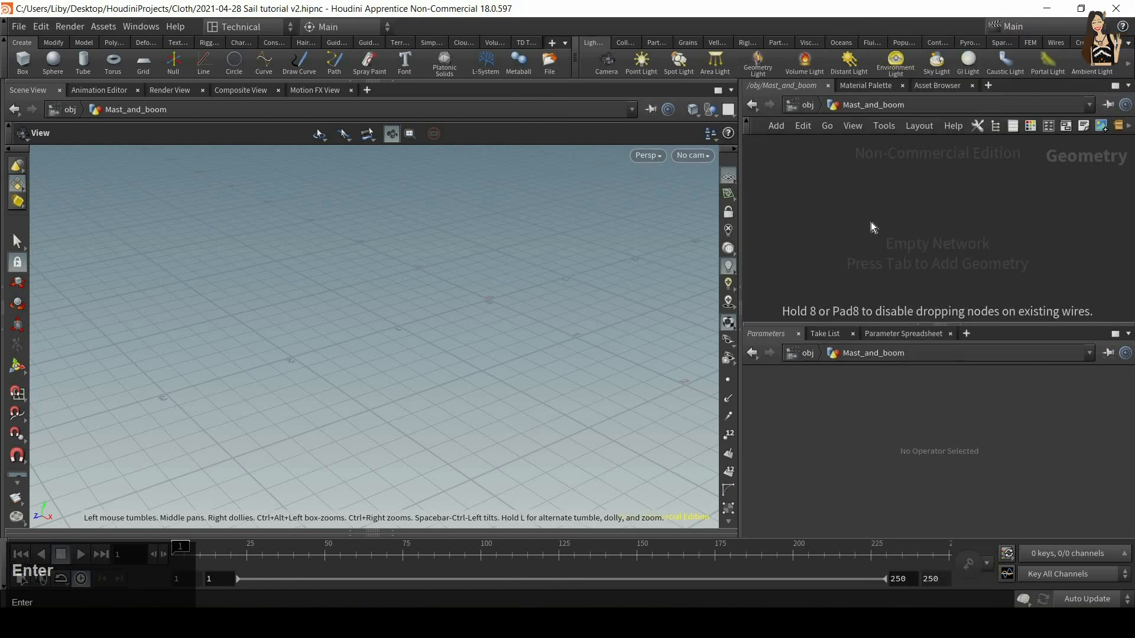
click(871, 222)
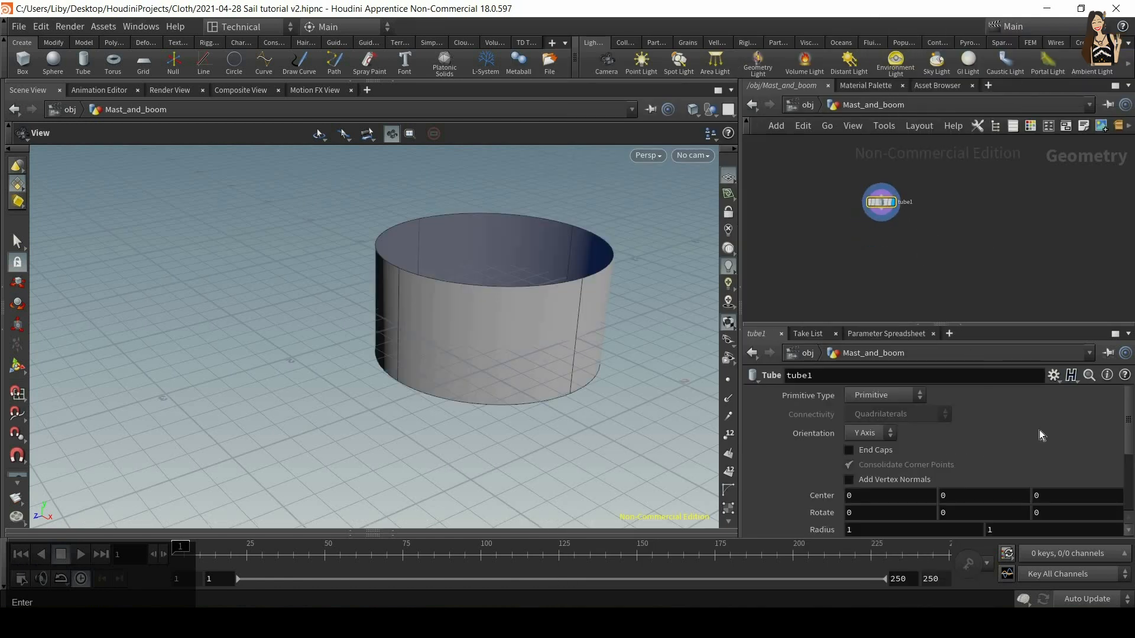
Step: Set the tube's primitive type to Polygon and enable its end caps
drag(941, 272, 940, 270)
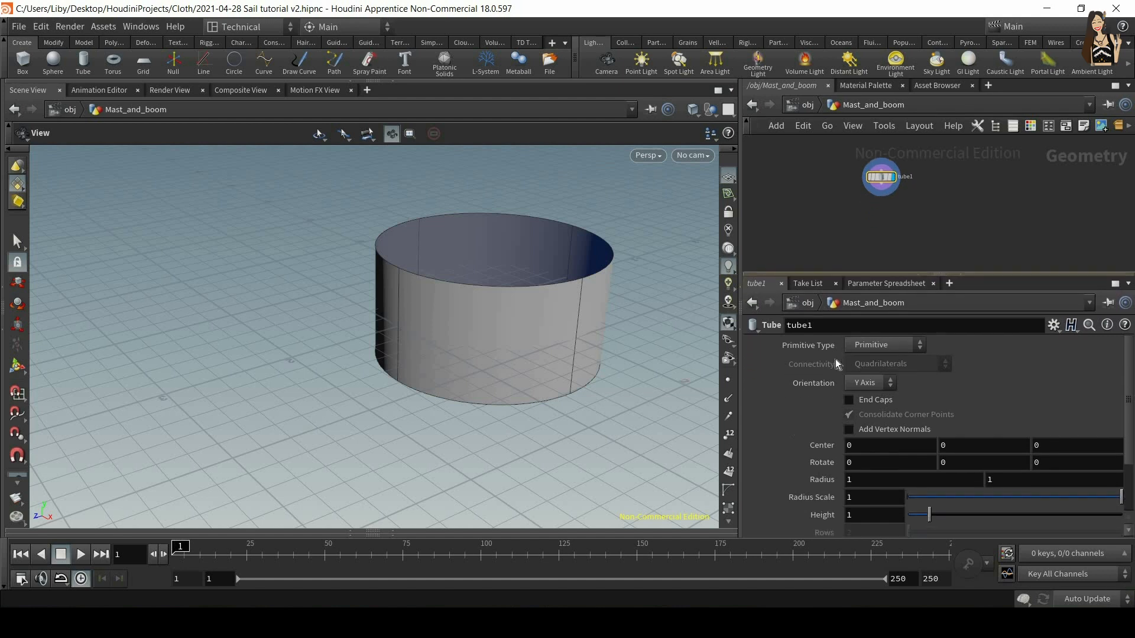
click(884, 343)
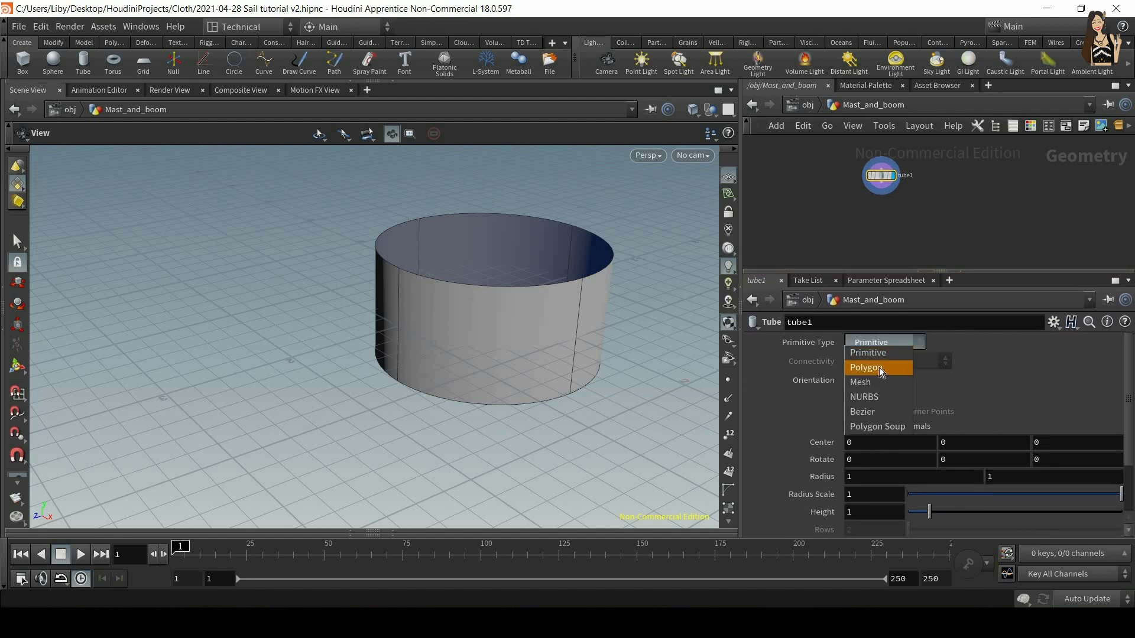
click(878, 367)
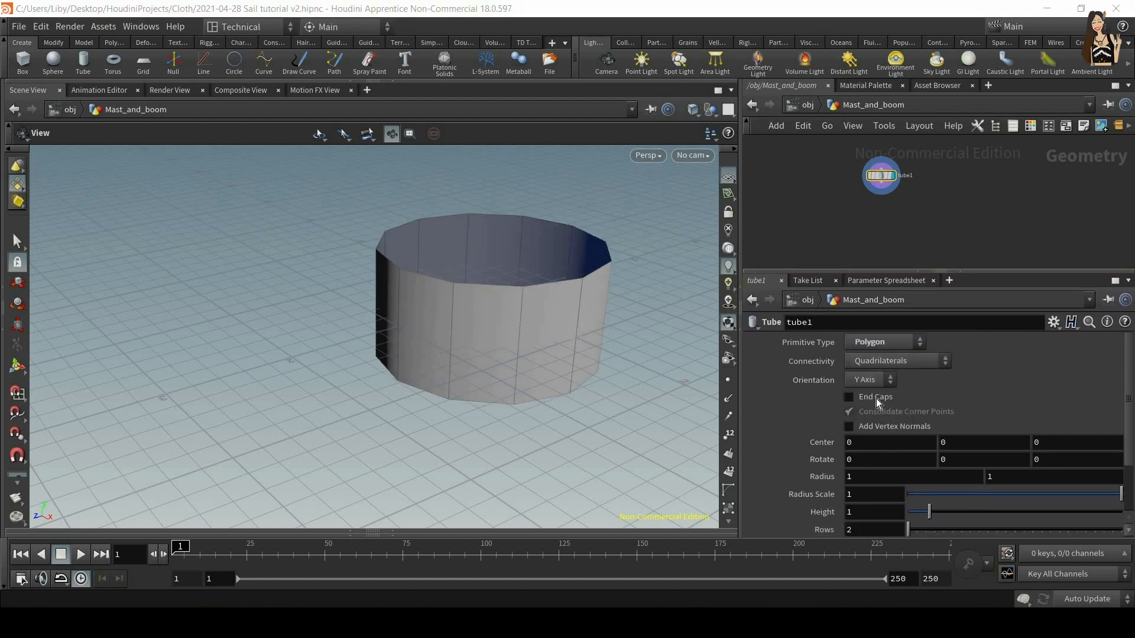
click(875, 399)
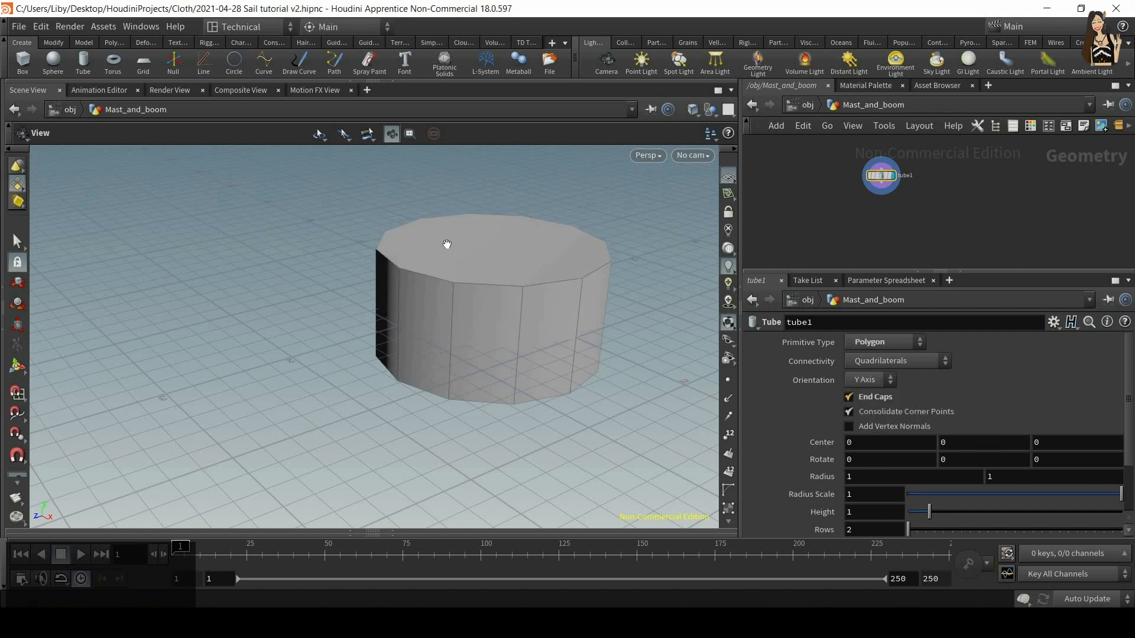
alt+drag(446, 423, 610, 246)
alt+drag(590, 286, 576, 354)
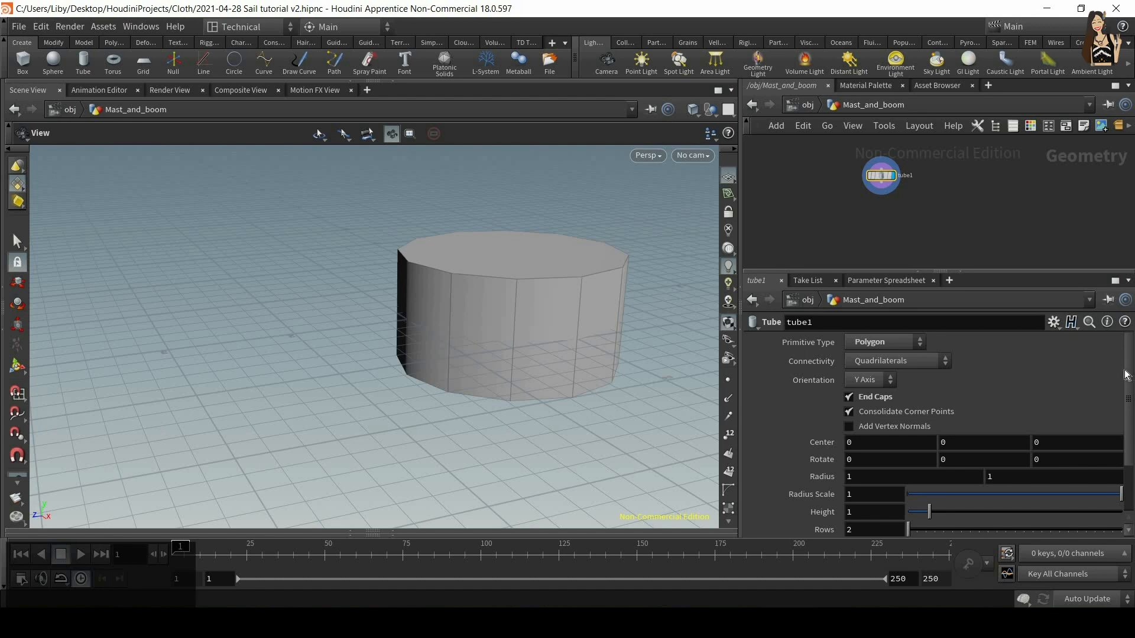
Step: Set both radius values of the tube to 0.2
scroll(1129, 387, down, 2)
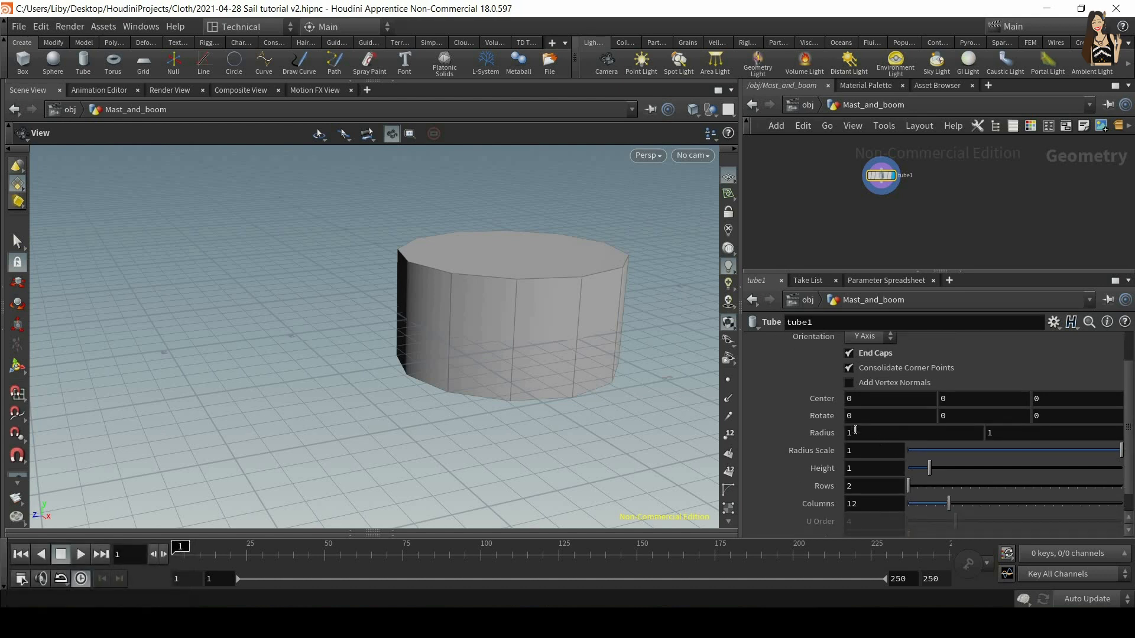
click(869, 435)
text(0.)
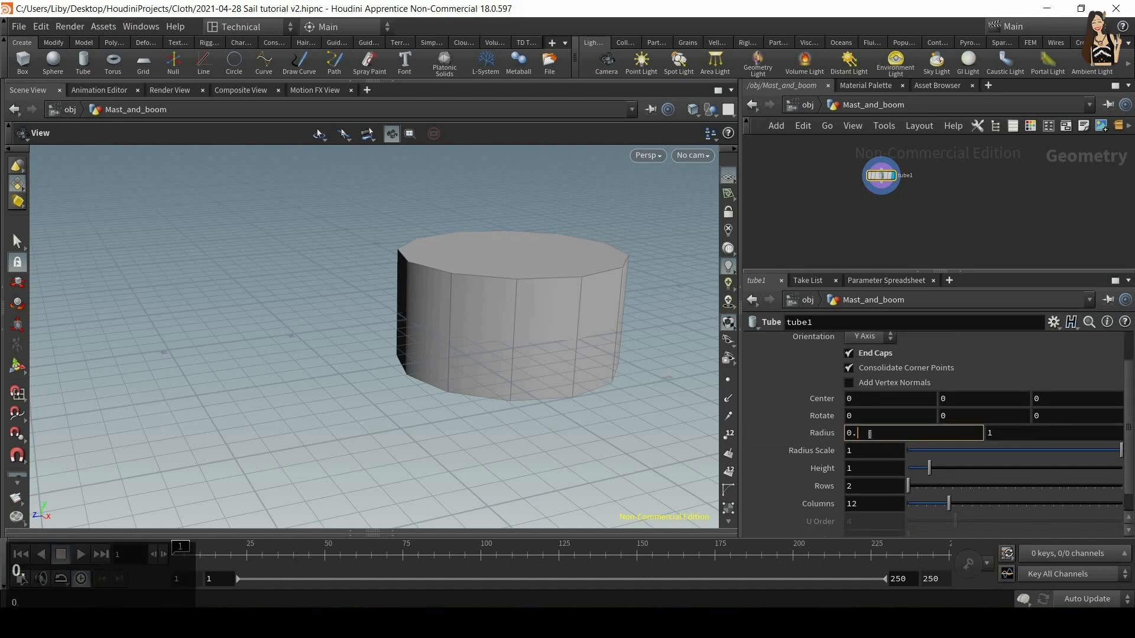
text(2)
key(Return)
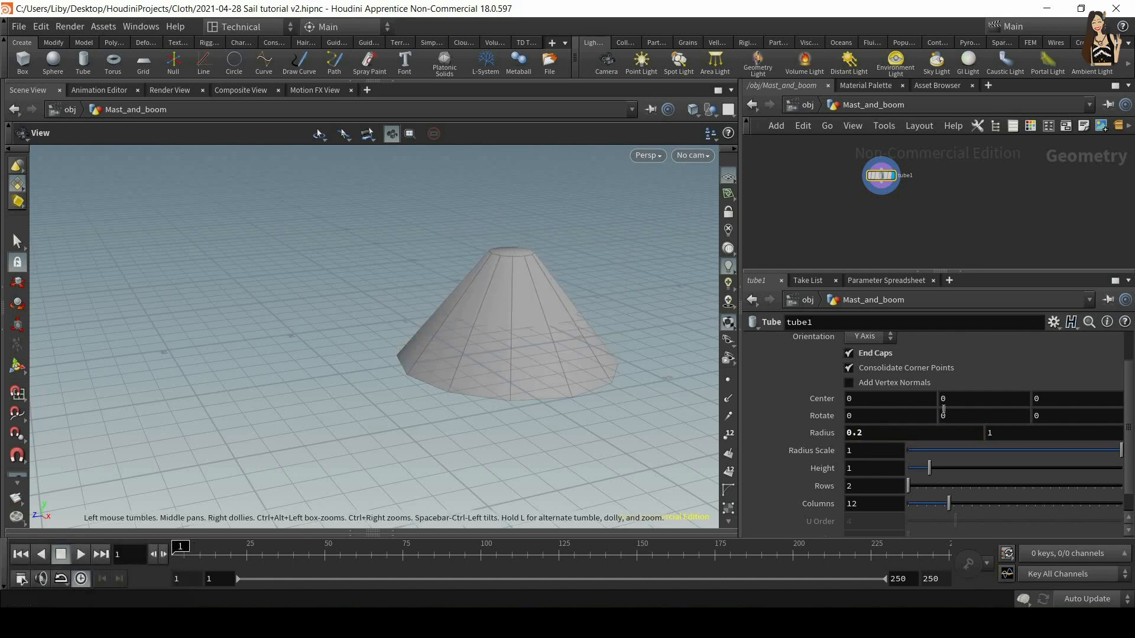
key(Tab)
text(0.2)
key(Return)
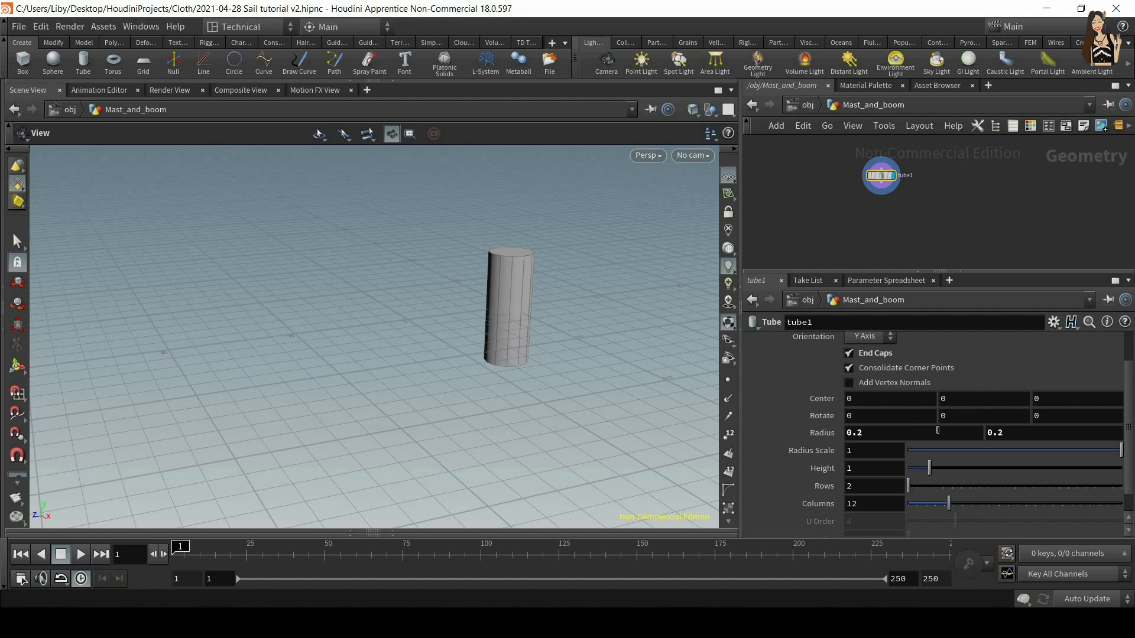
Step: Link the tube's second radius to its first radius with a copied relative reference
right_click(866, 431)
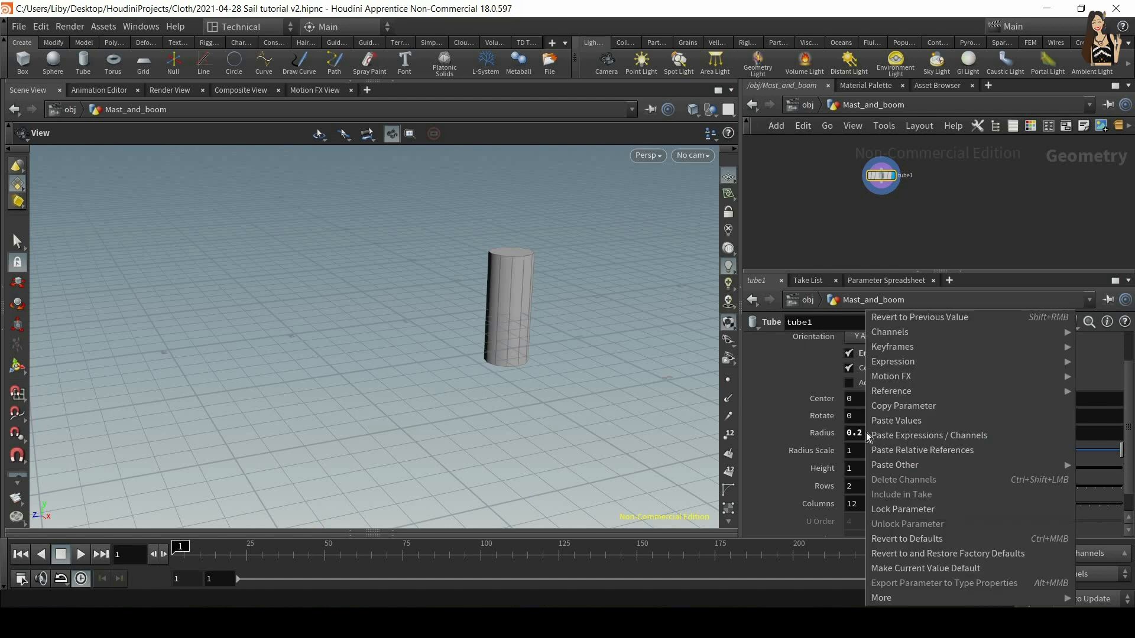
click(921, 405)
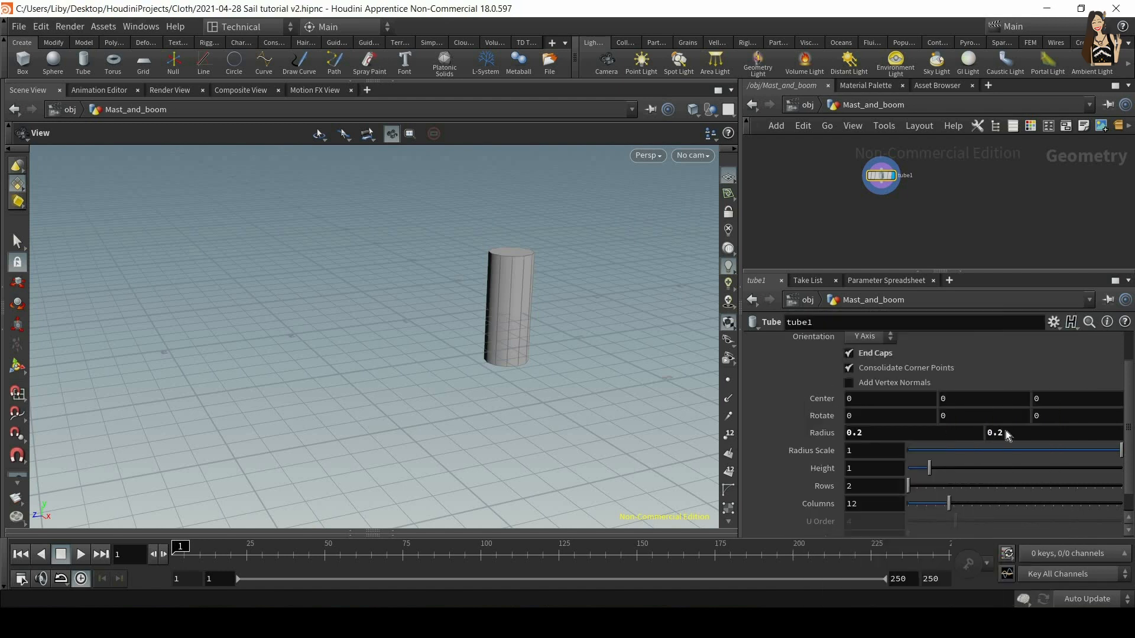
right_click(1006, 430)
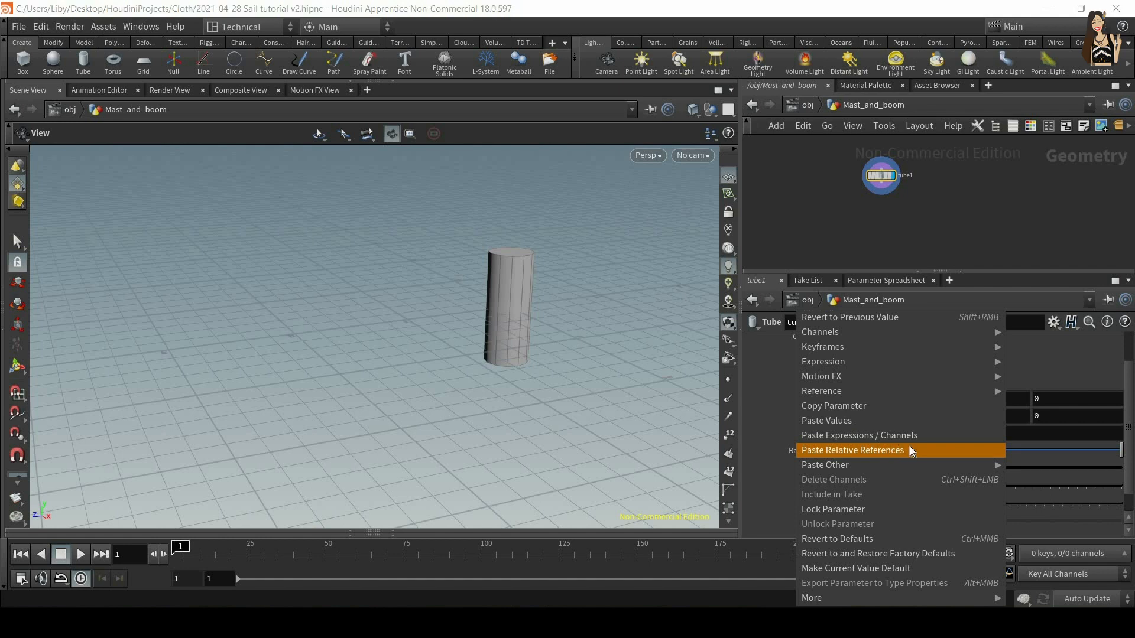
click(894, 450)
Step: Set the tube's first radius to 0.4 to drive the linked second radius
click(910, 434)
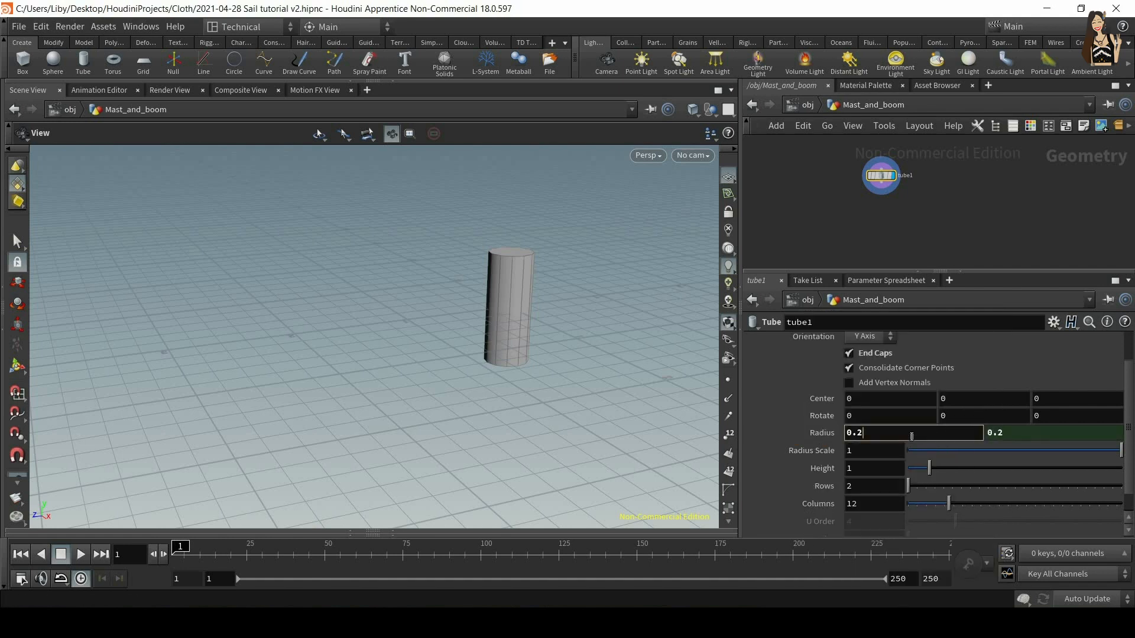
key(BackSpace)
text(4)
key(Return)
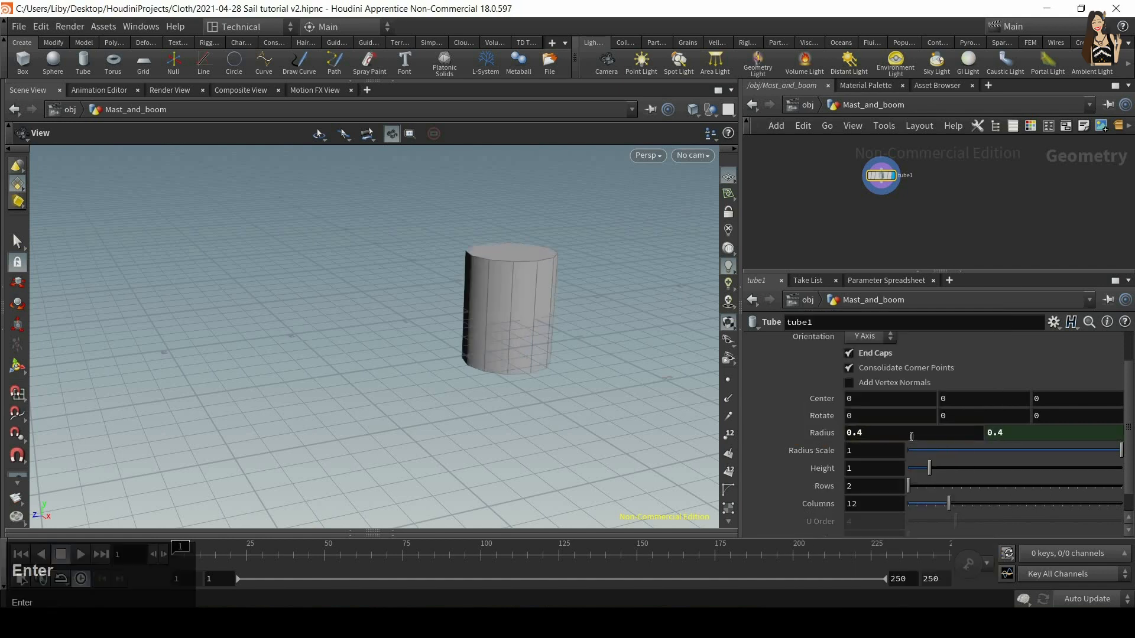
Step: Set the tube's first radius to 0.2 and raise its height to 10
click(869, 433)
key(BackSpace)
text(2)
key(Return)
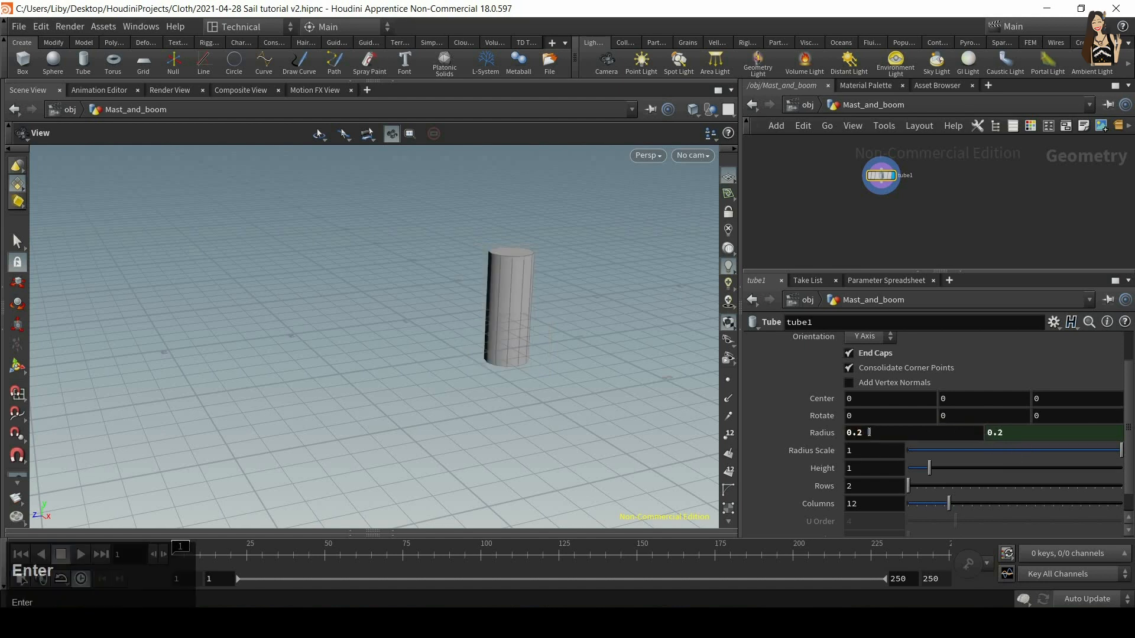
scroll(898, 397, down, 1)
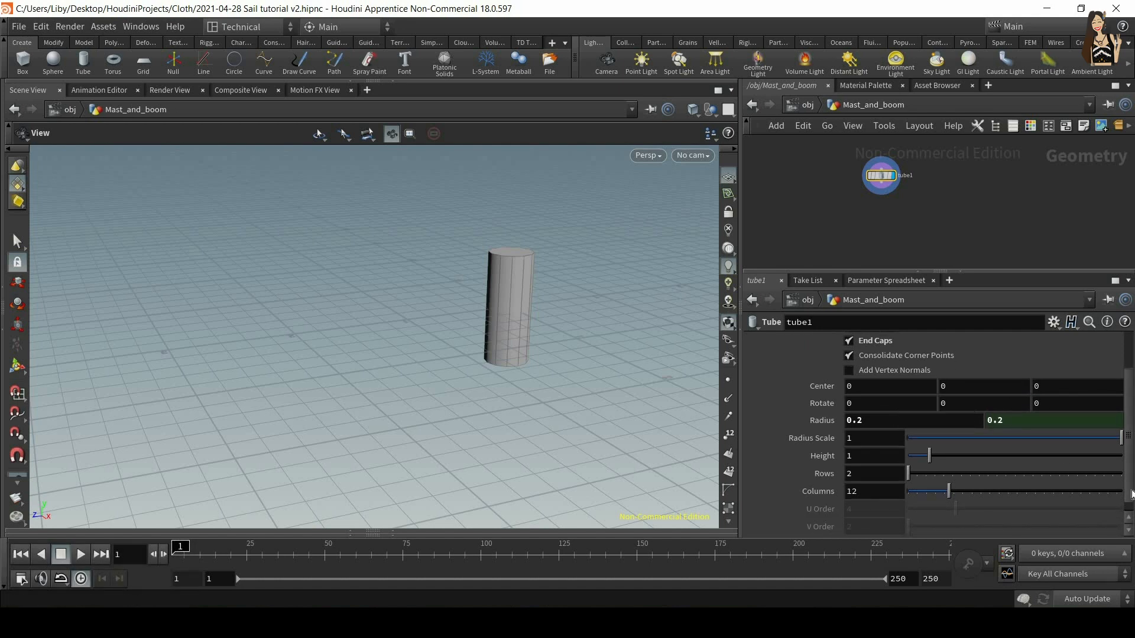
drag(929, 457, 1122, 459)
right_drag(560, 298, 550, 455)
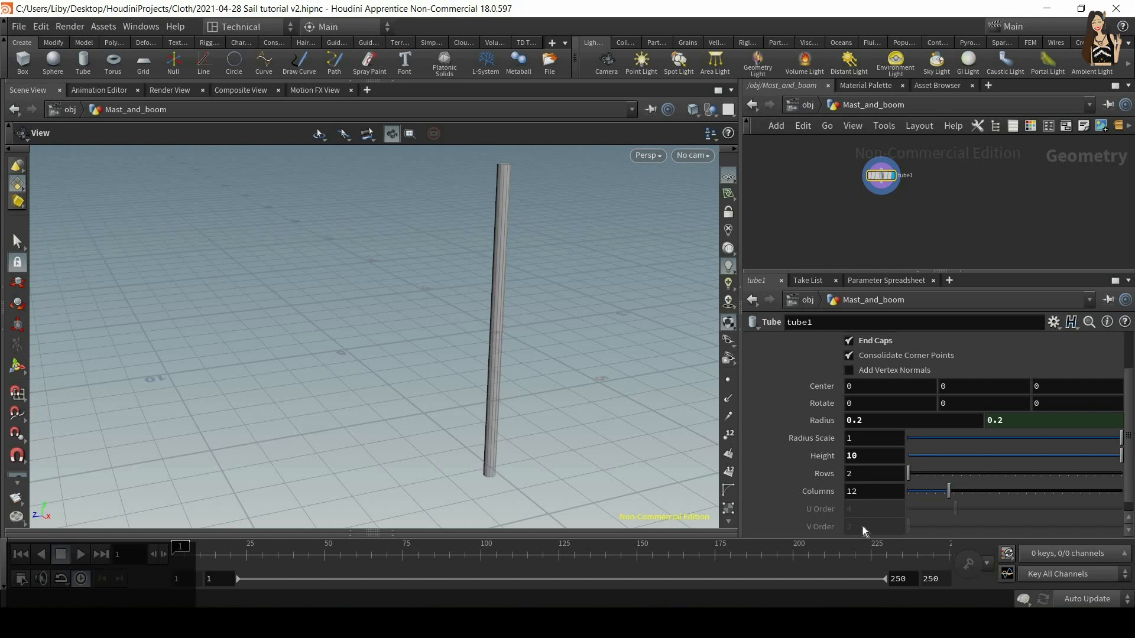
Step: Subdivide the tube with 50 rows and 50 columns and check the mesh density up close
key(Tab)
text(50)
key(Return)
key(Tab)
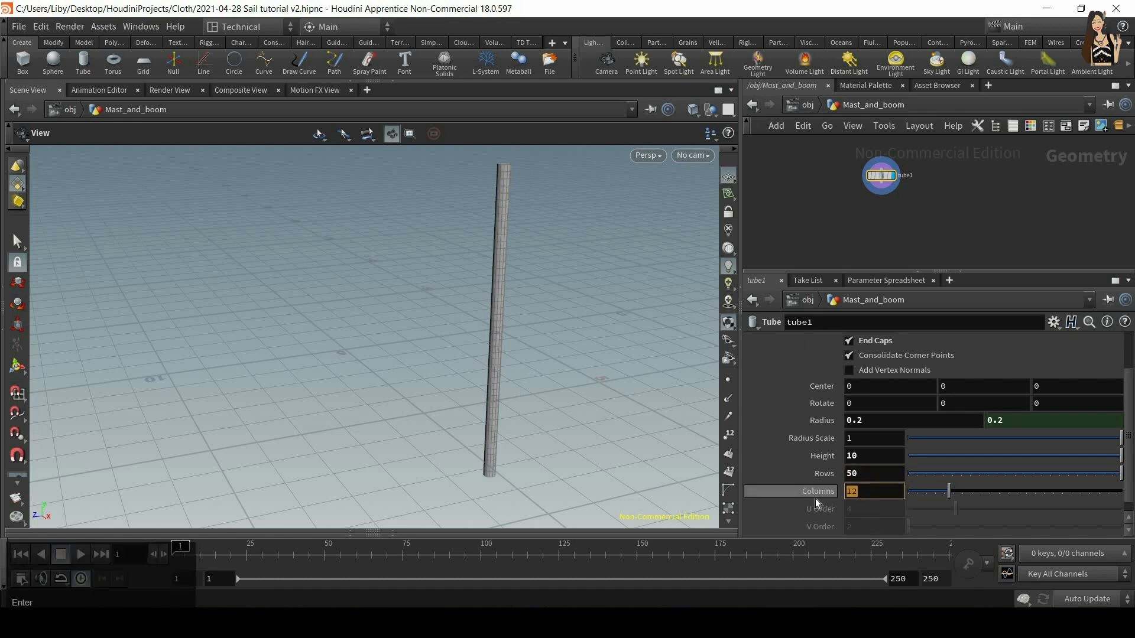
text(50)
key(Return)
alt+right_drag(641, 357, 570, 319)
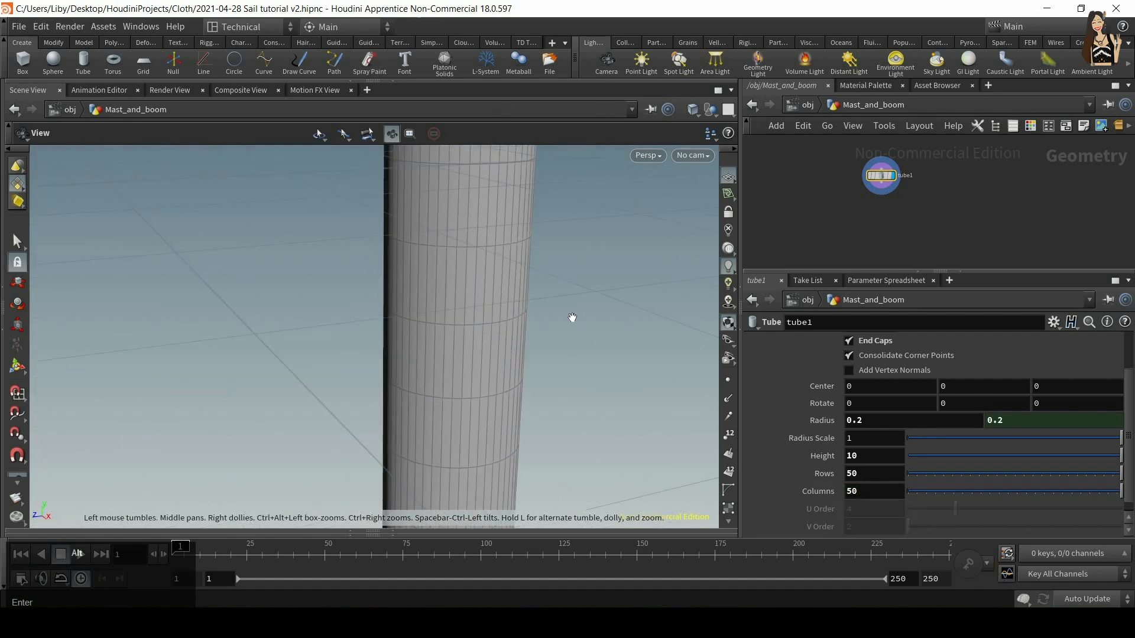
alt+right_drag(538, 210, 799, 220)
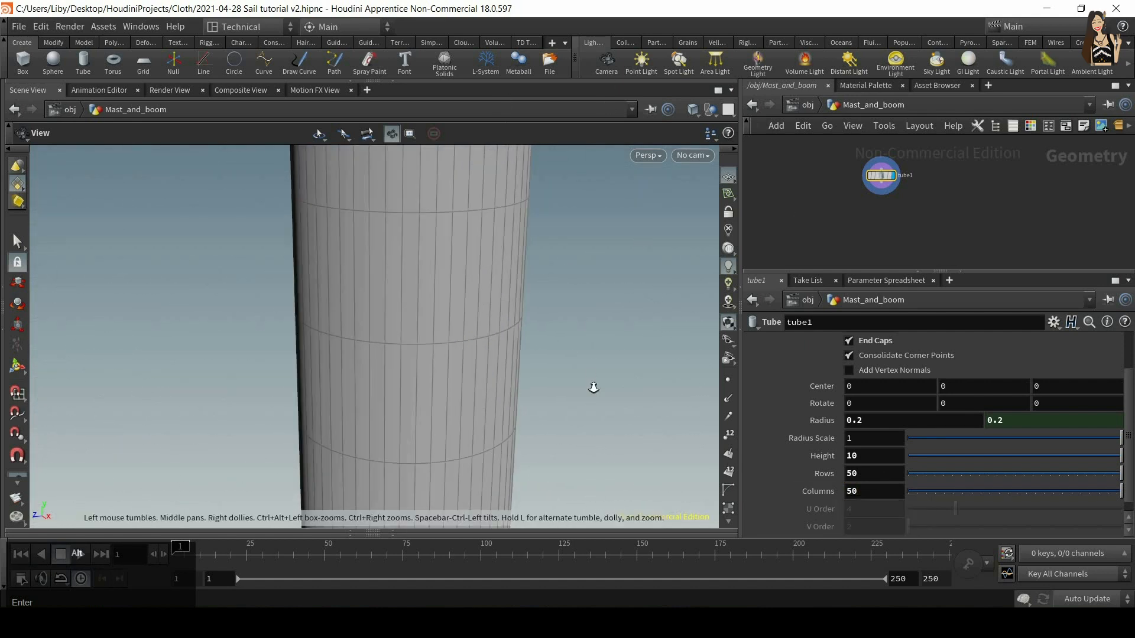
alt+right_drag(593, 388, 676, 282)
mouse_move(671, 367)
alt+right_down()
mouse_move(640, 276)
mouse_move(875, 202)
alt+right_up()
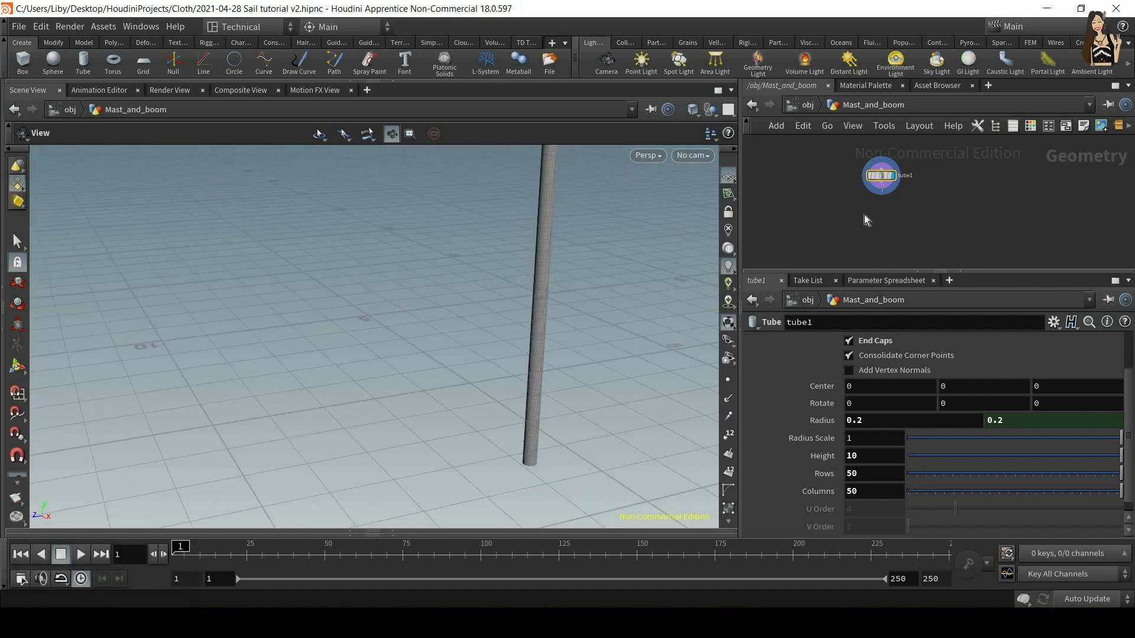
Step: Add a Transform node connected to the tube's output
key(Tab)
text(tran)
key(Return)
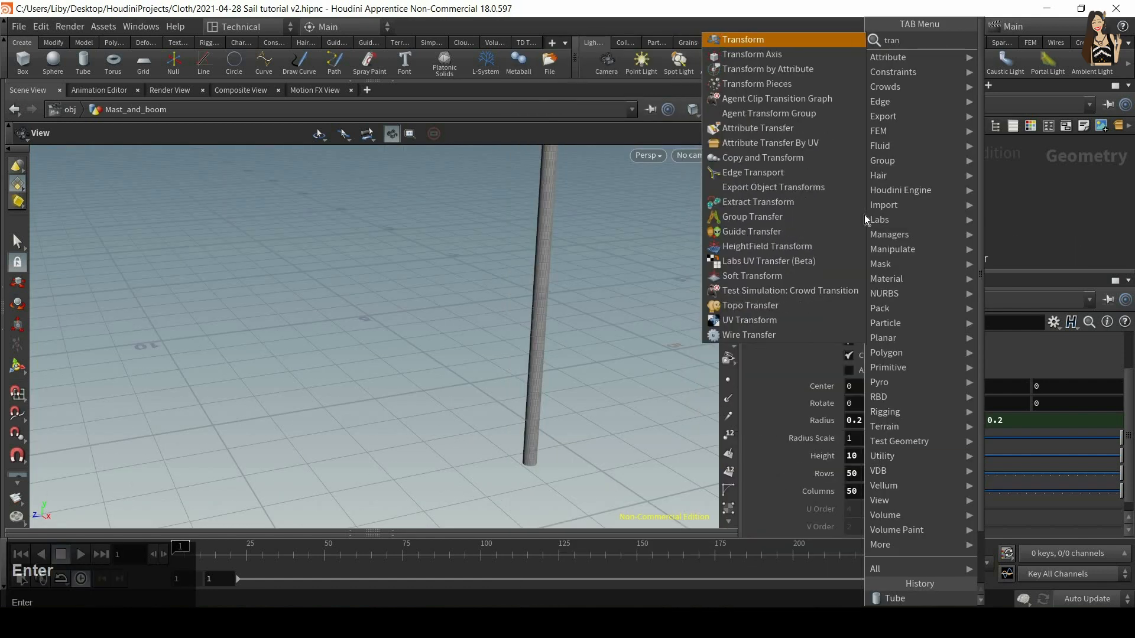
Step: Rest the mast's base on the ground by setting the transform's Y translate to the expression -$YMIN
alt+drag(601, 264, 508, 298)
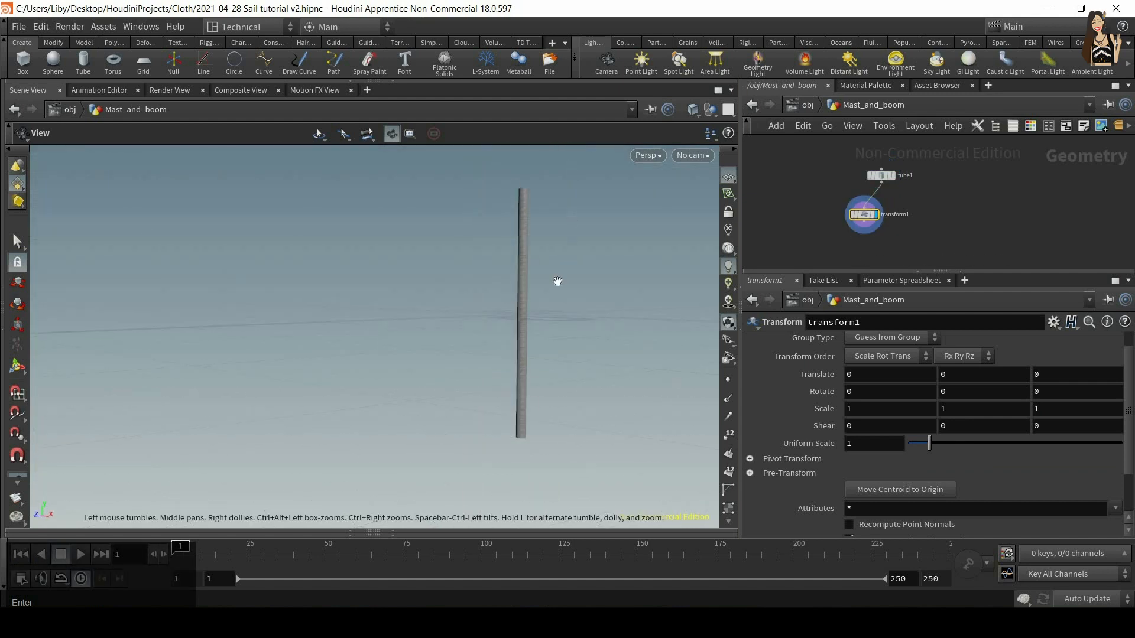
alt+drag(590, 335, 512, 316)
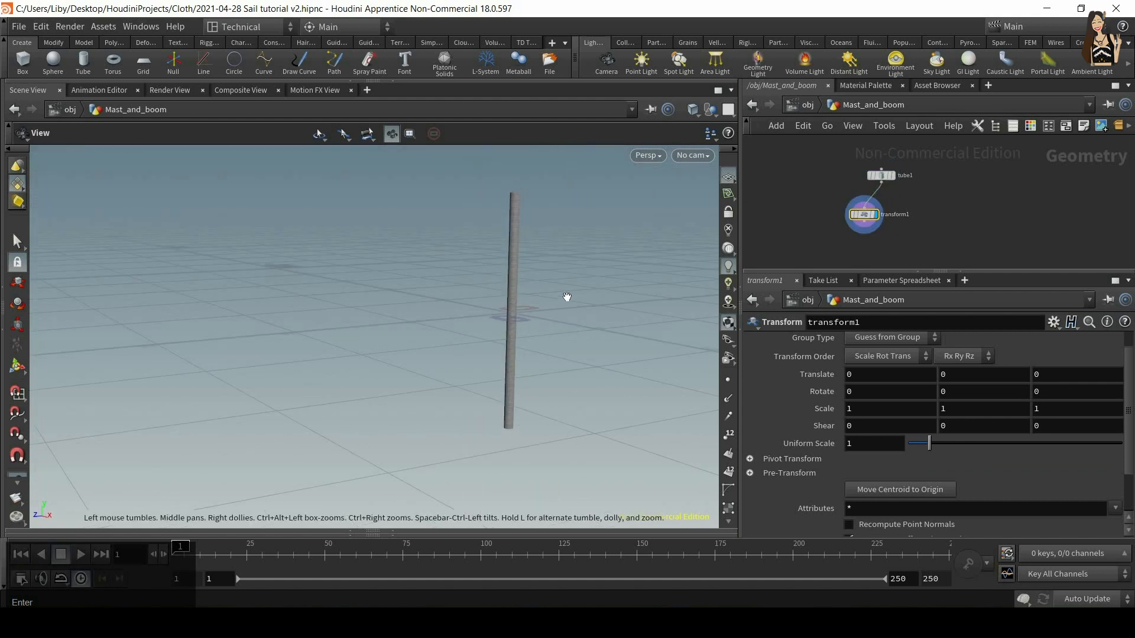
alt+drag(506, 233, 493, 441)
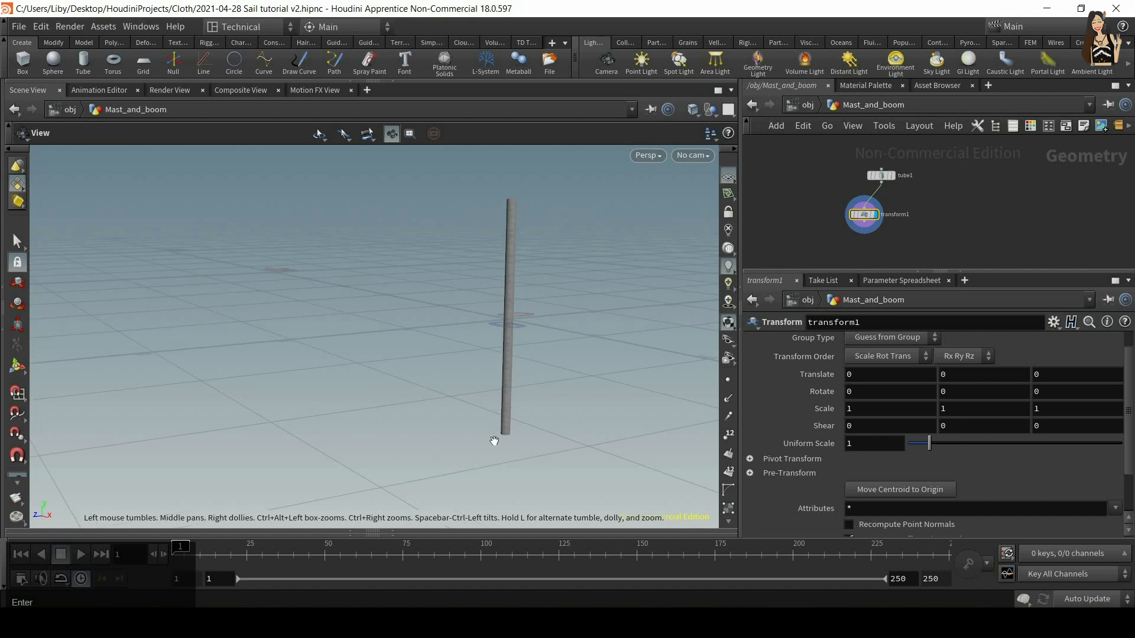
alt+drag(514, 314, 514, 342)
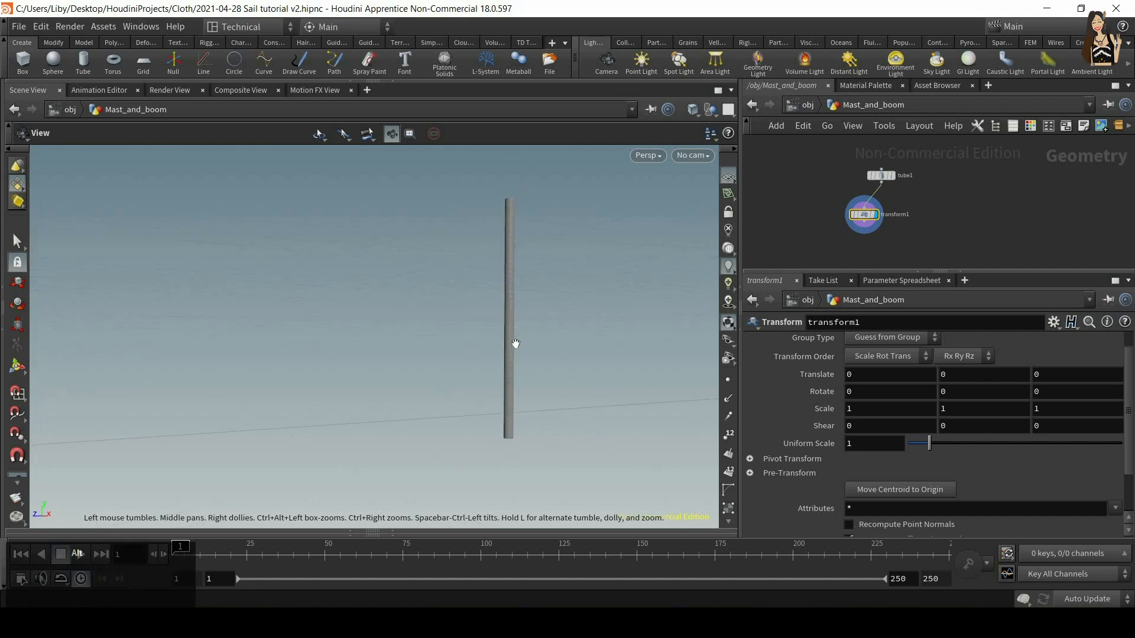
mouse_move(522, 276)
alt+mouse_down()
mouse_move(491, 301)
mouse_move(517, 290)
alt+mouse_up()
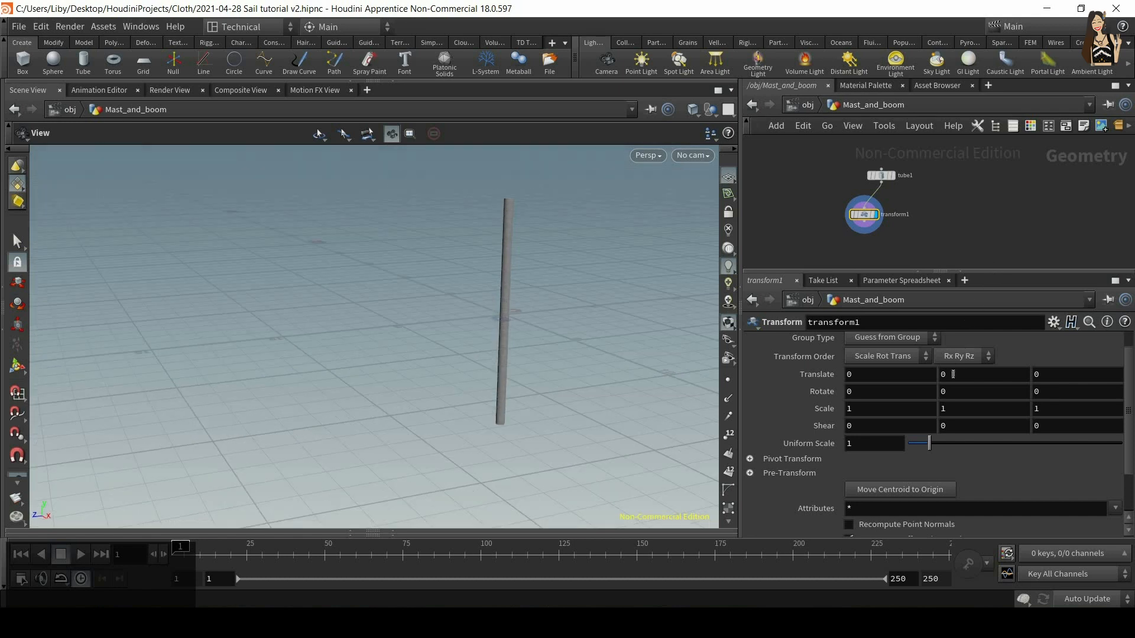
click(960, 376)
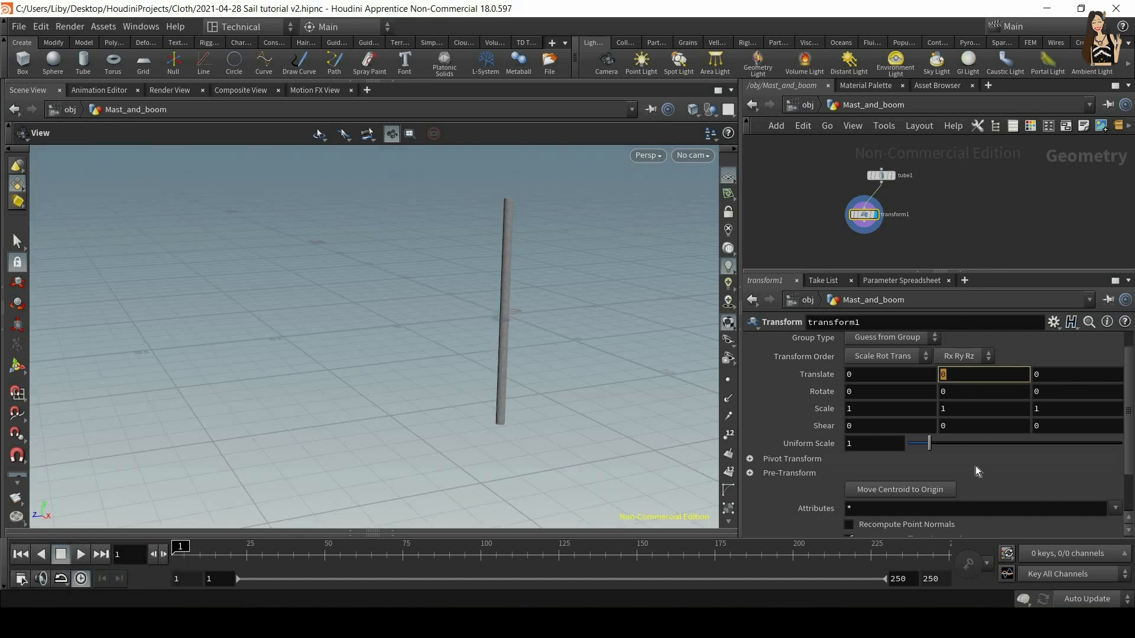
text(-$)
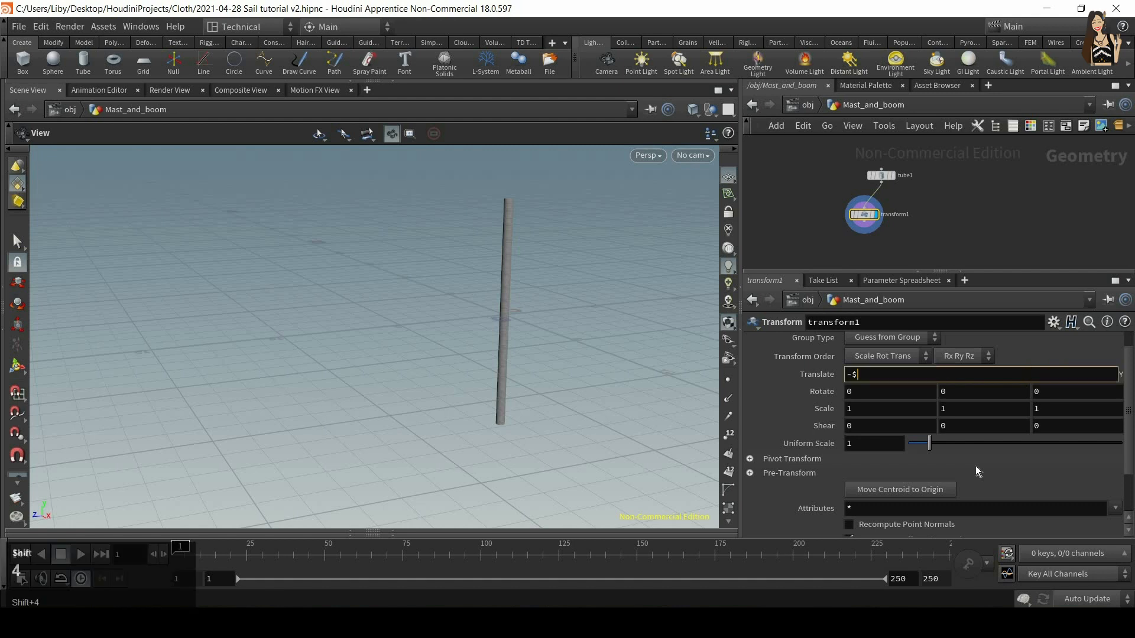
text(YMIN)
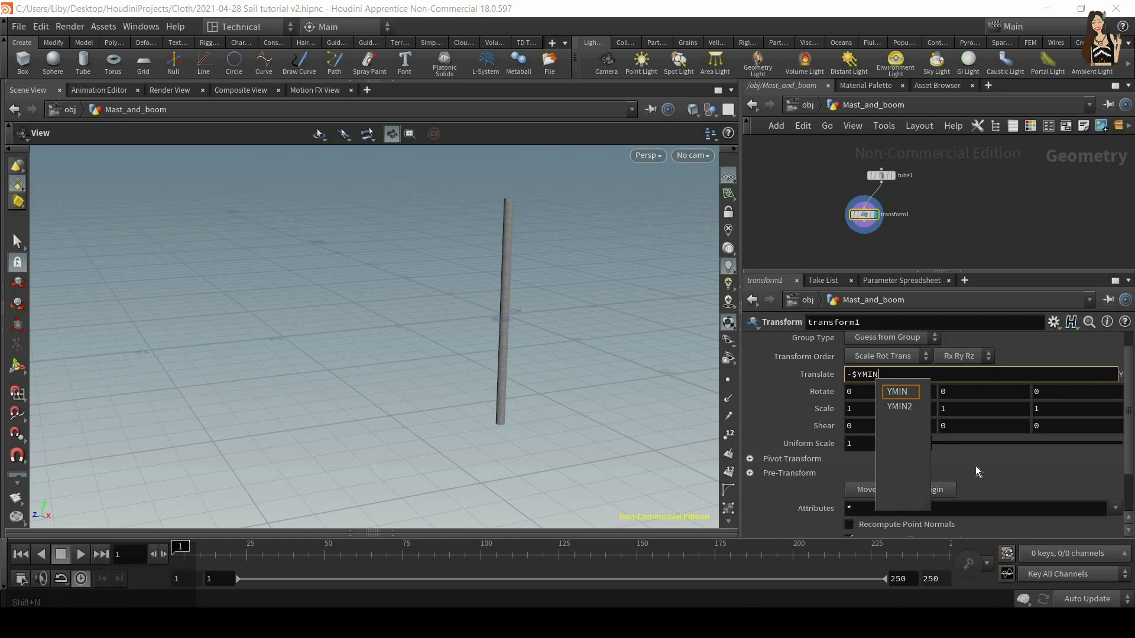
key(Return)
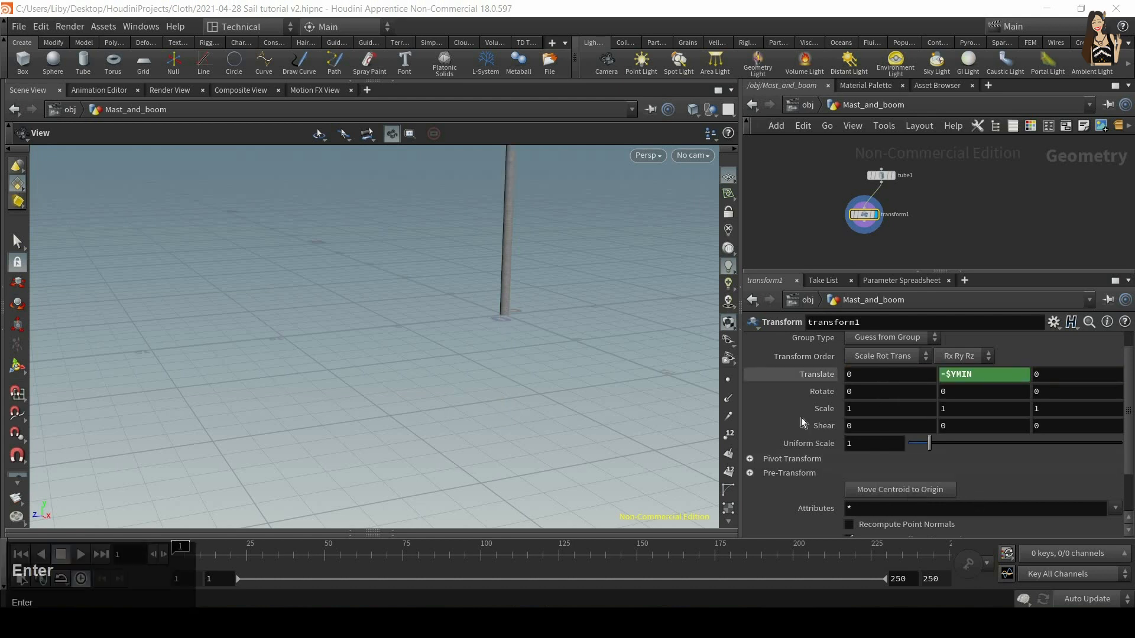
Step: Show the transform handle on the mast and test a uniform scale of 1.3
alt+drag(473, 362, 495, 195)
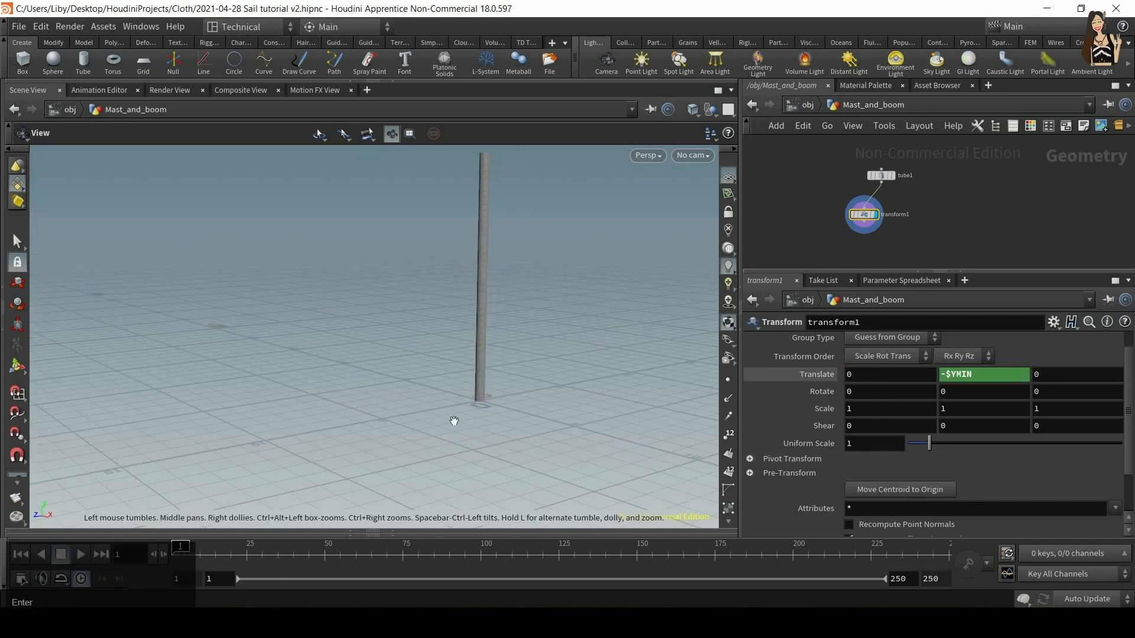
drag(476, 378, 483, 413)
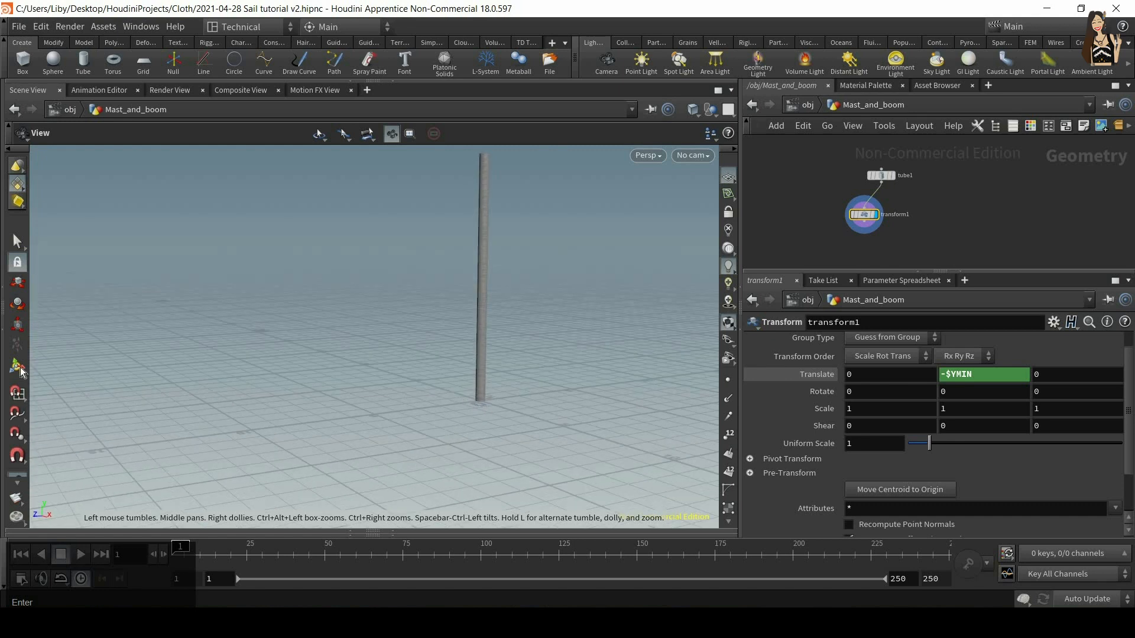
click(20, 369)
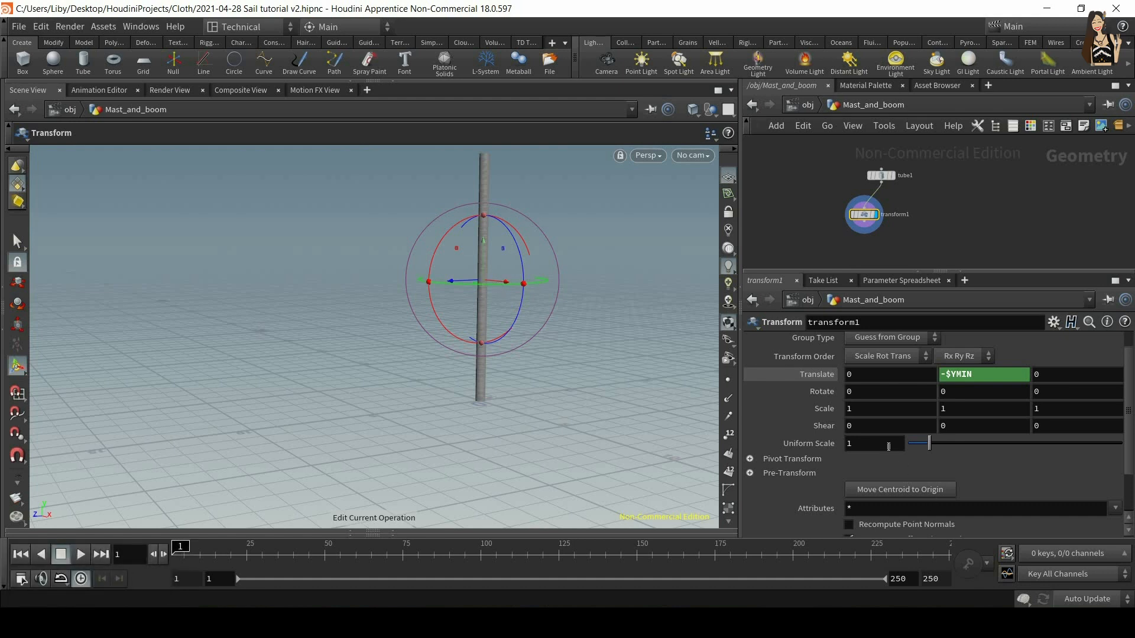
mouse_move(952, 444)
mouse_down()
mouse_move(1004, 444)
mouse_move(920, 452)
mouse_move(935, 450)
mouse_up()
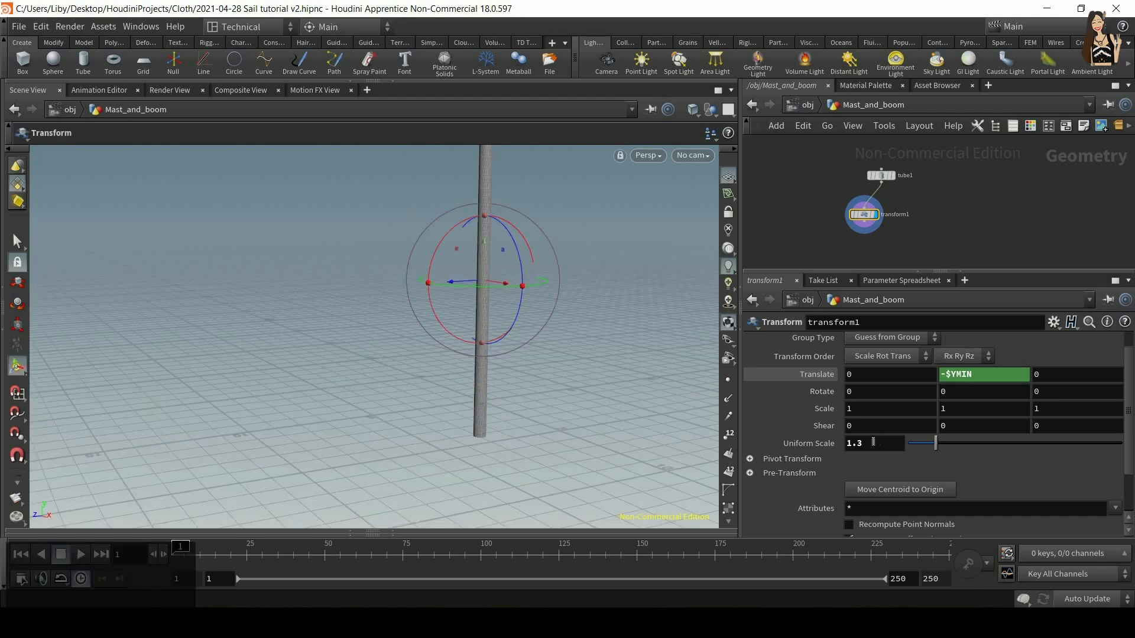
Step: Move the transform's pivot to the mast's base by setting the Y pivot translate to $YMIN
click(750, 460)
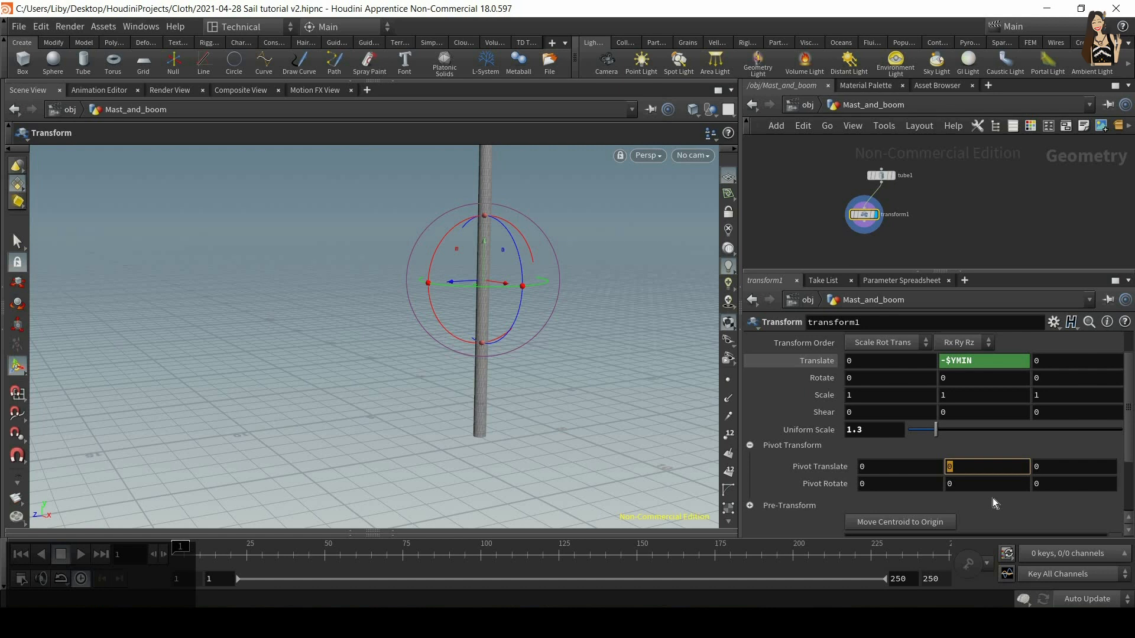
text($Y)
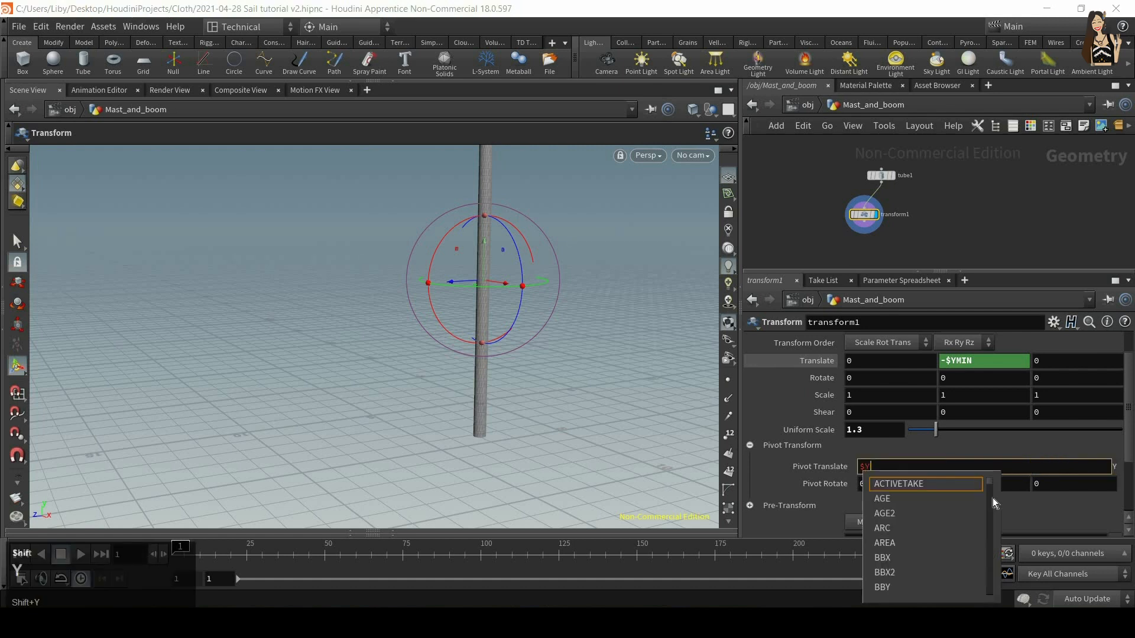
text(MIN)
key(Return)
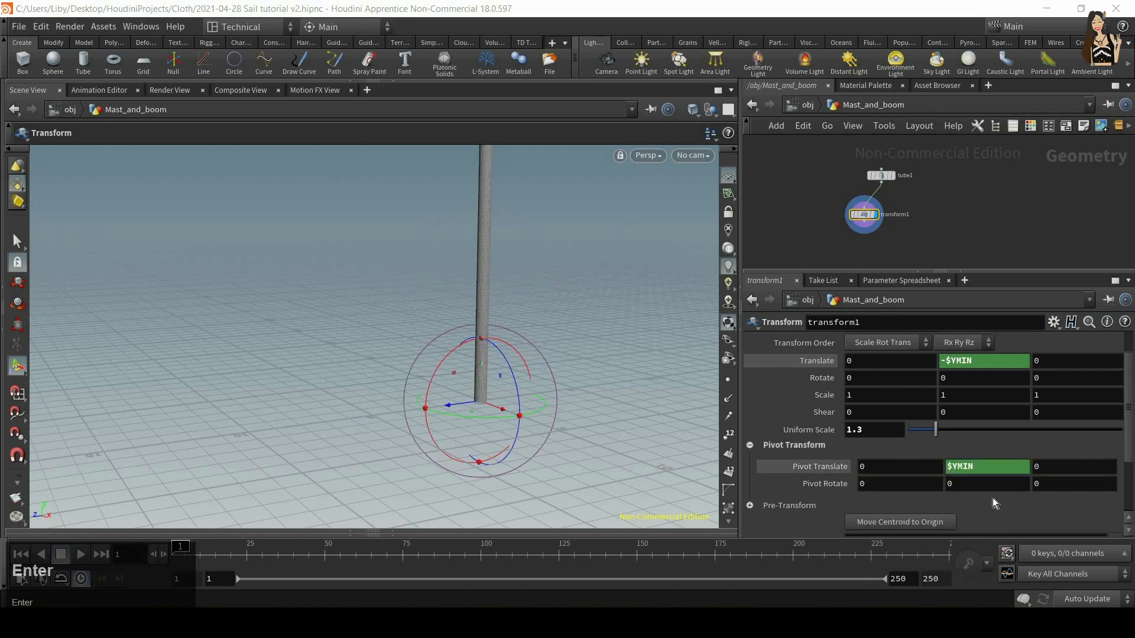
drag(962, 466, 912, 472)
click(912, 471)
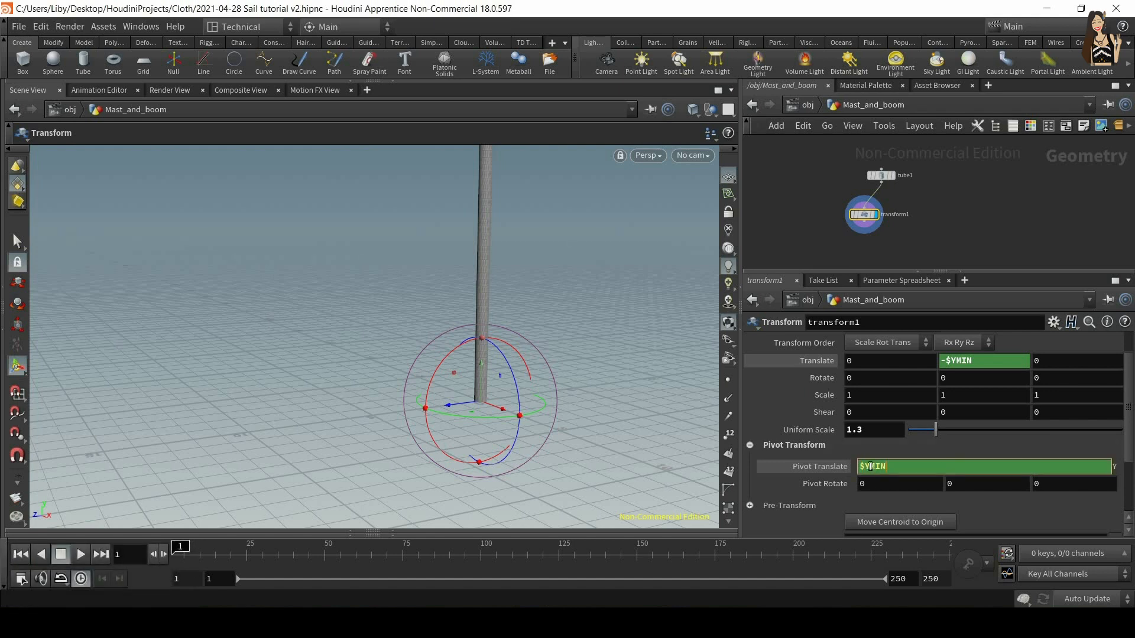
click(1009, 449)
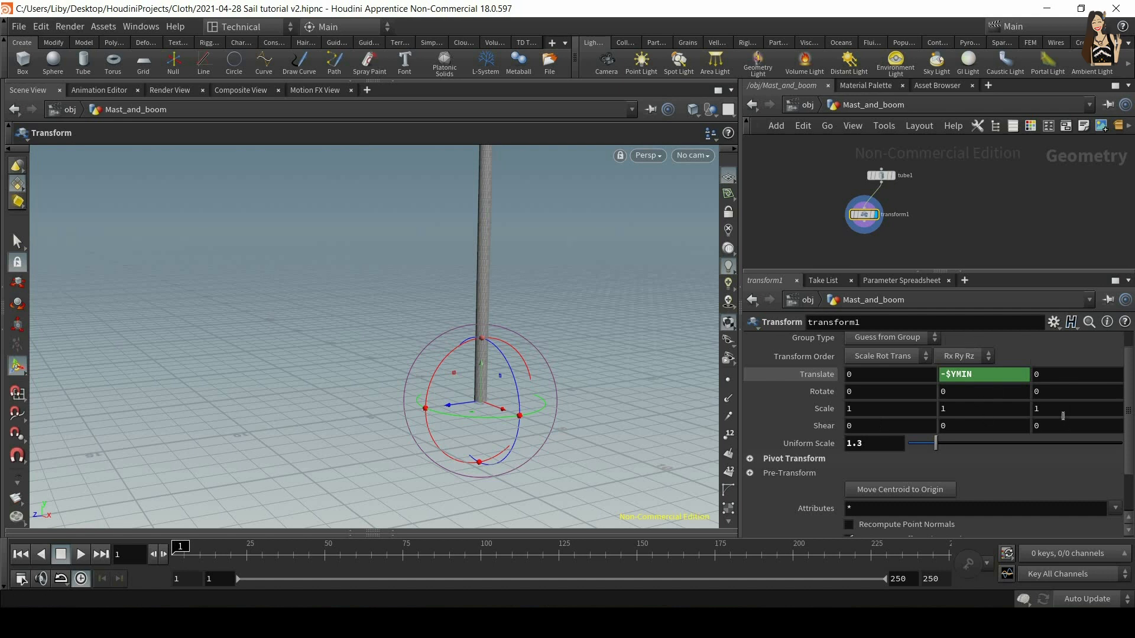
Step: Test scaling the mast from its base up to a uniform scale of 2.69, then revert the scale to default
drag(988, 446, 887, 445)
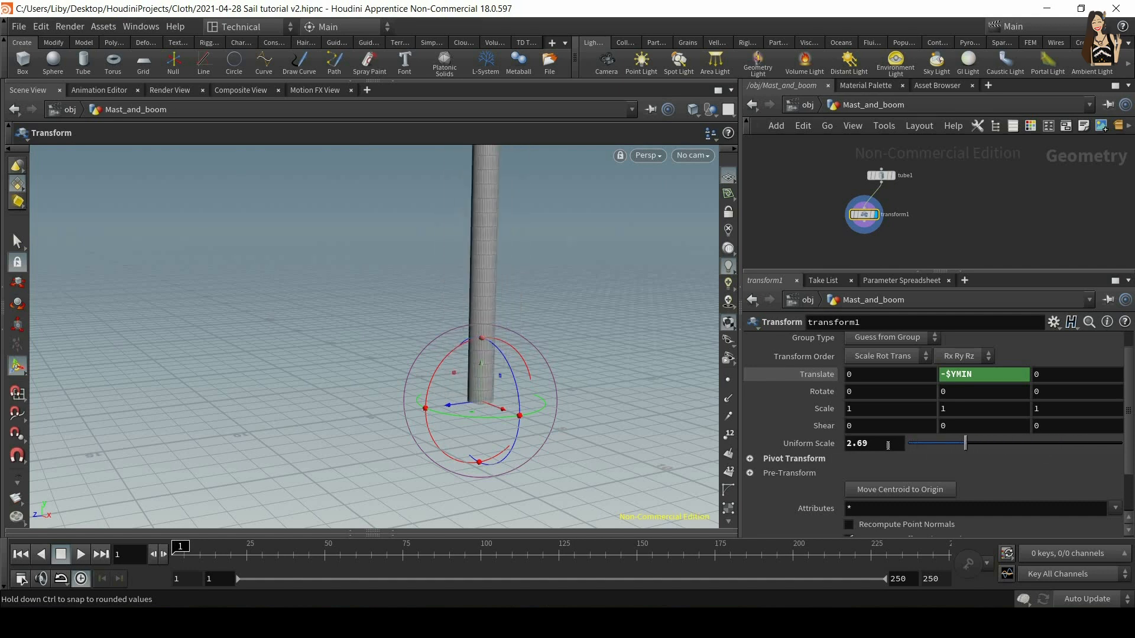
right_click(805, 441)
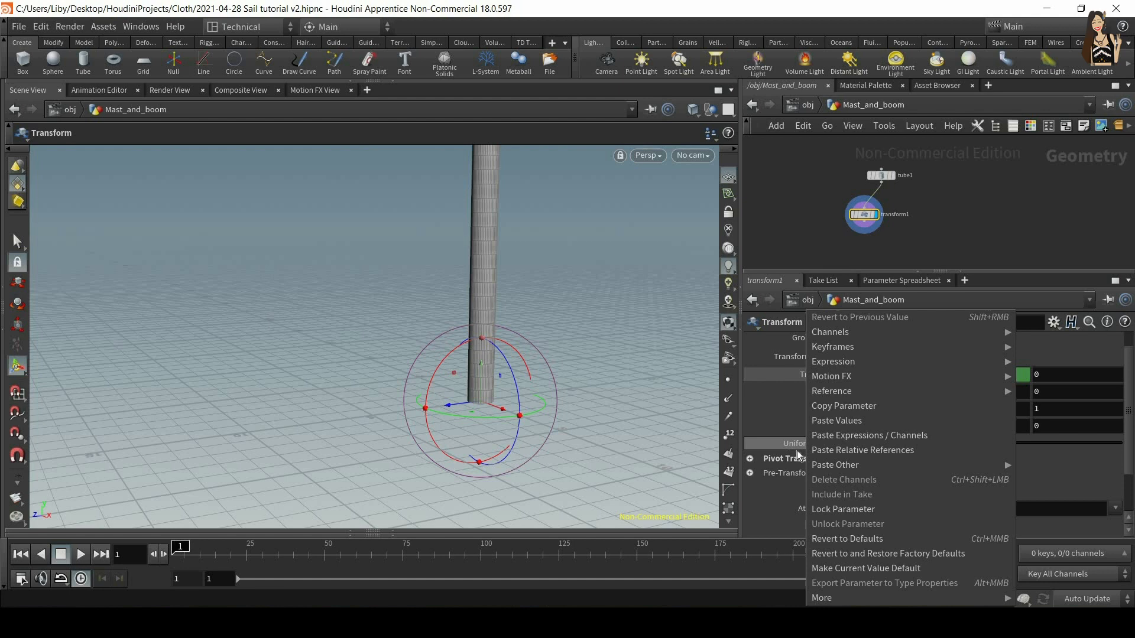
click(853, 538)
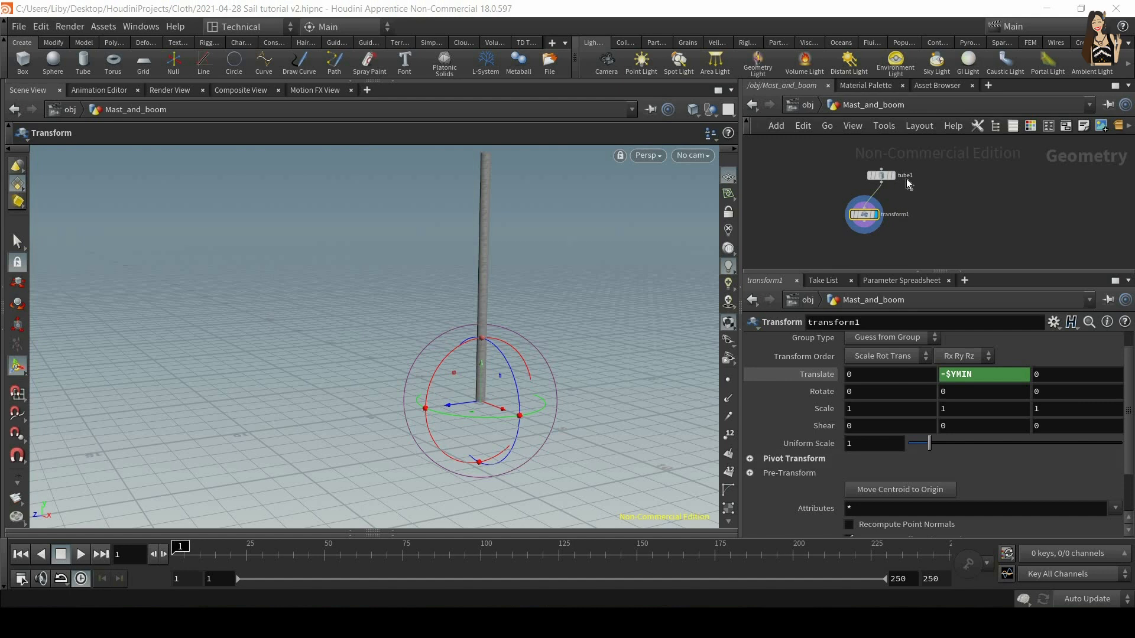
Step: Add a Null node wired to the transform's output and place it below the transform
middle_drag(855, 202, 850, 181)
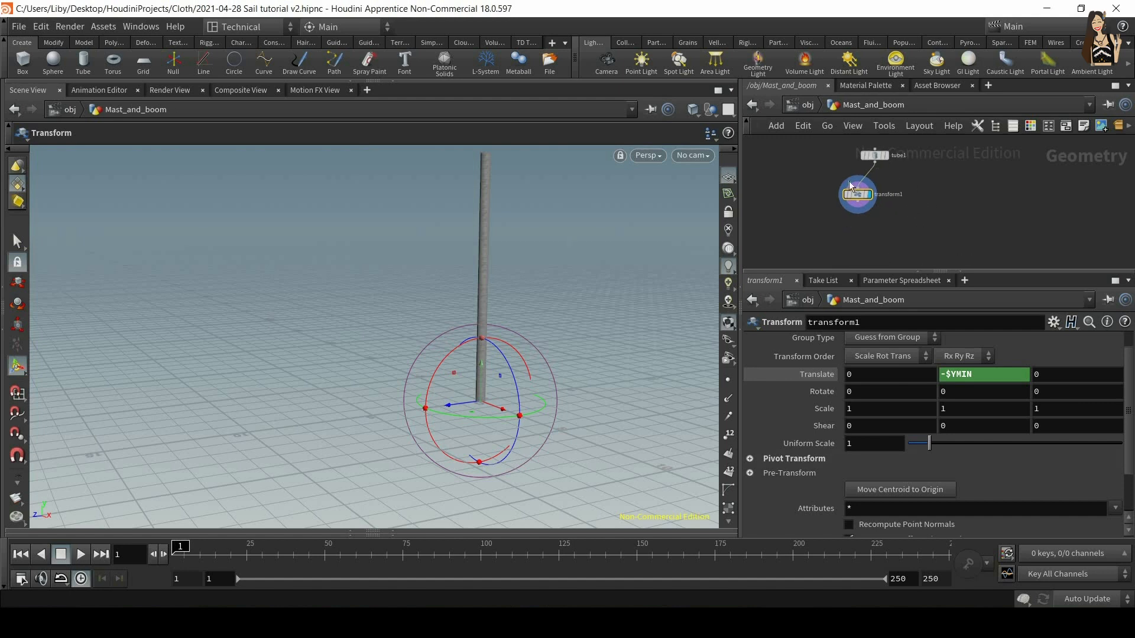
click(860, 214)
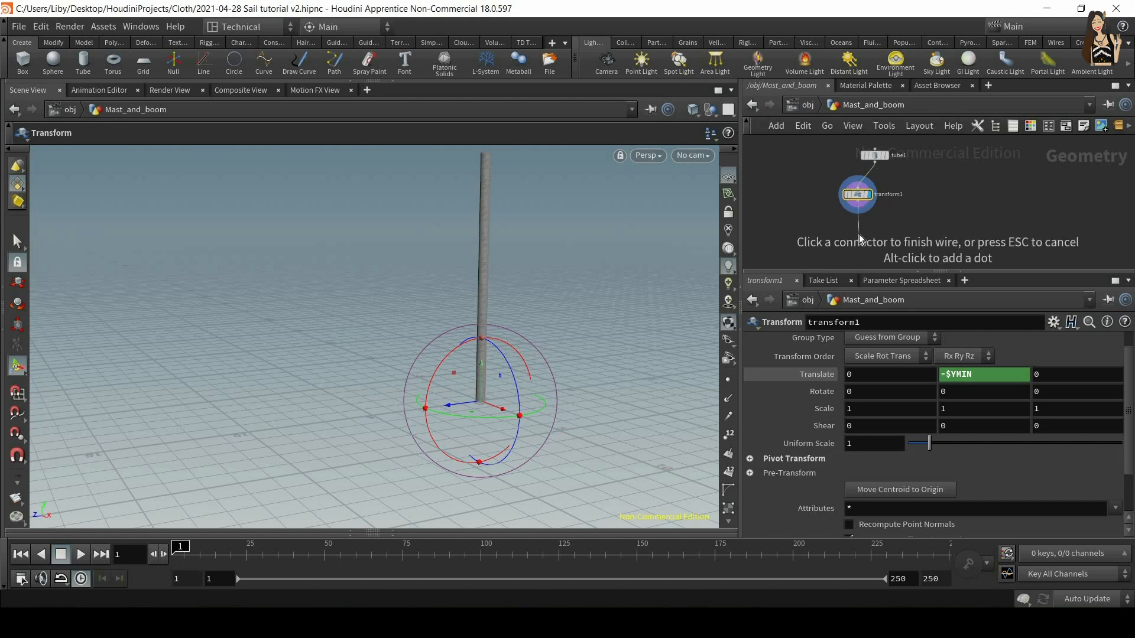
key(Tab)
text(bu)
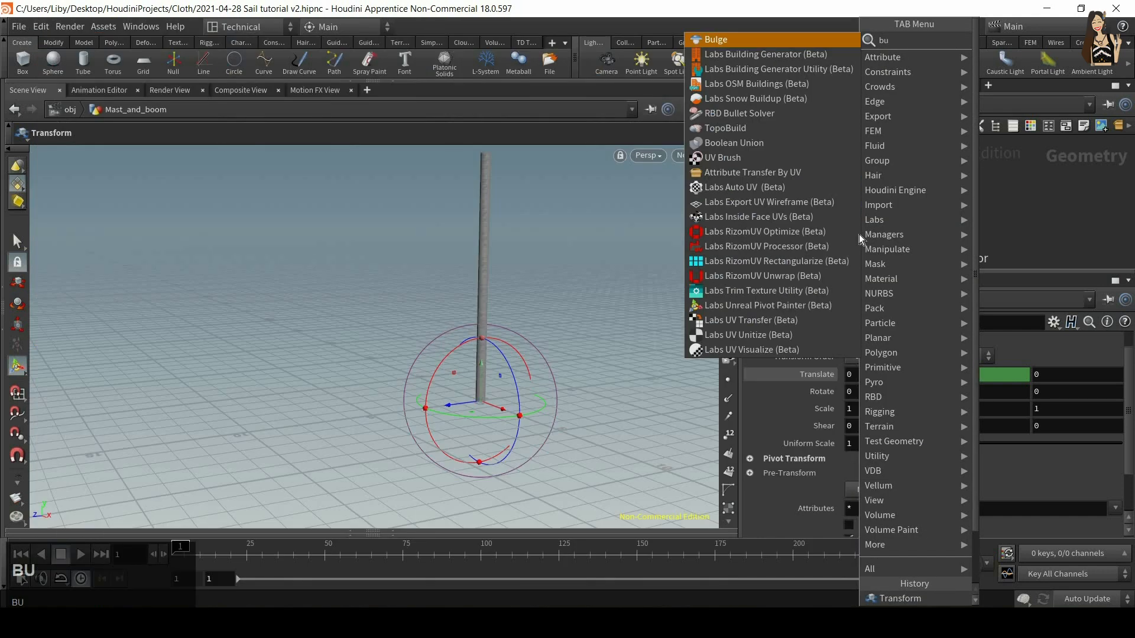
key(BackSpace)
key(BackSpace)
text(nu)
key(Return)
click(863, 229)
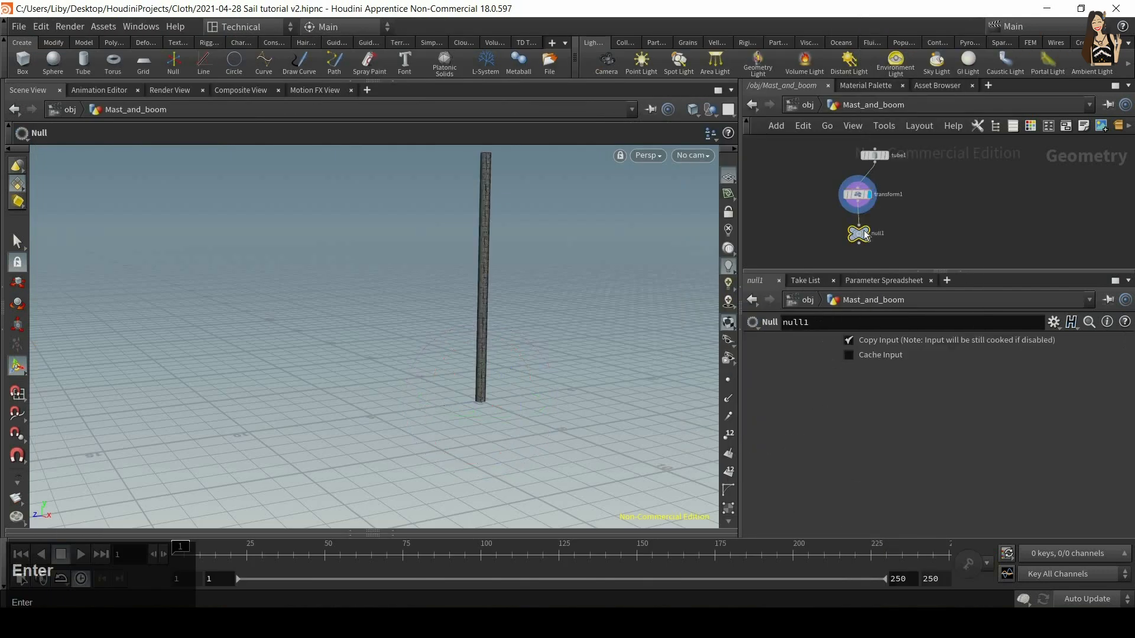
Step: Display the Null node below the mast's transform and rename it OUT_mast
click(876, 239)
click(879, 234)
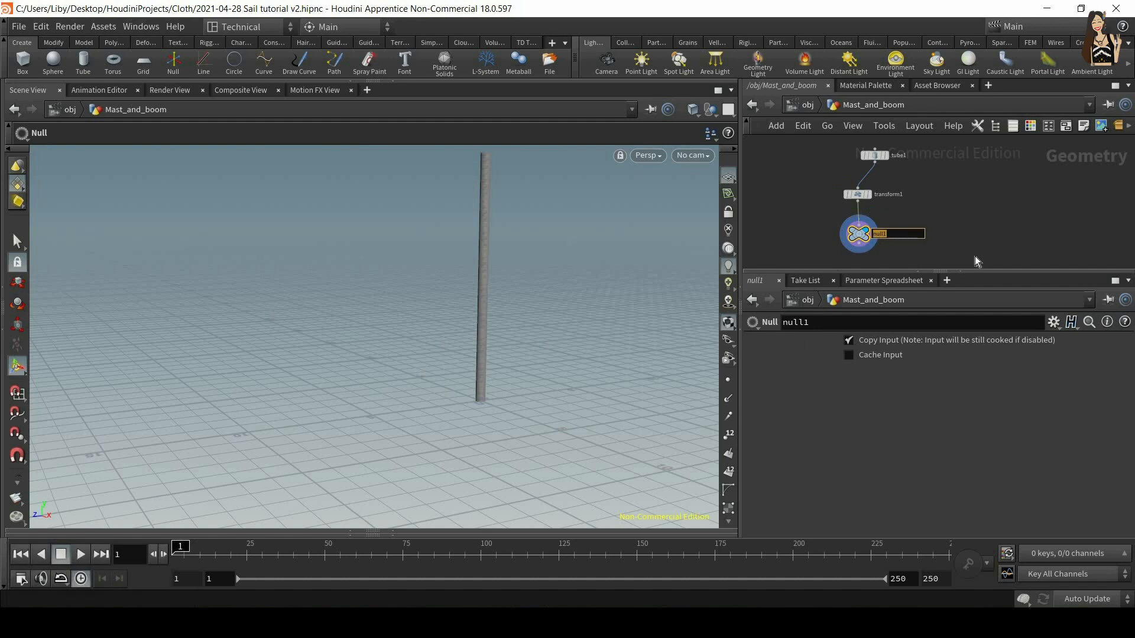
text(OUT_ma)
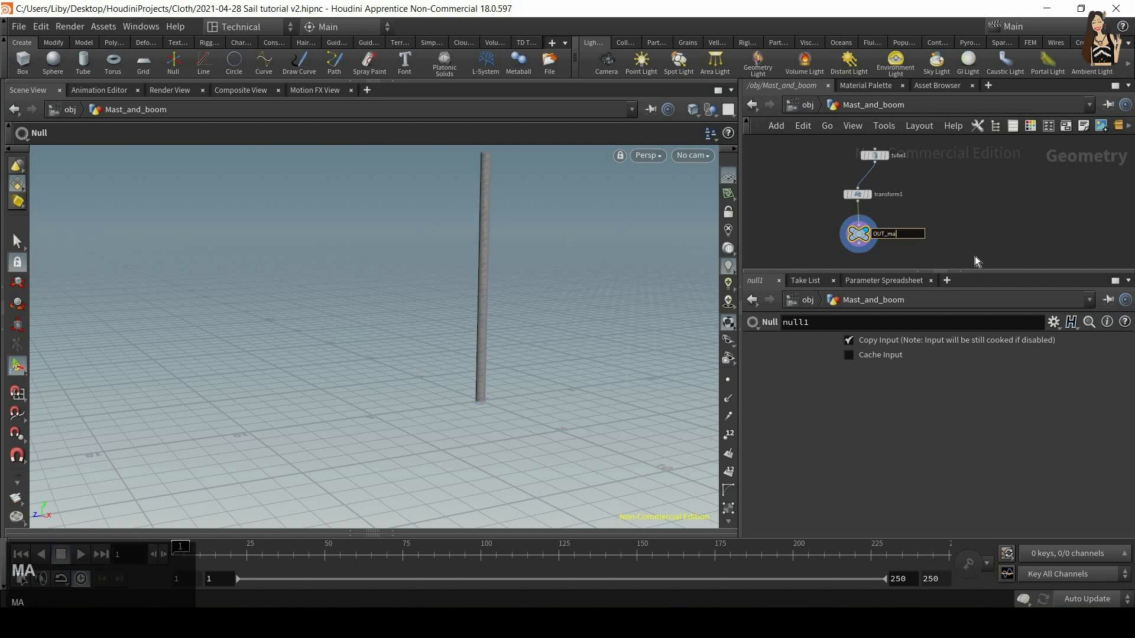
text(st)
key(Return)
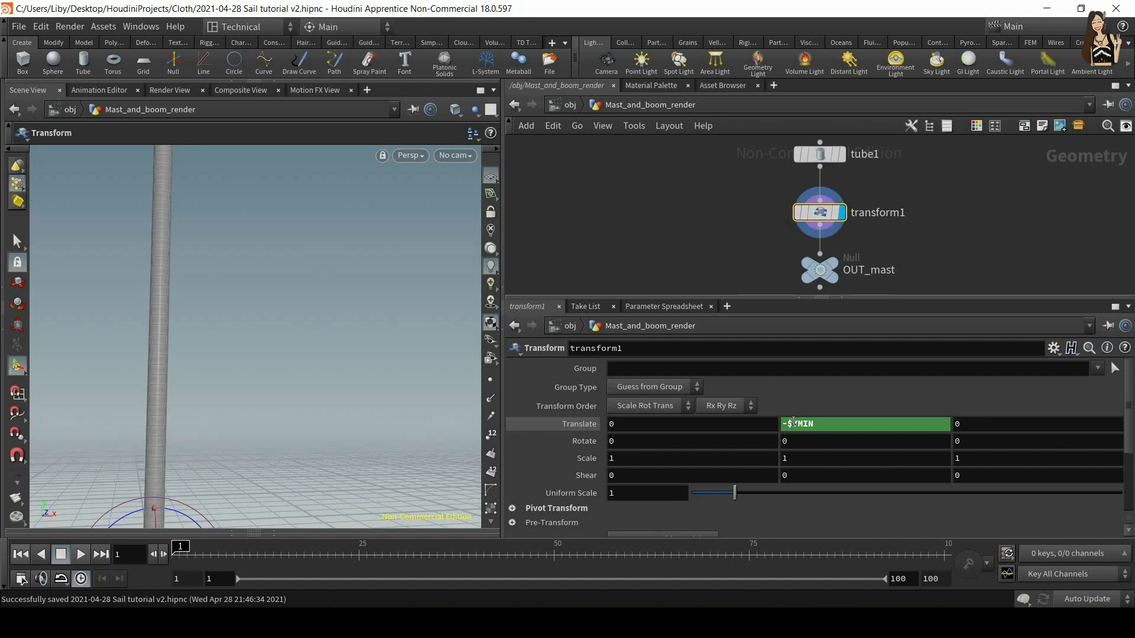
Step: Look at the SideFX Labs toolset updater in the Games desktop and return to the Technical desktop
alt+right_drag(275, 459, 264, 407)
alt+drag(264, 407, 244, 419)
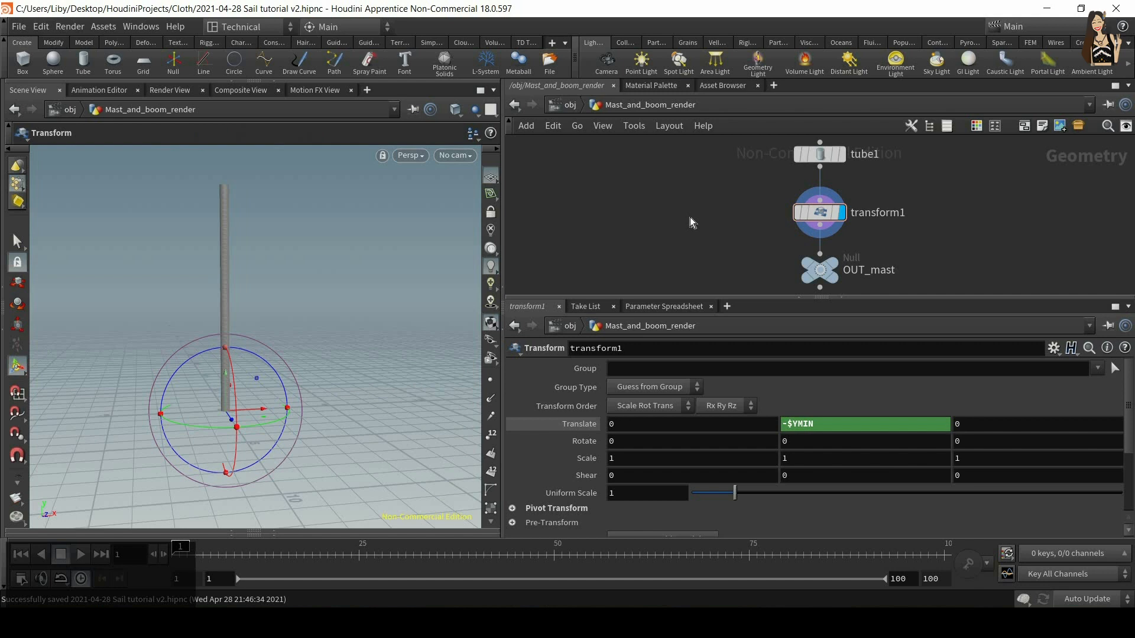
click(245, 32)
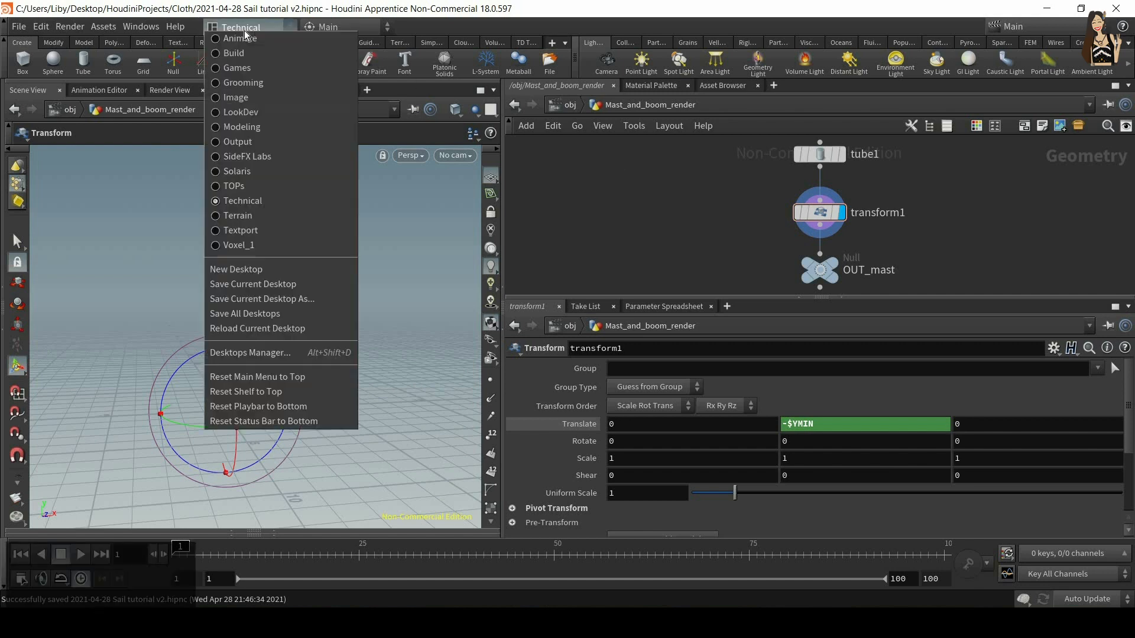
click(247, 66)
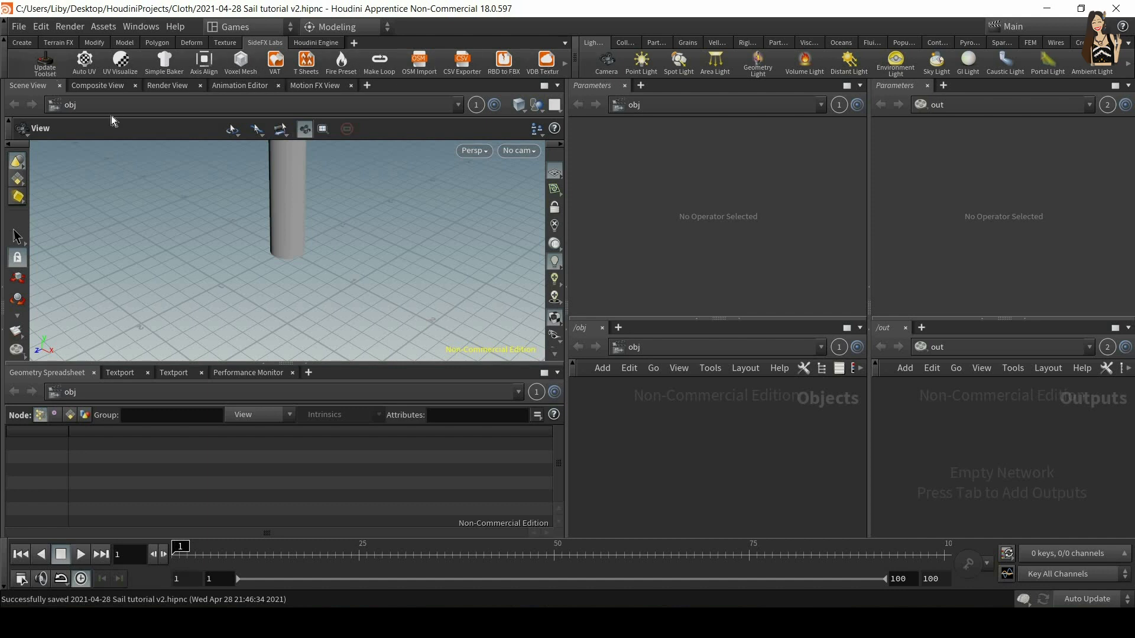
click(47, 62)
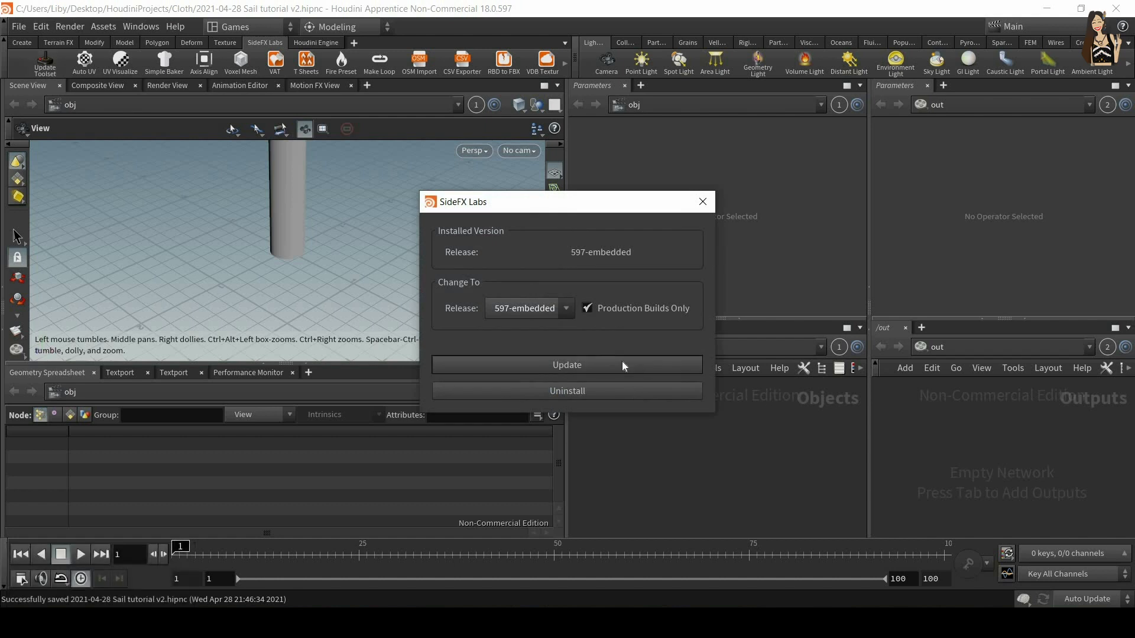
click(702, 202)
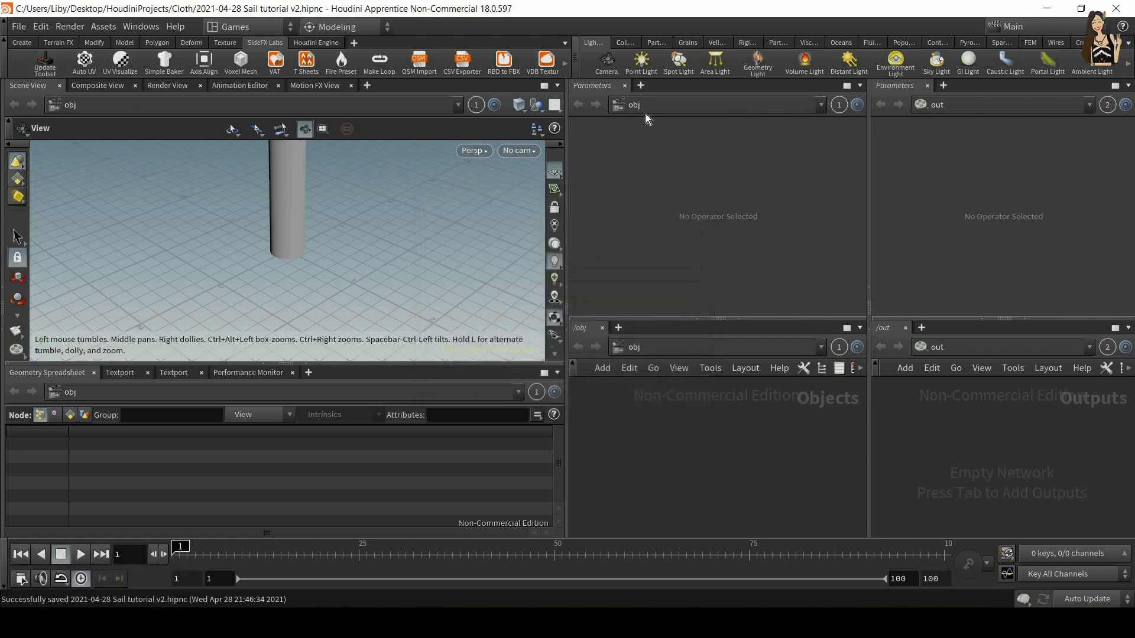
click(267, 26)
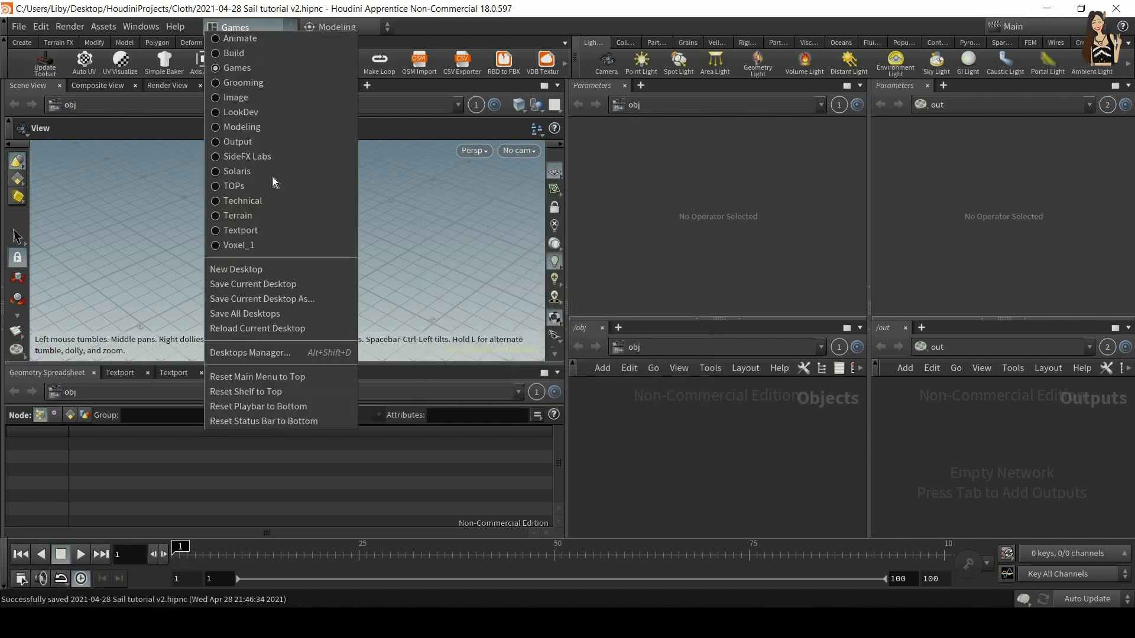
click(273, 203)
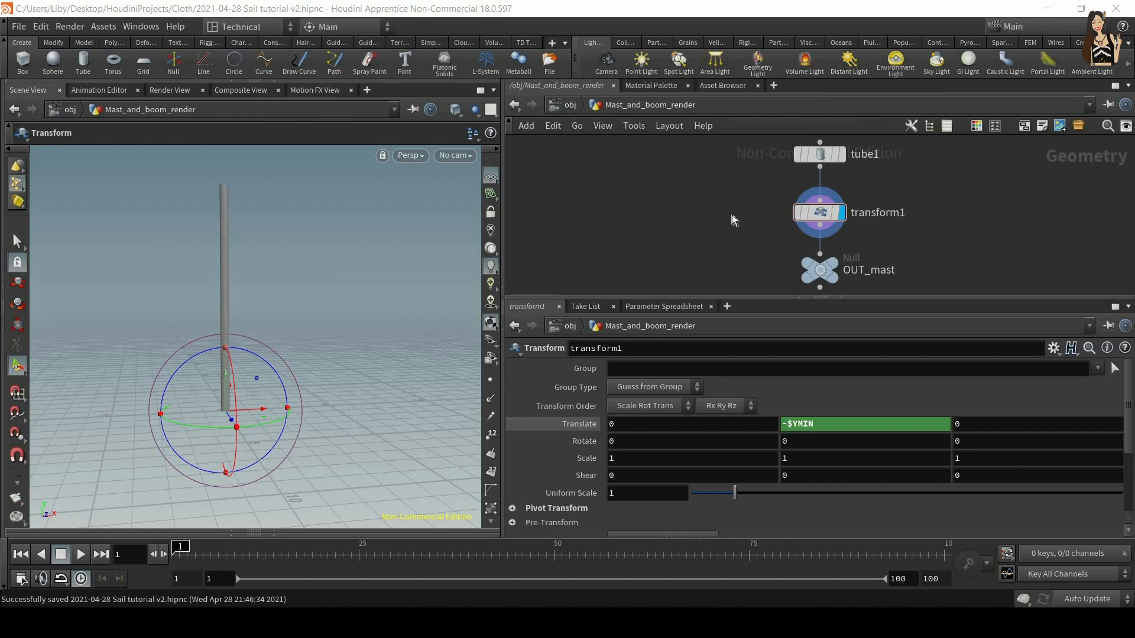
Step: Add a Labs Axis Align (Match Size) node wired to the tube's output and display it
key(Tab)
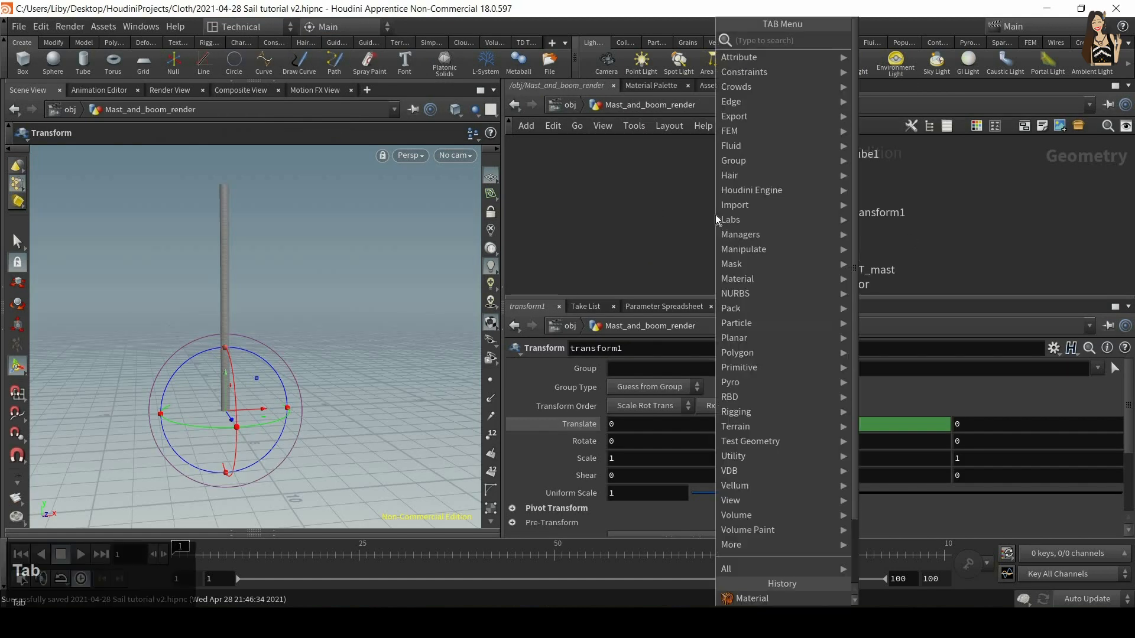
text(axis)
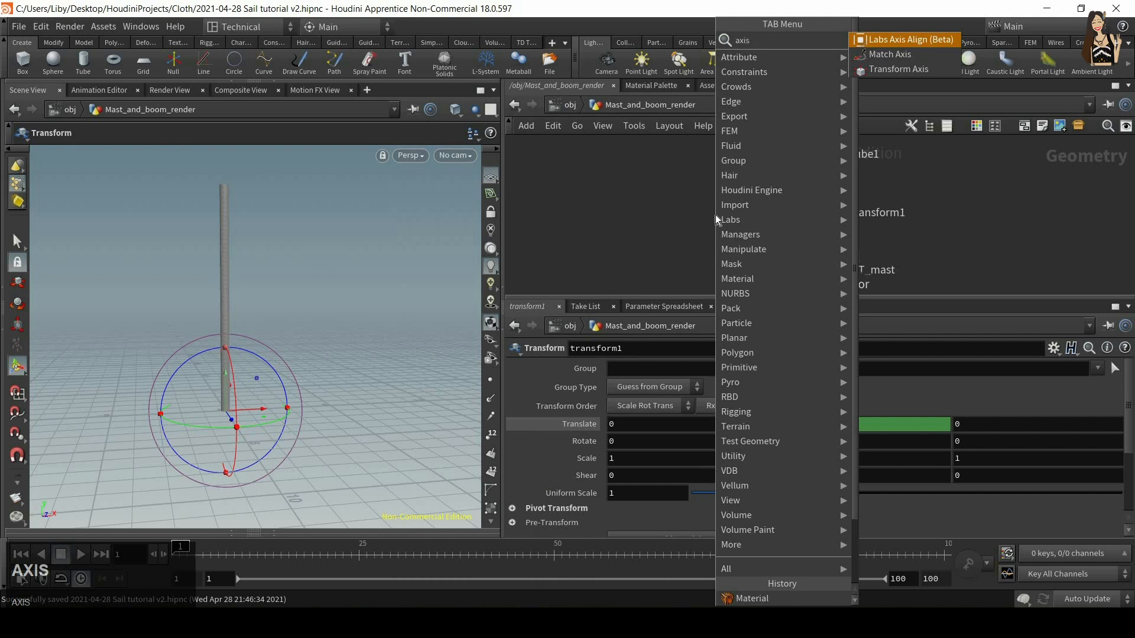
click(924, 40)
click(689, 203)
click(678, 189)
click(820, 167)
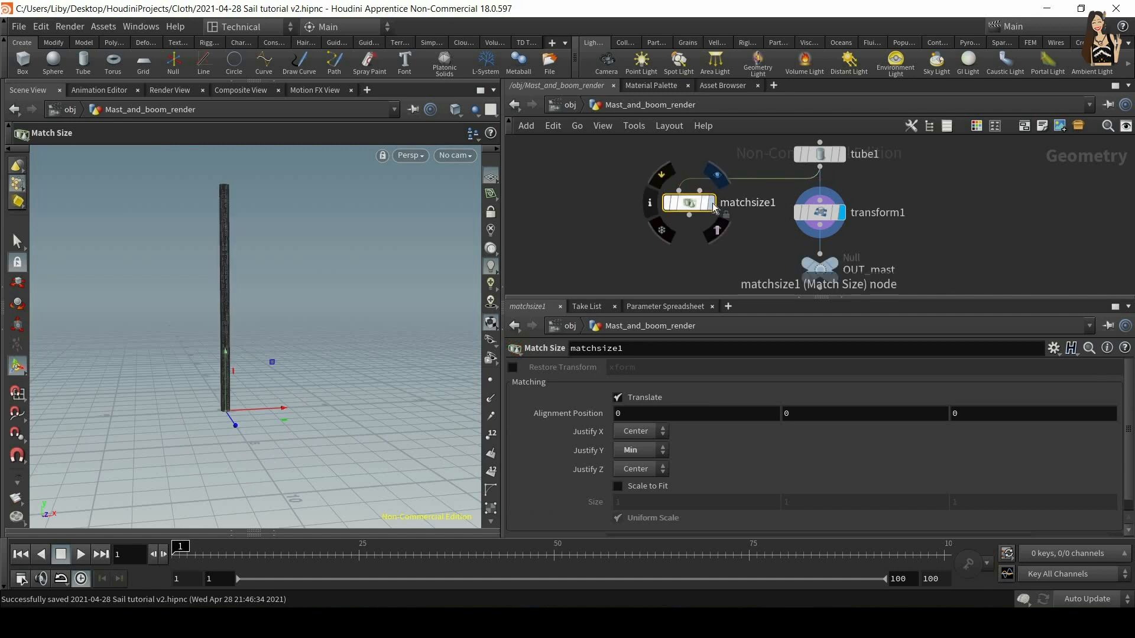
click(712, 203)
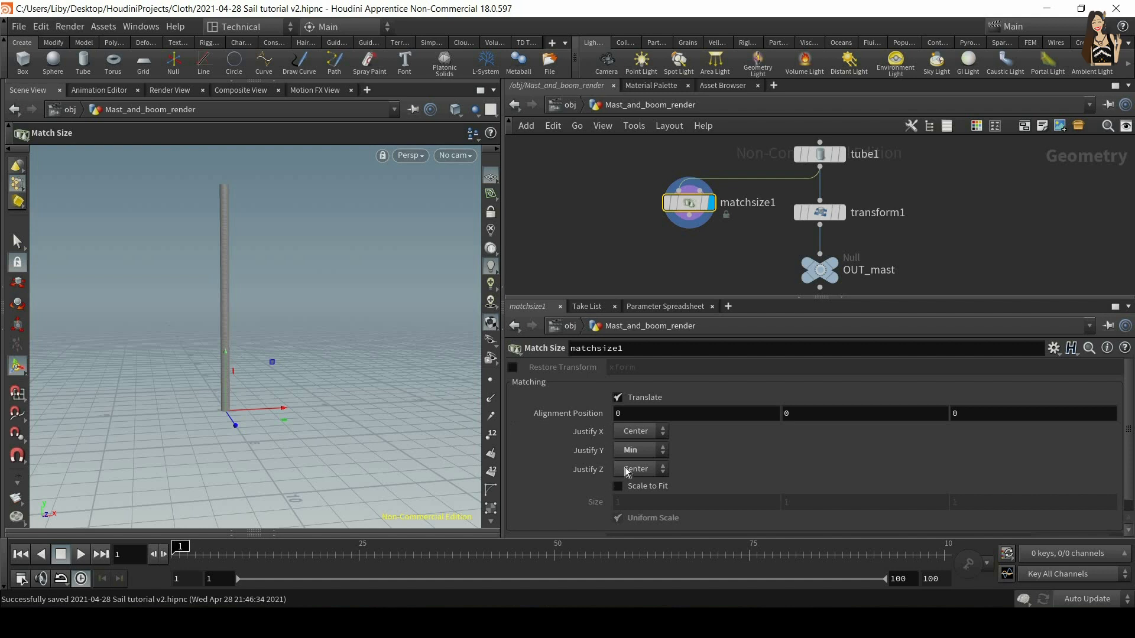
Step: Test the Match Size node's Justify Y alignment with Center and Max
click(632, 490)
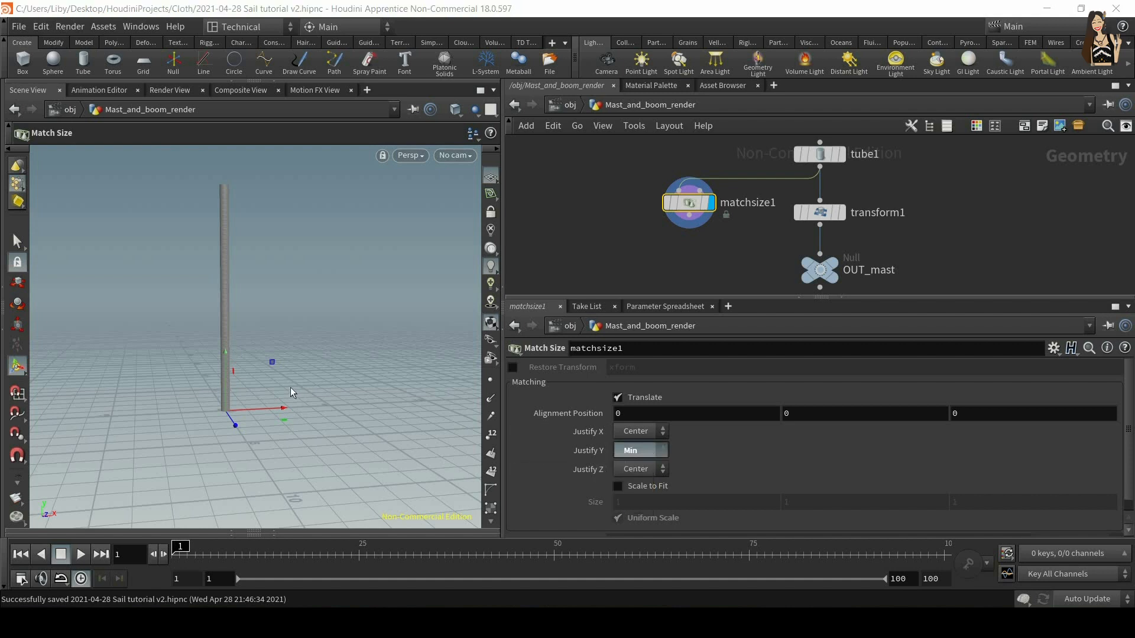
alt+drag(253, 399, 249, 414)
click(633, 448)
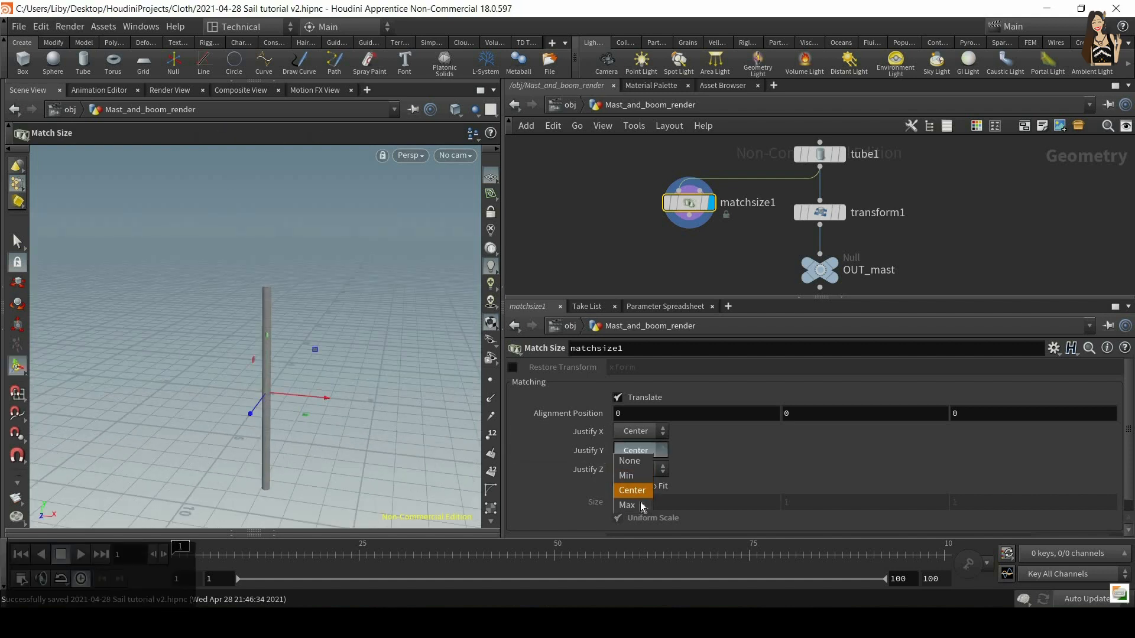
click(633, 507)
alt+drag(347, 419, 244, 364)
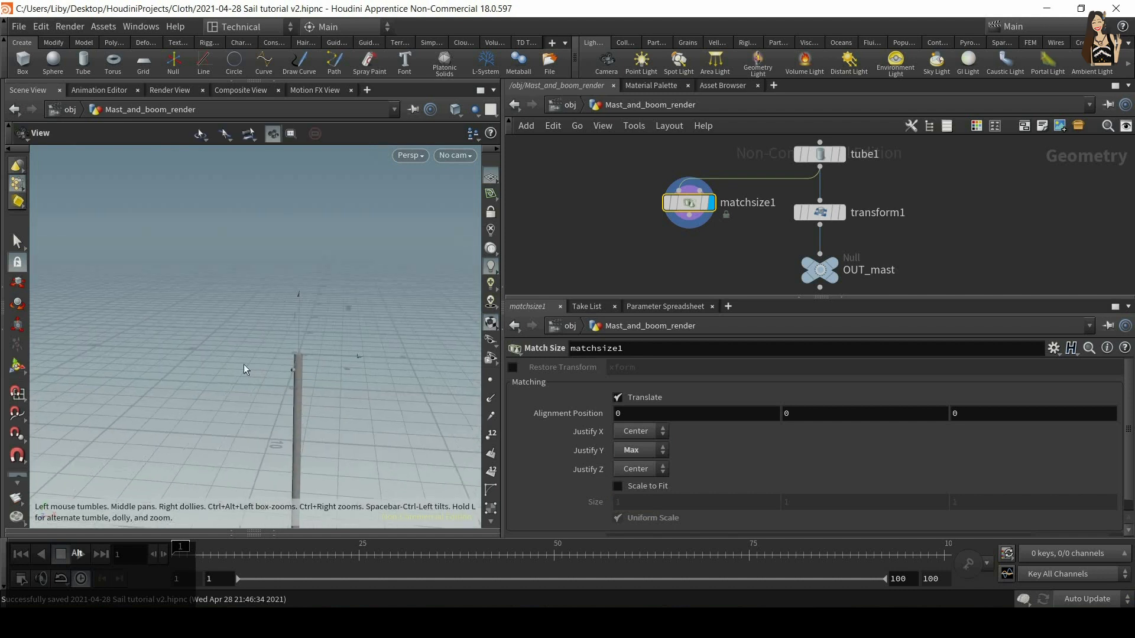
key(Return)
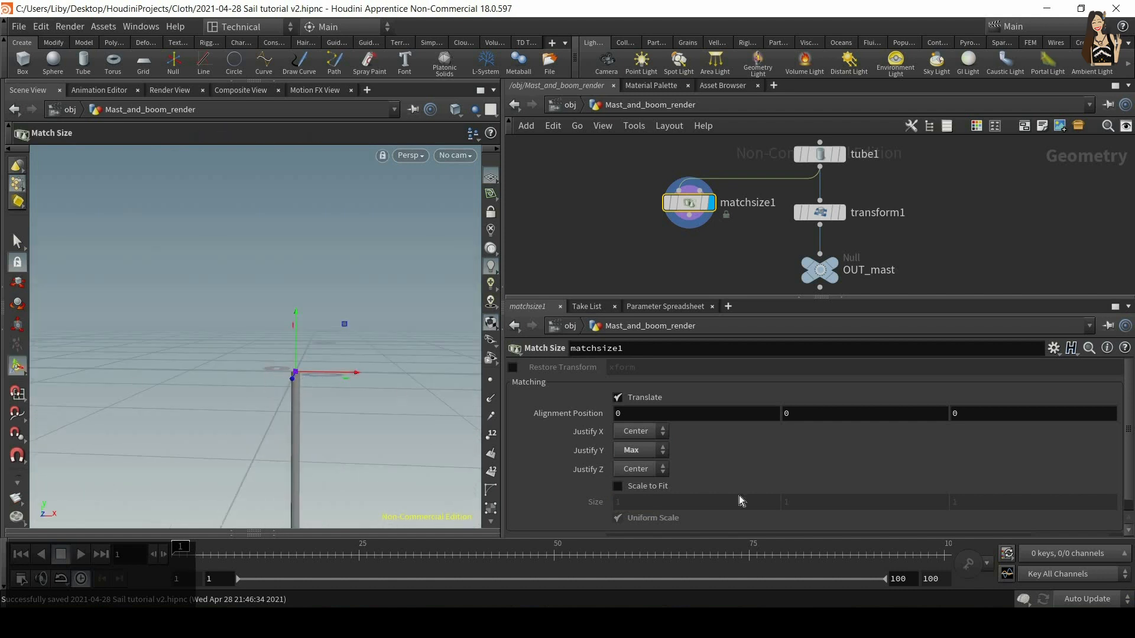
Step: Set the Match Size node's Justify Y to None and Justify X to Max to test the alignment
click(637, 451)
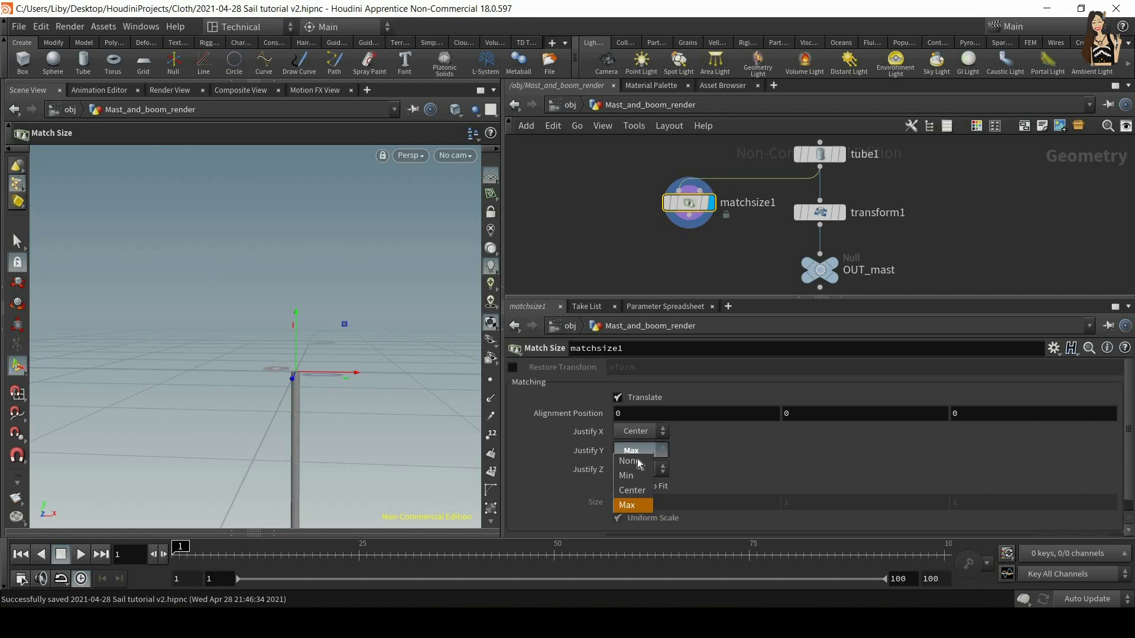
click(631, 461)
click(635, 431)
click(631, 440)
click(633, 439)
click(627, 486)
click(635, 468)
click(751, 286)
Step: Compare the mast's transform with the aligned tube and delete the Match Size node
click(819, 213)
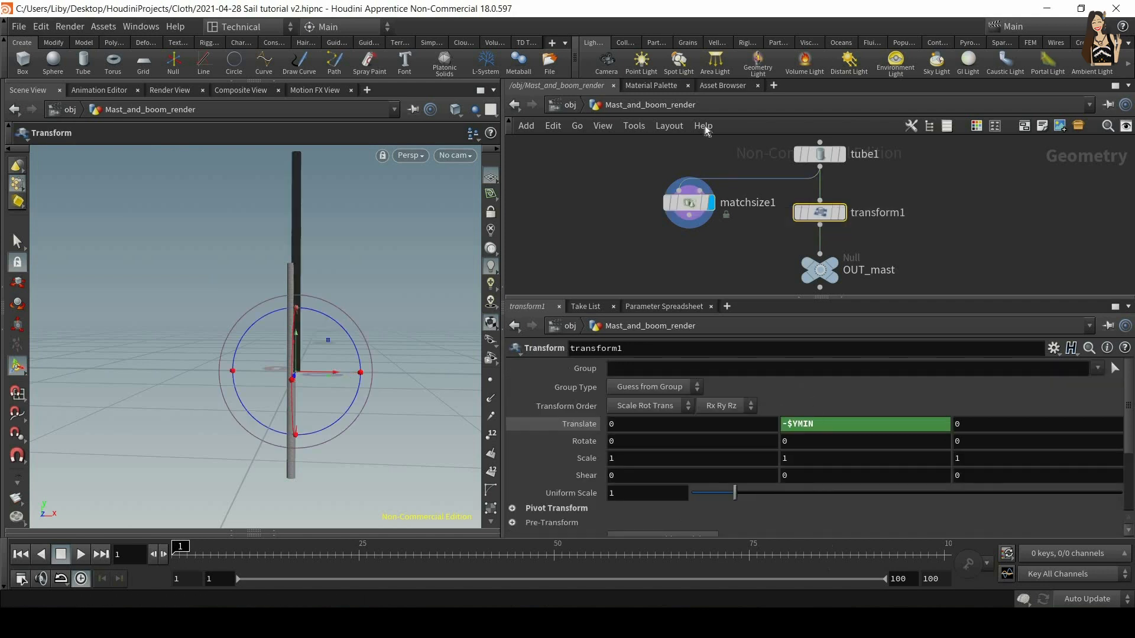
mouse_move(619, 175)
mouse_down()
mouse_move(753, 265)
mouse_move(625, 179)
mouse_up()
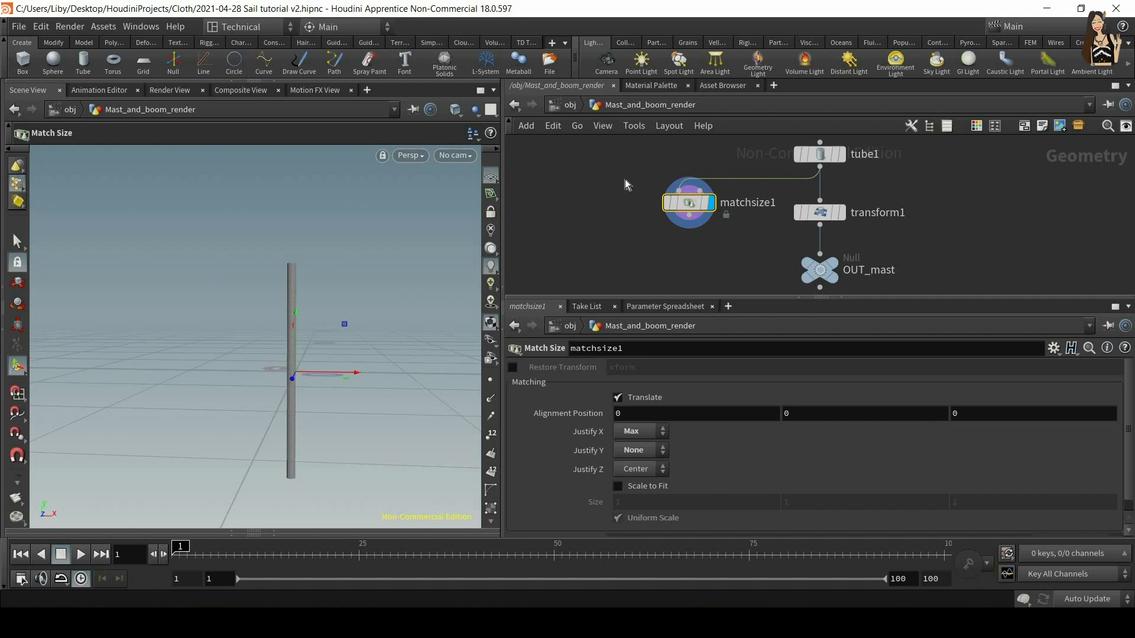
key(Delete)
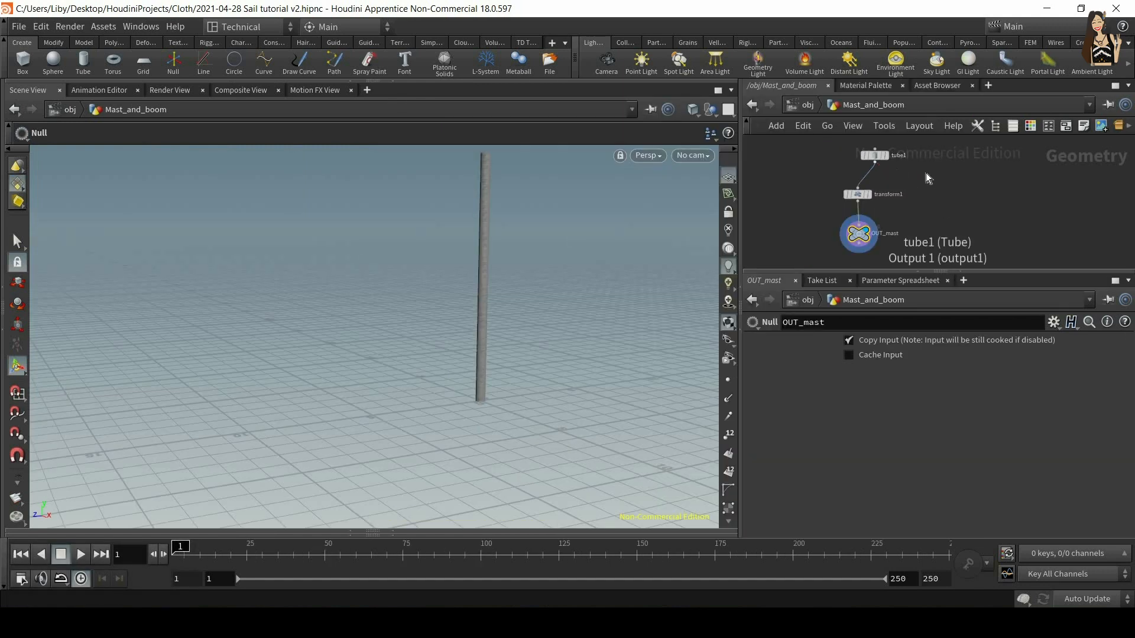
Step: Add a second Transform node wired to tube1's output, place it beside transform1 and display it
scroll(928, 179, up, 2)
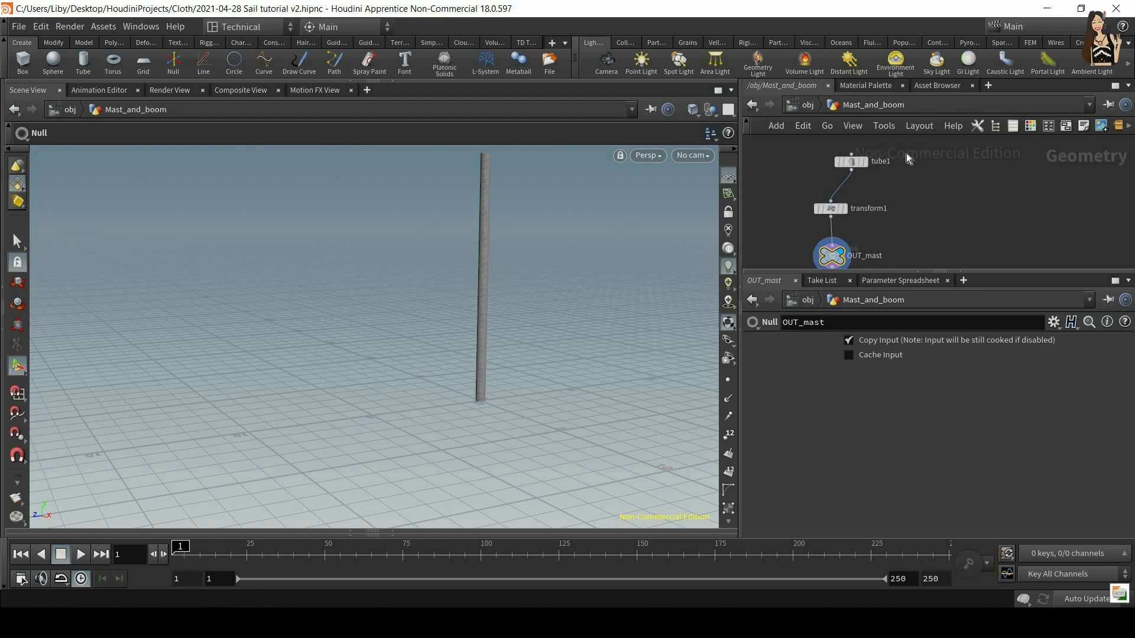
drag(867, 166, 894, 168)
mouse_move(864, 170)
click(861, 176)
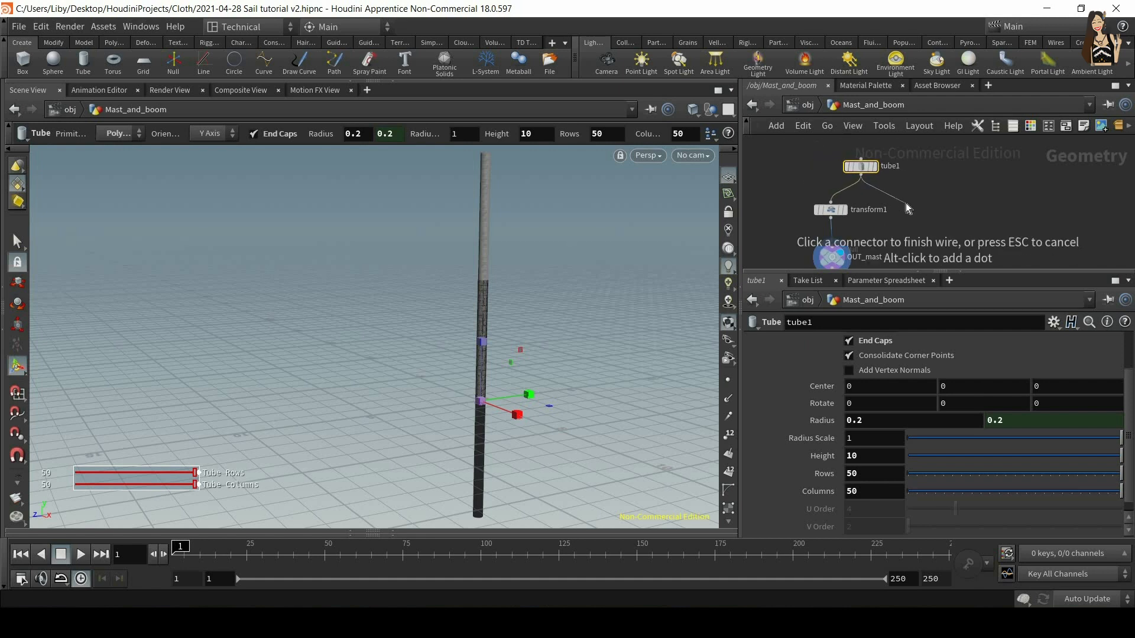
key(Tab)
text(tran)
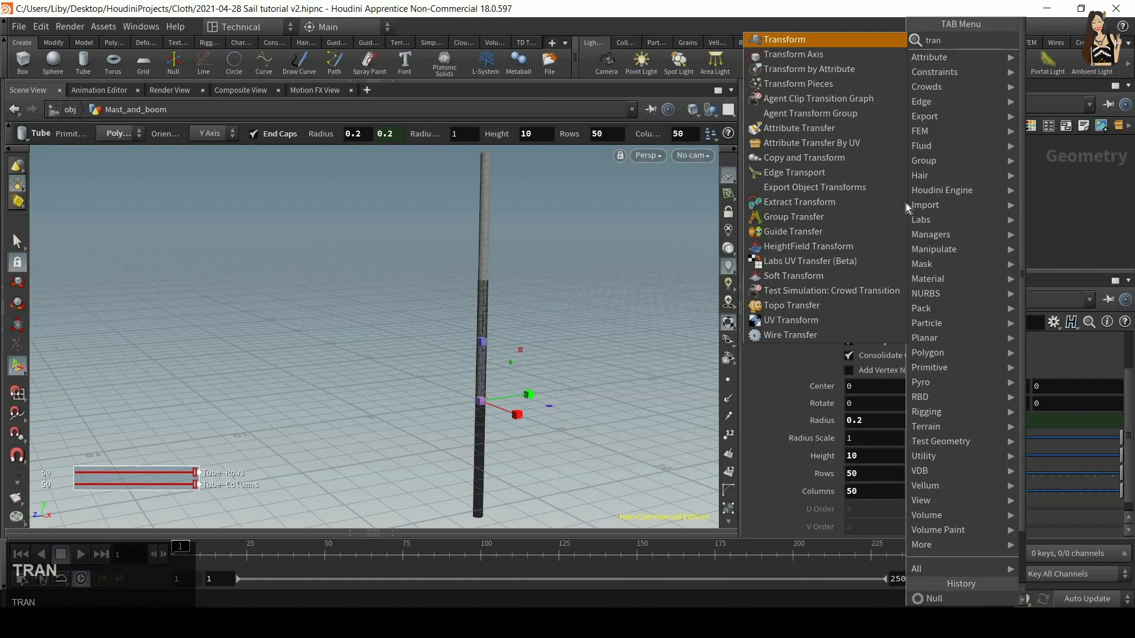
key(Return)
click(914, 205)
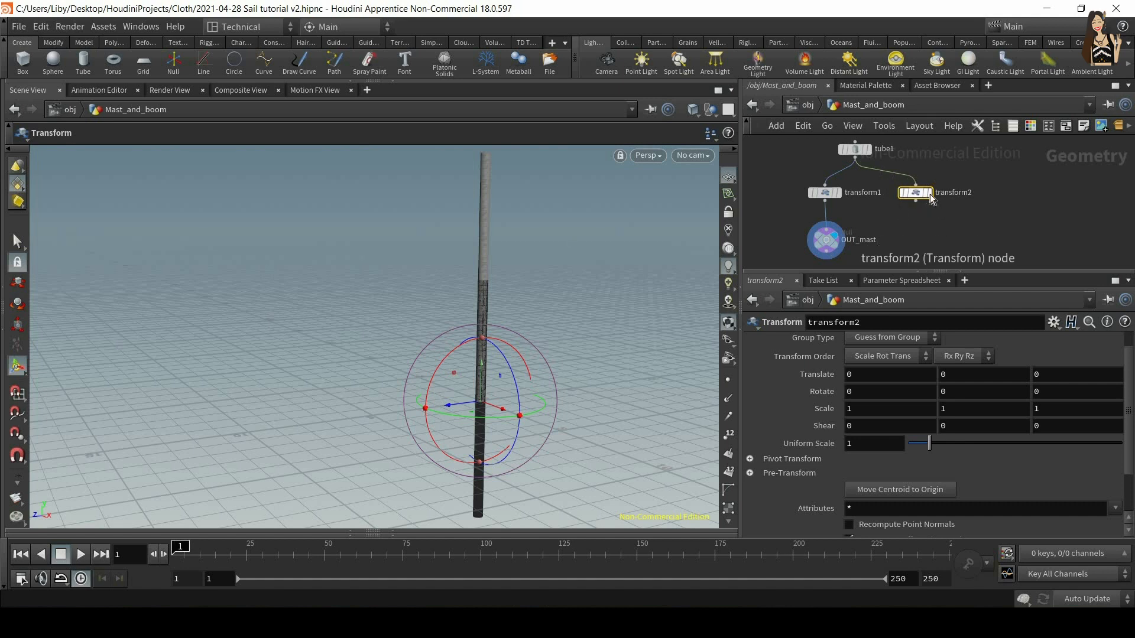
key(Return)
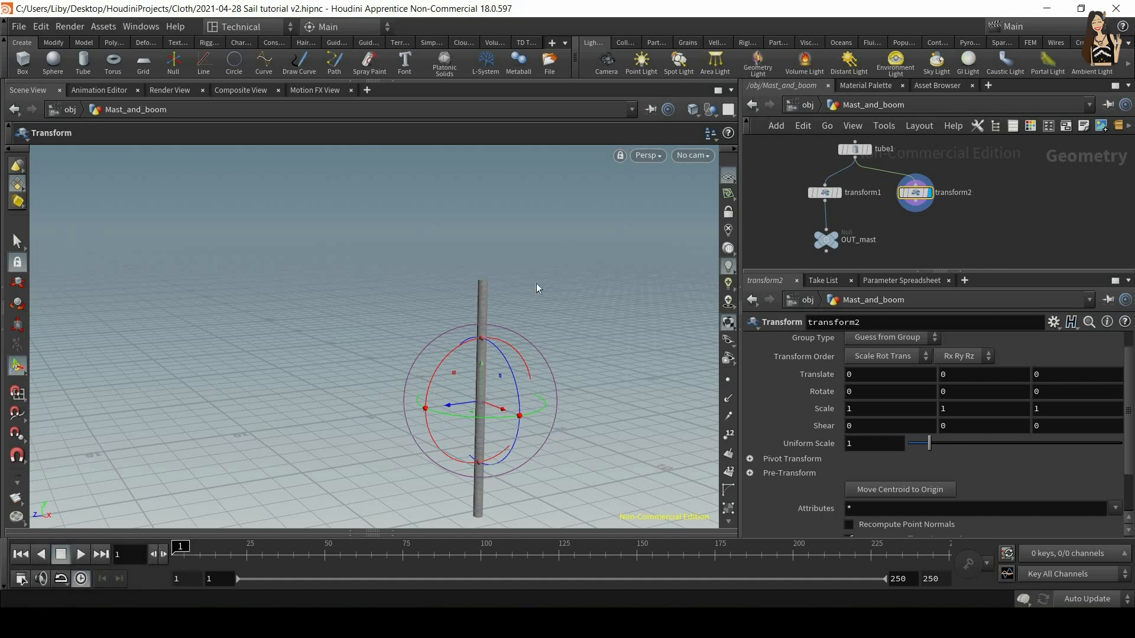
drag(621, 312, 479, 313)
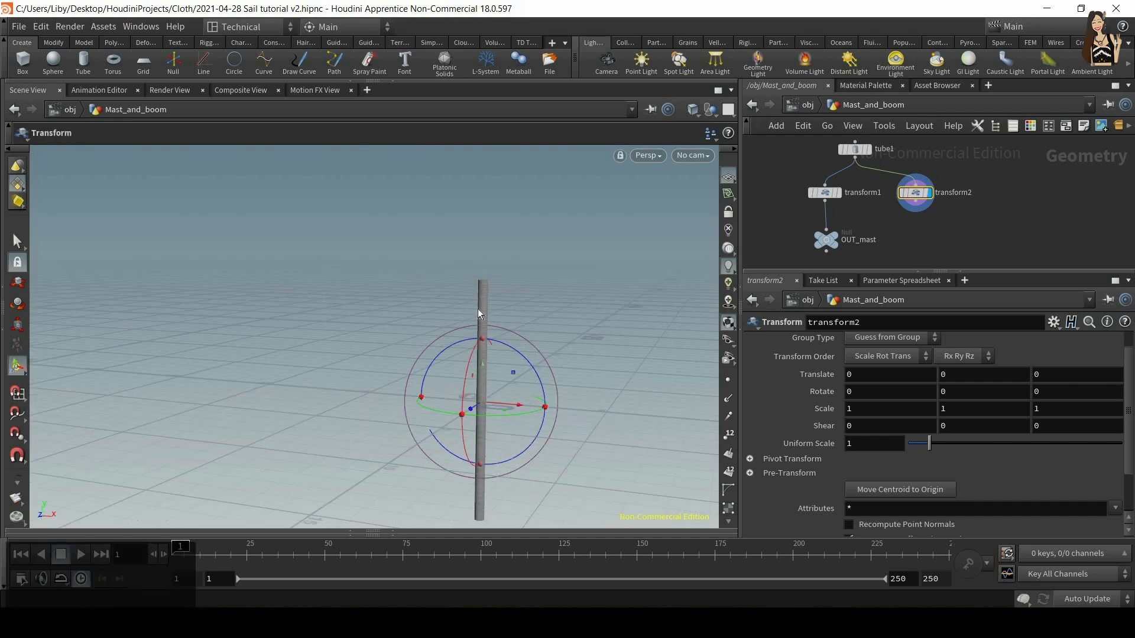
Step: Add a Null node wired to transform2's output and rename it OUT_boom
middle_drag(916, 212, 899, 177)
key(Tab)
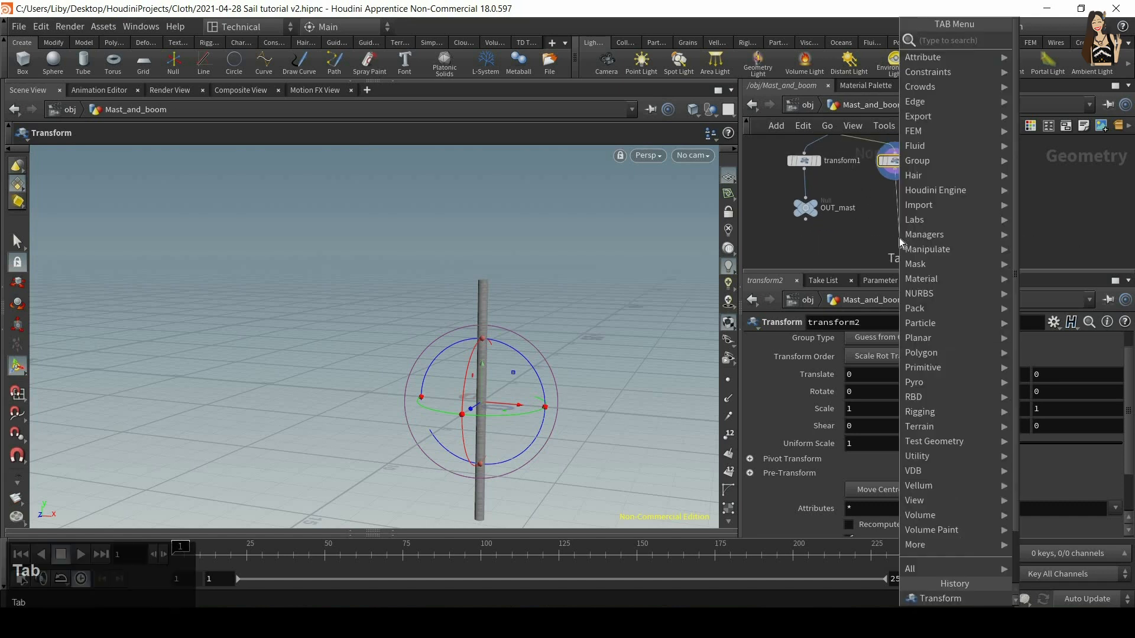
text(null)
key(Return)
click(898, 237)
click(922, 234)
key(shift+Home)
text(UT_boom)
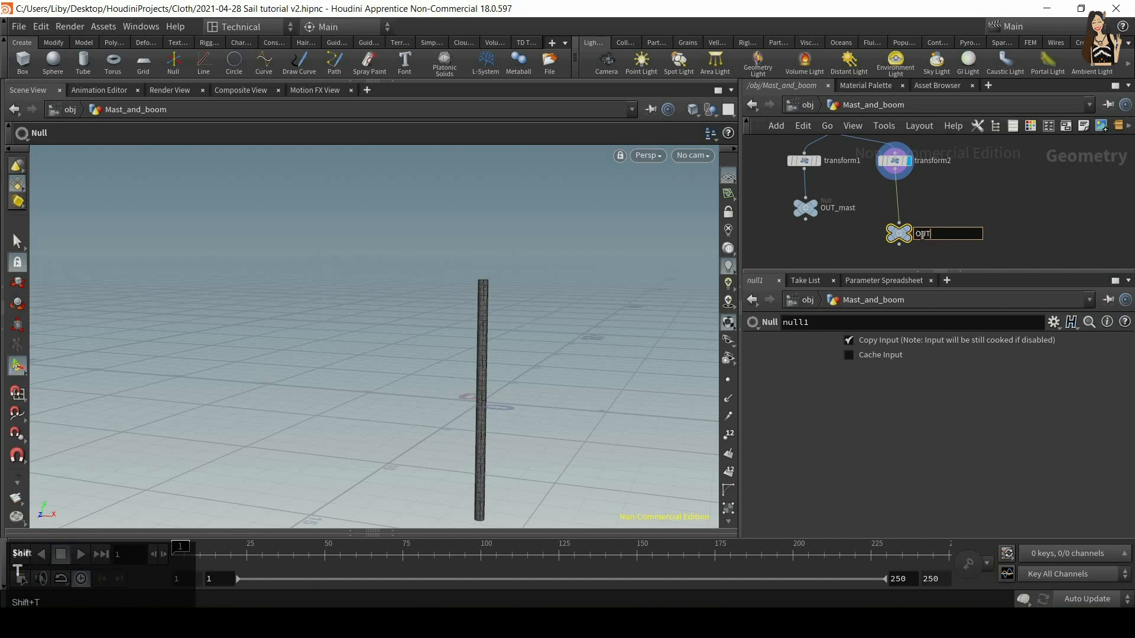
key(Return)
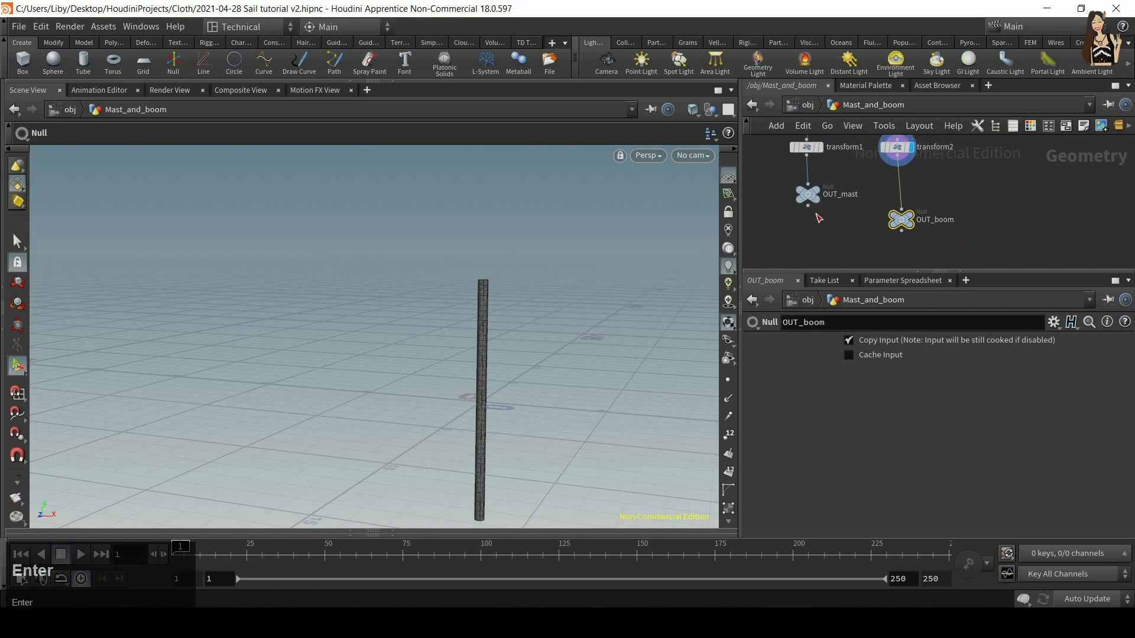
Step: Add a Merge node that combines OUT_mast and OUT_boom, and display it
key(Tab)
text(merg)
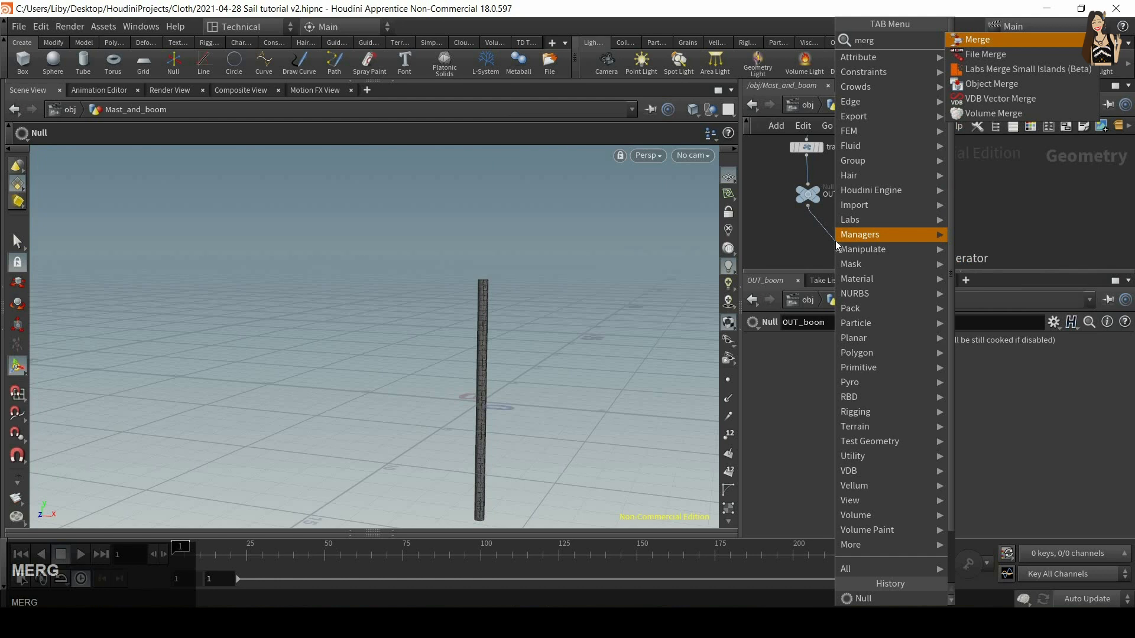
key(Return)
drag(901, 234, 836, 236)
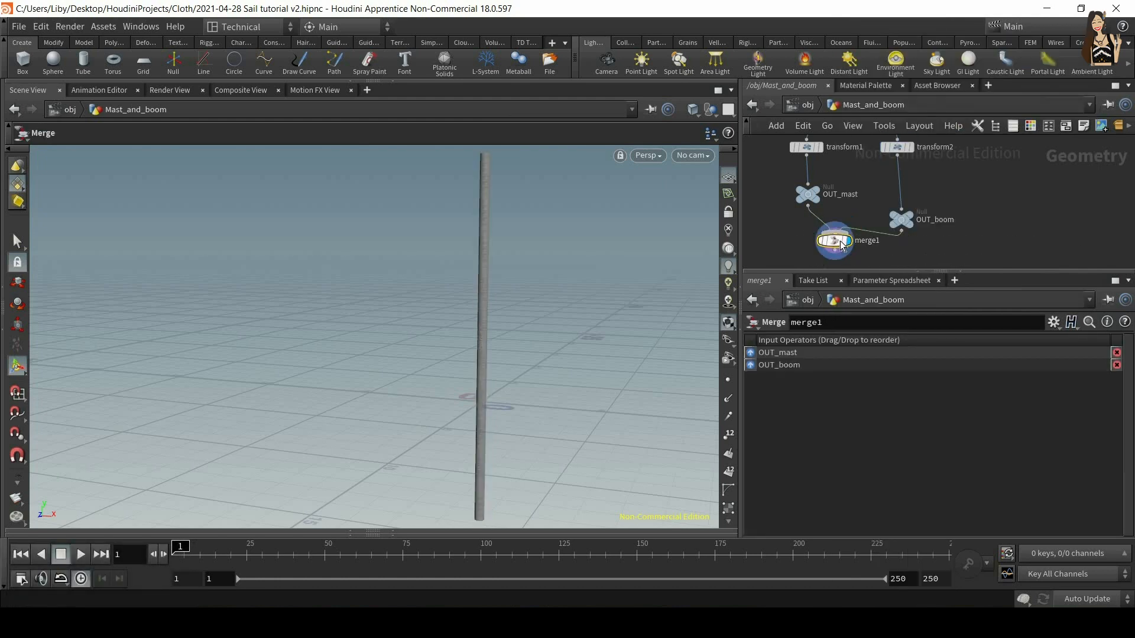
Step: Set transform2's X rotation to -90 to lay the boom tube horizontally
middle_drag(962, 179, 971, 211)
drag(966, 271, 965, 307)
drag(864, 218, 907, 209)
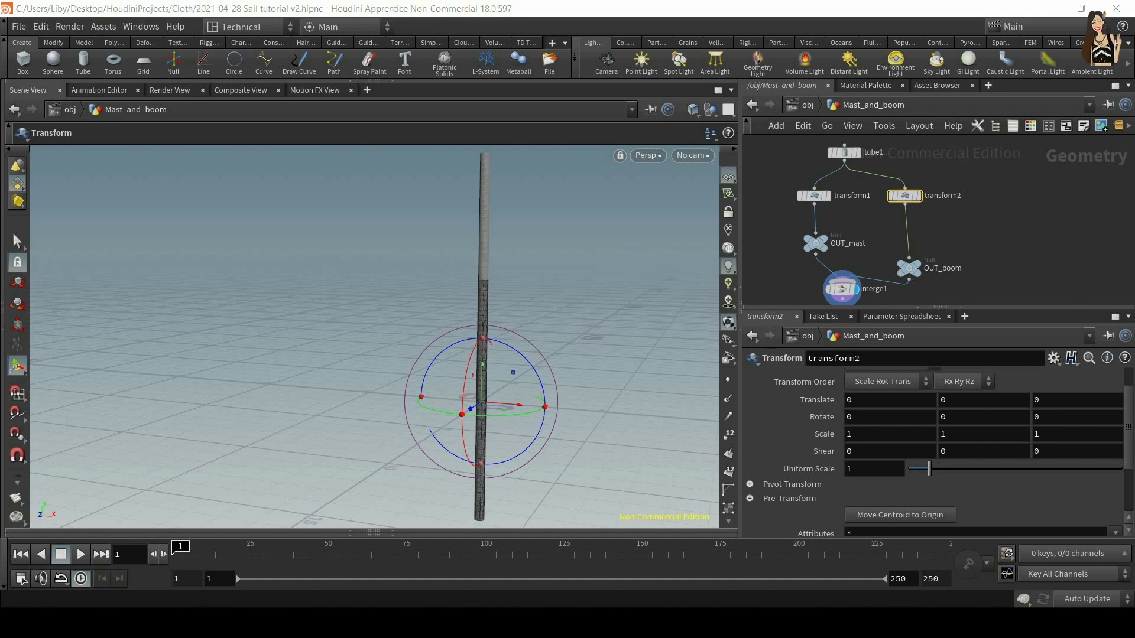
text(90)
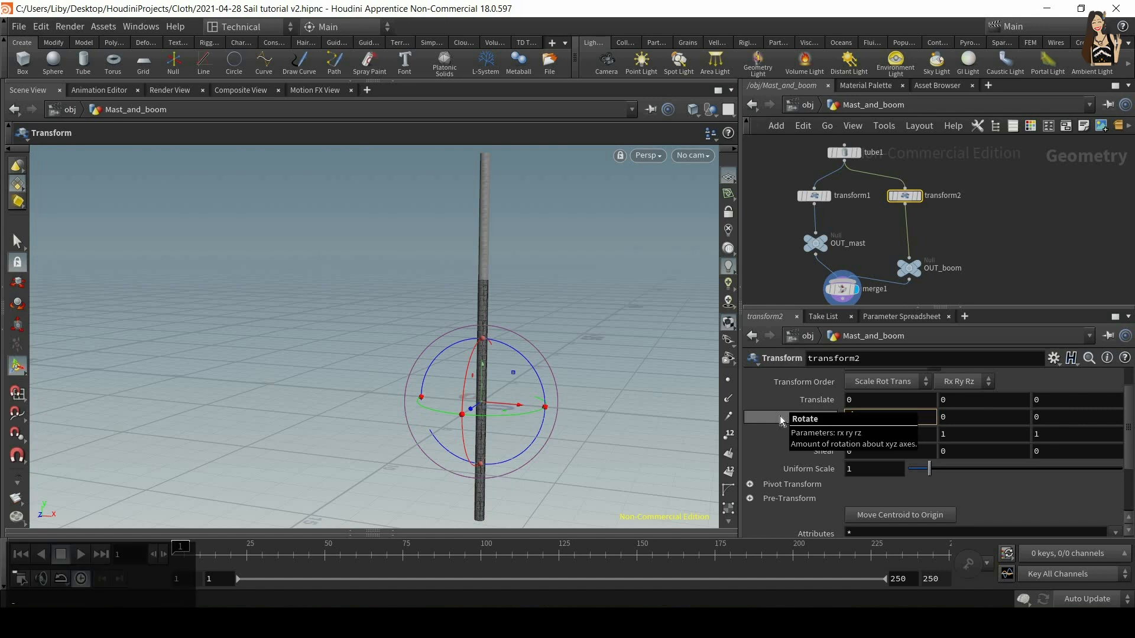
key(Return)
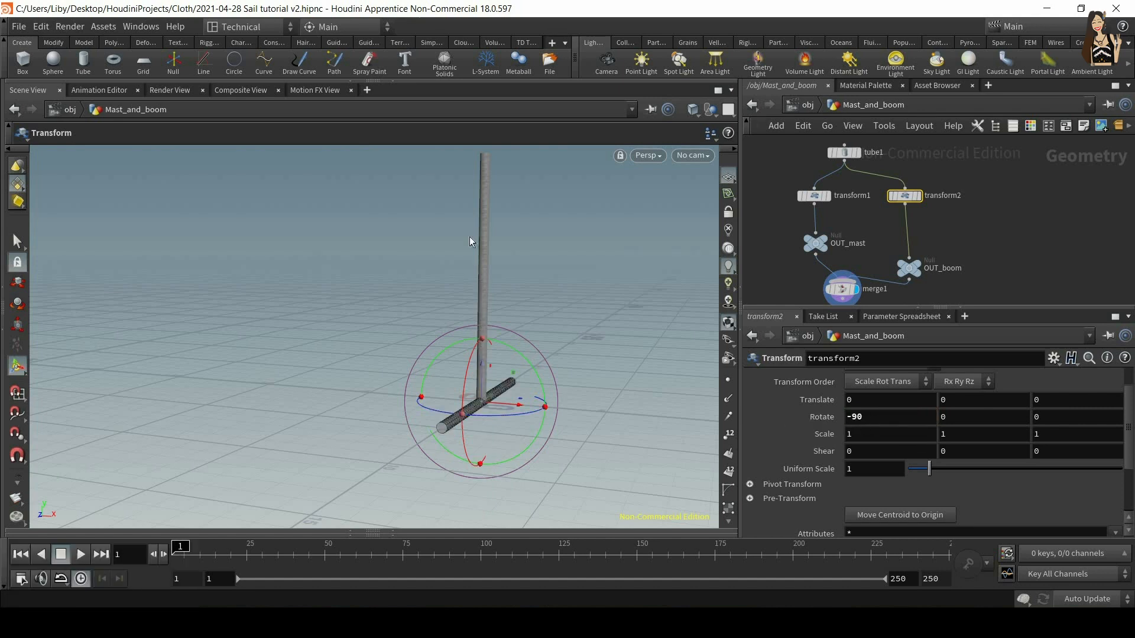
Step: Shorten the boom by setting transform2's Y scale to 0.55
alt+drag(567, 333, 430, 329)
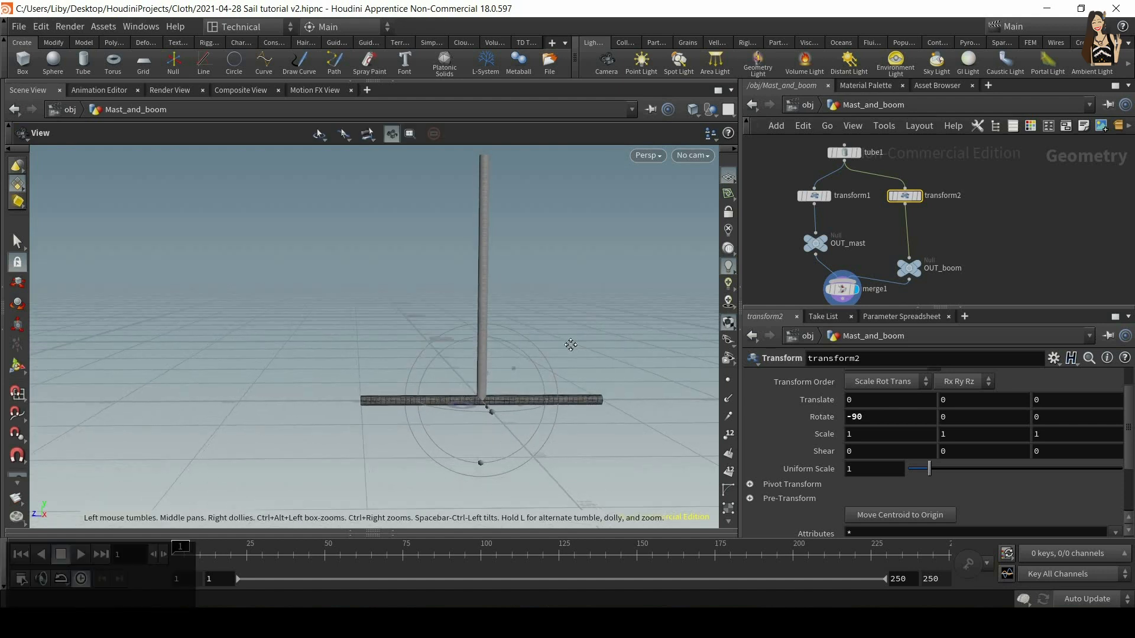
alt+middle_drag(569, 345, 553, 361)
click(942, 434)
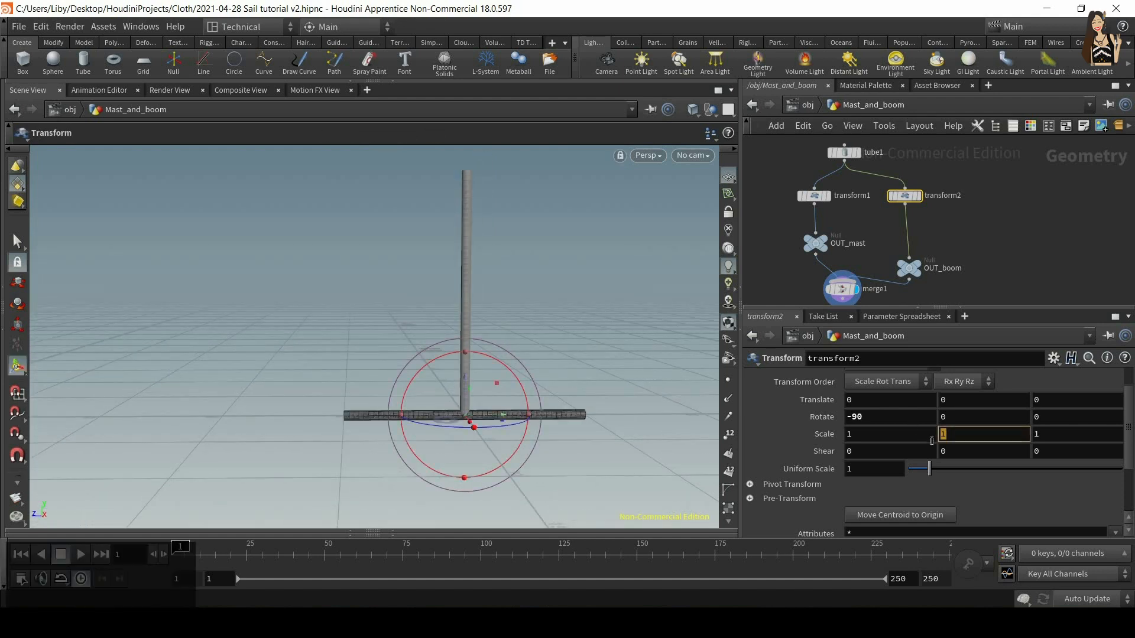
text(0.55)
key(Return)
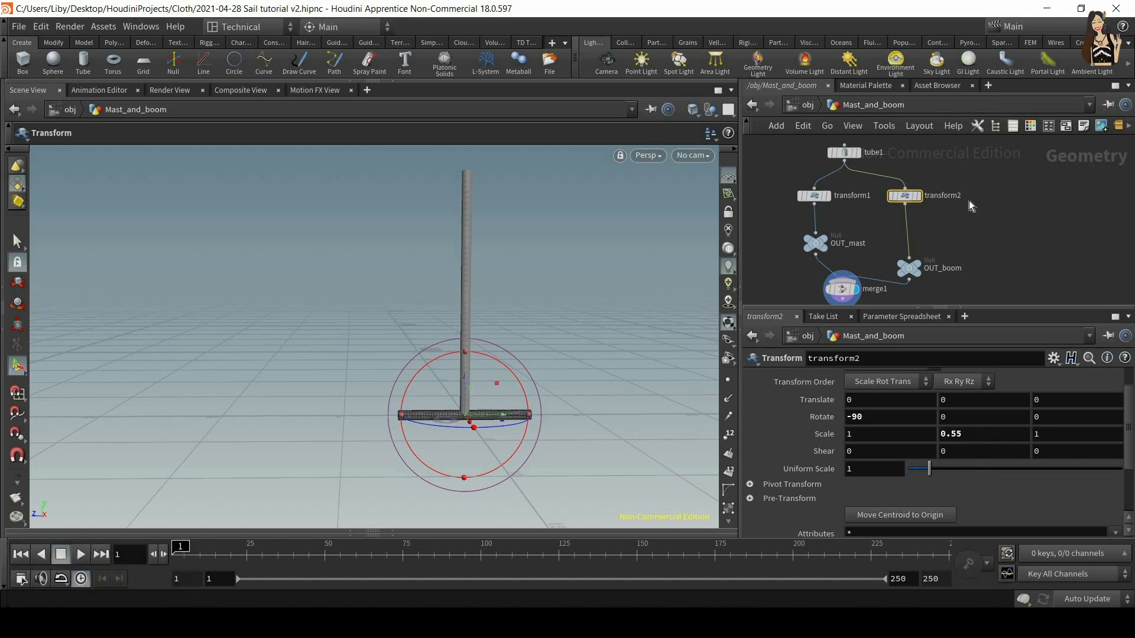
Step: Rename the transform2 node rot_scale
double_click(946, 194)
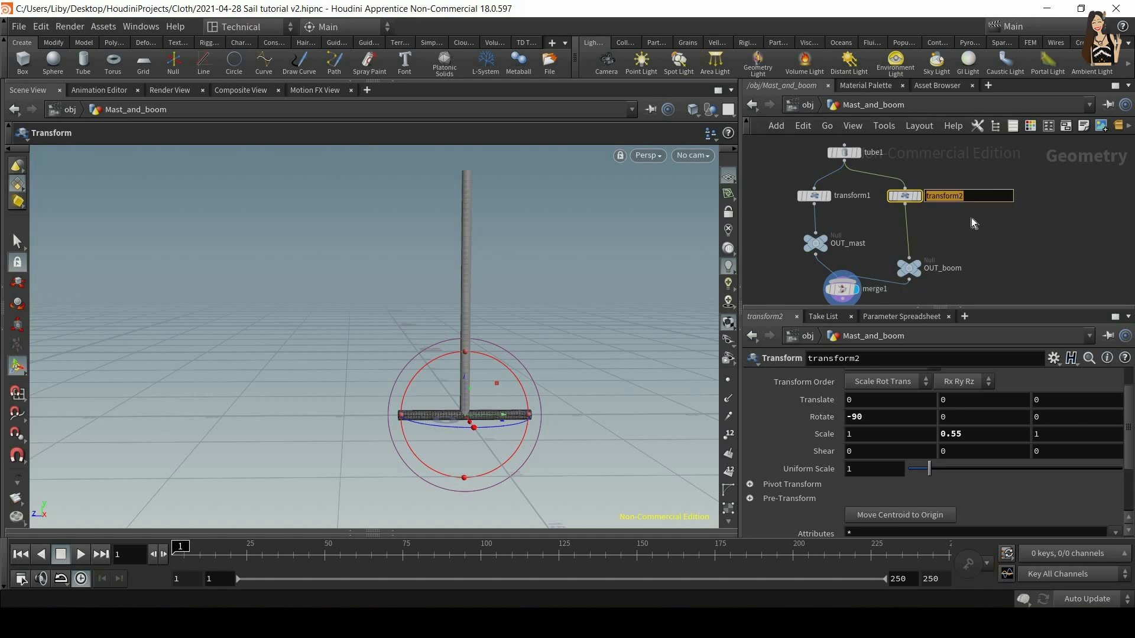
text(rot )
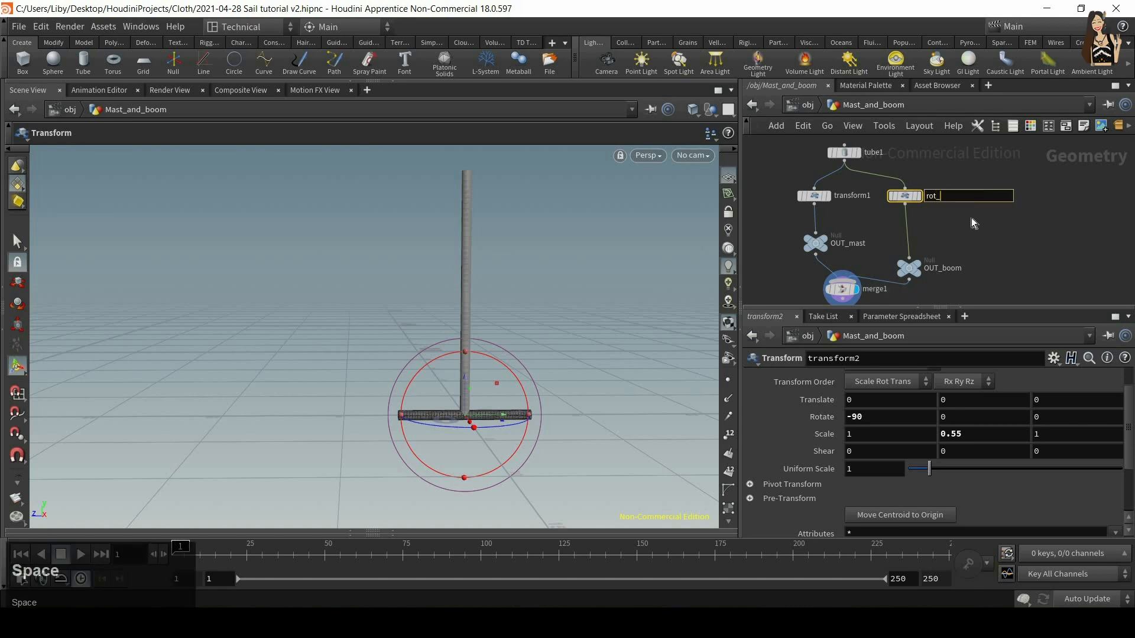
text(scale)
key(Return)
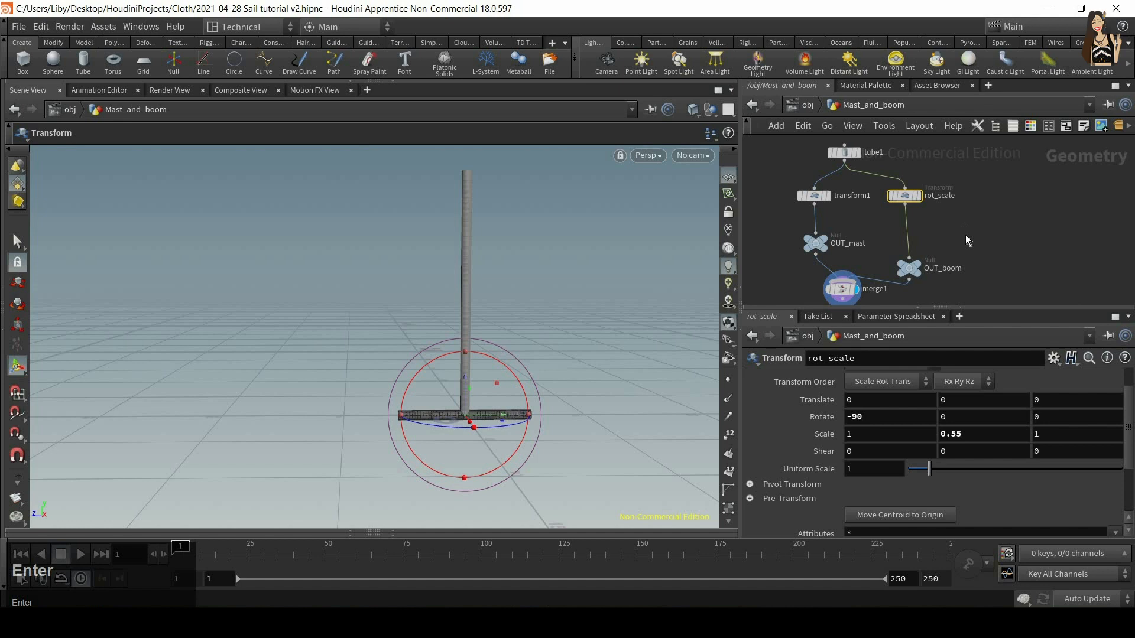
Step: Insert a new Transform node on the wire between rot_scale and OUT_boom
key(Tab)
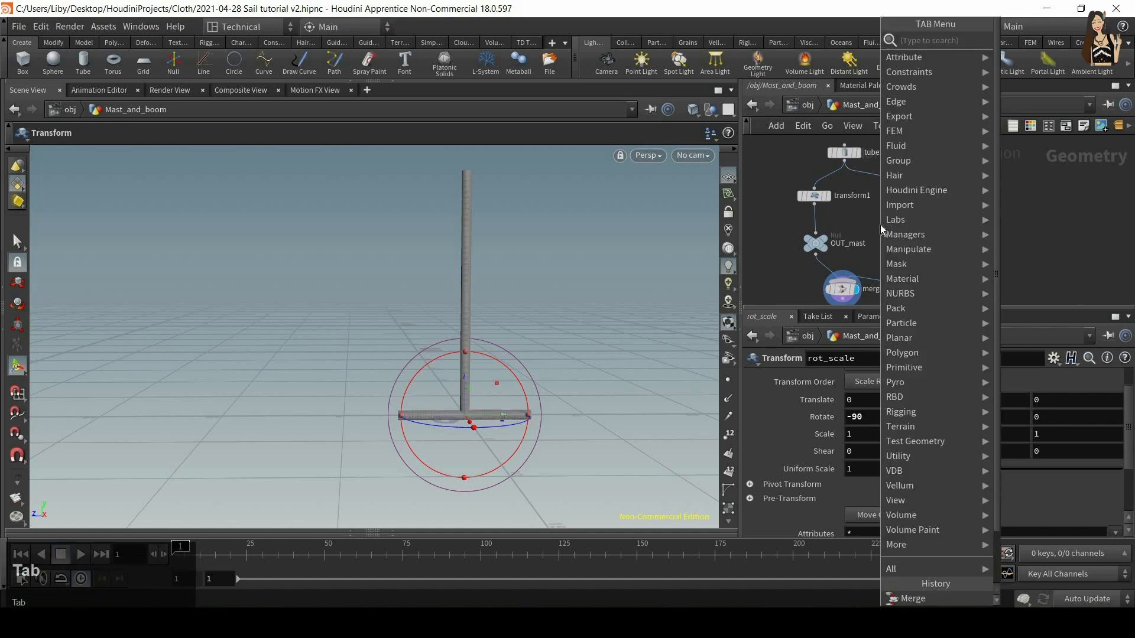
text(tran)
key(Return)
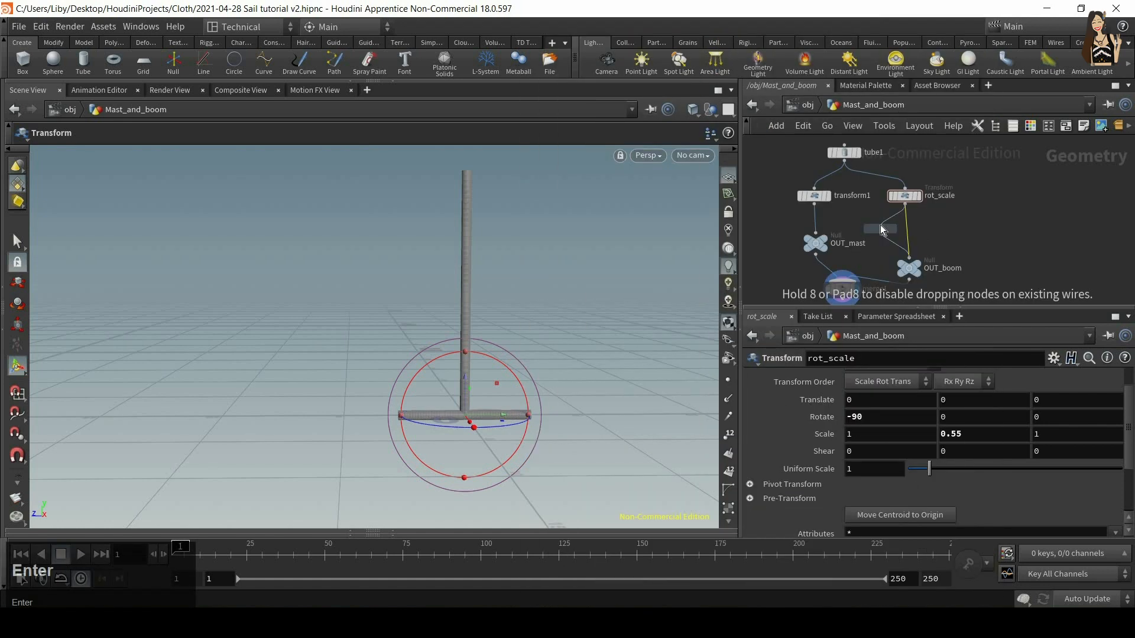
click(906, 228)
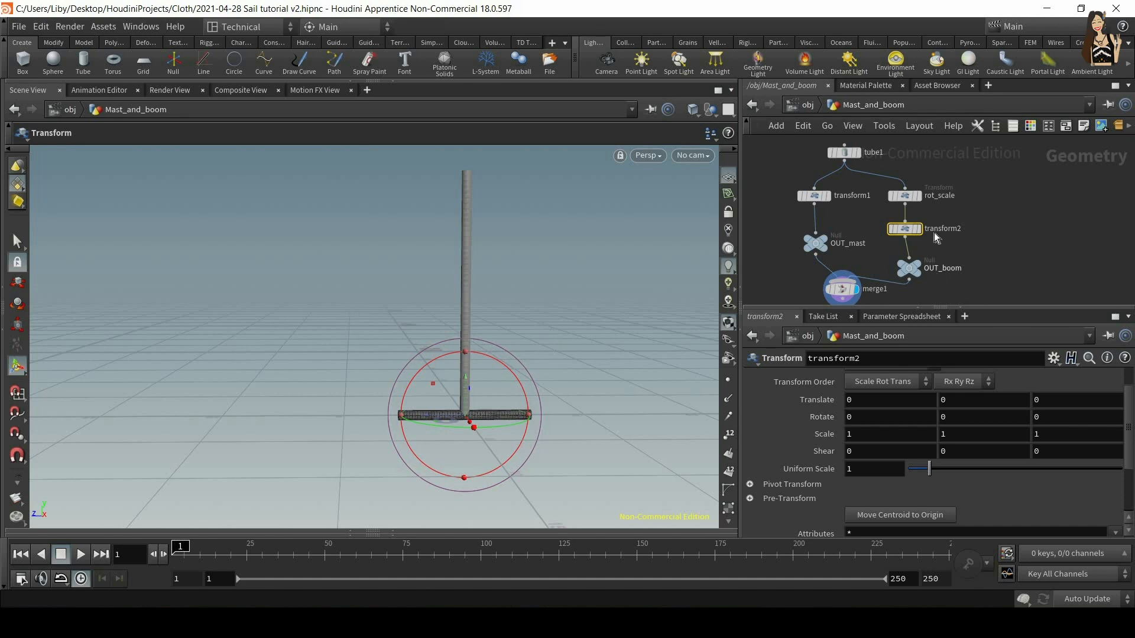
Step: Raise the boom by setting the new transform2's Y translation to 3
click(942, 405)
text(3)
key(Return)
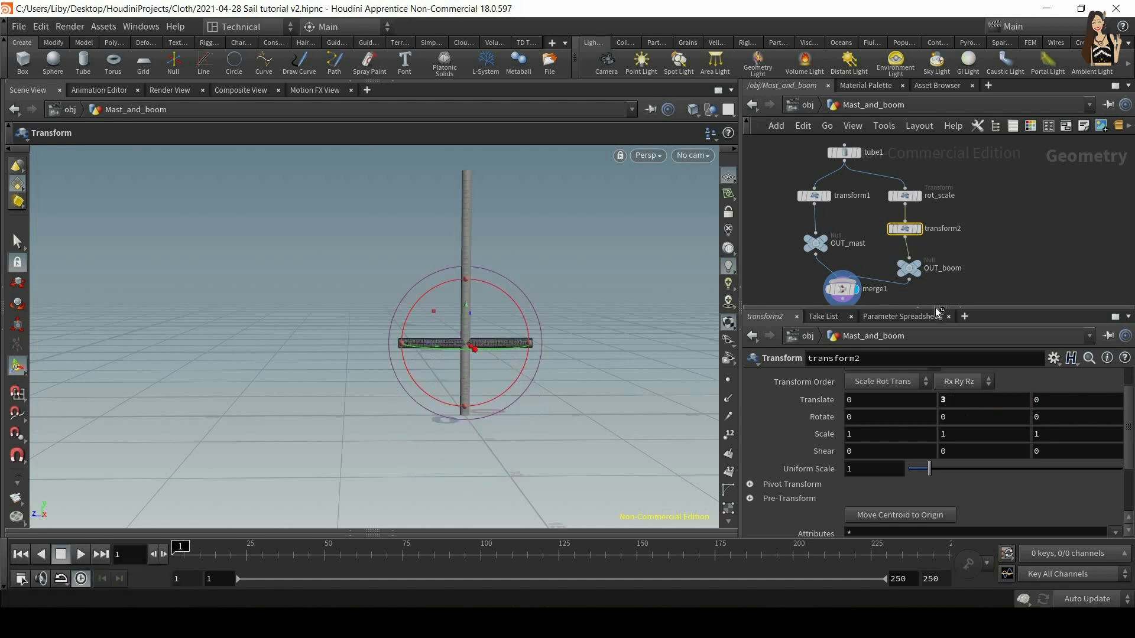
Step: Move transform2's pivot to the boom's end by setting its Z pivot translation to the expression $ZMIN
drag(940, 307, 940, 262)
alt+right_drag(521, 201, 415, 336)
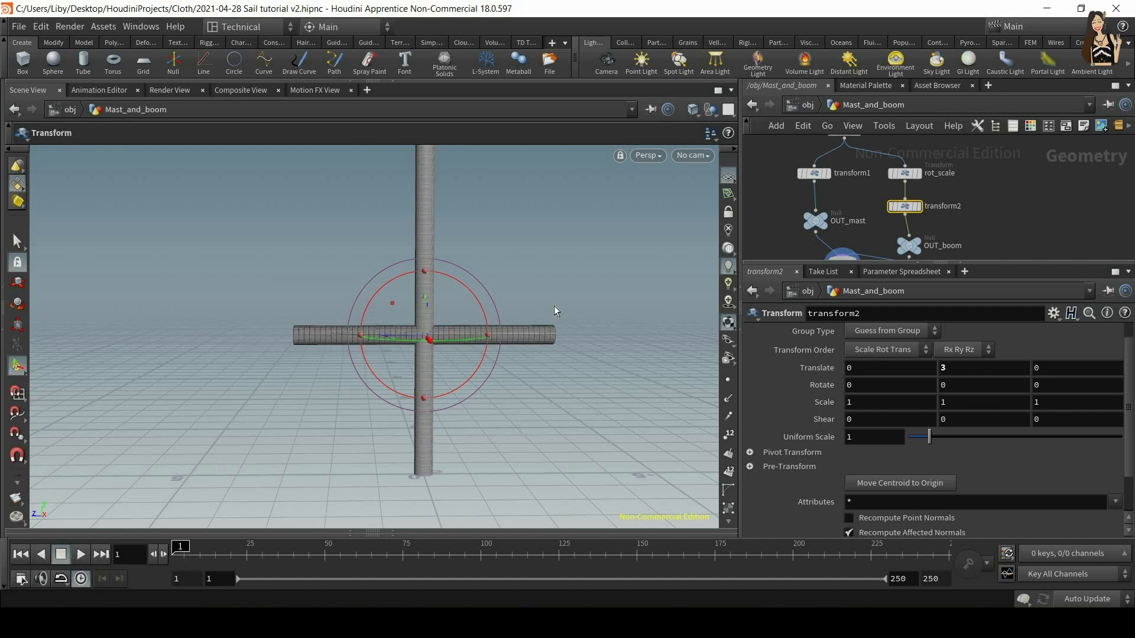
click(750, 453)
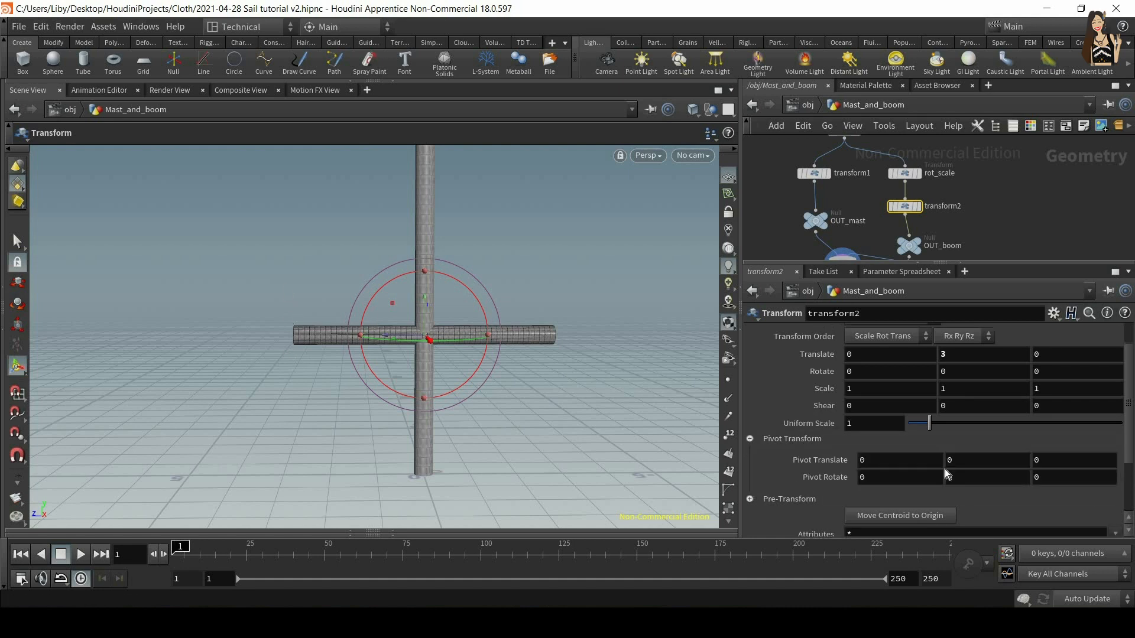
drag(1128, 398, 1128, 401)
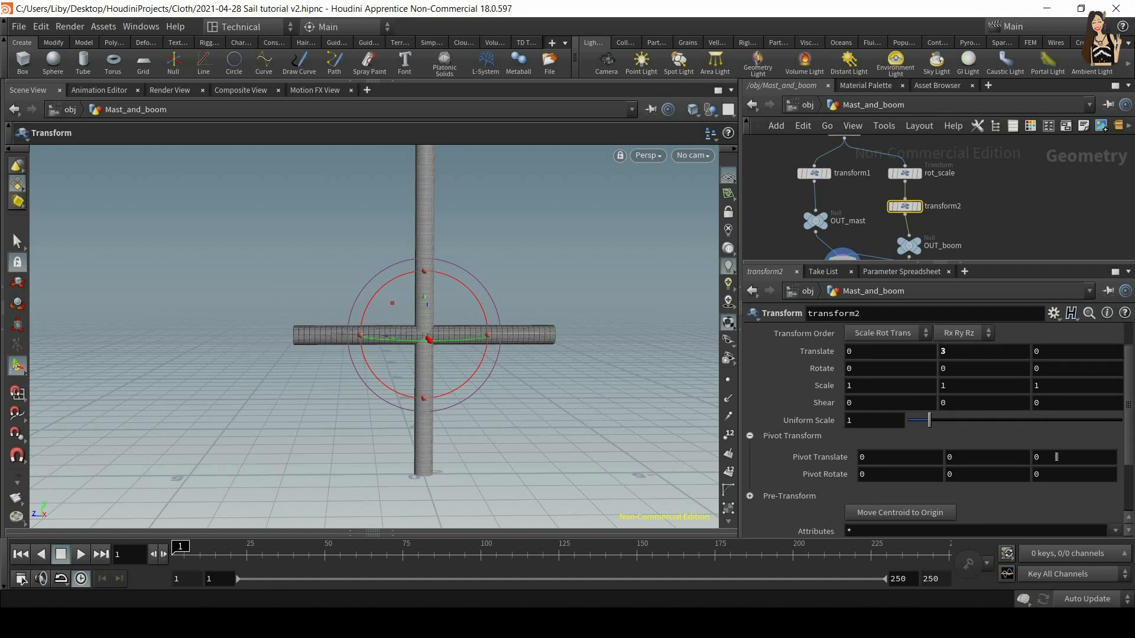
key(Return)
right_click(1051, 454)
key(Escape)
key(shift)
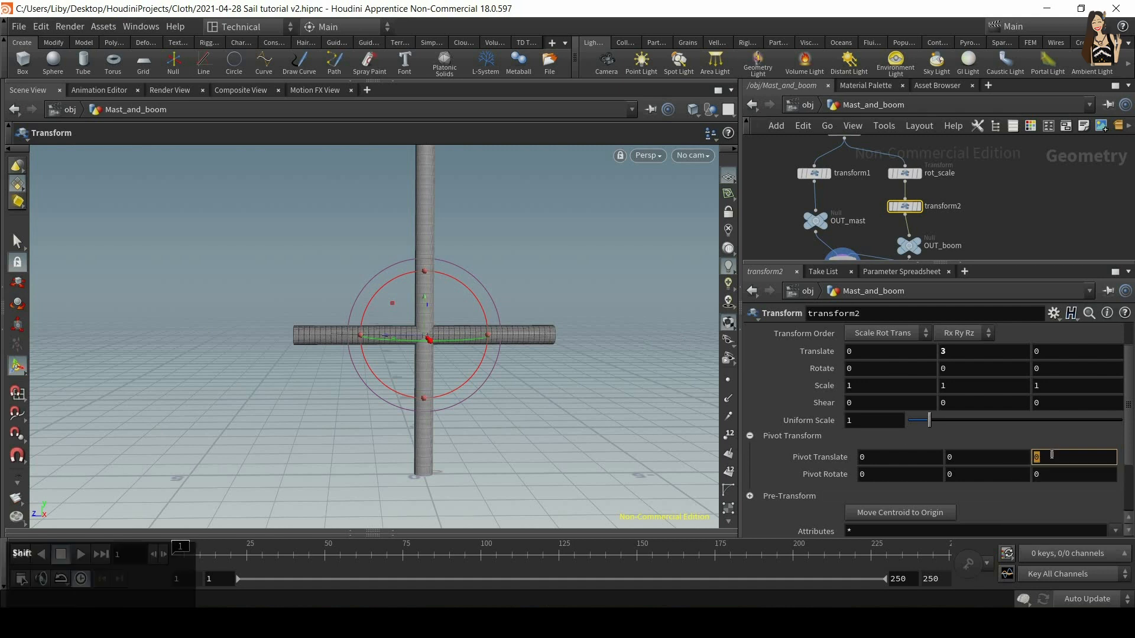
text($Z)
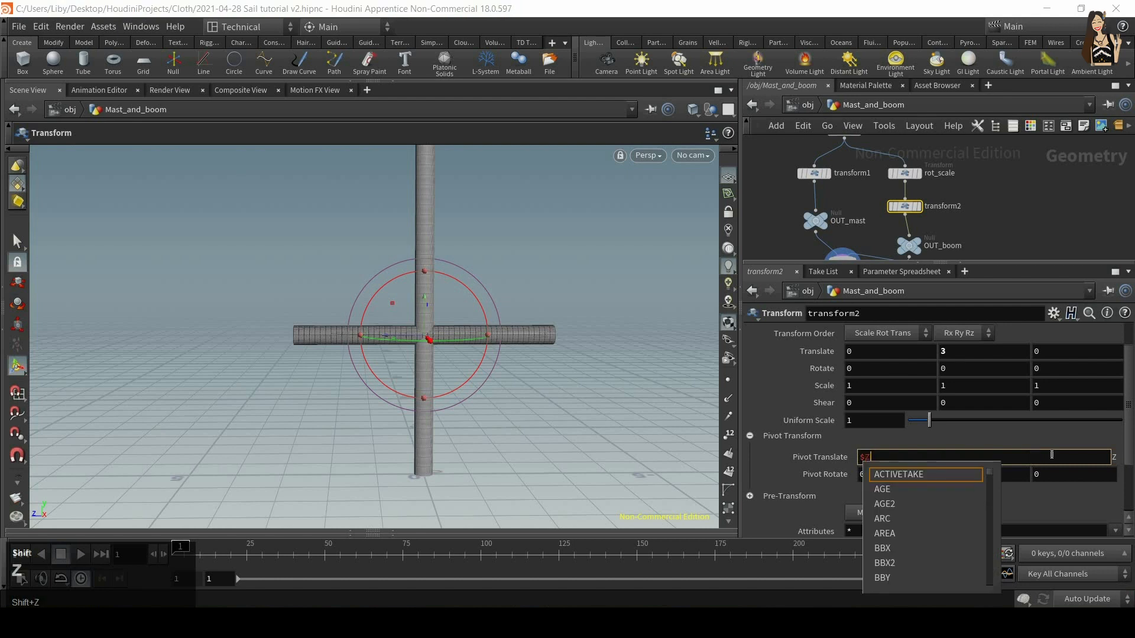
text(MIN)
key(Return)
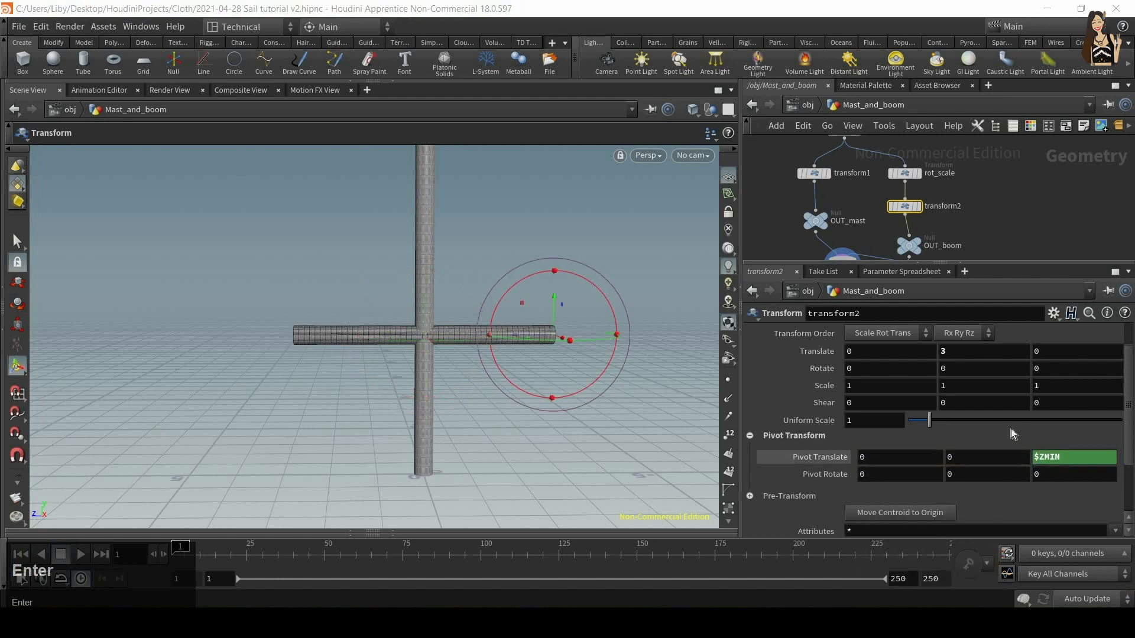
alt+drag(576, 338, 557, 328)
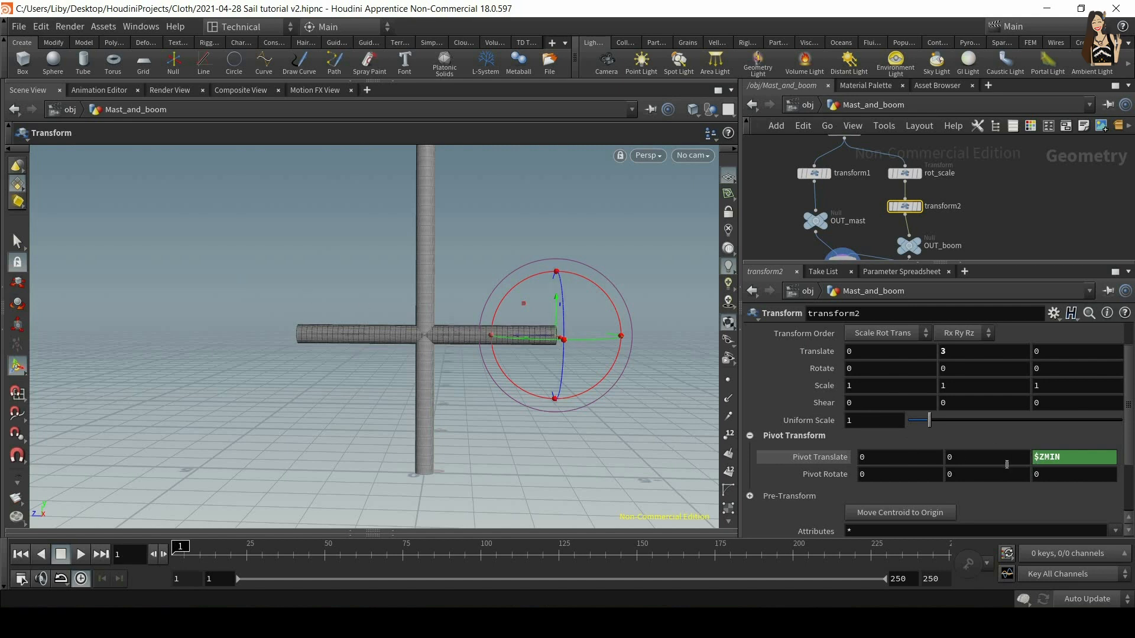
Step: Try adding a minus sign to transform2's Z pivot translation expression and undo the change
click(1037, 457)
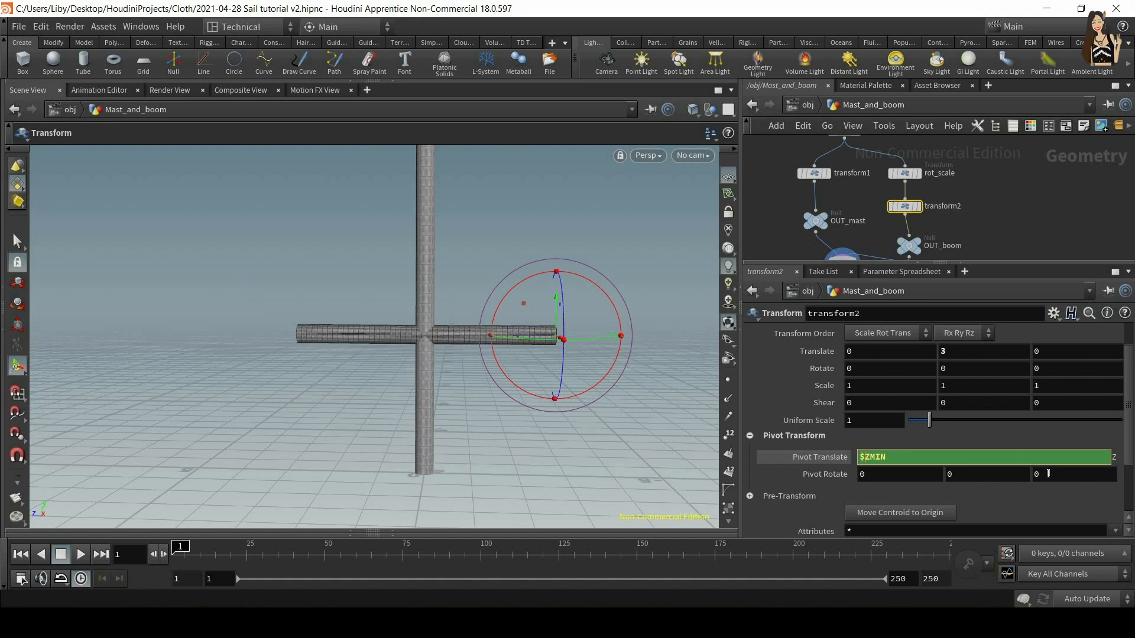
text(-)
key(Return)
key(ctrl+z)
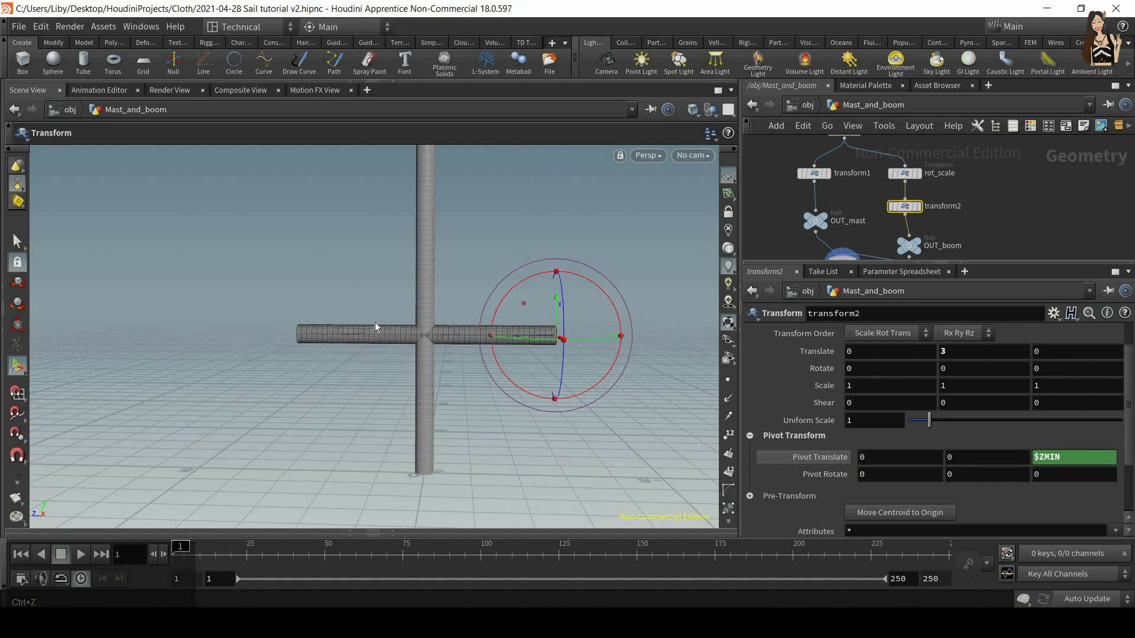
Step: Set transform2's Z translation to the expression -$ZMIN to bring the boom's end to the mast
drag(1057, 352, 1006, 350)
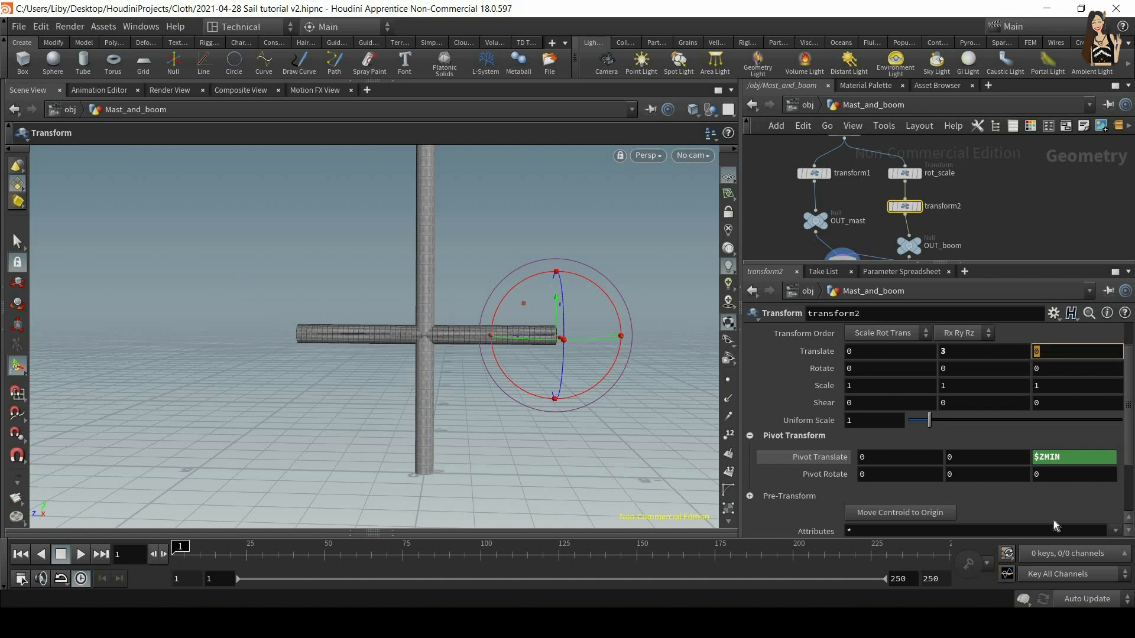
text(-)
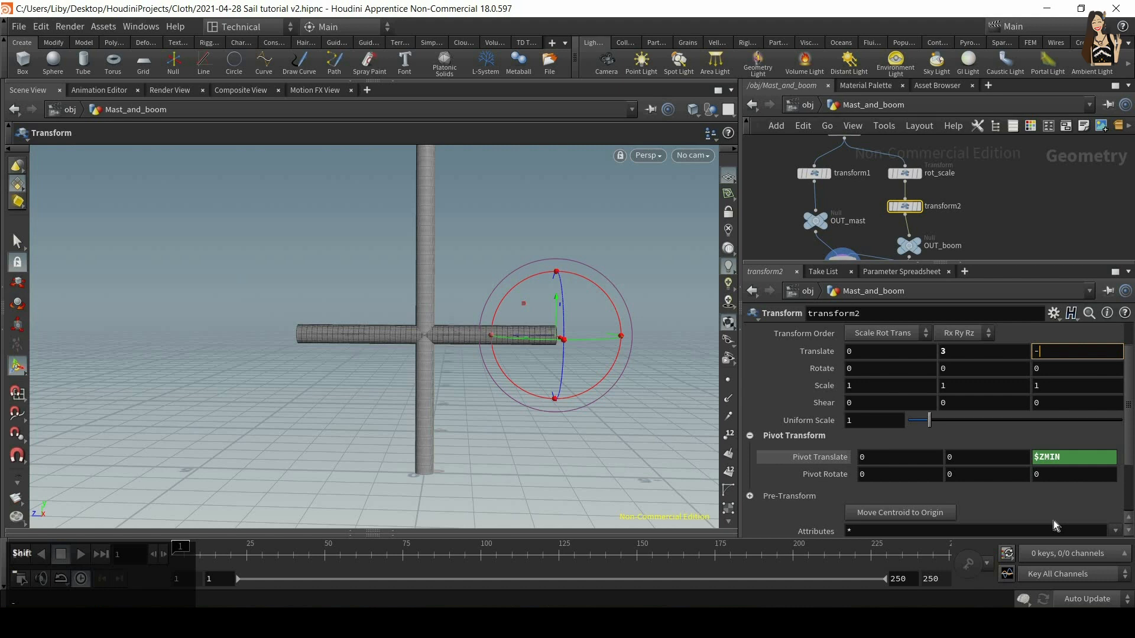
text($ZMIN)
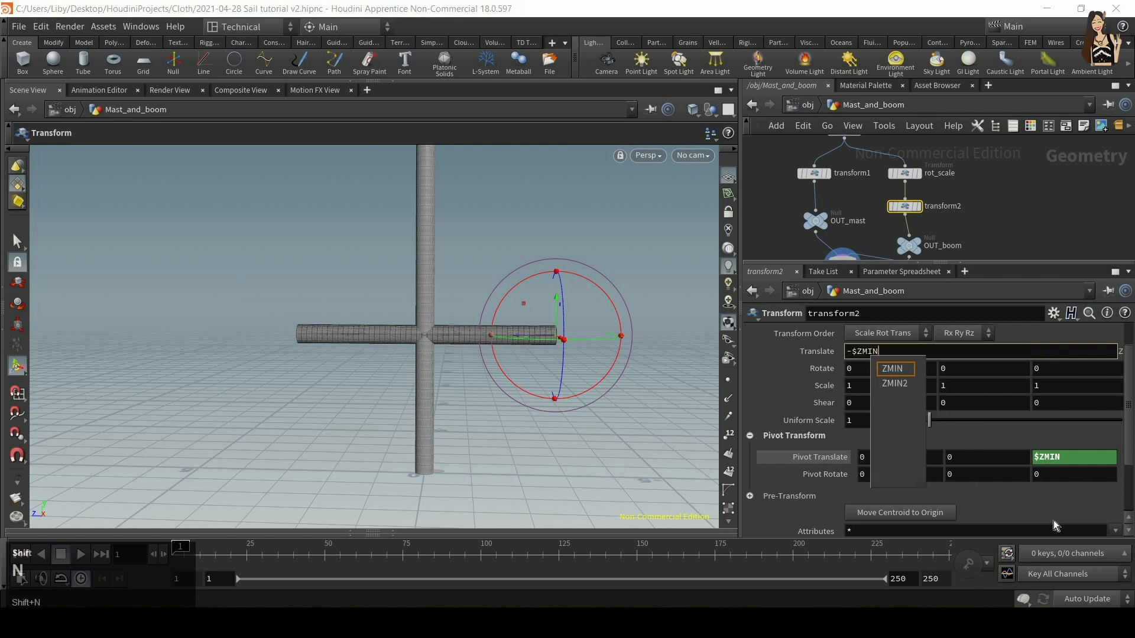
key(Return)
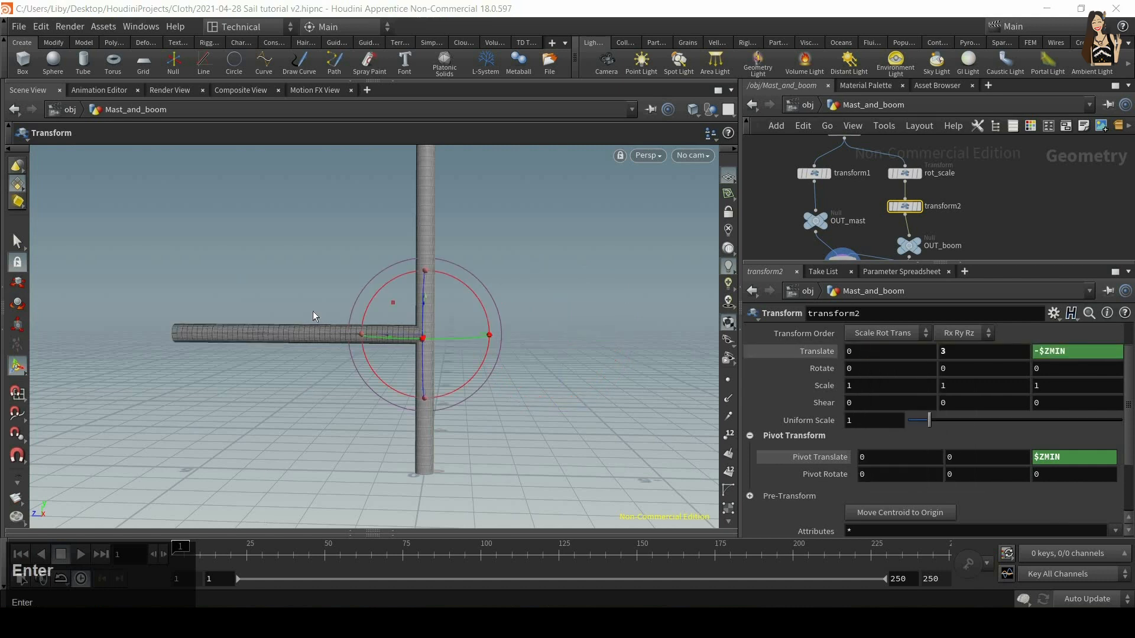
Step: Inspect the joint between boom and mast, and offset the boom by extending transform2's Z translation expression to -$ZMIN+1
alt+right_drag(463, 150, 467, 367)
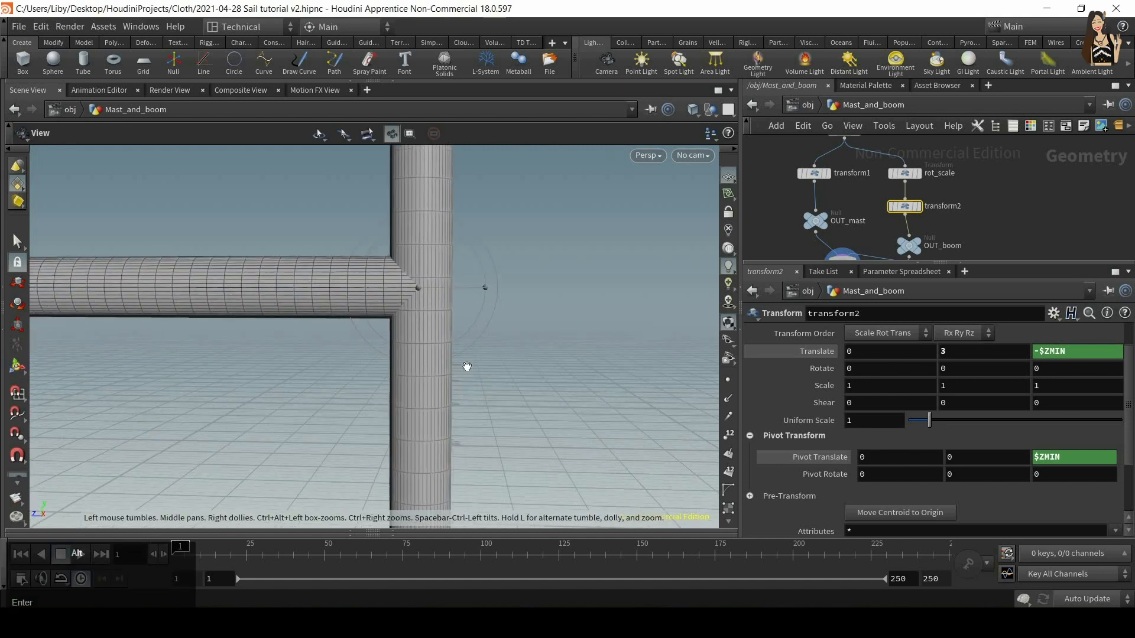
alt+middle_drag(437, 185, 469, 289)
alt+right_drag(469, 289, 366, 346)
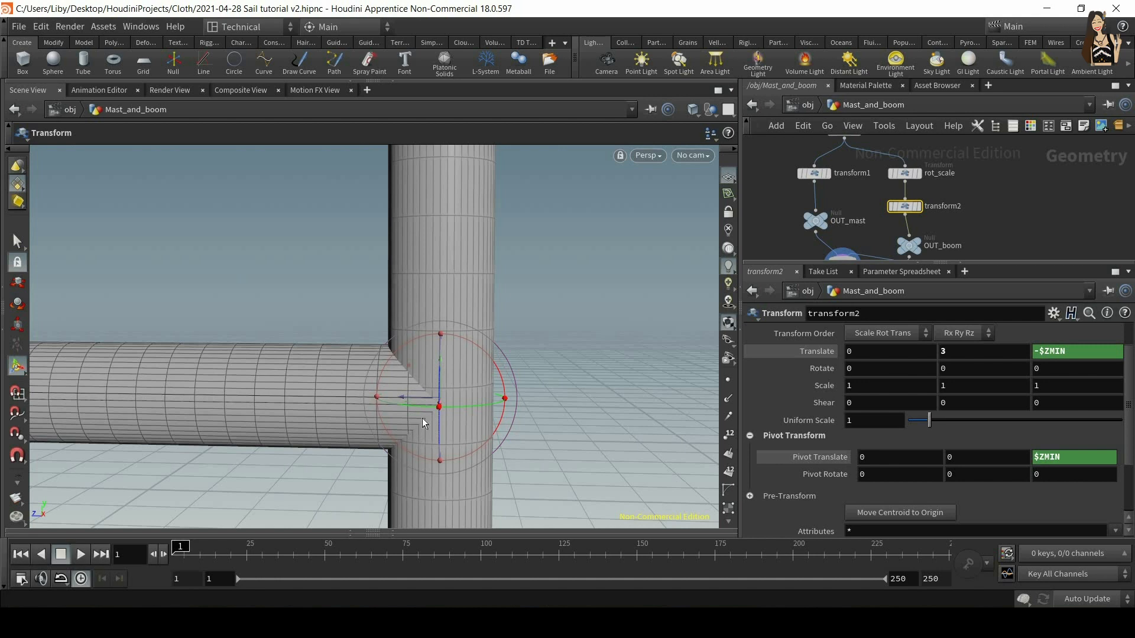
alt+right_drag(556, 455, 548, 391)
alt+middle_drag(547, 391, 524, 411)
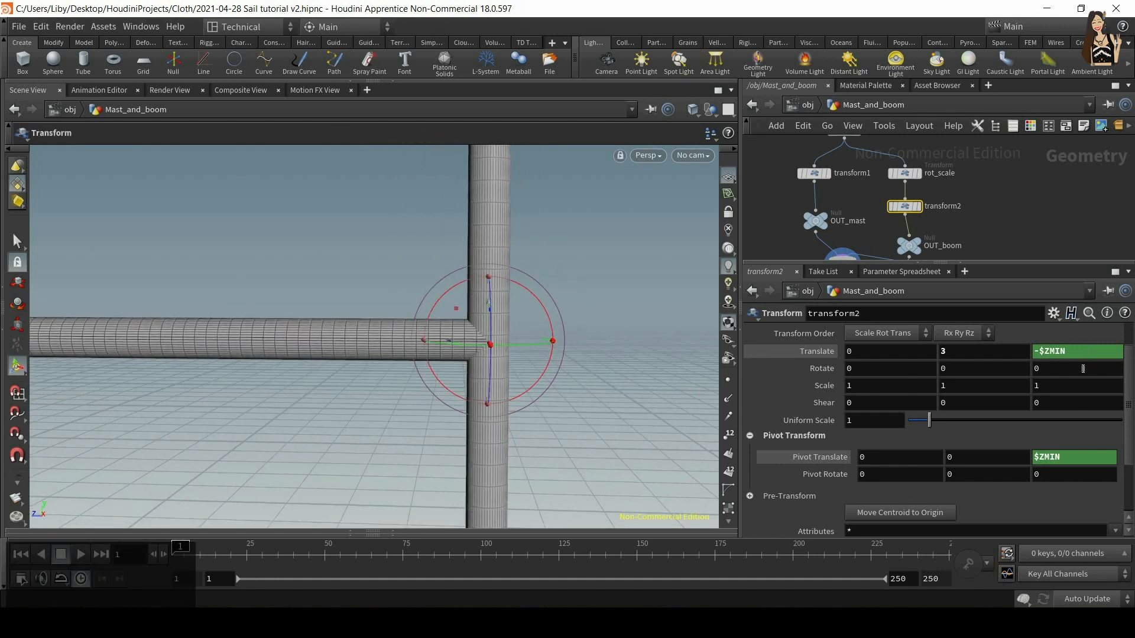
click(1036, 353)
text(+)
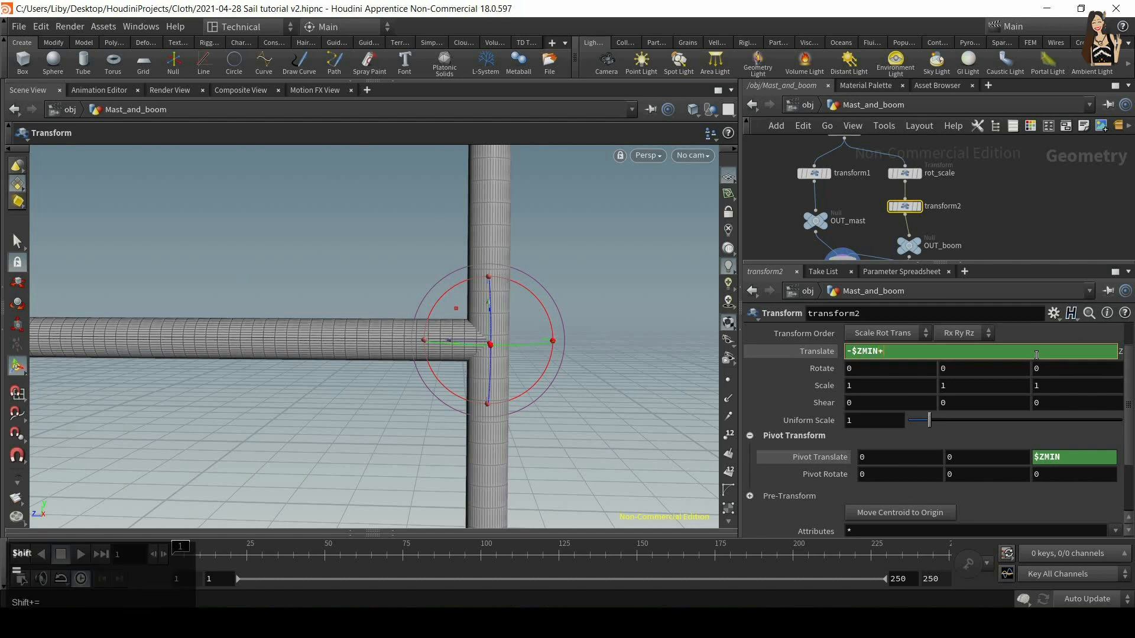
text(1)
key(Return)
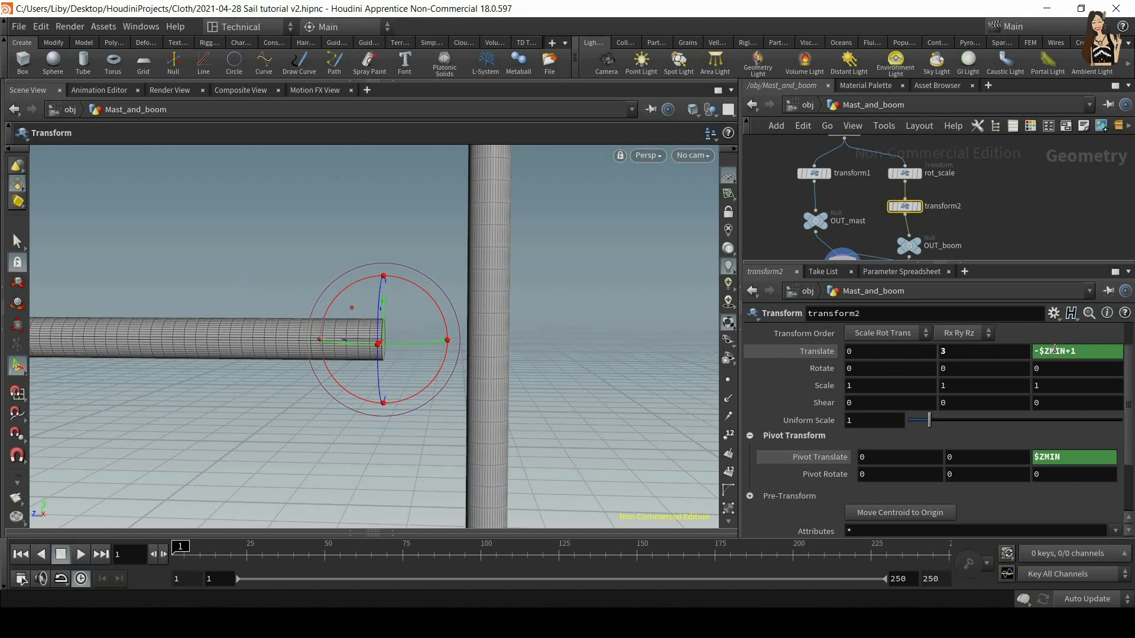
Step: Copy the first radius parameter of the tube1 node for use as a reference
middle_drag(998, 192, 998, 228)
drag(912, 152, 818, 177)
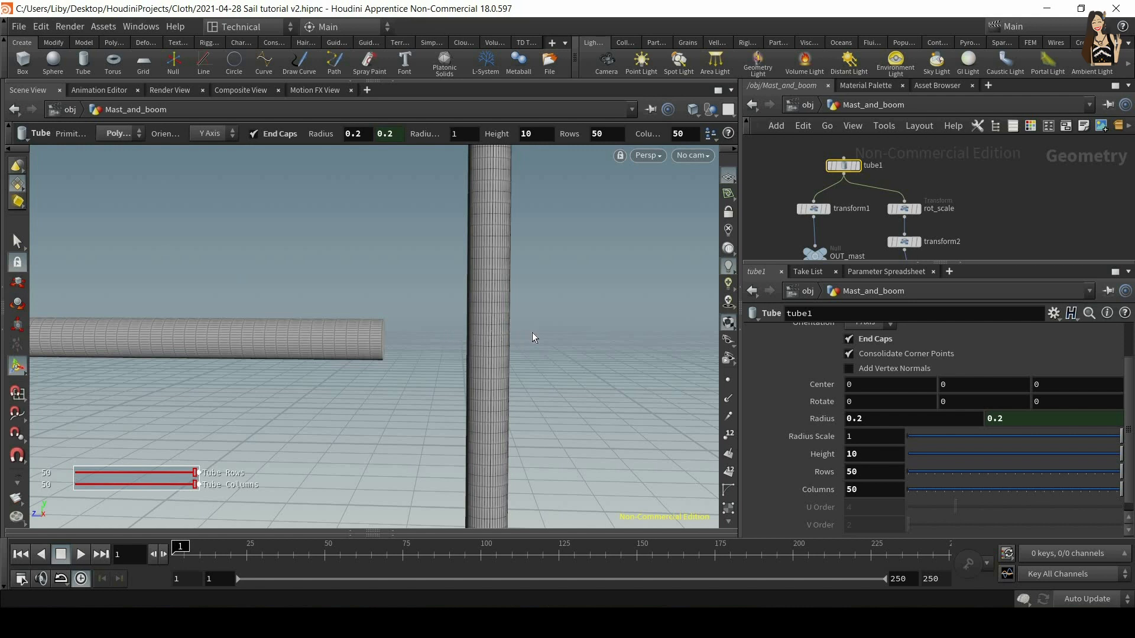
middle_drag(1008, 227, 987, 206)
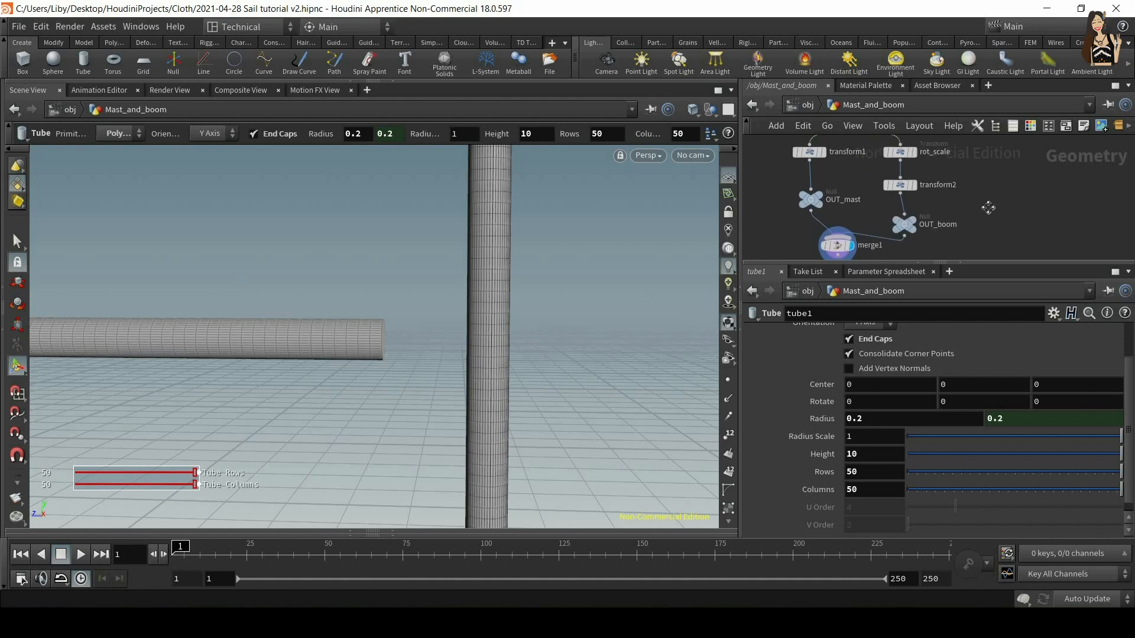
right_click(855, 419)
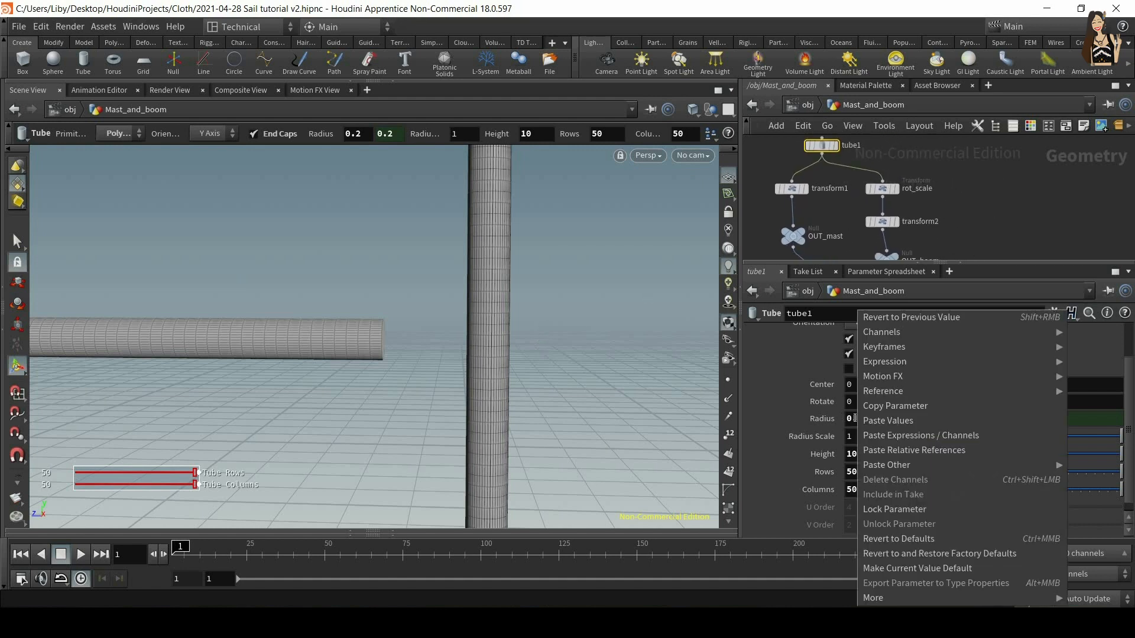
click(939, 407)
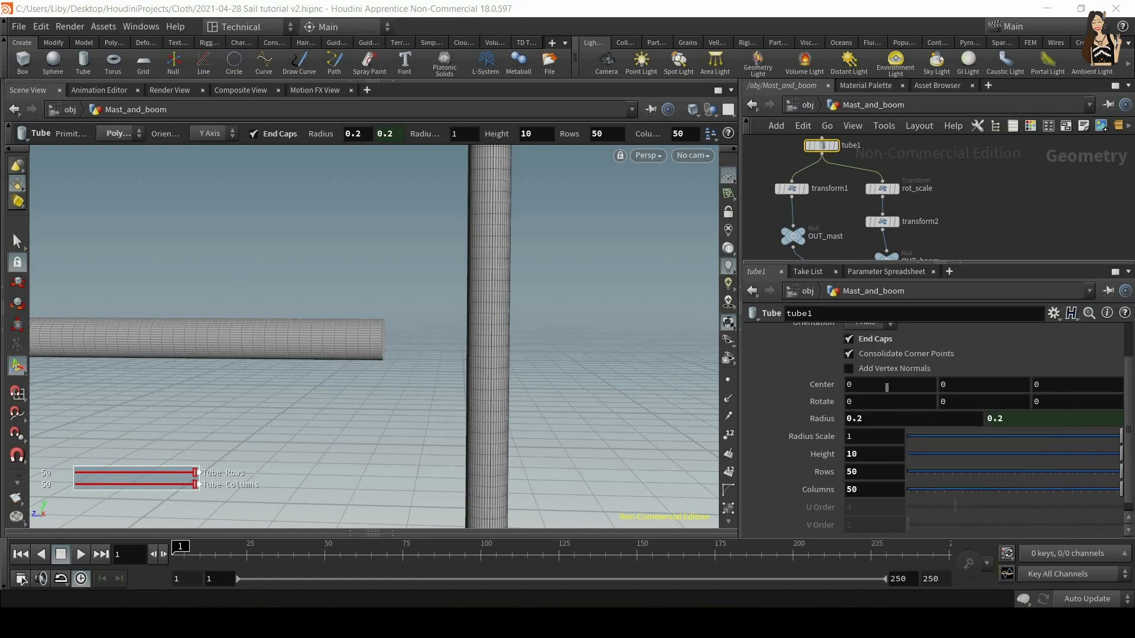
Step: Replace the 1 in transform2's Z translation with a relative reference to tube1's radius, giving -$ZMIN+ch("../tube1/rad1")
click(882, 223)
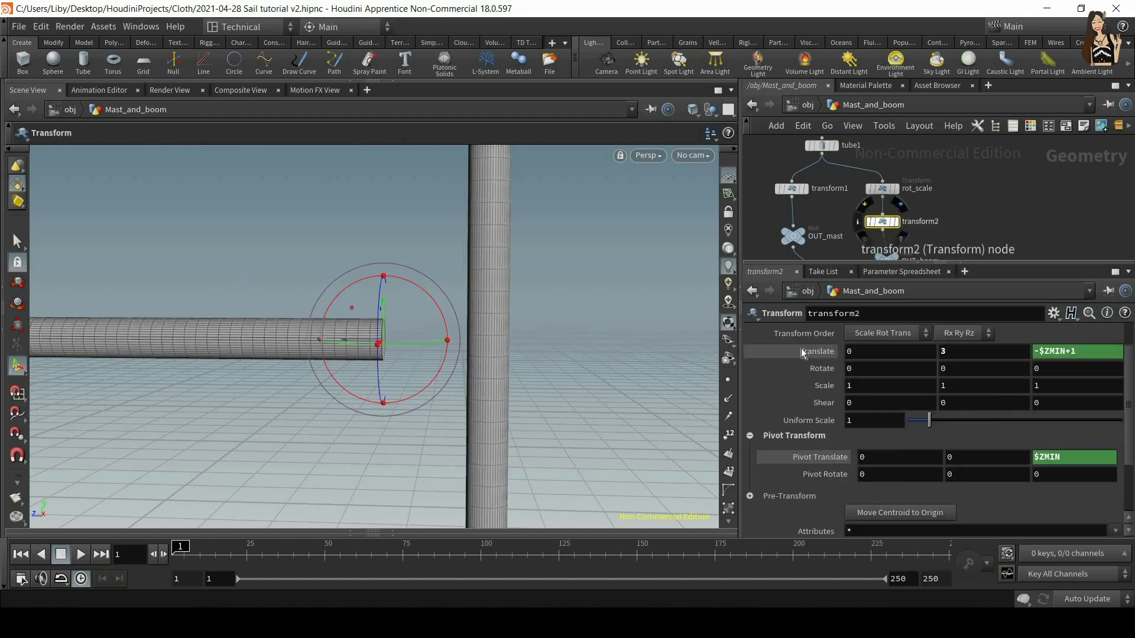
drag(643, 347, 581, 346)
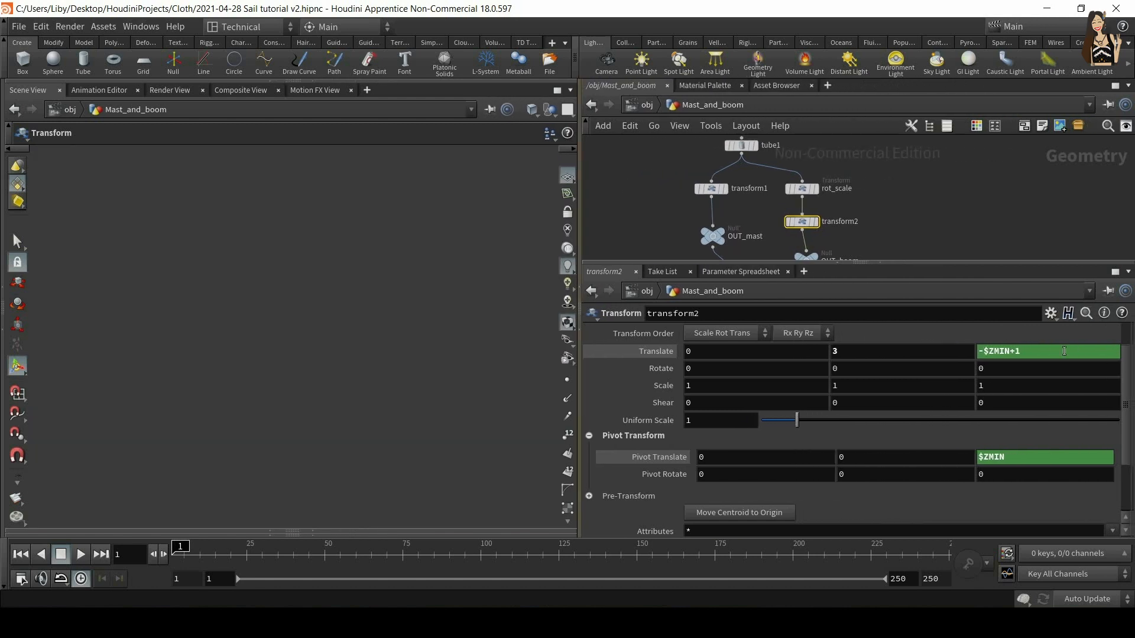
click(1051, 354)
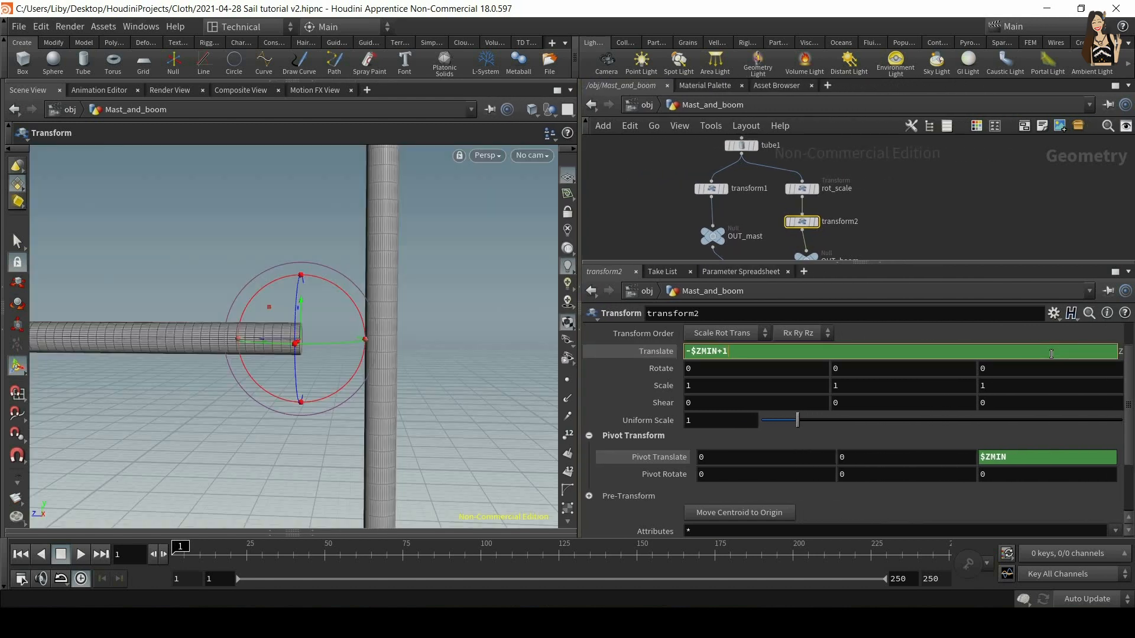
key(BackSpace)
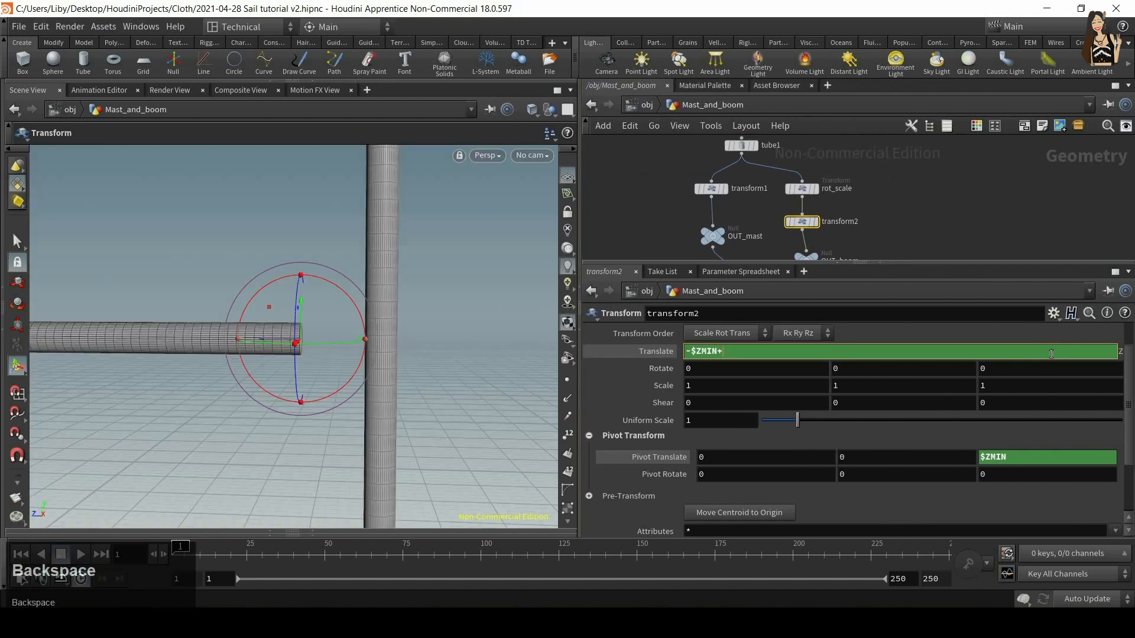
right_click(757, 350)
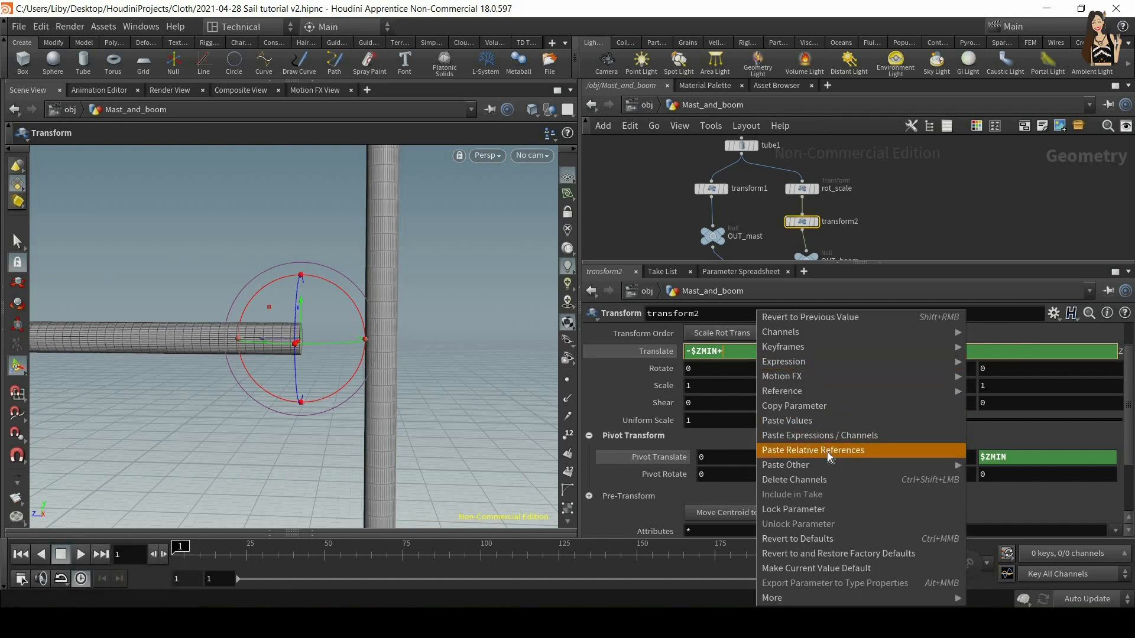
click(828, 452)
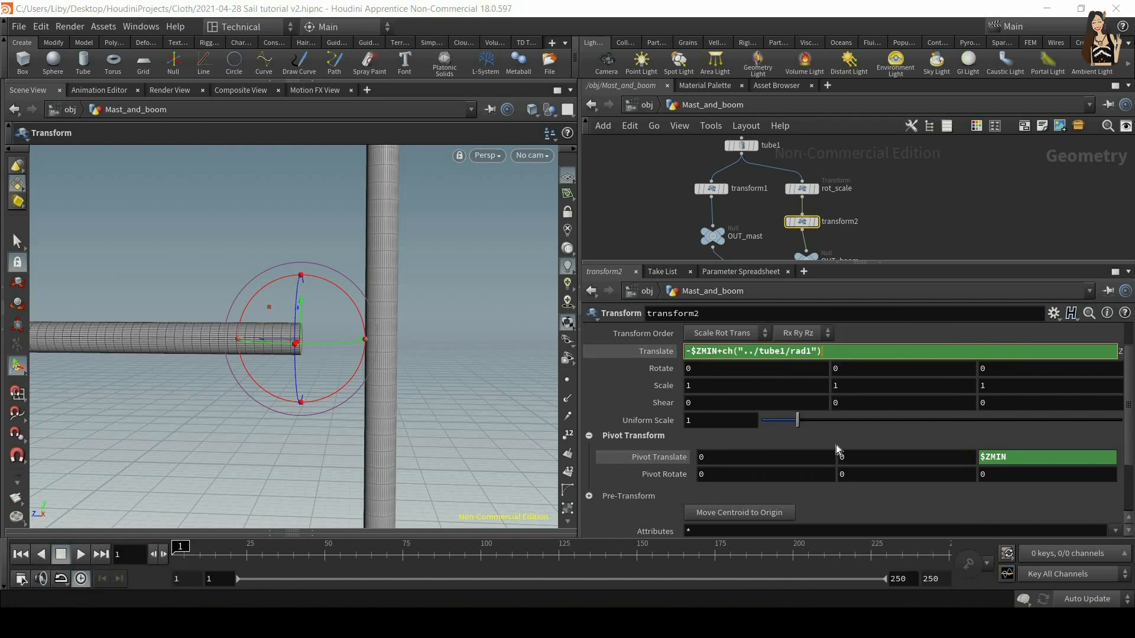
key(Return)
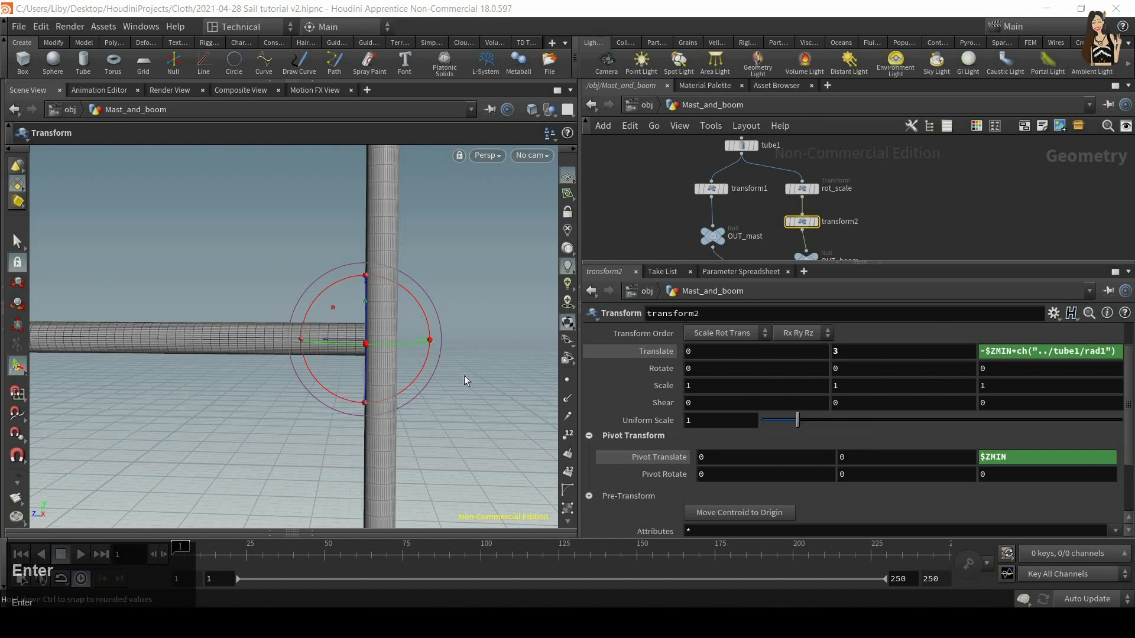
Step: Try rotating the boom about the vertical axis with the transform handle and undo the rotation
mouse_move(438, 296)
alt+right_down()
mouse_move(395, 334)
mouse_move(421, 294)
alt+right_up()
alt+middle_drag(421, 294, 397, 337)
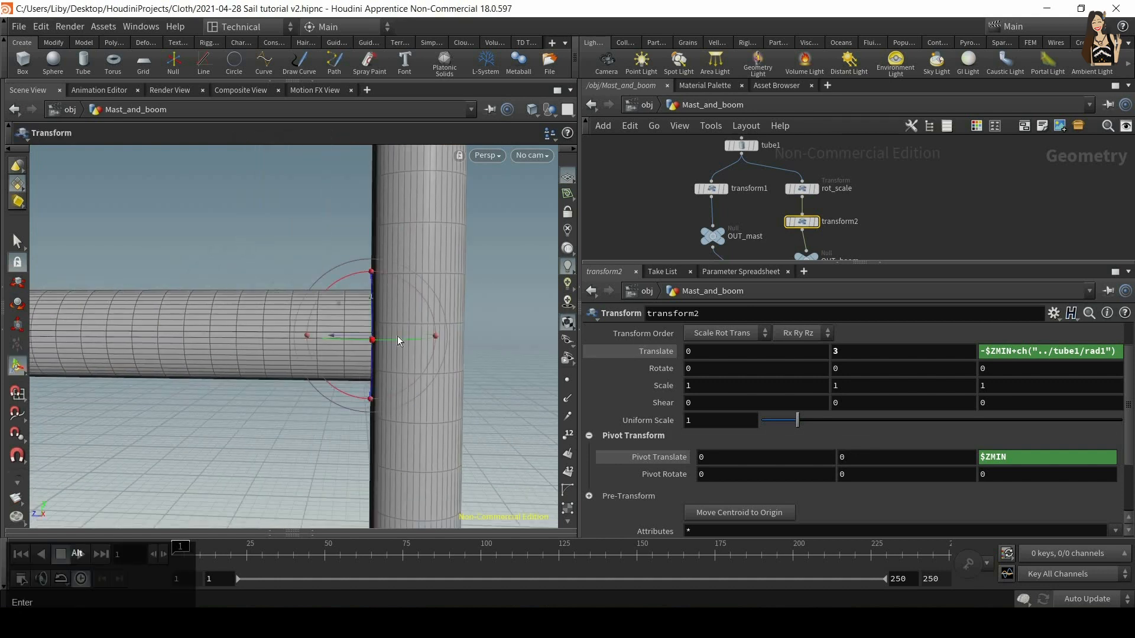
alt+right_drag(394, 170, 412, 363)
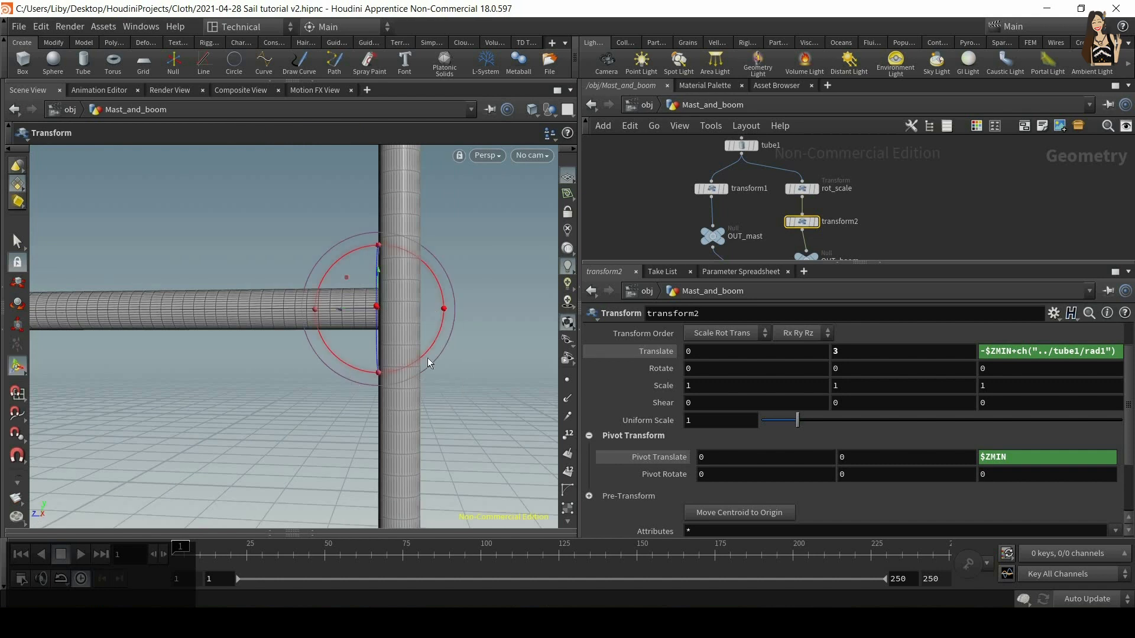
alt+drag(392, 317, 283, 372)
alt+drag(394, 349, 399, 278)
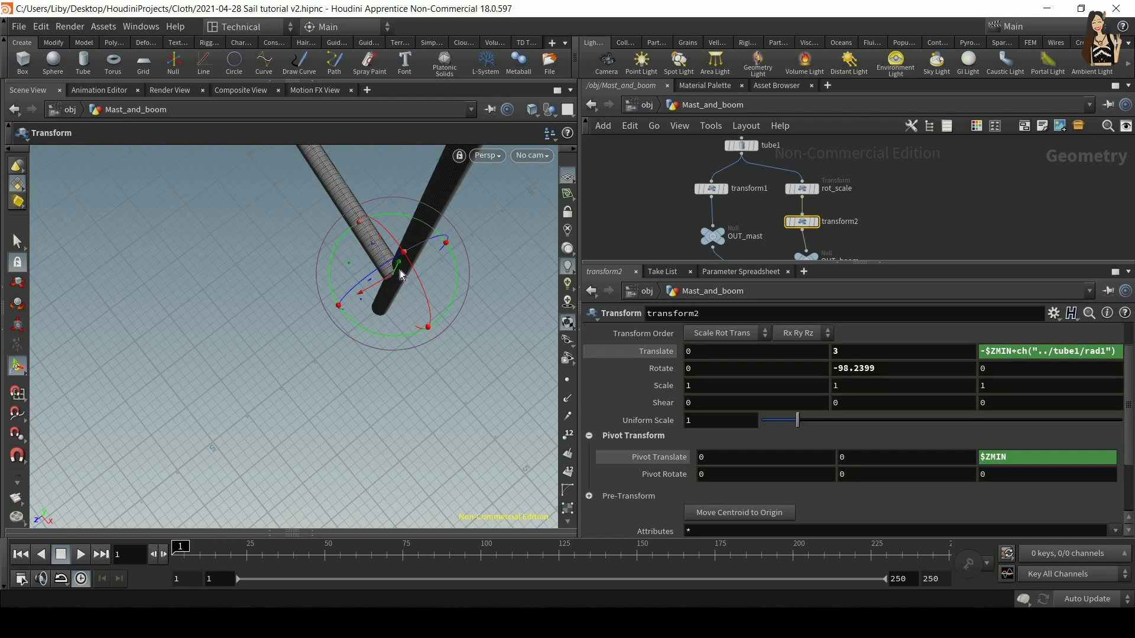
key(ctrl+z)
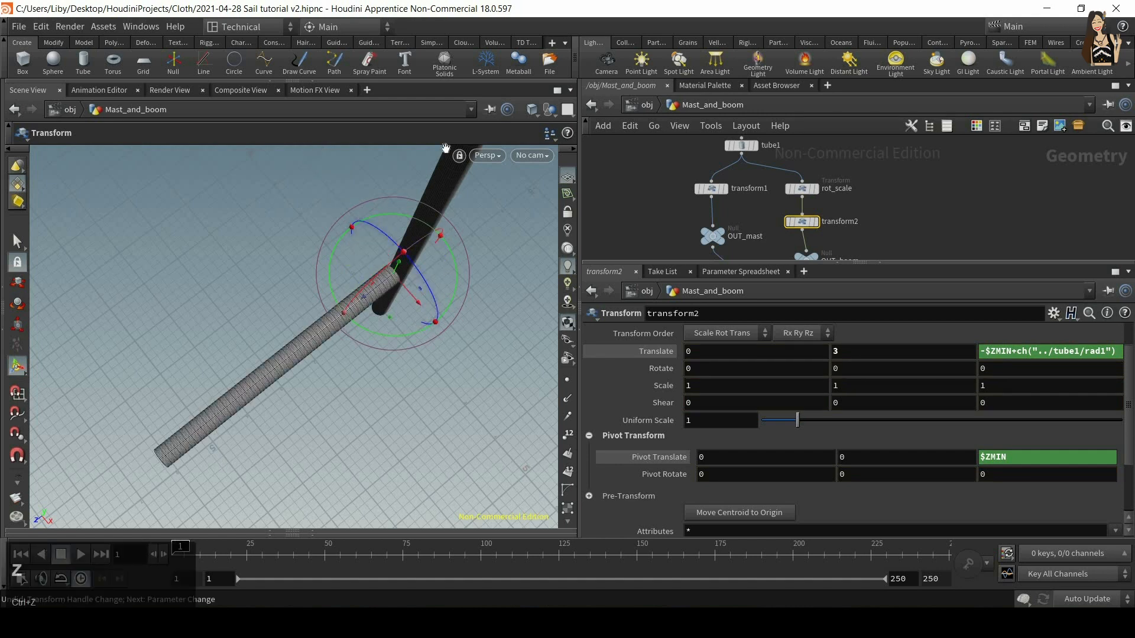
Step: Examine the joint between the boom's end and the mast up close from several angles
alt+right_drag(437, 298, 414, 353)
alt+drag(413, 354, 354, 302)
alt+middle_drag(392, 153, 390, 225)
alt+right_drag(390, 226, 364, 164)
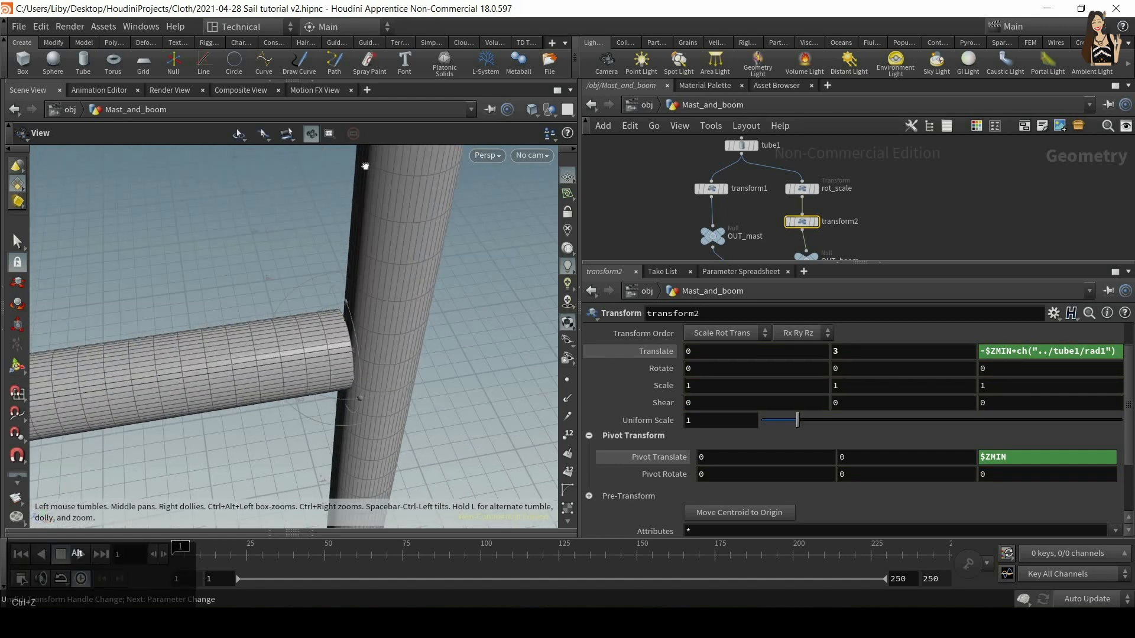
alt+drag(365, 165, 441, 211)
alt+middle_drag(401, 346, 385, 224)
key(Return)
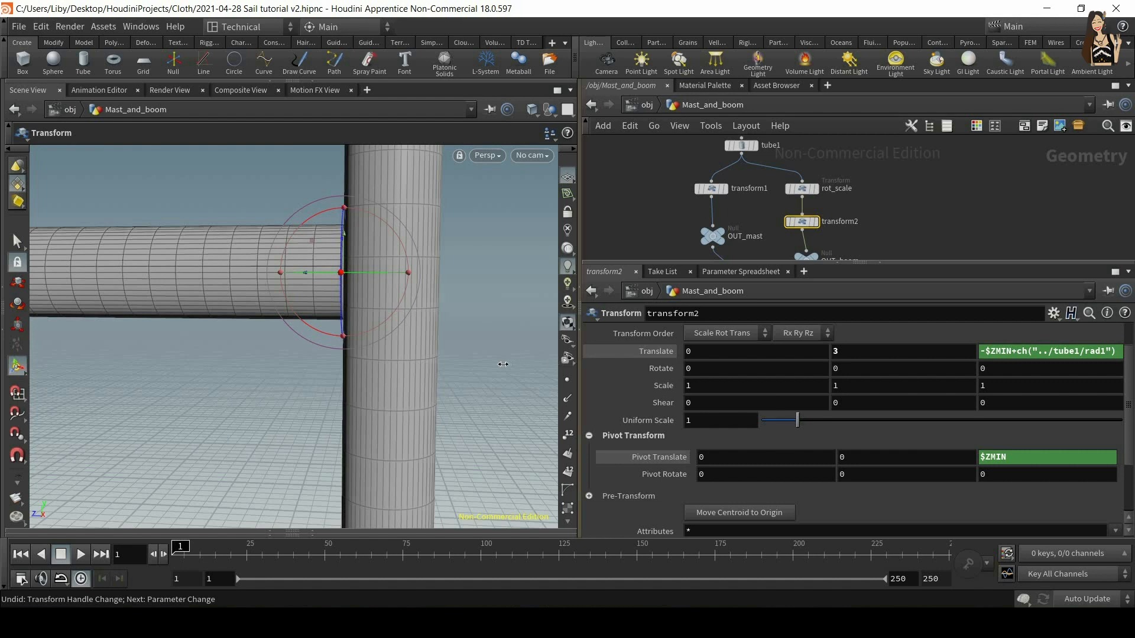
Step: Extend transform2's Z pivot translation expression to $ZMIN-ch("../tube1/rad1"), reusing the radius reference from its Z translation
drag(579, 363, 504, 362)
click(702, 146)
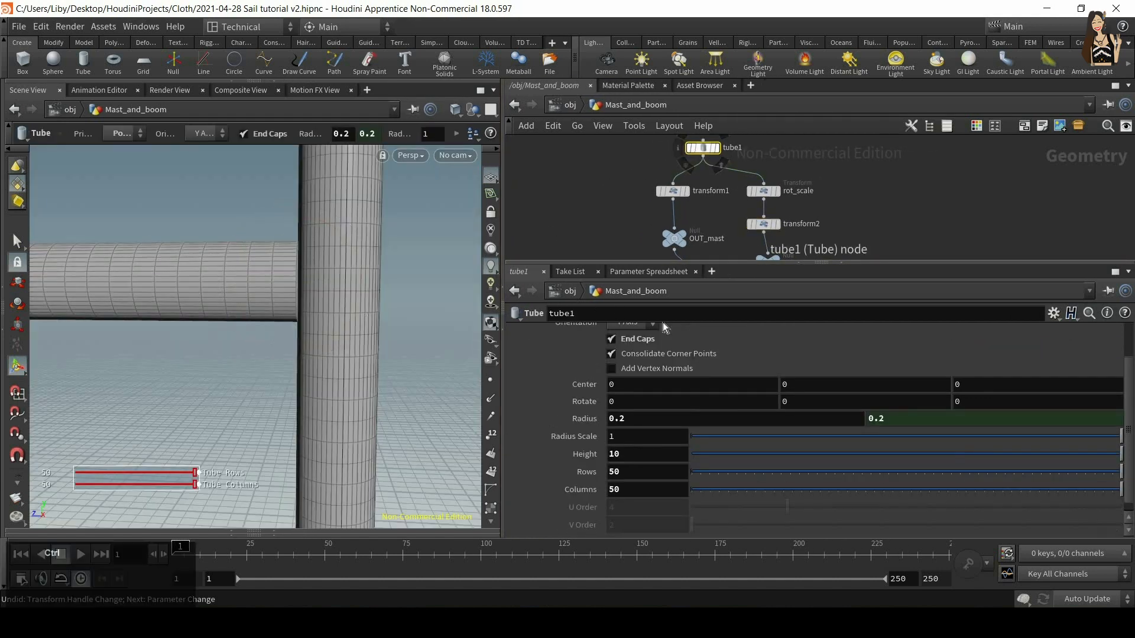
click(763, 224)
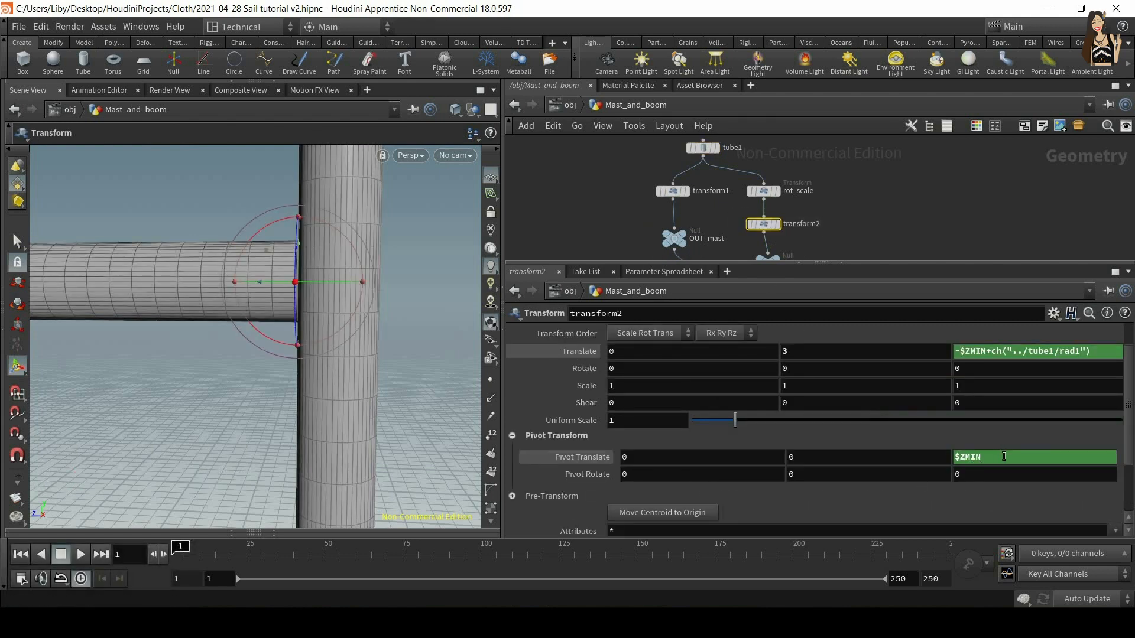
click(977, 458)
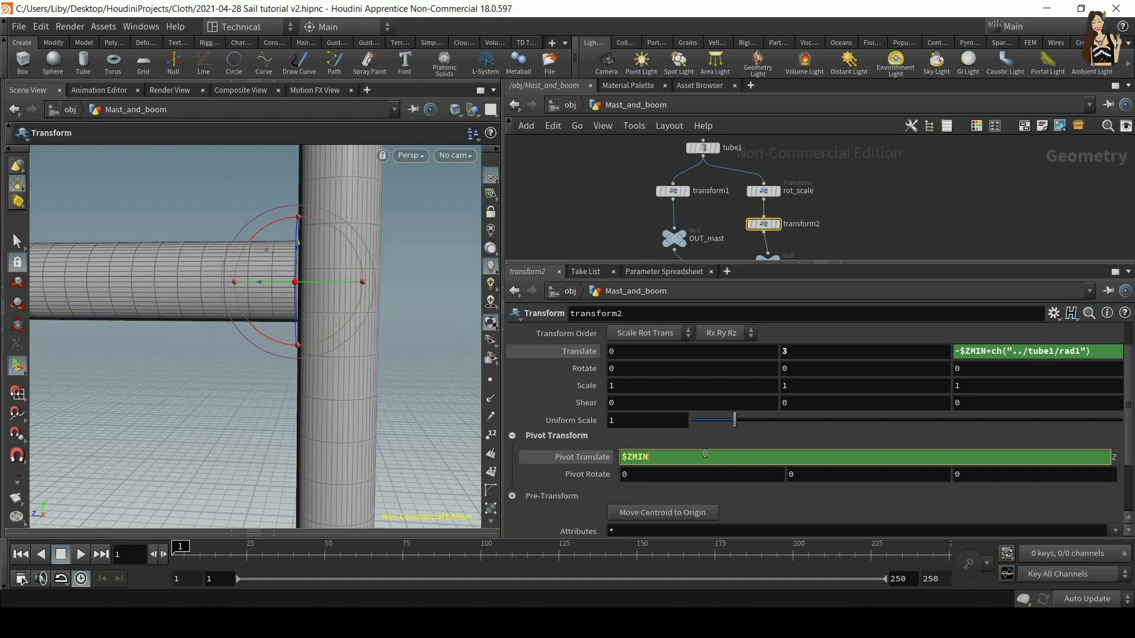
drag(1094, 353, 990, 362)
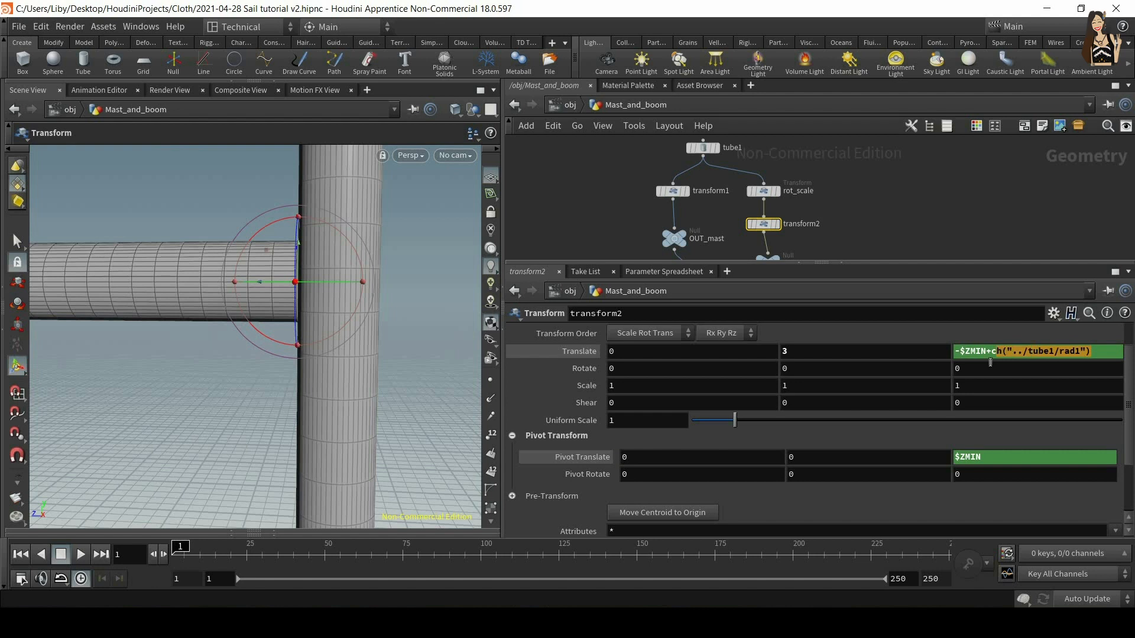
key(ctrl+c)
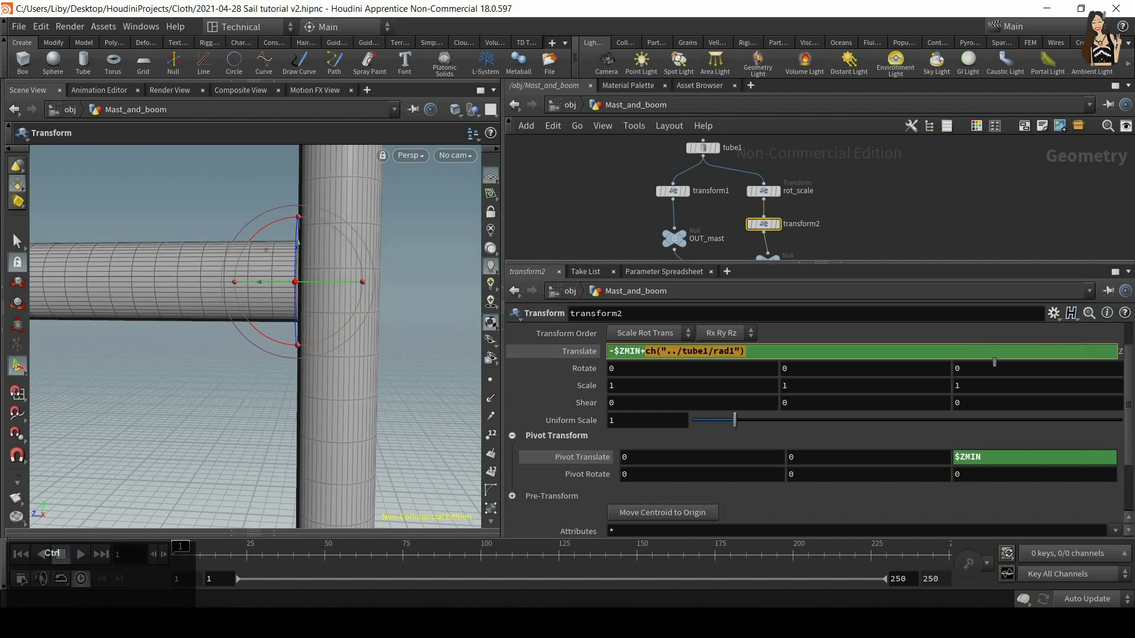
click(1025, 460)
text(-)
key(ctrl+v)
key(Return)
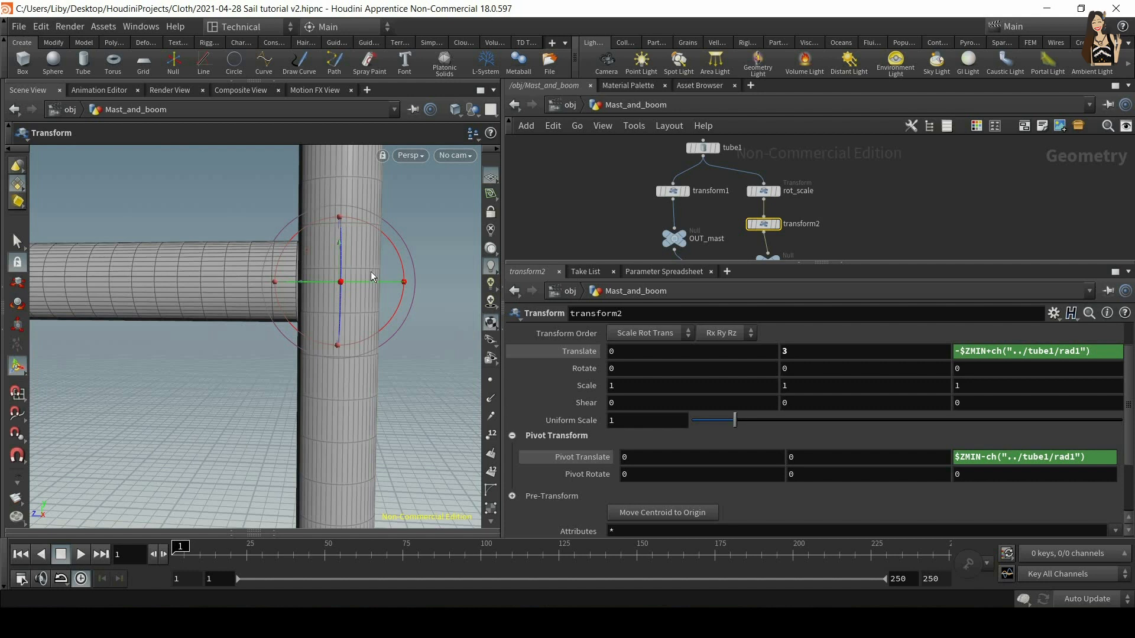
Step: Try swinging the boom around the mast by varying transform2's Y rotation, and undo the changes
alt+drag(291, 289, 381, 461)
middle_drag(790, 359, 721, 359)
key(ctrl+z)
key(ctrl+z)
key(ctrl+z)
key(ctrl+z)
key(ctrl+z)
key(ctrl+z)
key(ctrl+z)
key(ctrl+z)
key(ctrl+z)
key(ctrl+z)
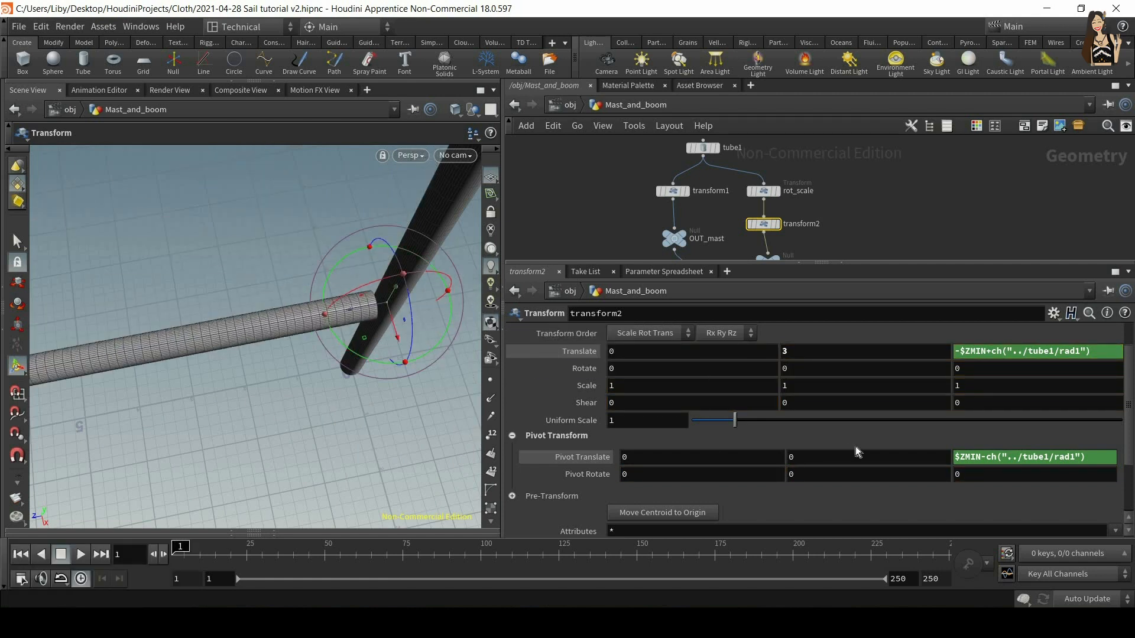
Step: Set transform2's Y rotation to the expression sin($FF) to animate the boom over the frames
alt+scroll(369, 363, down, 5)
alt+middle_drag(365, 353, 369, 363)
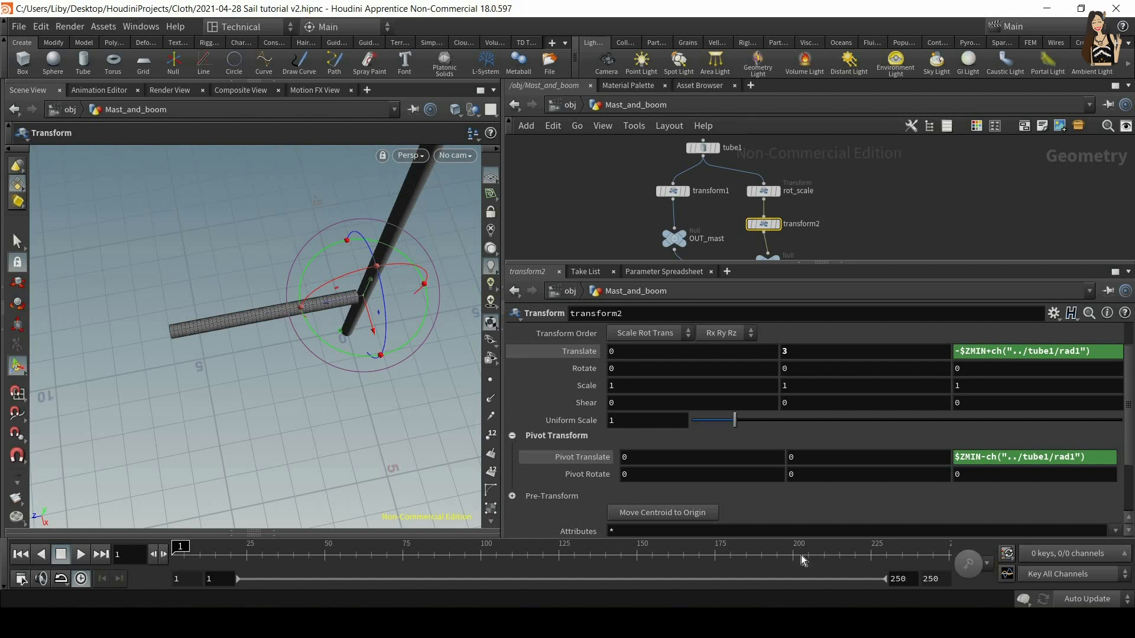
drag(777, 575, 1116, 581)
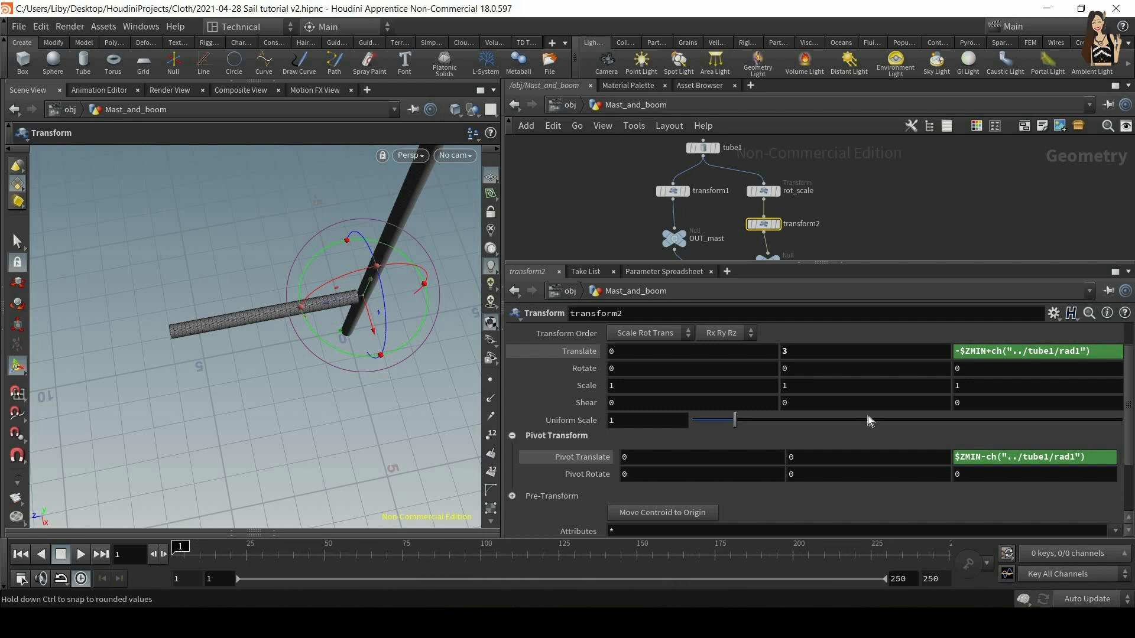
key(Tab)
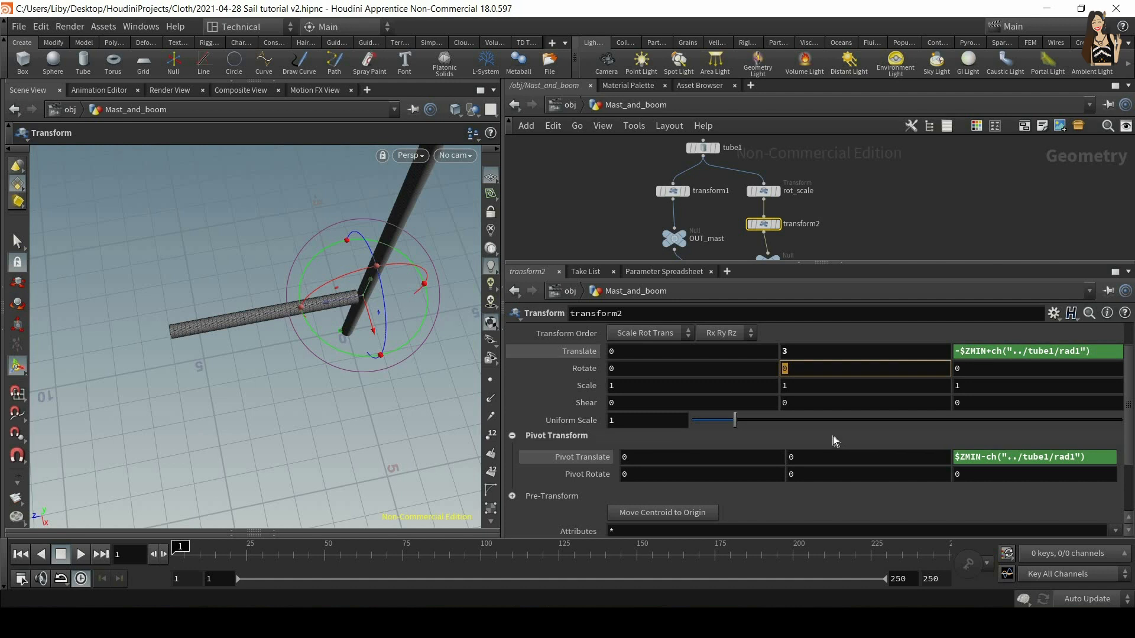
text(sin)
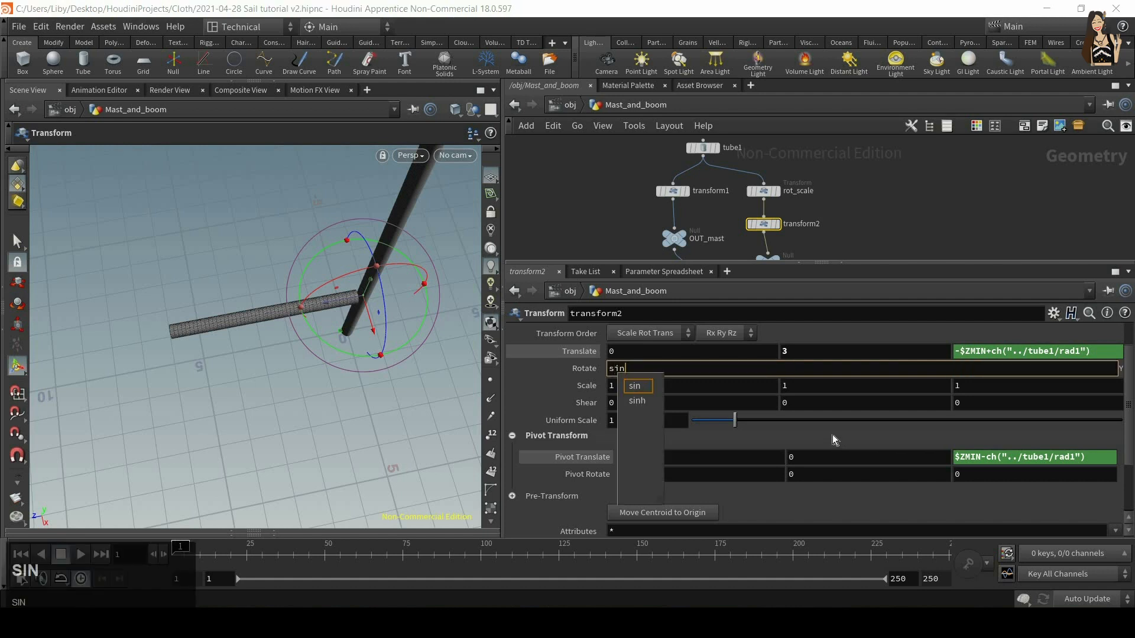
text(()
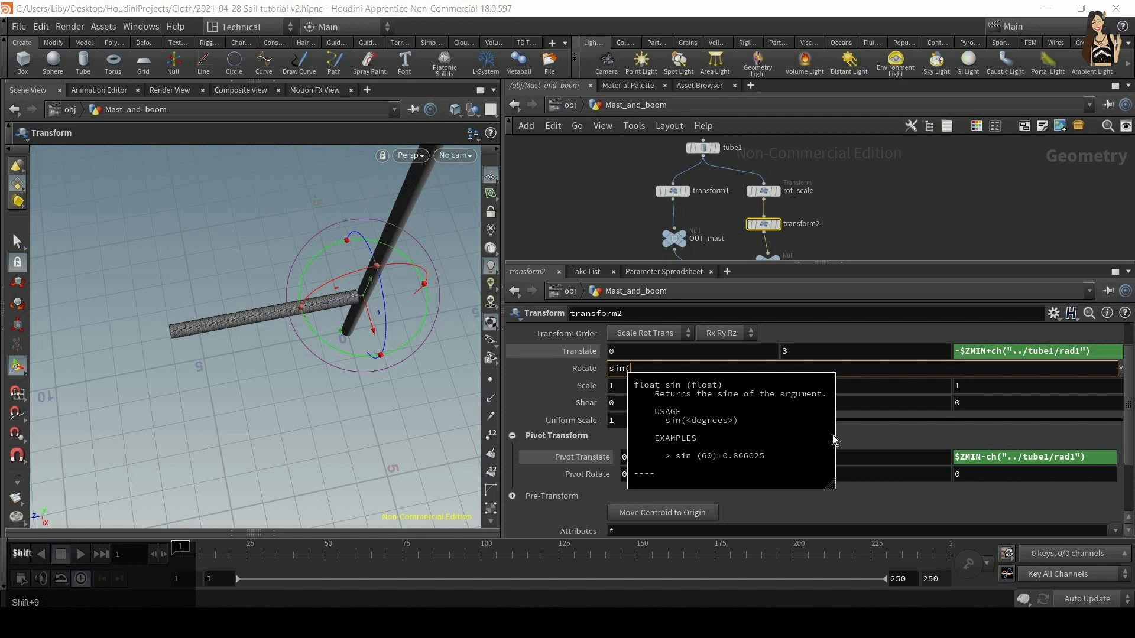
text($FF)
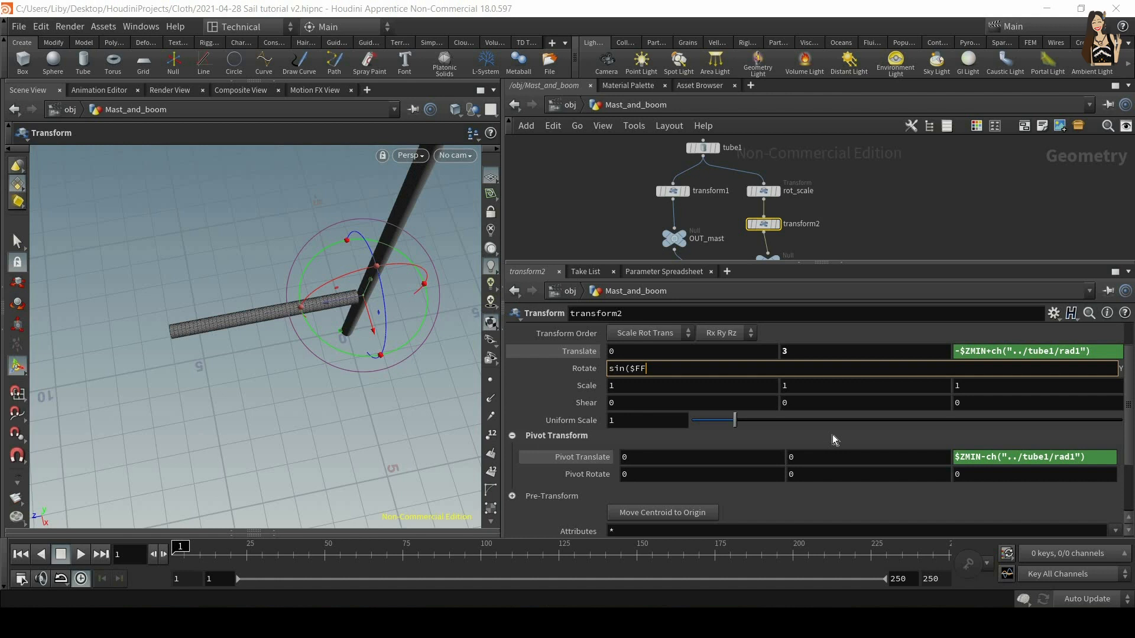
text())
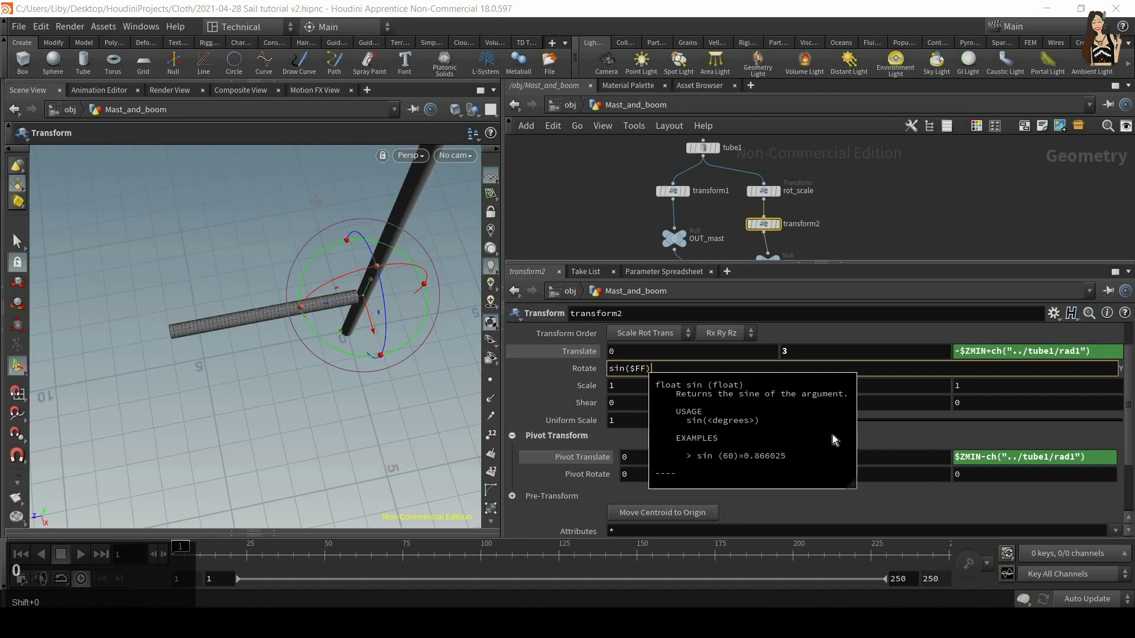
key(Return)
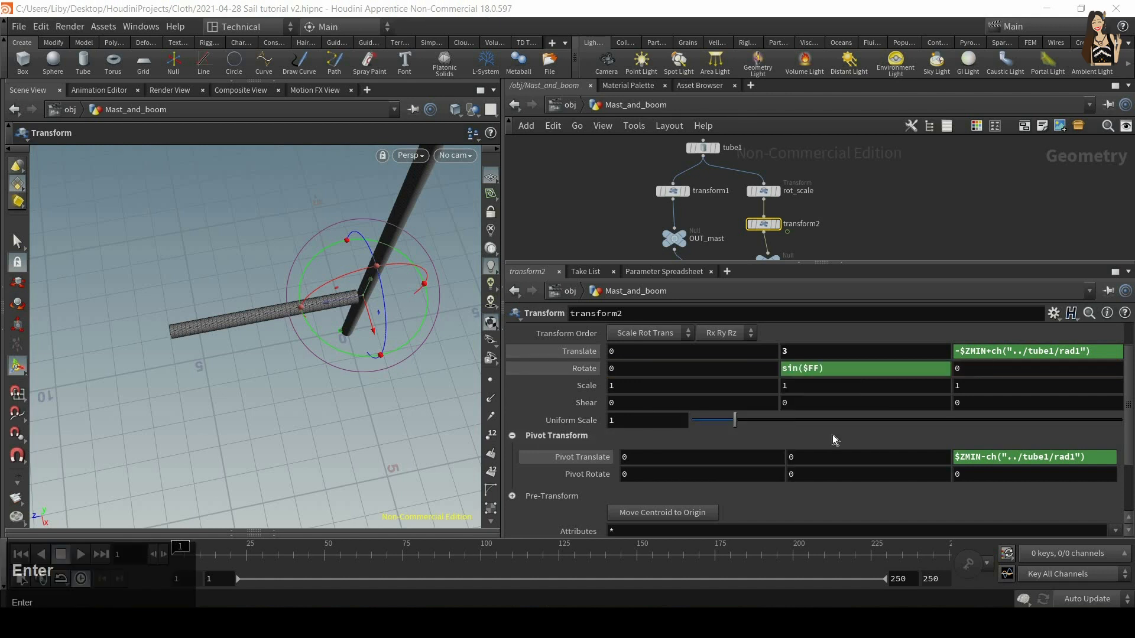
Step: Play the animation to check the boom's swing, and return the timeline to frame 1
click(82, 554)
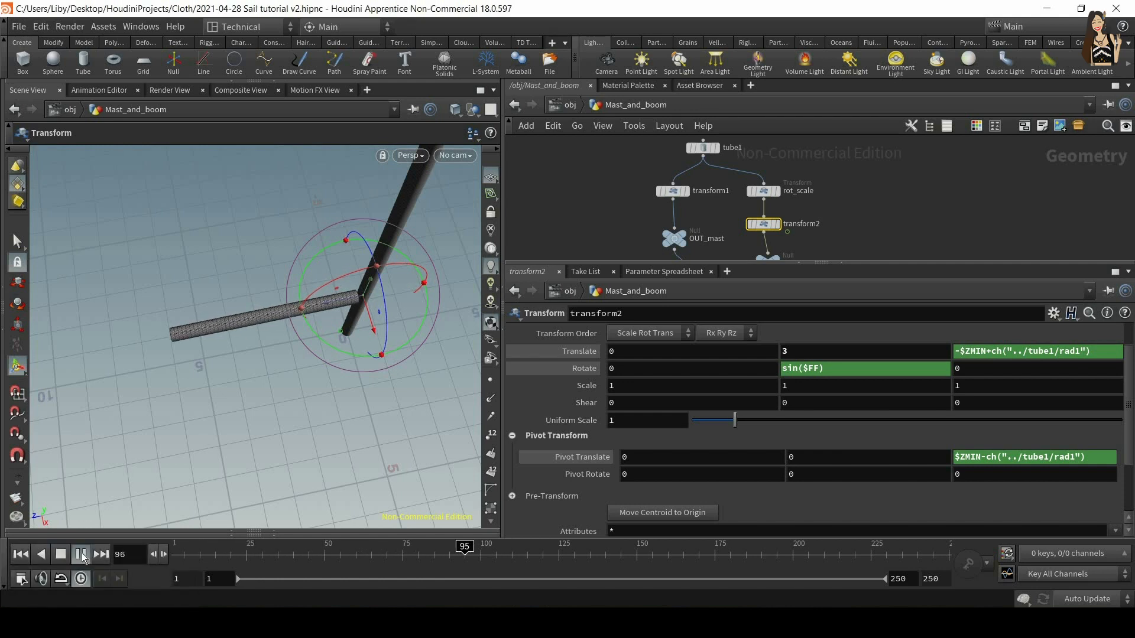
mouse_move(186, 555)
mouse_down()
mouse_move(912, 554)
mouse_move(941, 557)
mouse_move(196, 568)
mouse_move(957, 573)
mouse_move(119, 576)
mouse_move(1017, 572)
mouse_move(133, 566)
mouse_up()
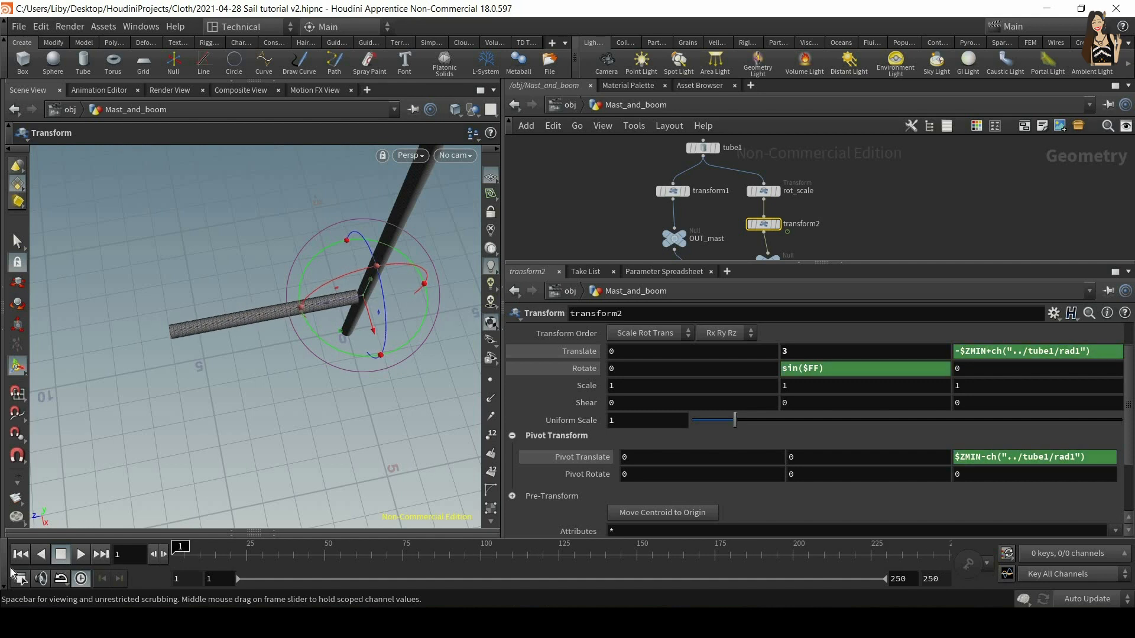
mouse_move(218, 558)
mouse_down()
mouse_move(946, 557)
mouse_move(58, 509)
mouse_move(97, 518)
mouse_up()
Step: Increase the swing by changing transform2's Y rotation expression to sin($FF)*50, play the animation, and return to frame 1
click(857, 371)
text(*)
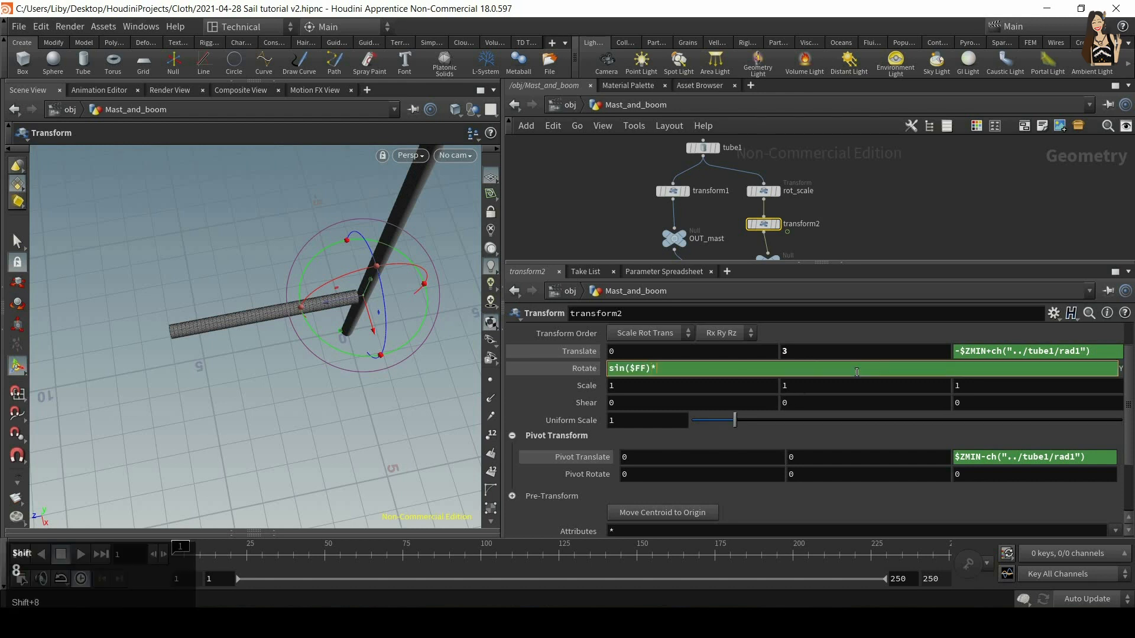
text(50)
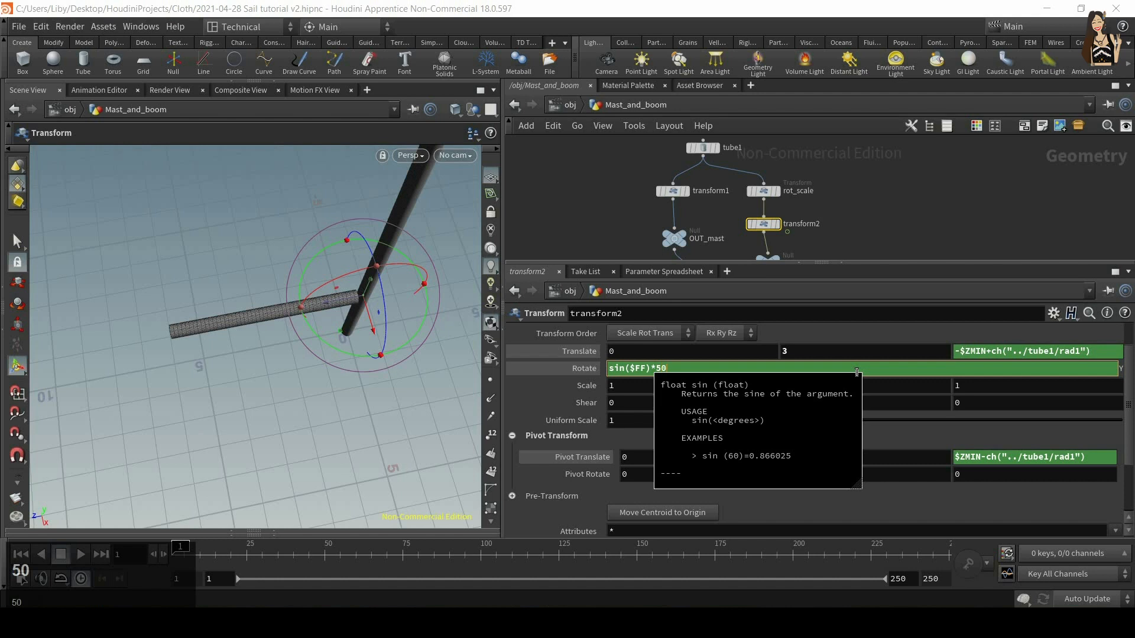
key(Return)
click(81, 555)
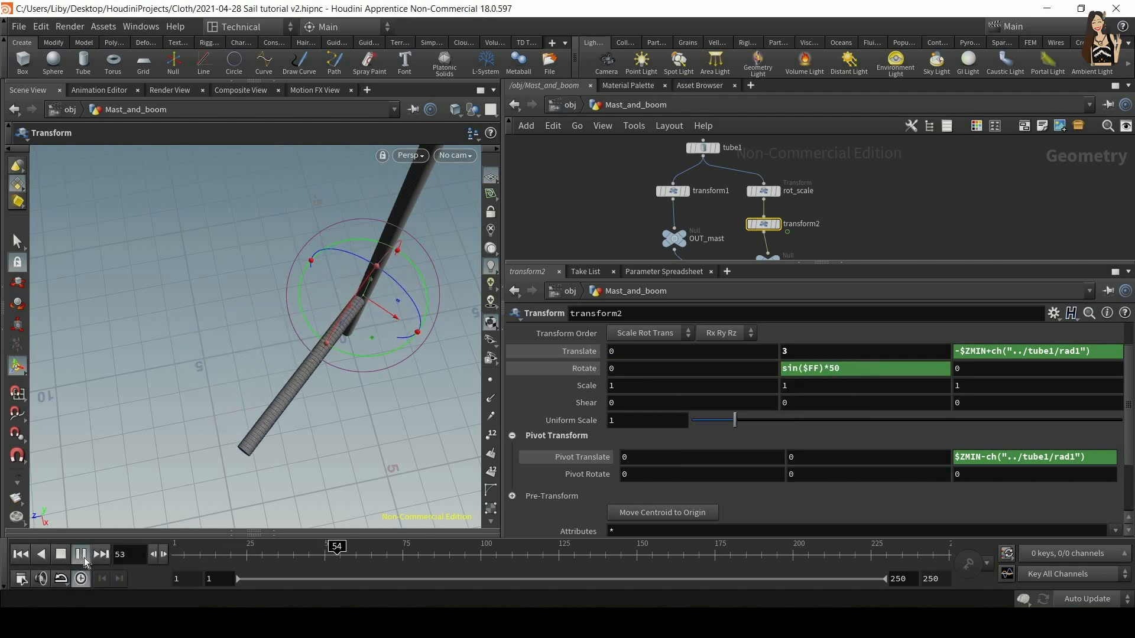
mouse_move(283, 555)
mouse_down()
mouse_move(5, 554)
mouse_move(1100, 553)
mouse_move(180, 555)
mouse_up()
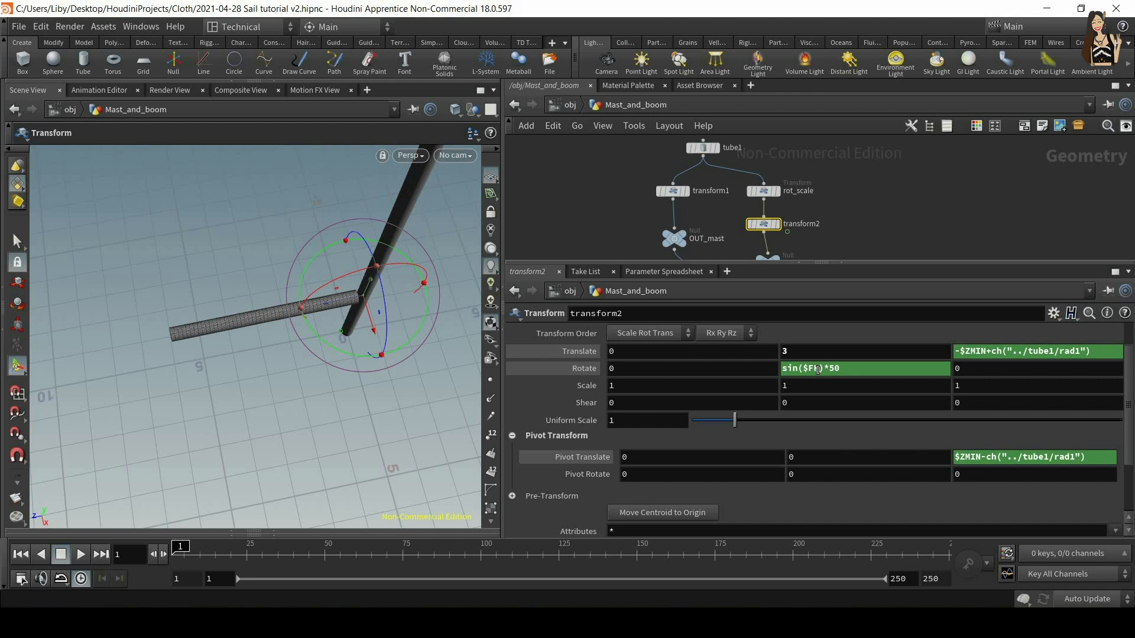
Step: Speed up the boom's swing by changing transform2's Y rotation expression to sin($FF*2)*50, and play the animation
click(824, 370)
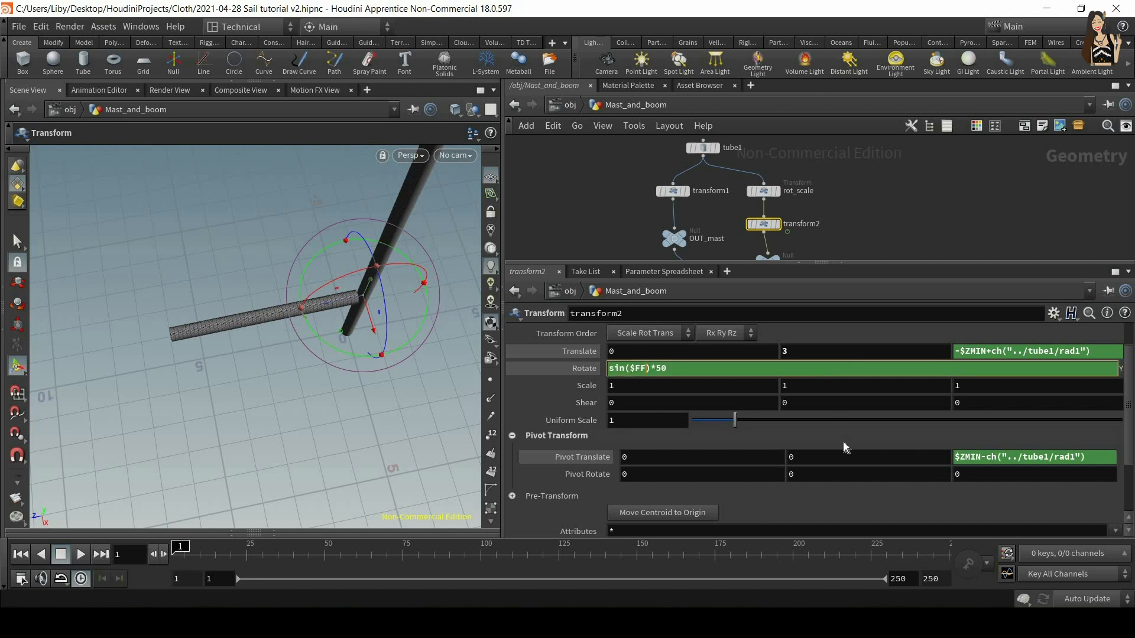
key(Left)
key(Left)
key(Left)
key(Left)
text(*2)
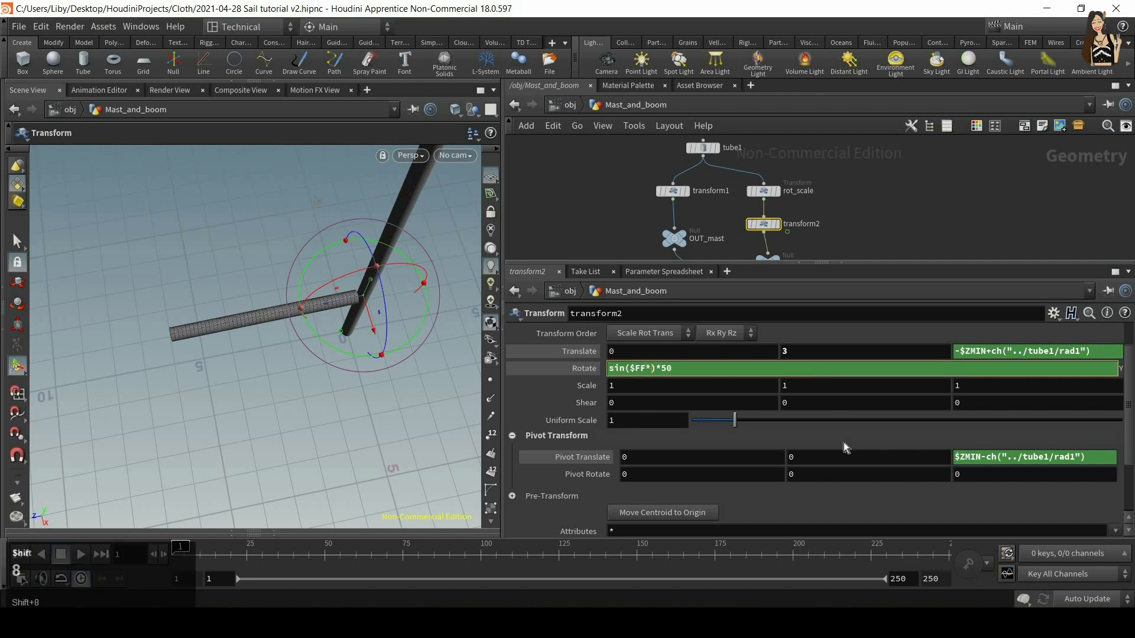
key(Return)
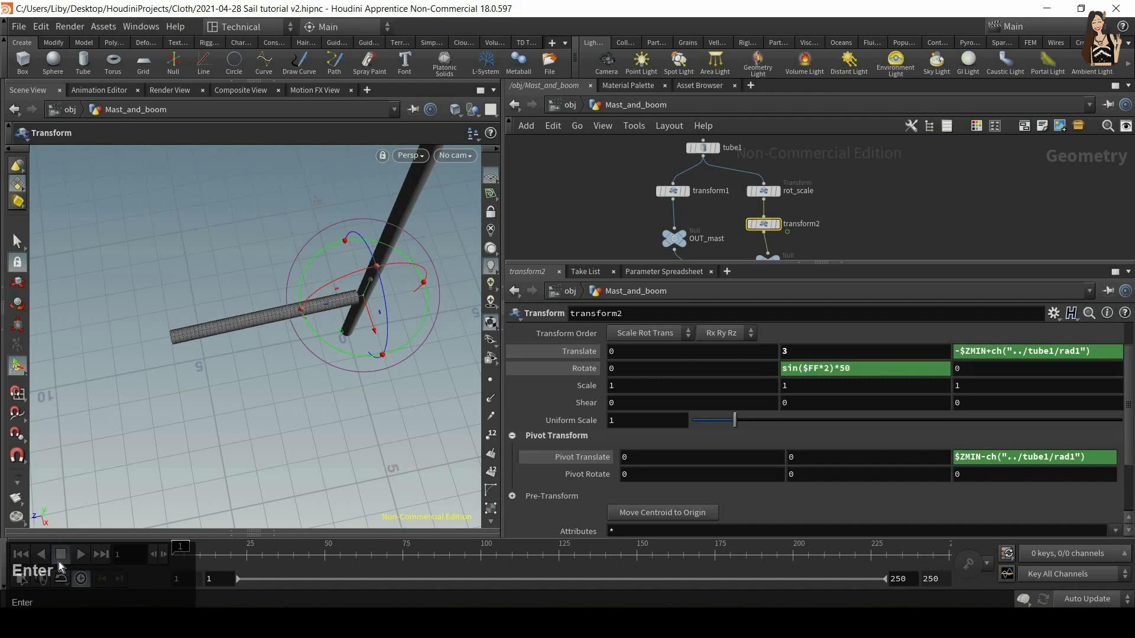
click(84, 554)
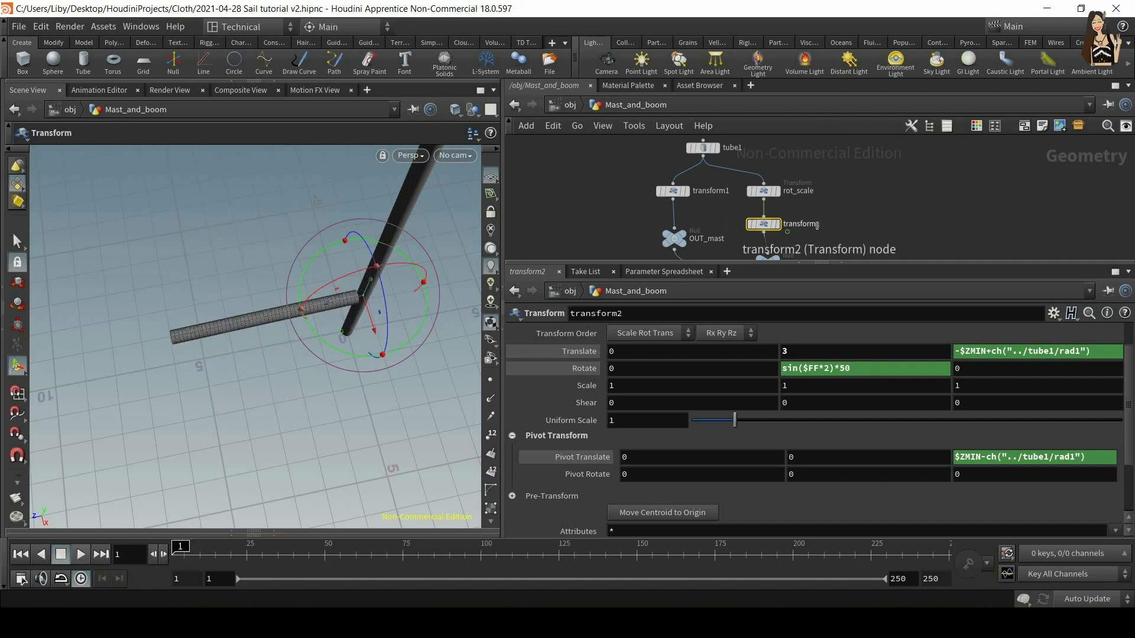
Step: Rename the transform2 node as pivot_move_animation
click(815, 224)
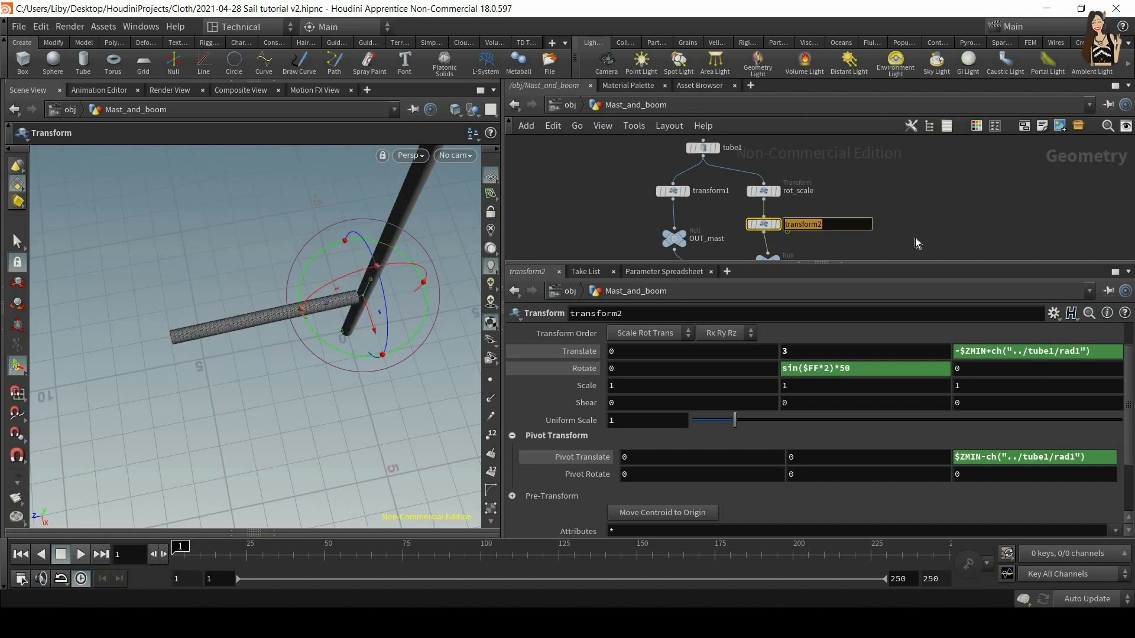
text(pi)
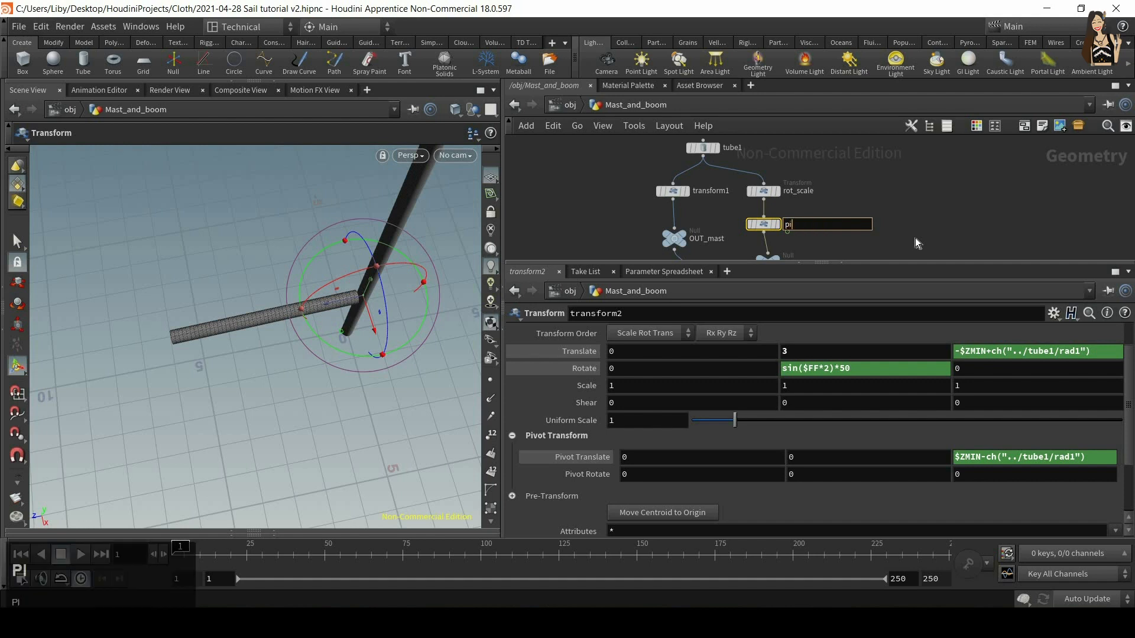
text(vot_move_animation)
key(Return)
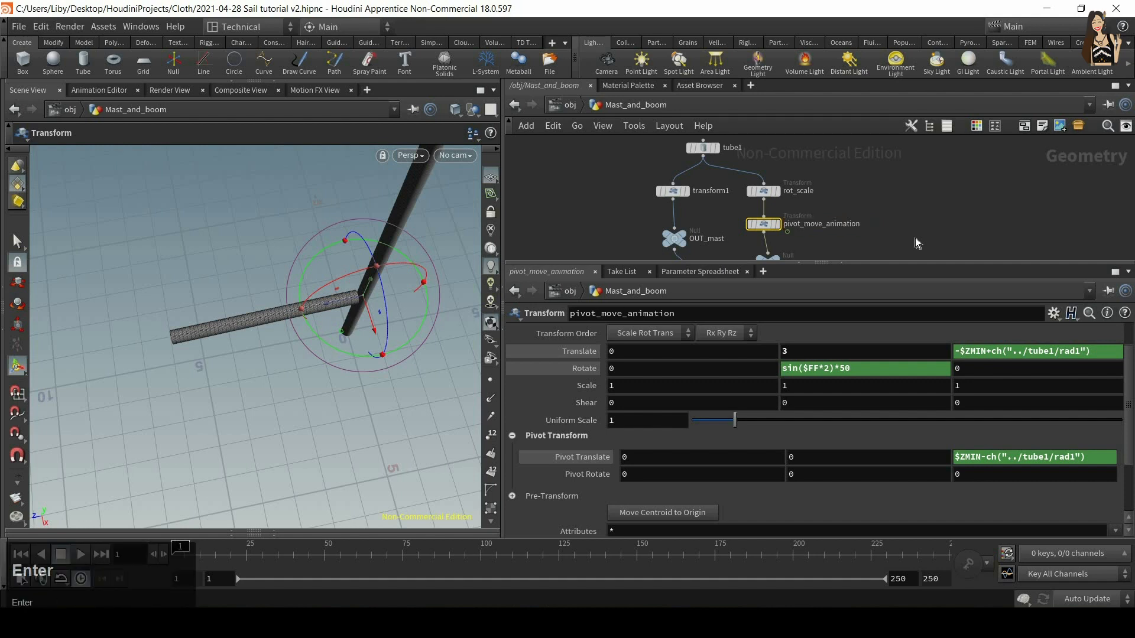
Step: Add a Line node to the Mast_and_boom network, separate from the tube branches
drag(840, 265, 821, 304)
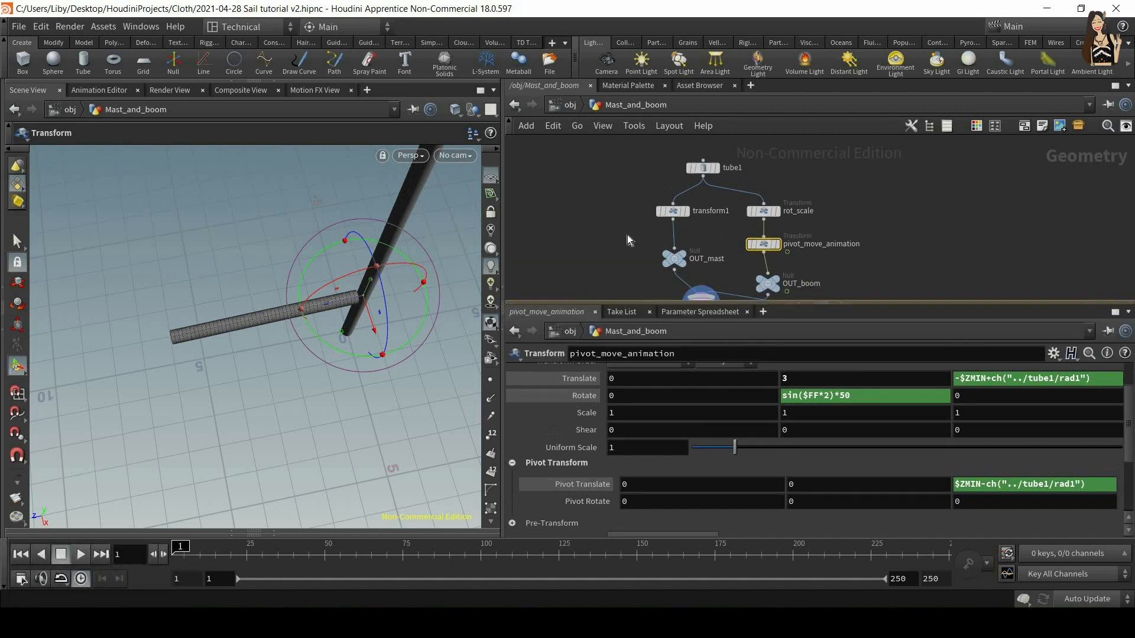
middle_drag(850, 311, 867, 255)
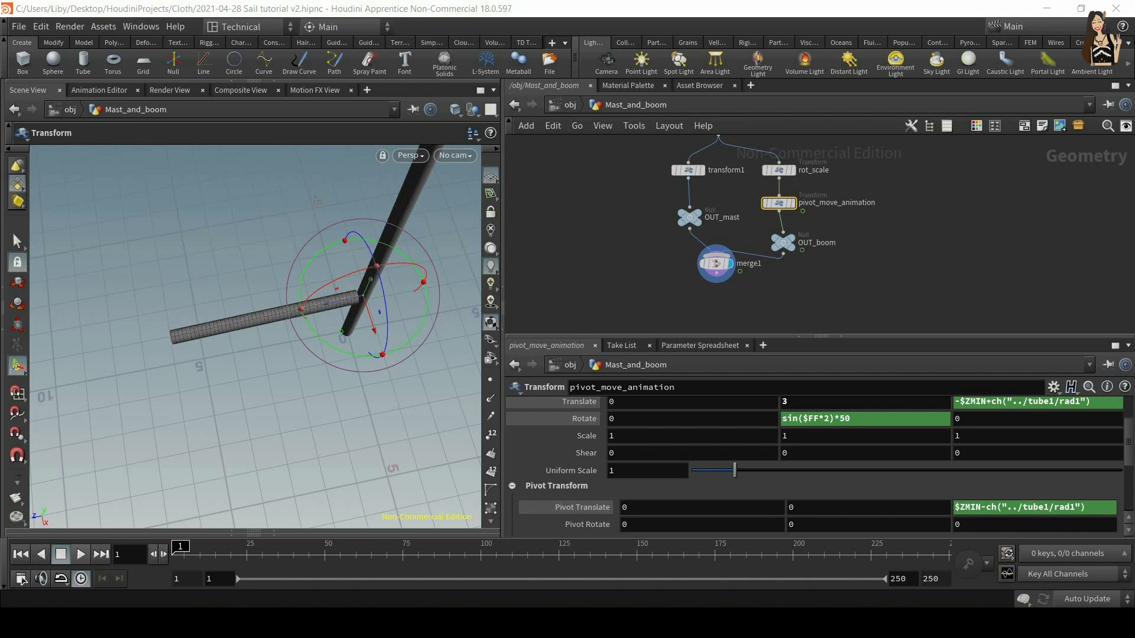
click(689, 247)
alt+drag(360, 217, 382, 291)
scroll(376, 203, down, 3)
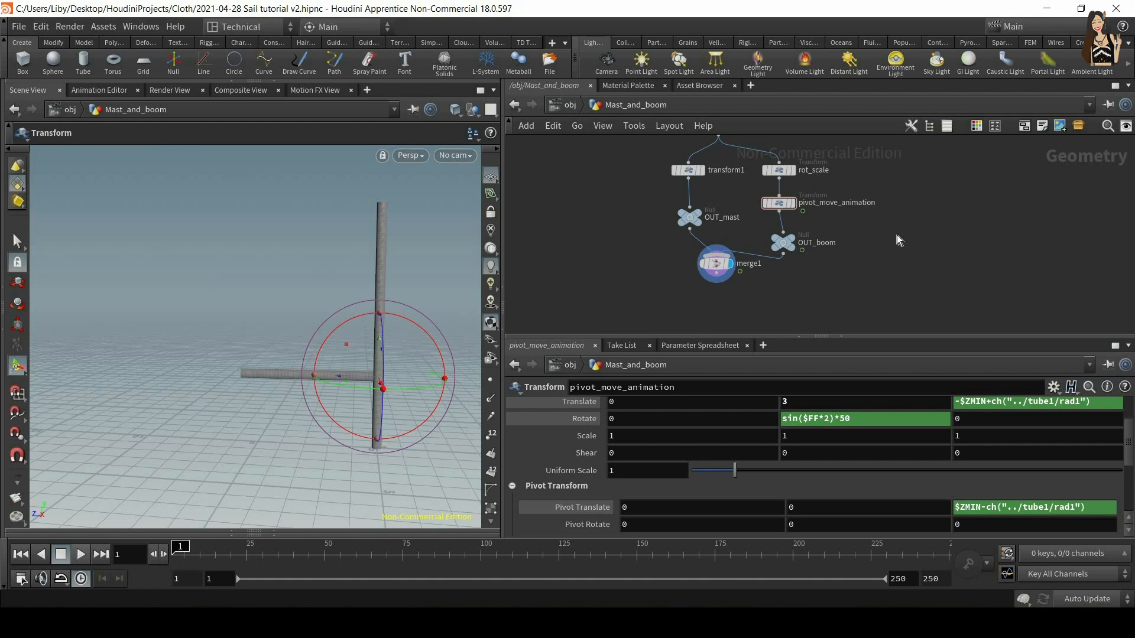
middle_drag(896, 235, 861, 266)
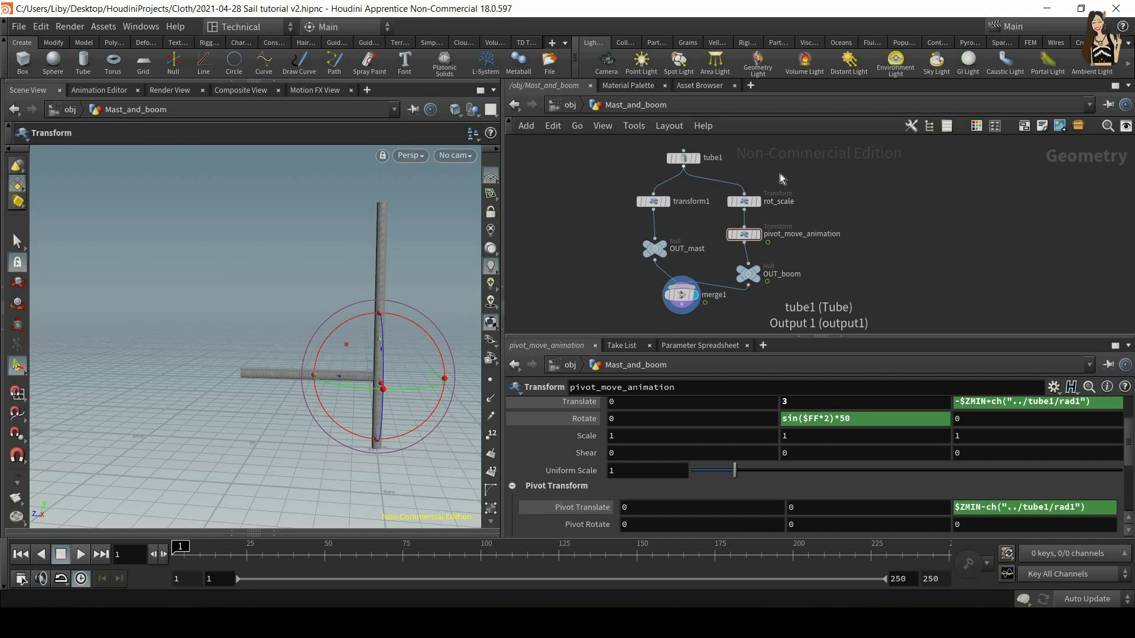
key(Tab)
text(line)
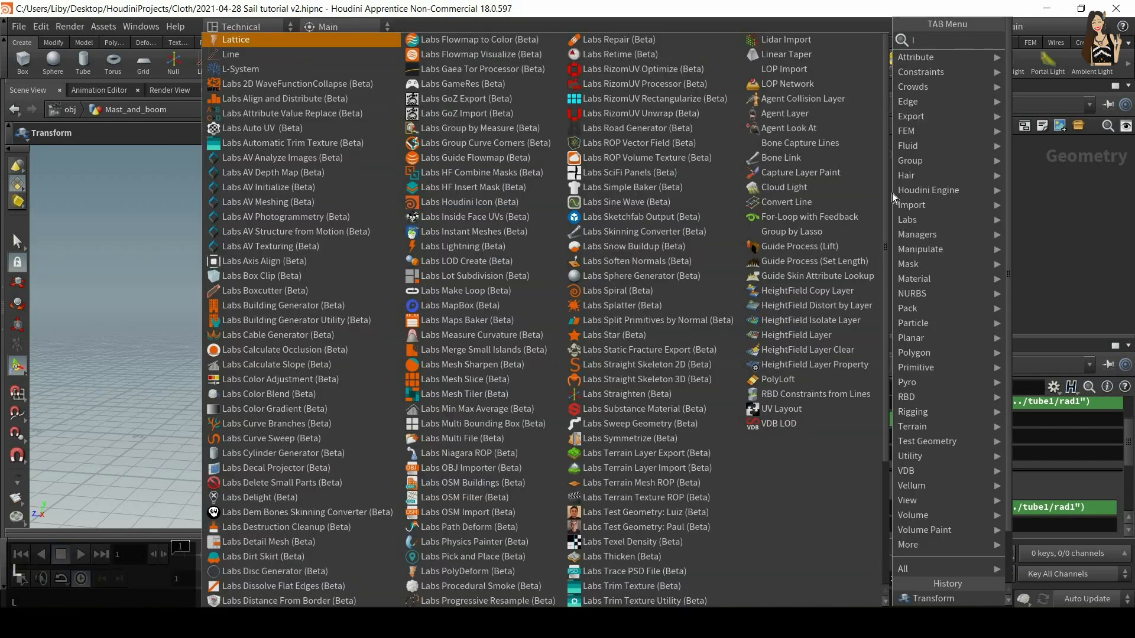
key(Return)
click(892, 193)
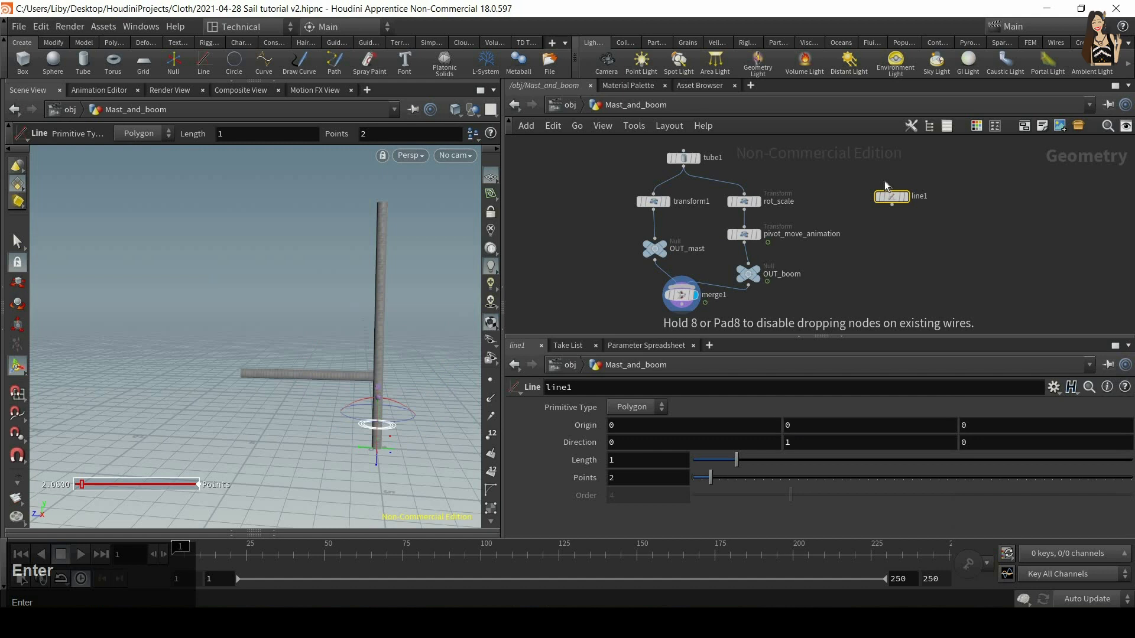
Step: Turn on the display of points and point numbers, and display line1 to inspect its points
alt+right_drag(432, 254, 332, 409)
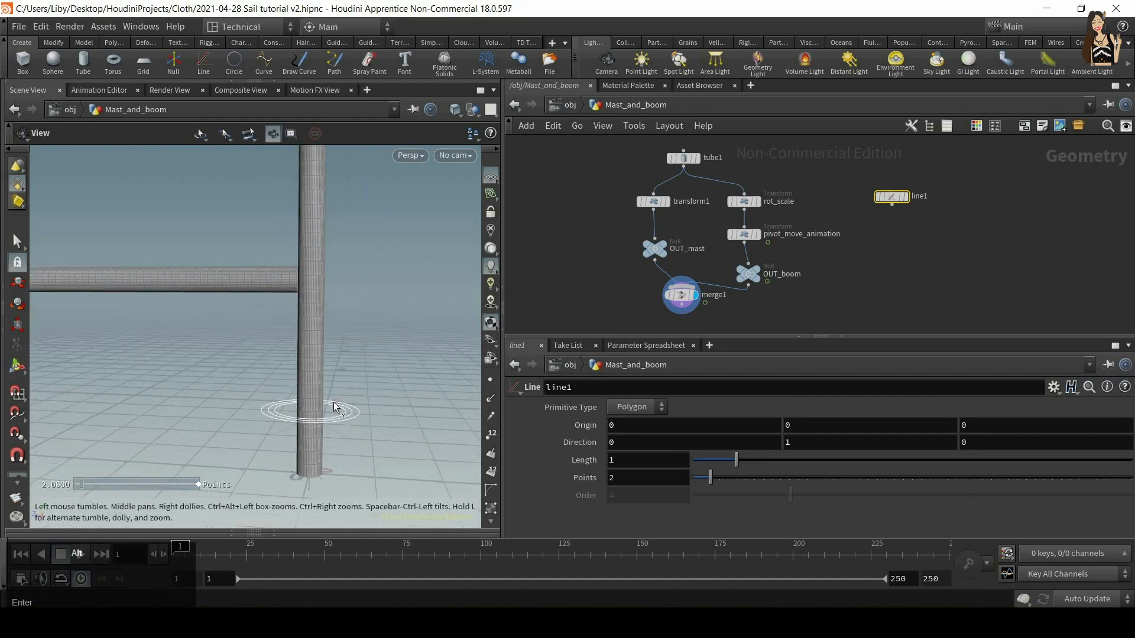
alt+middle_drag(331, 409, 361, 383)
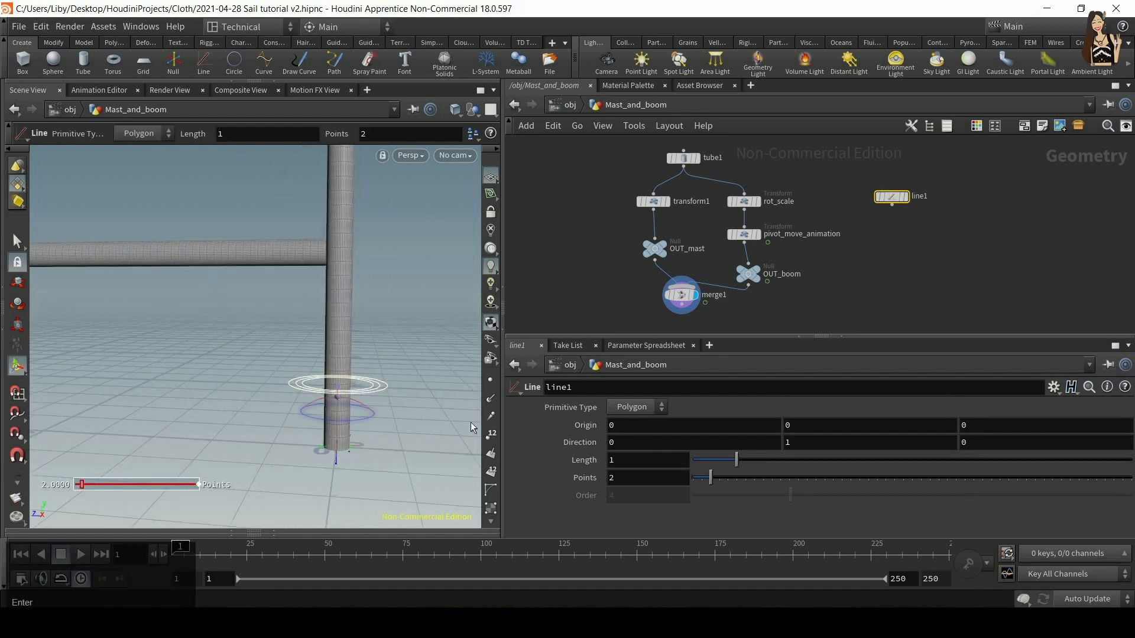
click(491, 381)
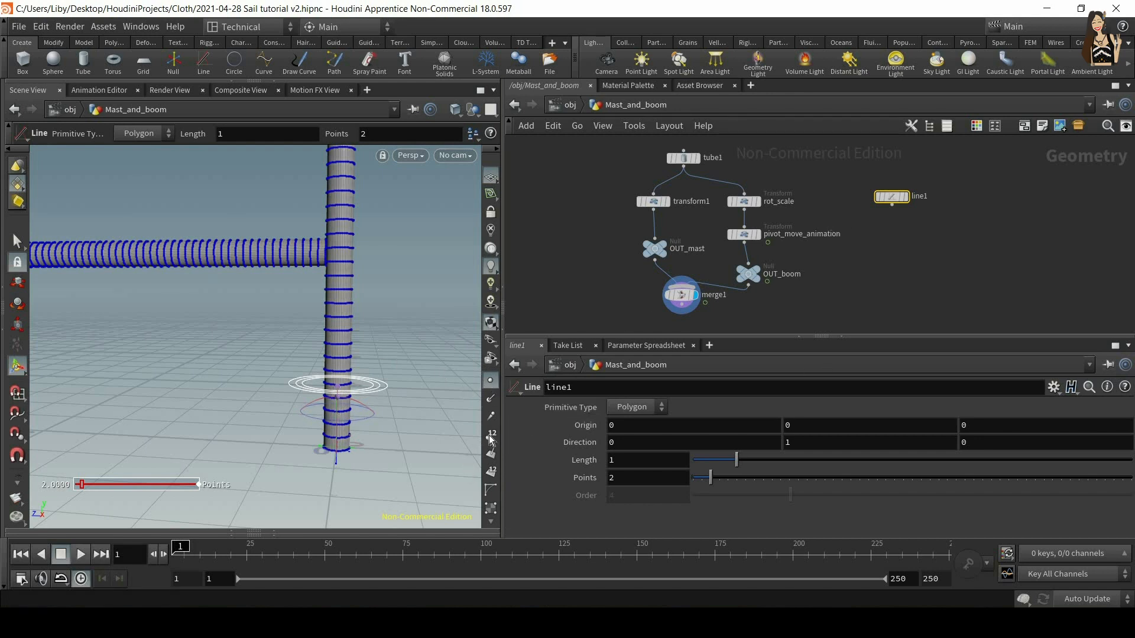
click(491, 383)
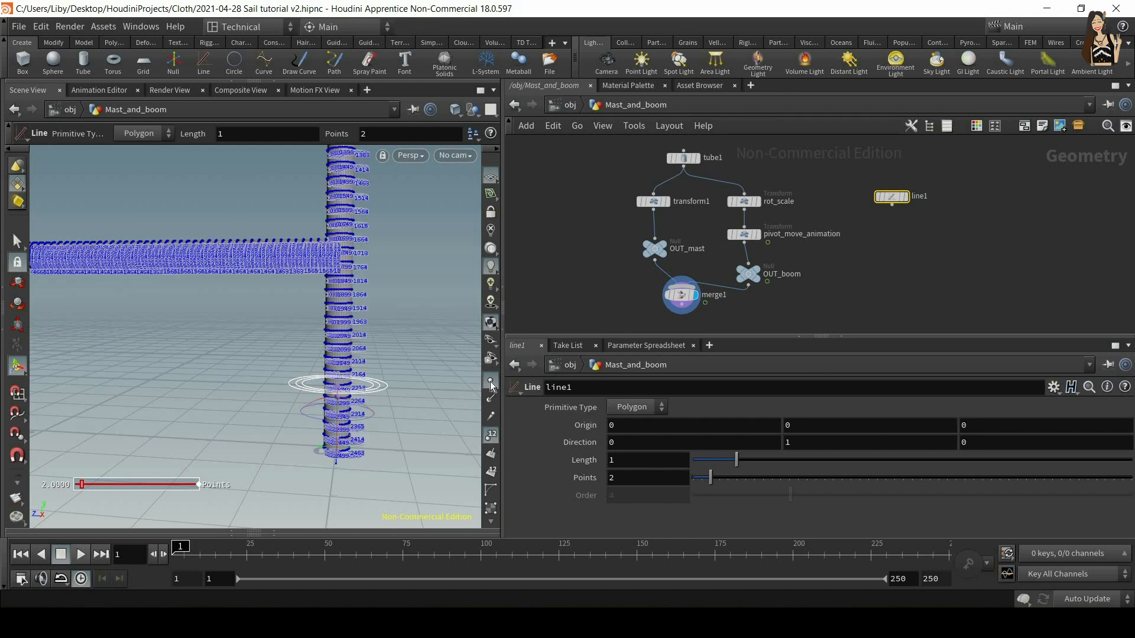
click(908, 178)
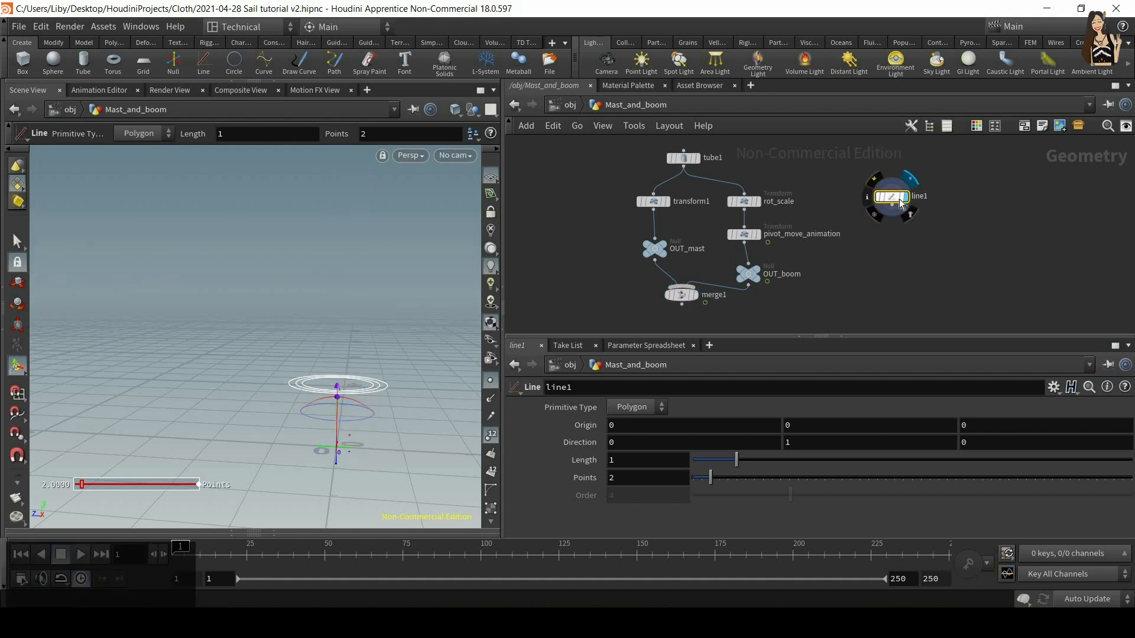
Step: Connect a Null node to the output of line1 and name it OUT_halyard
click(892, 205)
key(Tab)
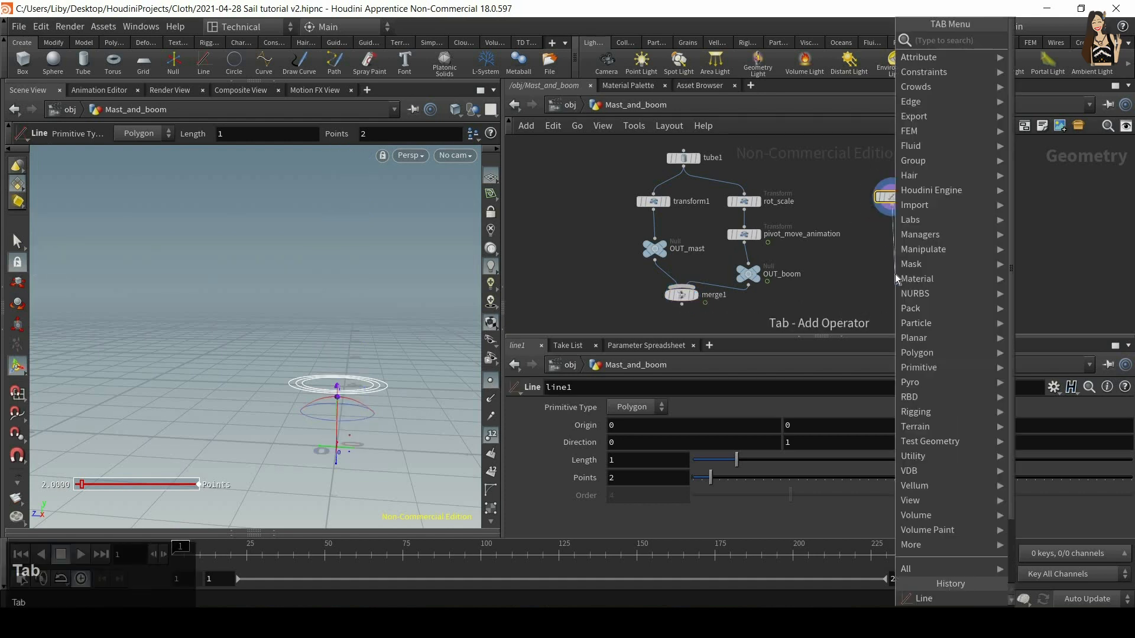
text(null)
key(Return)
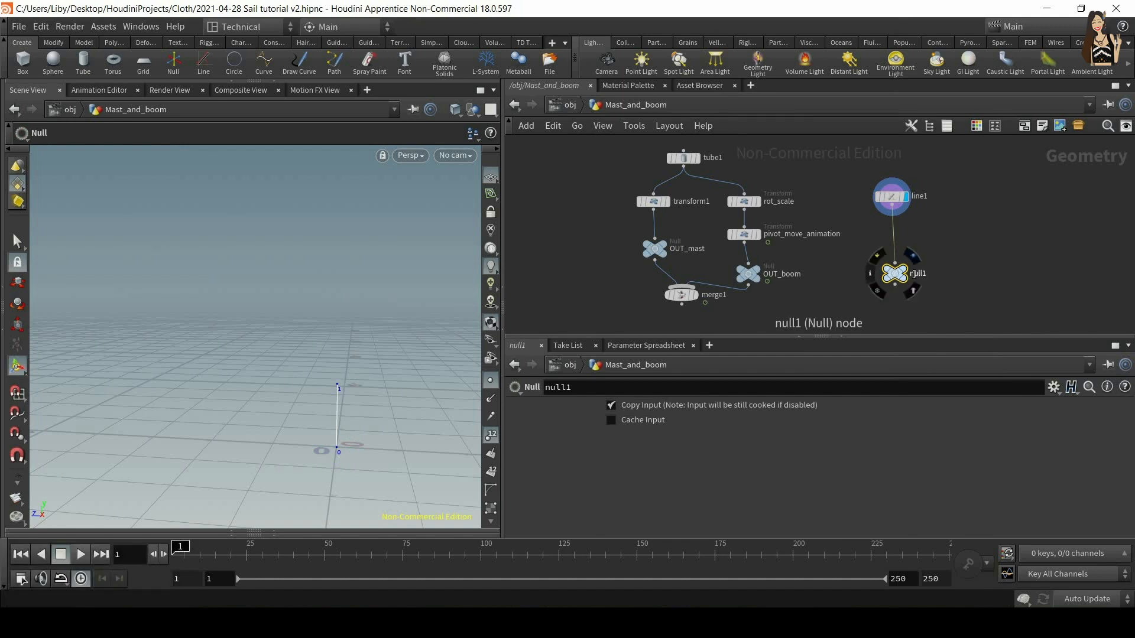
double_click(917, 274)
text(OUT_halyard)
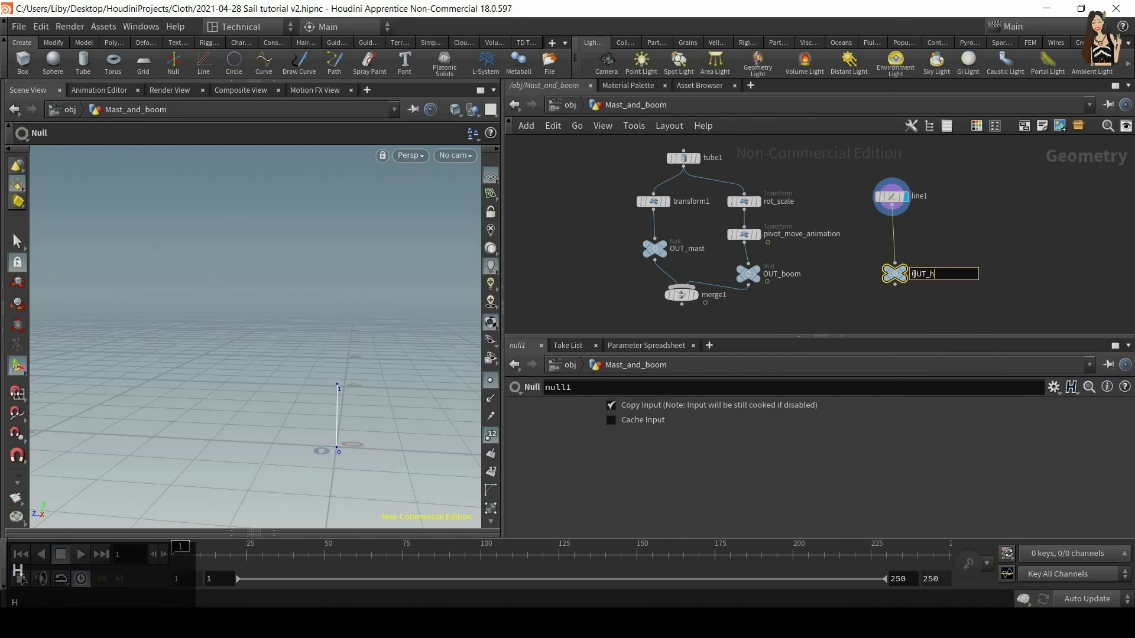
key(Return)
Step: Connect OUT_halyard to merge1, display the merged result, and turn off the point and point-number display
click(894, 286)
click(699, 303)
click(696, 295)
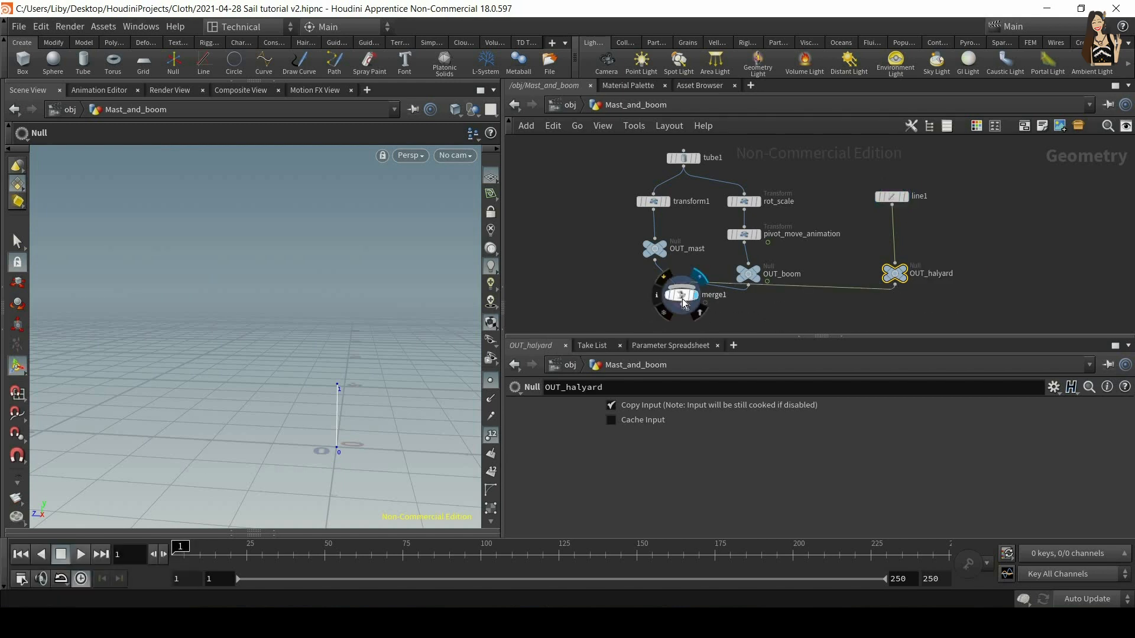
click(489, 436)
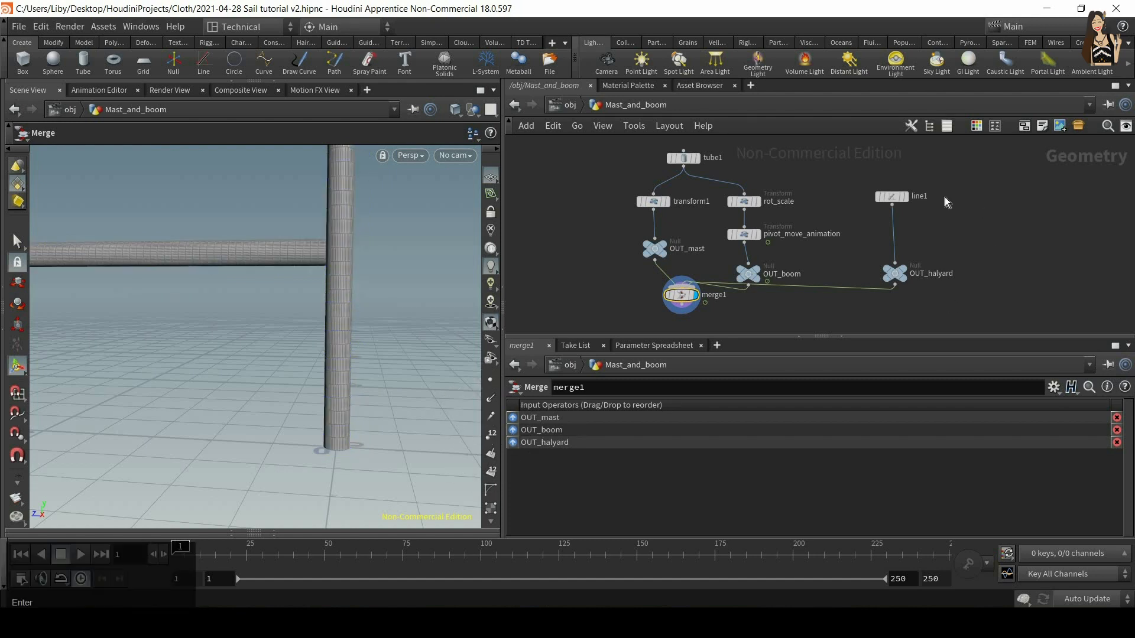
Step: Copy tube1's Center parameter and paste it into line1's Origin as relative references
click(891, 196)
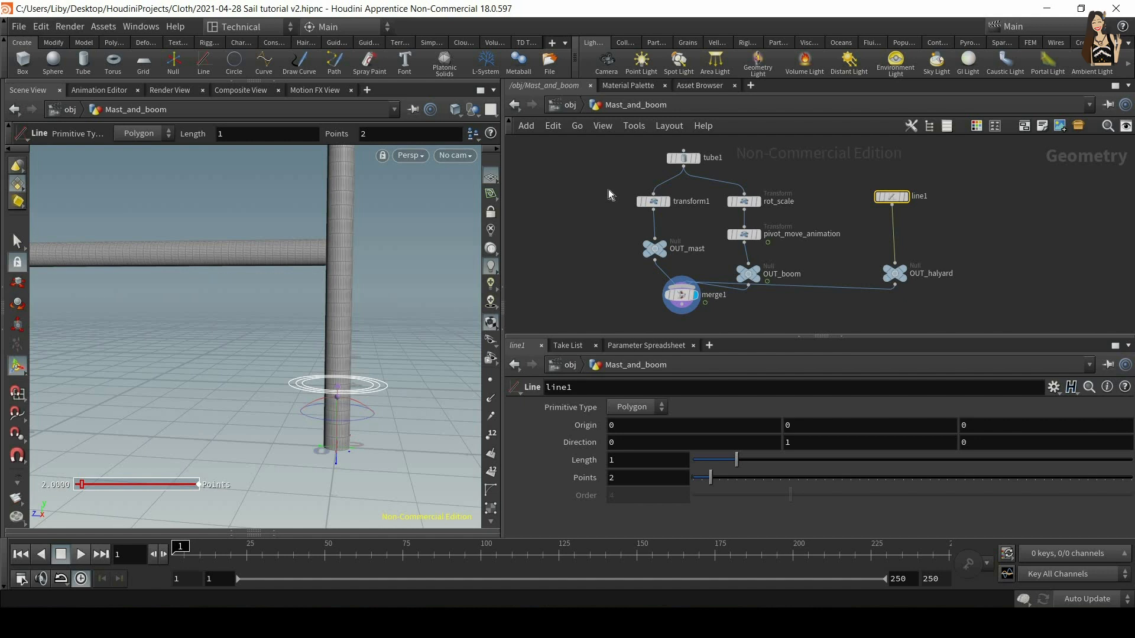
click(683, 158)
scroll(587, 456, up, 3)
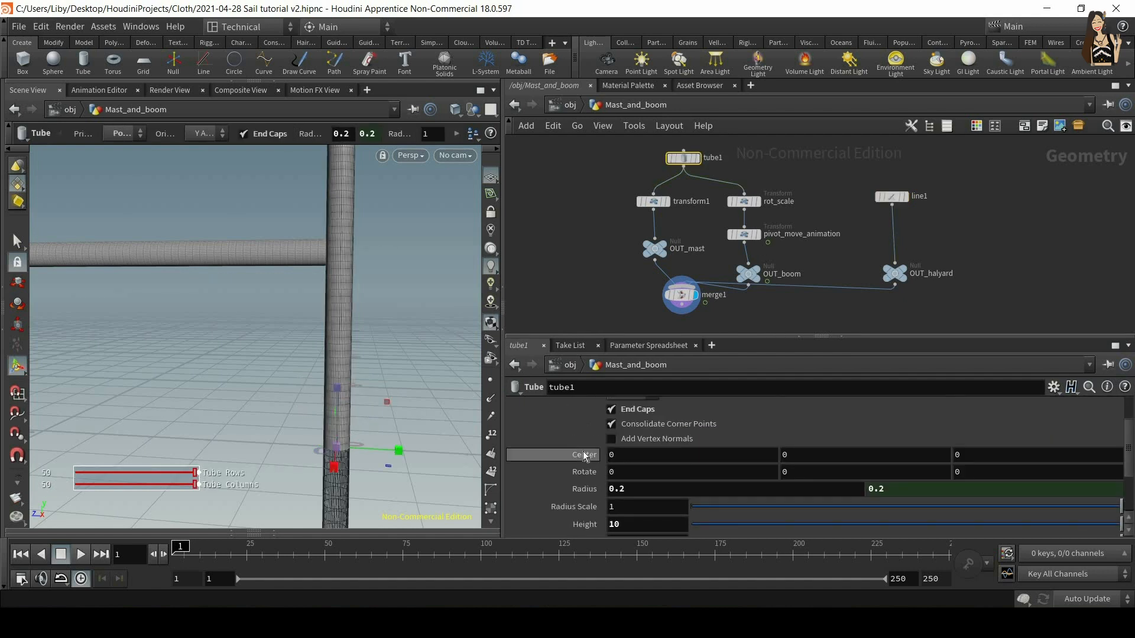
right_click(583, 452)
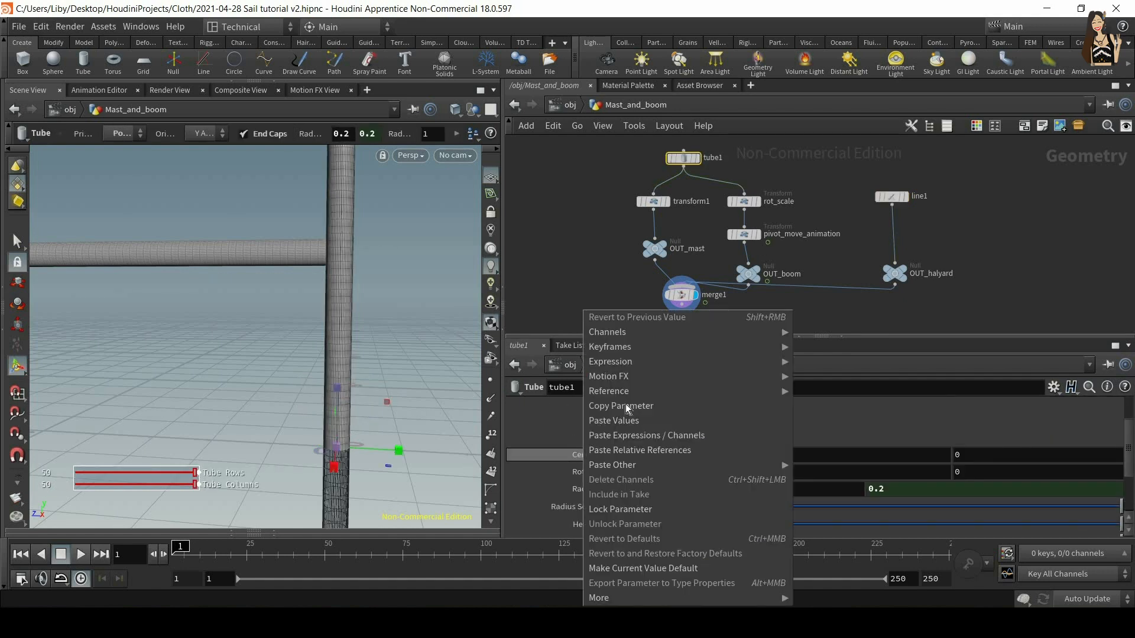
click(960, 182)
drag(960, 179, 856, 212)
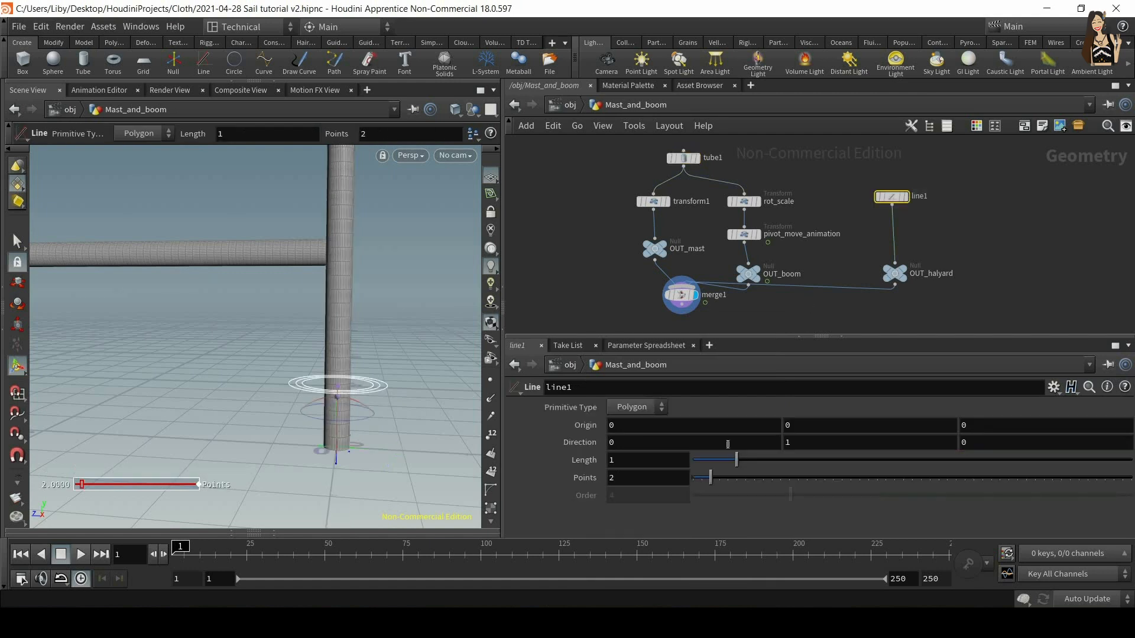
right_click(579, 425)
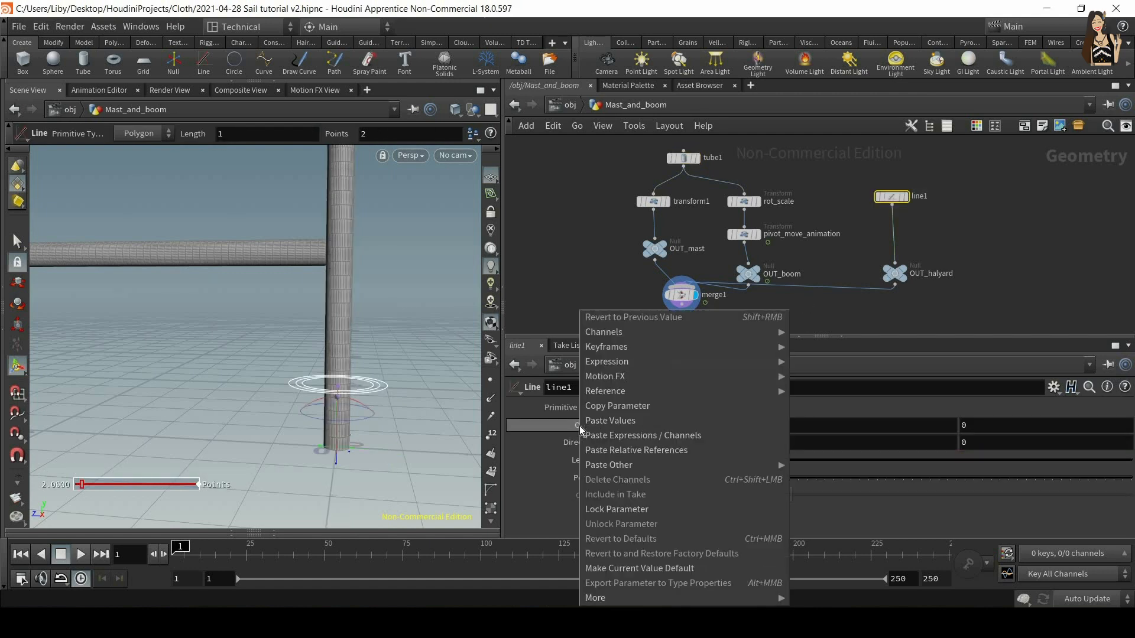
click(639, 450)
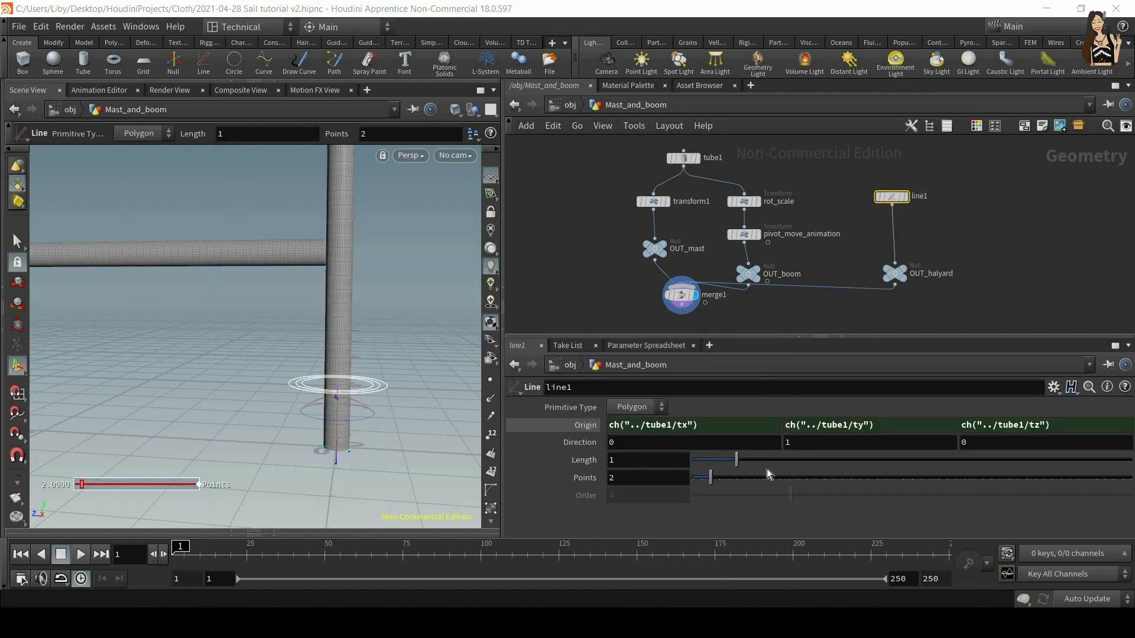
Step: Try shifting tube1's Center X value and undo the change
drag(737, 140, 649, 173)
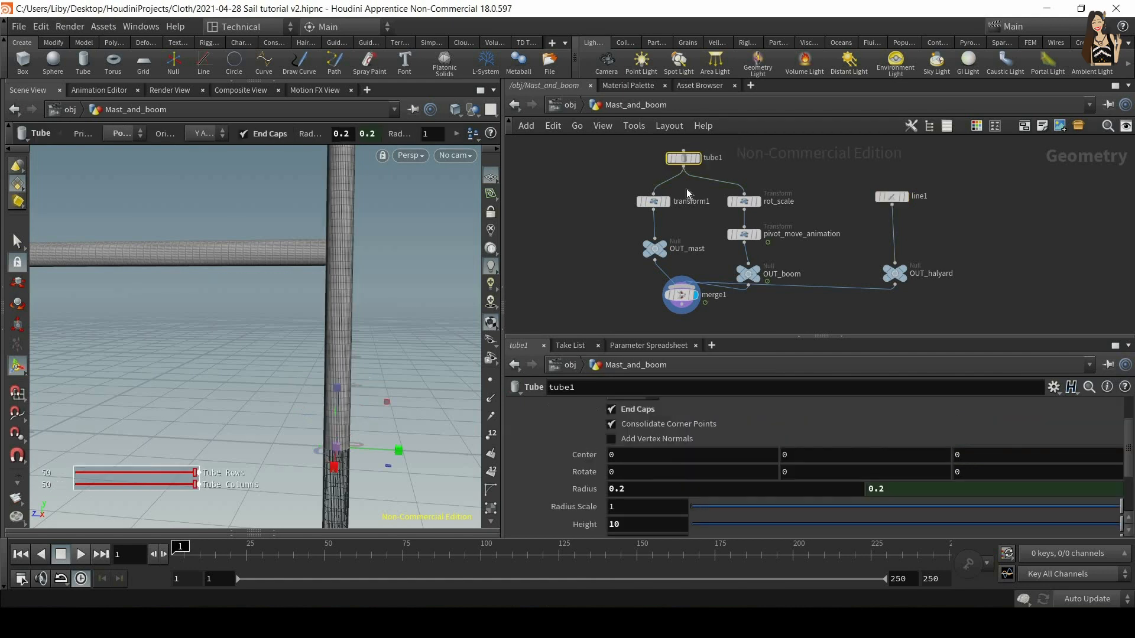
middle_drag(724, 450, 707, 458)
key(ctrl+z)
drag(976, 179, 874, 249)
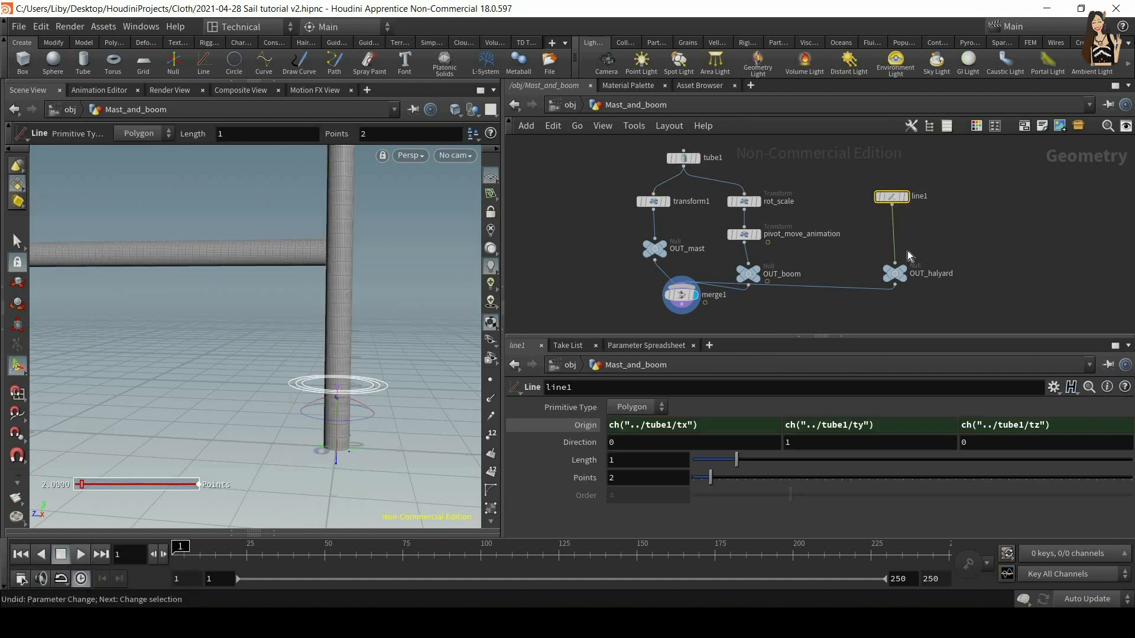
click(803, 446)
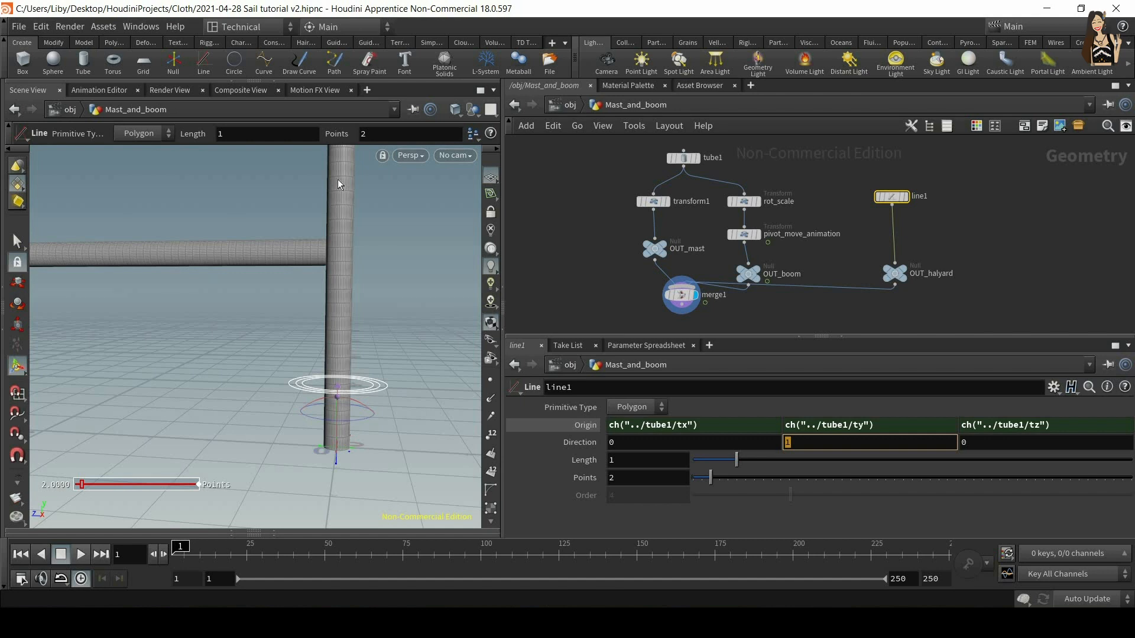
key(Escape)
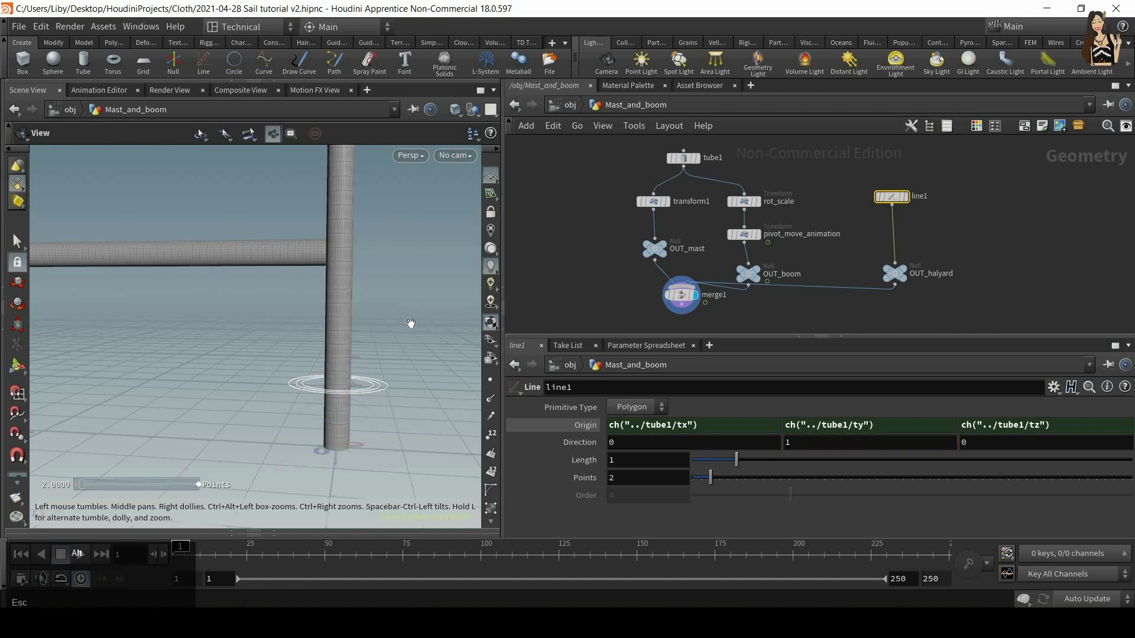
alt+scroll(410, 324, down, 5)
alt+drag(385, 319, 328, 346)
key(Return)
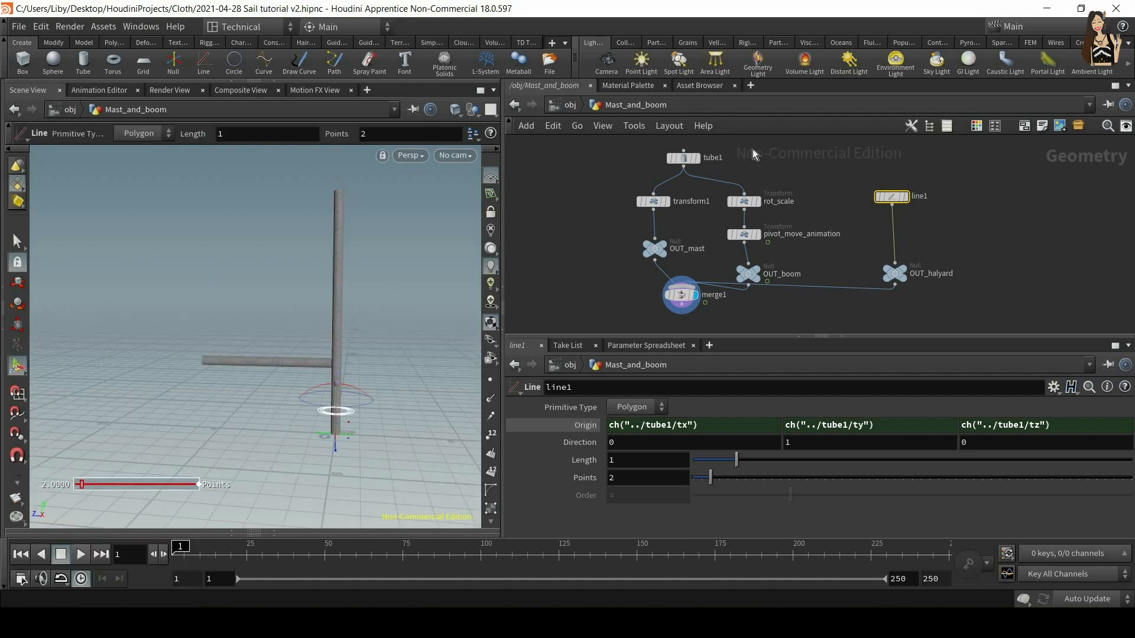
Step: Copy tube1's Height parameter and paste it into line1's Length as a relative reference
click(685, 158)
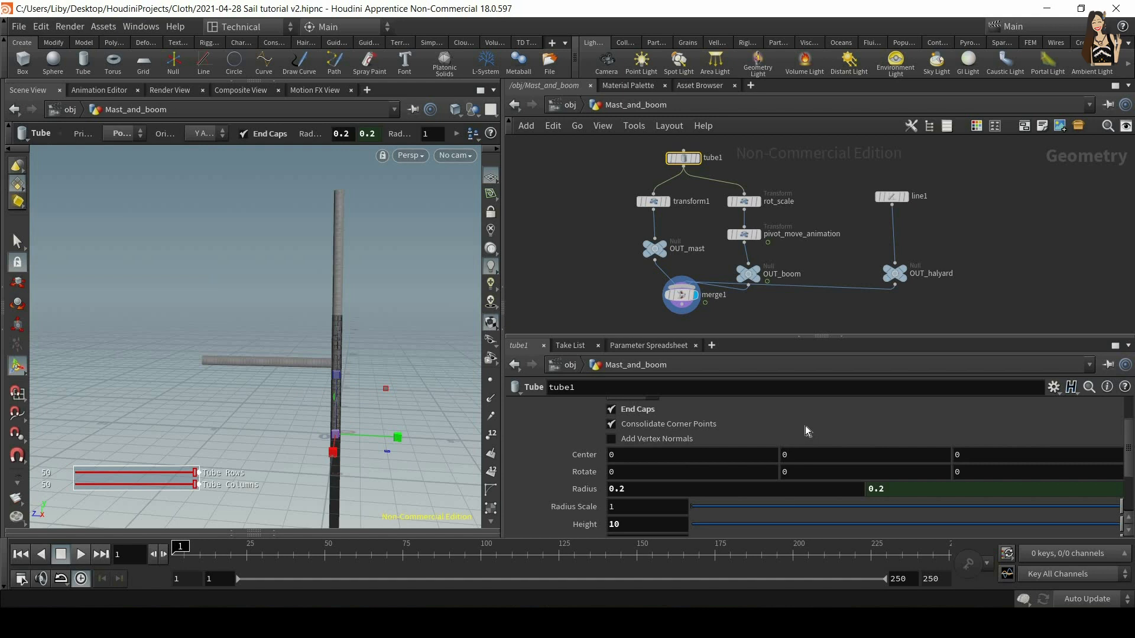
right_click(632, 525)
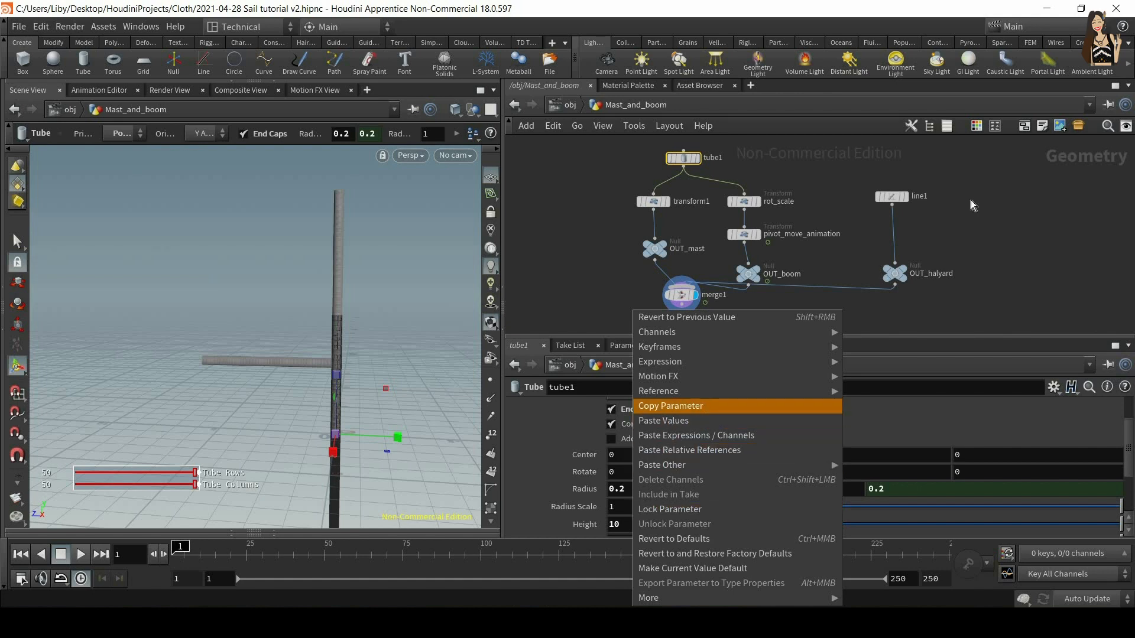
click(671, 406)
click(891, 196)
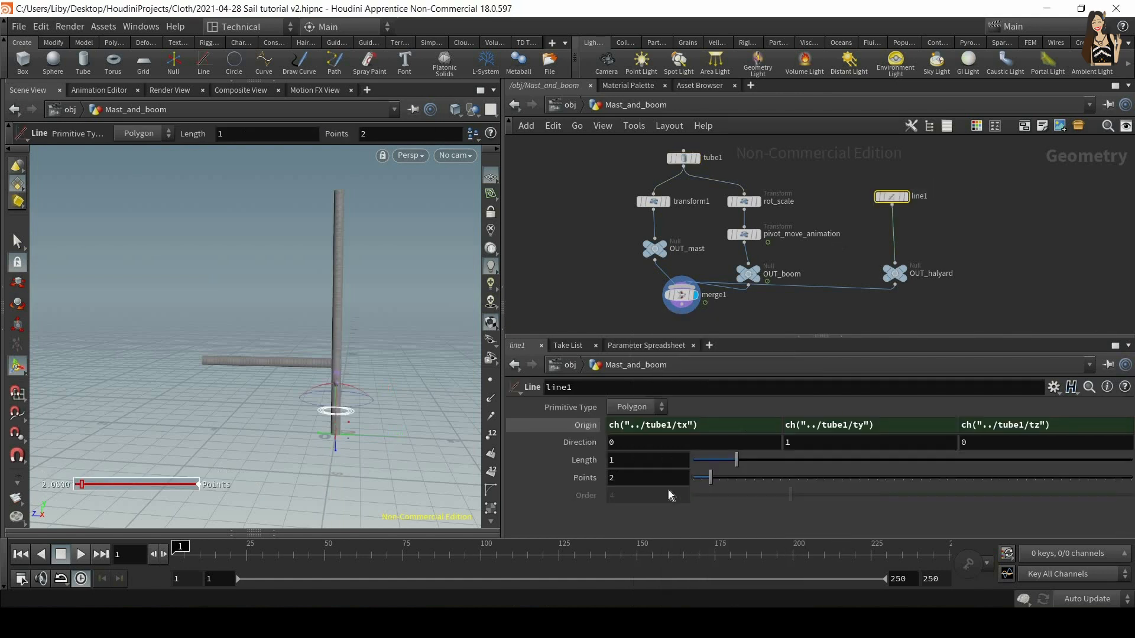
right_click(618, 460)
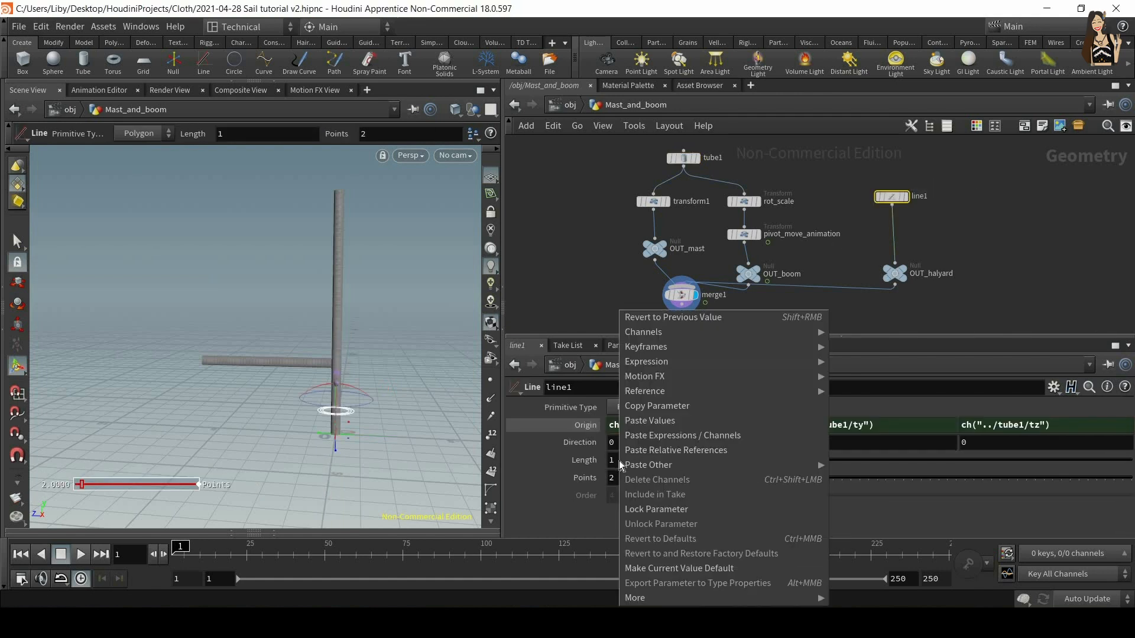
click(679, 451)
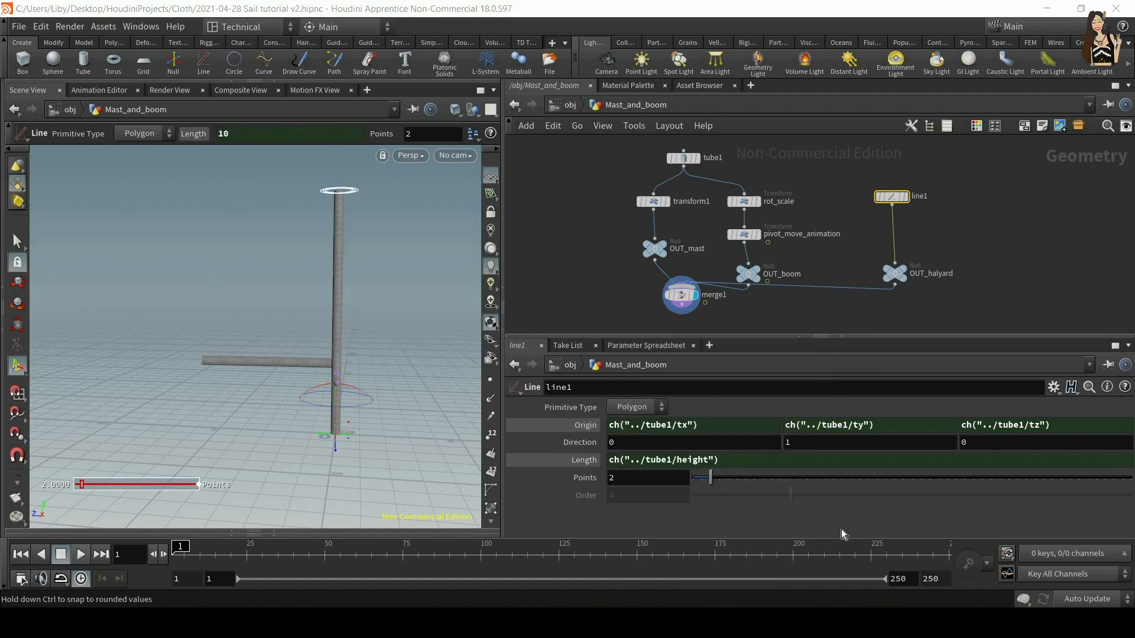
Step: Set the number of points on line1 to 12
click(627, 477)
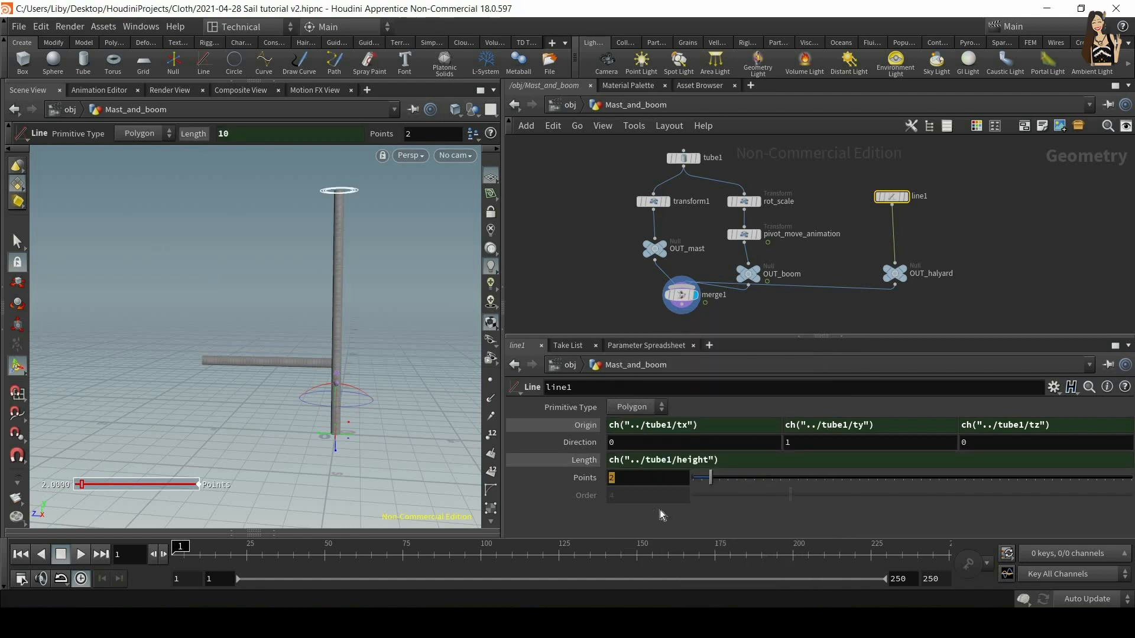
text(12)
key(Return)
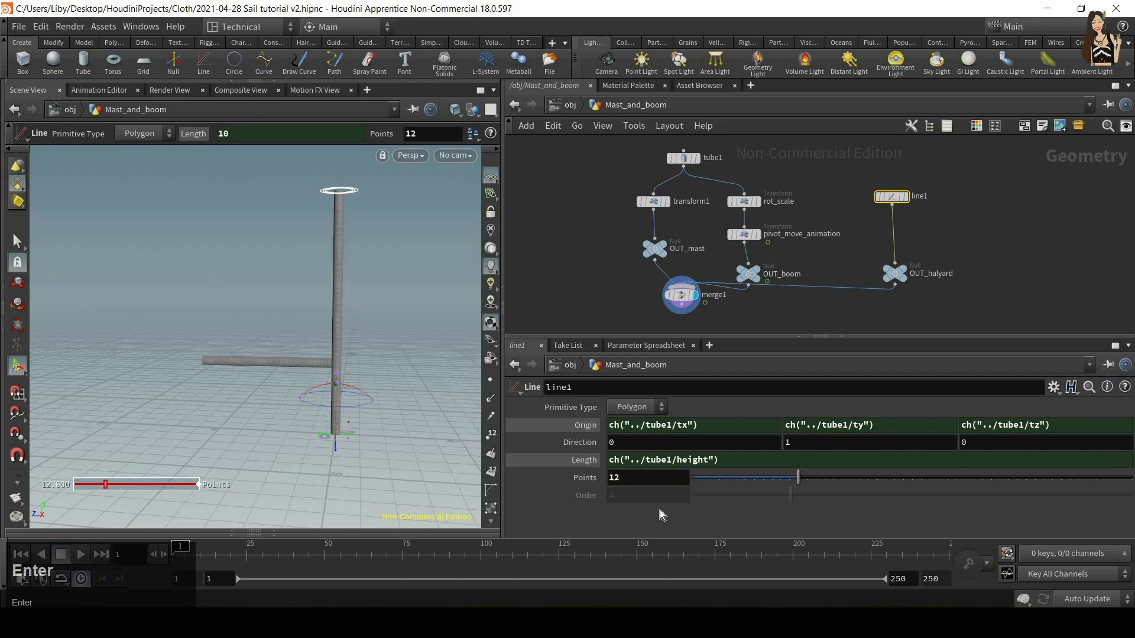
alt+right_drag(353, 267, 367, 469)
alt+middle_drag(301, 402, 347, 503)
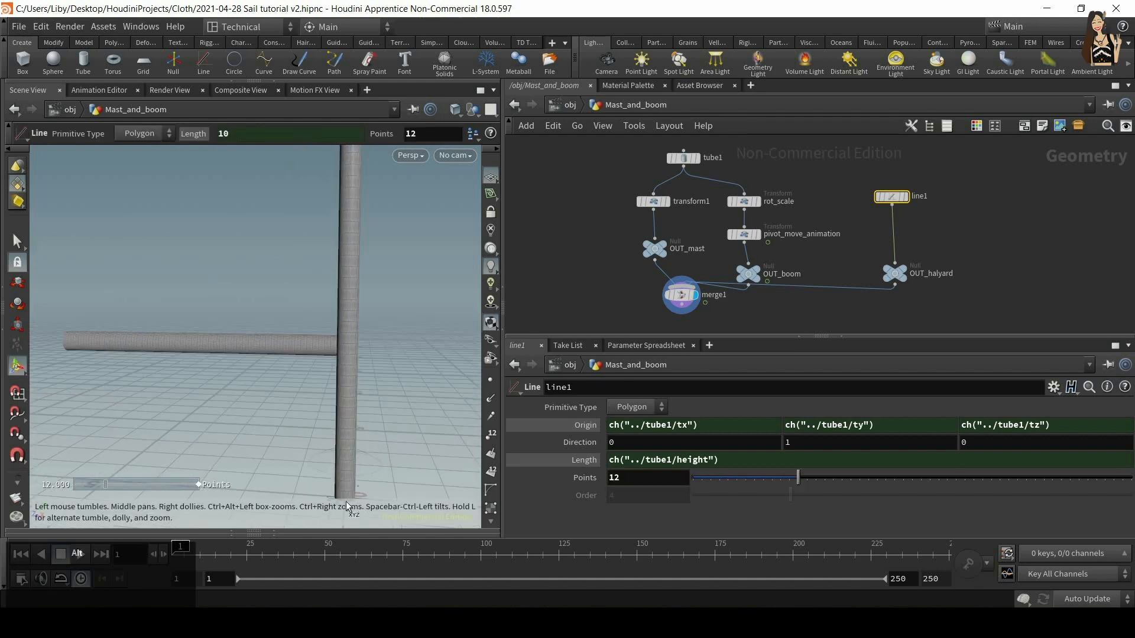
alt+drag(413, 395, 338, 463)
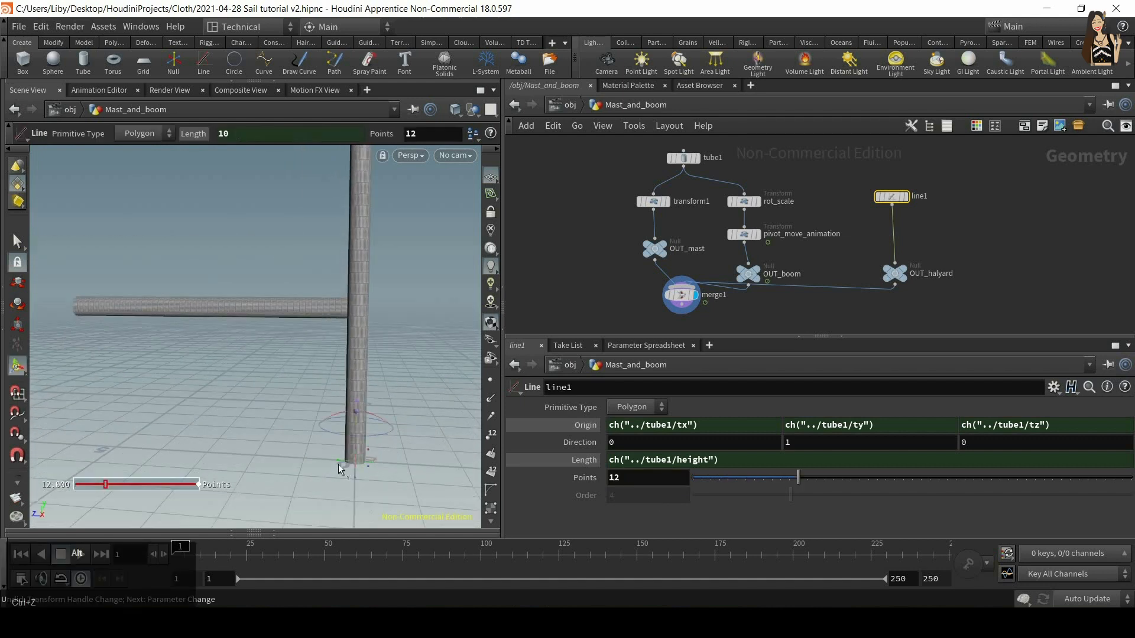
alt+middle_drag(369, 308, 355, 453)
mouse_move(355, 453)
alt+right_down()
mouse_move(339, 225)
mouse_move(336, 440)
alt+right_up()
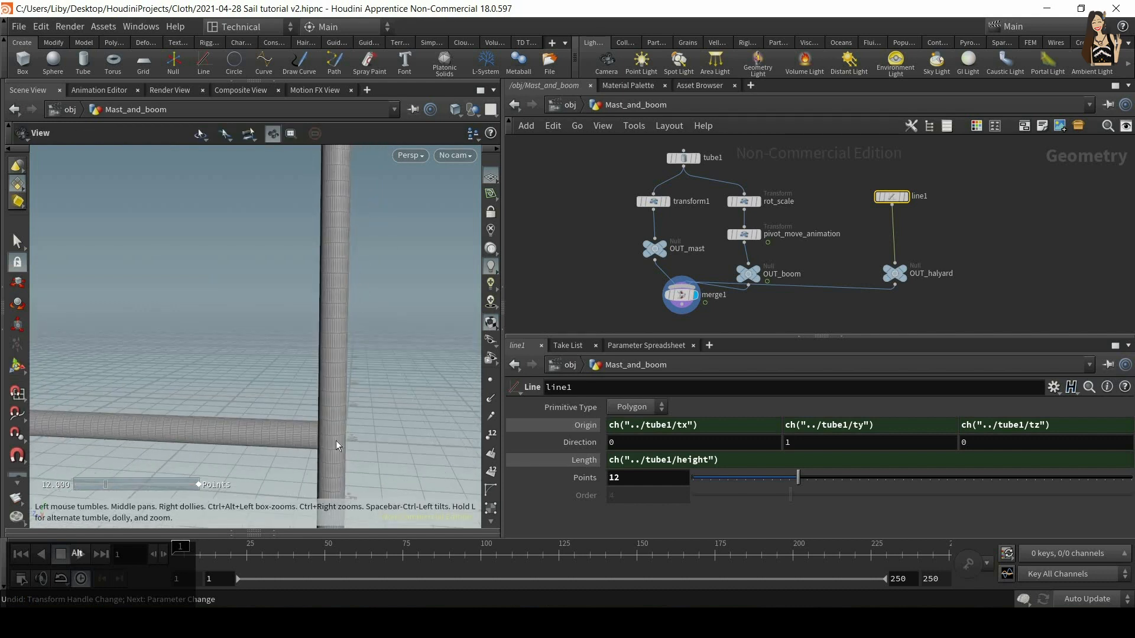
alt+right_drag(393, 393, 349, 195)
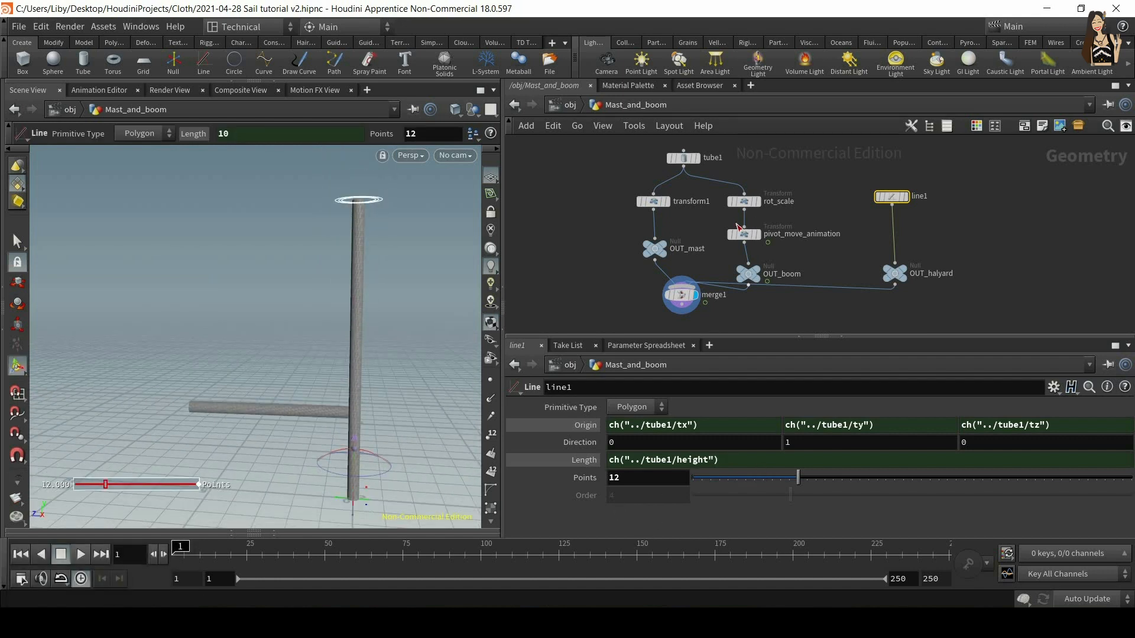
Step: Copy the Translate Y parameter of the pivot_move_animation node
click(738, 232)
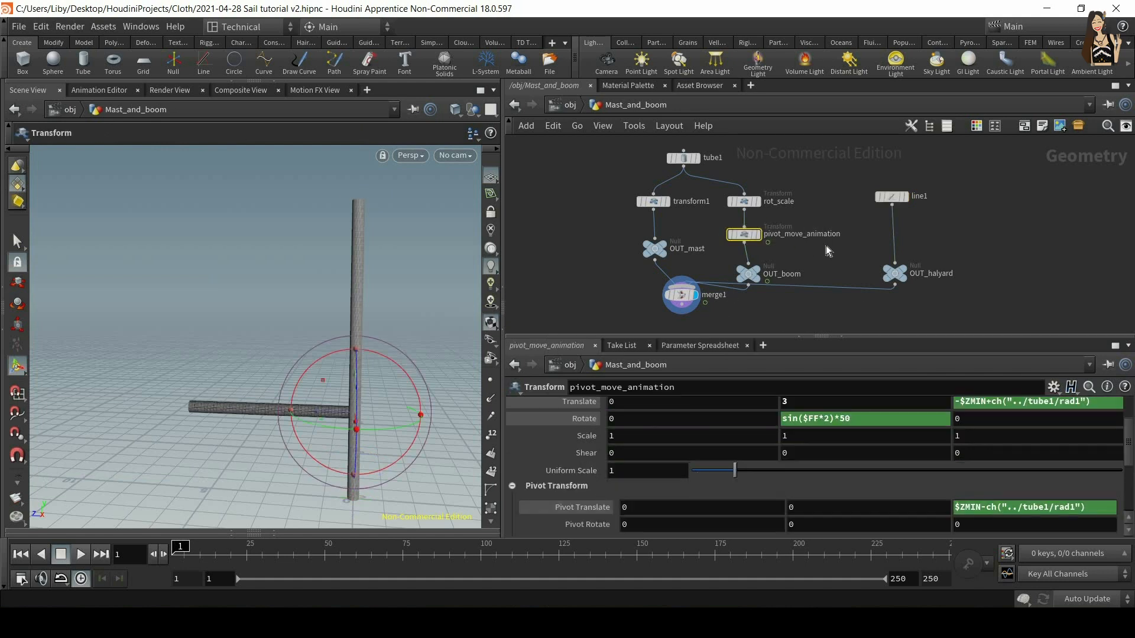
alt+scroll(372, 357, up, 3)
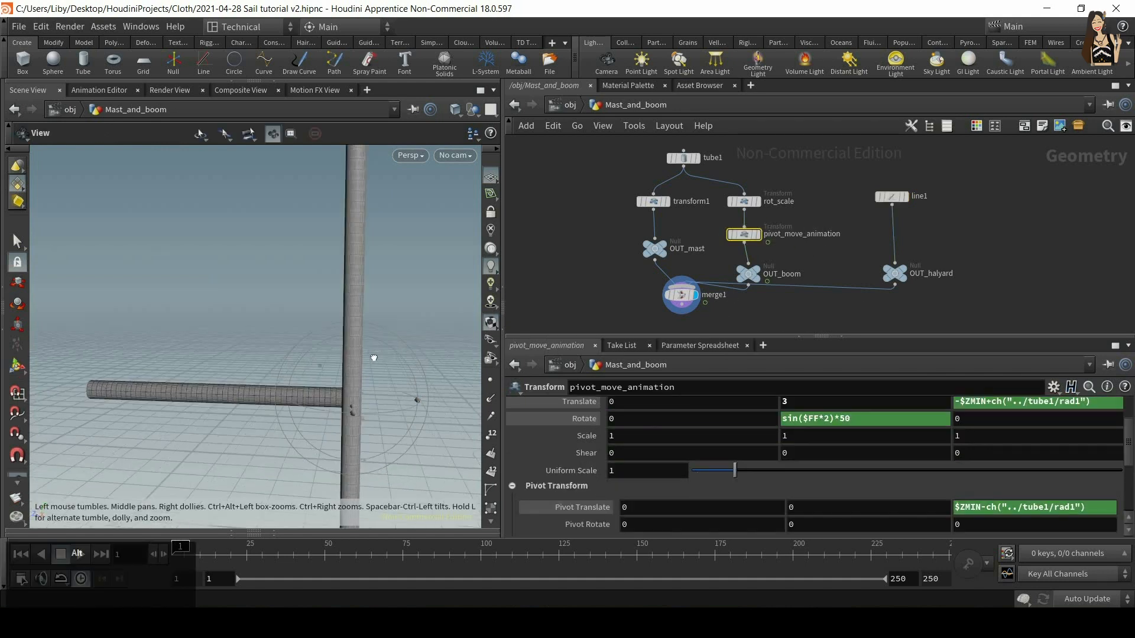
alt+drag(374, 358, 362, 404)
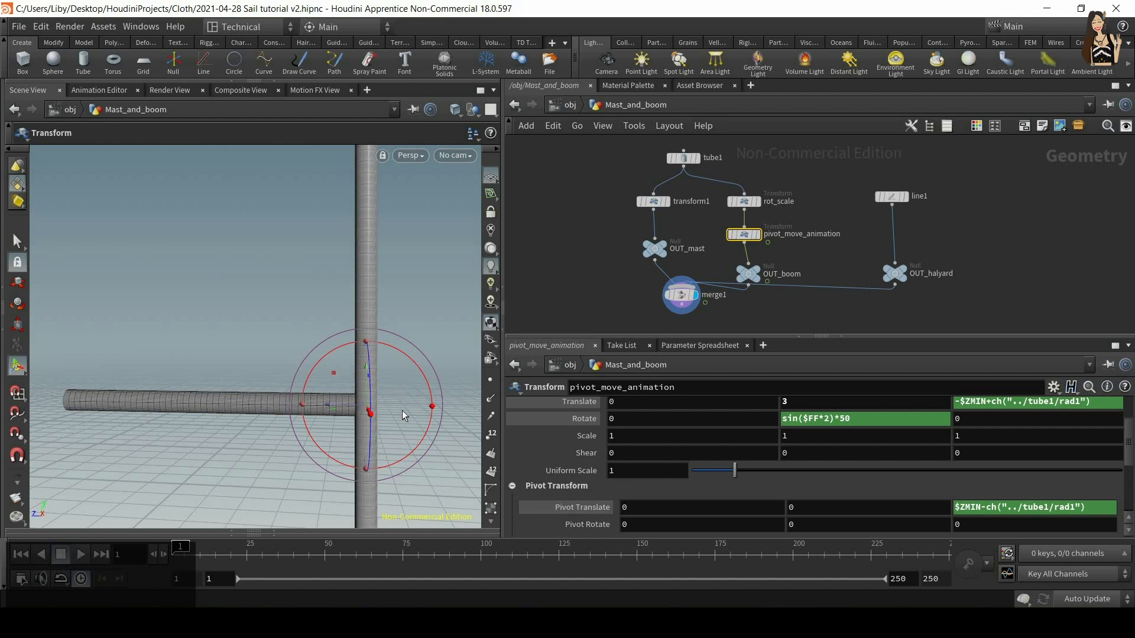
scroll(793, 418, up, 1)
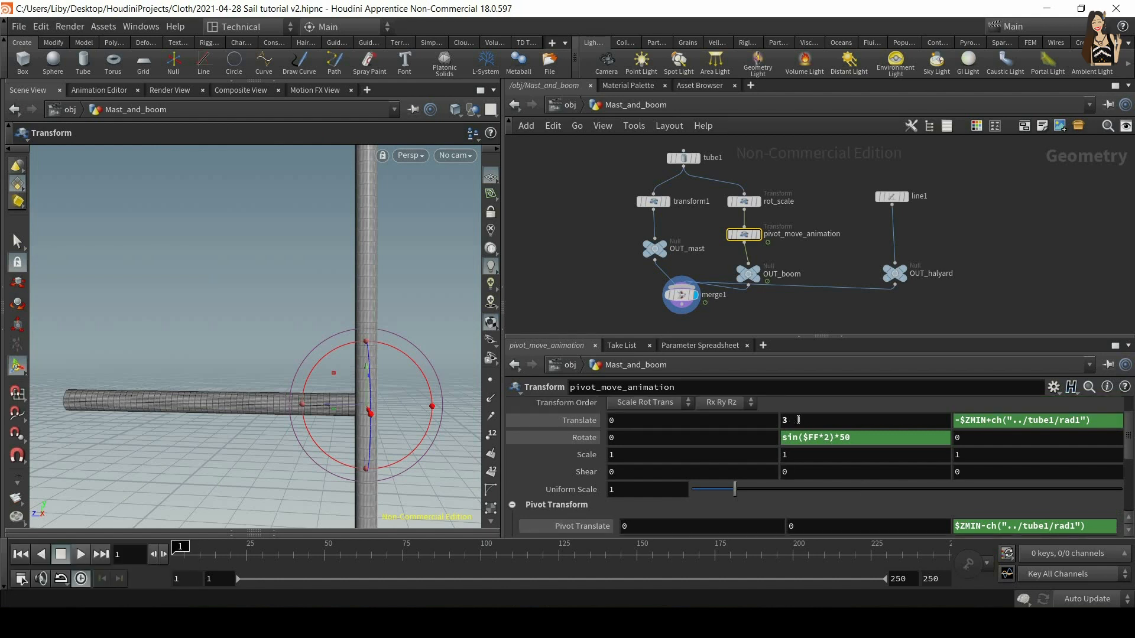
right_click(790, 419)
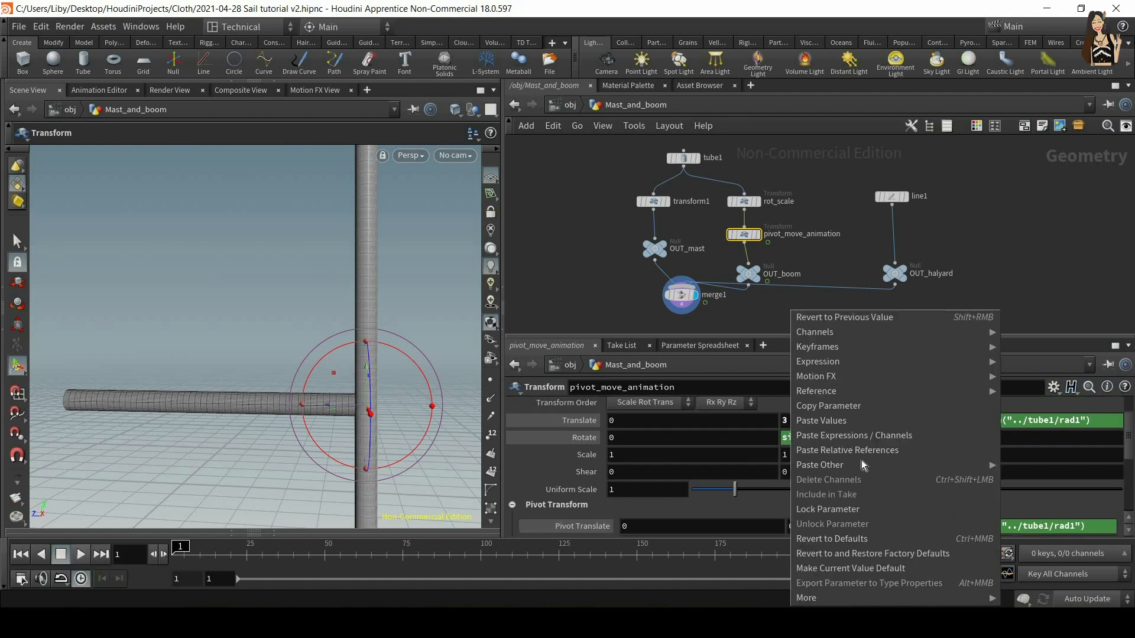
click(857, 406)
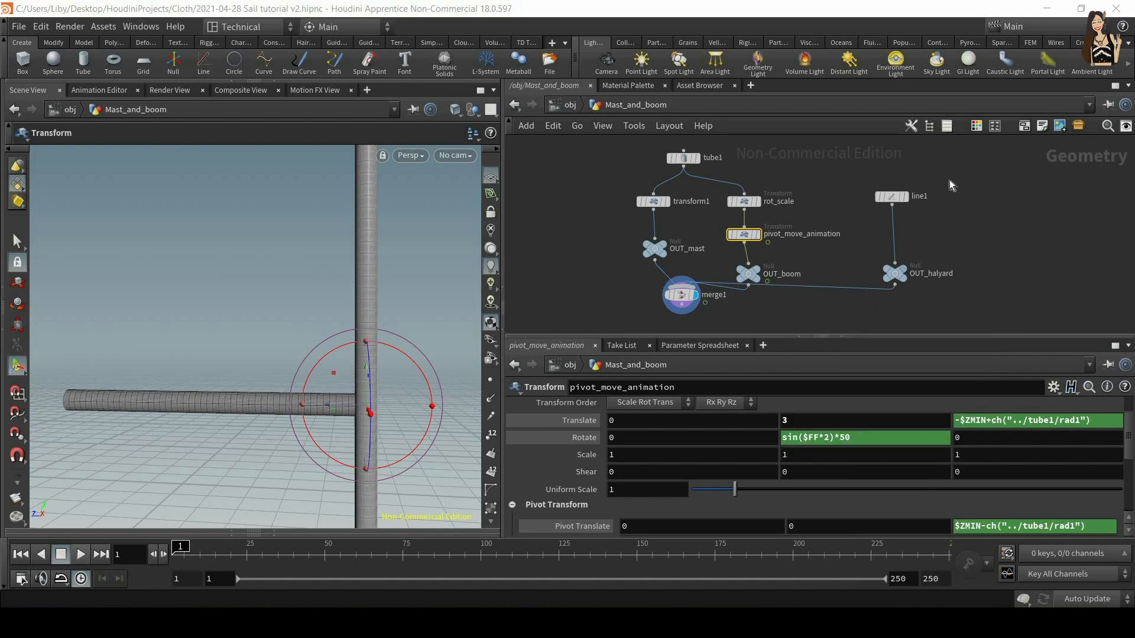
Step: Subtract the copied parameter as a relative reference in line1's Length, giving ch("../tube1/height")-ch("../pivot_move_animation/ty")
click(892, 196)
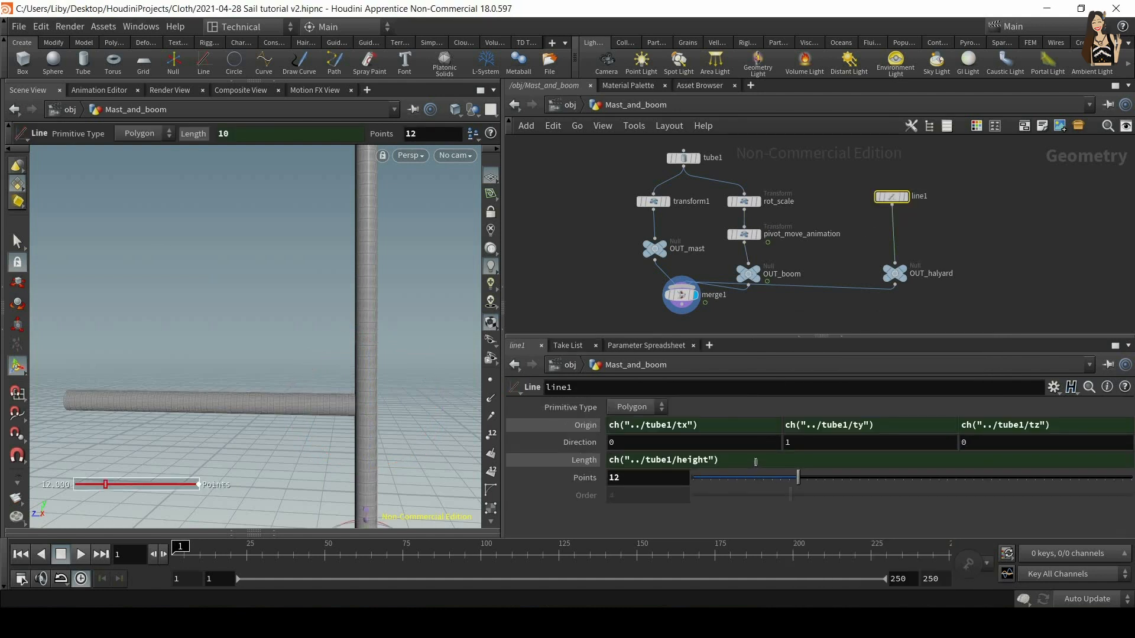
click(757, 461)
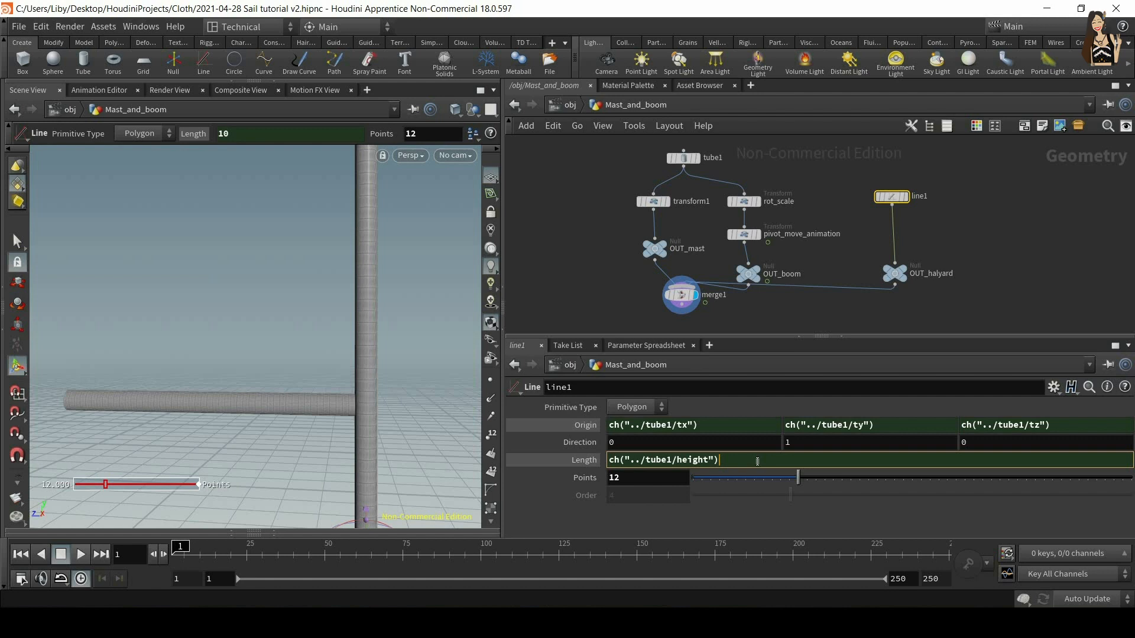
text(-)
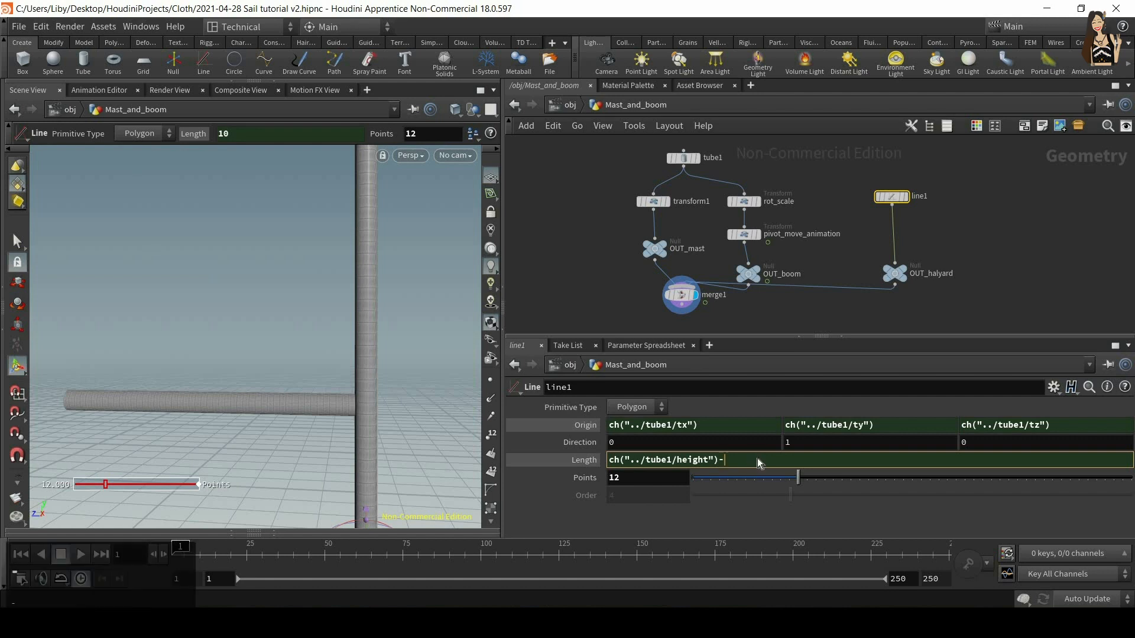
right_click(757, 462)
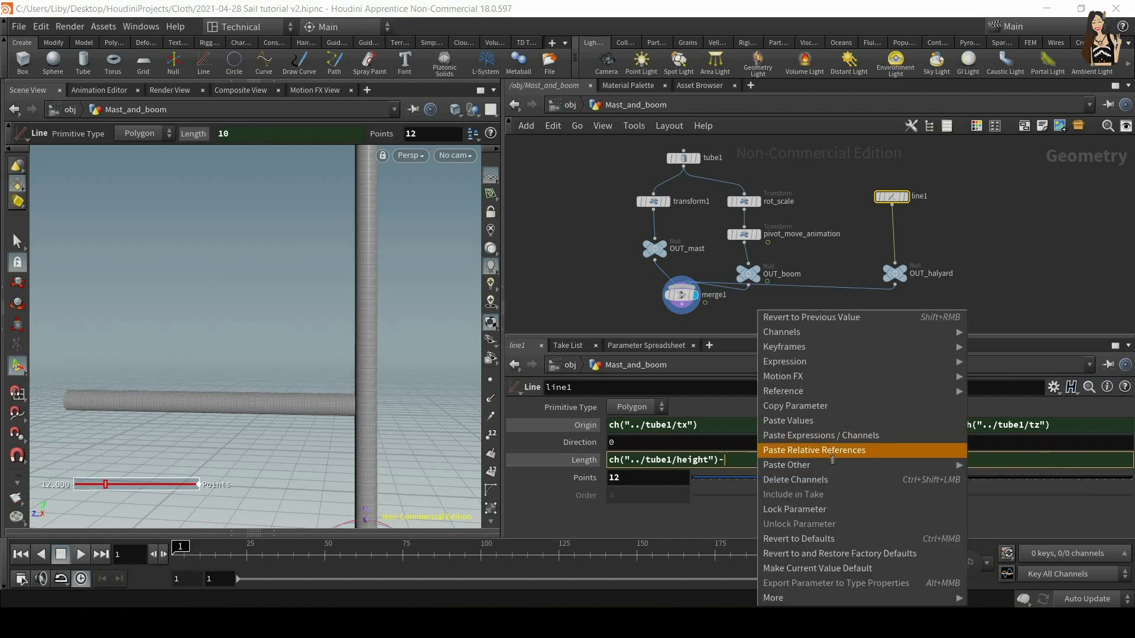
click(833, 451)
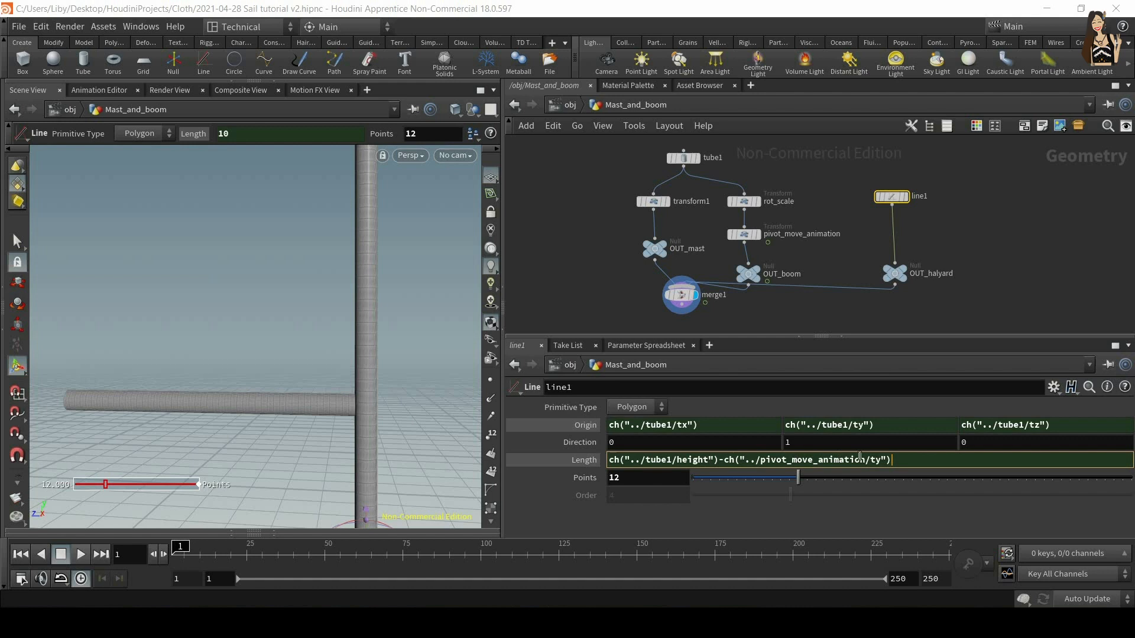
key(Return)
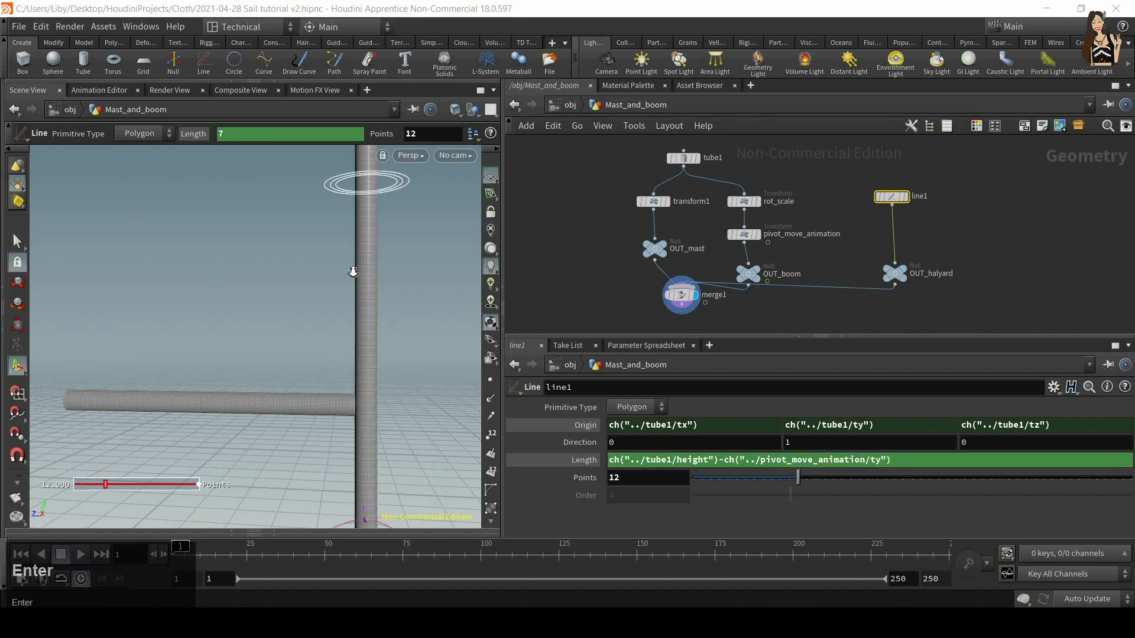
Step: Insert a Color node between line1 and OUT_halyard
scroll(363, 404, down, 6)
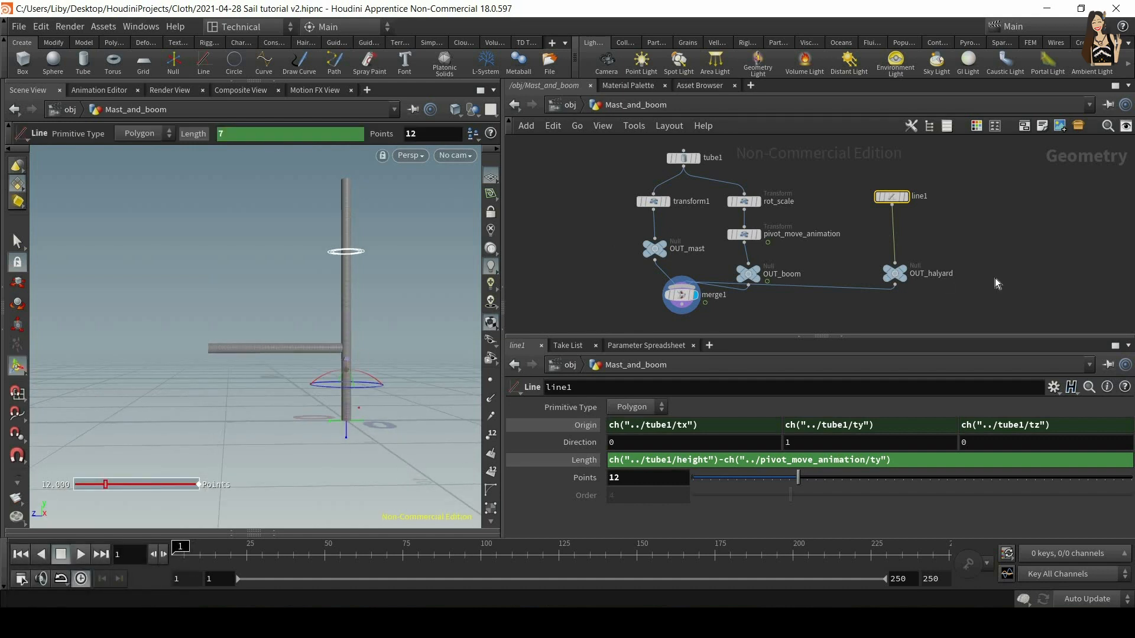
key(Tab)
text(color)
key(Return)
click(916, 272)
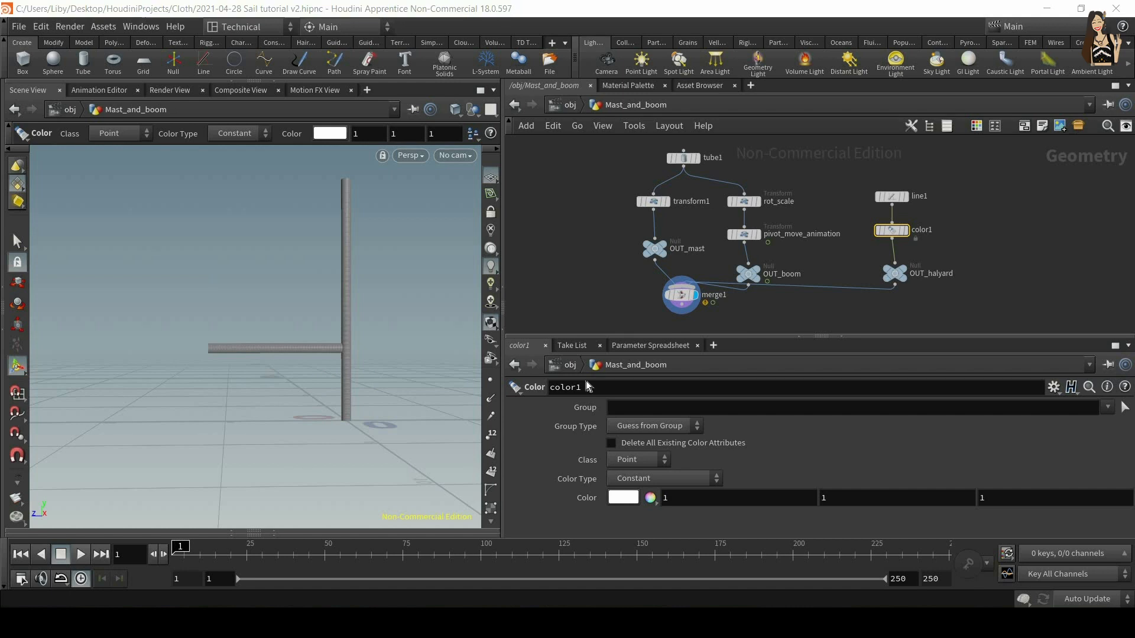
Step: Set the color of color1 to red (1, 0, 0)
click(623, 497)
click(569, 345)
click(830, 300)
Step: Switch the scene view's shading to Wireframe to see the line inside the mast
alt+right_drag(400, 195, 384, 236)
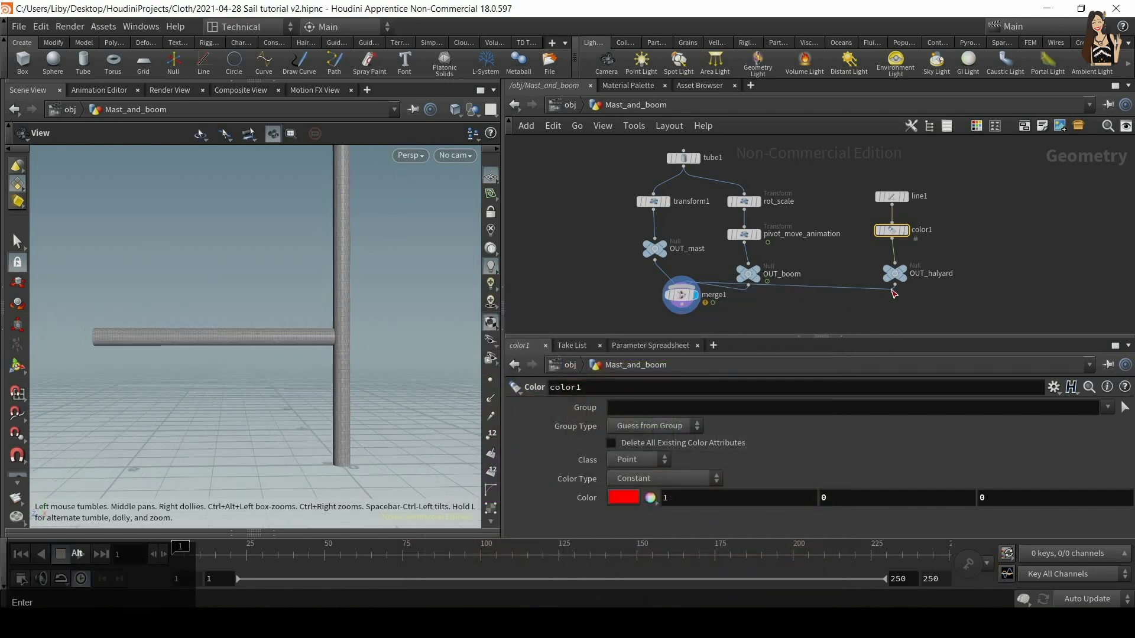
click(455, 111)
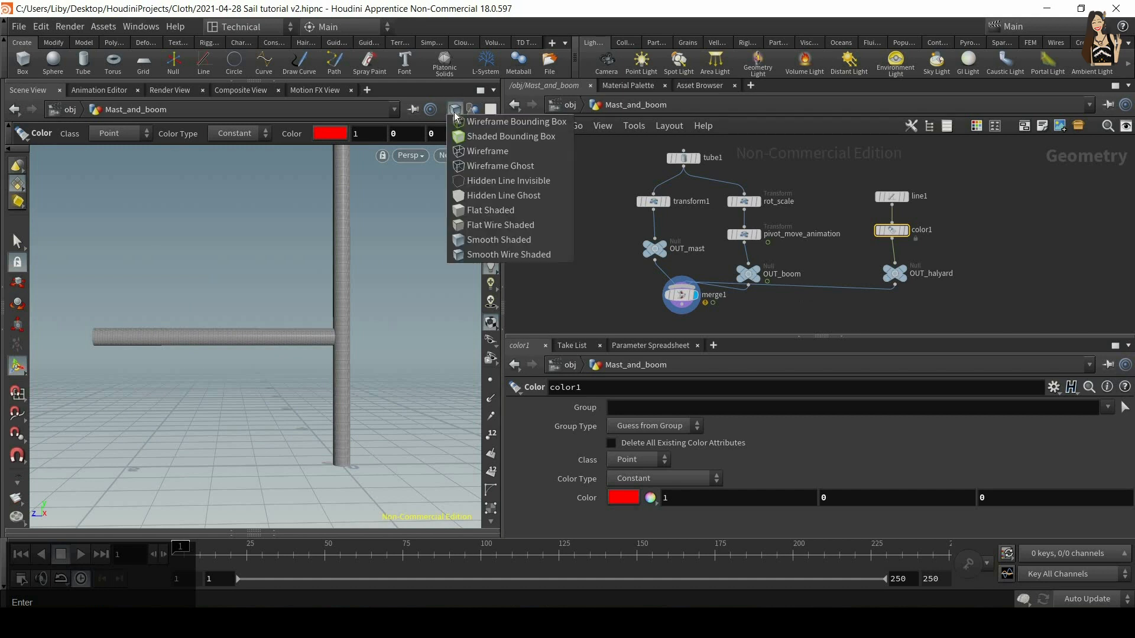
click(492, 155)
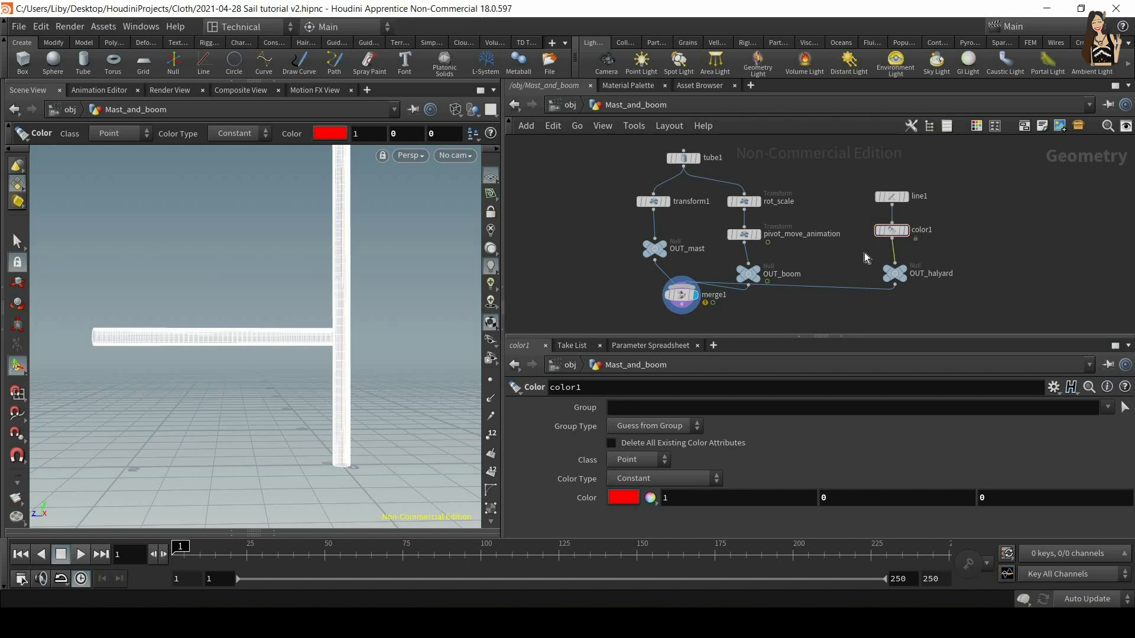
Step: Insert a Transform node between color1 and OUT_halyard and name it align_with_the_boom
key(Tab)
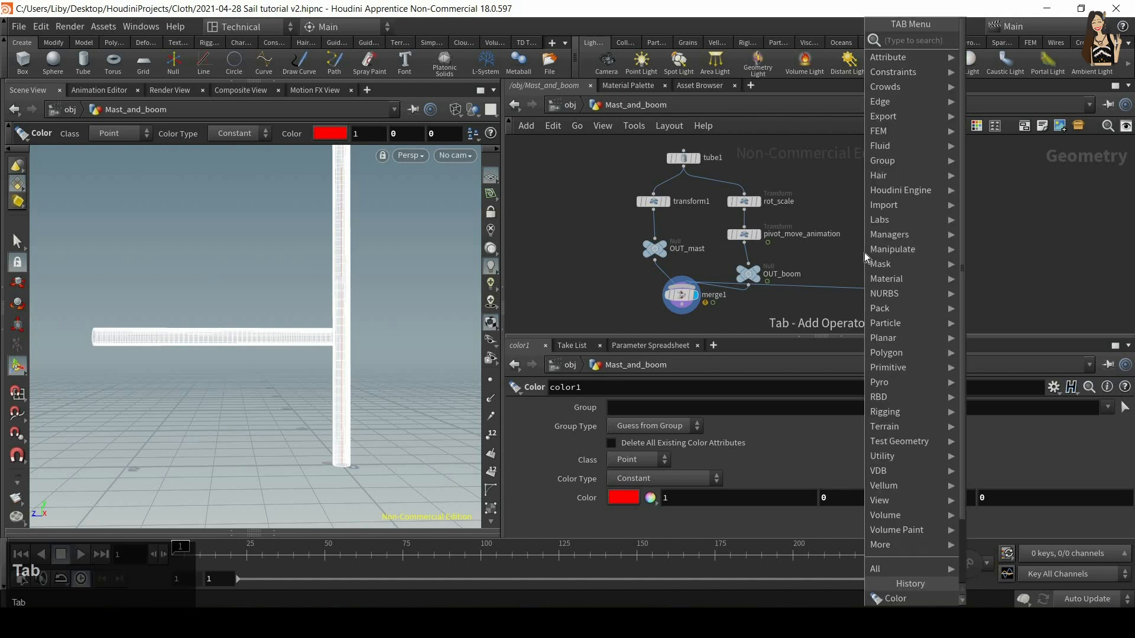
text(tran)
key(Return)
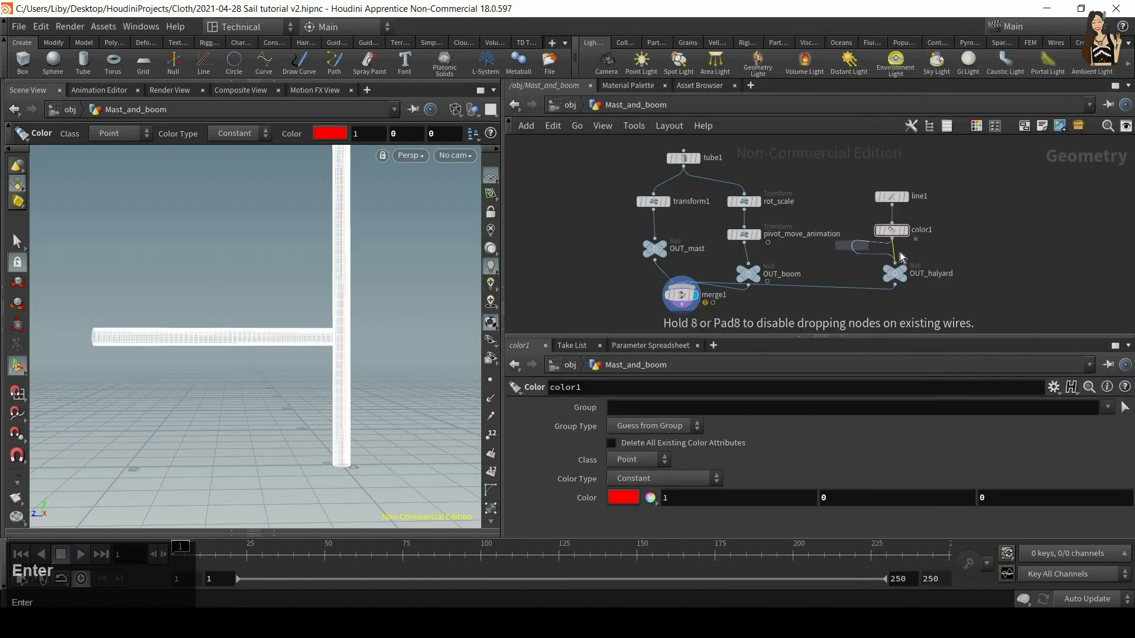
click(961, 285)
double_click(953, 263)
text(align)
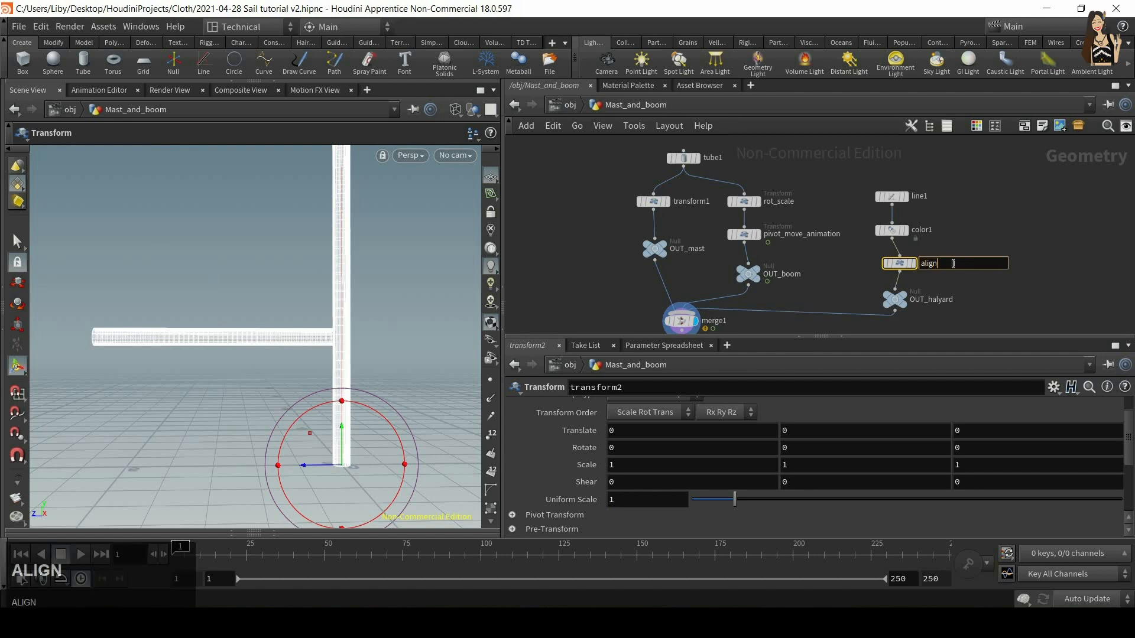
text(_with_the_boom)
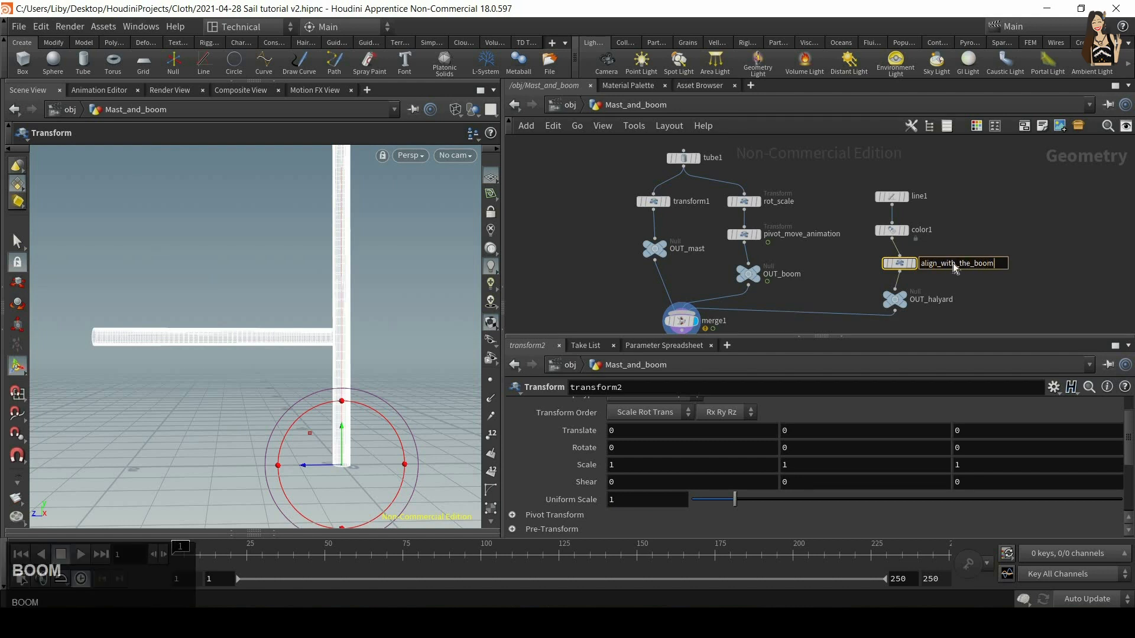
key(Return)
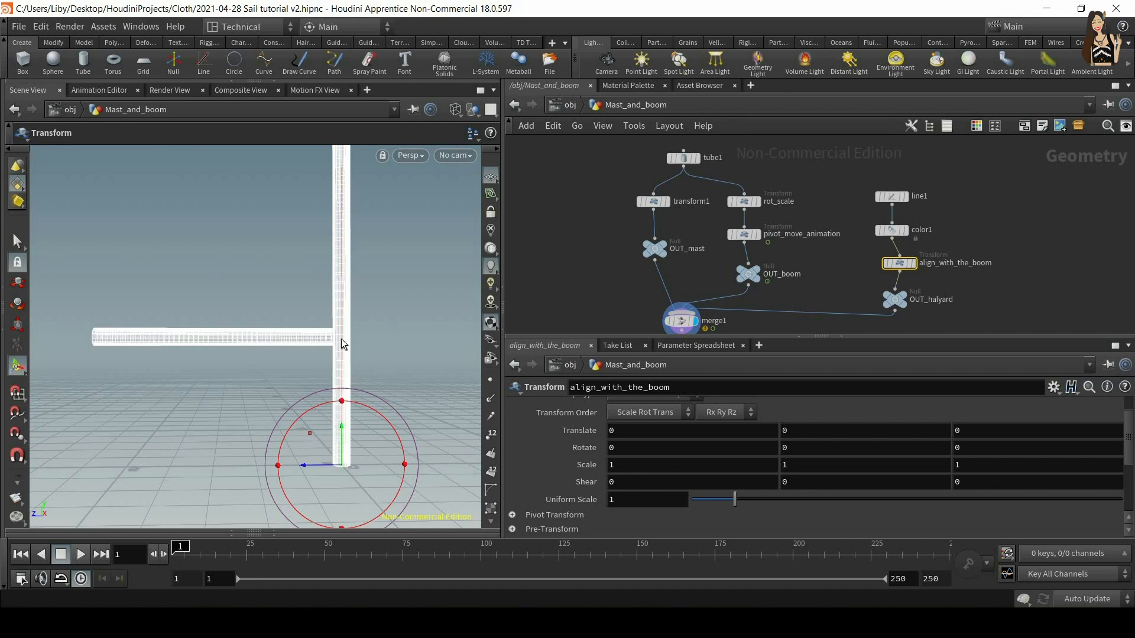
Step: Link align_with_the_boom's Translate Y to pivot_move_animation's Translate Y as a relative reference
click(775, 245)
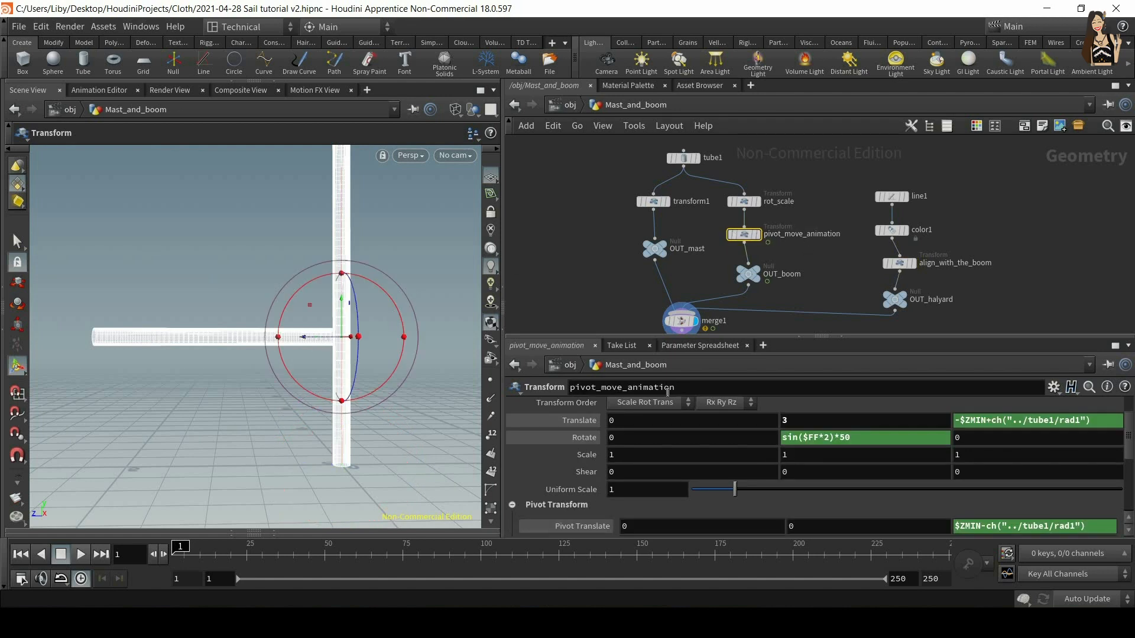
right_click(795, 422)
click(828, 403)
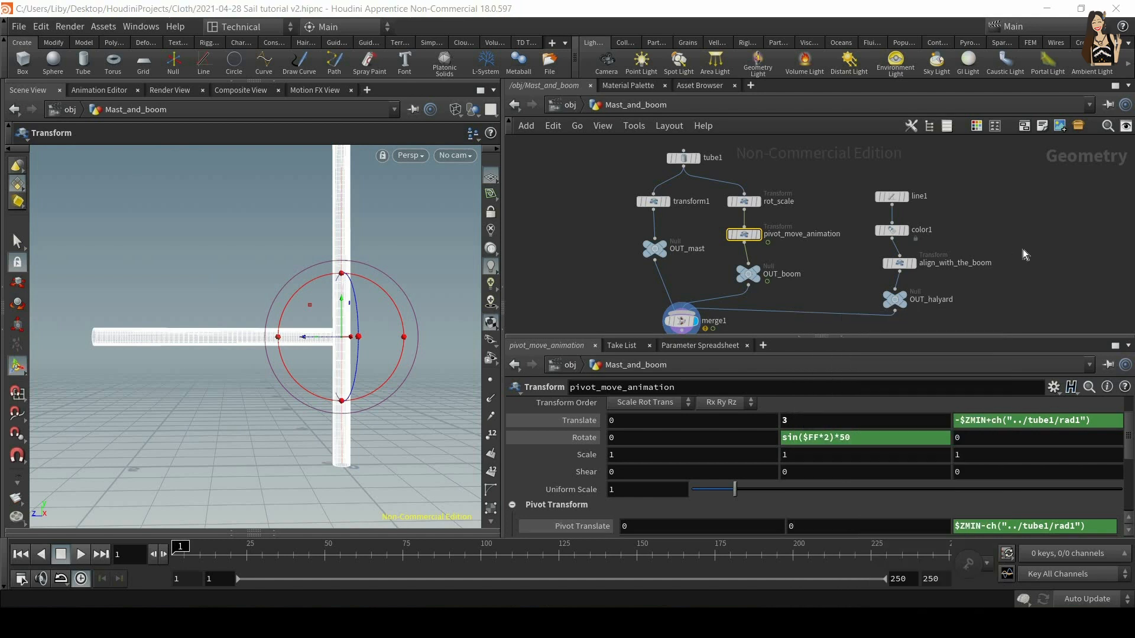
click(899, 263)
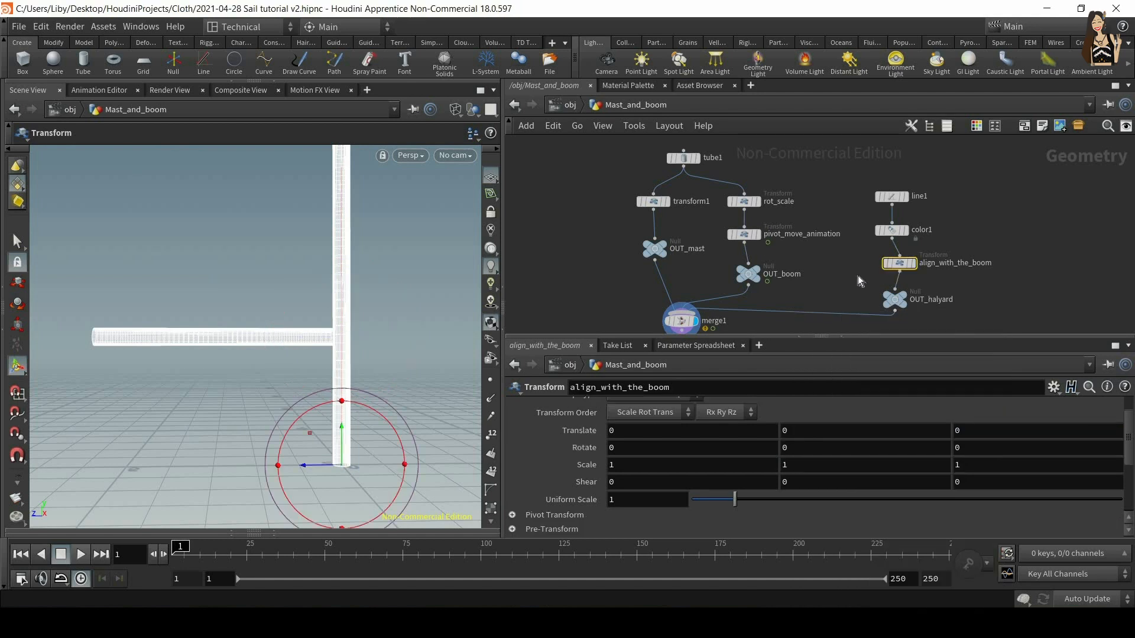
right_click(792, 429)
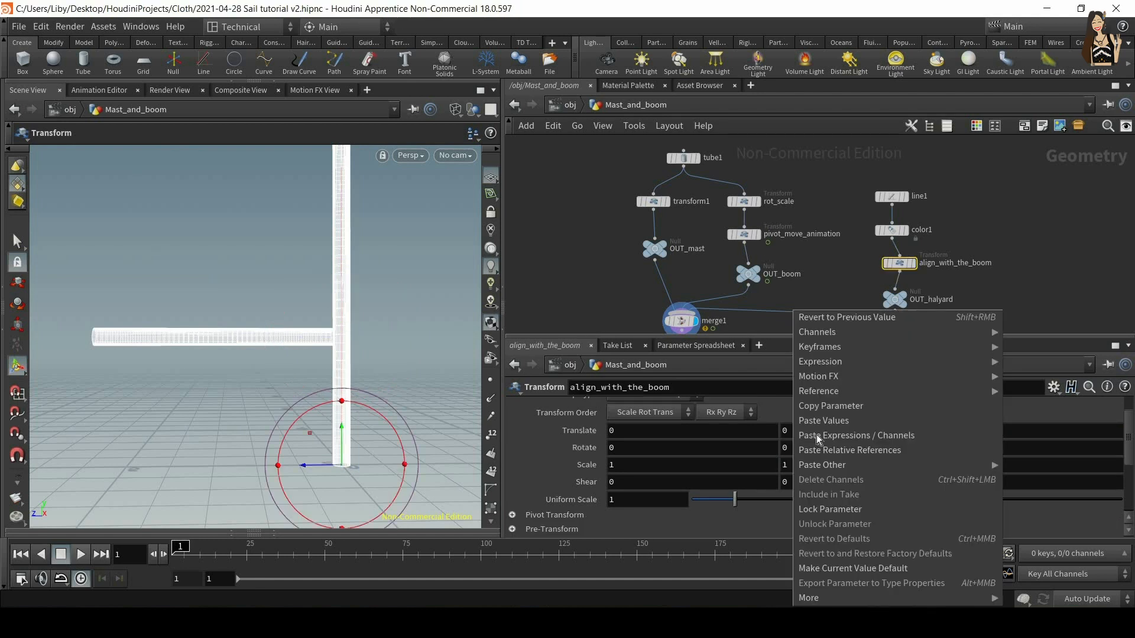
click(844, 451)
key(Return)
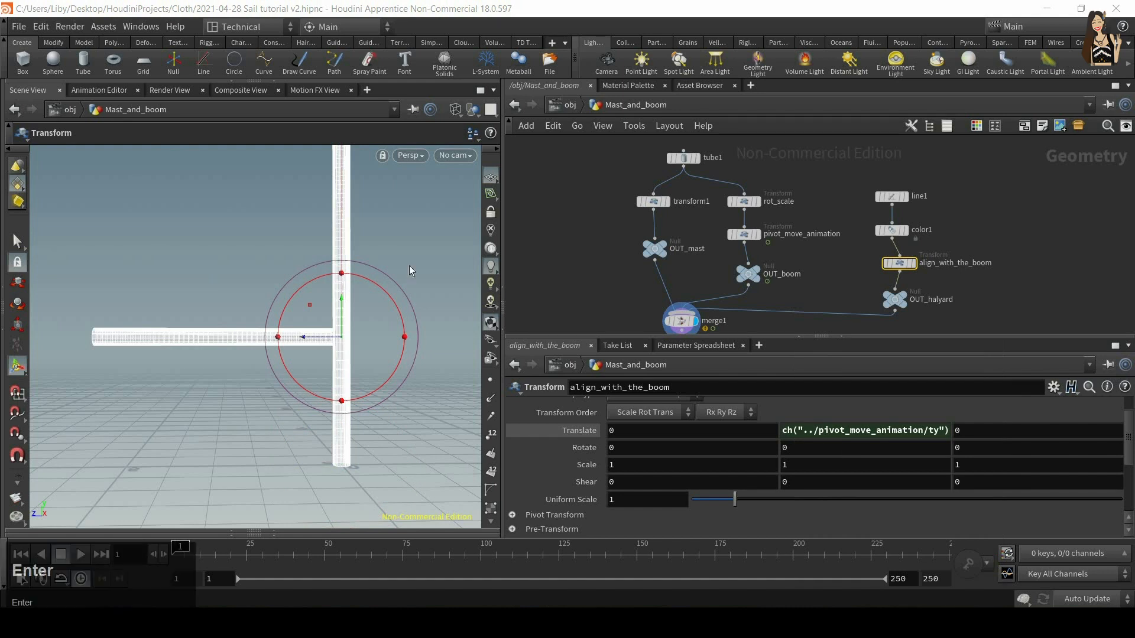
Step: Add tube1's first radius as a relative reference to align_with_the_boom's Translate Y, giving ch("../pivot_move_animation/ty")+ch("../tube1/rad1")
alt+drag(410, 270, 412, 334)
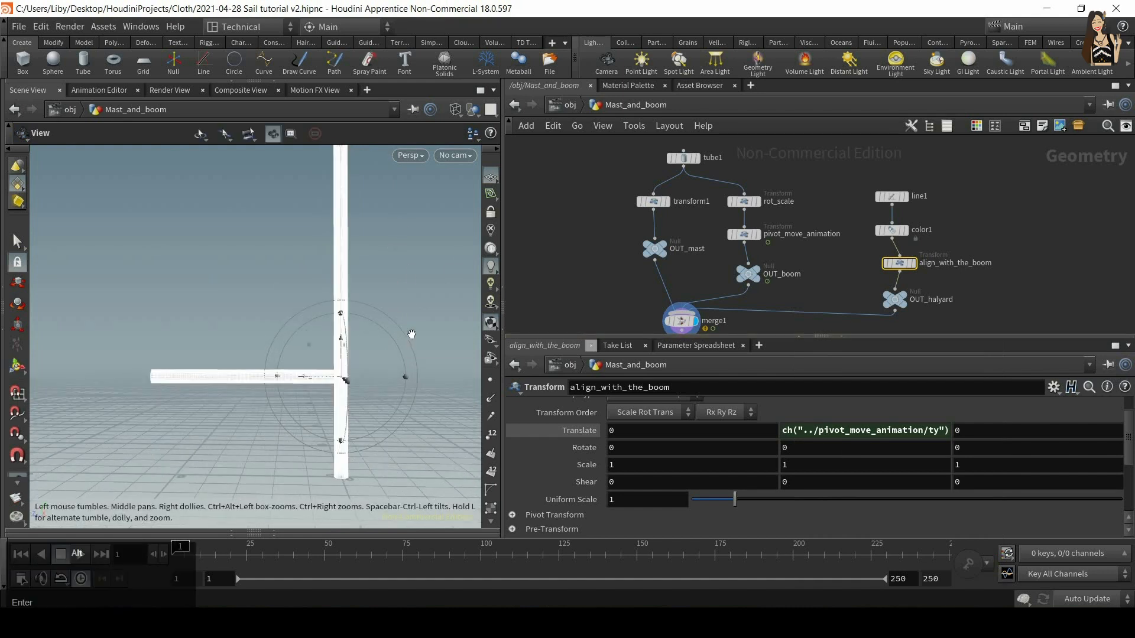
scroll(352, 390, up, 5)
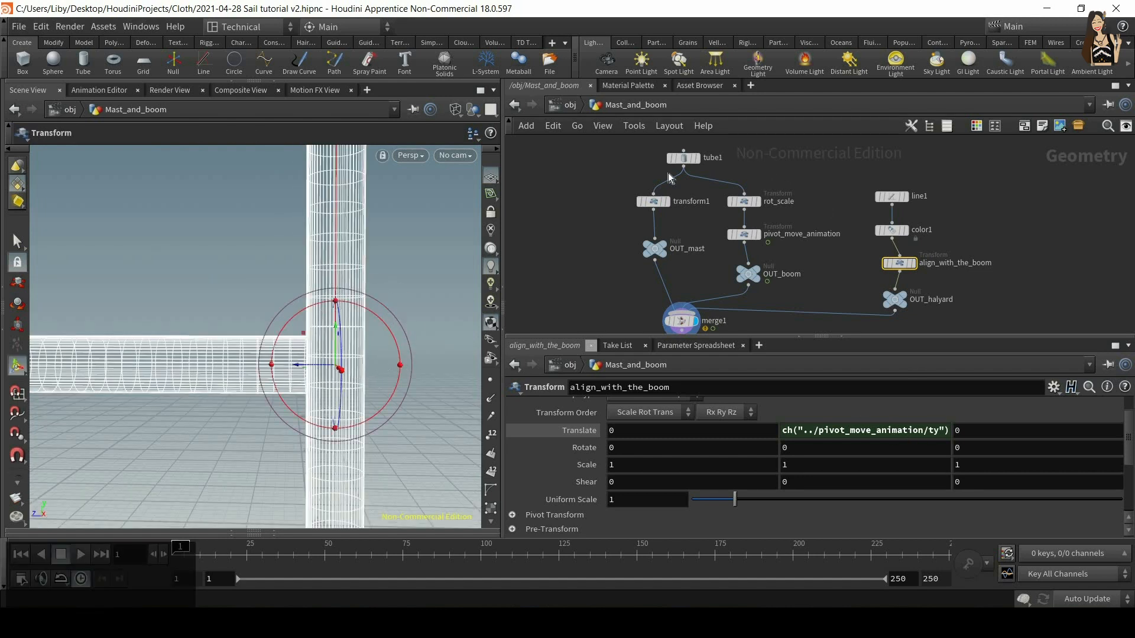
click(683, 157)
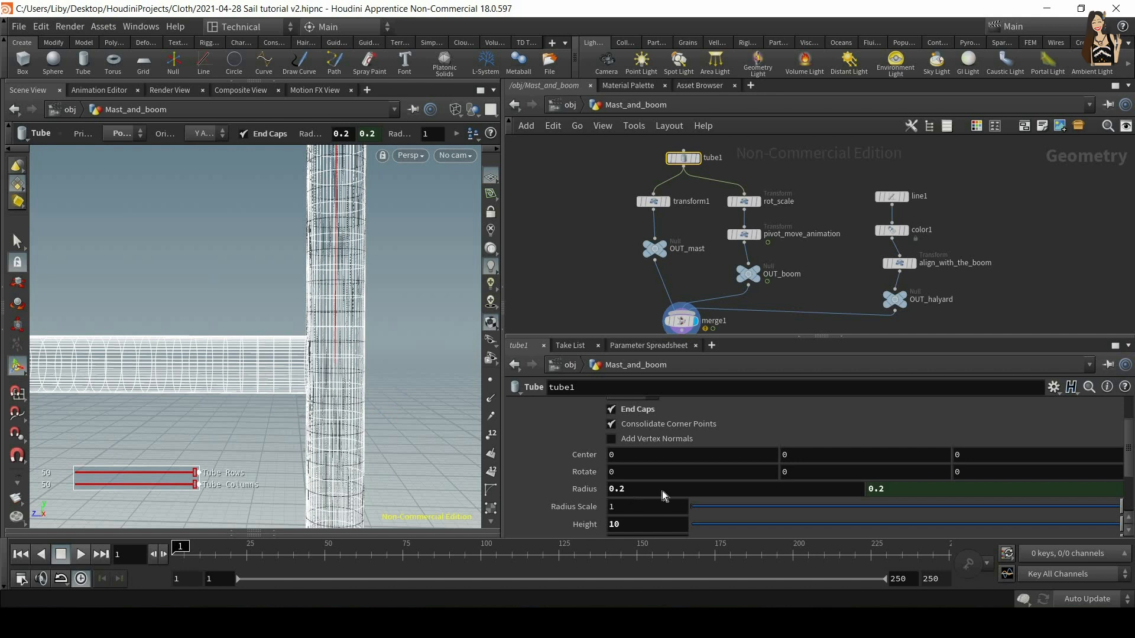
right_click(662, 490)
click(668, 406)
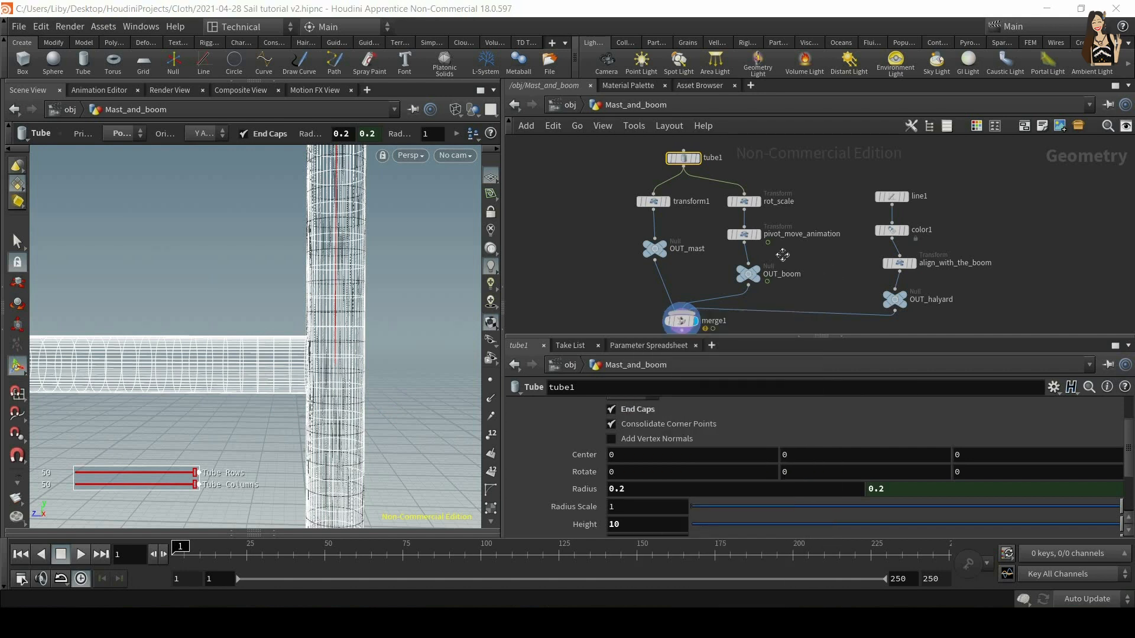
middle_drag(783, 255, 736, 226)
click(845, 222)
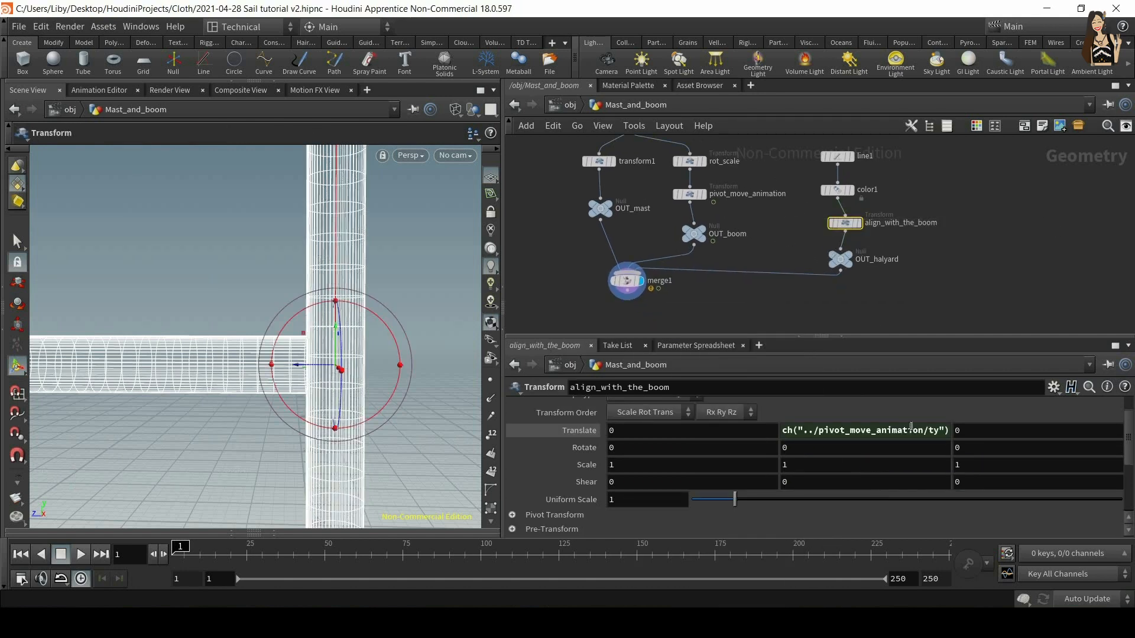
click(936, 430)
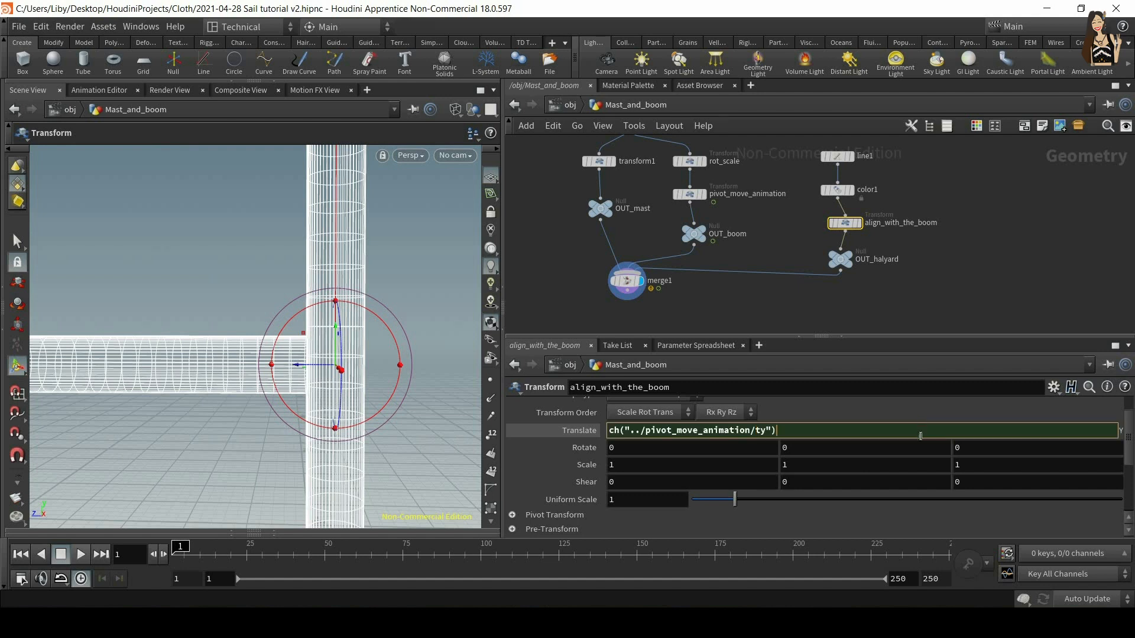
right_click(813, 429)
click(785, 430)
text(+)
right_click(795, 434)
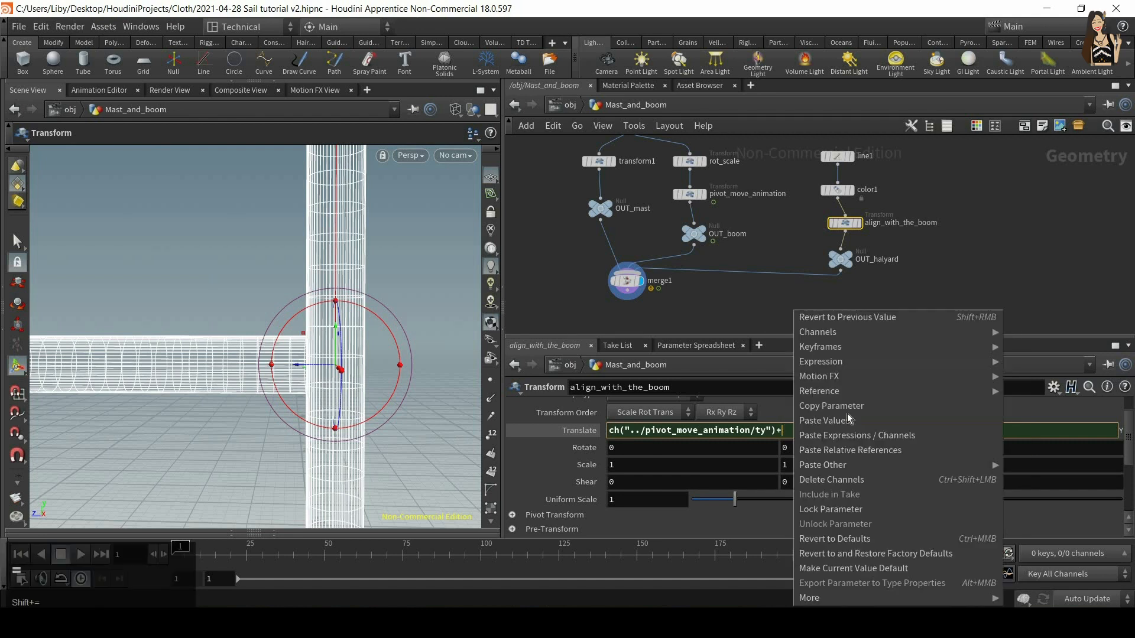
click(852, 444)
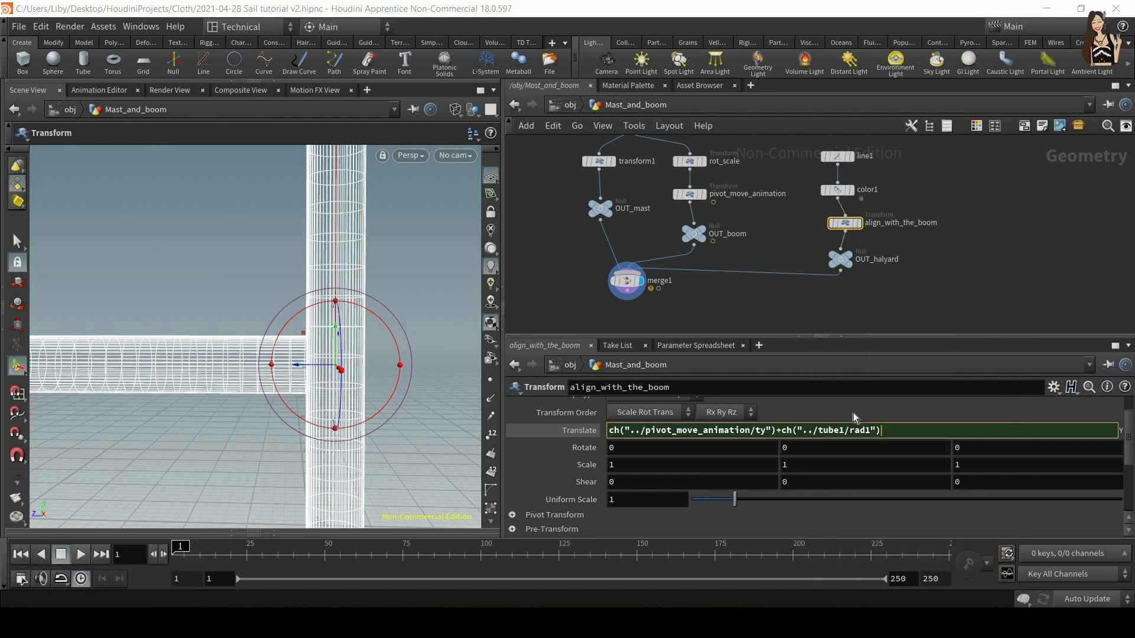
key(Return)
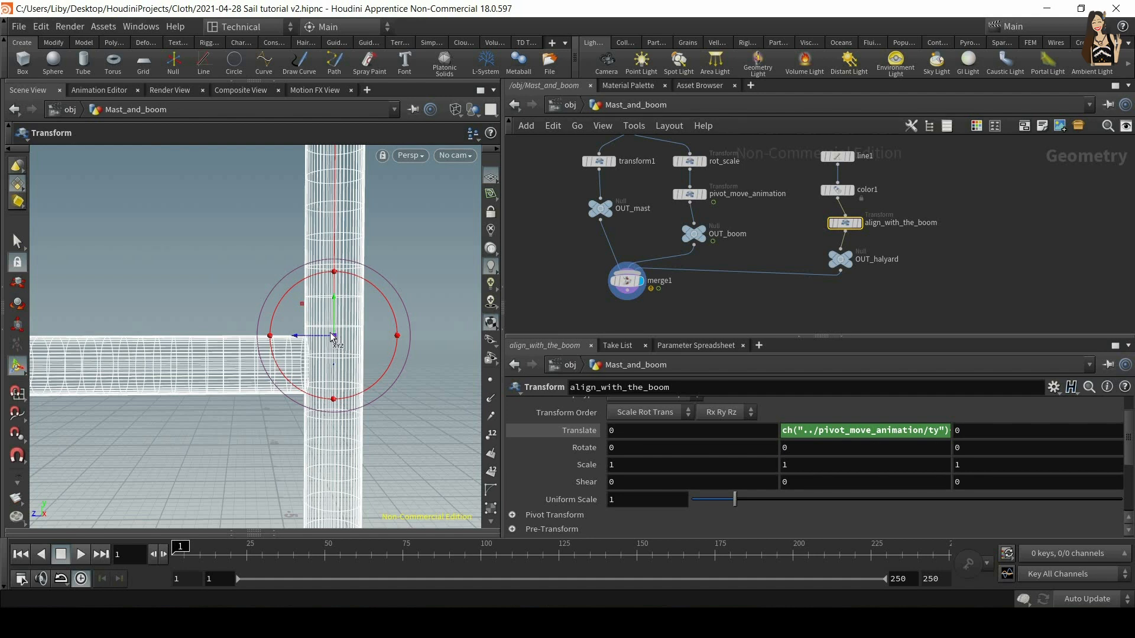
Step: Copy the ch("../tube1/rad1") term from align_with_the_boom's Translate Y expression into its Translate Z
middle_drag(914, 293, 899, 332)
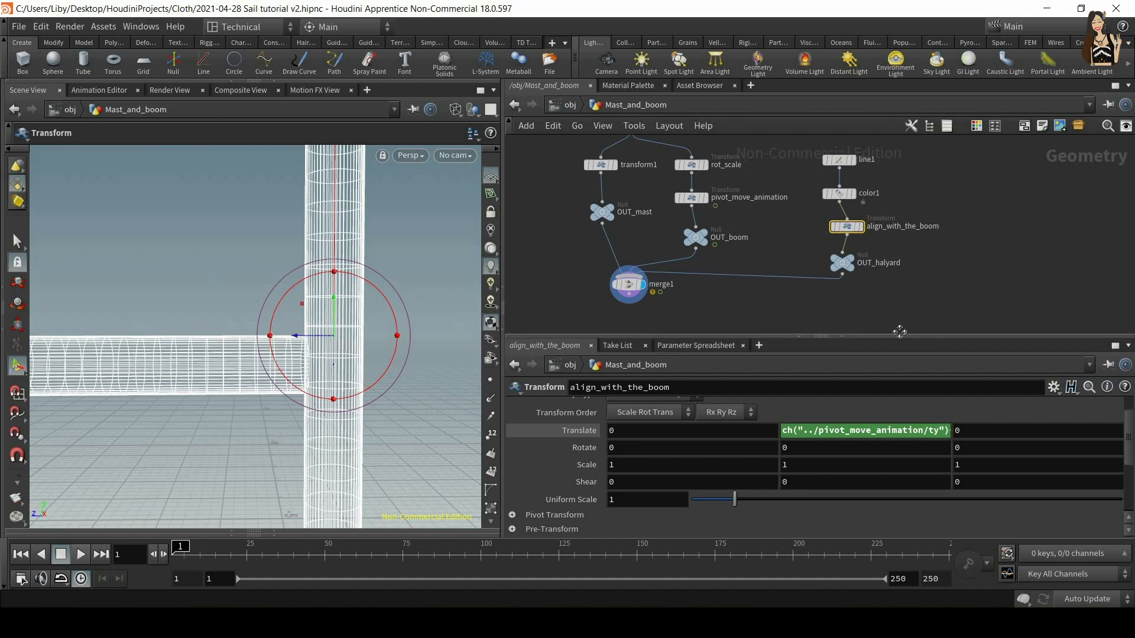
click(898, 431)
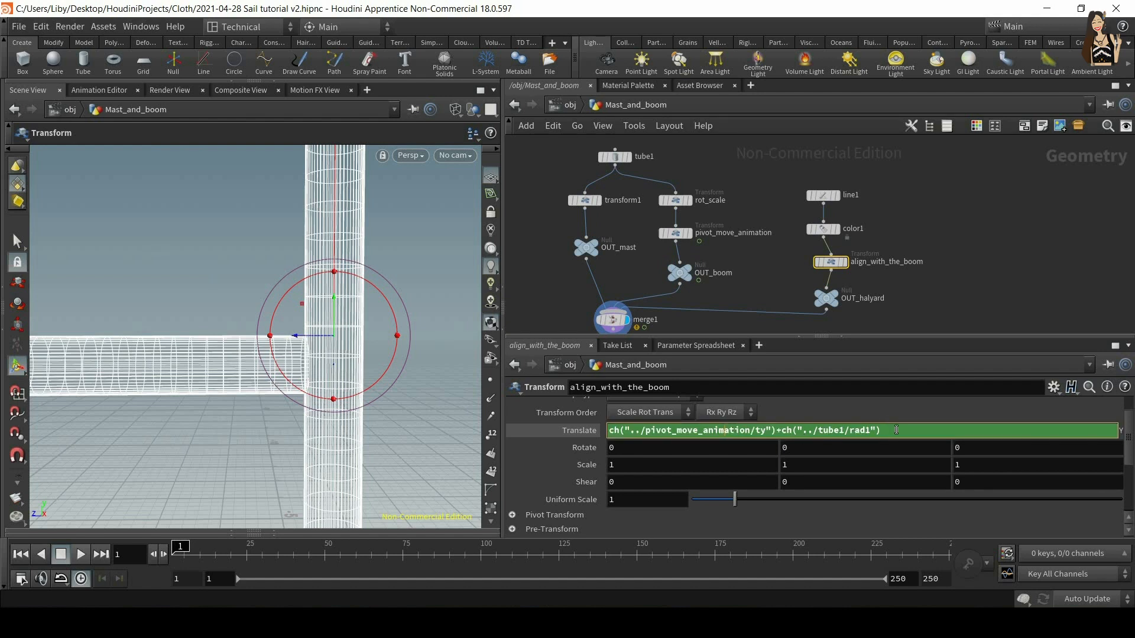
key(shift+Left)
key(shift+Left)
key(shift+Left)
key(shift+Left)
key(shift+Left)
key(shift+Left)
key(shift+Left)
key(shift+Left)
key(shift+Left)
key(shift+Left)
key(shift+Left)
key(shift+Left)
key(shift+Left)
key(shift+Left)
key(shift+Left)
key(shift+Left)
key(shift+Left)
key(shift+Left)
key(BackSpace)
key(Return)
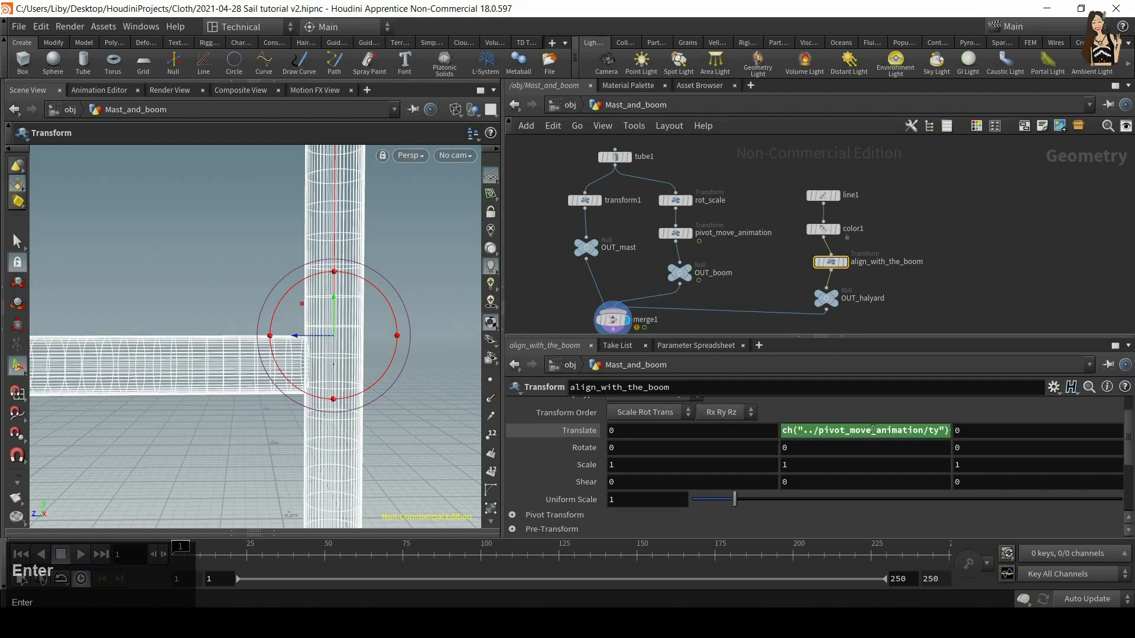
click(893, 432)
drag(892, 431, 782, 433)
key(BackSpace)
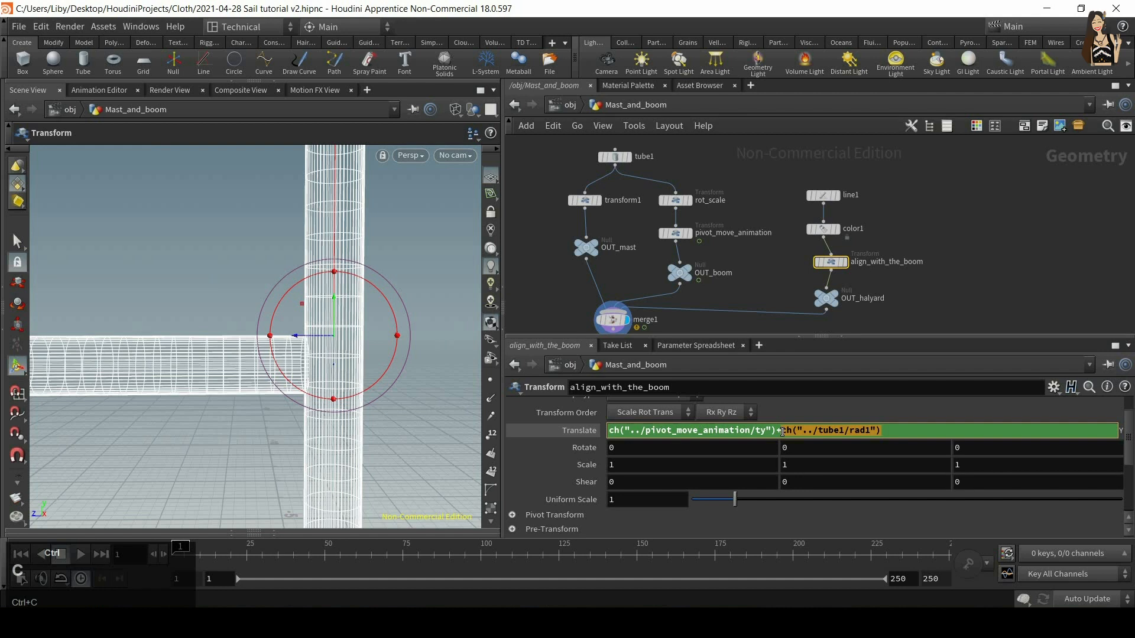
key(Return)
click(974, 429)
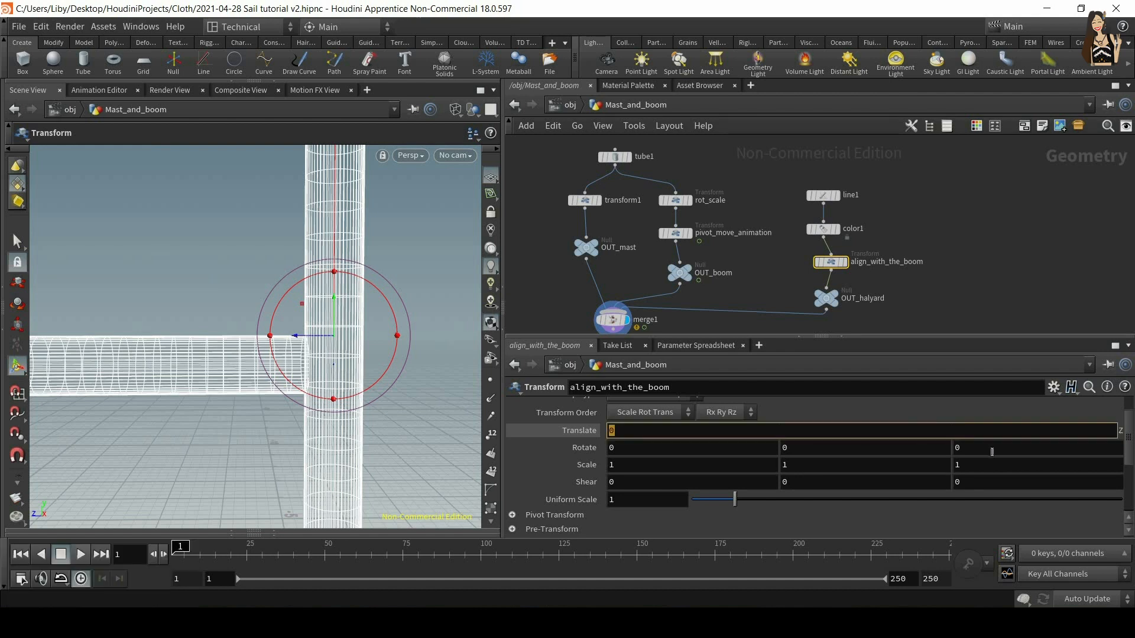
key(ctrl+v)
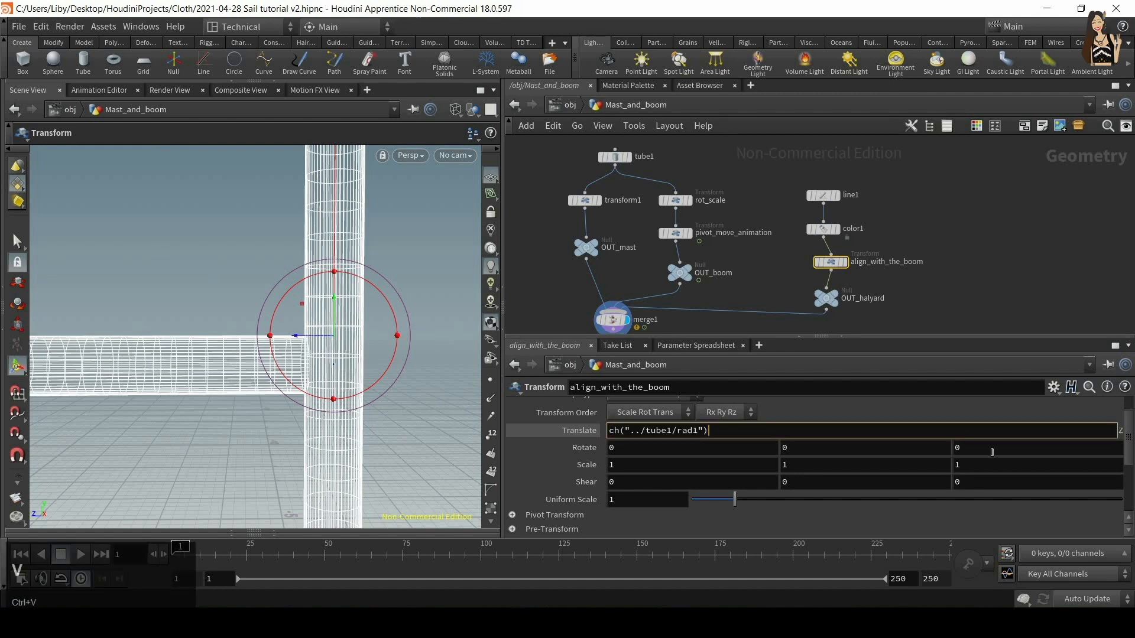
key(Return)
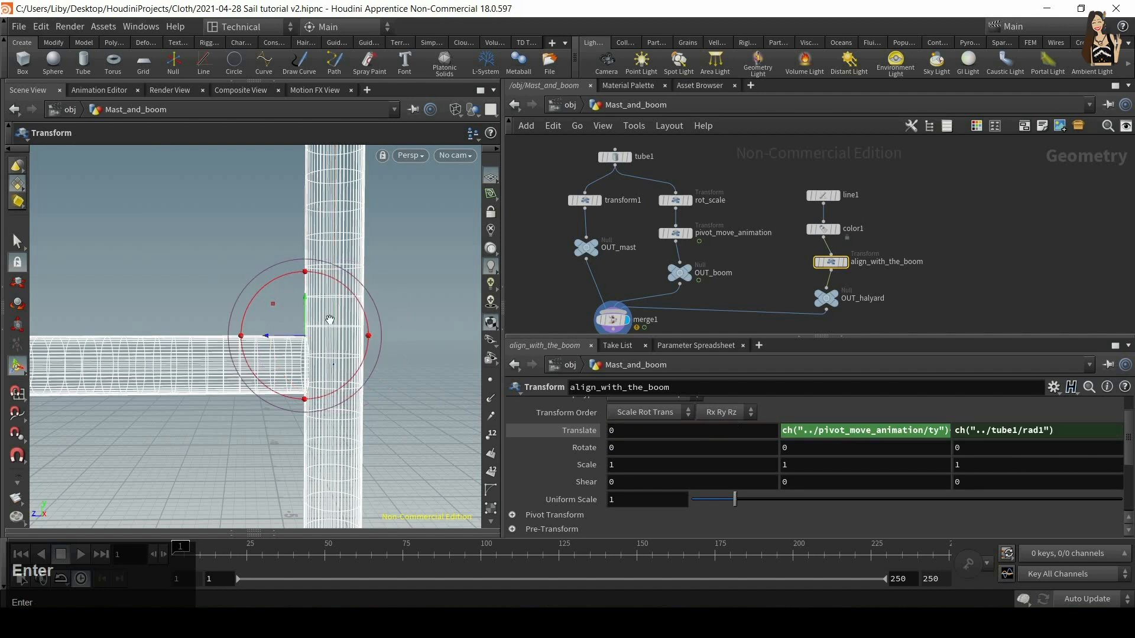
Step: Offset the halyard from the mast by extending Translate Z to ch("../tube1/rad1")+0.1
scroll(330, 320, up, 3)
mouse_move(309, 273)
alt+mouse_down()
mouse_move(300, 278)
mouse_move(318, 268)
mouse_move(309, 295)
alt+mouse_up()
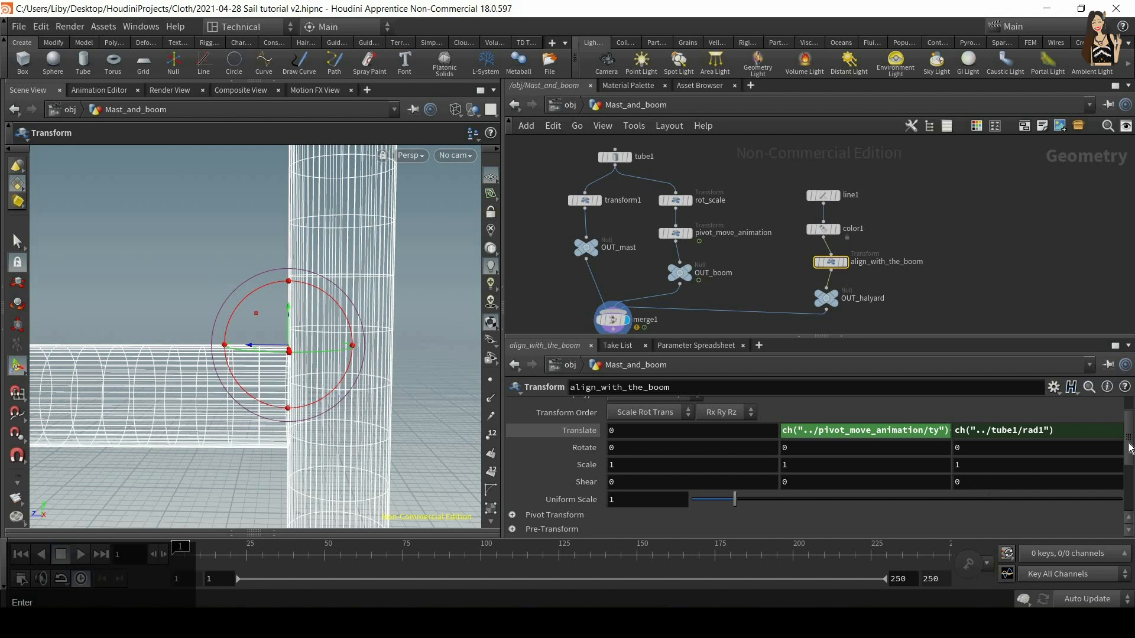
click(1096, 435)
text(+)
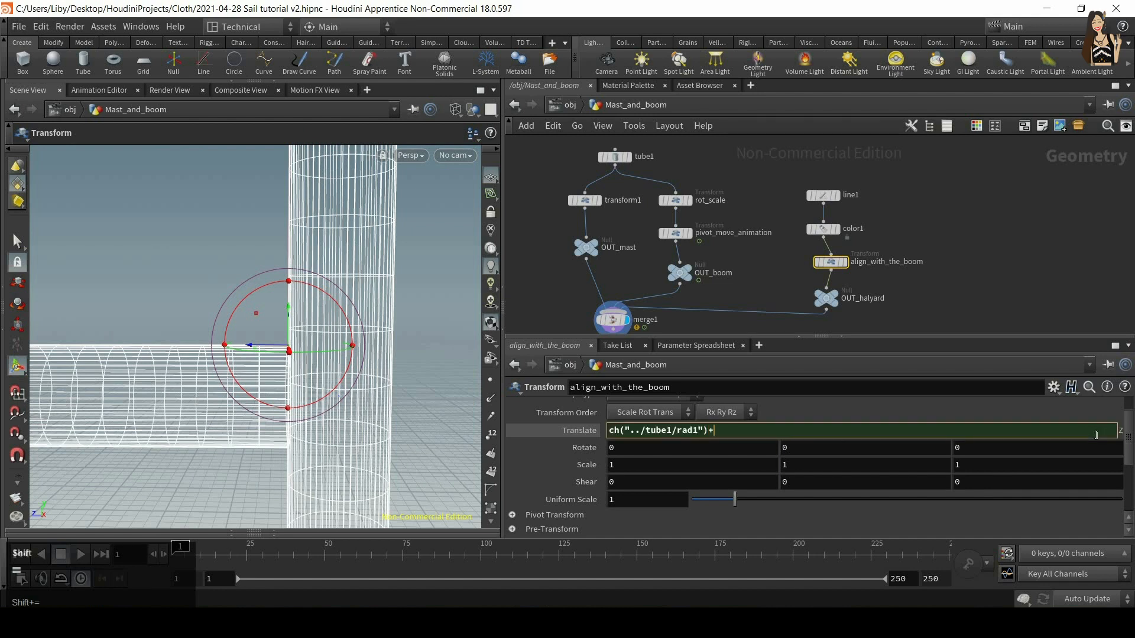
text(0.)
key(Return)
Step: Play the animation and examine the halyard's position against the mast and swinging boom from several angles
alt+right_drag(374, 203, 365, 232)
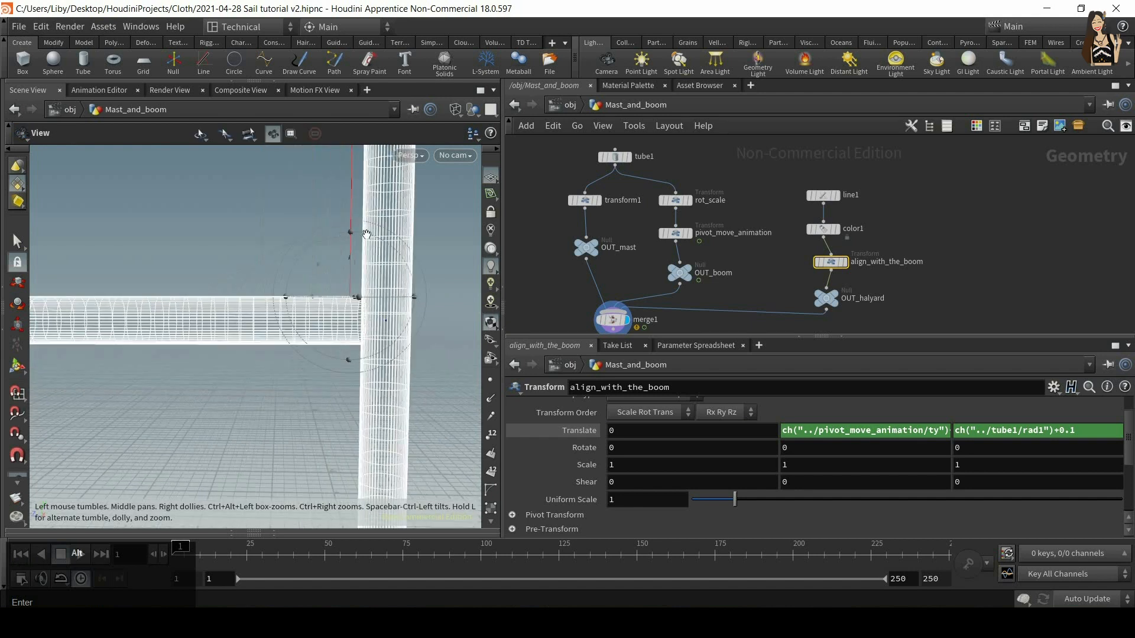
alt+middle_drag(364, 233, 364, 271)
alt+right_drag(365, 271, 368, 356)
alt+middle_drag(364, 254, 354, 331)
alt+right_drag(354, 332, 470, 332)
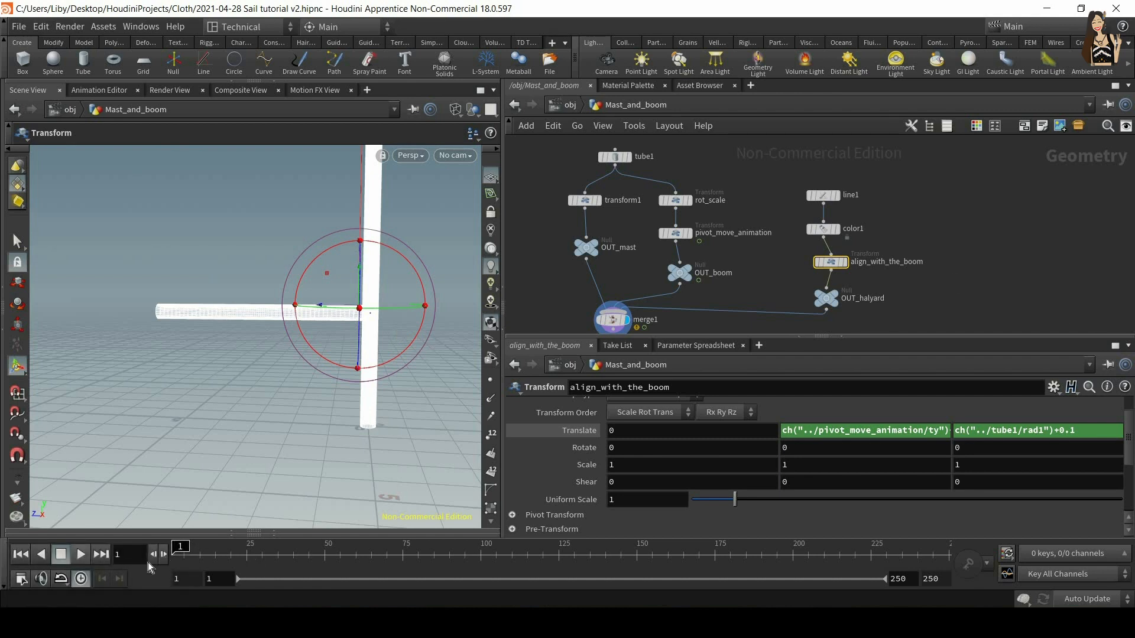
click(81, 554)
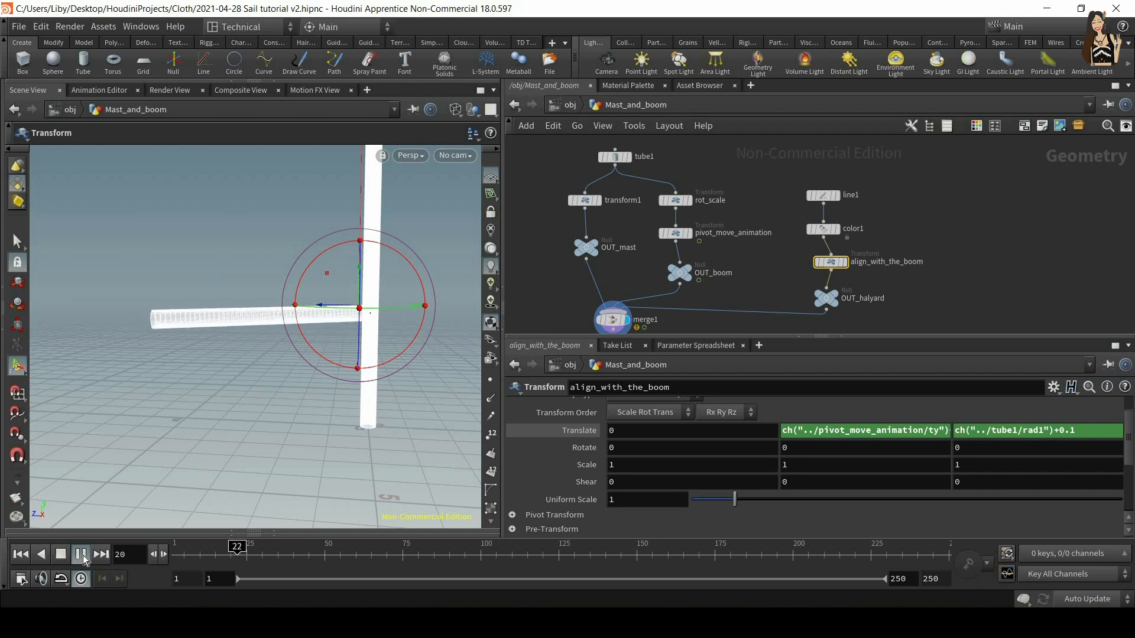
alt+drag(247, 344, 342, 331)
alt+drag(350, 291, 378, 200)
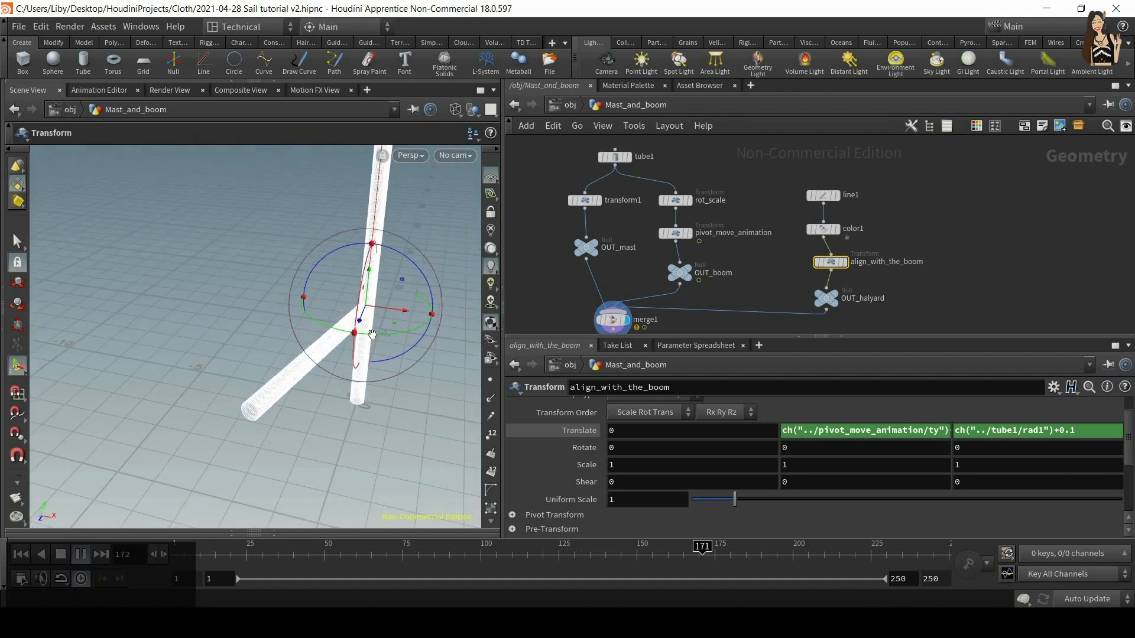
alt+drag(293, 310, 428, 348)
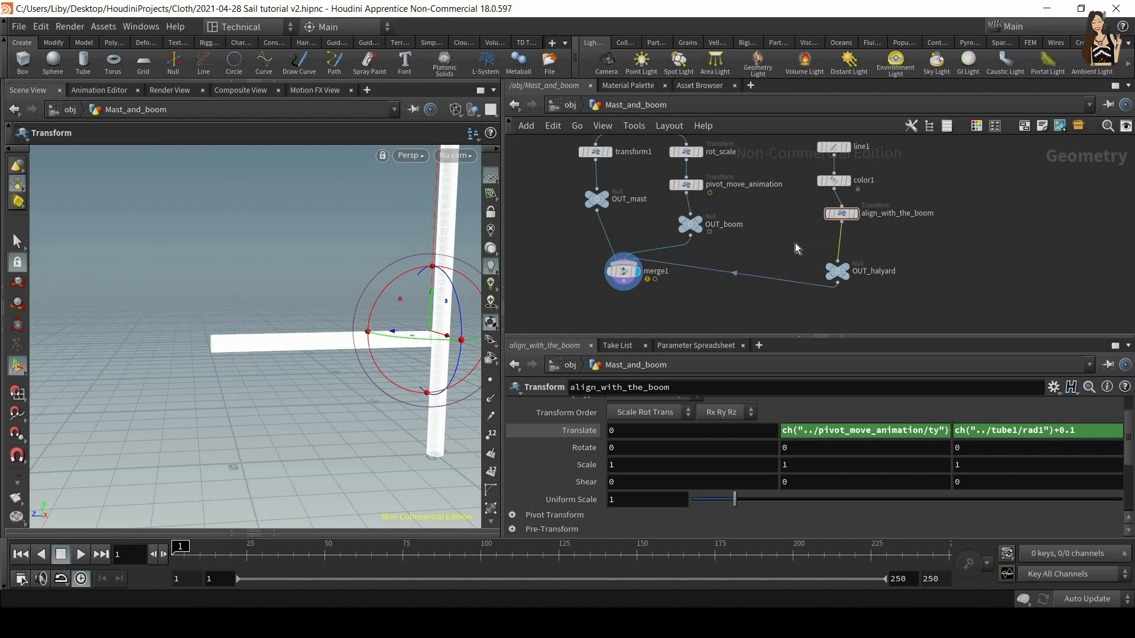
Step: Insert another Transform node between align_with_the_boom and OUT_halyard
key(Tab)
text(trans)
key(Return)
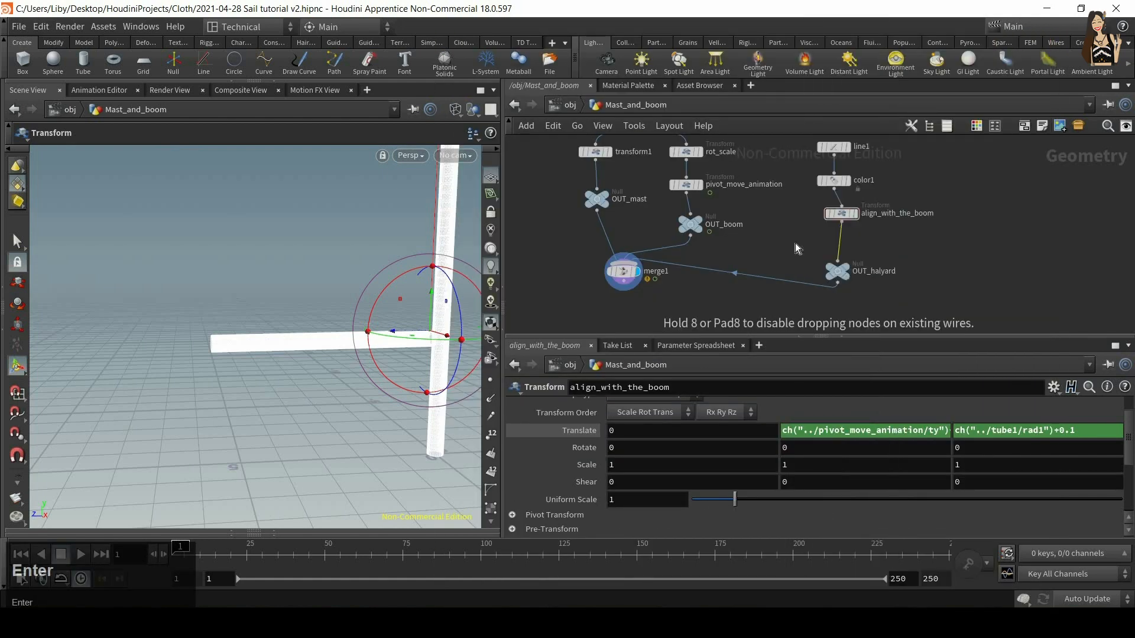
click(796, 247)
drag(796, 247, 841, 248)
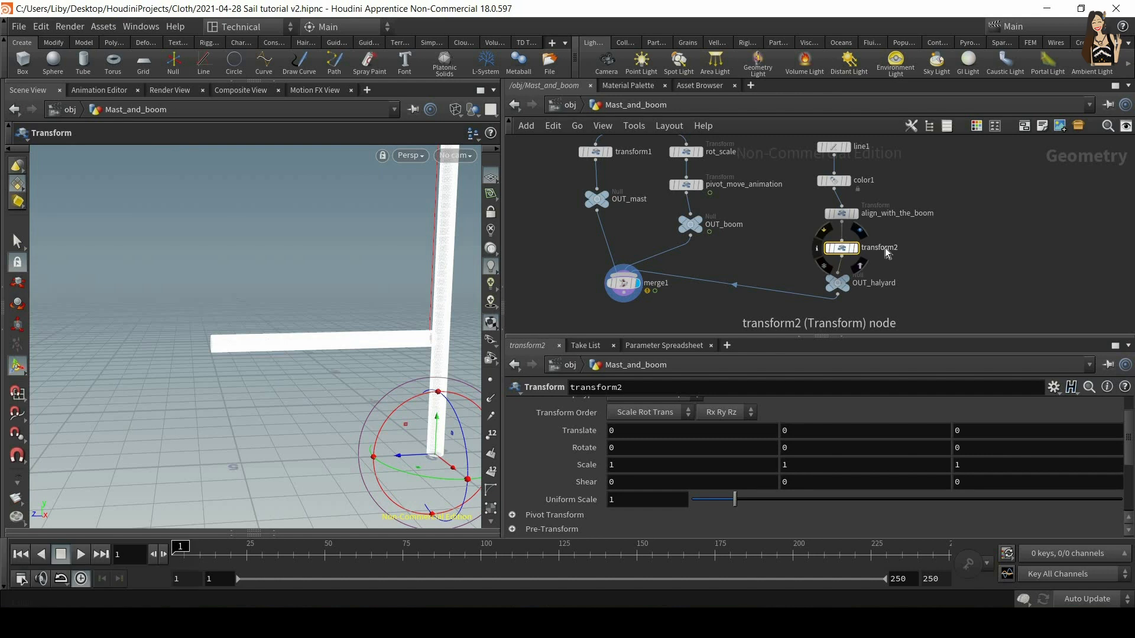
Step: Rename the new transform2 node as follow_boom_rotation
double_click(884, 247)
text(foll)
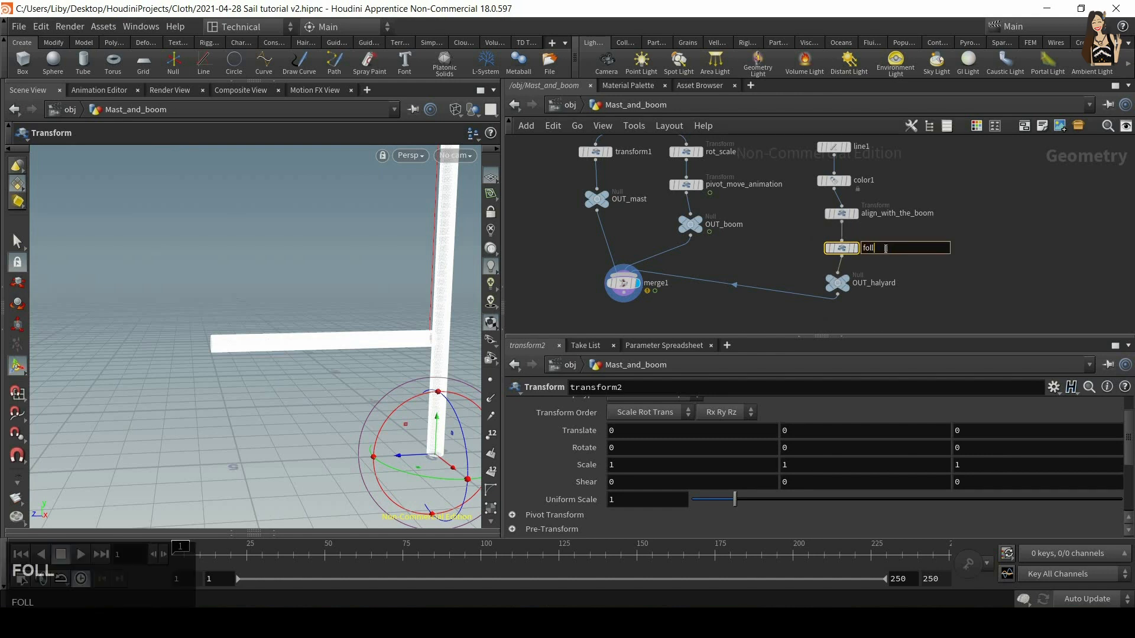
text(ow boom_rotation)
key(Return)
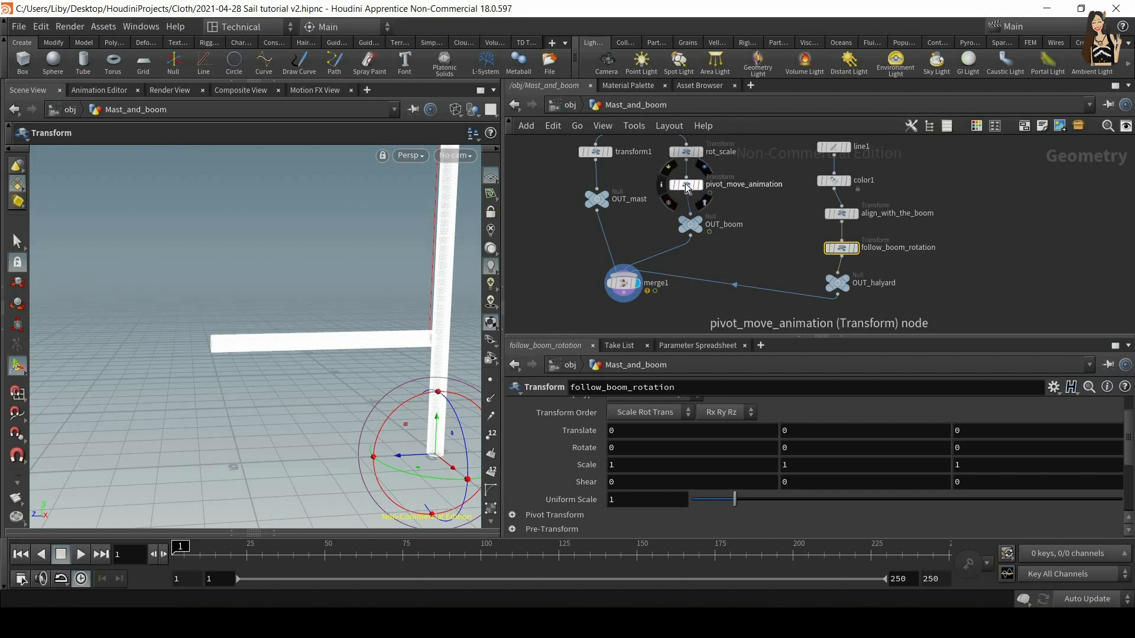
Step: Copy pivot_move_animation's Rotate parameter and paste it as relative references into follow_boom_rotation's Rotate
click(685, 186)
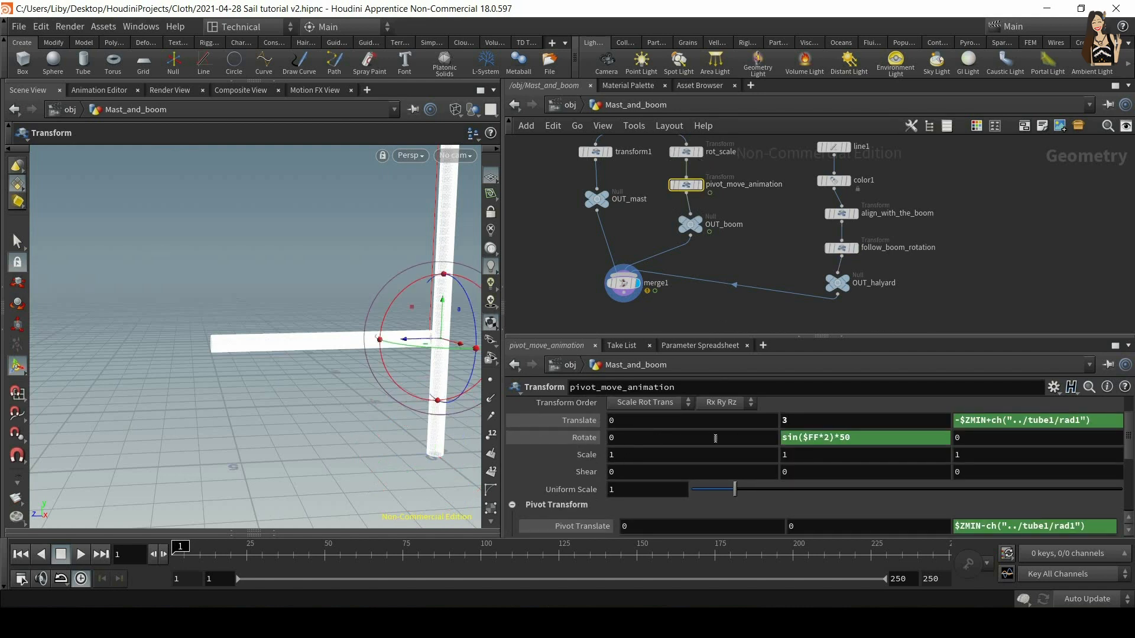
right_click(585, 436)
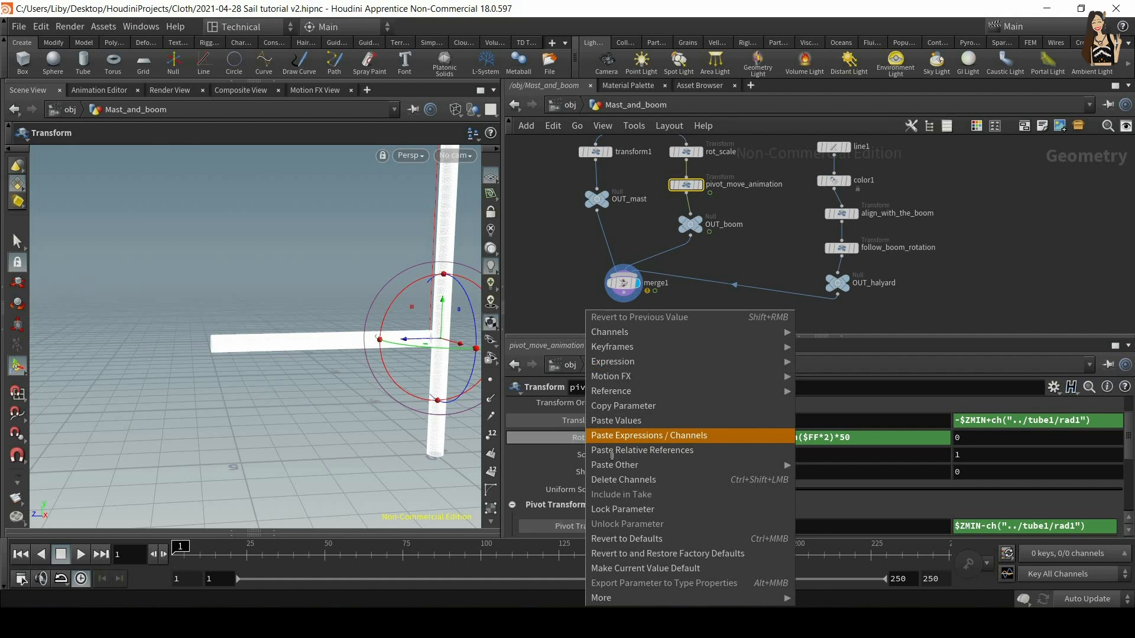
click(577, 449)
right_click(576, 440)
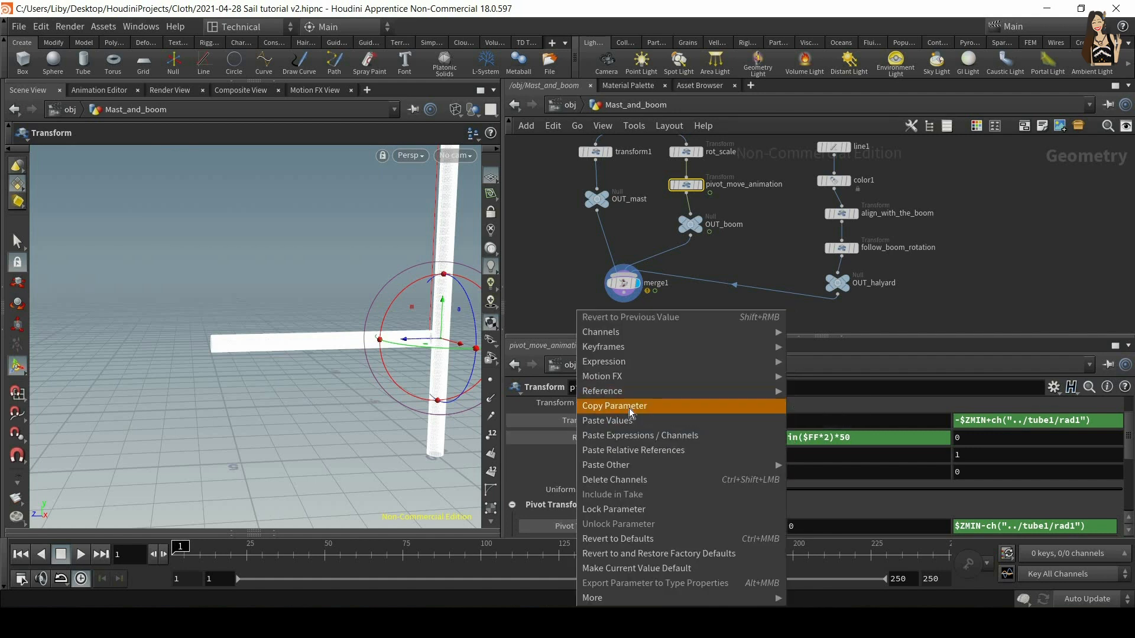
click(629, 408)
click(841, 247)
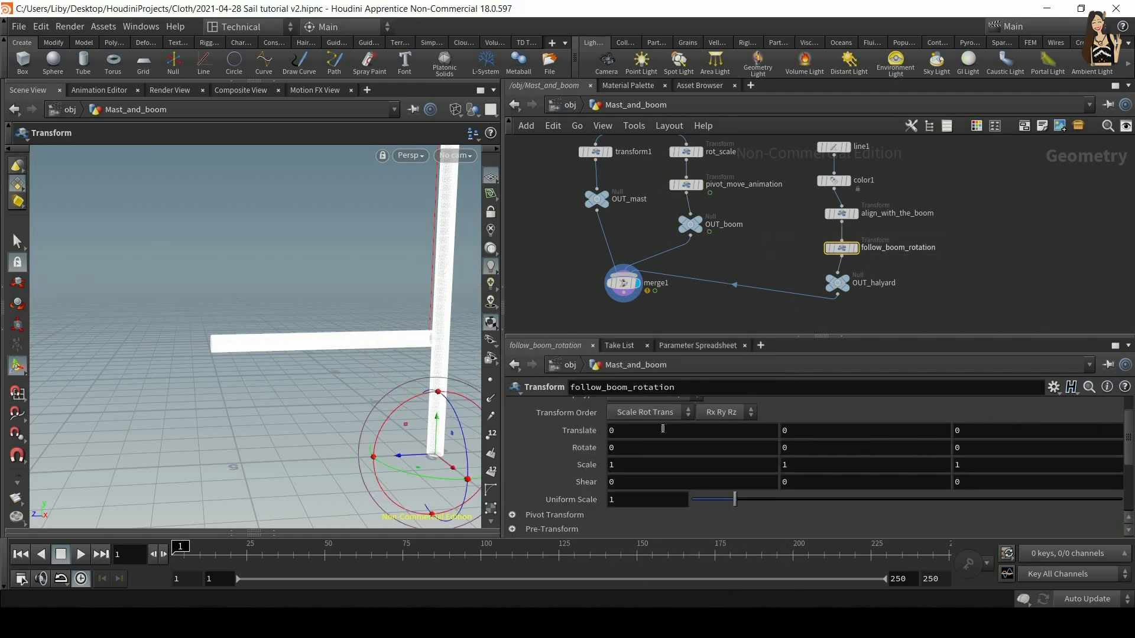
right_click(582, 448)
click(648, 447)
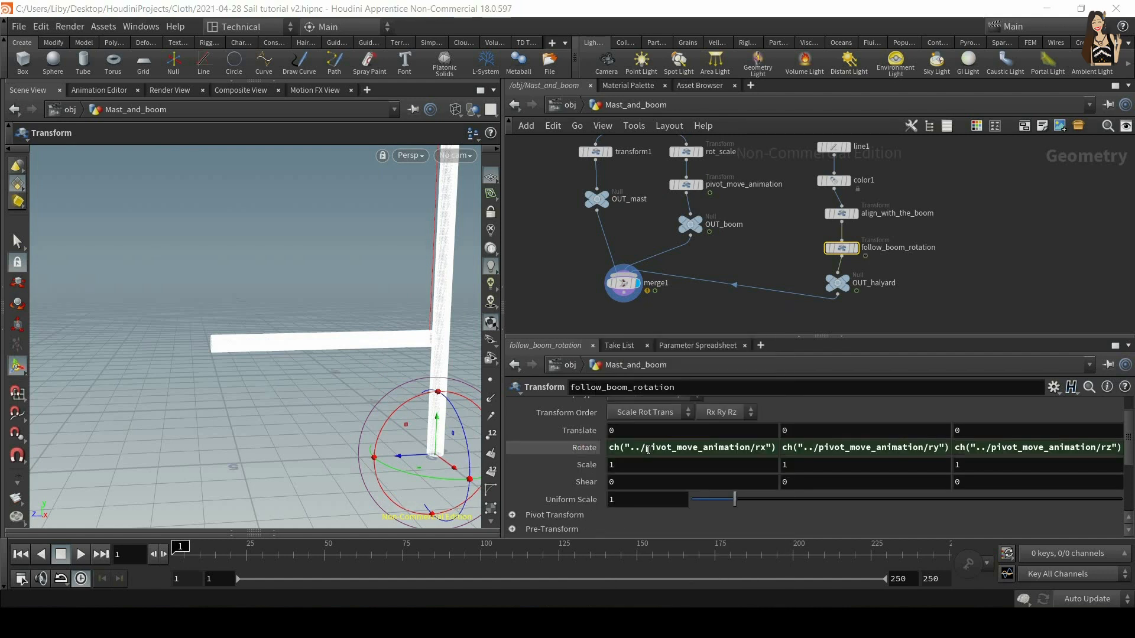
key(Return)
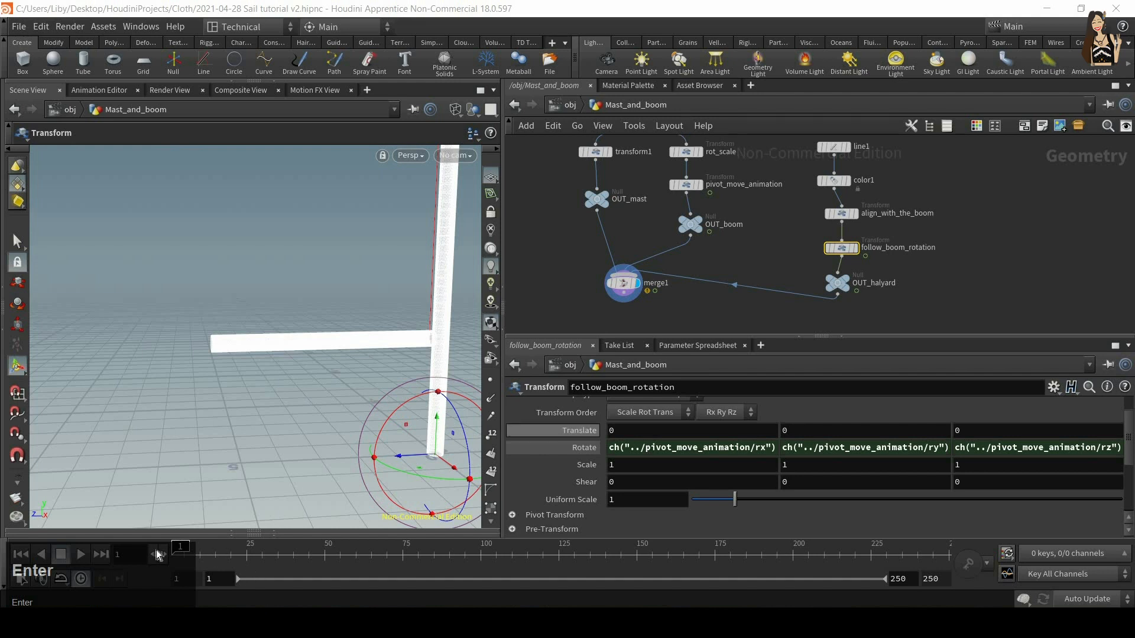
Step: Play the animation and examine how the halyard rotates with the boom around the mast
click(81, 554)
alt+drag(284, 392, 348, 381)
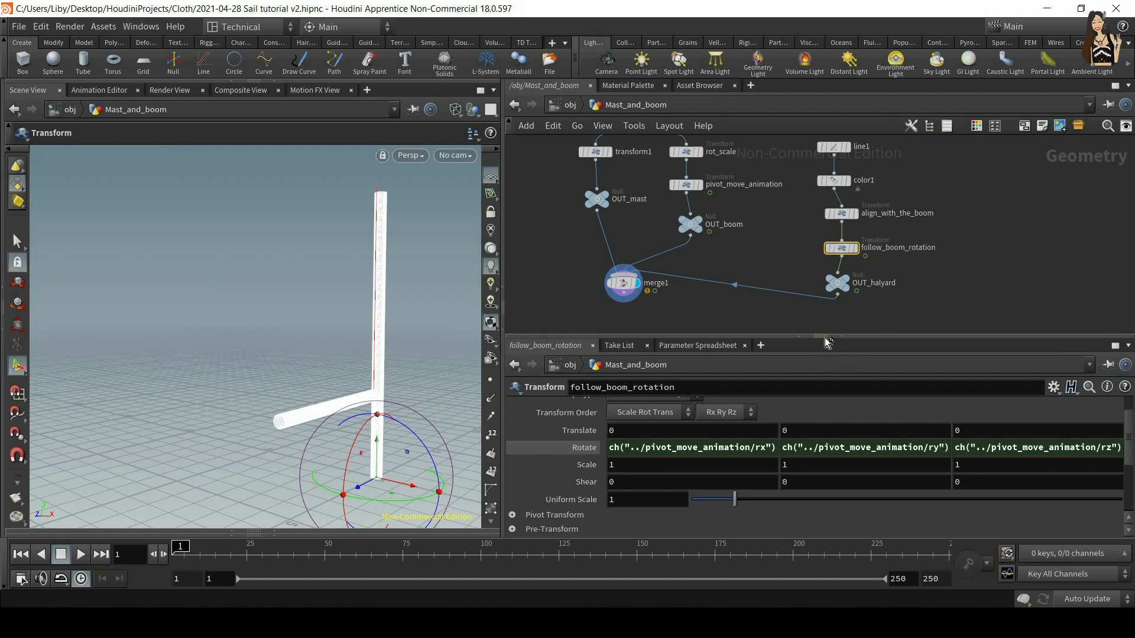
alt+drag(408, 426, 347, 405)
alt+right_drag(347, 405, 344, 344)
alt+drag(345, 322, 357, 329)
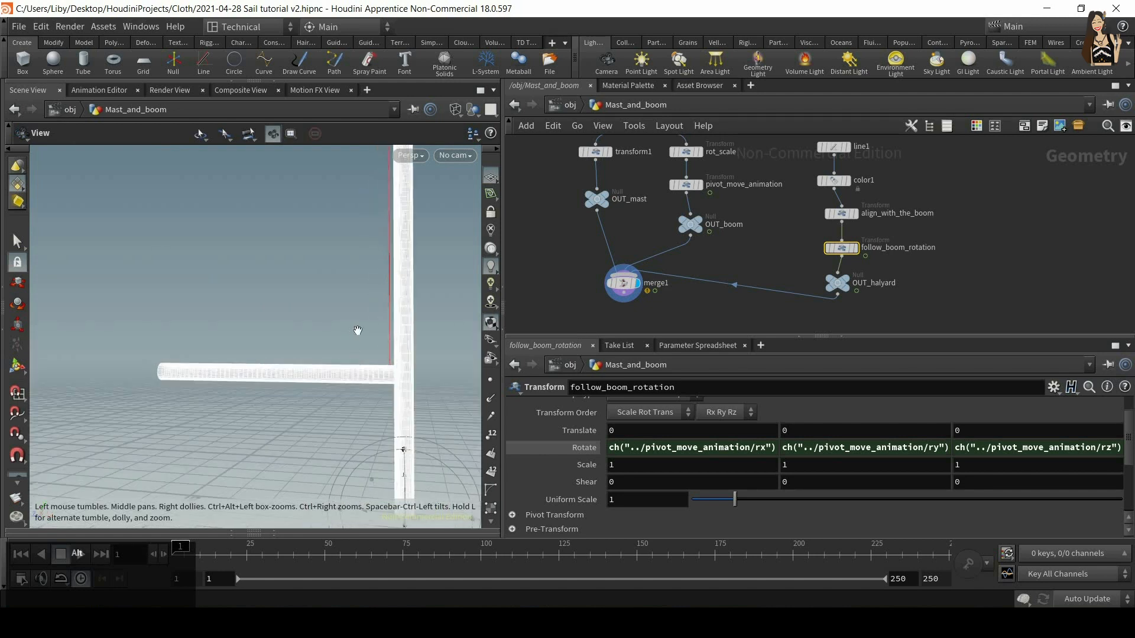
alt+middle_drag(357, 330, 357, 312)
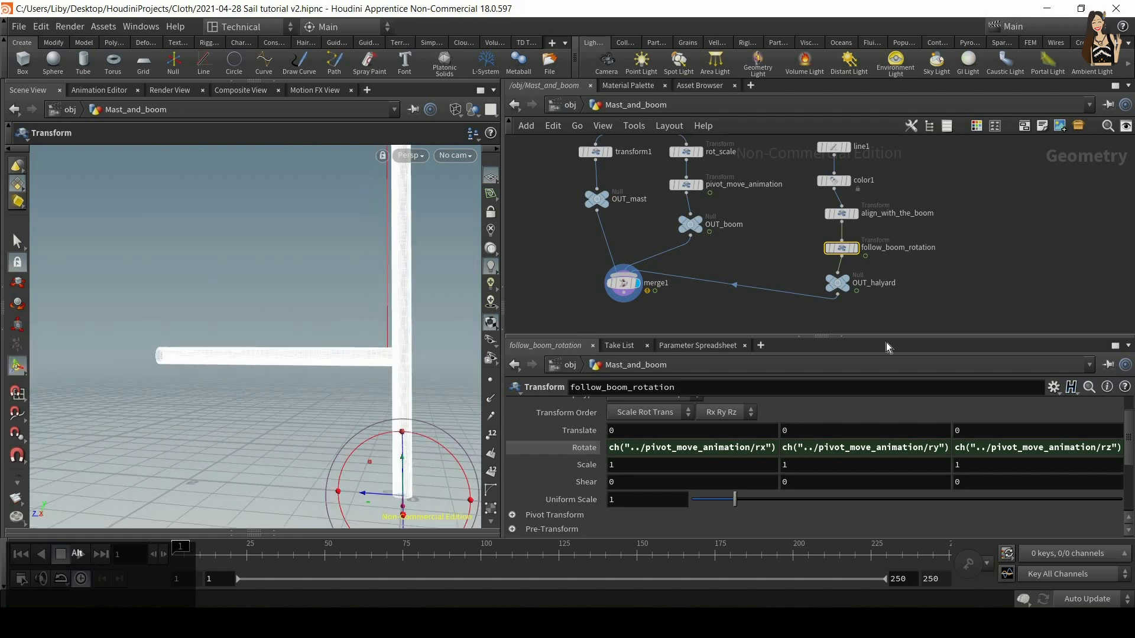
Step: Set follow_boom_rotation's Pivot Translate Y to $YMIN so the pivot sits at the halyard's lower end
click(547, 515)
scroll(898, 496, down, 2)
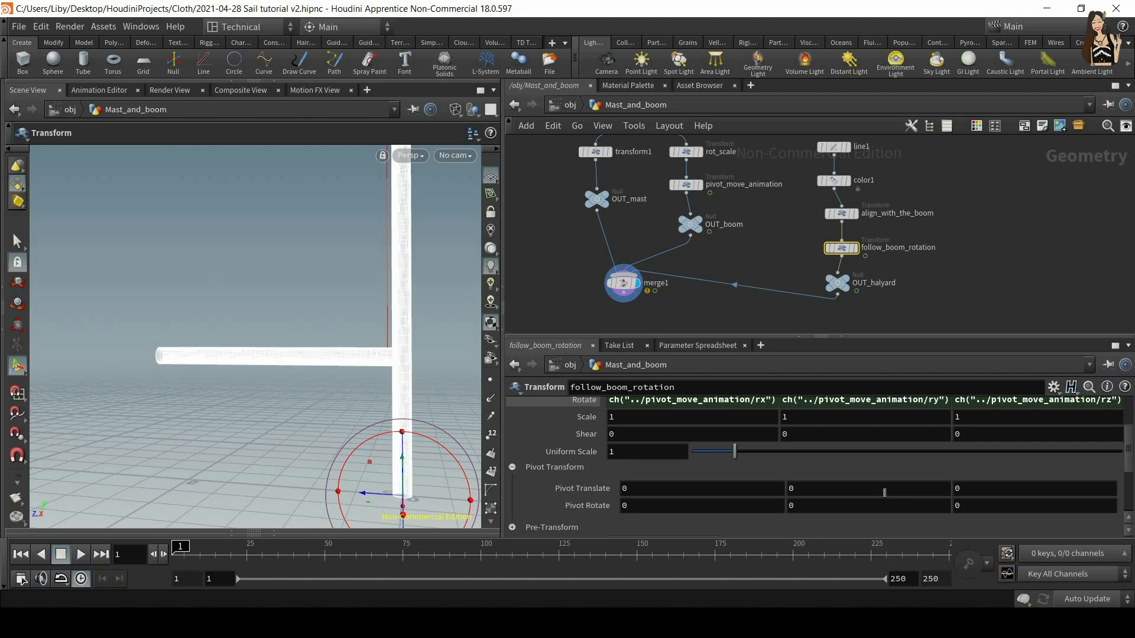
double_click(792, 489)
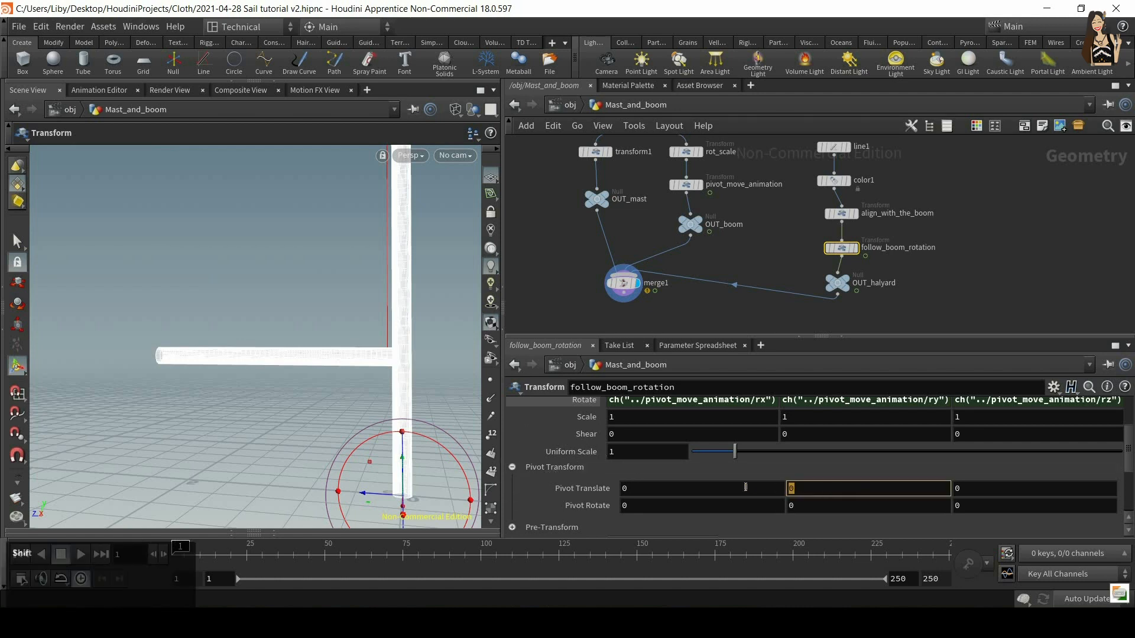
text($YMIN)
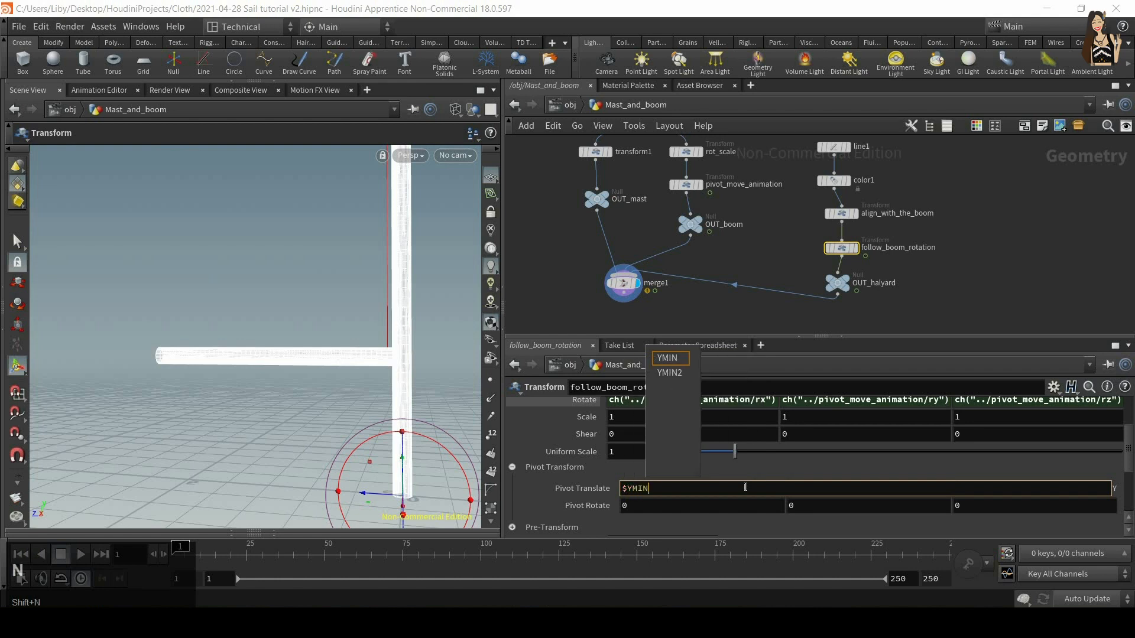
key(Return)
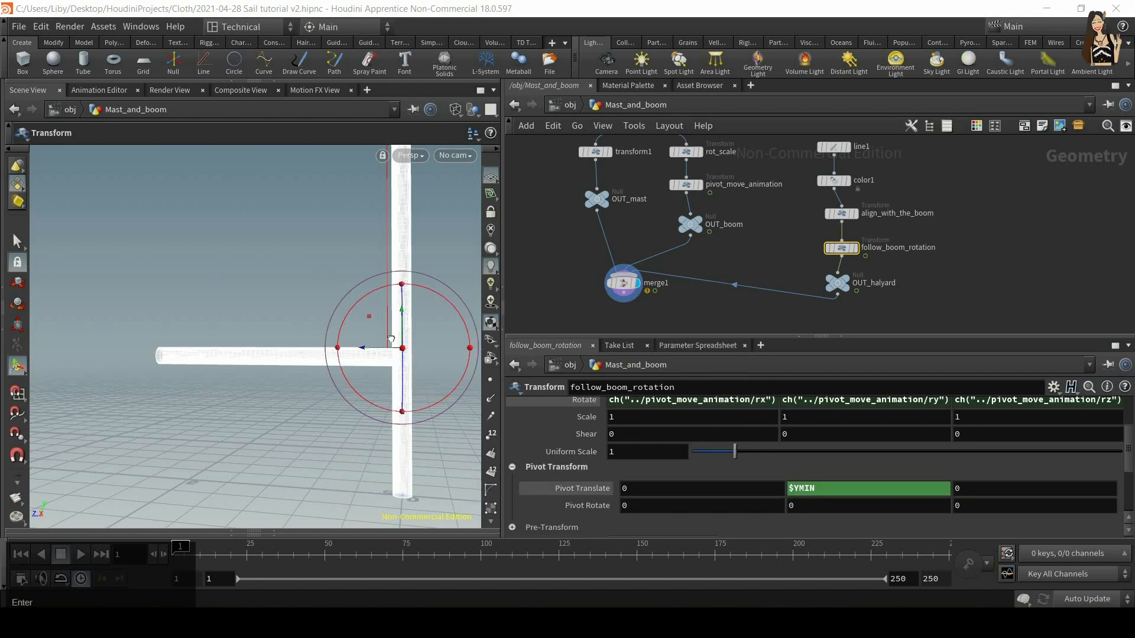
alt+drag(391, 339, 376, 326)
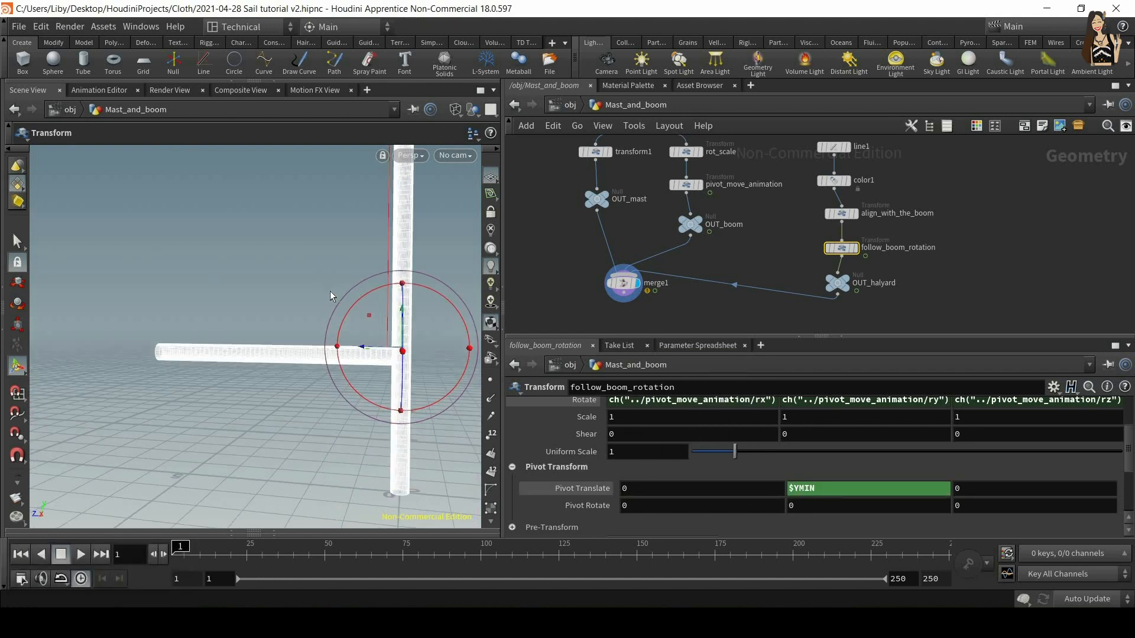
alt+drag(363, 295, 340, 346)
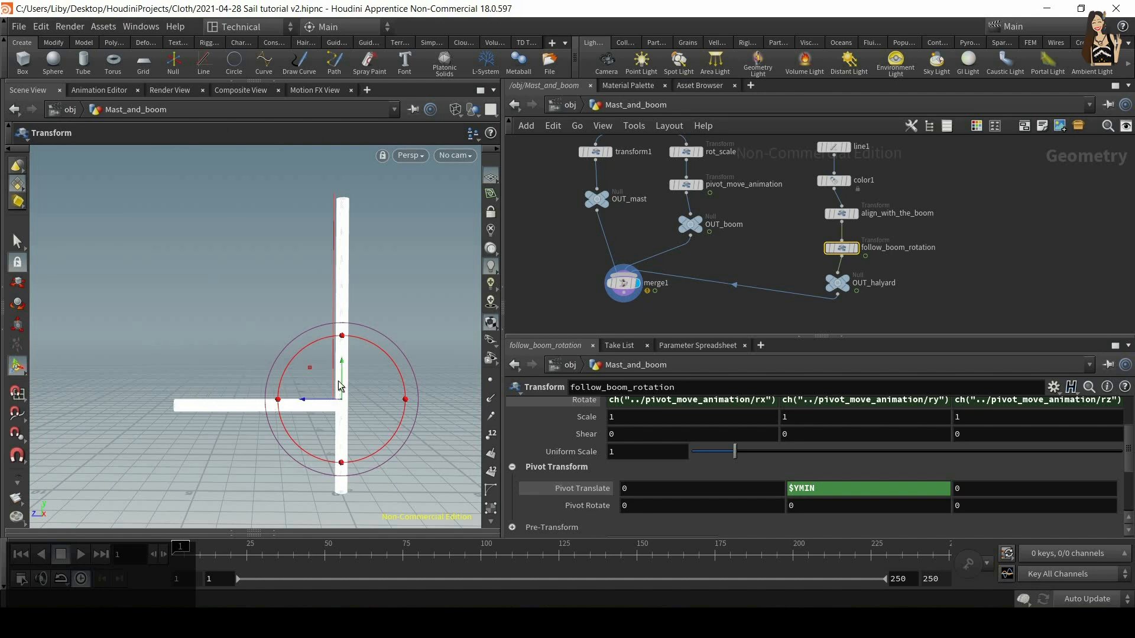
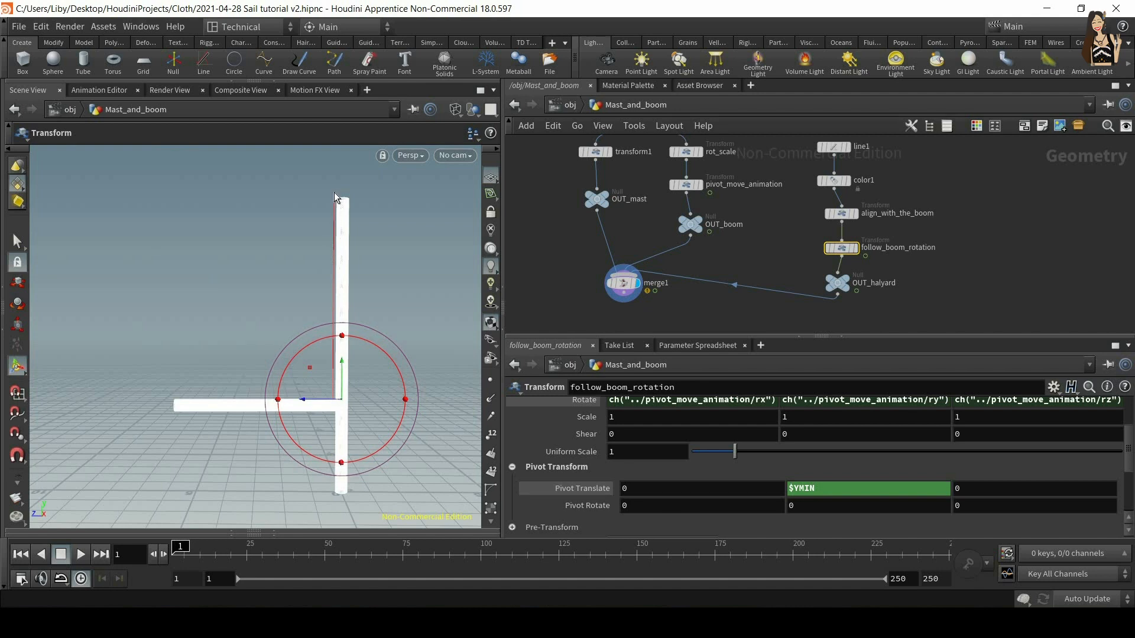
click(513, 468)
scroll(738, 478, up, 2)
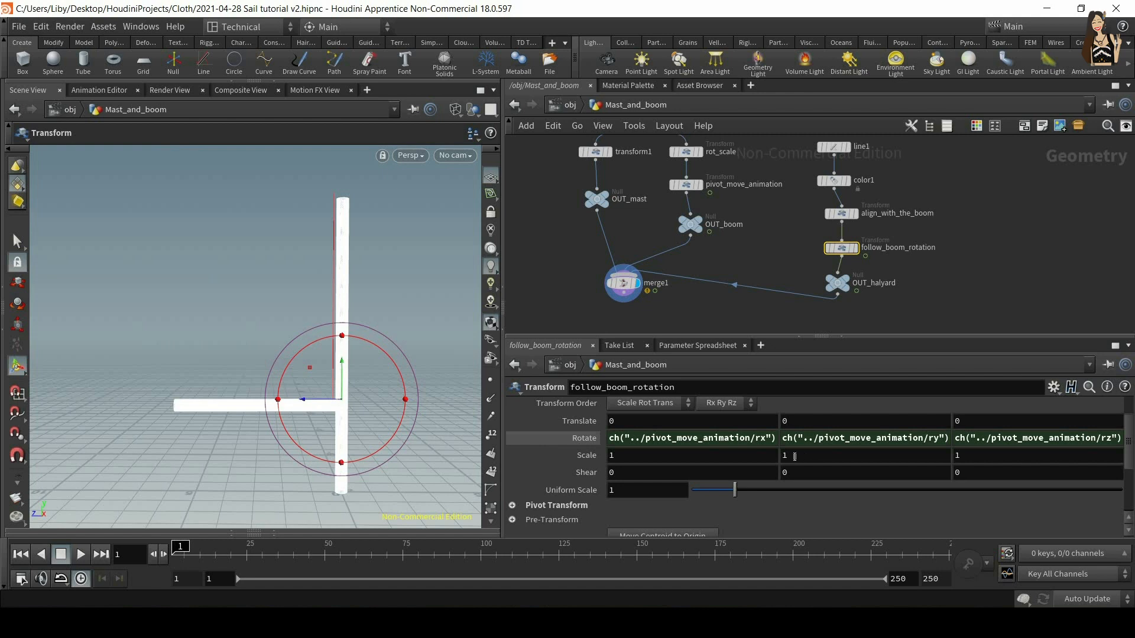
middle_drag(789, 455, 986, 454)
middle_drag(743, 454, 789, 479)
key(alt)
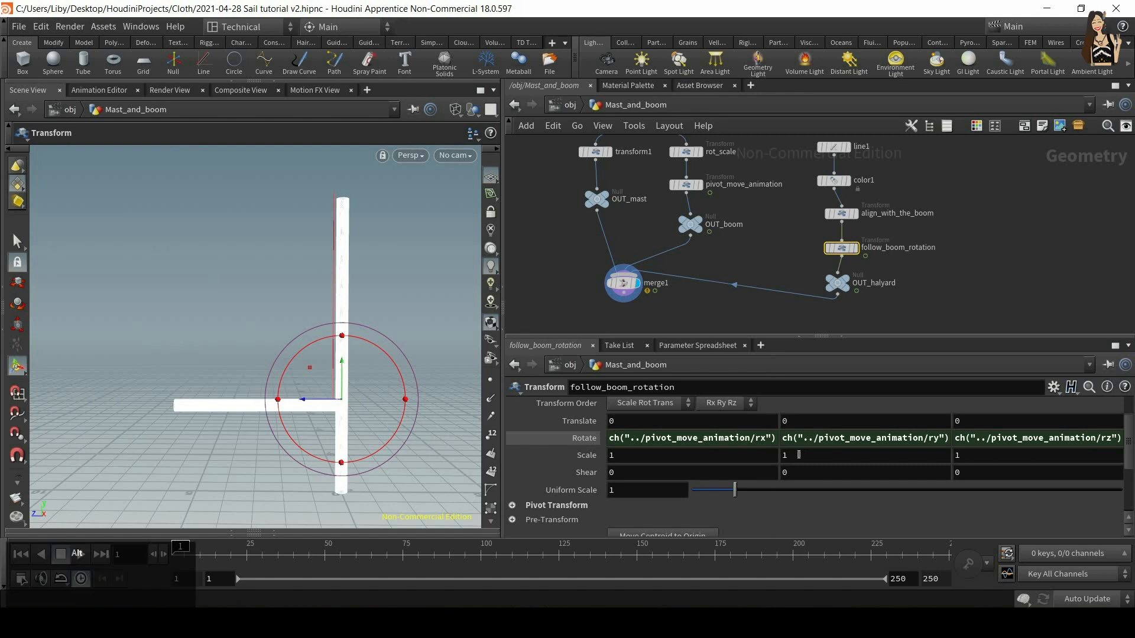
alt+click(798, 455)
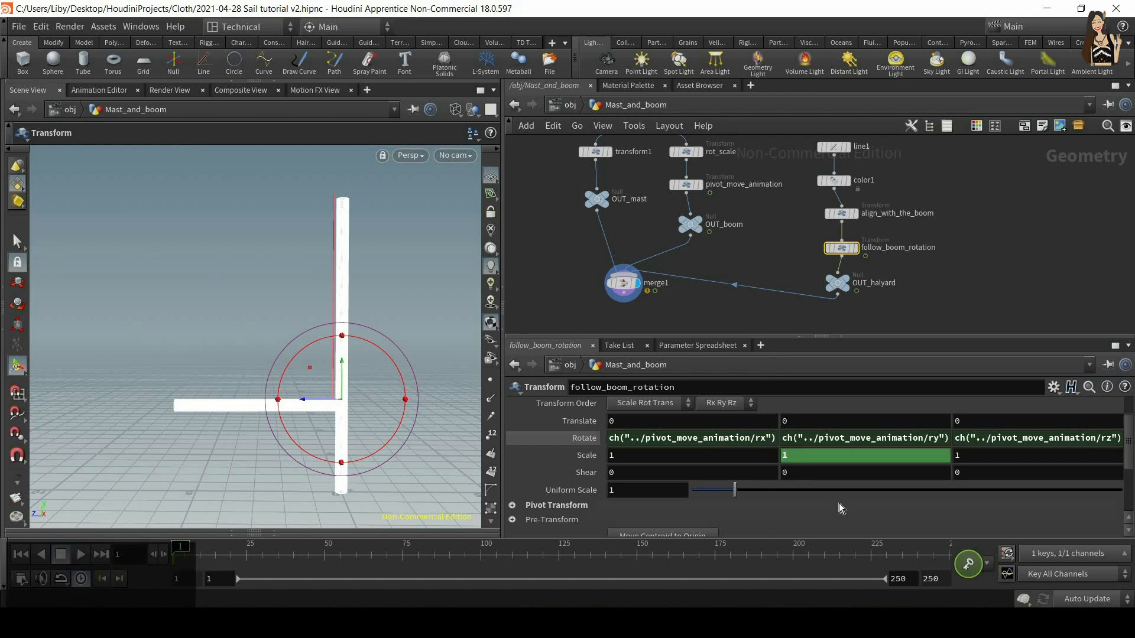
drag(810, 457, 742, 460)
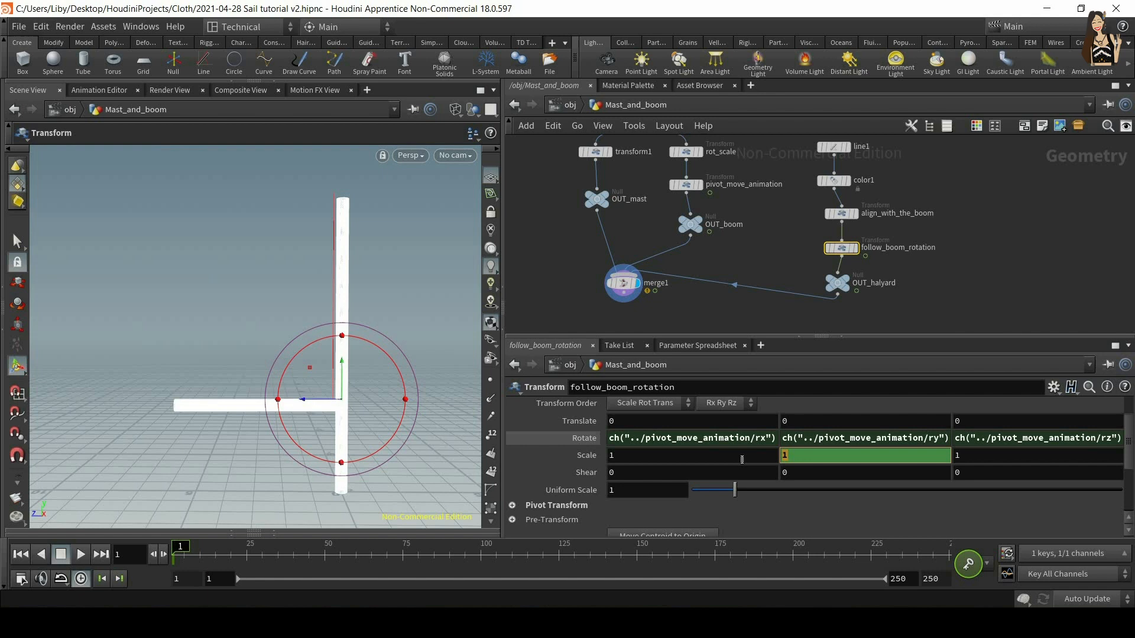
key(Return)
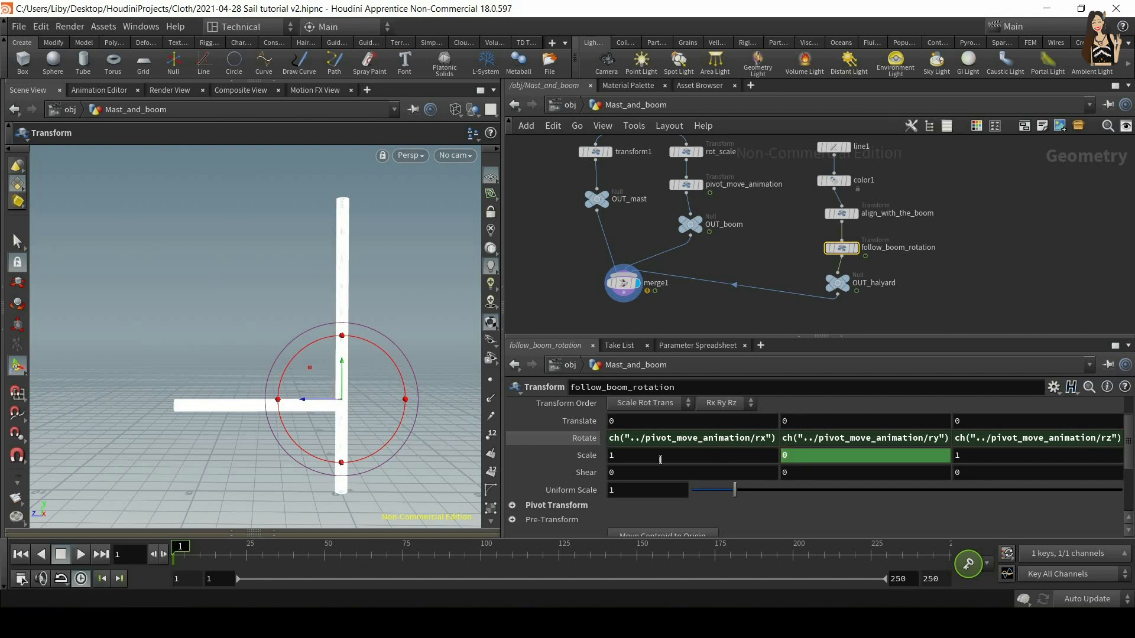
key(ctrl+z)
key(ctrl+z)
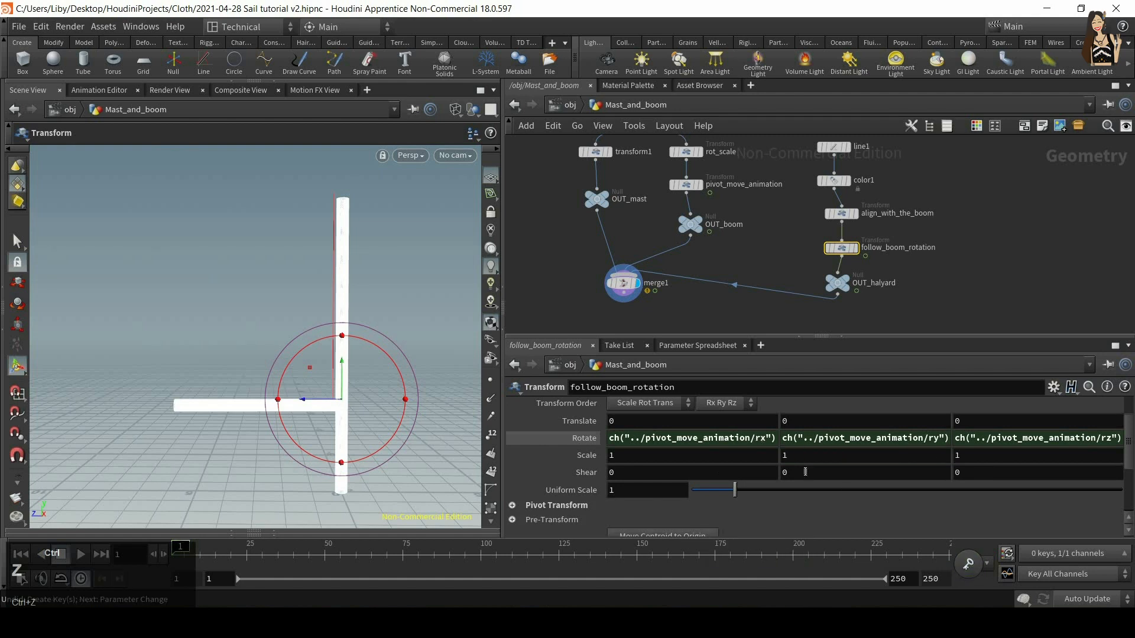
Step: Keyframe follow_boom_rotation's Scale Y at 0.95 on frame 25
mouse_move(235, 555)
mouse_down()
mouse_move(199, 553)
mouse_move(247, 572)
mouse_up()
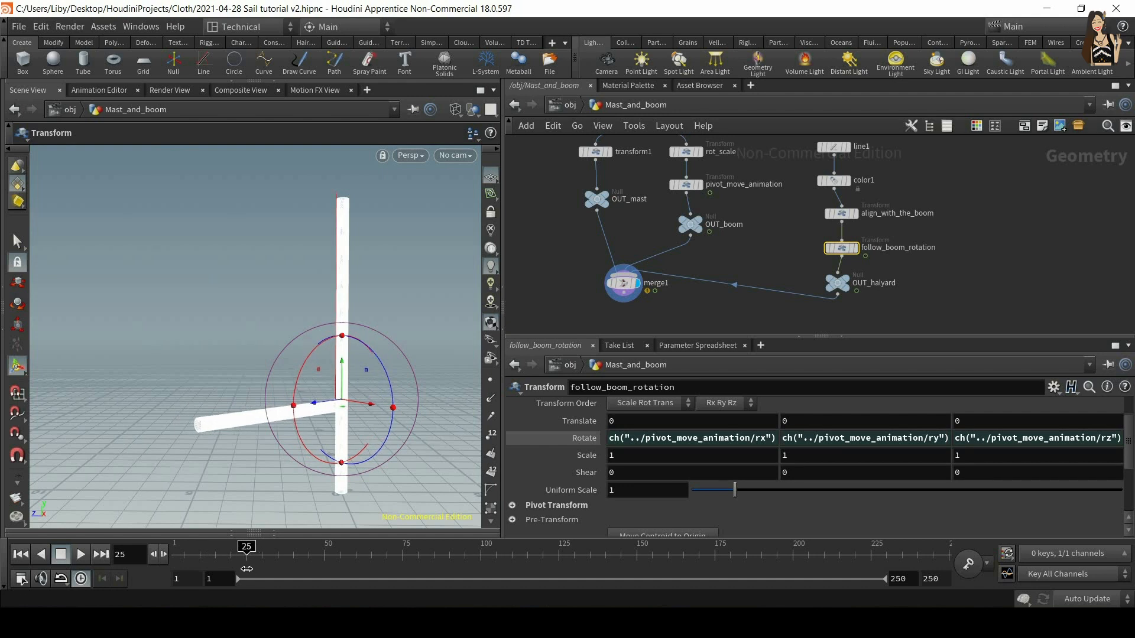
alt+click(801, 456)
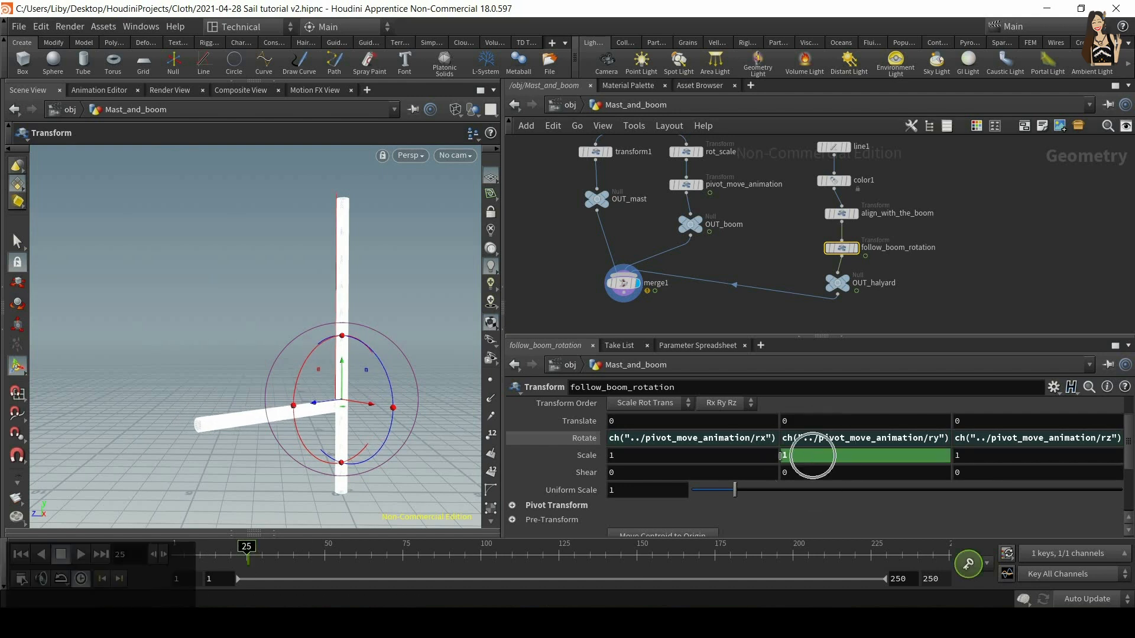
text(0.9)
key(Return)
alt+drag(380, 292, 338, 232)
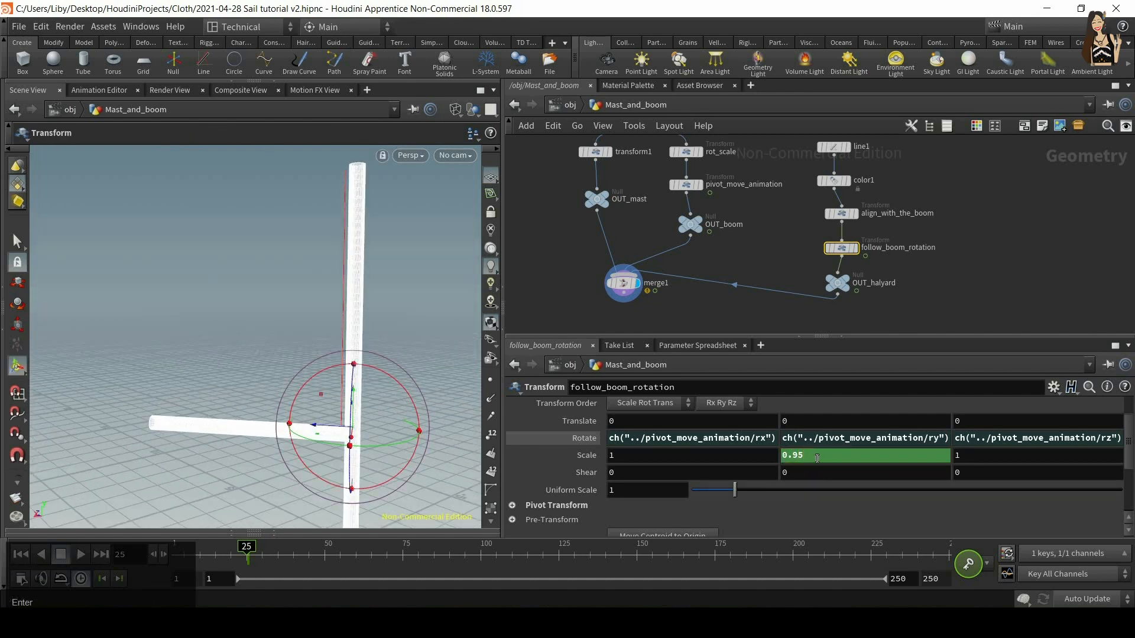
Step: Keyframe follow_boom_rotation's Scale Y at 0 on frames 50 and 75
click(289, 561)
drag(318, 570, 325, 571)
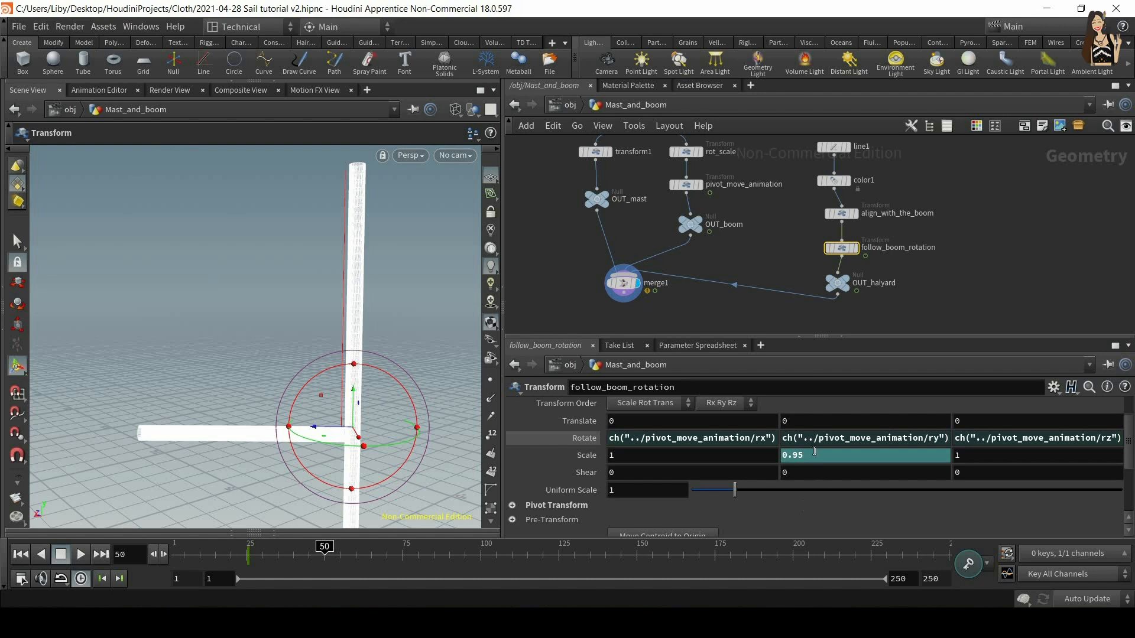
key(Tab)
text(0)
key(Return)
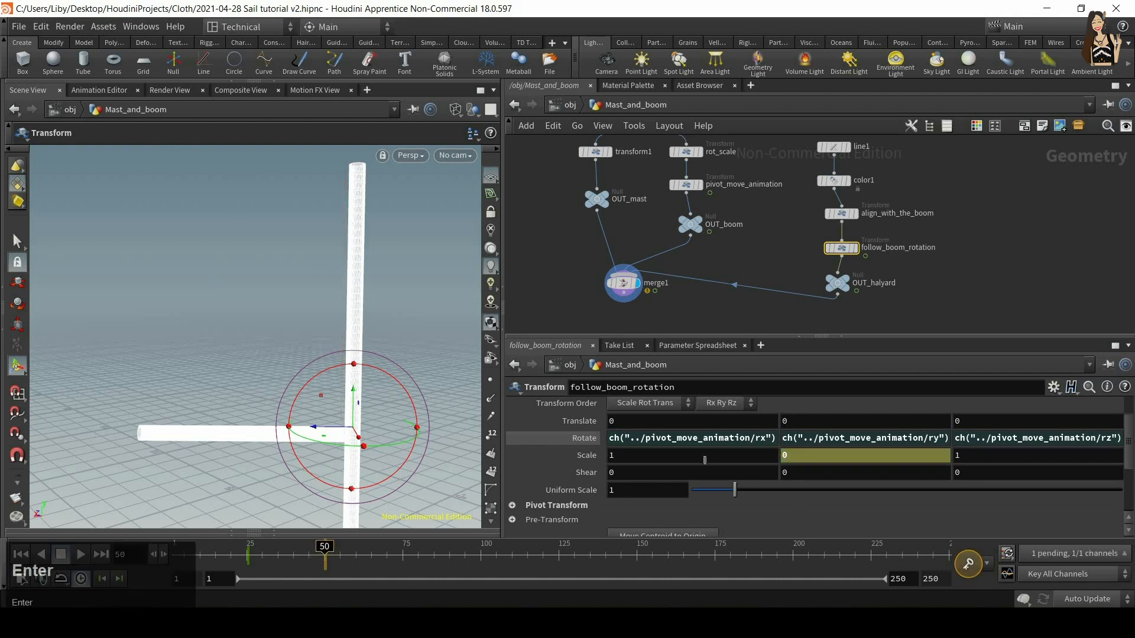
alt+click(793, 453)
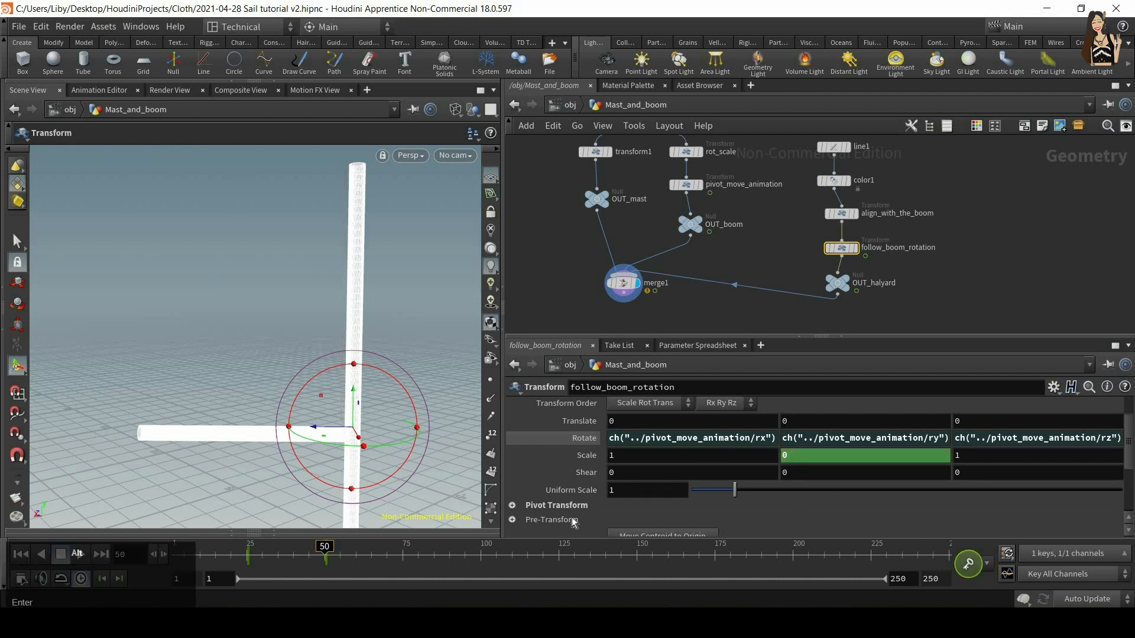
drag(375, 562, 403, 559)
alt+click(812, 455)
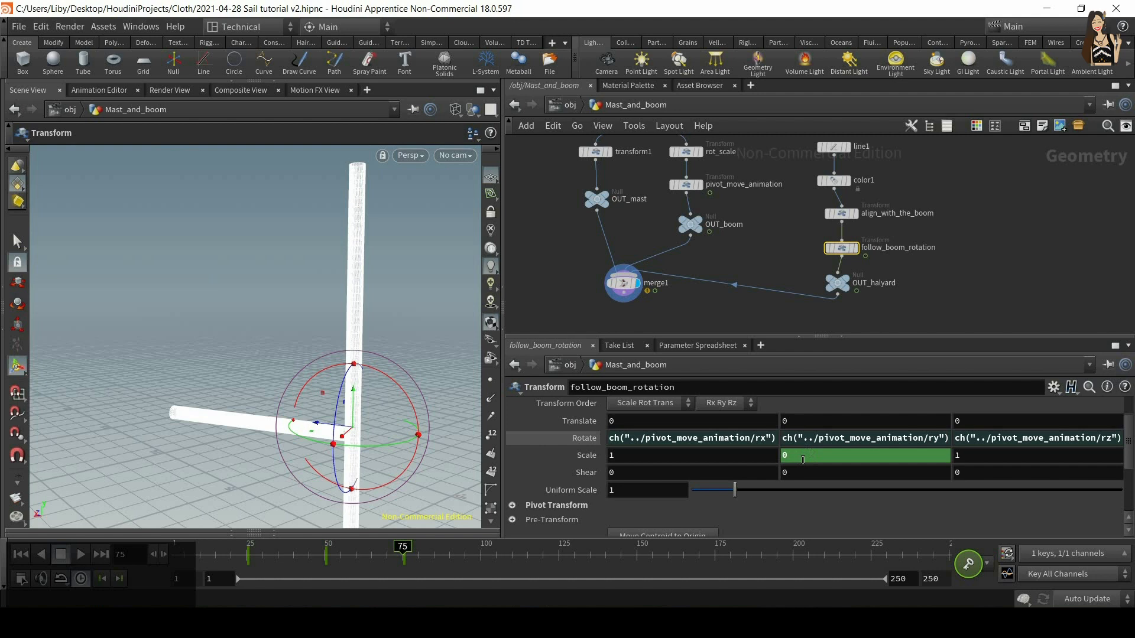
Step: Keyframe follow_boom_rotation's Scale Y at 0.95 on frame 100
drag(418, 562, 480, 561)
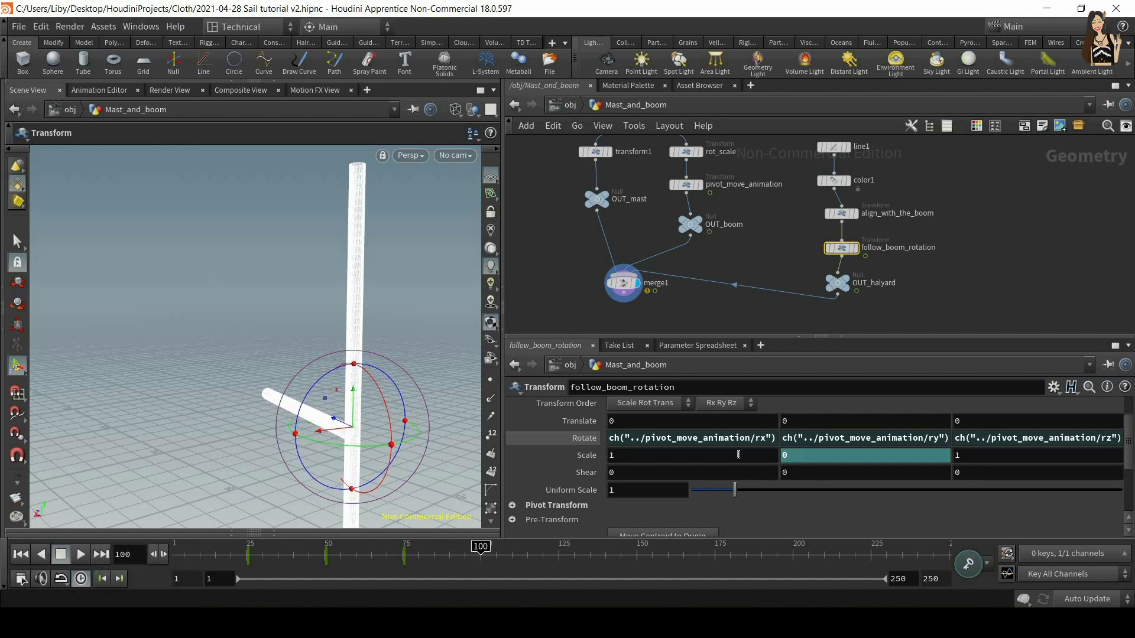
text(0.95)
key(Return)
alt+click(800, 454)
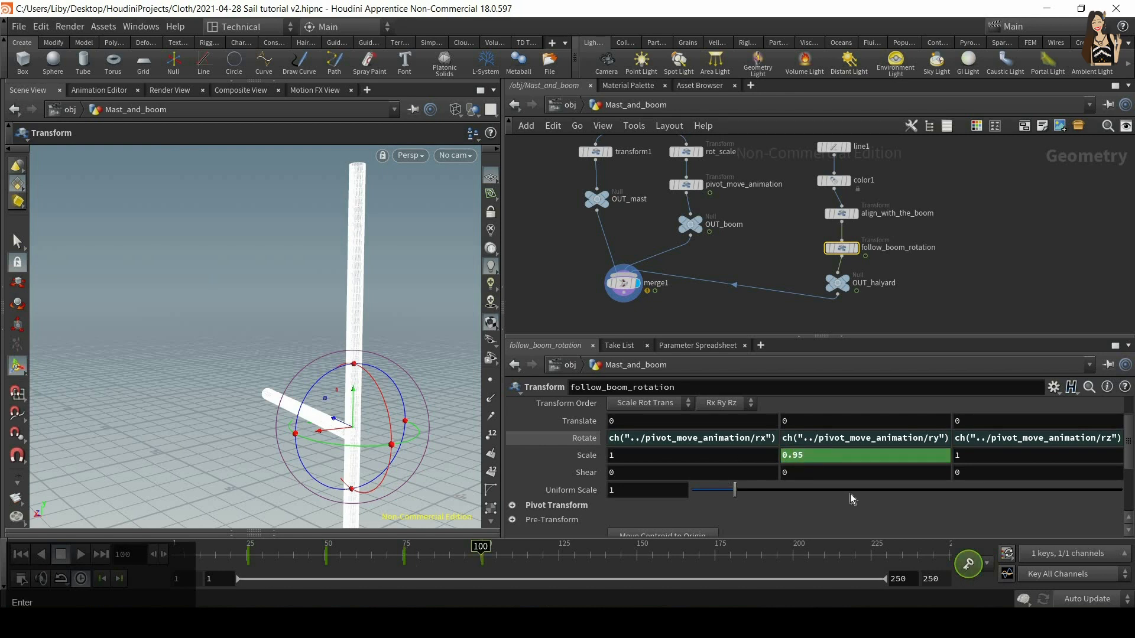
Step: Rewind and play the animation to check the halyard's keyed vertical scaling against the mast
drag(214, 557, 92, 553)
click(81, 554)
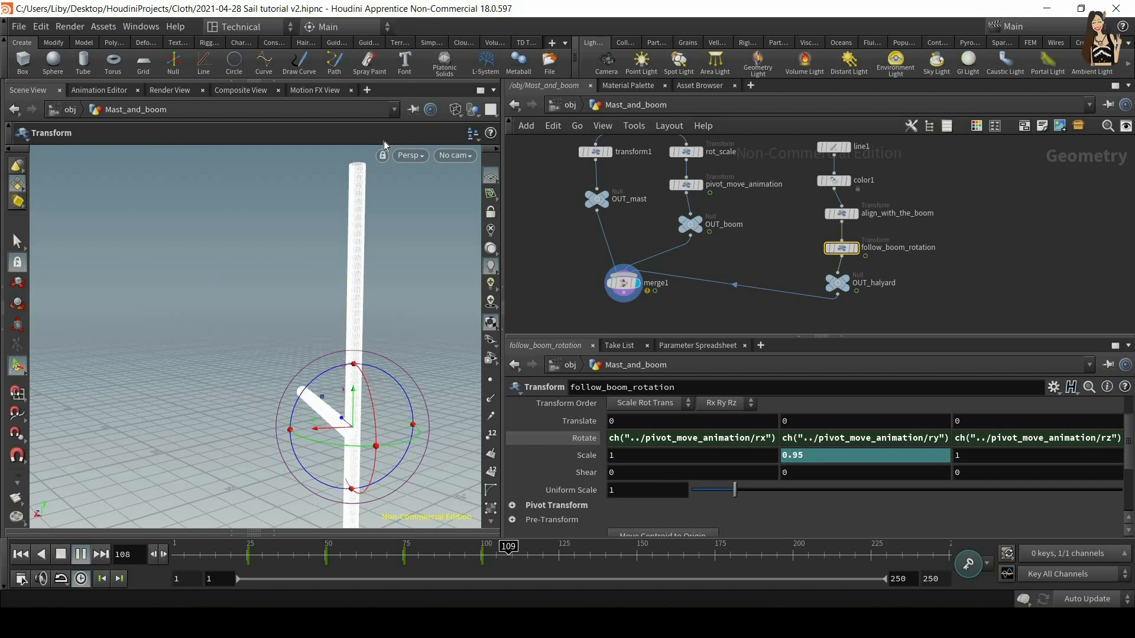
click(285, 557)
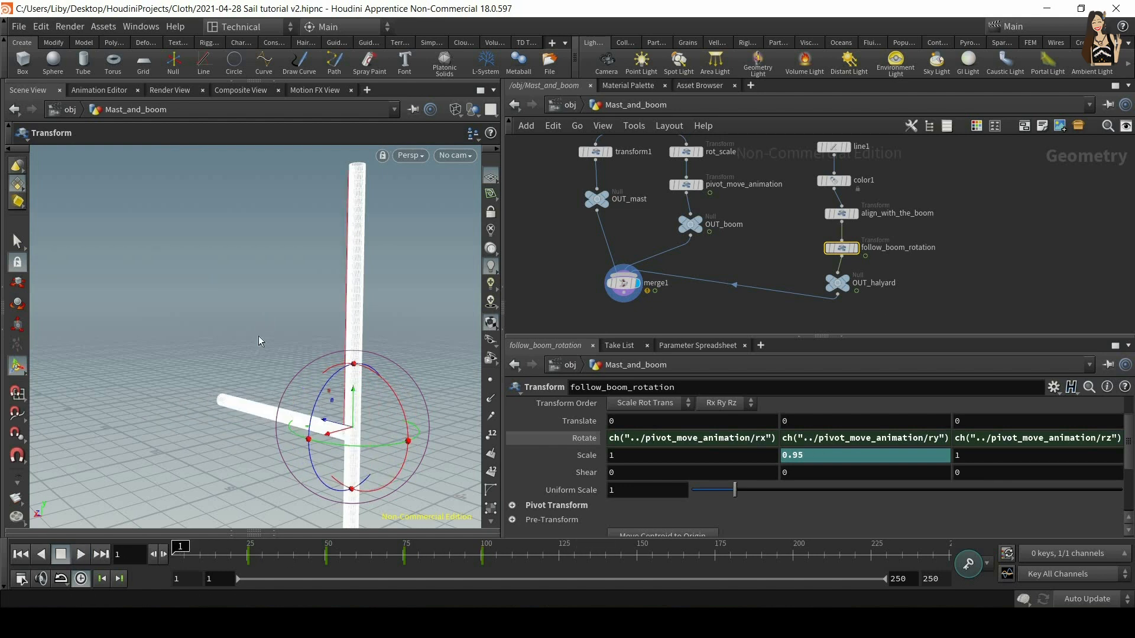
Step: Insert a Wireframe node between follow_boom_rotation and OUT_halyard to give the halyard line thickness
alt+drag(342, 335, 298, 333)
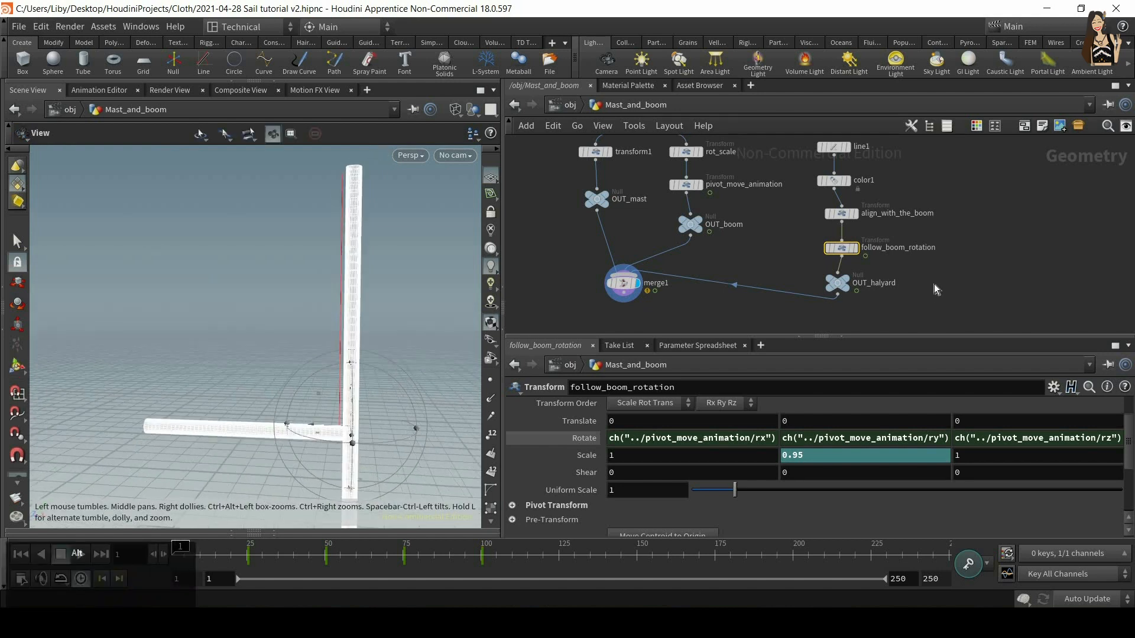
key(Tab)
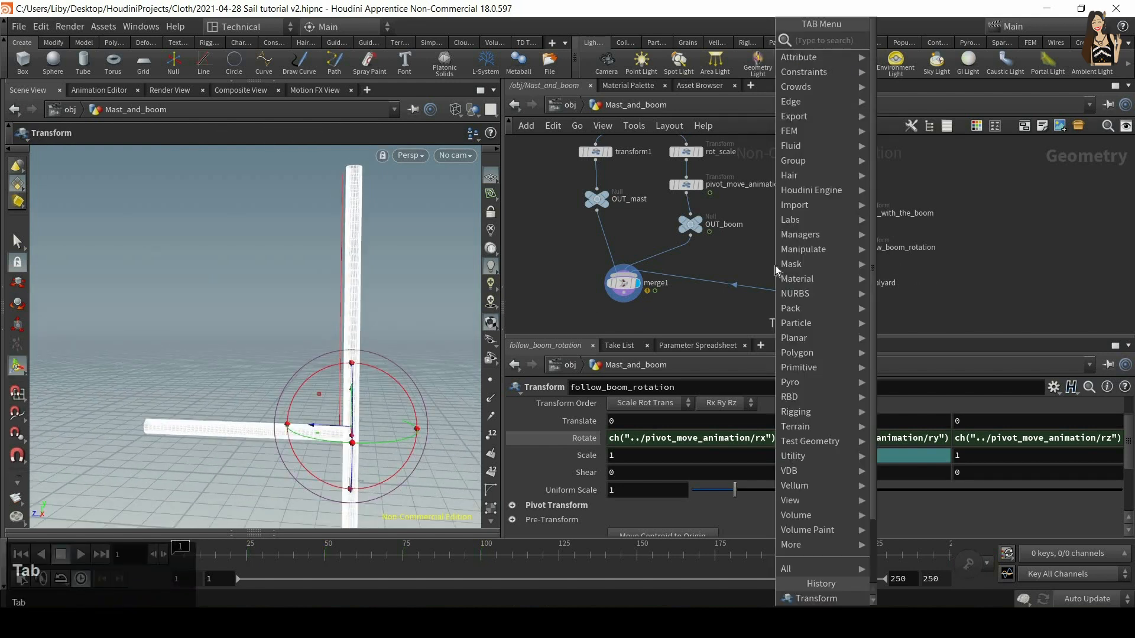
text(wire)
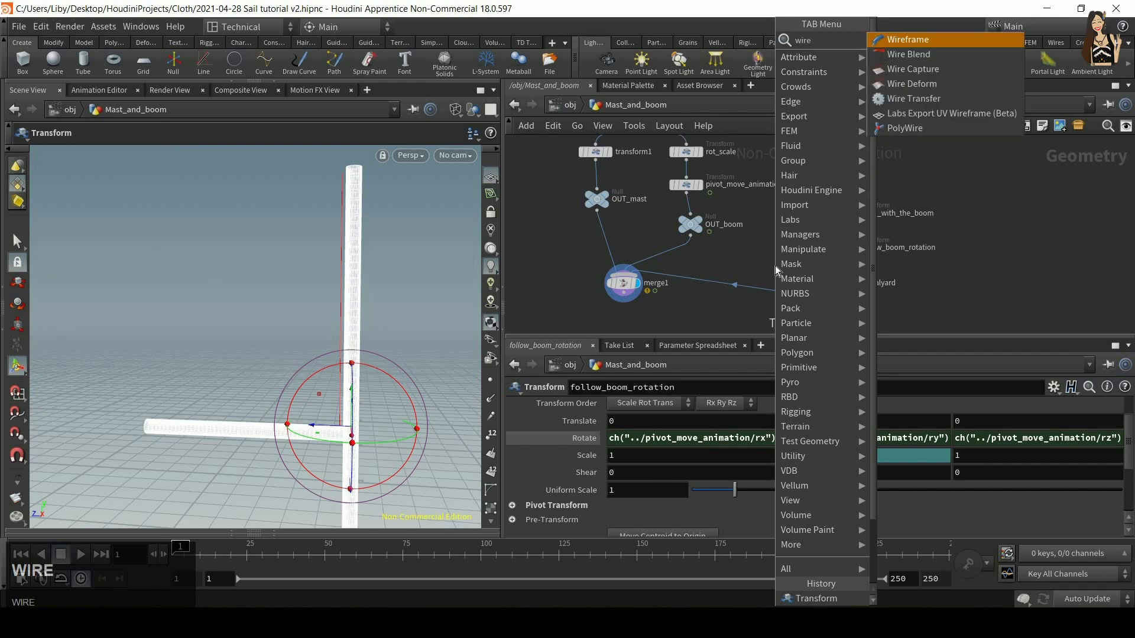
click(889, 38)
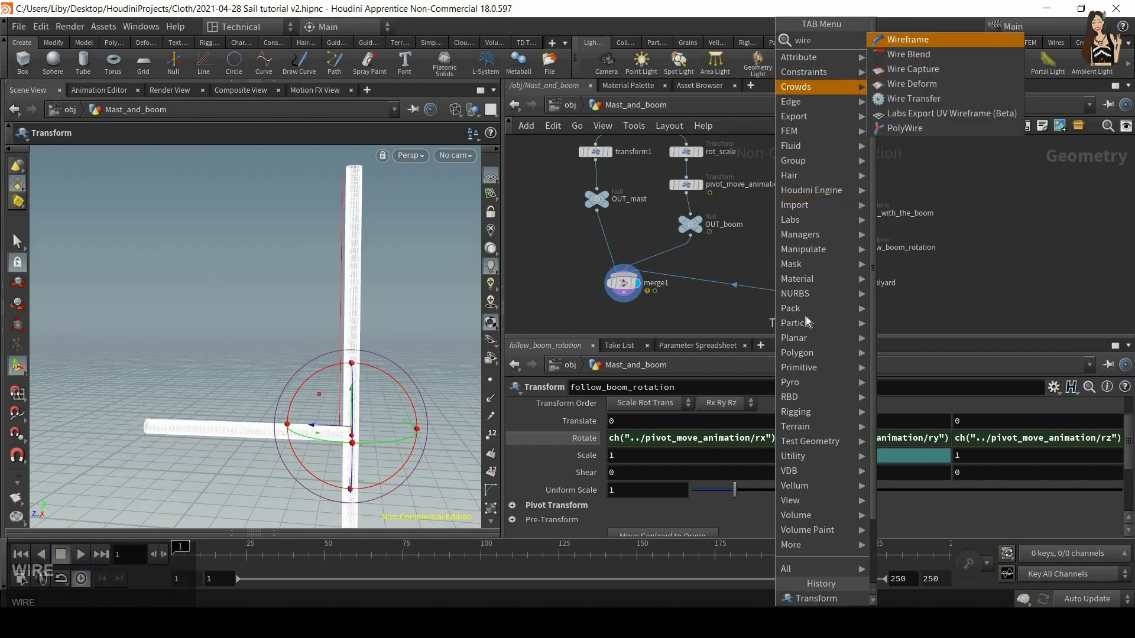
click(842, 271)
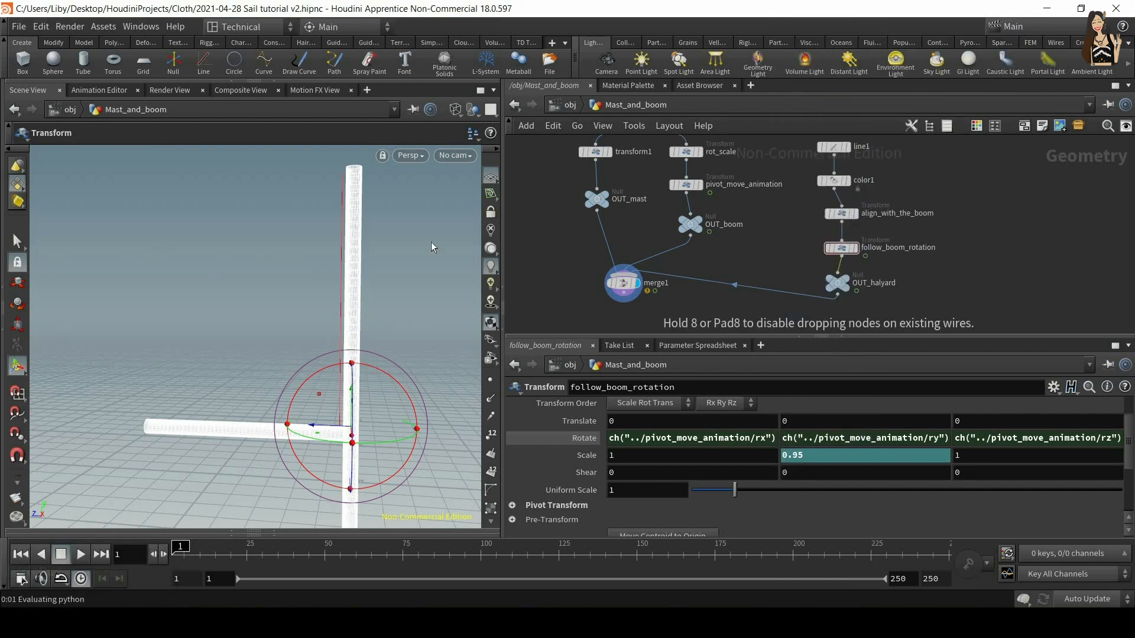
alt+right_drag(363, 190, 357, 246)
alt+drag(357, 246, 350, 273)
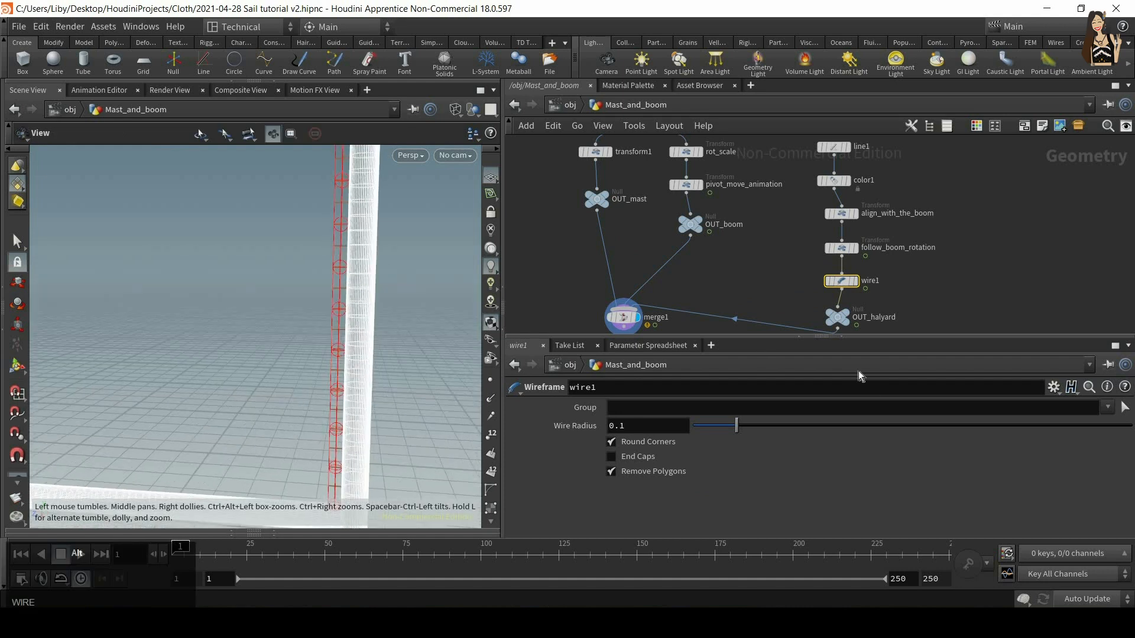
Step: Switch the viewport display to Smooth Wire Shaded
click(455, 109)
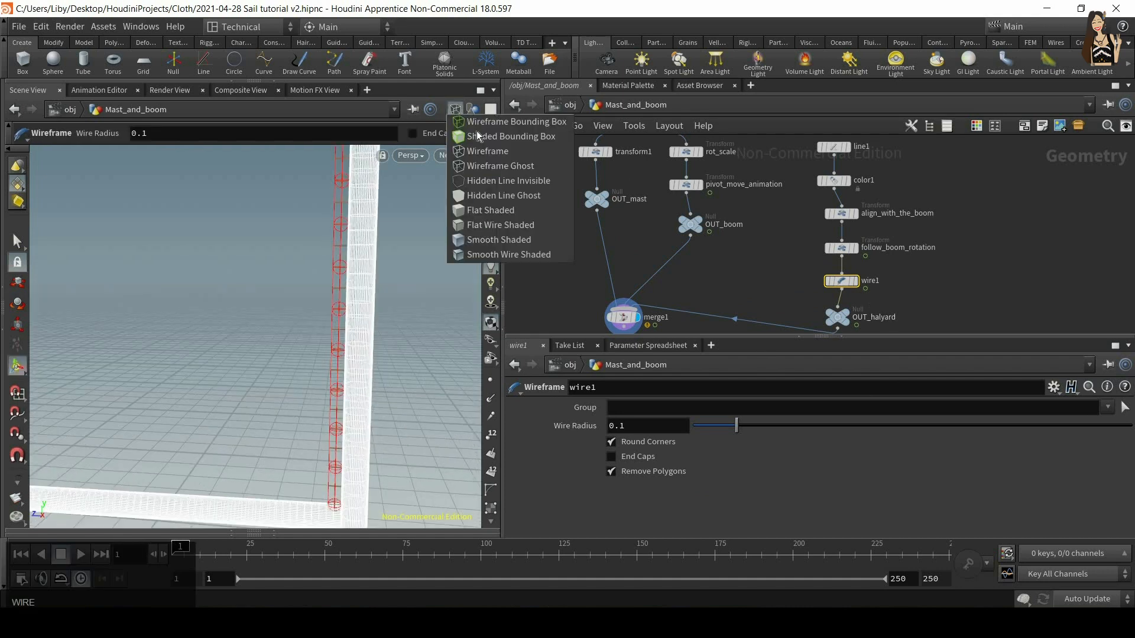
click(505, 257)
mouse_move(423, 440)
alt+mouse_down()
mouse_move(418, 407)
mouse_move(381, 354)
mouse_move(385, 342)
mouse_move(411, 348)
alt+mouse_up()
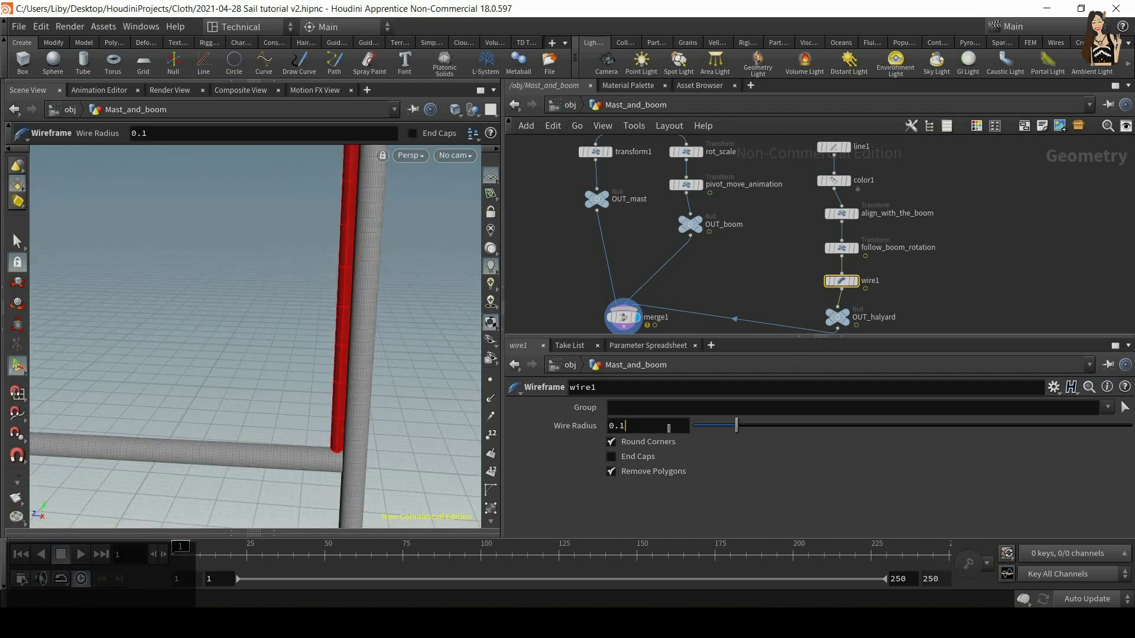
Step: Reduce the halyard wireframe's Wire Radius to 0.01 and enable End Caps
key(BackSpace)
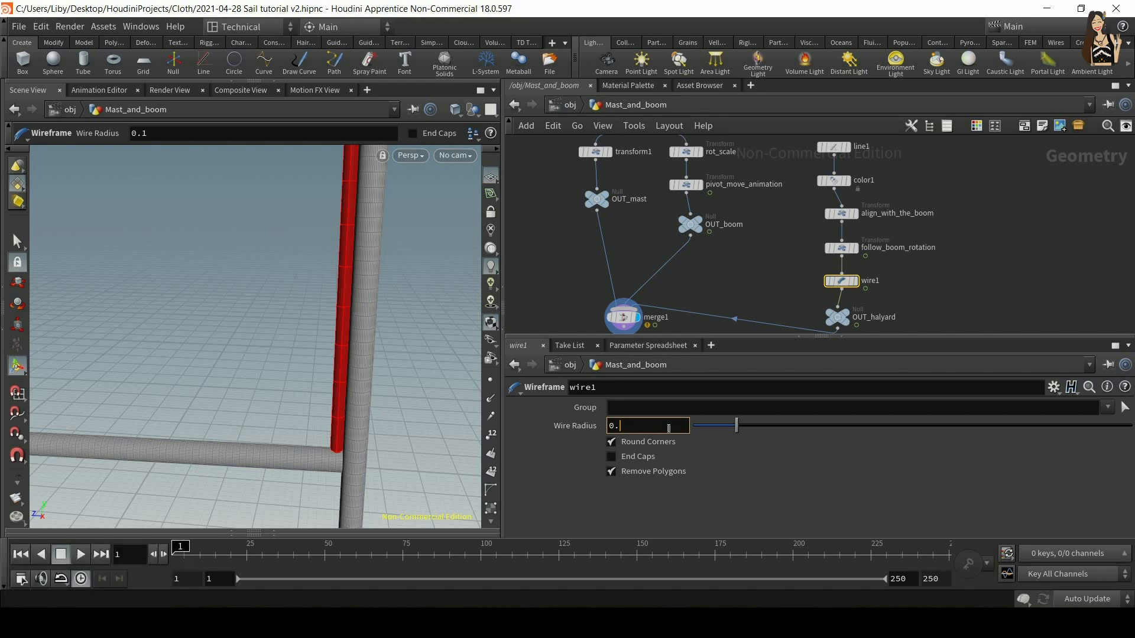
text(05)
key(Return)
click(644, 423)
key(BackSpace)
text(1)
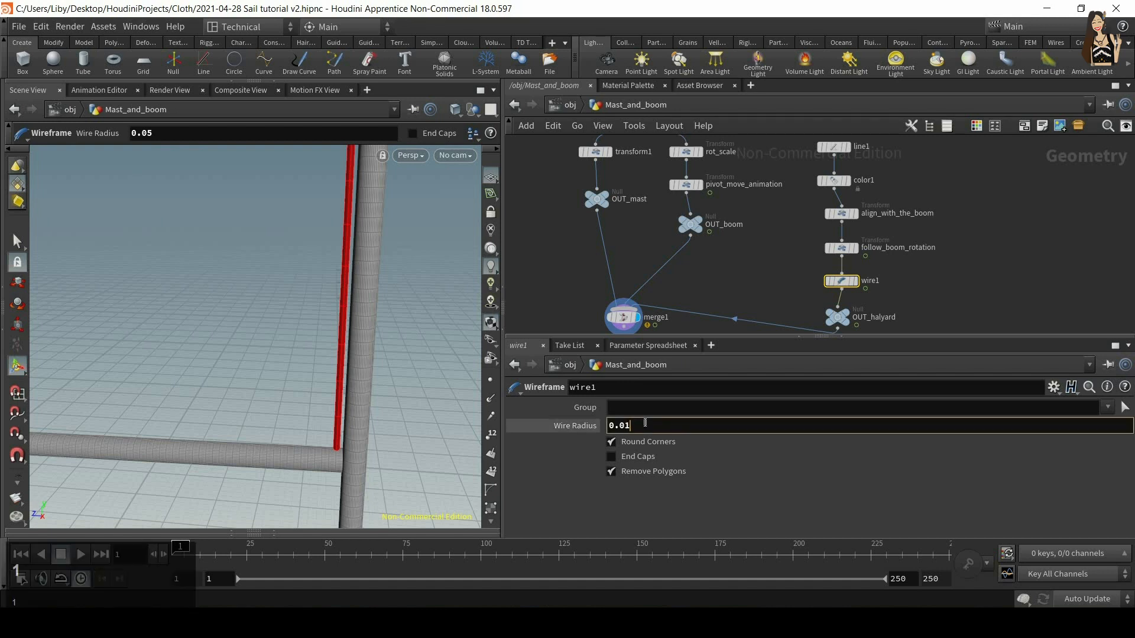
key(Return)
click(619, 458)
Step: Return to the object level and add a Geometry node beside Mast_and_boom
middle_drag(627, 330, 646, 284)
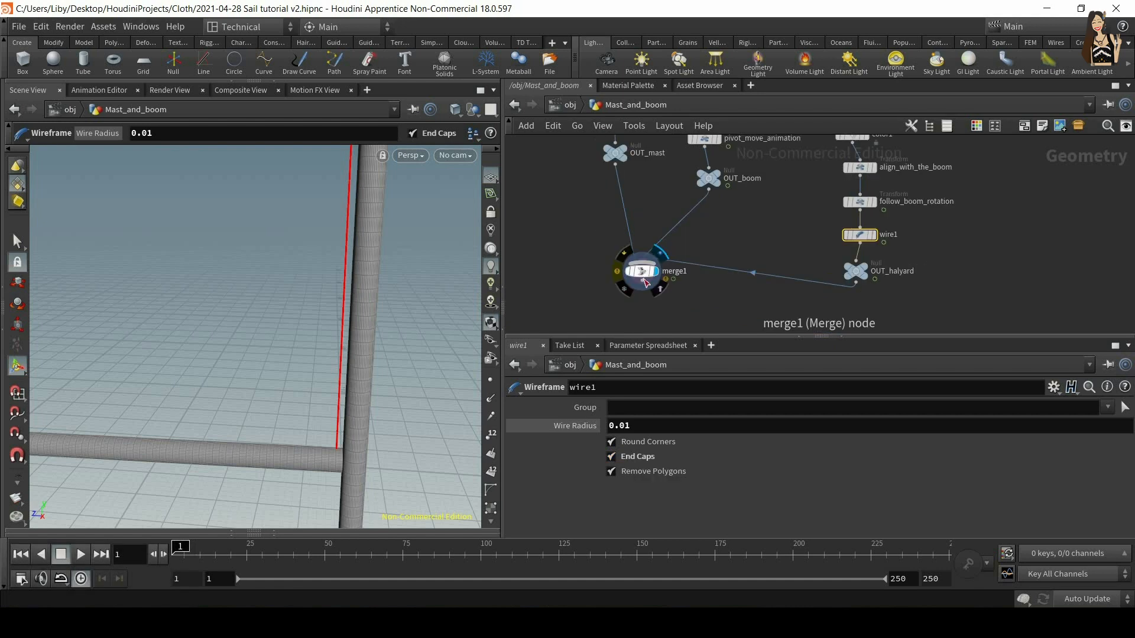
click(656, 275)
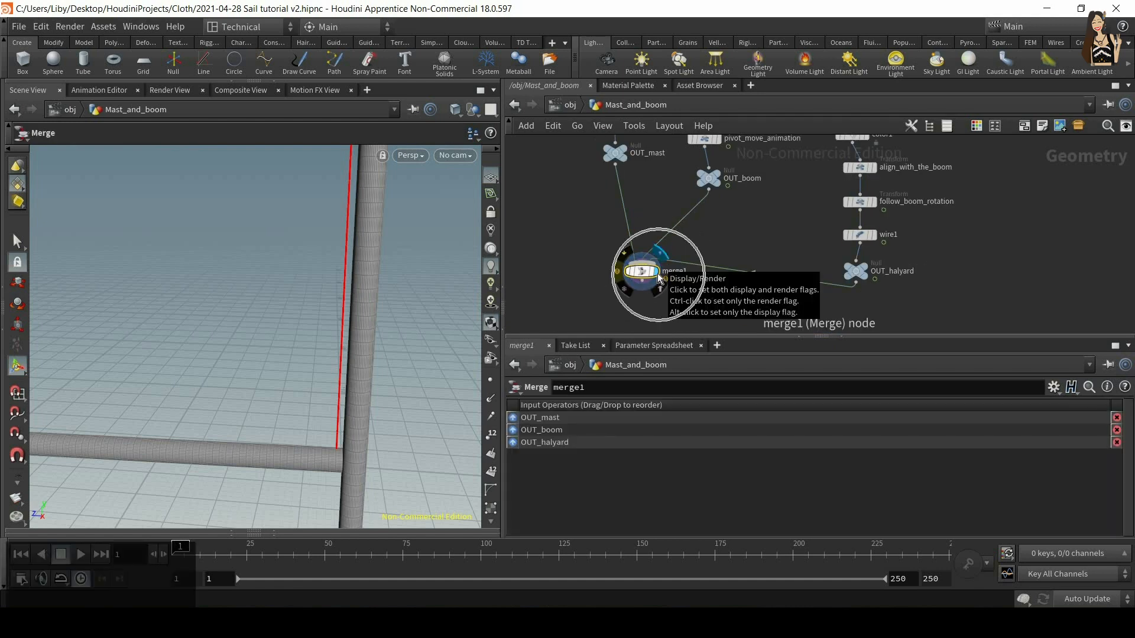
click(569, 107)
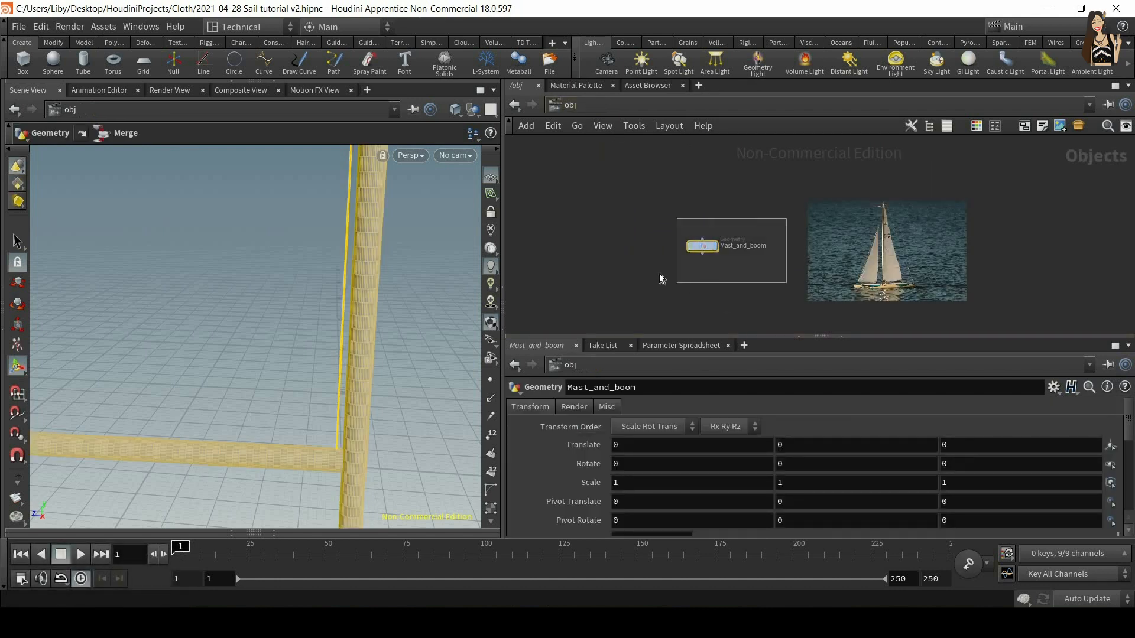
alt+drag(362, 257, 339, 286)
alt+right_drag(339, 286, 476, 266)
alt+drag(476, 266, 345, 325)
alt+middle_drag(344, 324, 302, 393)
alt+drag(302, 393, 435, 277)
alt+middle_drag(434, 278, 267, 310)
key(Return)
key(Tab)
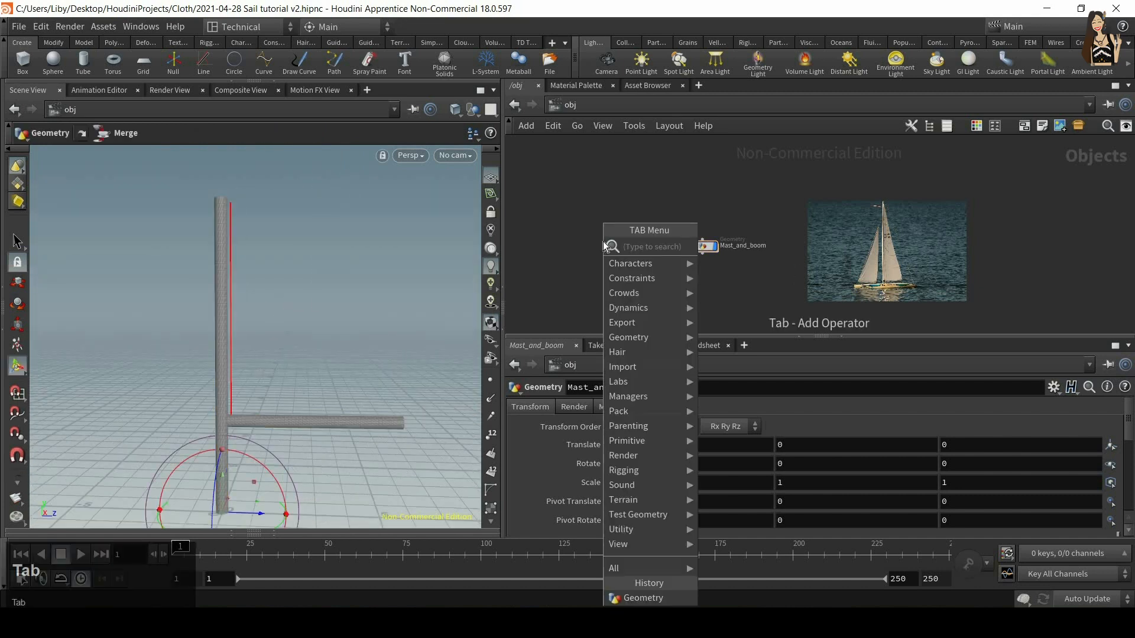
text(geo)
key(Return)
click(619, 247)
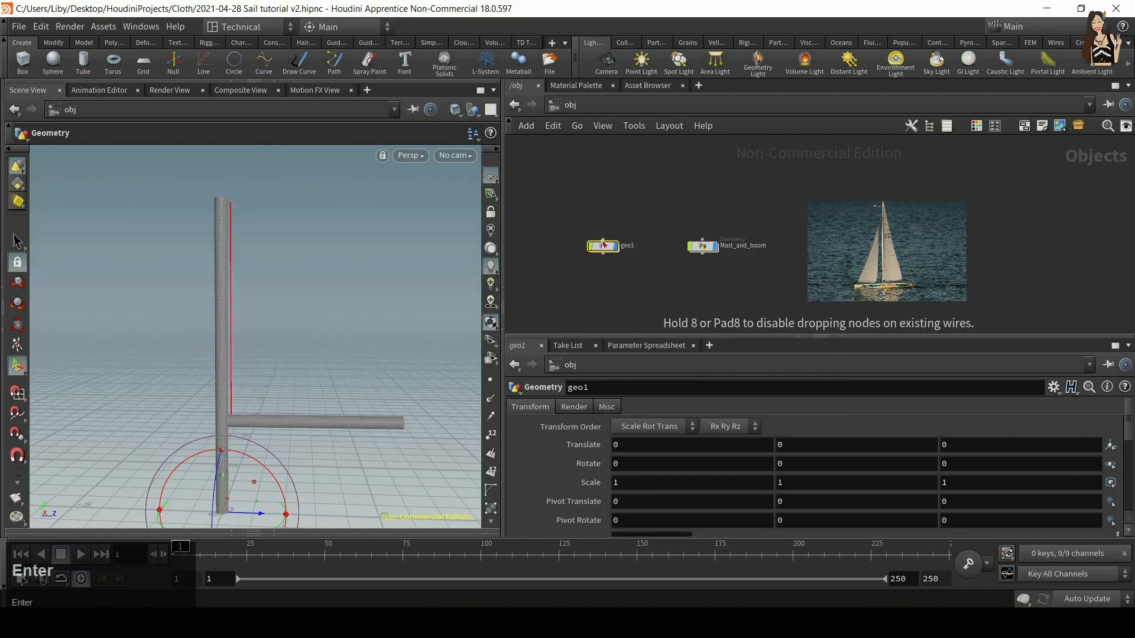
Step: Rename the new Geometry node as sail
double_click(624, 245)
text(sal)
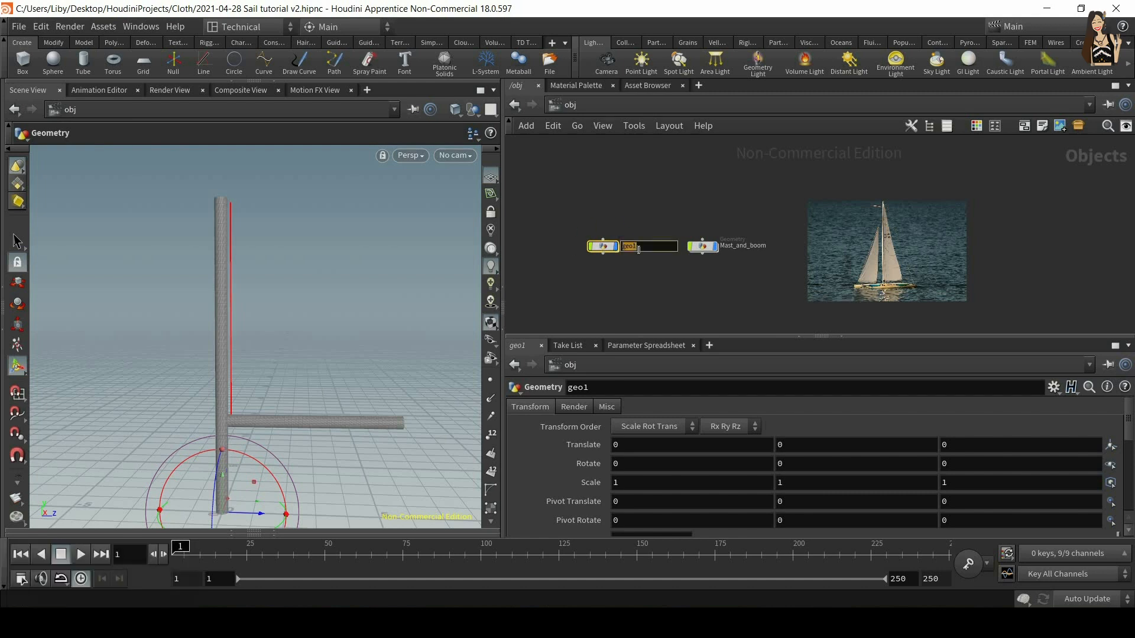
text(i)
key(BackSpace)
key(BackSpace)
text(il)
key(Return)
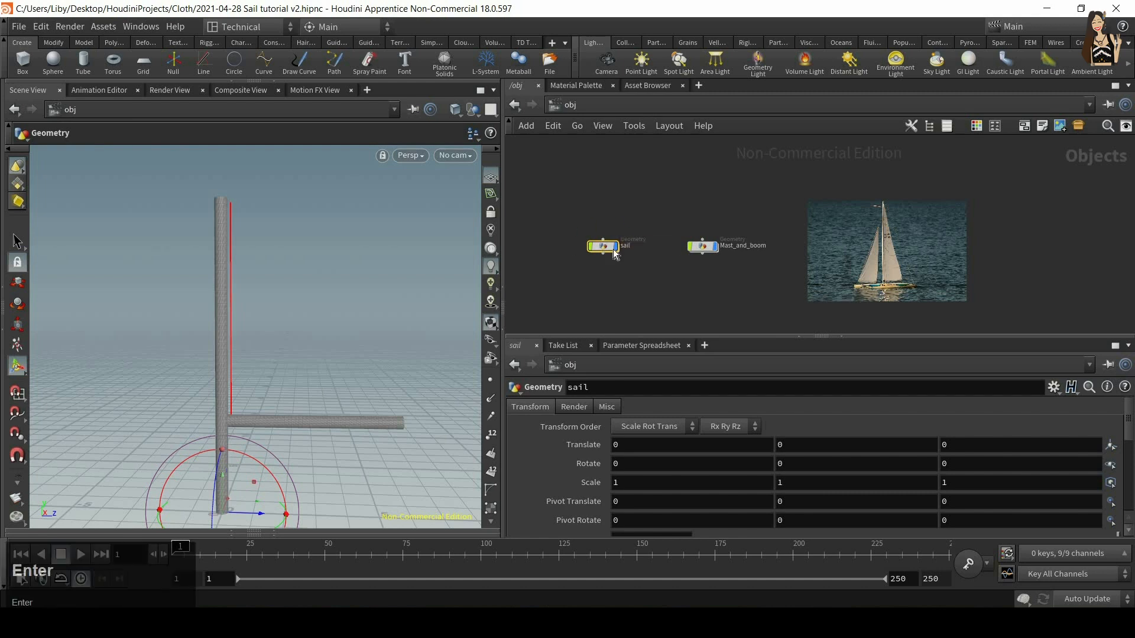
Step: Enter the sail object and add a Planar Patch node to its network
double_click(610, 248)
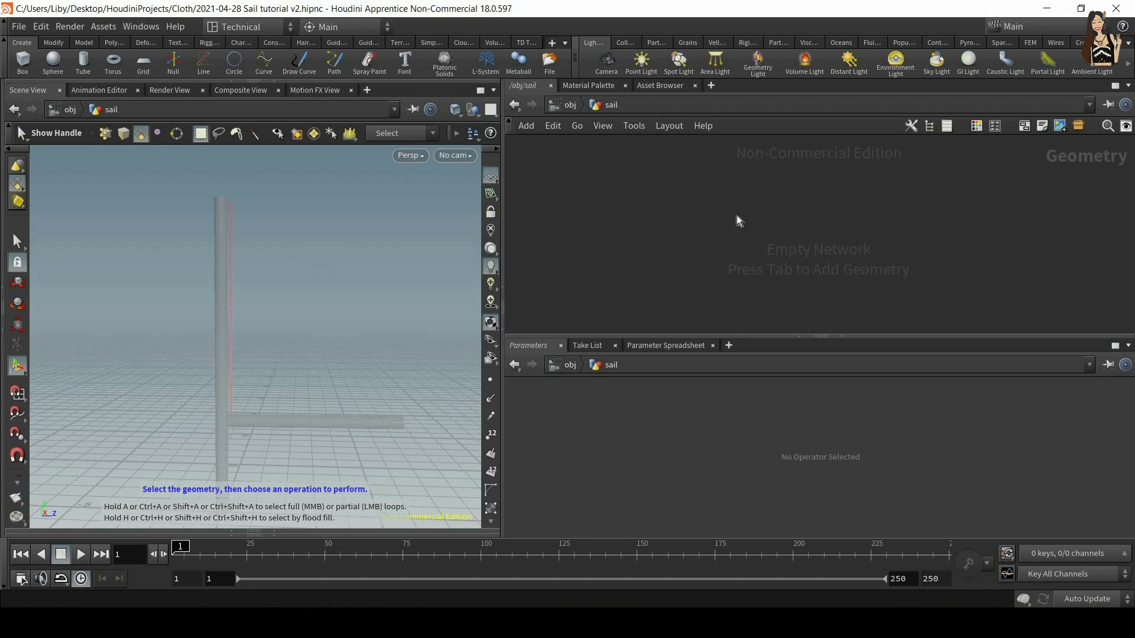
key(Tab)
text(planar)
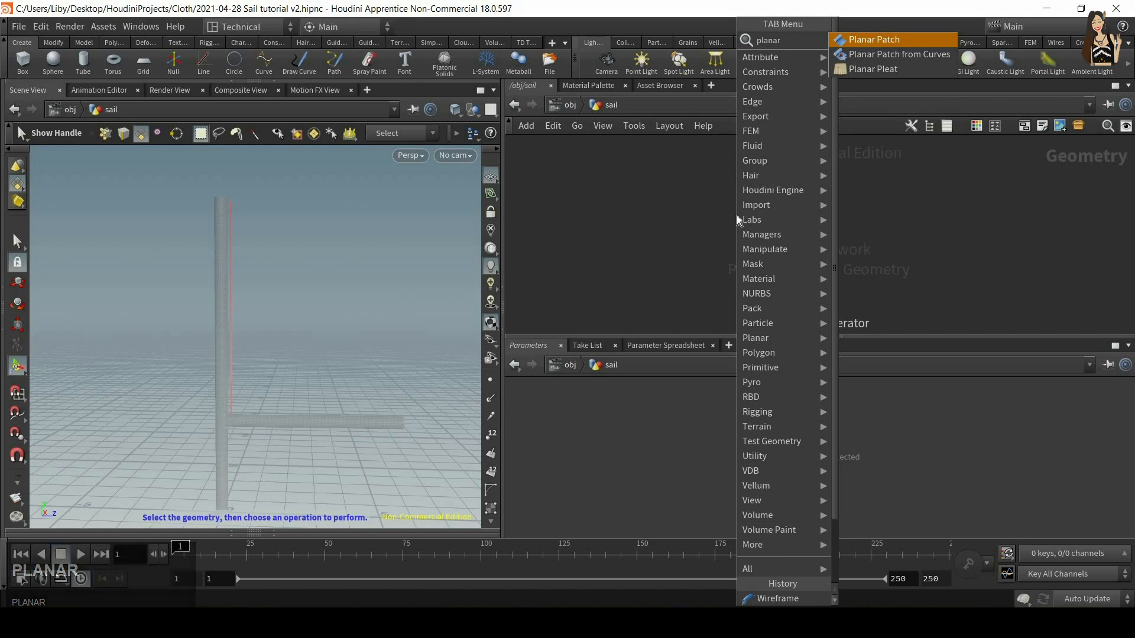
key(Return)
click(789, 188)
alt+drag(360, 350, 322, 228)
alt+right_drag(322, 228, 278, 241)
alt+drag(279, 241, 352, 228)
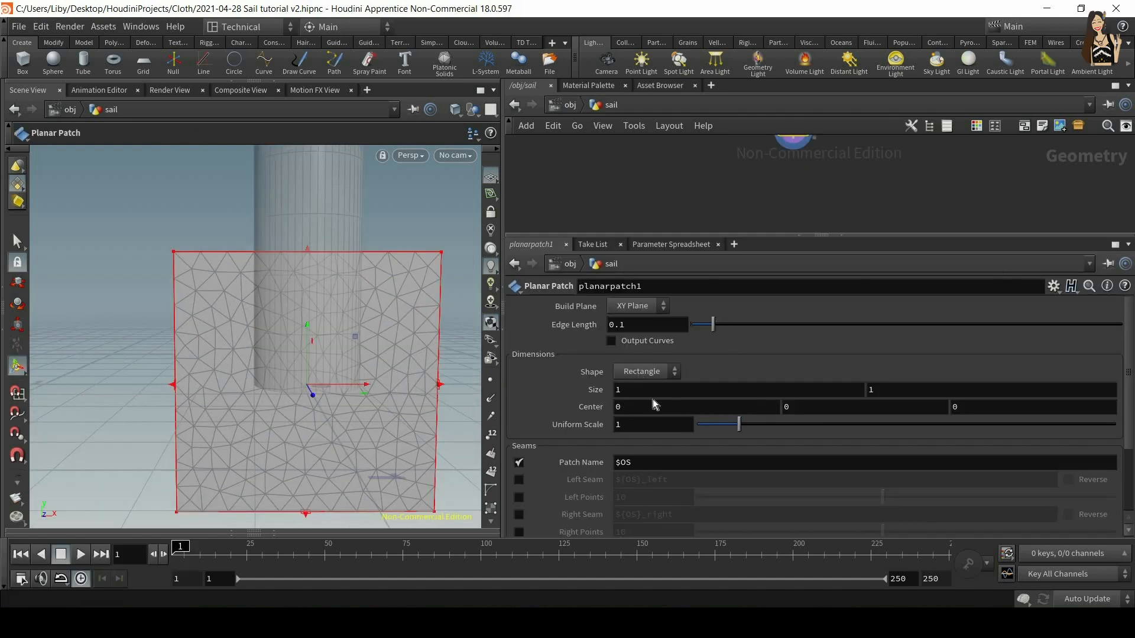
Step: Shape the planar patch as a right triangle using Shape Trapezoid, Taper 0 and Skew -0.5
click(648, 371)
click(645, 385)
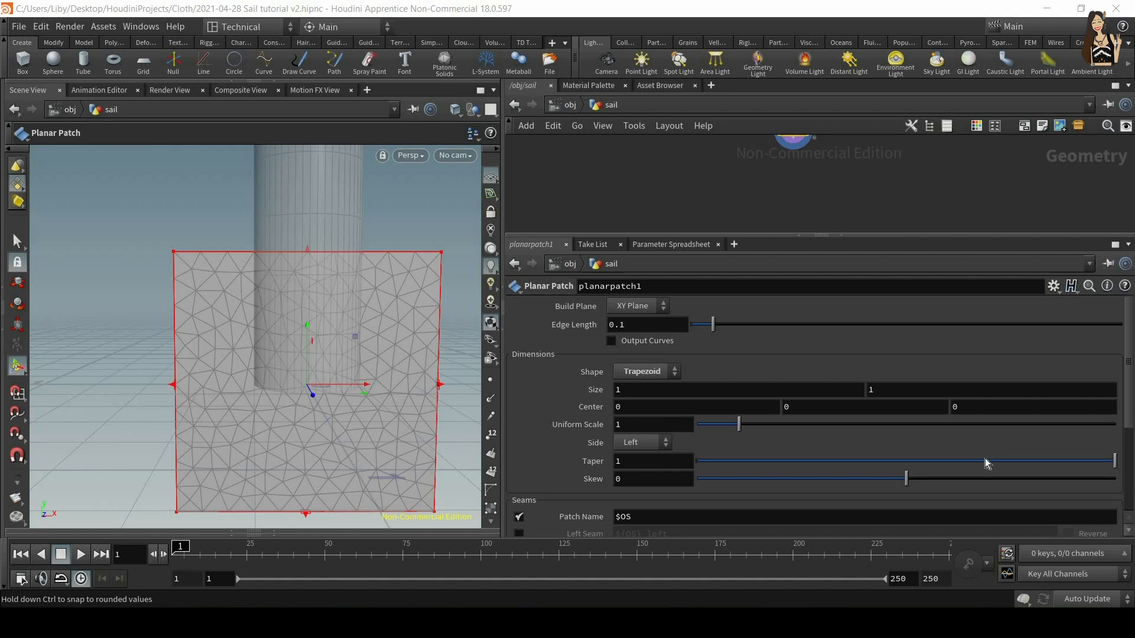
drag(924, 463, 724, 457)
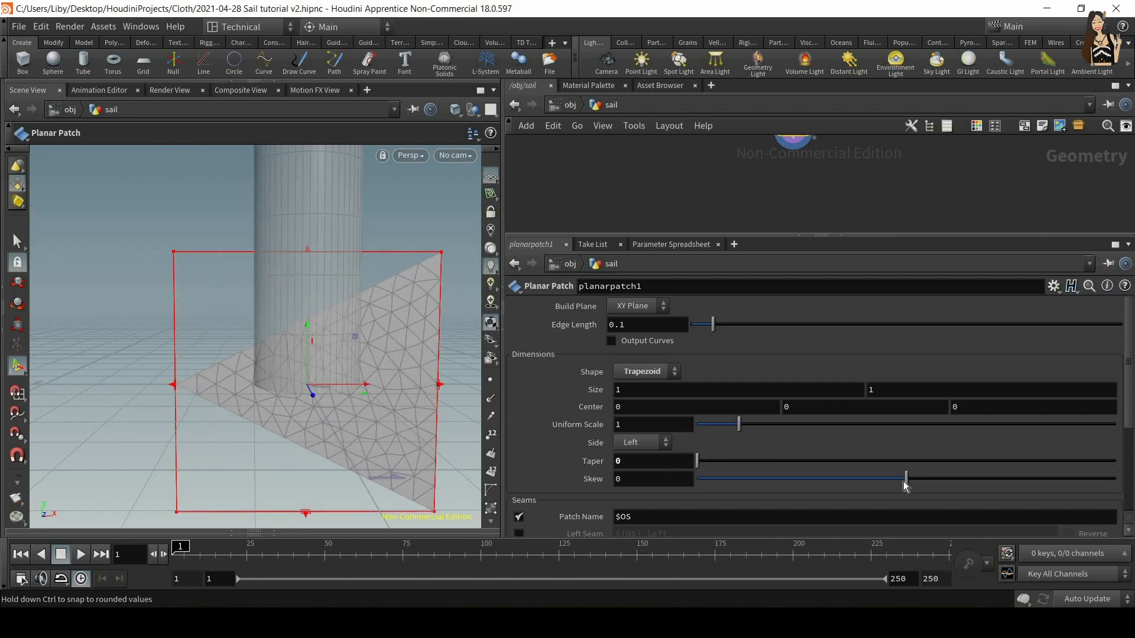
drag(896, 485, 800, 493)
alt+drag(322, 405, 337, 438)
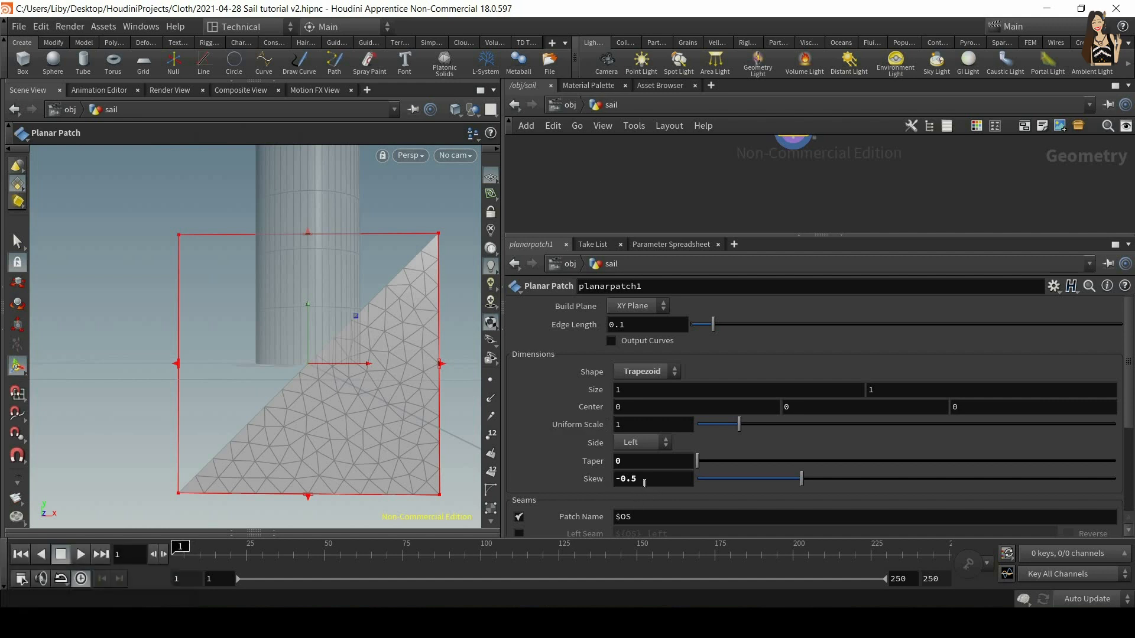
Step: Set the planar patch's Uniform Scale to 5
double_click(618, 425)
text(5)
key(Return)
alt+right_drag(395, 433, 305, 369)
alt+middle_drag(322, 314, 249, 355)
alt+drag(248, 356, 360, 322)
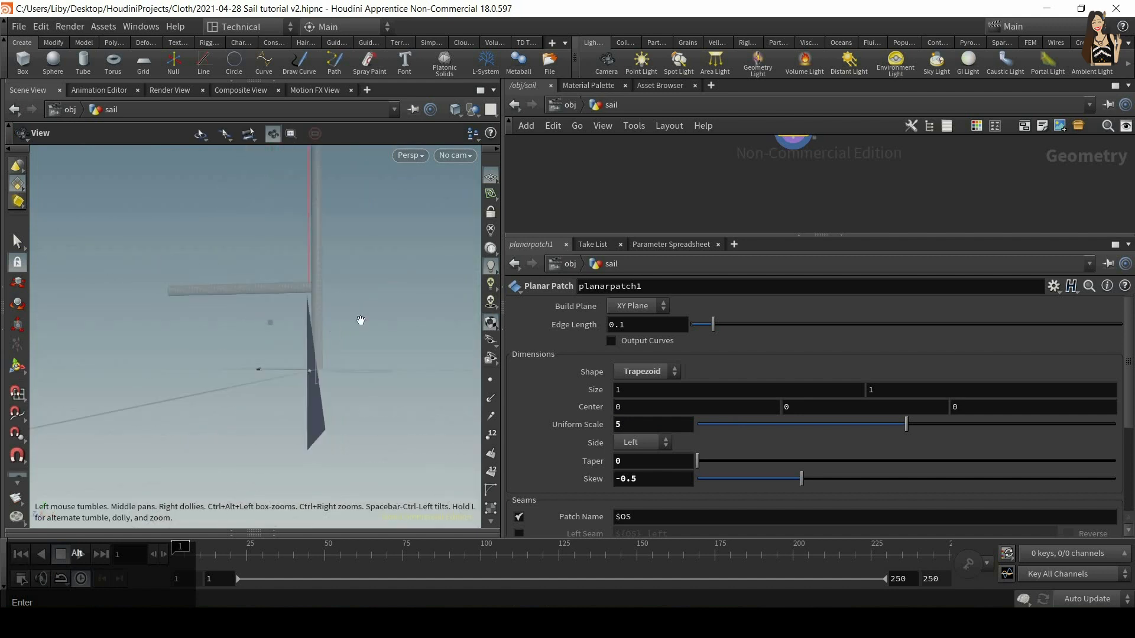
Step: Add a Transform node below planarpatch1 and set its Rotate Y to 90
middle_drag(827, 186, 827, 206)
click(792, 160)
key(Tab)
text(tran)
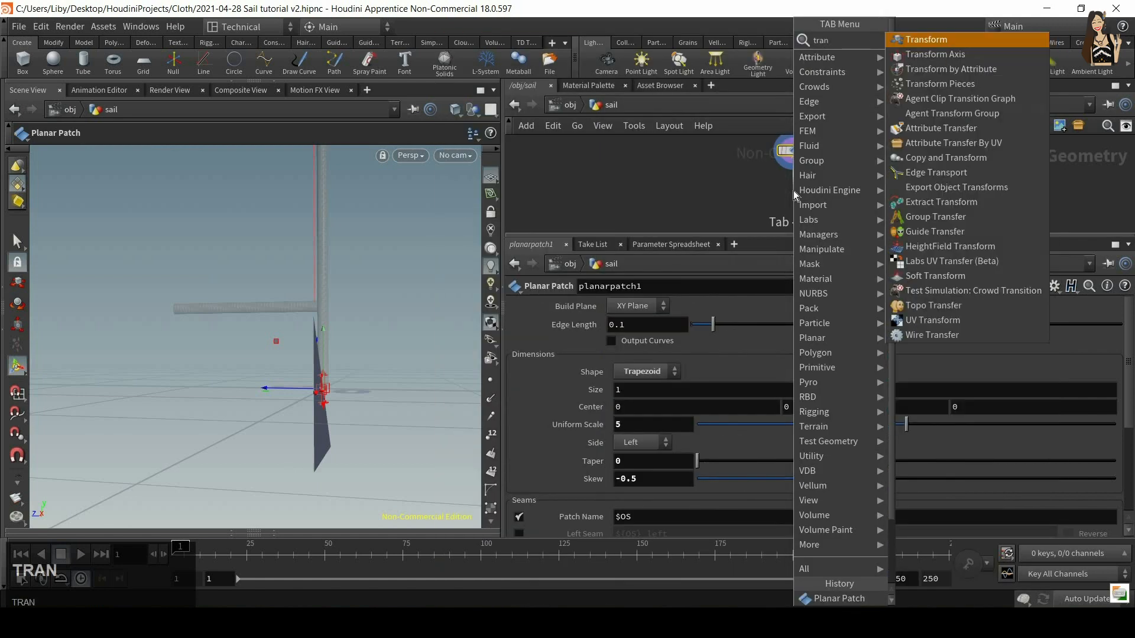
key(Return)
click(793, 190)
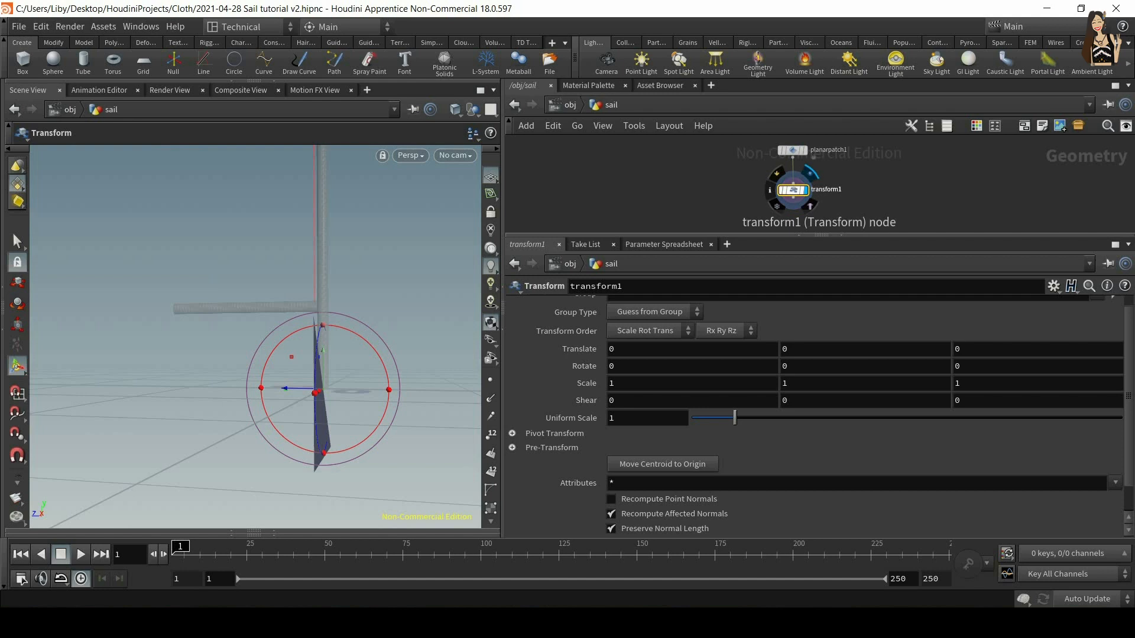
click(784, 366)
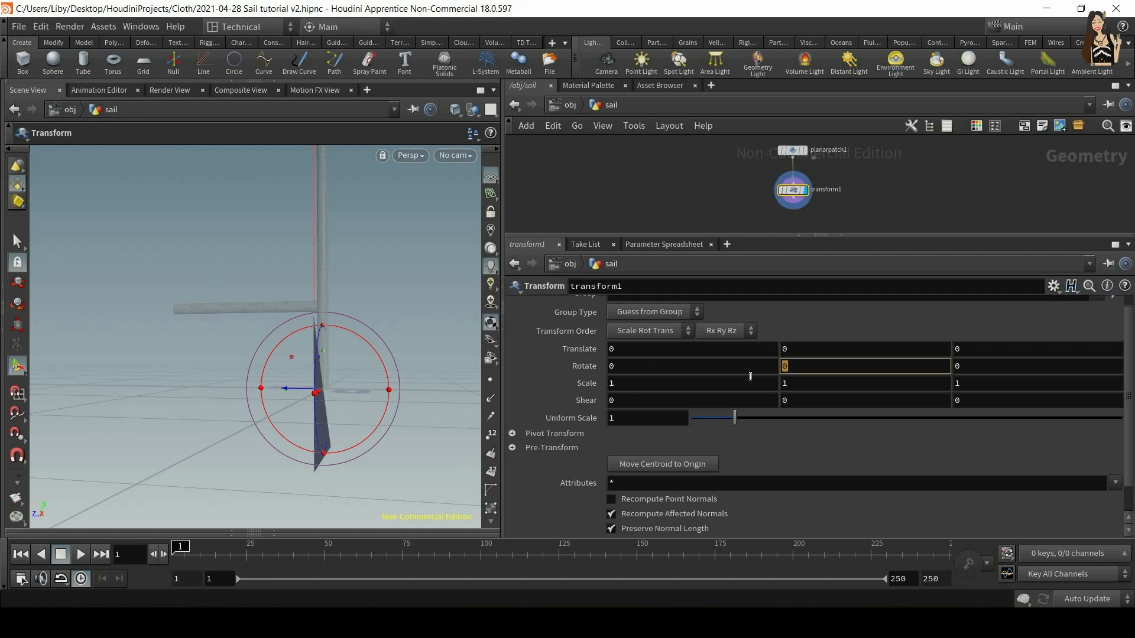
text(90)
key(Return)
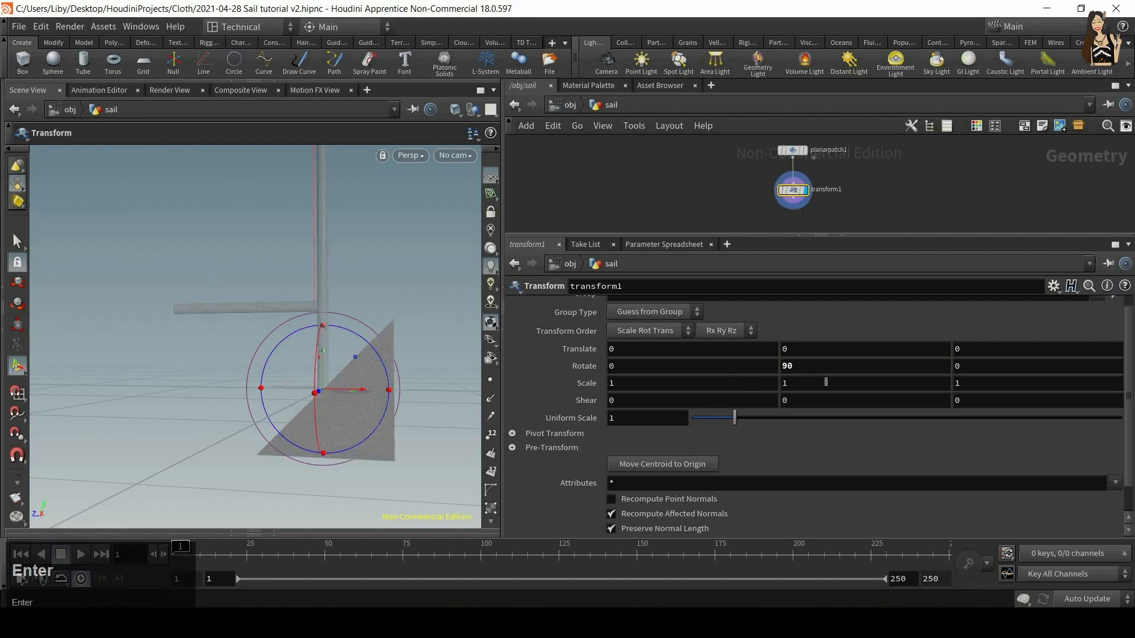
Step: Raise the sail by setting the Transform's Translate Y to 6.5
click(785, 349)
text(6.5)
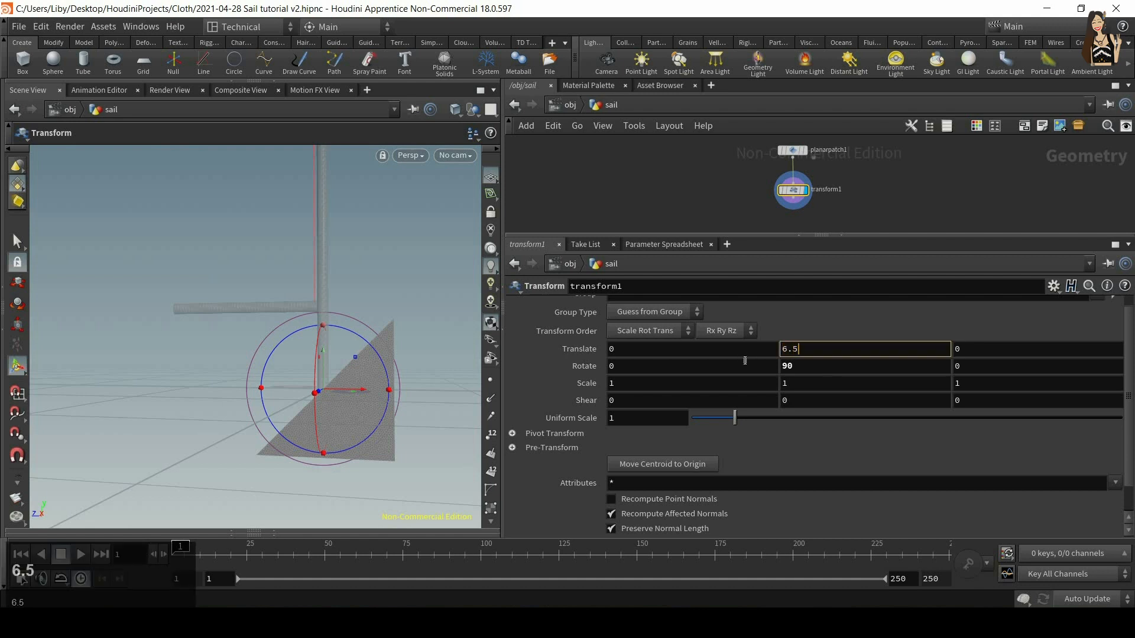
key(Return)
alt+drag(346, 282, 346, 347)
alt+middle_drag(347, 347, 361, 425)
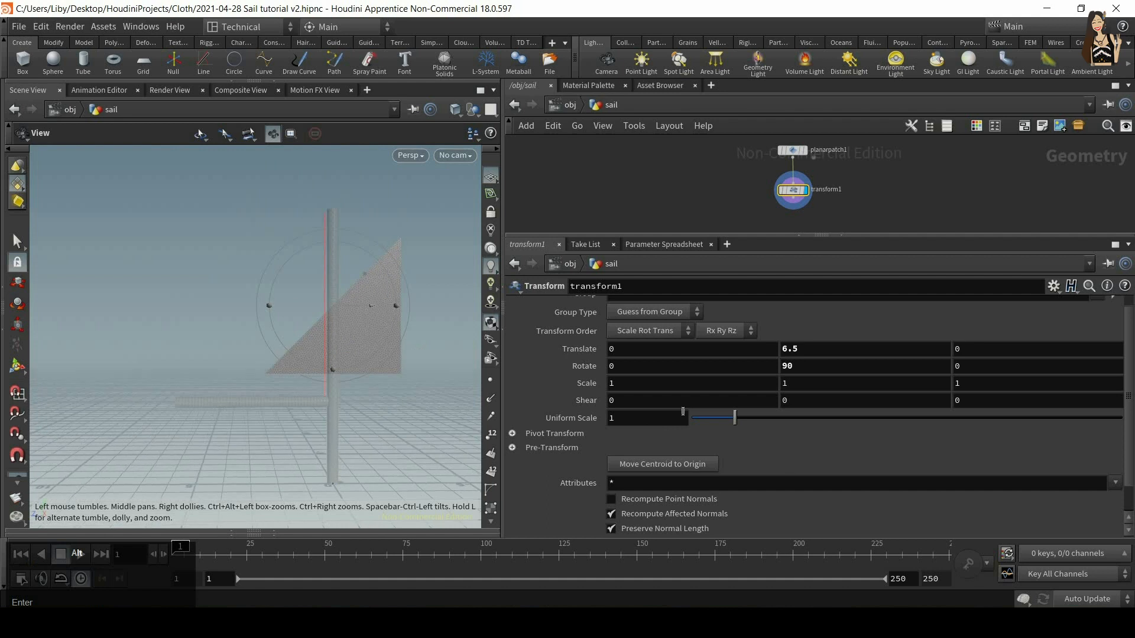
Step: Move the sail over the boom beside the mast, with Translate Z trimmed to about 2.8
drag(367, 305, 289, 319)
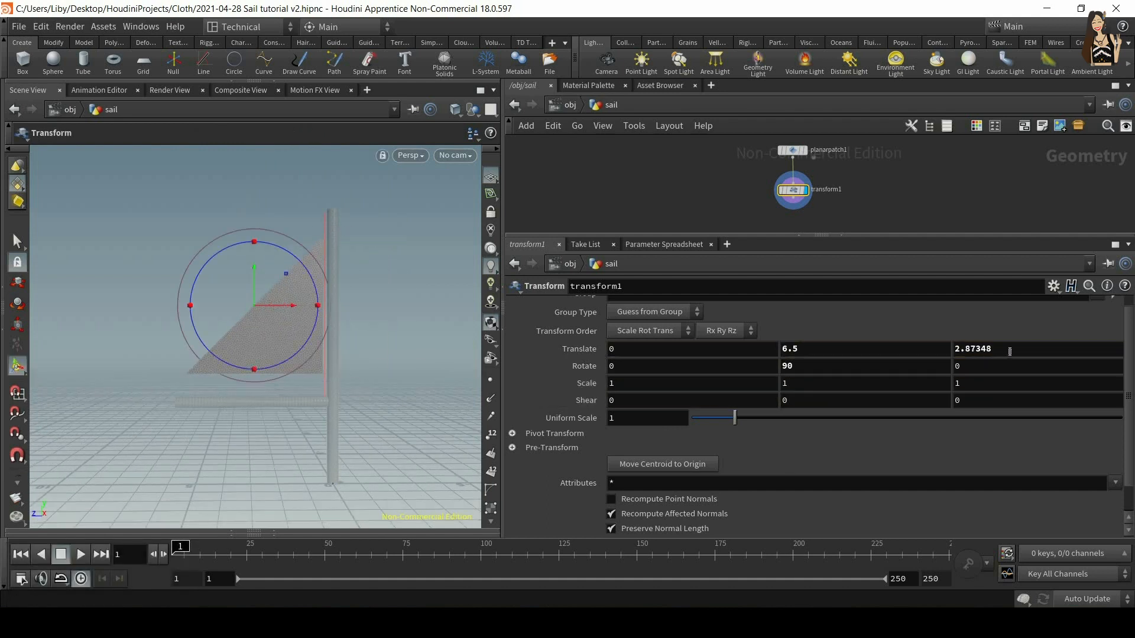
key(BackSpace)
key(BackSpace)
key(BackSpace)
key(BackSpace)
key(Return)
Step: Stretch the sail vertically by setting planarpatch1's second Size value to 1.3
key(Up)
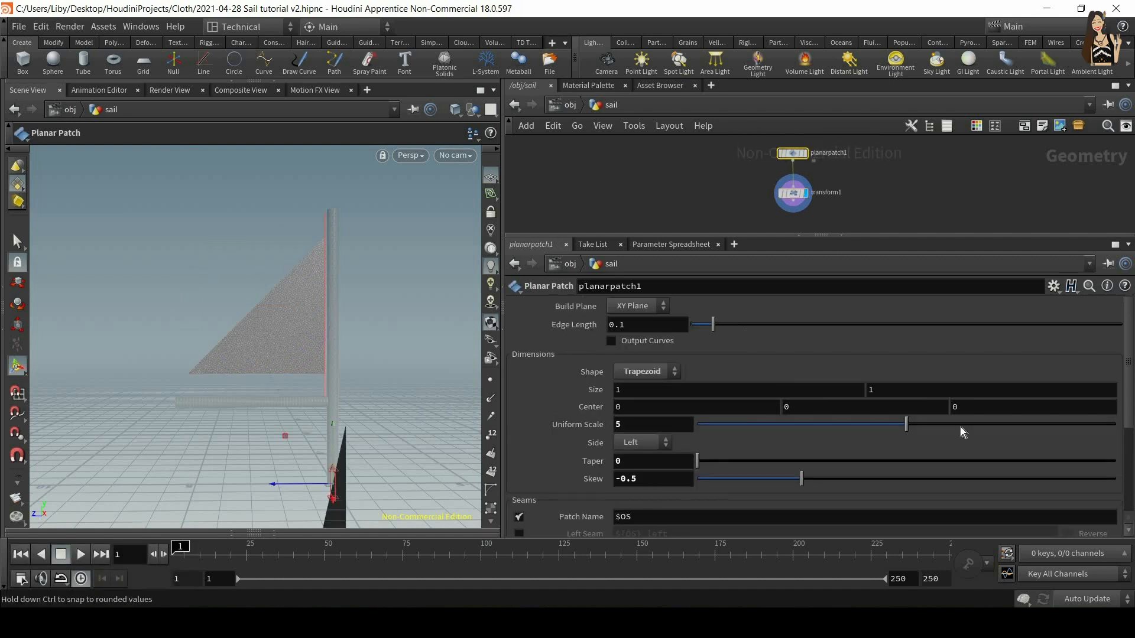
click(891, 388)
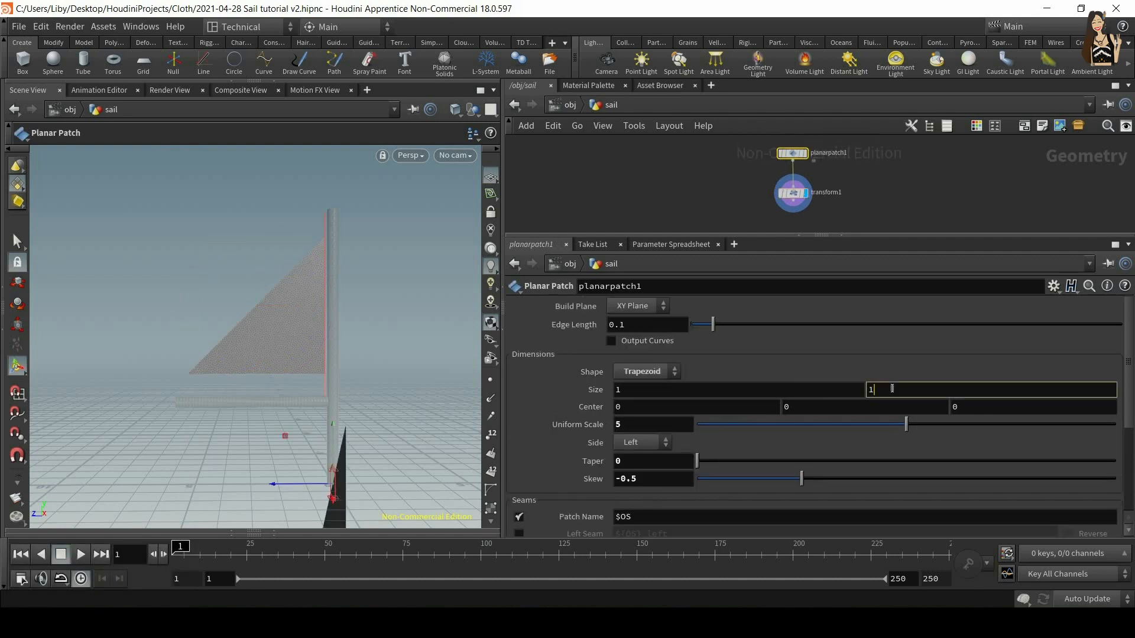
text(.3)
key(Return)
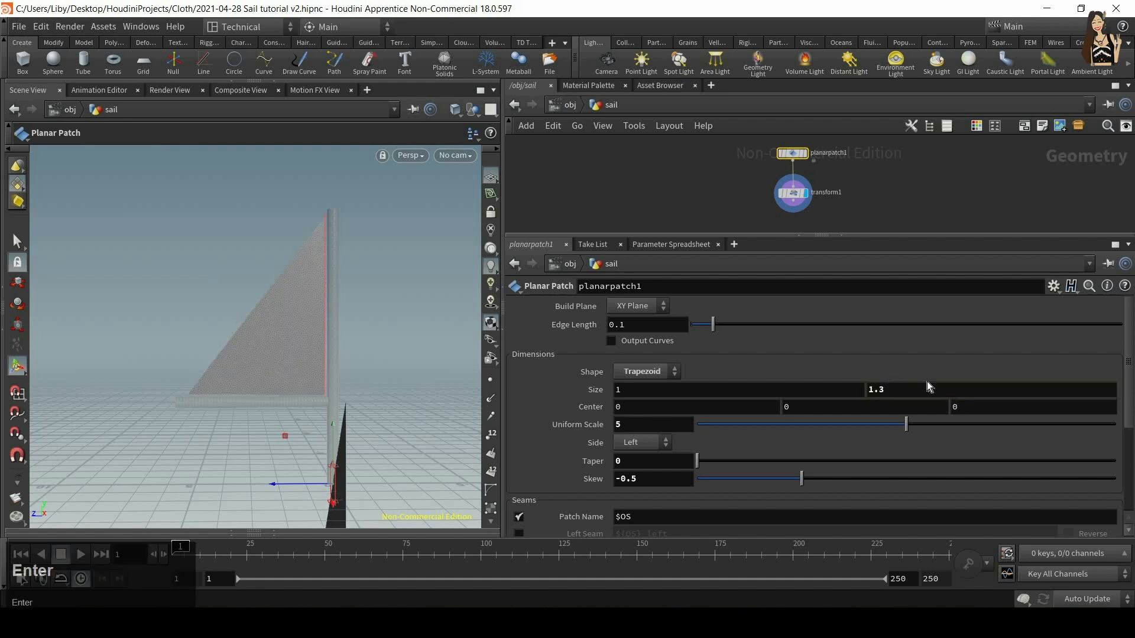
alt+drag(296, 354, 236, 331)
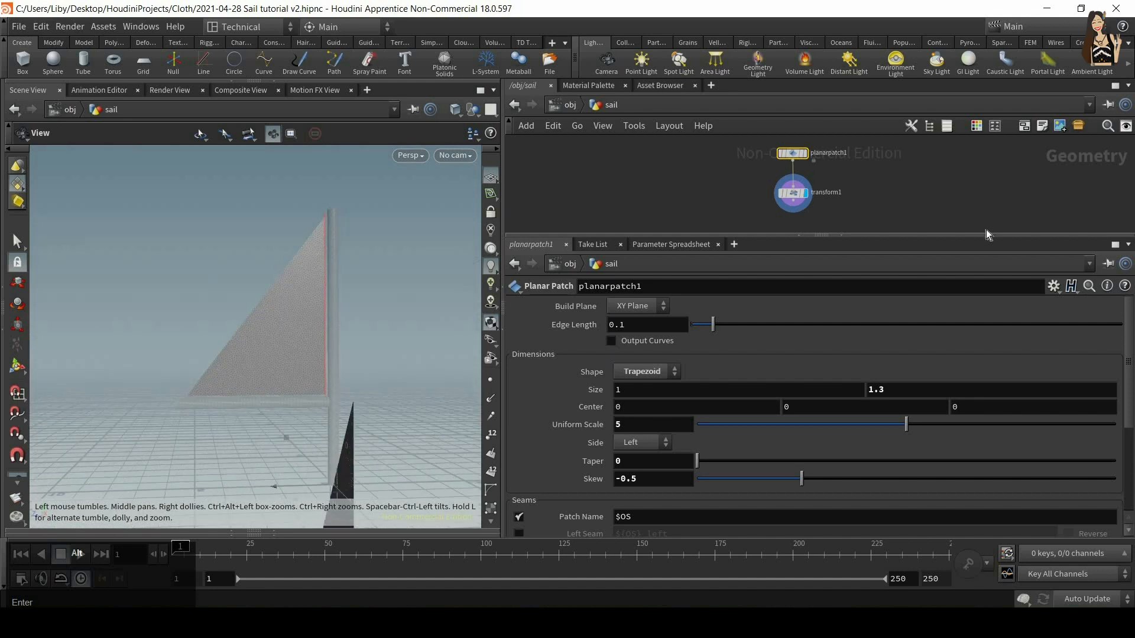
Step: Add a Null node wired to the output of transform1 in the sail network
click(802, 215)
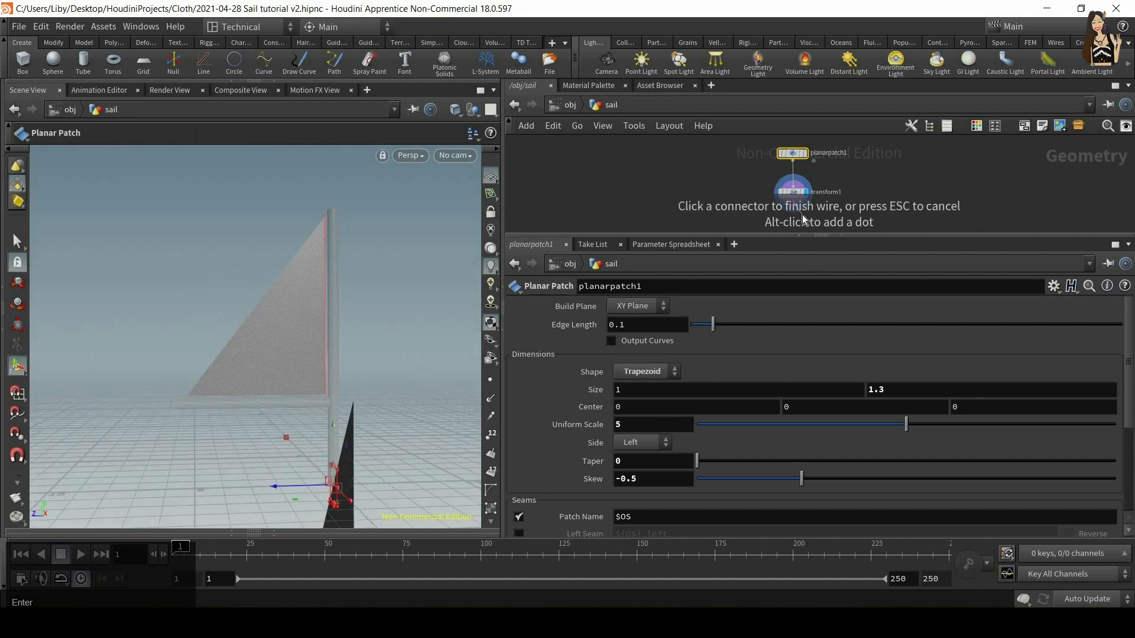
key(Tab)
text(null)
key(Return)
click(804, 197)
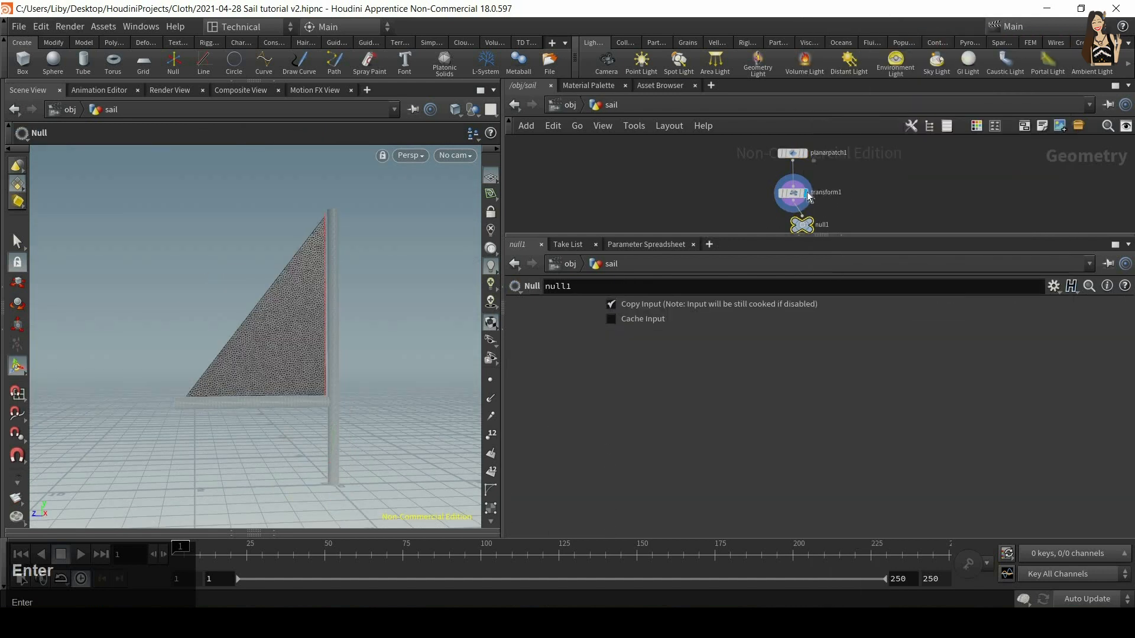
Step: Rename the null as OUT_sail and save the scene
double_click(821, 195)
text(OU)
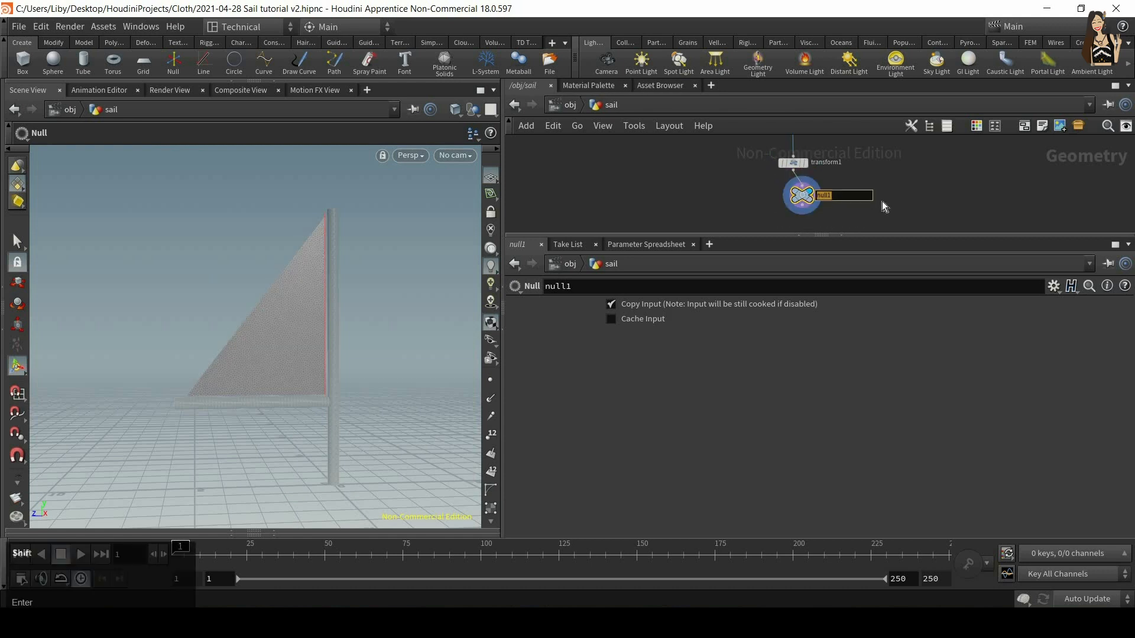
text(T_sail)
key(Return)
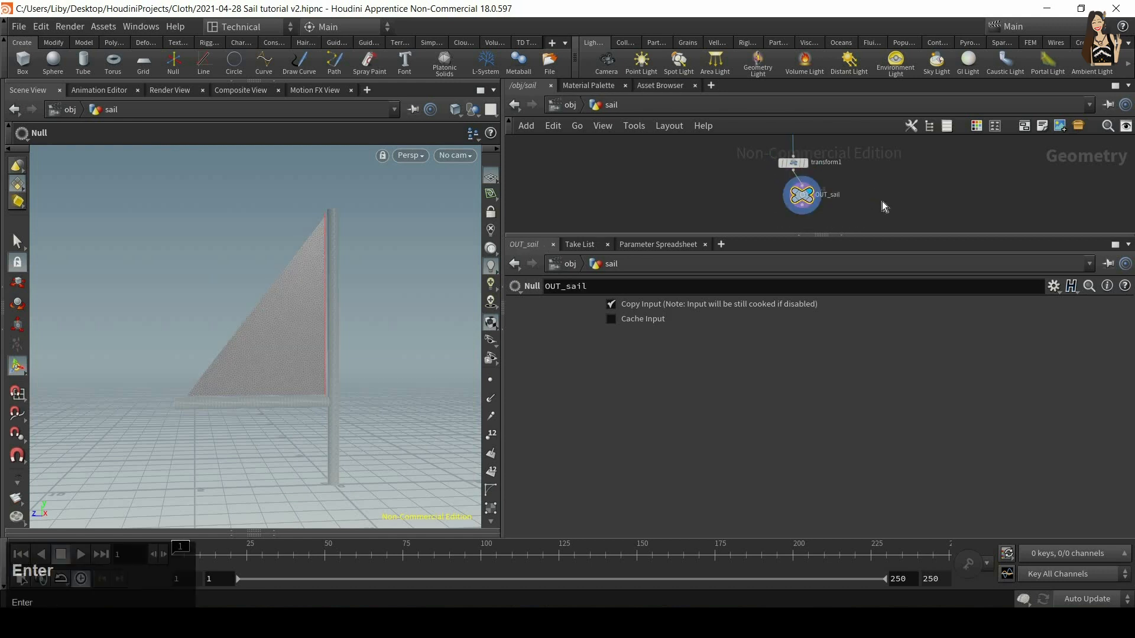
key(ctrl+s)
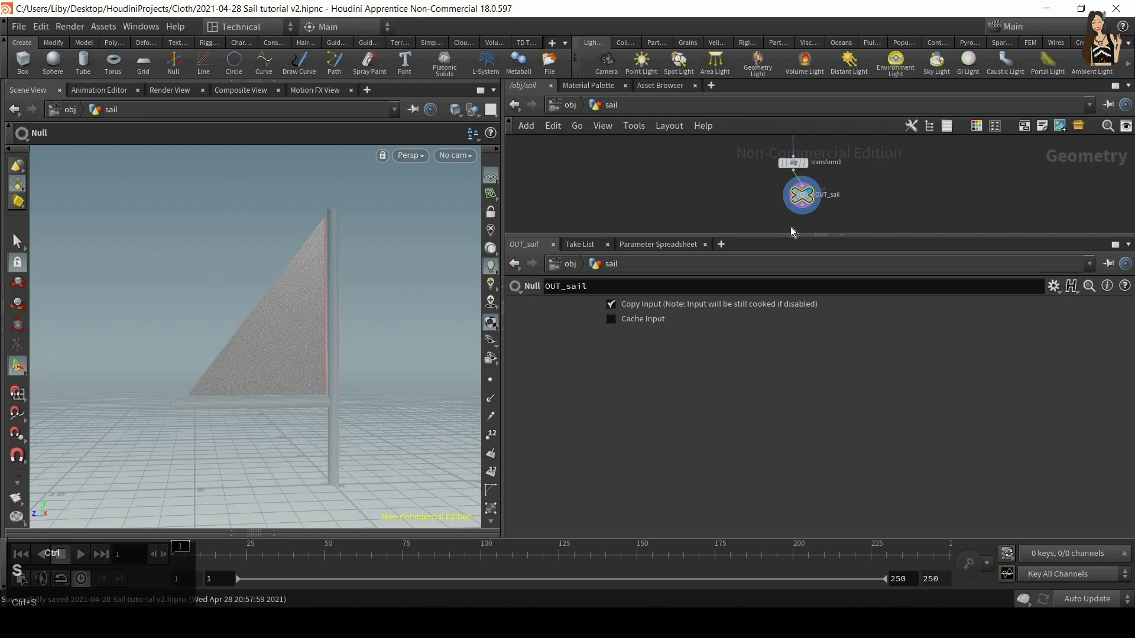
Step: Enlarge the network area and place a Vellum Configure Cloth node below OUT_sail
drag(813, 237, 824, 278)
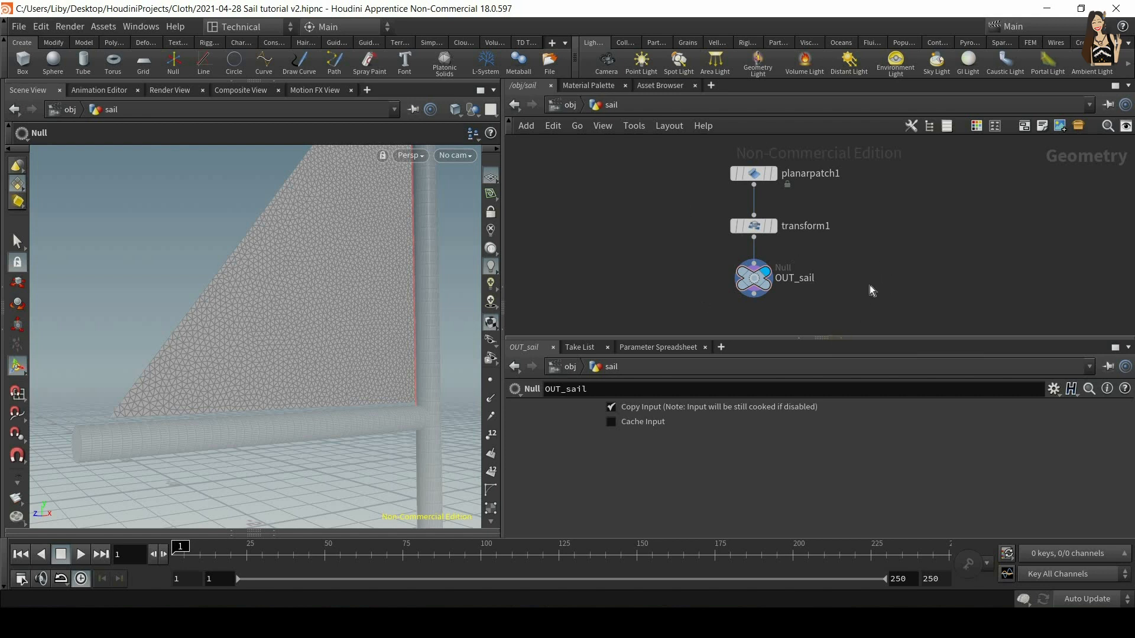
middle_drag(854, 253, 860, 219)
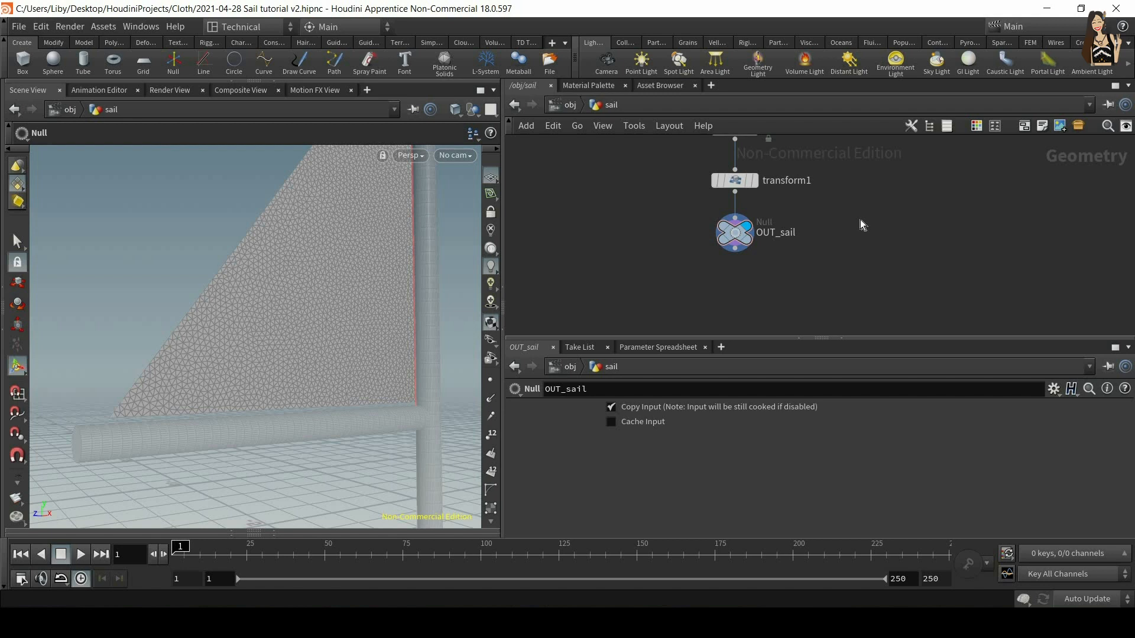
key(Tab)
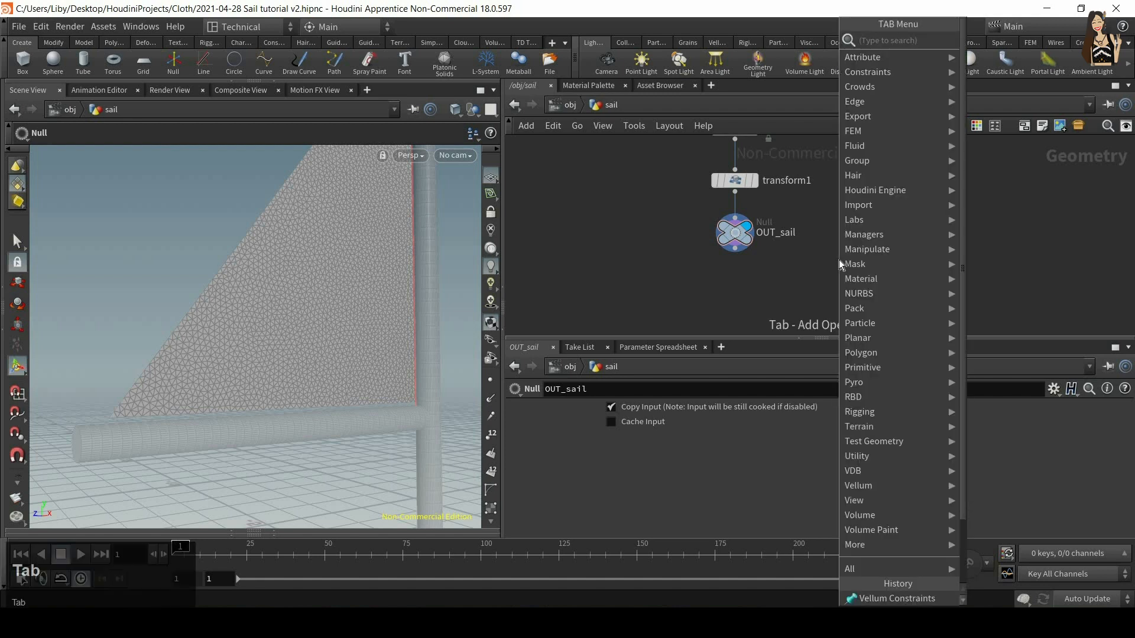
text(vellum)
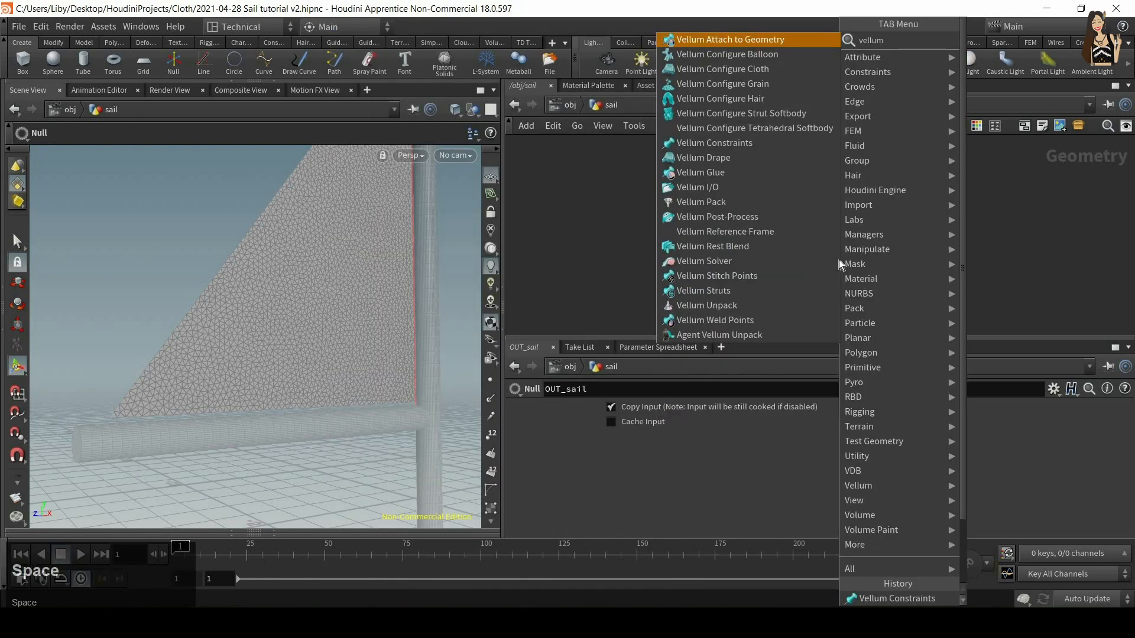
text( confi)
key(BackSpace)
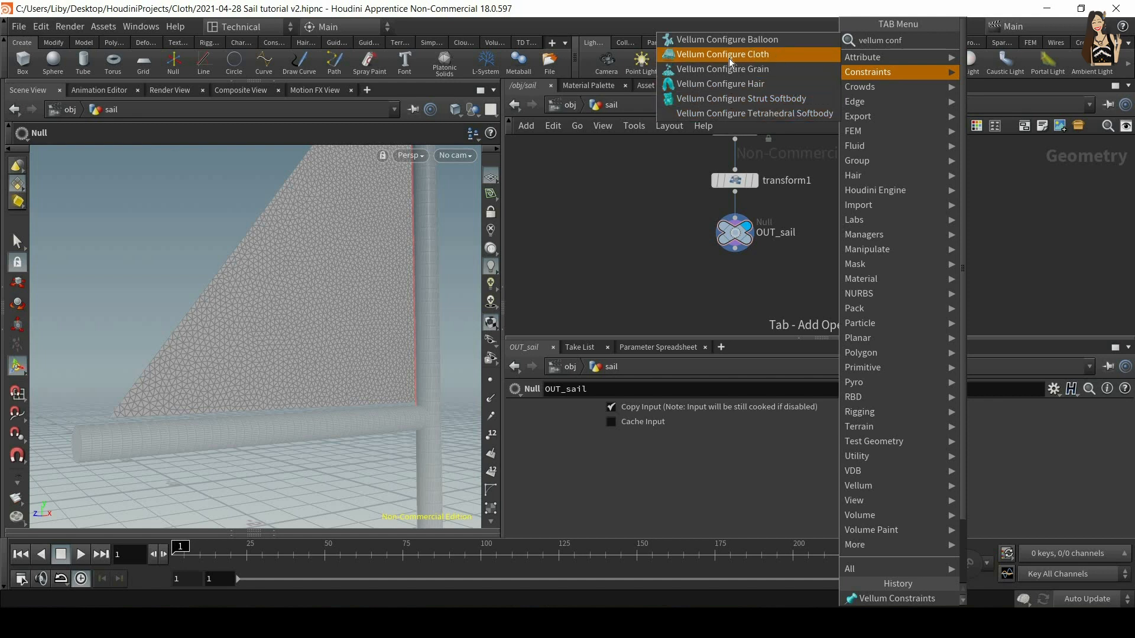
click(764, 57)
click(748, 278)
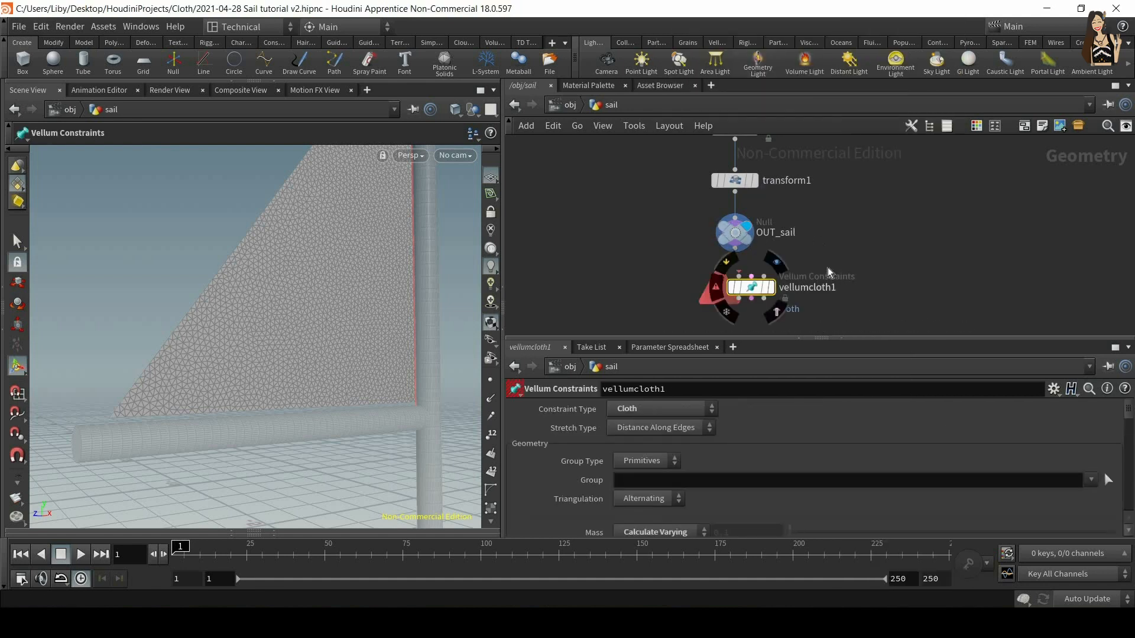
Step: Wire the output of OUT_sail into the Vellum Geometry input of vellumcloth1
scroll(726, 251, up, 2)
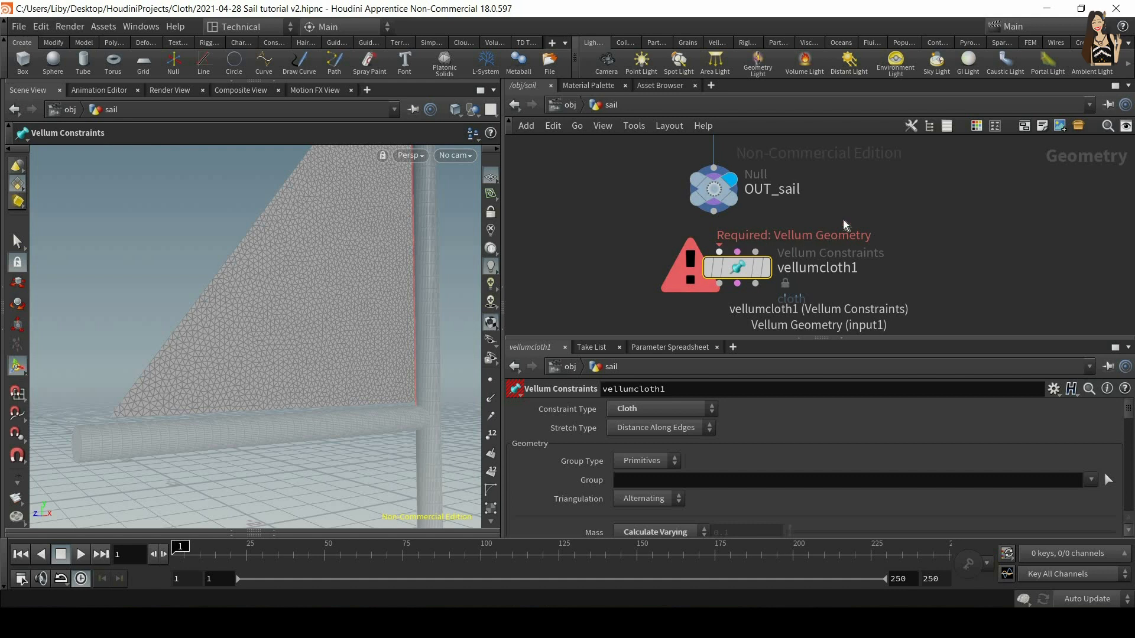
scroll(796, 236, down, 4)
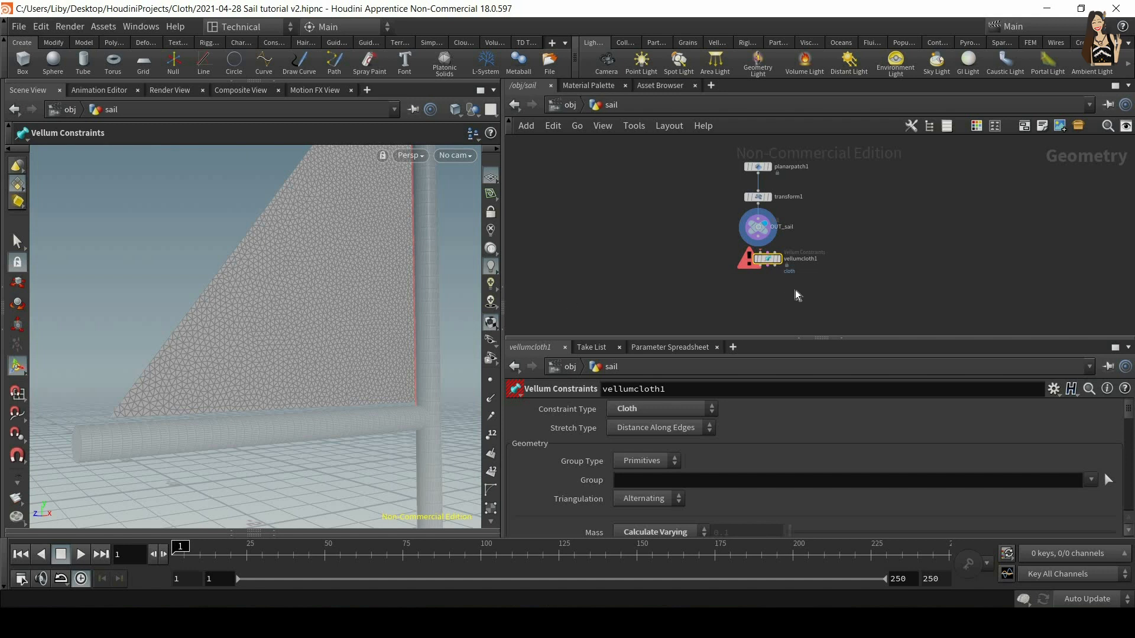
scroll(799, 286, up, 4)
middle_drag(838, 269, 847, 332)
click(730, 221)
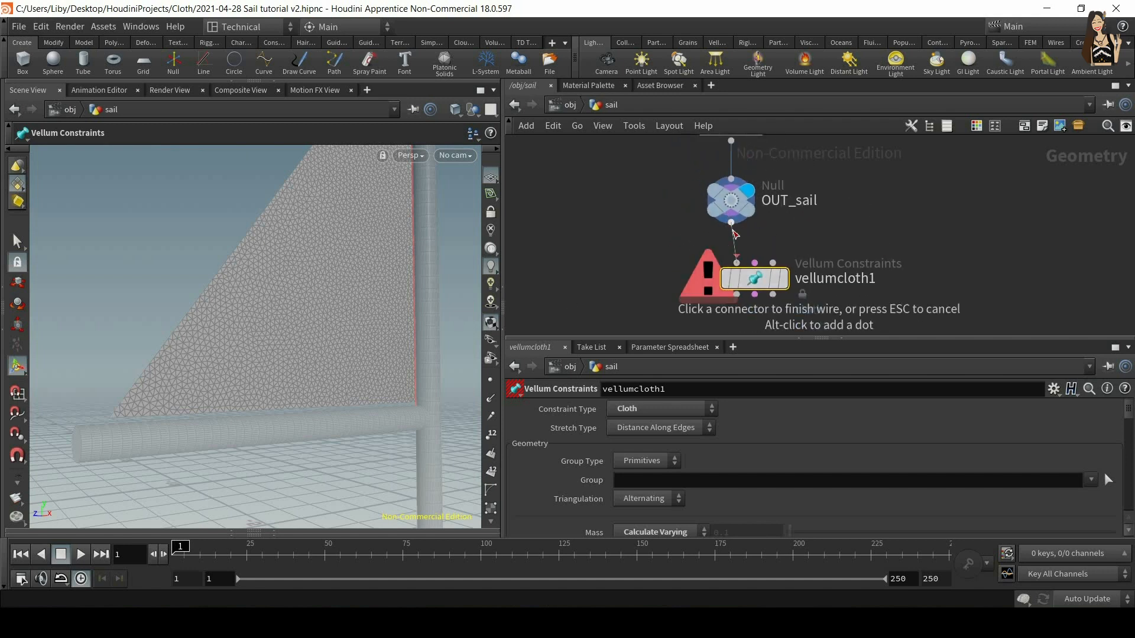
Step: Connect the OUT_sail null to the first input of the vellumcloth1 node and display its cloth constraints on the sail
click(743, 242)
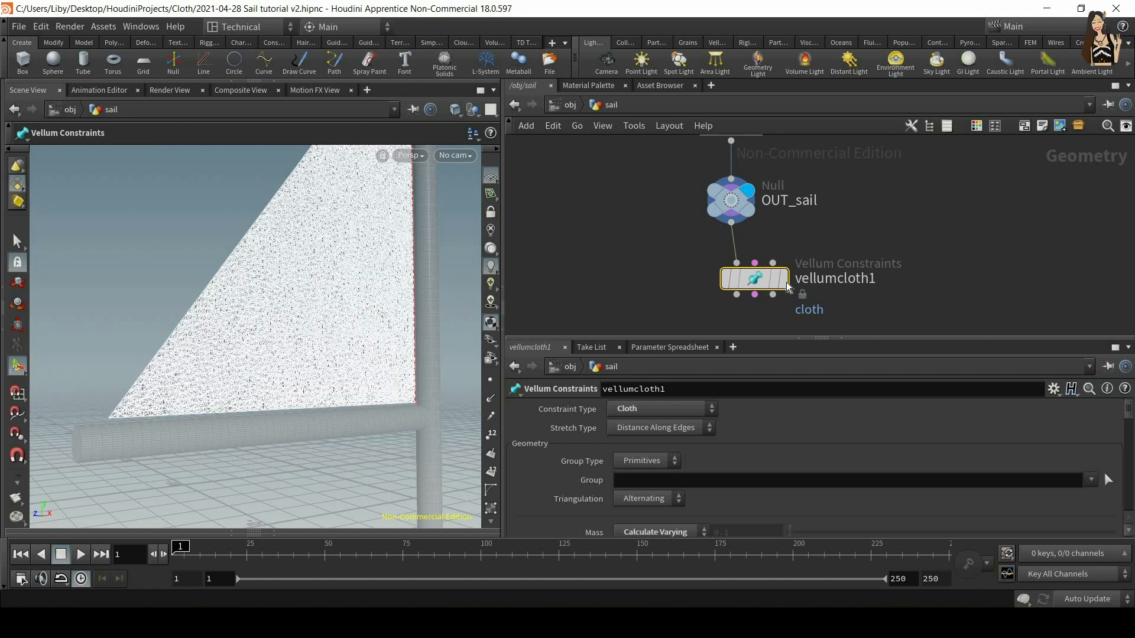
mouse_move(762, 279)
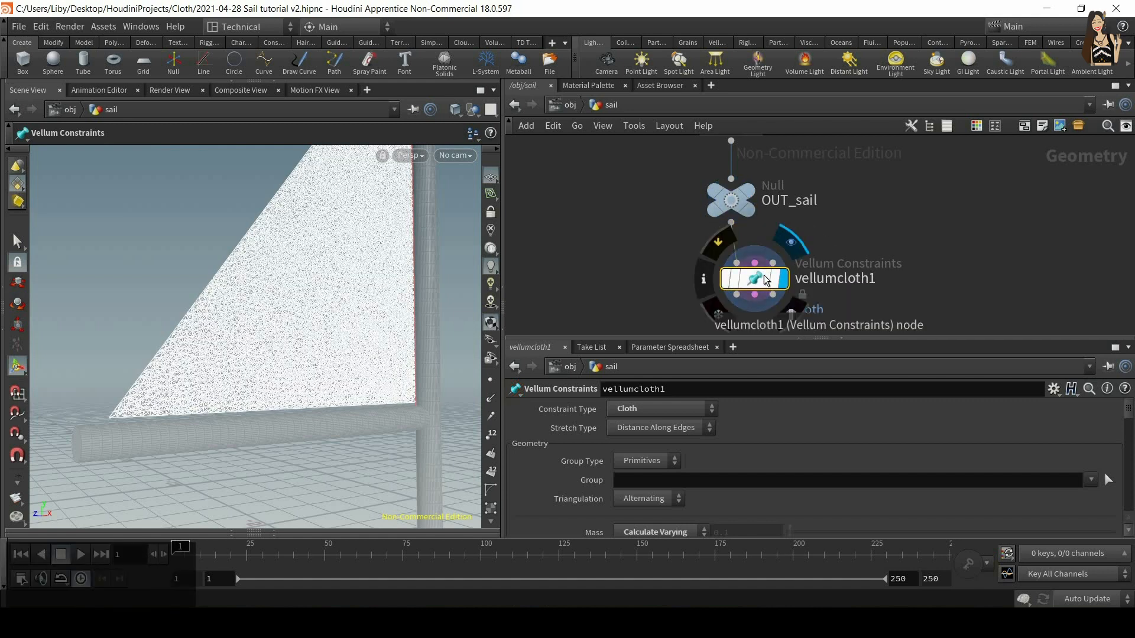
alt+right_drag(294, 266, 344, 253)
alt+drag(344, 253, 270, 229)
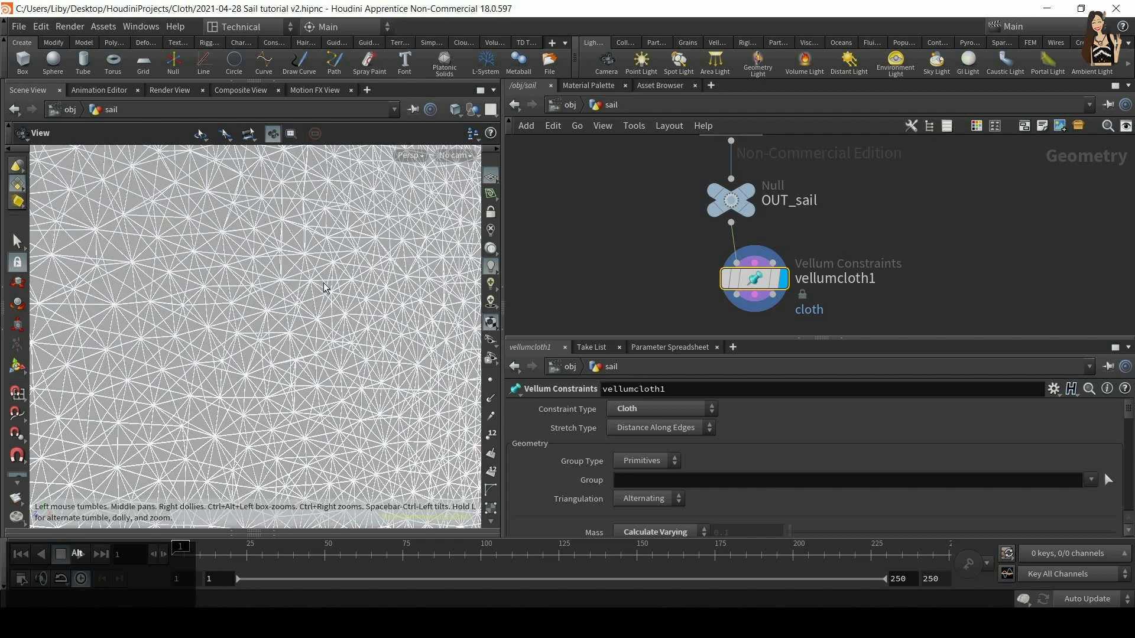
alt+drag(322, 260, 368, 261)
alt+right_drag(368, 261, 334, 329)
alt+middle_drag(384, 241, 344, 330)
alt+drag(345, 330, 321, 338)
alt+right_drag(332, 174, 552, 258)
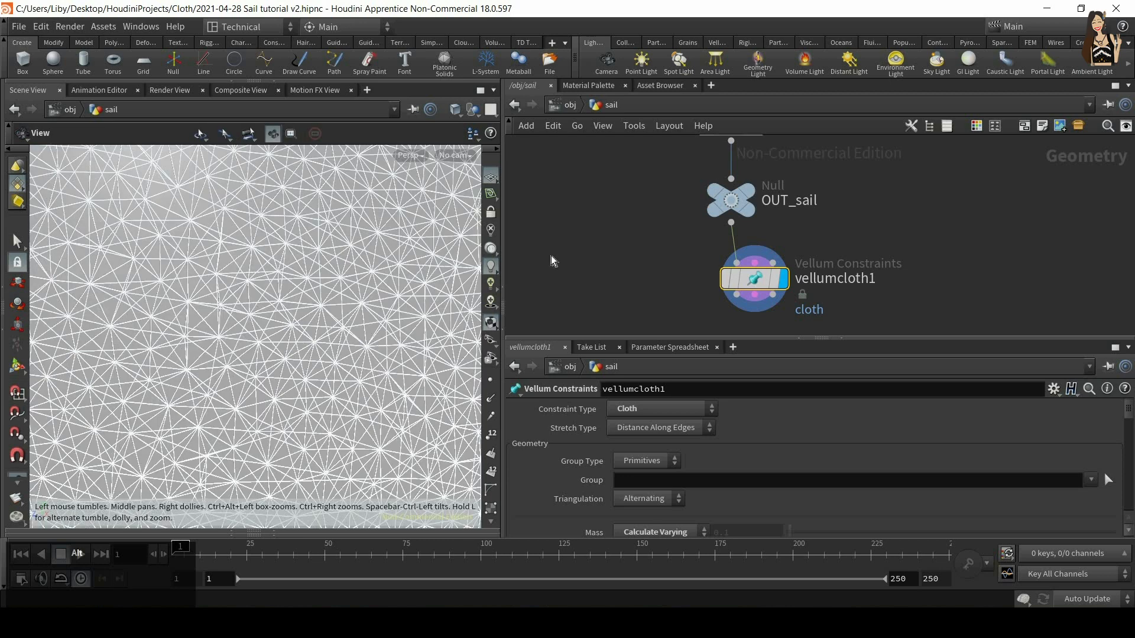
Step: Compare the plain sail mesh of OUT_sail with the constraint network of vellumcloth1 by displaying each node in turn
click(747, 191)
click(751, 208)
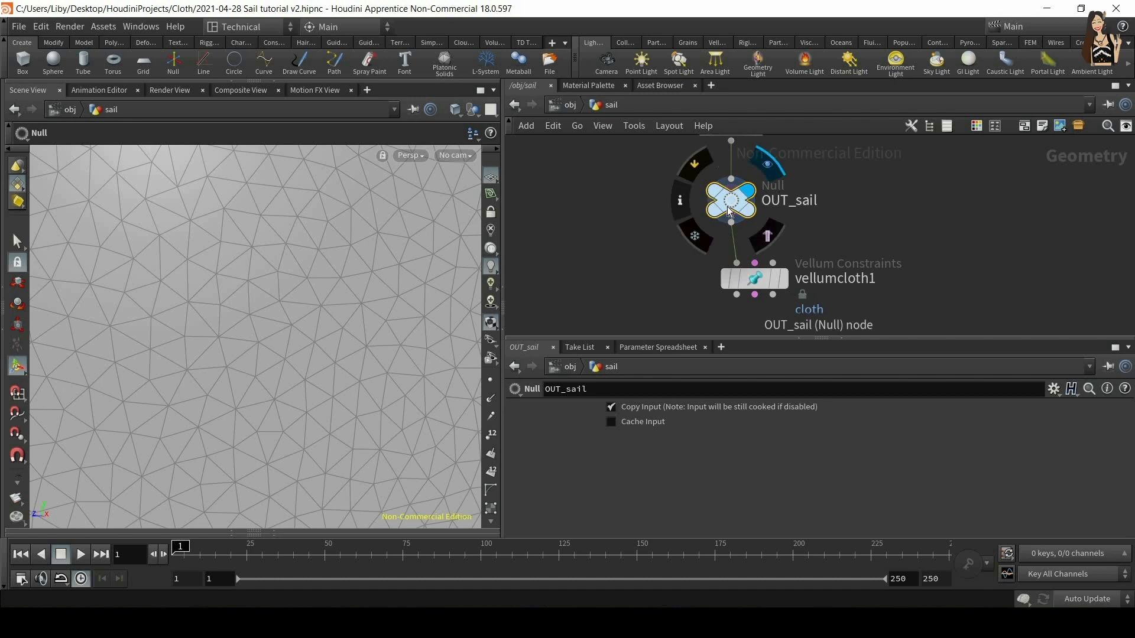
click(782, 282)
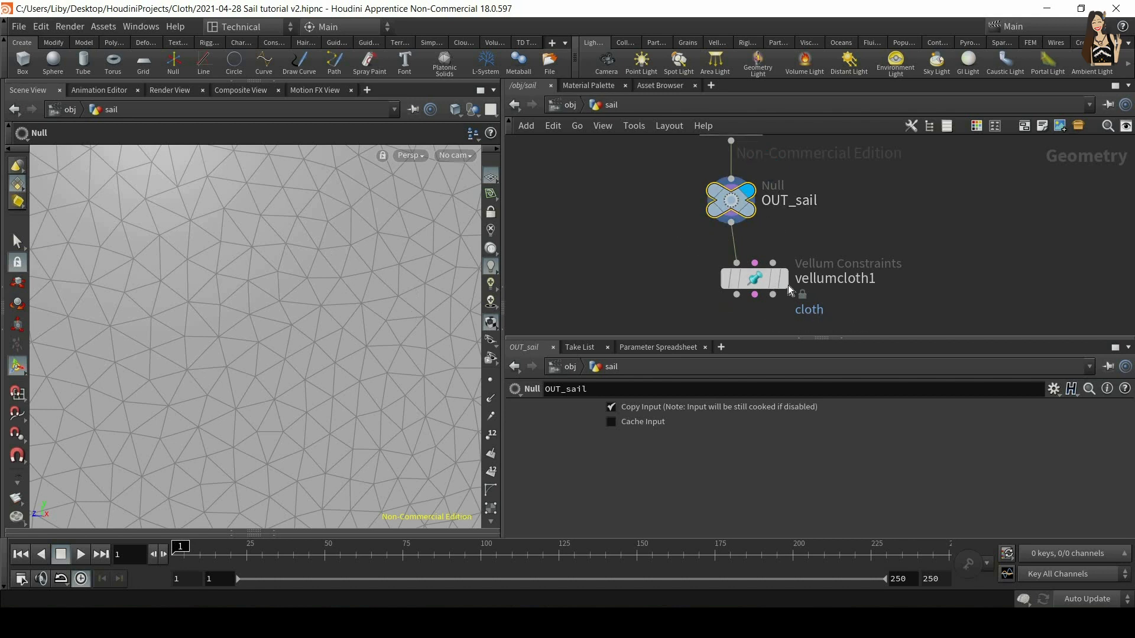
mouse_move(755, 288)
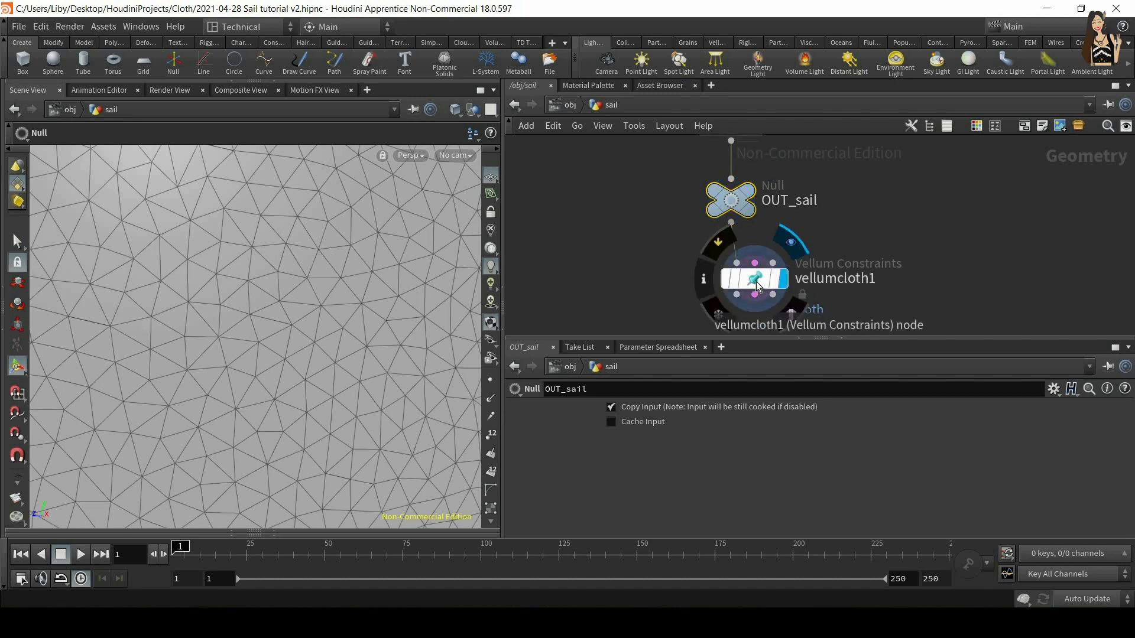
click(759, 287)
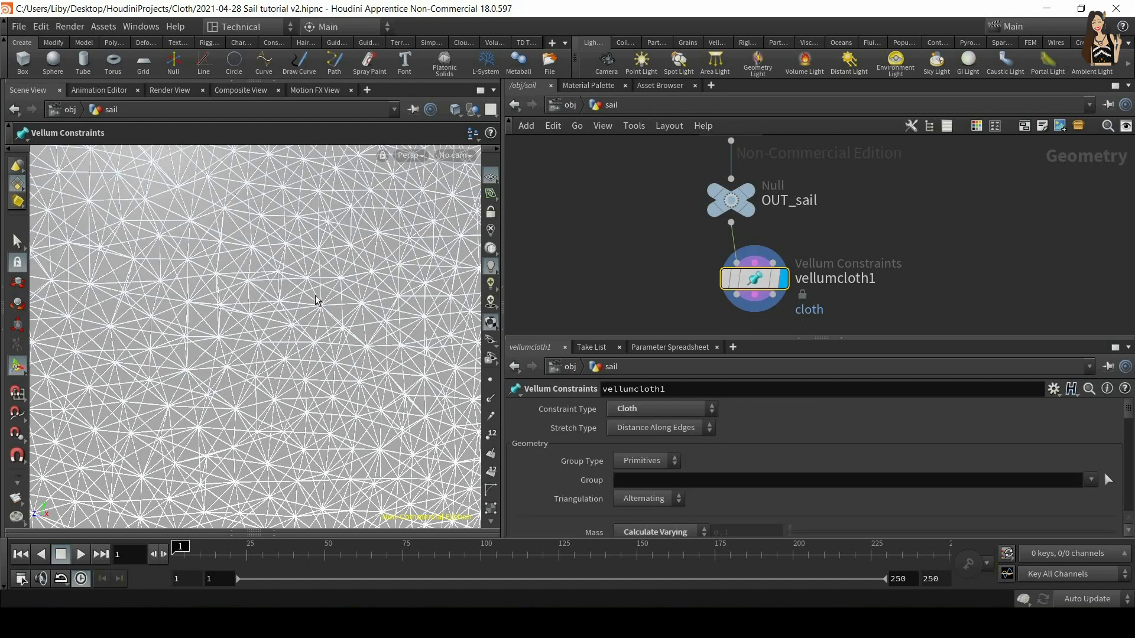
scroll(376, 360, down, 10)
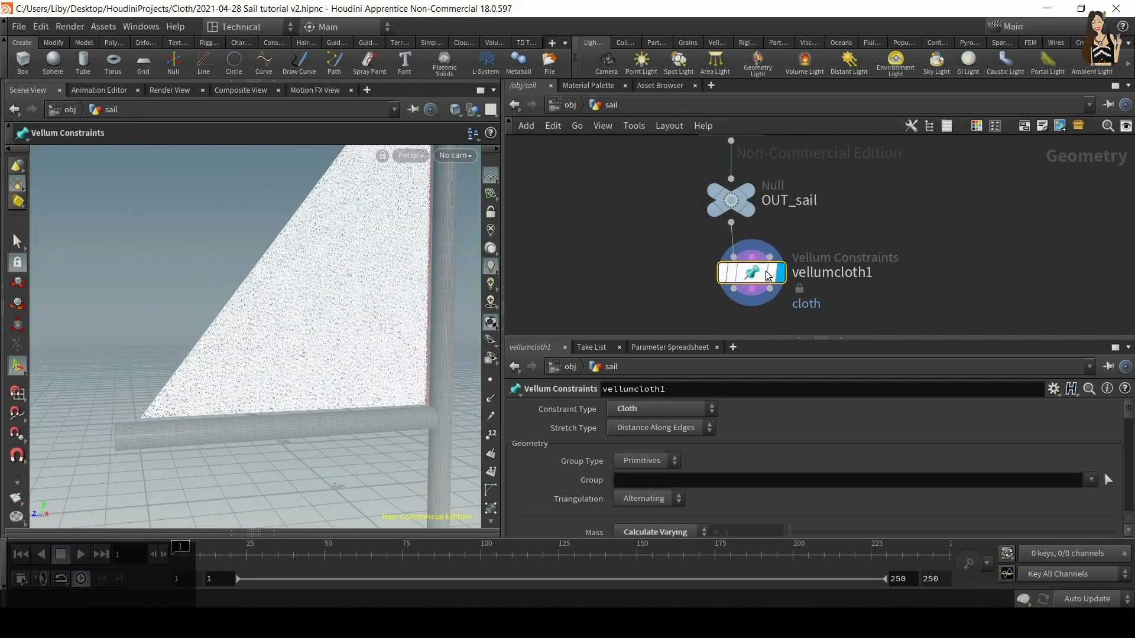
Step: Enlarge the parameter area and look through the Geometry, Drag, Pin to Animation and Stretch settings of vellumcloth1
drag(821, 339, 828, 246)
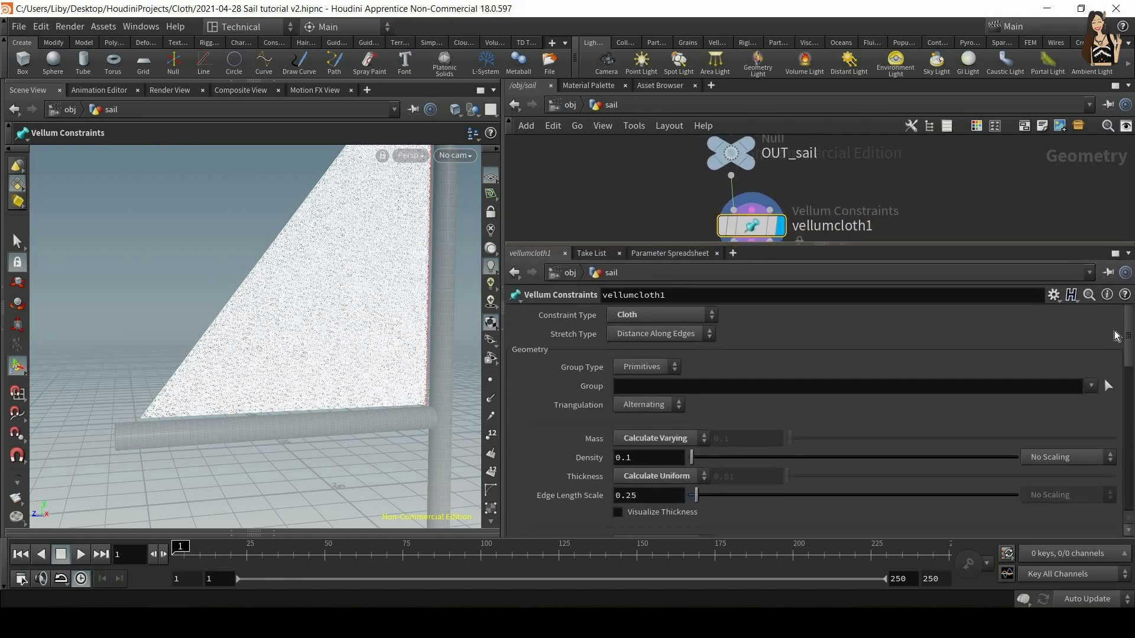
scroll(1125, 344, down, 10)
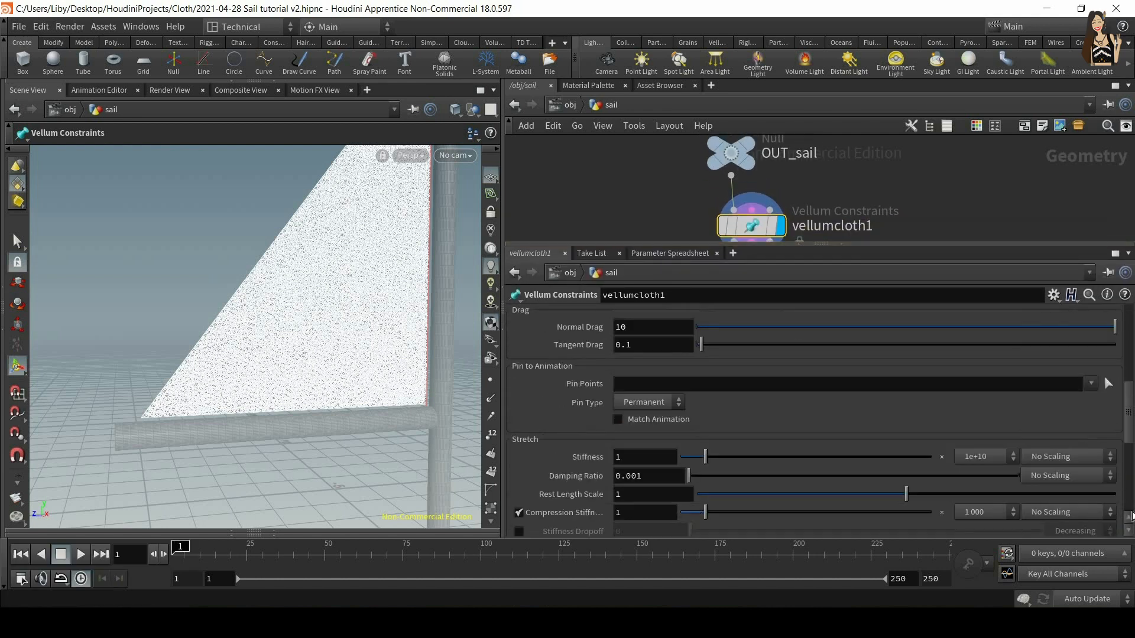
scroll(1120, 319, up, 10)
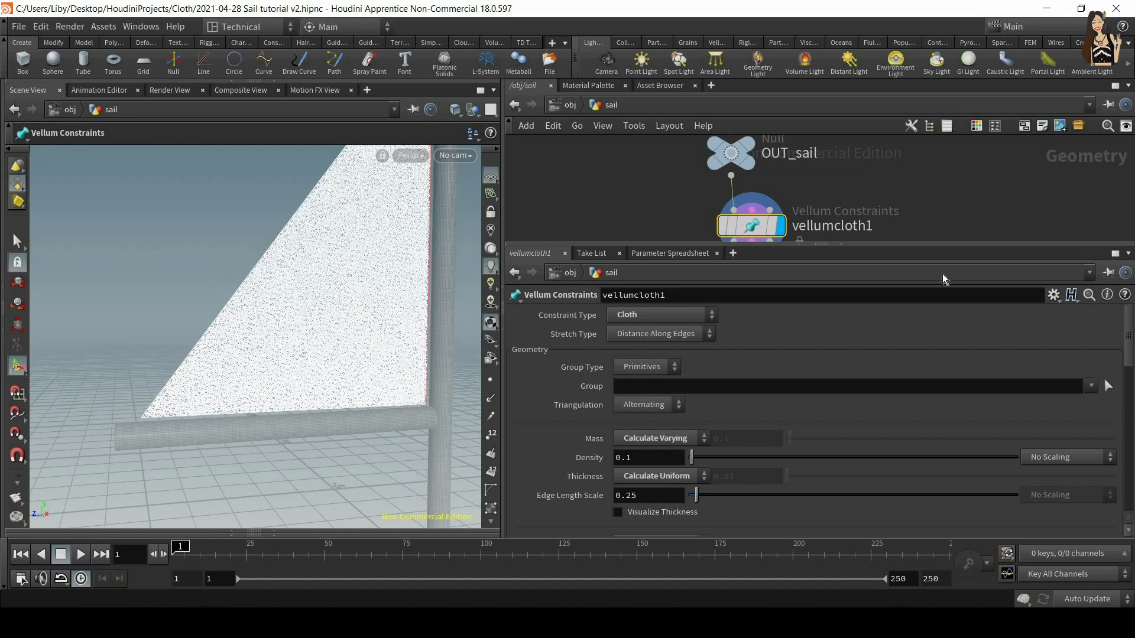
Step: Rename the Vellum Constraints node as vellumcloth_DACRON
middle_drag(881, 242, 804, 219)
double_click(795, 203)
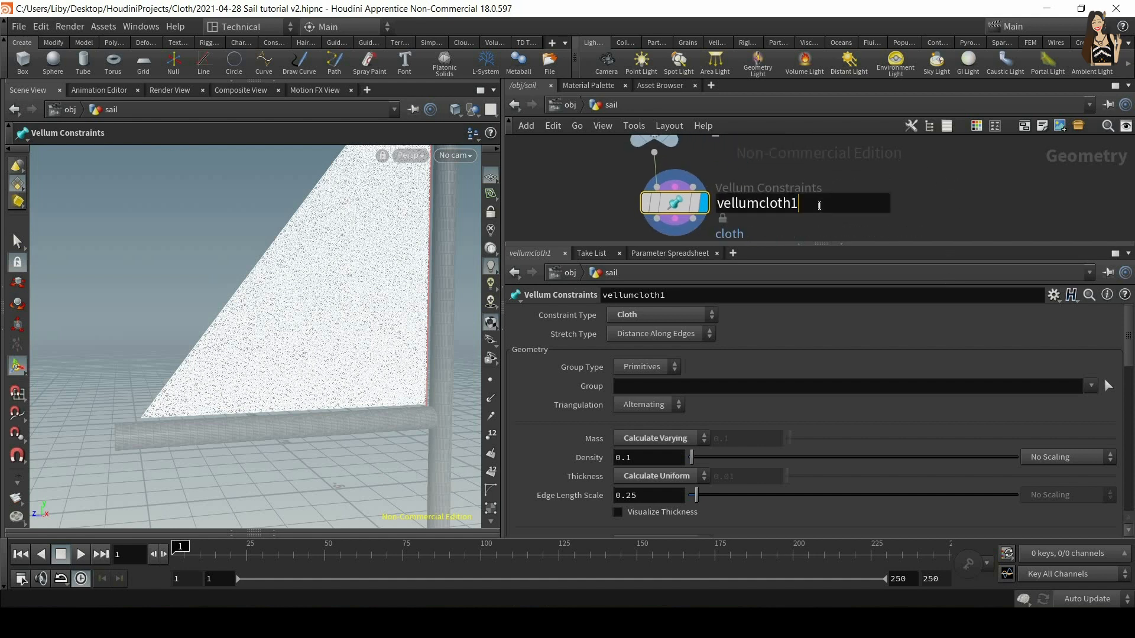
key(BackSpace)
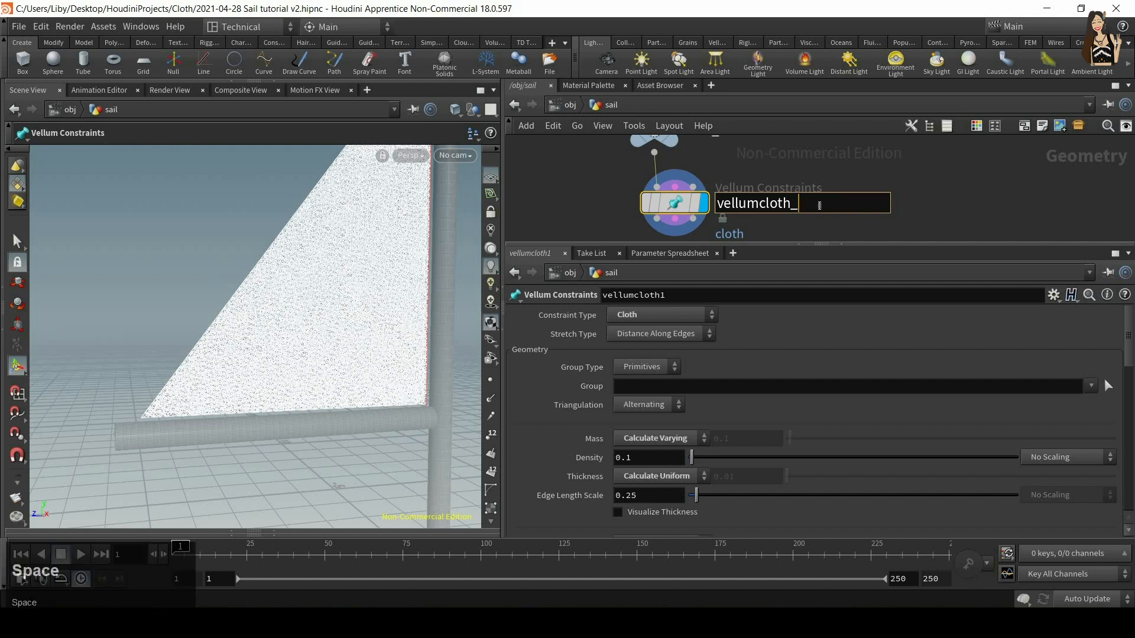
text(DACROB)
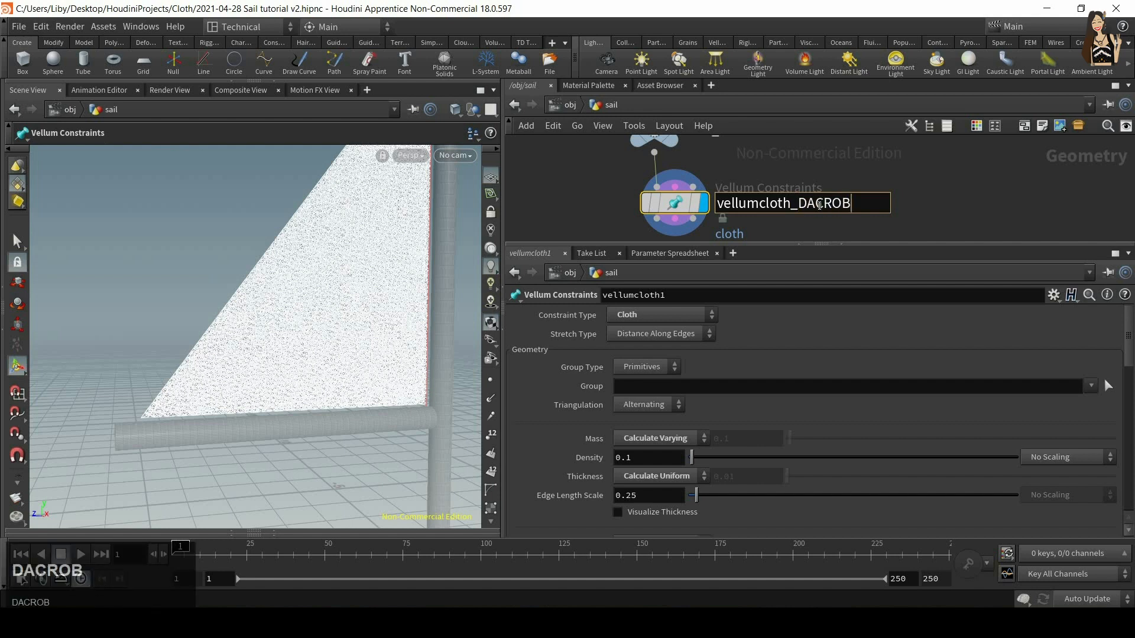
key(BackSpace)
text(N)
key(Return)
key(Caps_Lock)
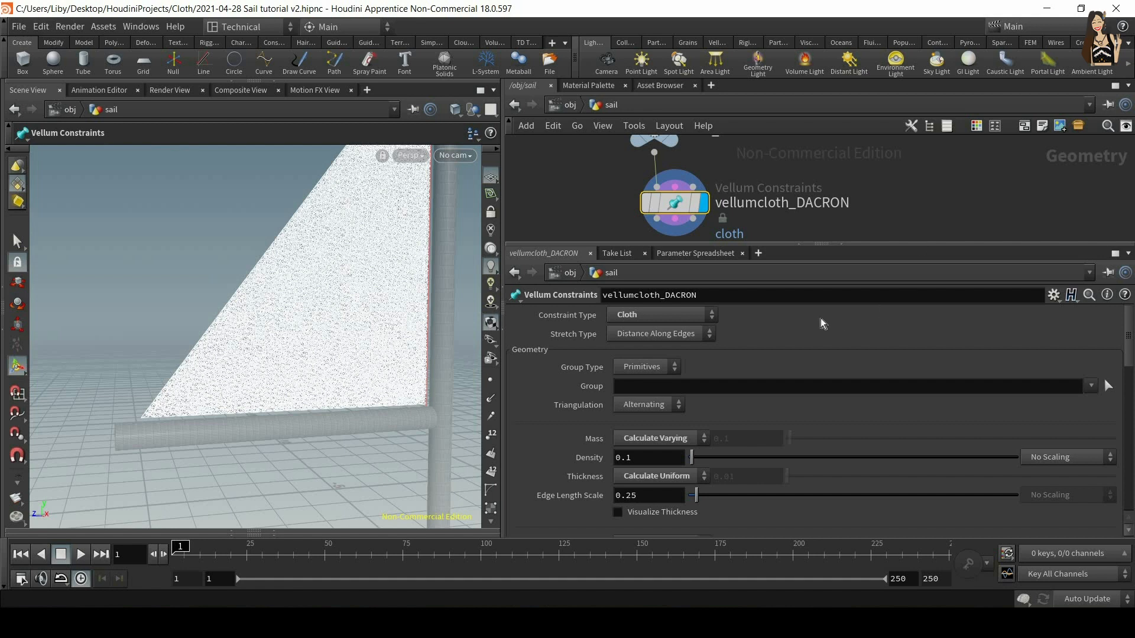
Step: Set the cloth's Density to 0.01 and its Edge Length Scale to 0.01
scroll(921, 414, down, 2)
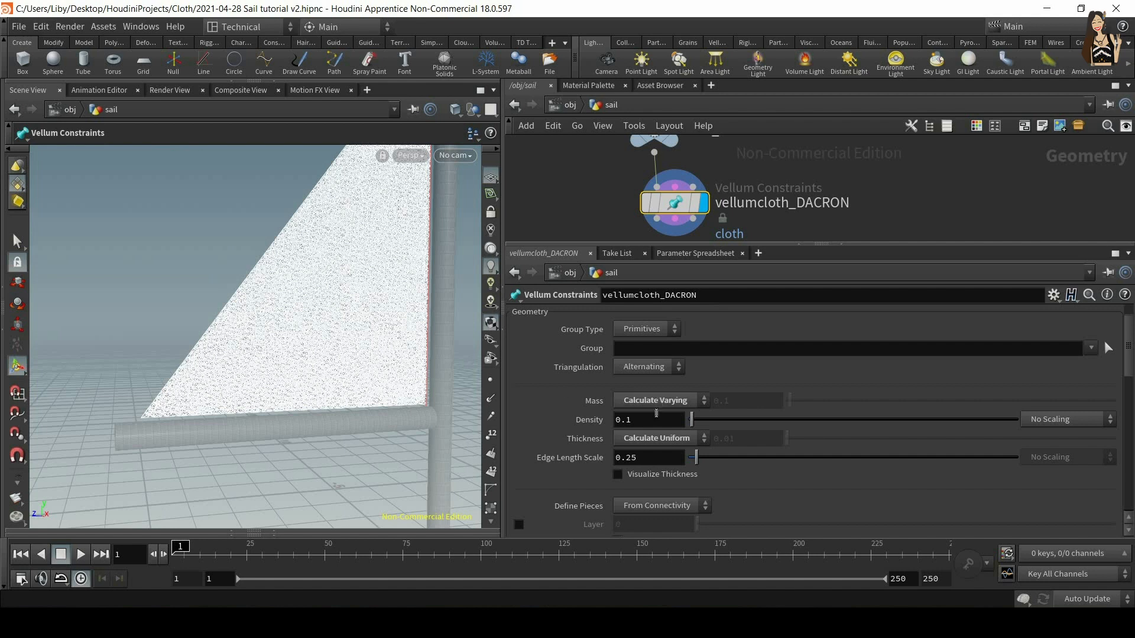
click(656, 418)
key(BackSpace)
text(01)
key(Return)
drag(628, 467, 636, 484)
text(0)
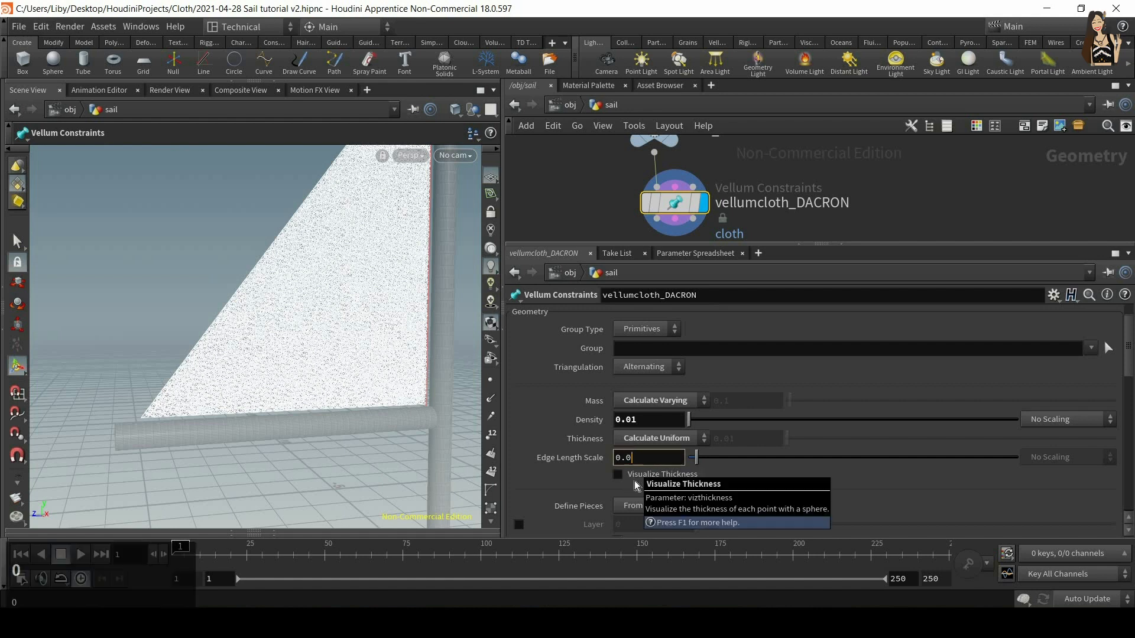
text(1)
key(Return)
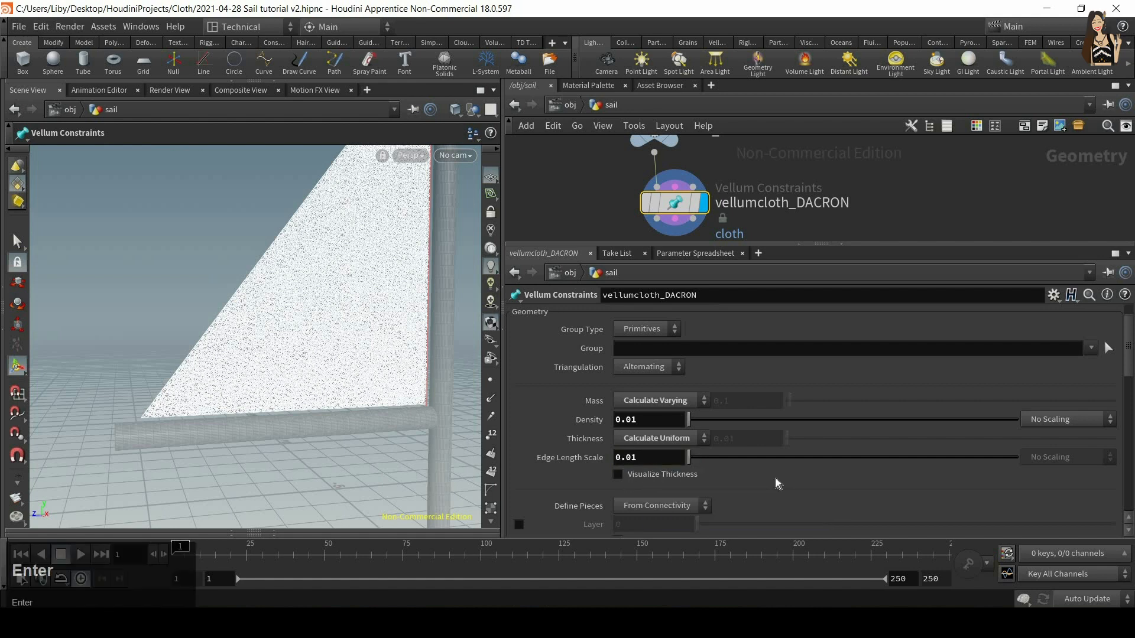
Step: Turn on thickness visualization for the cloth and examine the sail mesh up close
click(618, 475)
alt+right_drag(292, 172, 347, 268)
alt+drag(348, 254, 372, 232)
alt+right_drag(372, 232, 395, 220)
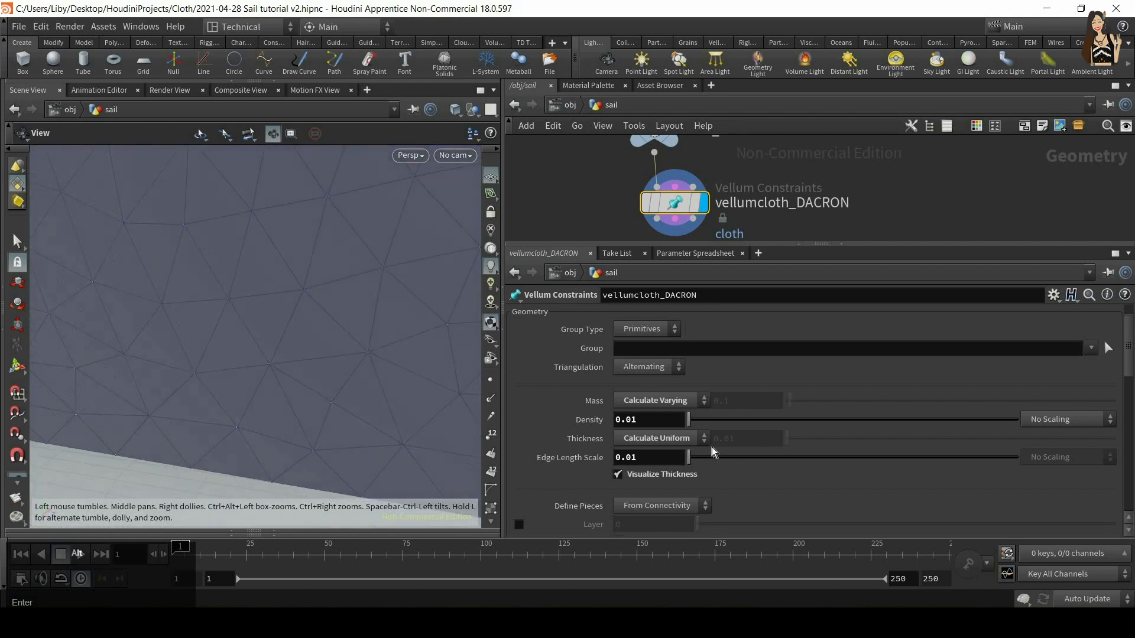
Step: Raise the Edge Length Scale to 1.8 and examine the thickness spheres around the sail's points
drag(701, 458, 748, 460)
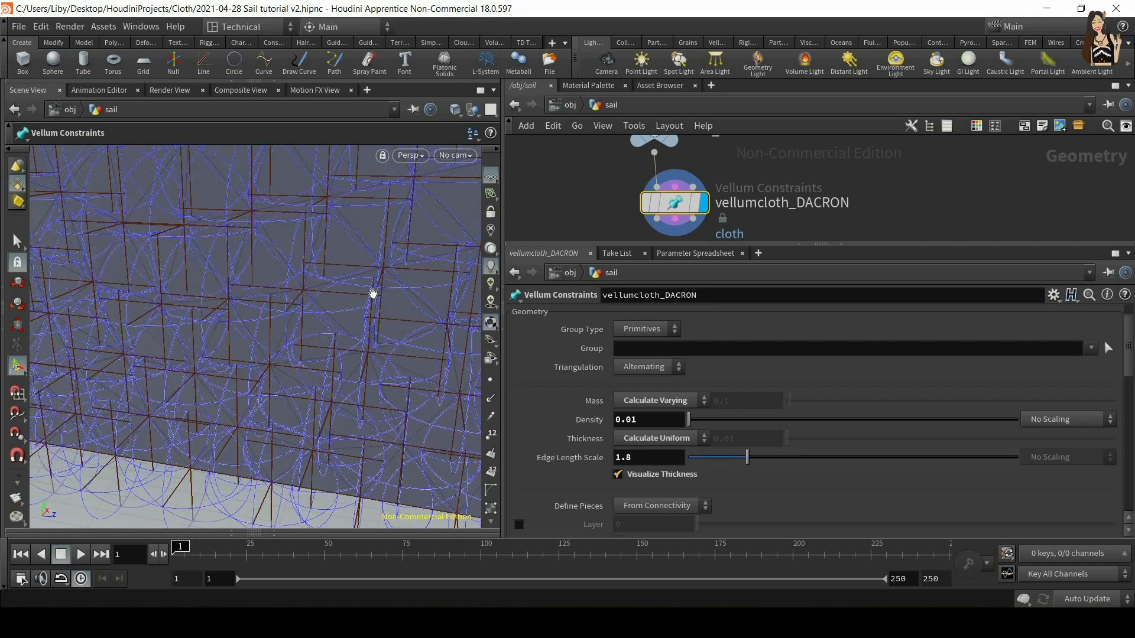
key(alt)
alt+drag(388, 270, 387, 382)
alt+scroll(381, 387, down, 2)
alt+middle_drag(377, 385, 338, 451)
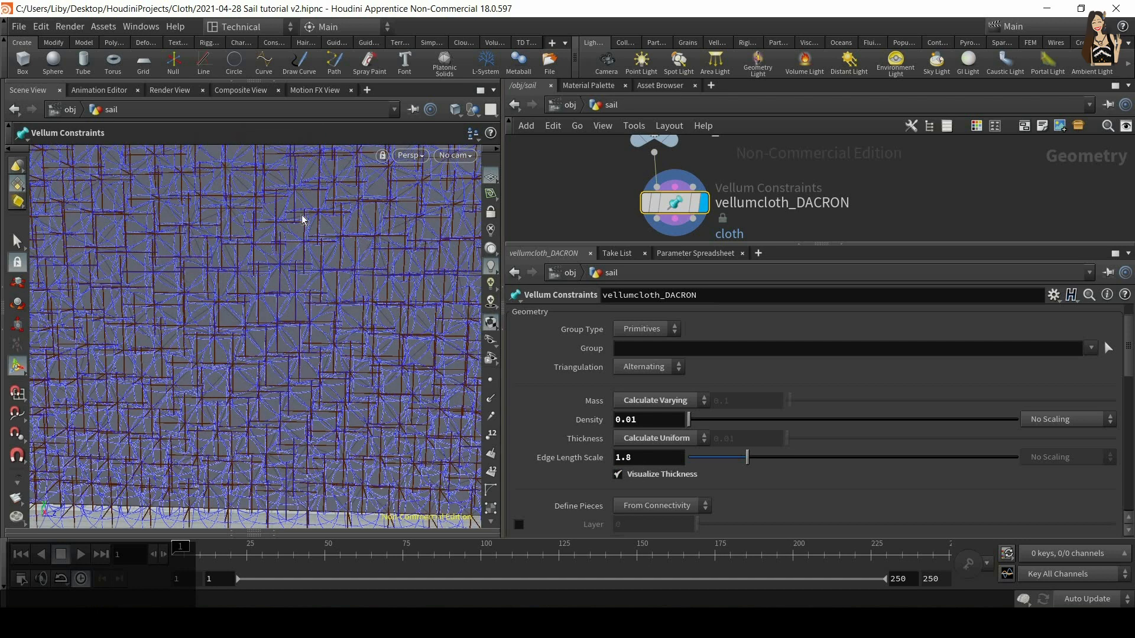
scroll(383, 181, up, 6)
alt+middle_drag(380, 216, 353, 281)
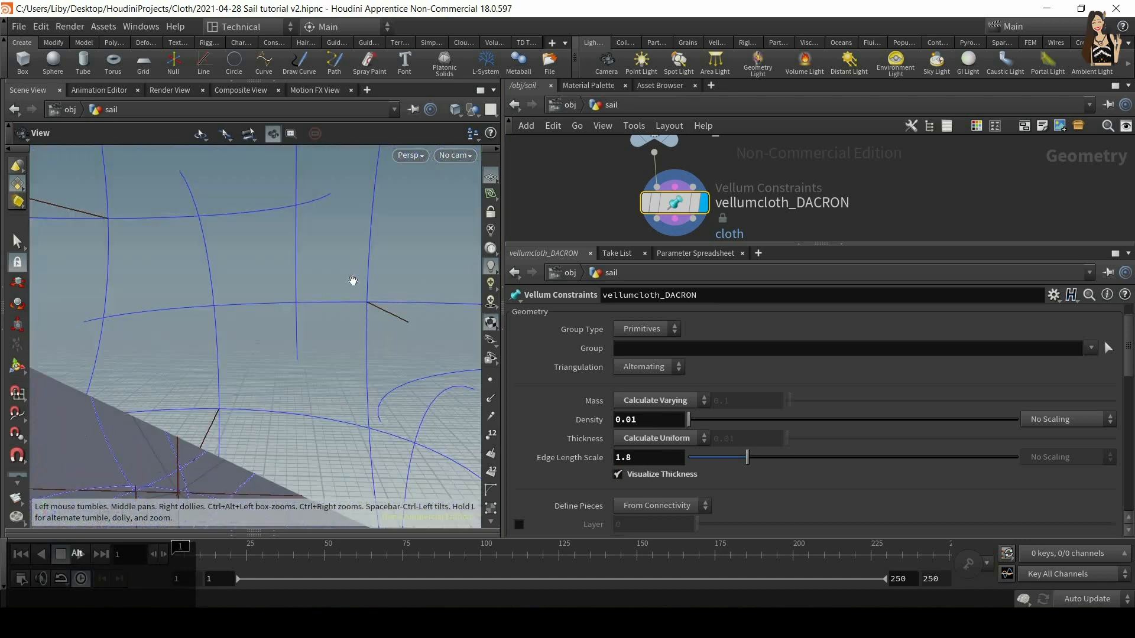
Step: Lower the Edge Length Scale to 0.79 and check the smaller thickness spheres on the sail
drag(728, 458, 714, 455)
alt+drag(376, 325, 399, 432)
alt+right_drag(363, 342, 408, 322)
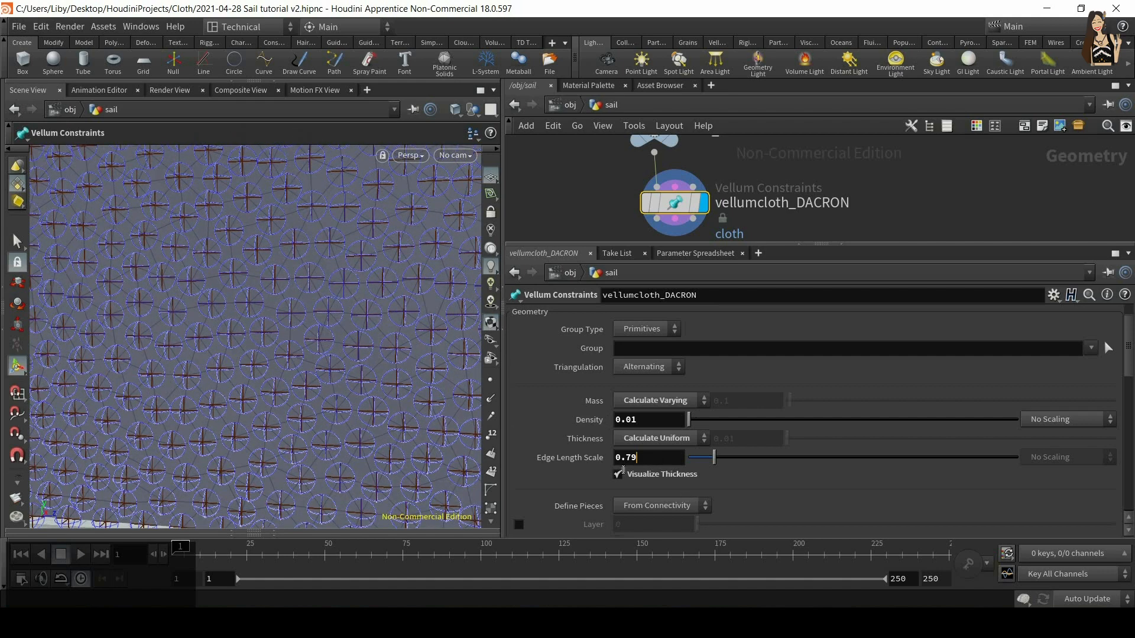
Step: Set the Edge Length Scale to 0.1 and turn off thickness visualization for the cloth
key(BackSpace)
key(BackSpace)
text(0)
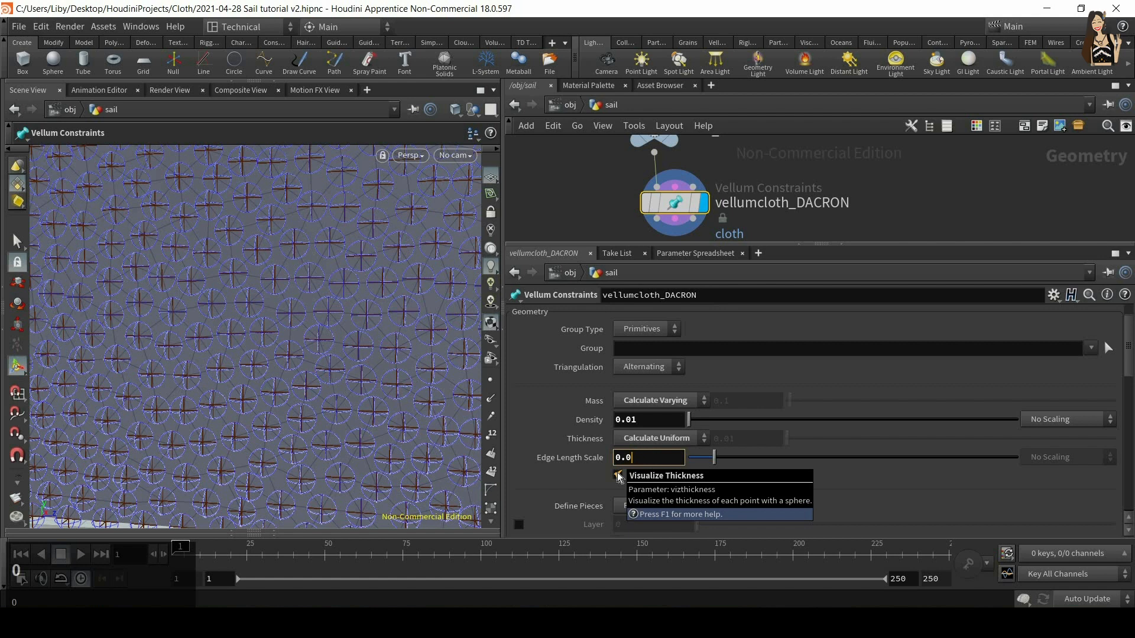
key(BackSpace)
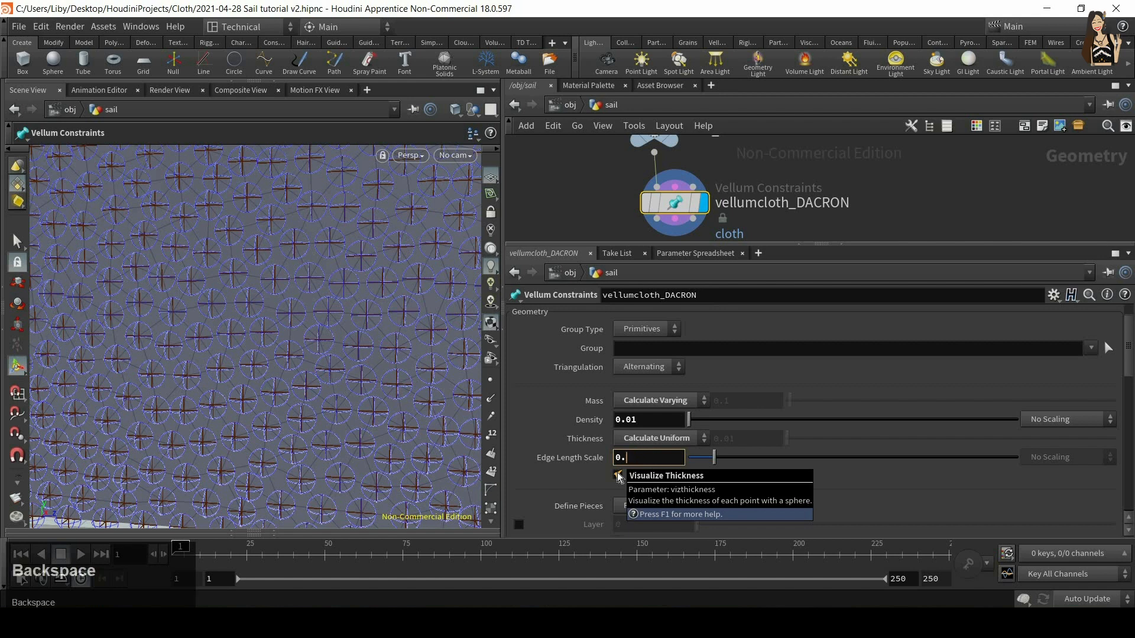
text(1)
key(Return)
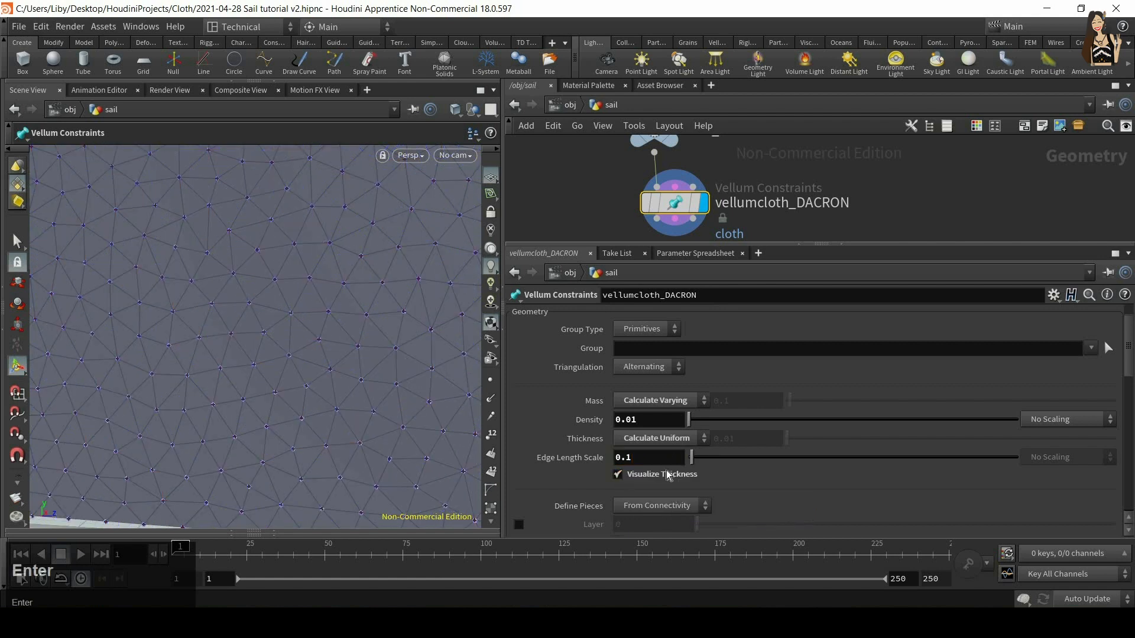
click(674, 480)
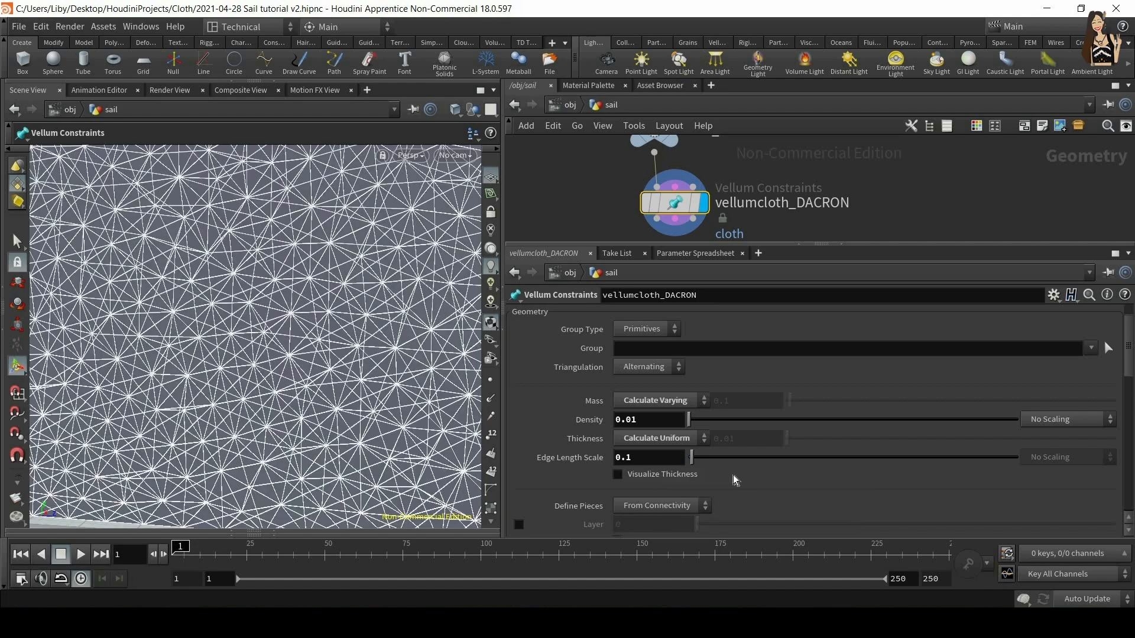
key(Return)
alt+right_drag(395, 274, 229, 418)
alt+middle_drag(228, 418, 400, 357)
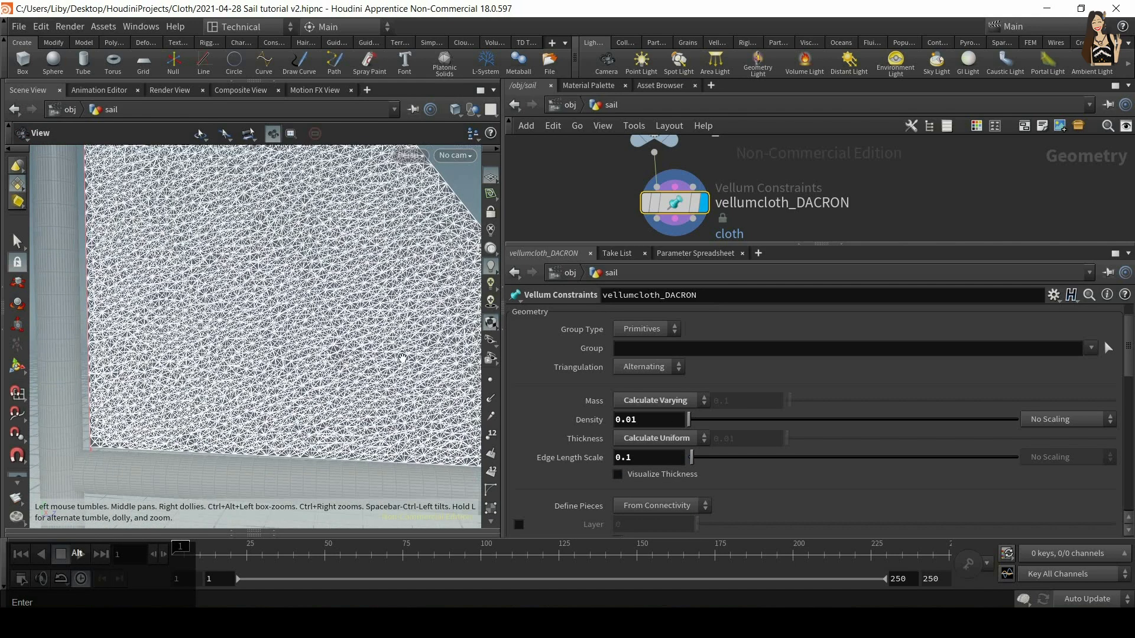
Step: Set the cloth's Stretch Stiffness to 100, keeping the 1e+10 multiplier
scroll(1014, 390, down, 5)
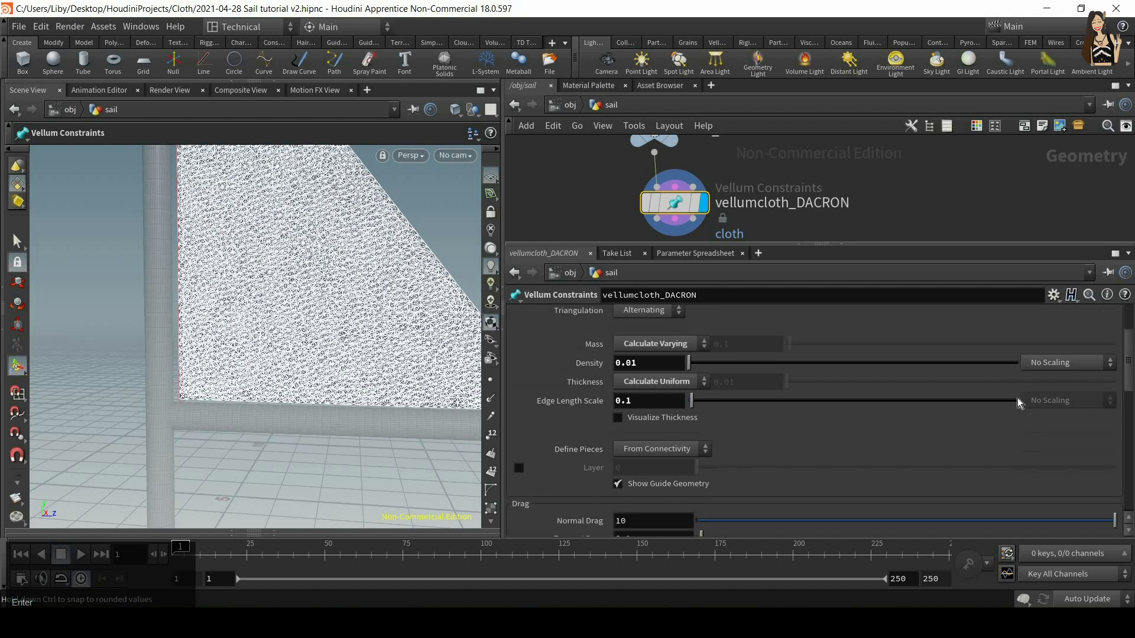
scroll(1019, 366, down, 10)
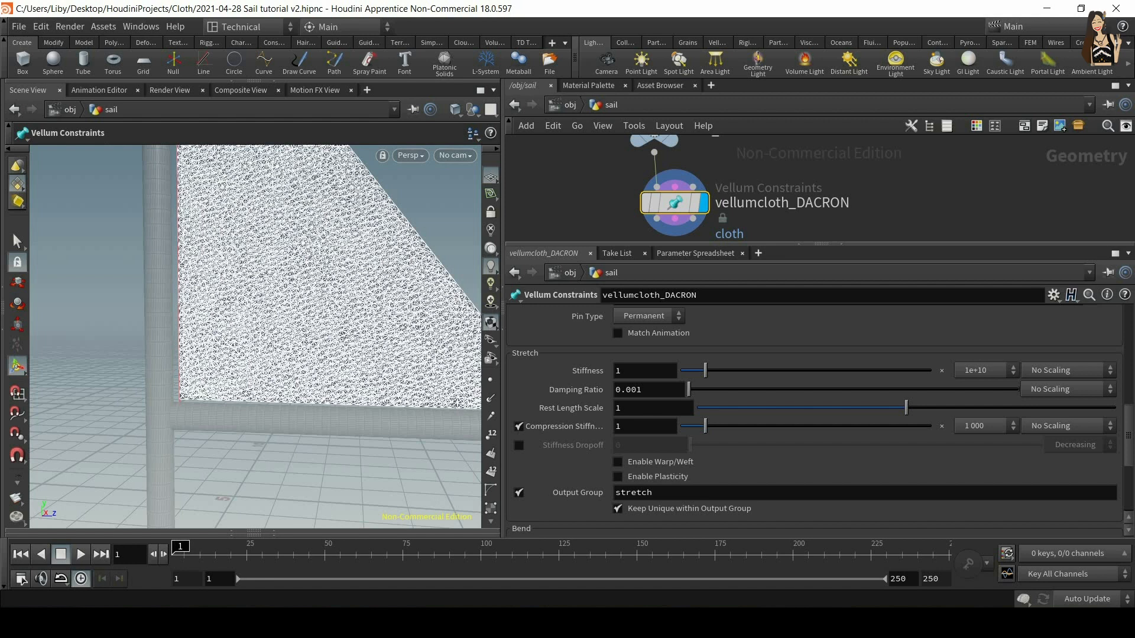
click(644, 374)
text(00)
key(Return)
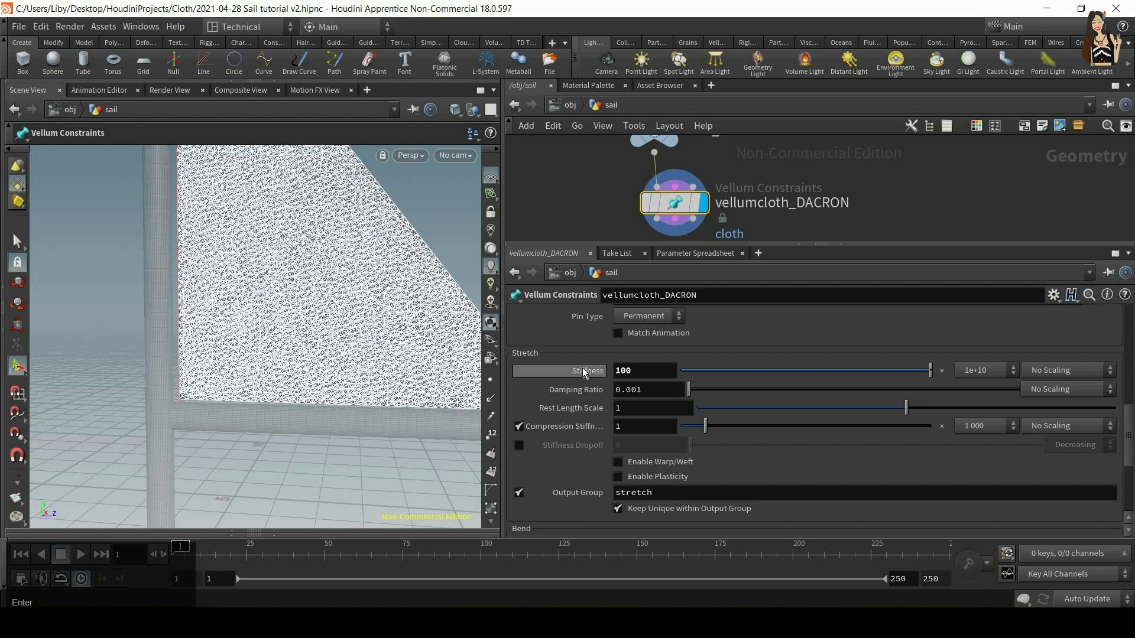
Step: Read the built-in descriptions of the Stretch section's Stiffness and Compression Stiffness parameters
mouse_move(583, 372)
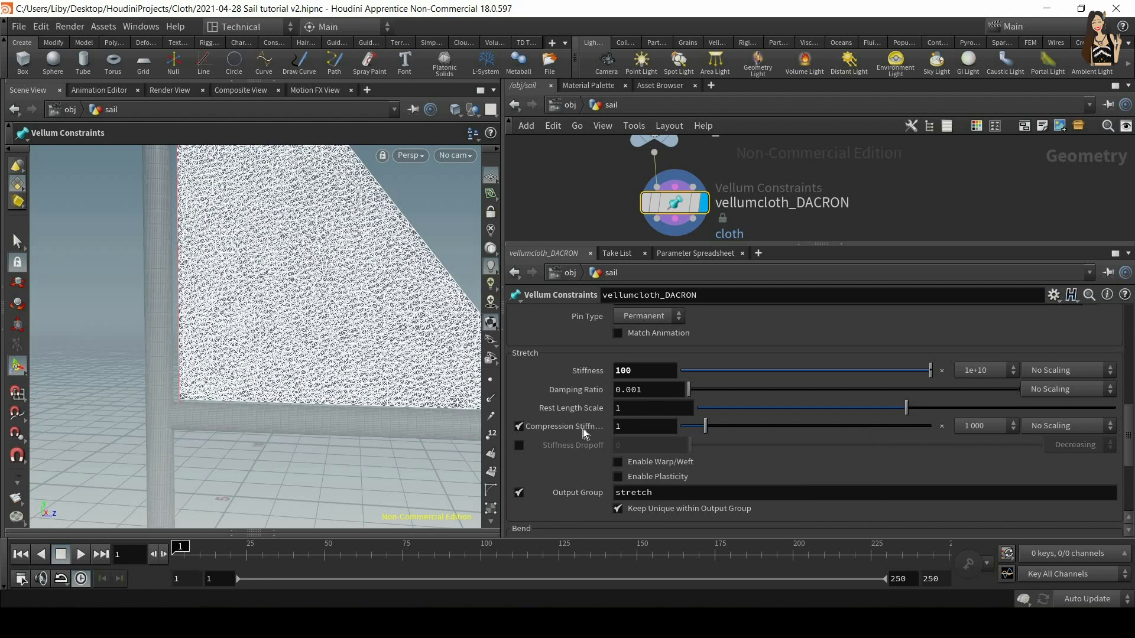
mouse_move(583, 428)
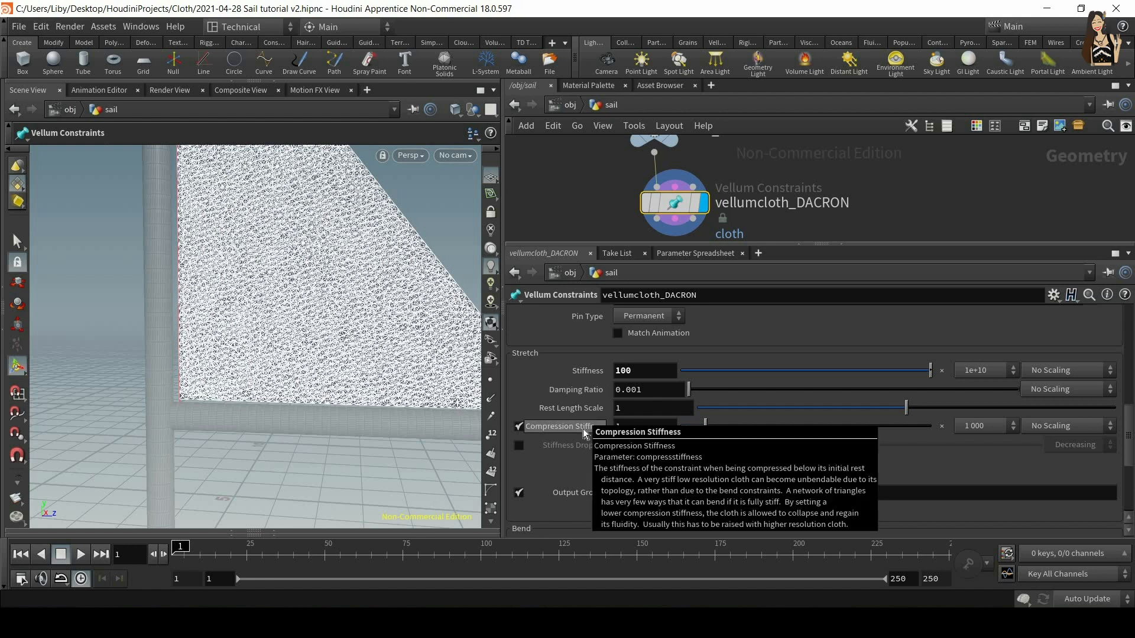
mouse_move(587, 370)
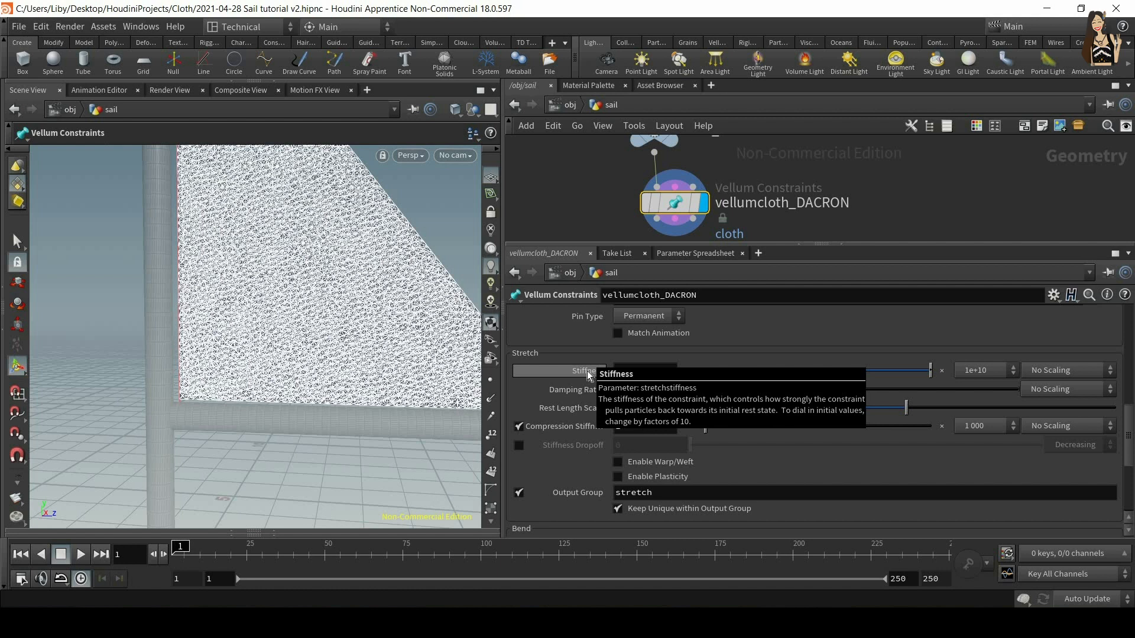
Step: Lower the cloth's Stretch Stiffness to 1
click(674, 370)
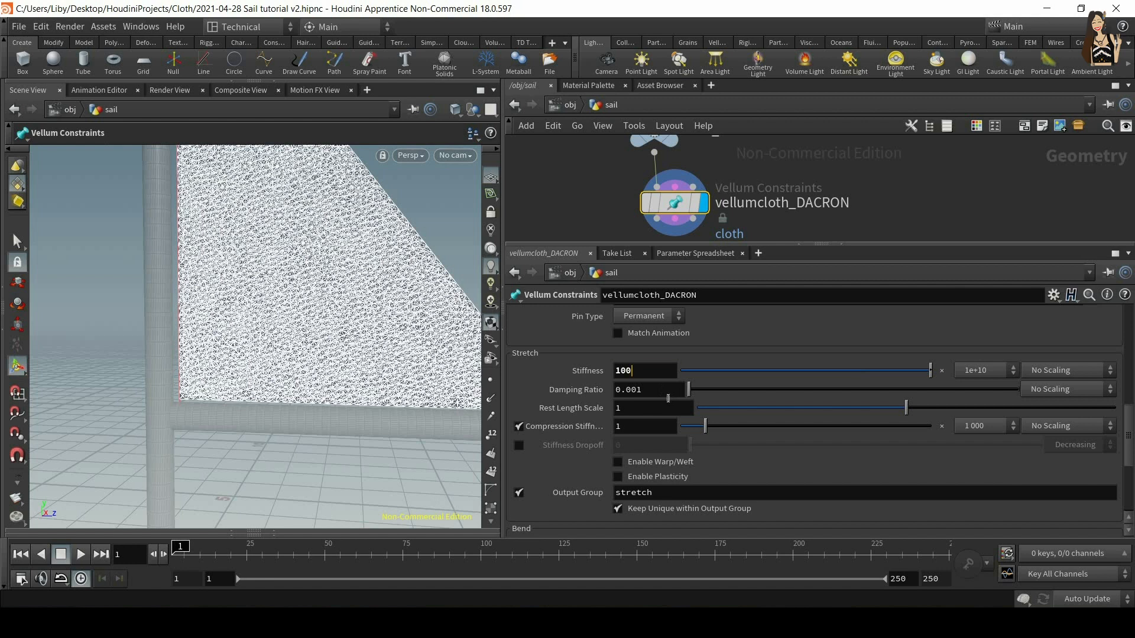
key(BackSpace)
key(BackSpace)
key(BackSpace)
key(Return)
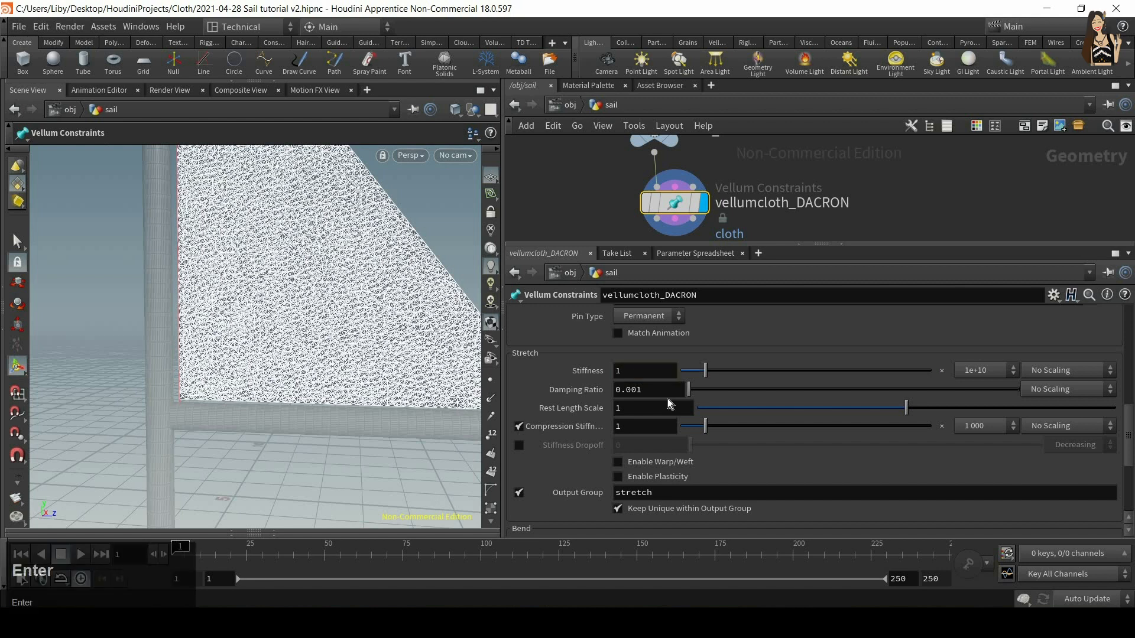
Step: Raise the cloth's Stretch Stiffness in stages through 2 and 10 to 100
click(629, 371)
key(BackSpace)
text(2)
key(Return)
click(634, 373)
key(BackSpace)
text(10)
key(Return)
click(646, 375)
text(0)
key(Return)
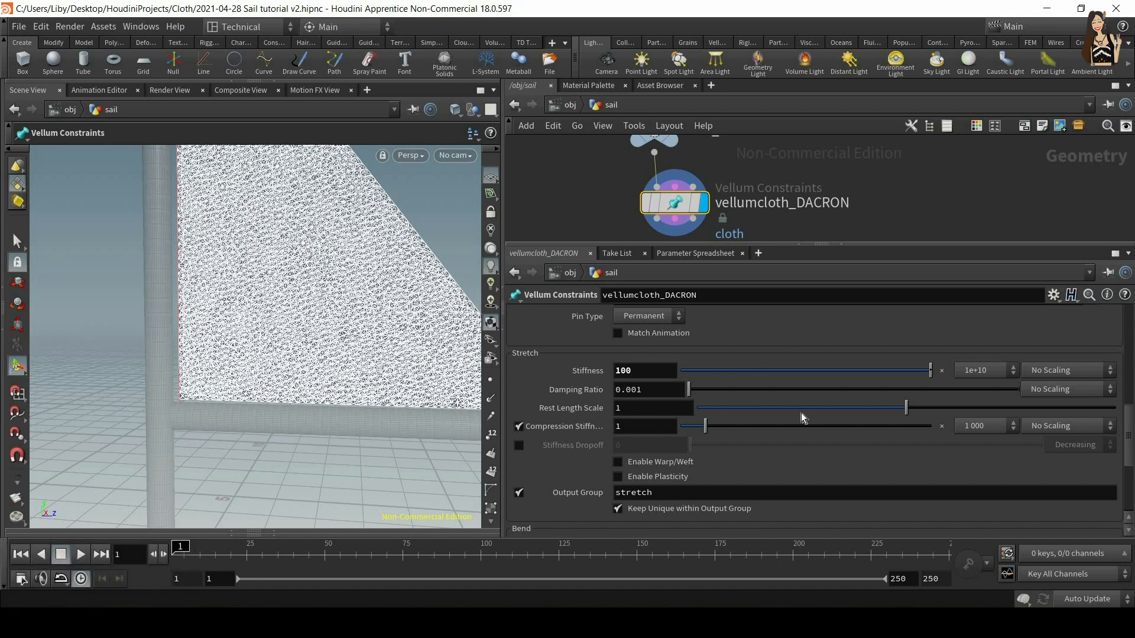
Step: Set the cloth's Compression Stiffness in the Stretch section to 1.5
click(645, 430)
text(.5)
key(Return)
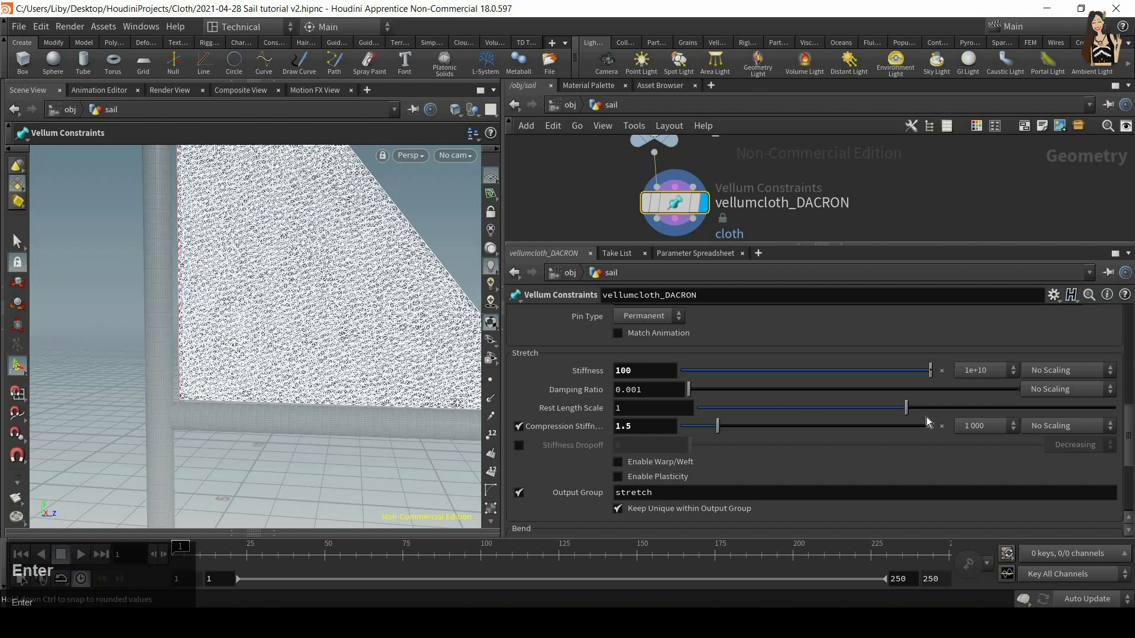
Step: Set the cloth's Bend Stiffness to 30, keeping the 0.0001 multiplier
scroll(940, 437, down, 3)
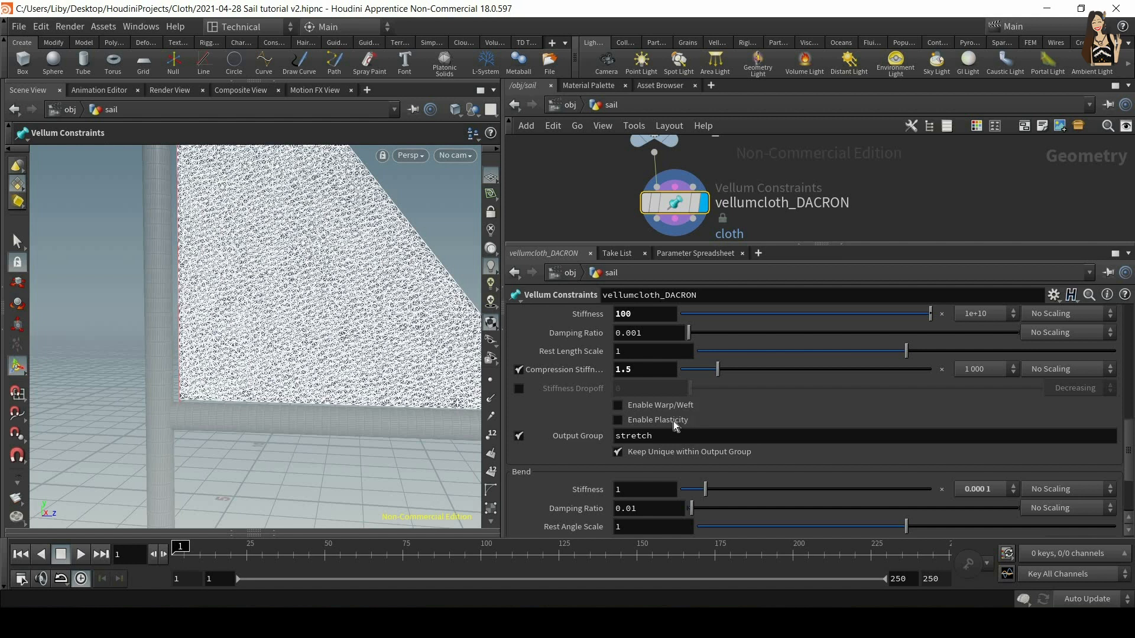
mouse_move(676, 425)
scroll(789, 417, down, 3)
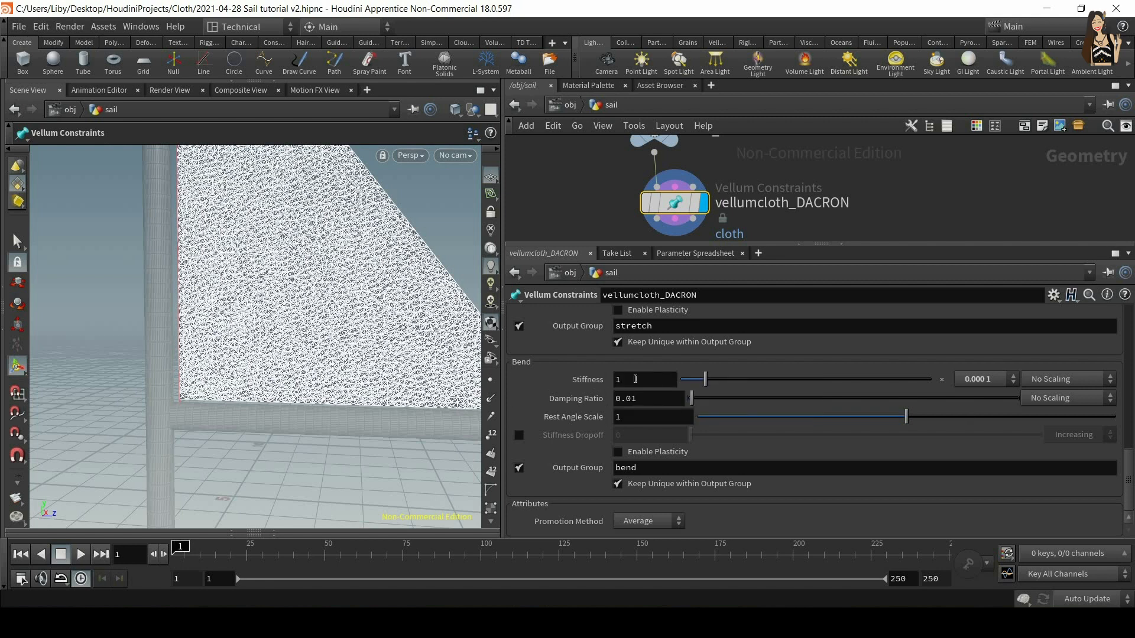
key(BackSpace)
text(30)
key(Return)
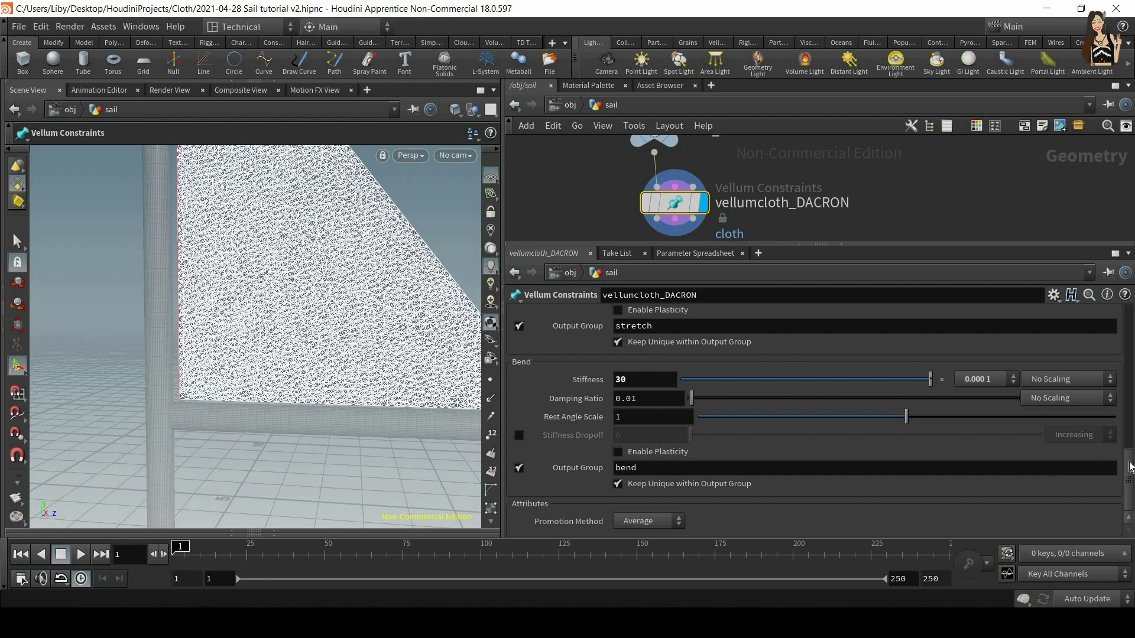
Step: Play the animation to preview the boom's motion against the sail, and return to the first frame
scroll(914, 388, up, 10)
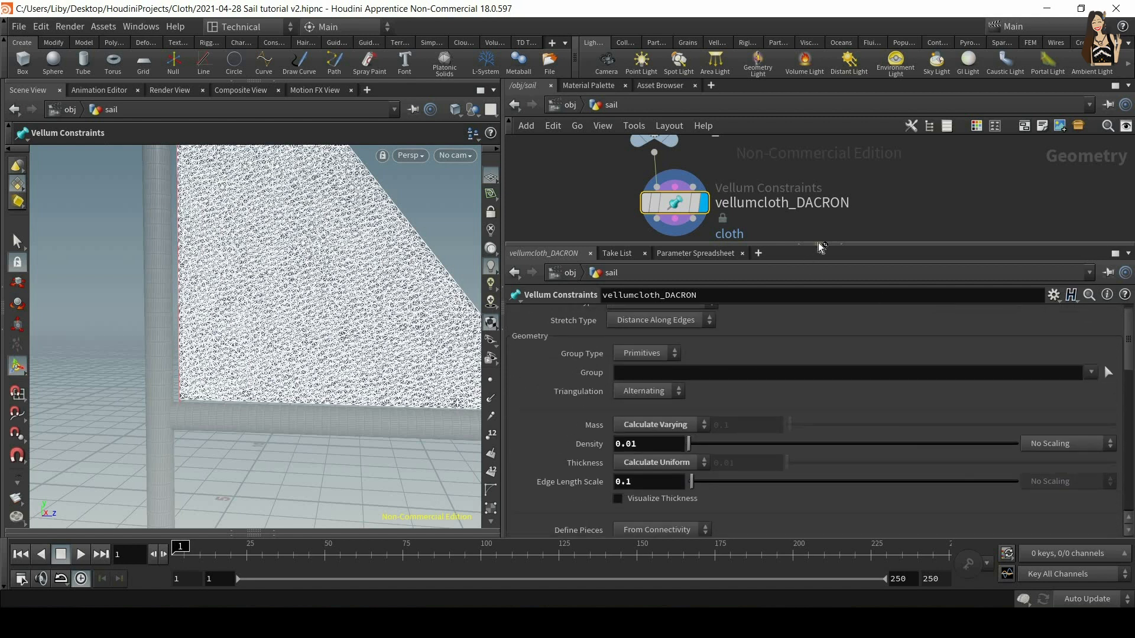
drag(818, 244, 818, 299)
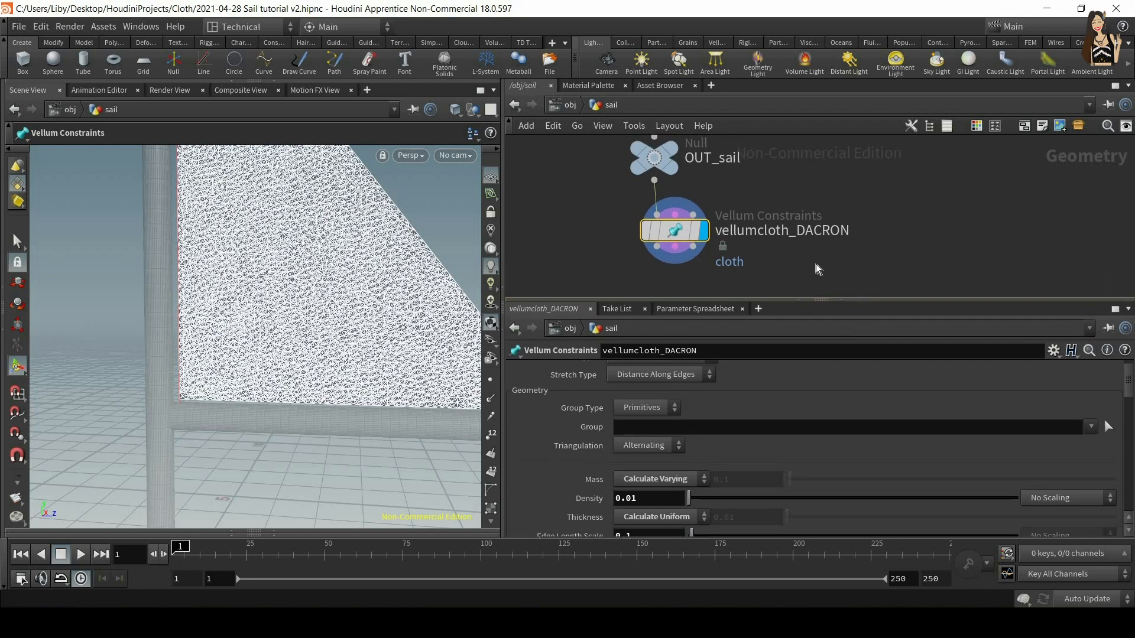
mouse_move(826, 243)
middle_down()
mouse_move(836, 213)
mouse_move(812, 257)
middle_up()
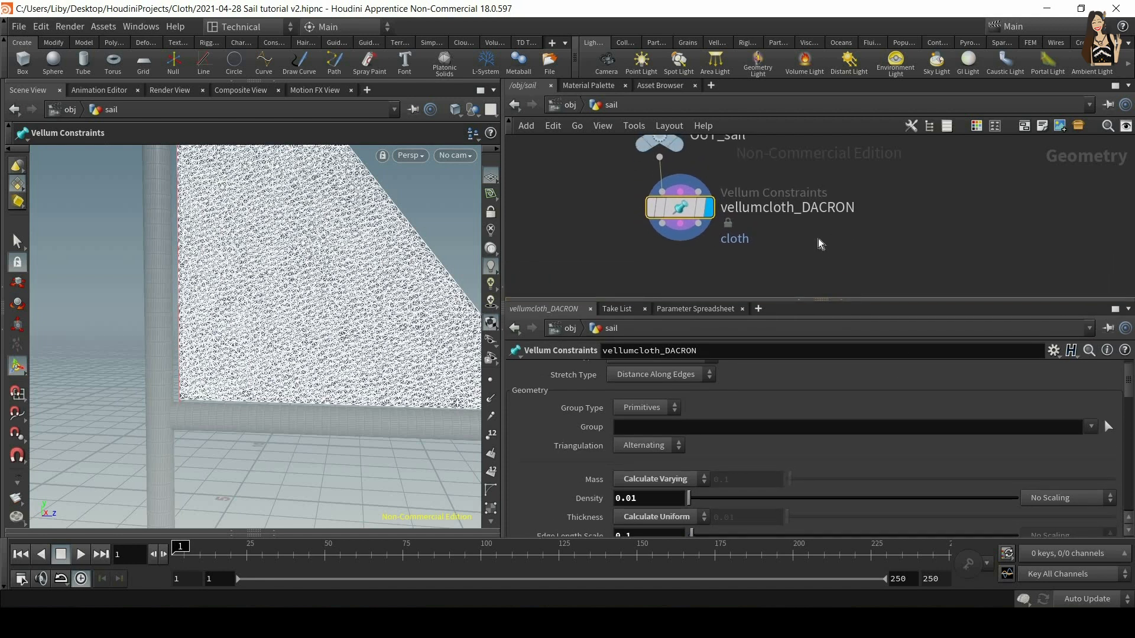
click(80, 553)
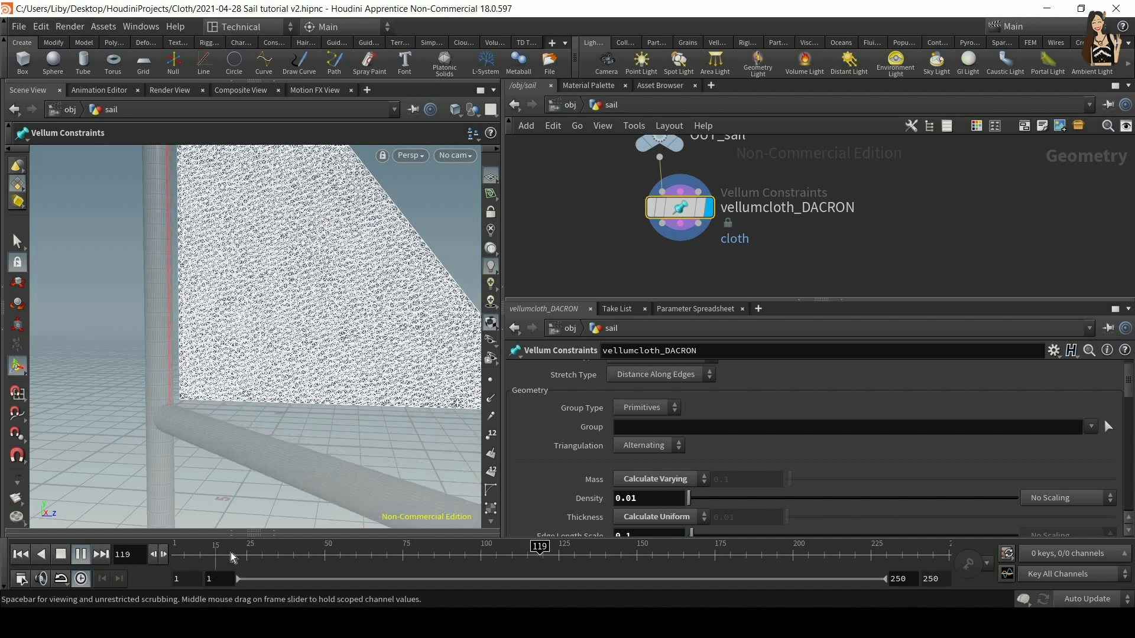
drag(223, 555, 105, 553)
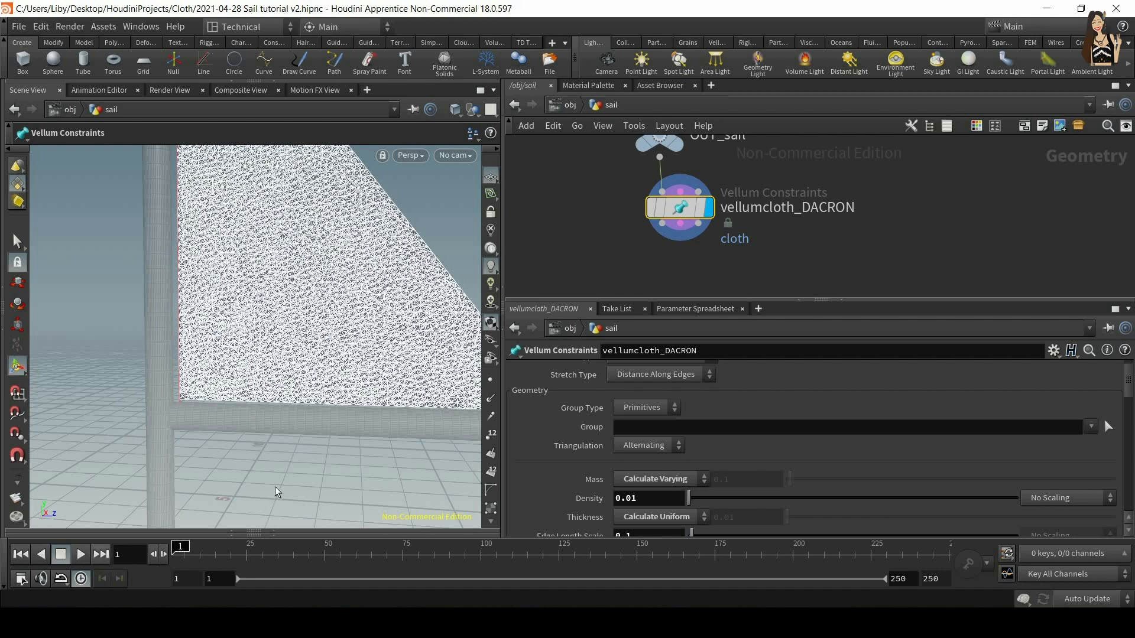
alt+right_drag(340, 411, 343, 437)
alt+middle_drag(395, 347, 367, 415)
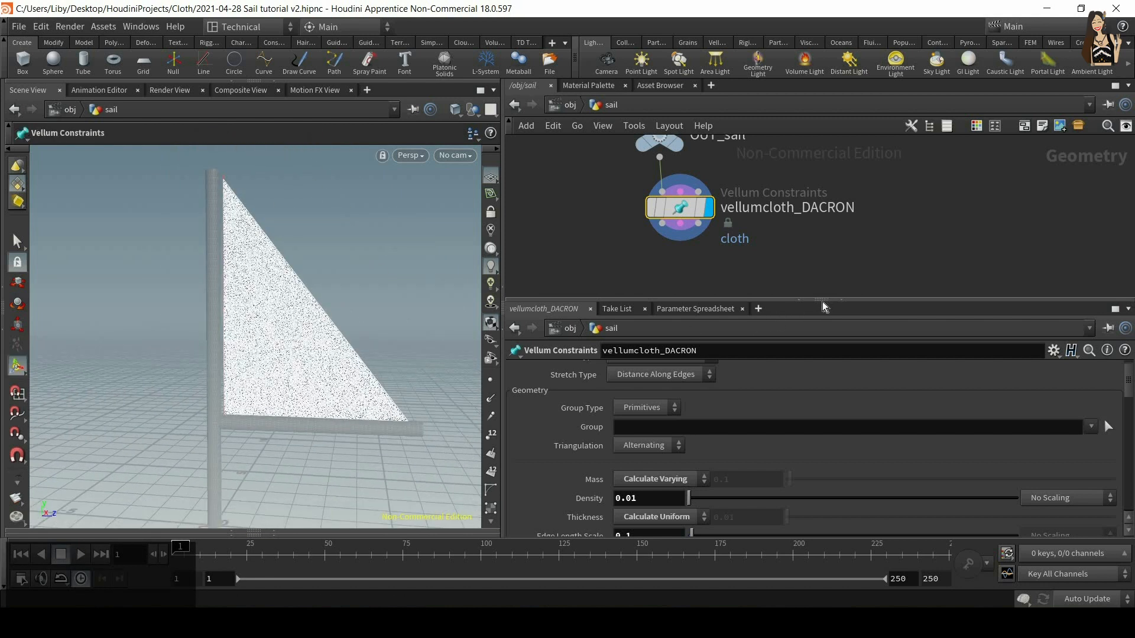
Step: Add a Vellum Solver node directly below the vellumcloth_DACRON node
drag(821, 301, 819, 308)
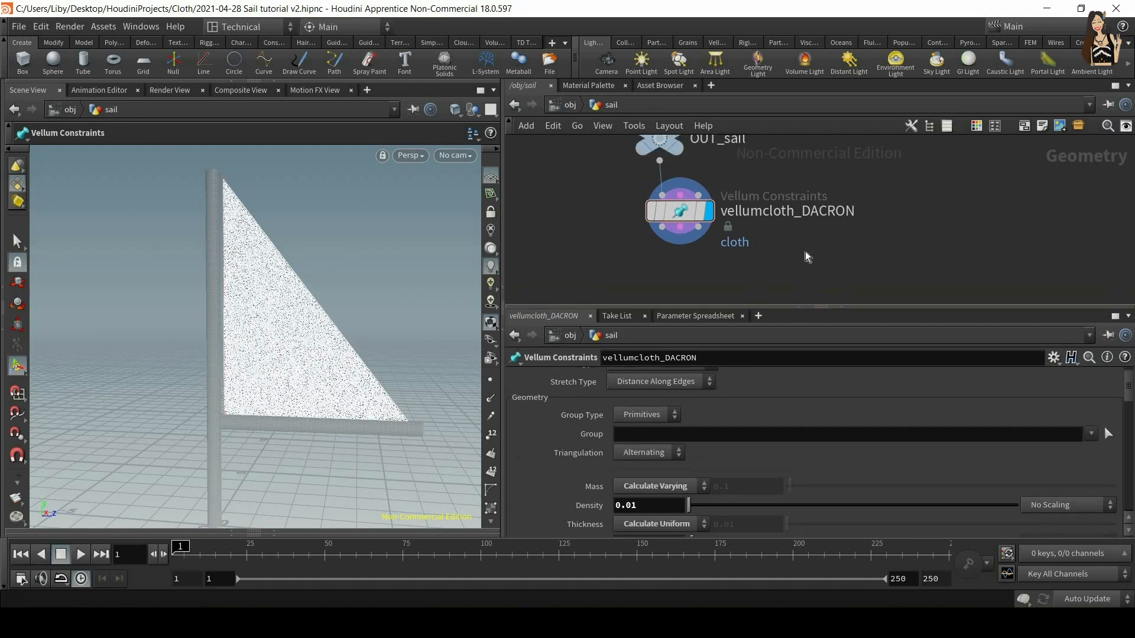
middle_drag(805, 248, 806, 227)
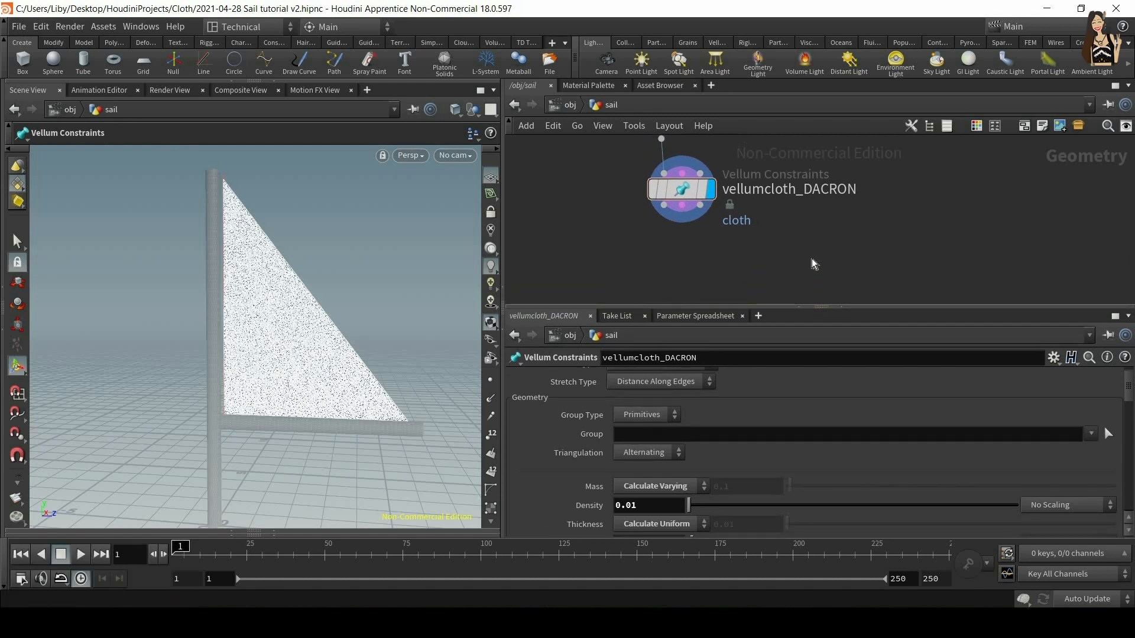
key(grave)
middle_drag(822, 266, 813, 178)
key(Tab)
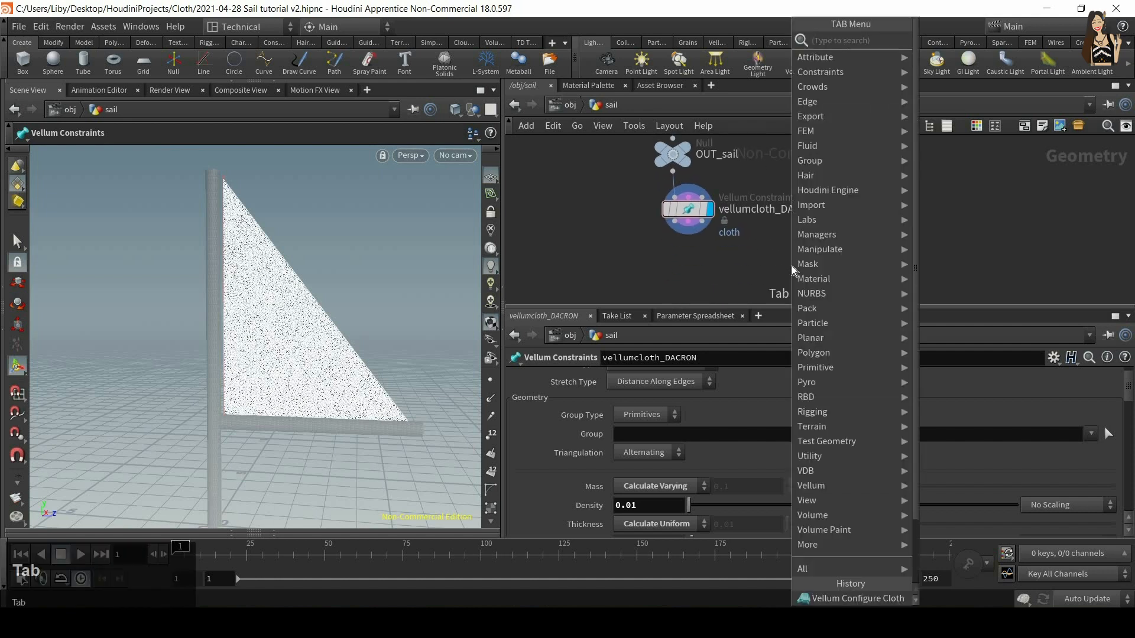
text(vellums)
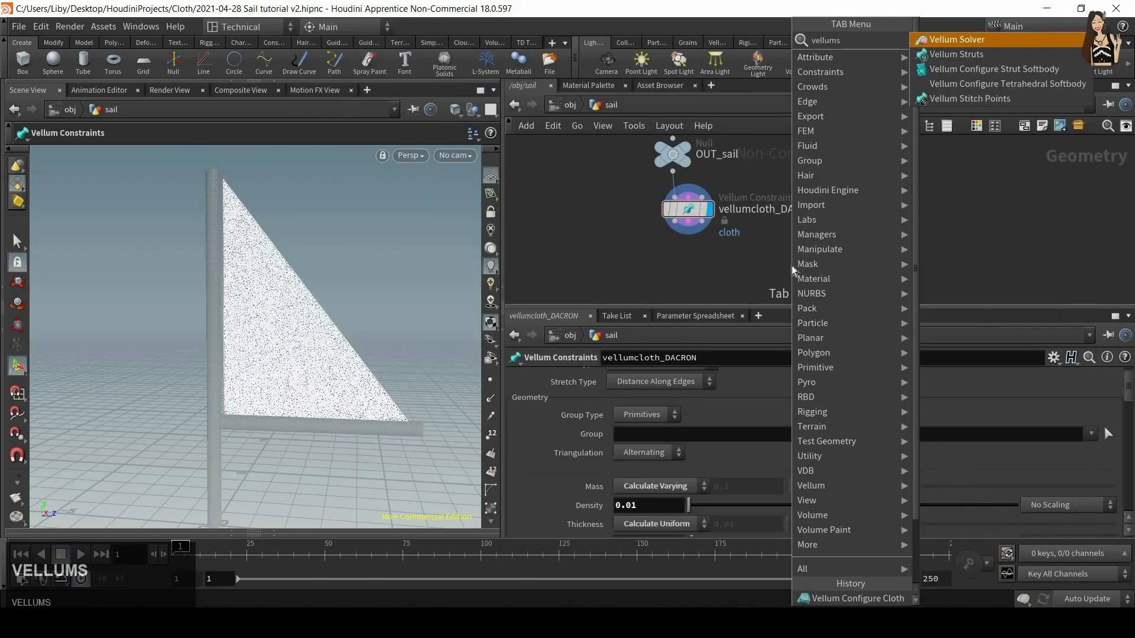
key(Return)
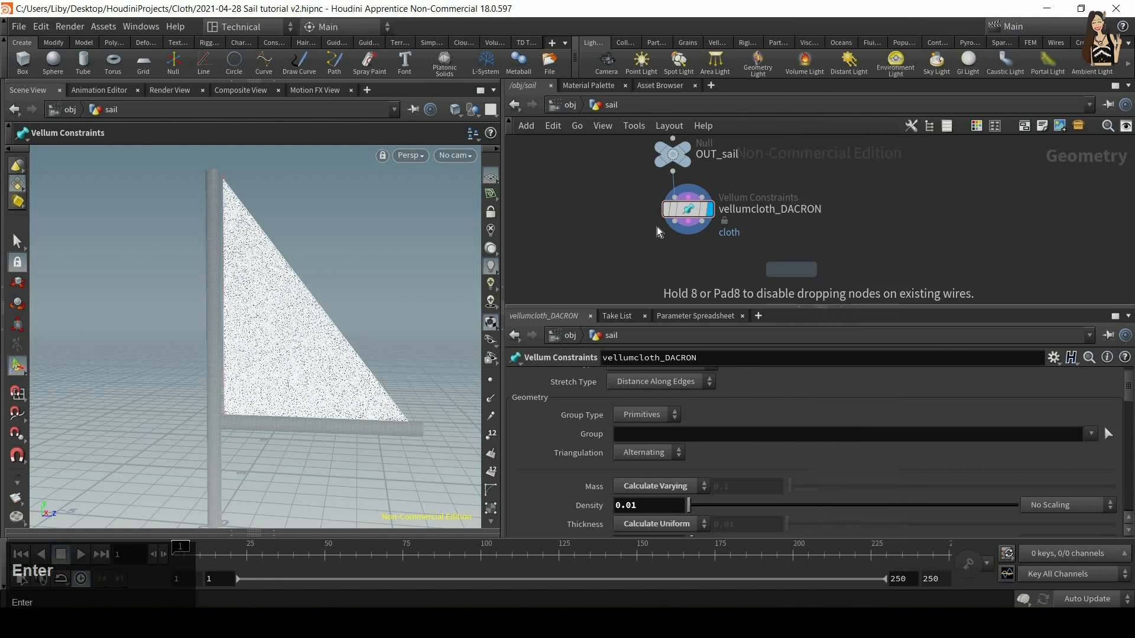
click(690, 260)
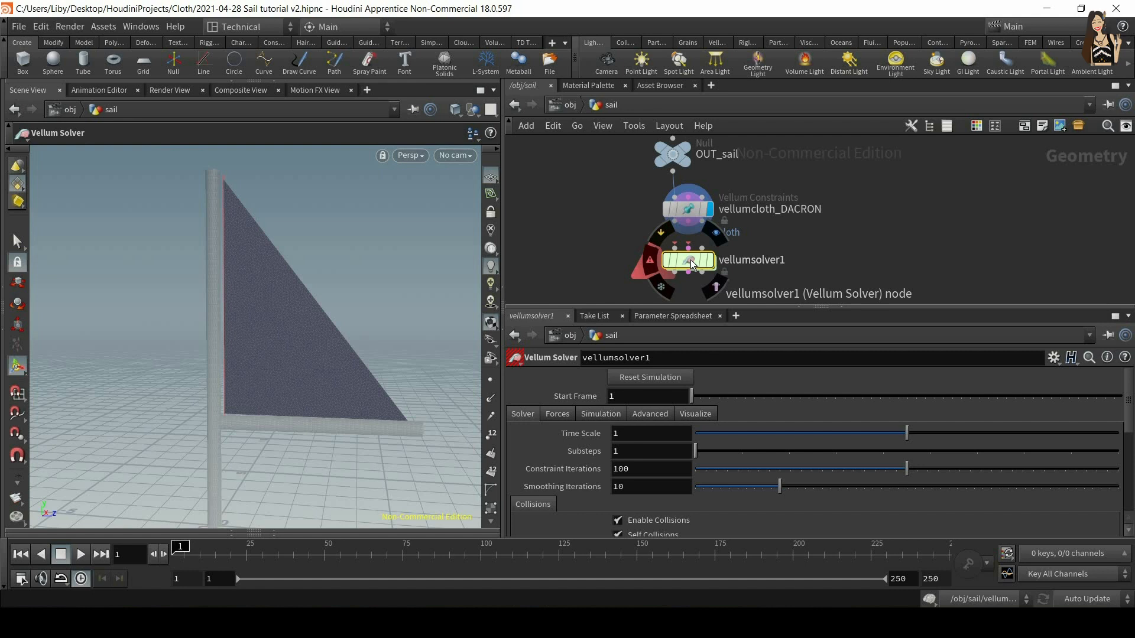
Step: Connect the geometry and constraint outputs of vellumcloth_DACRON to the matching vellumsolver1 inputs, and save the scene
scroll(670, 244, up, 4)
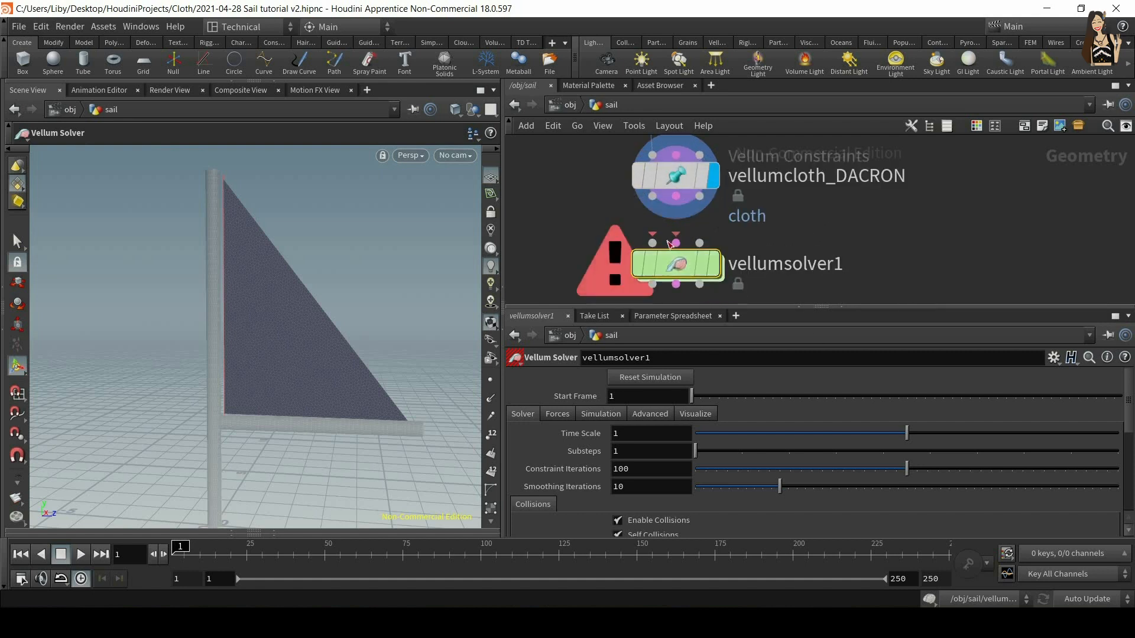
mouse_move(674, 244)
scroll(766, 232, down, 2)
middle_drag(659, 243, 669, 232)
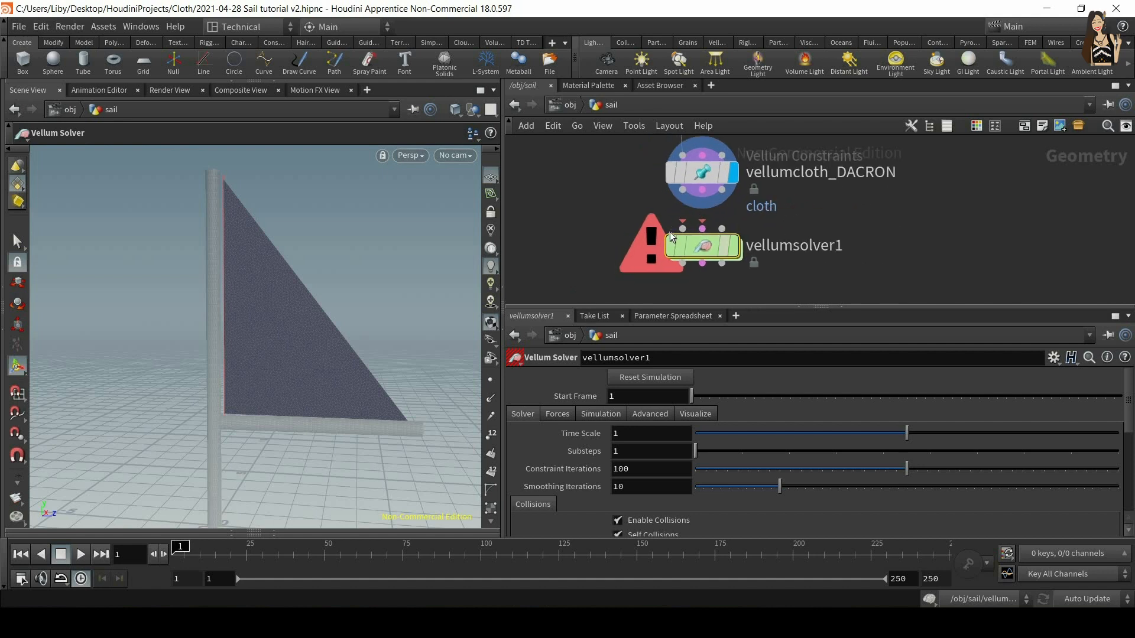
click(684, 190)
click(683, 229)
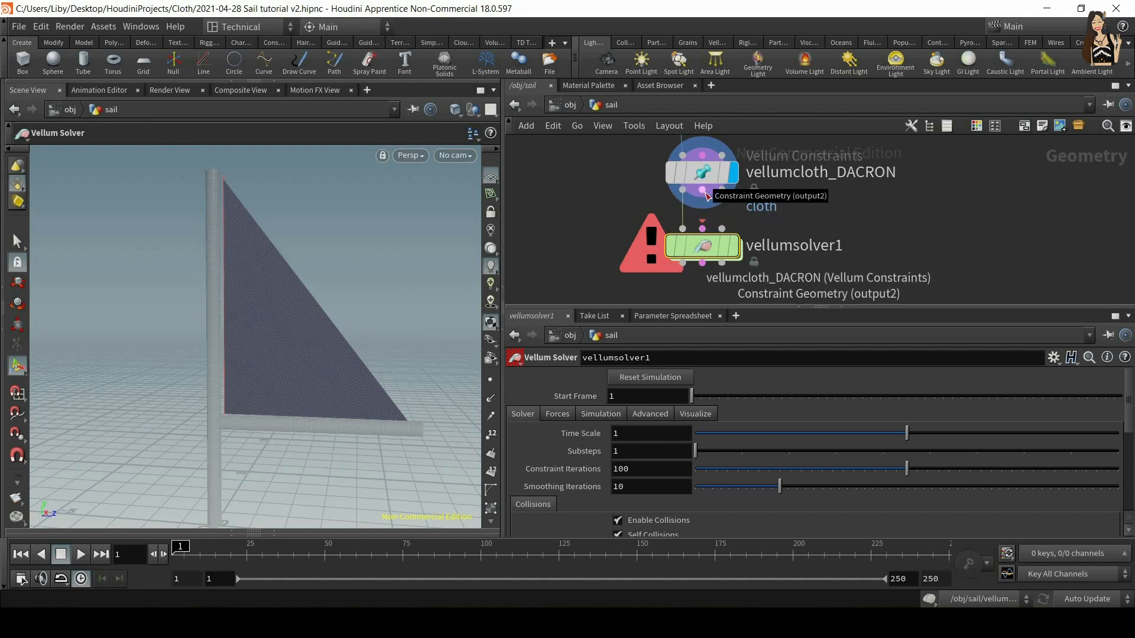
click(706, 194)
click(704, 228)
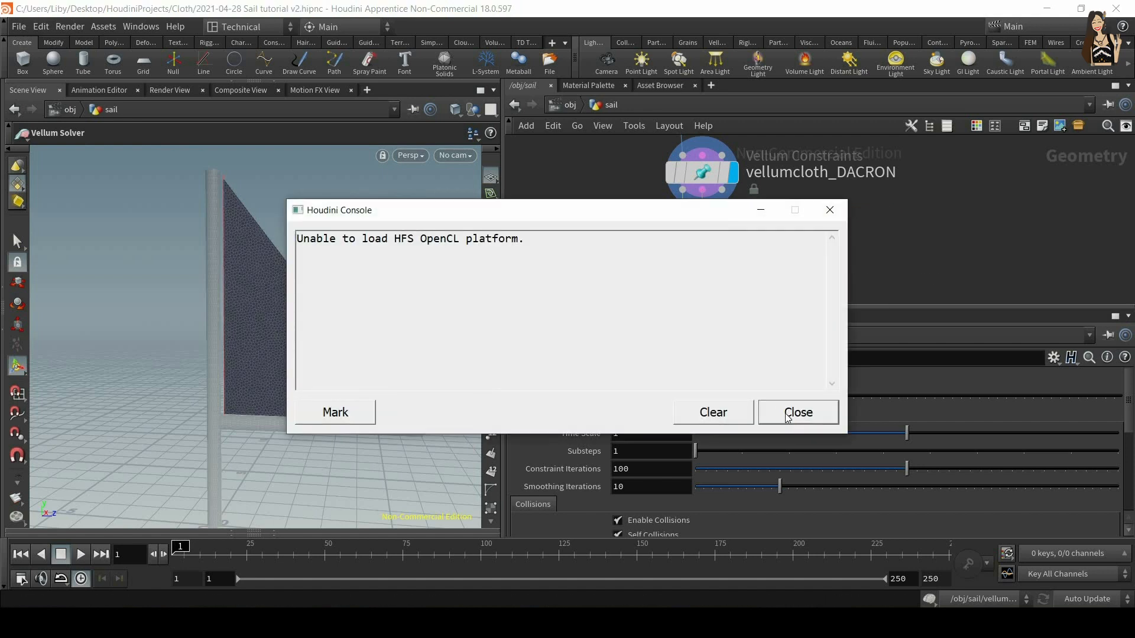
click(791, 415)
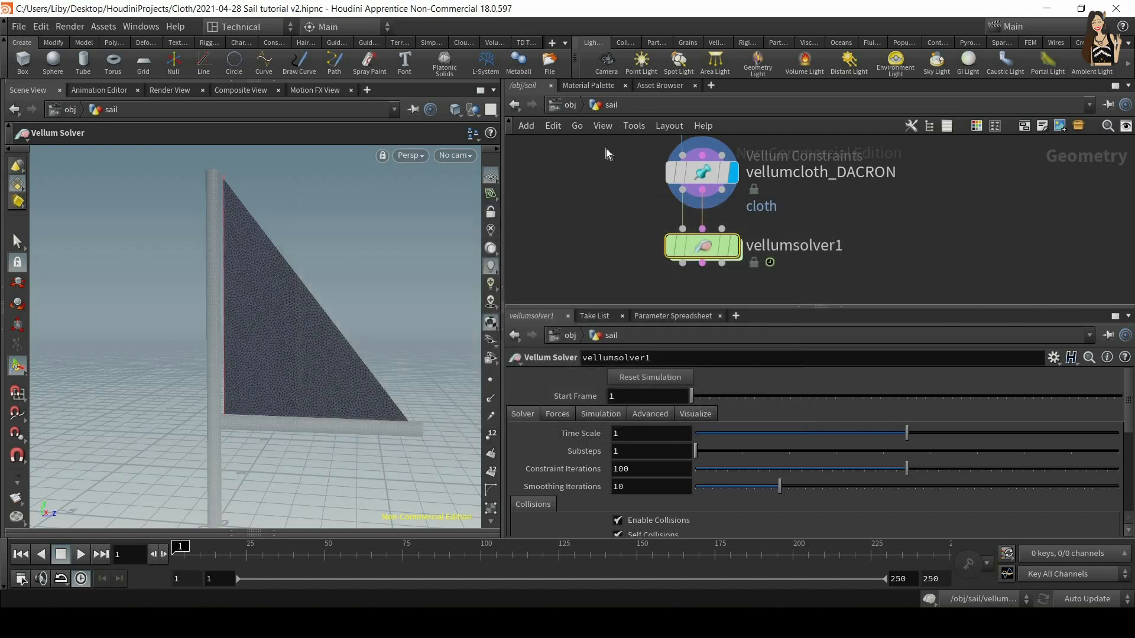
key(ctrl+s)
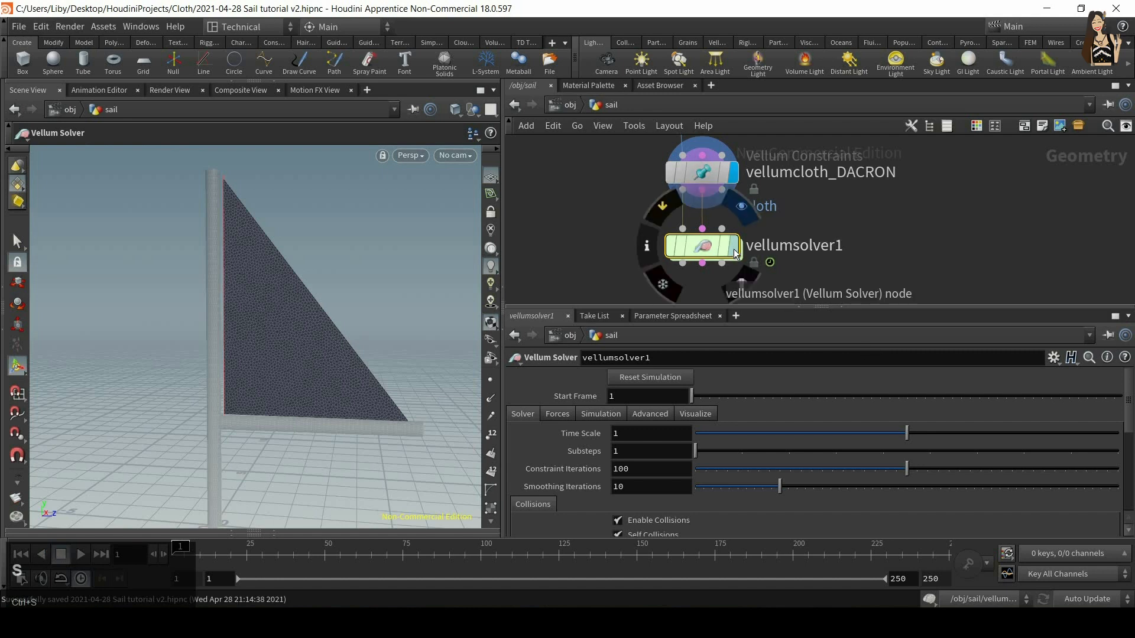
Step: Display the vellumsolver1 node's result and run the cloth simulation from the first frame
click(738, 252)
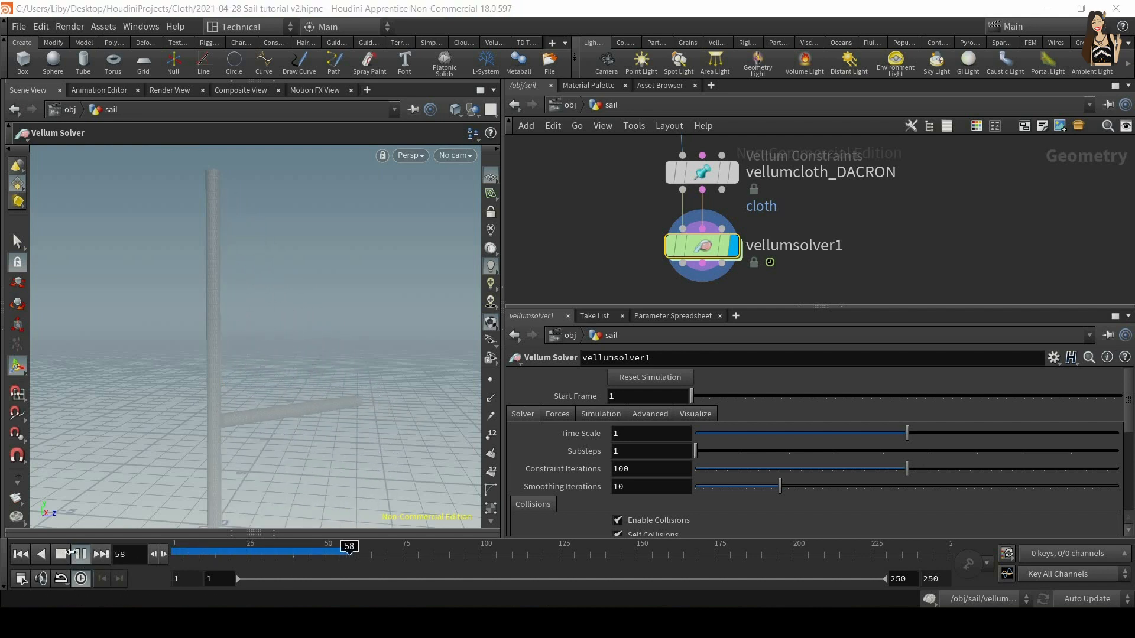
click(21, 554)
click(81, 555)
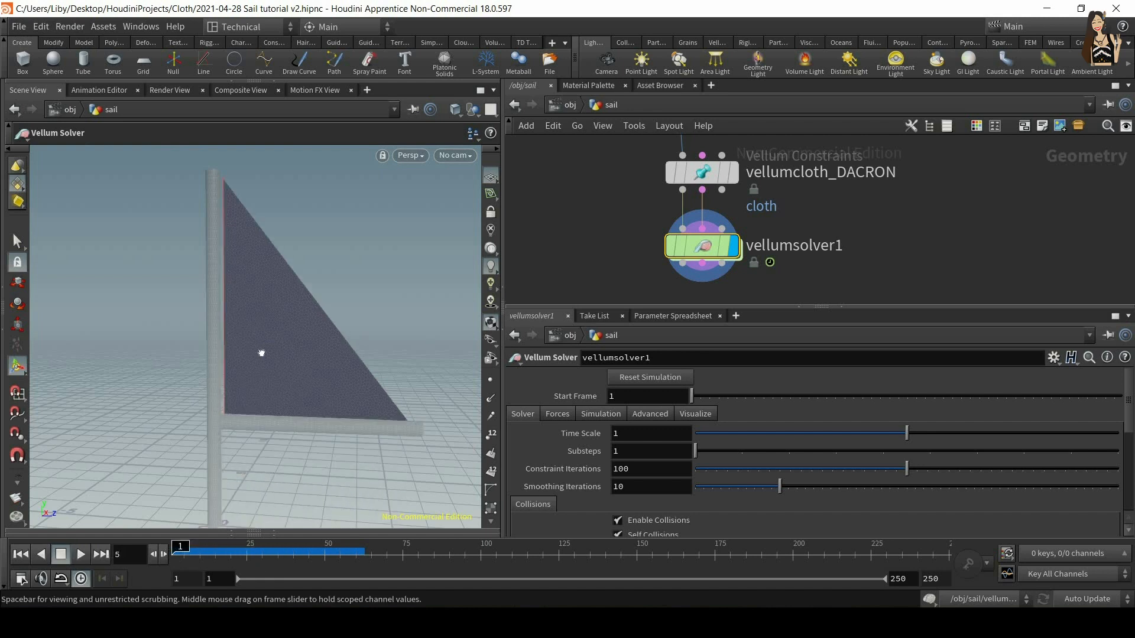
Step: Replay the sail simulation from a higher, more distant viewing angle and return to the first frame
alt+drag(261, 353, 250, 450)
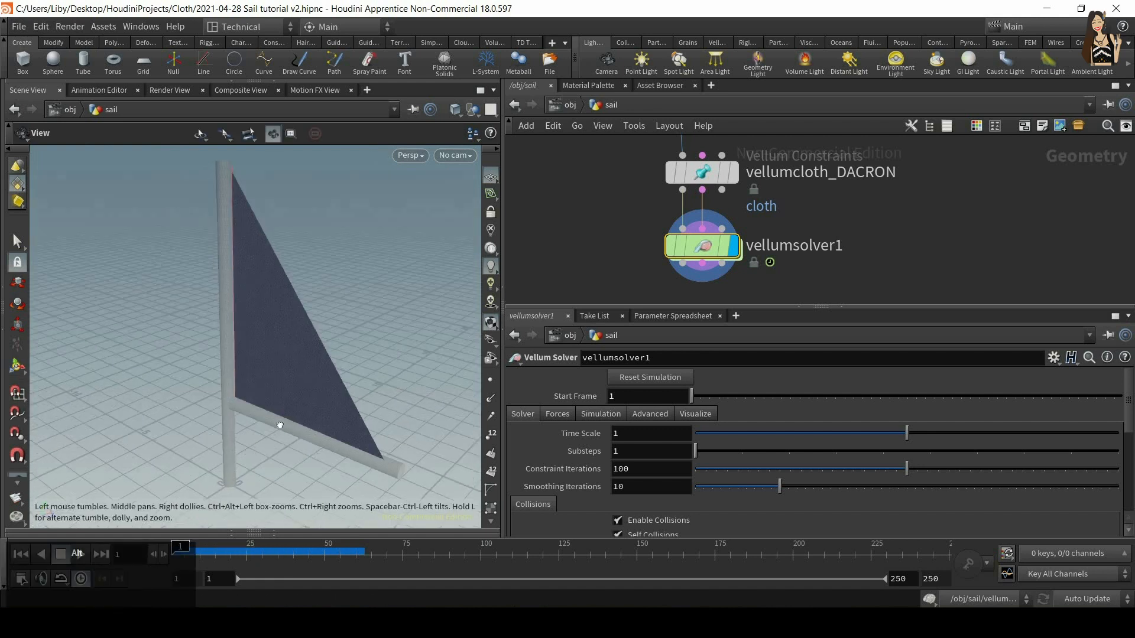
alt+right_drag(280, 425, 284, 399)
alt+drag(284, 399, 236, 251)
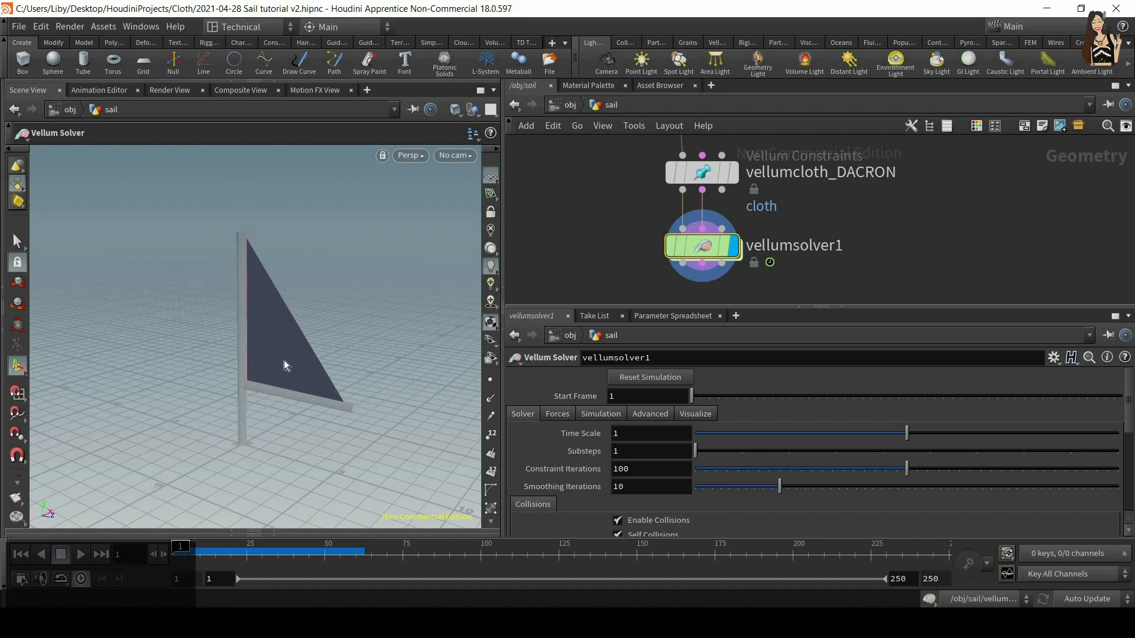
click(86, 555)
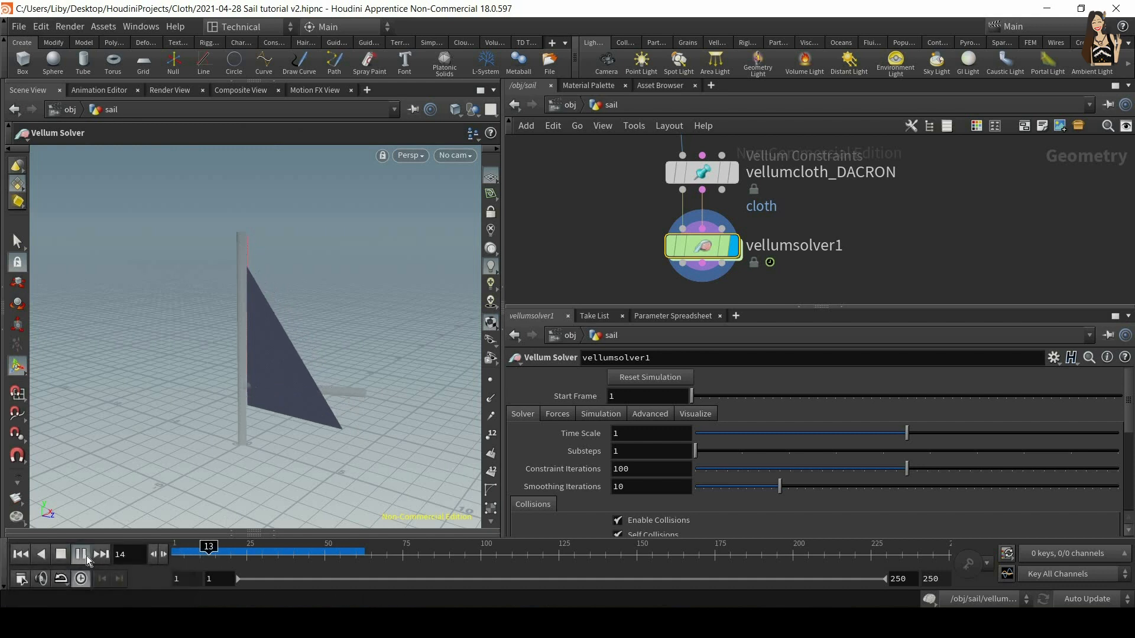
key(ctrl+Up)
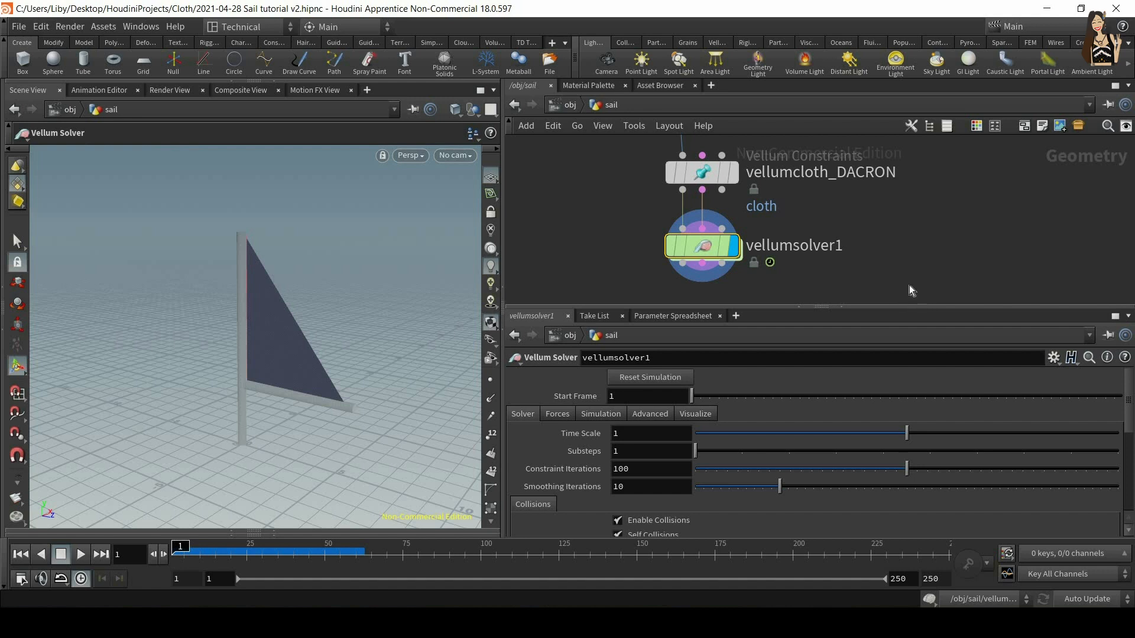
click(623, 43)
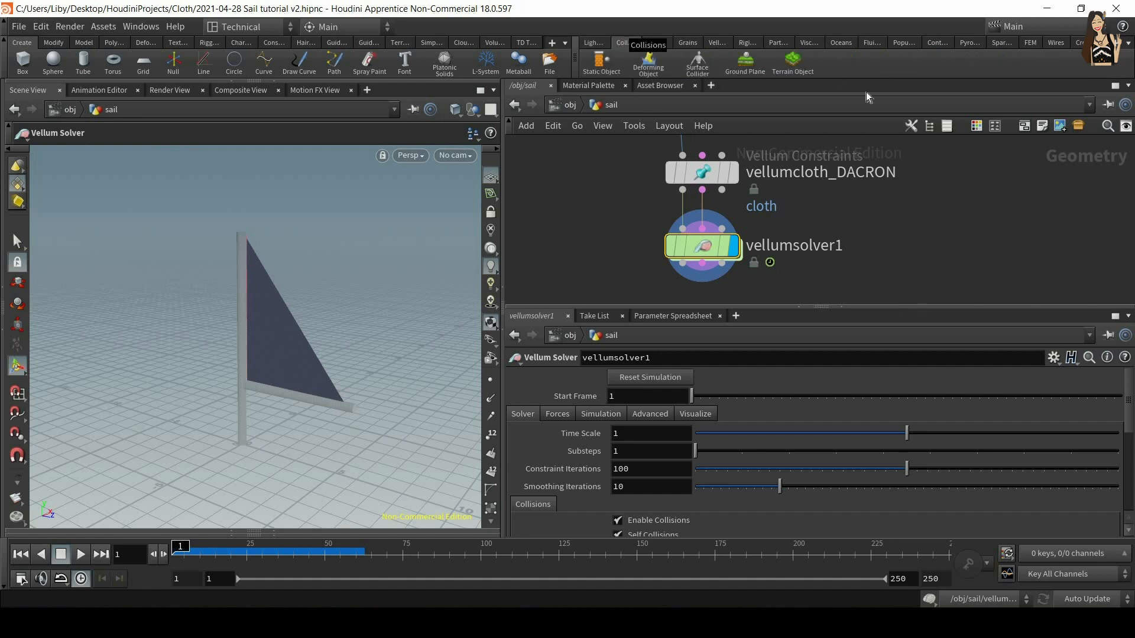
click(593, 43)
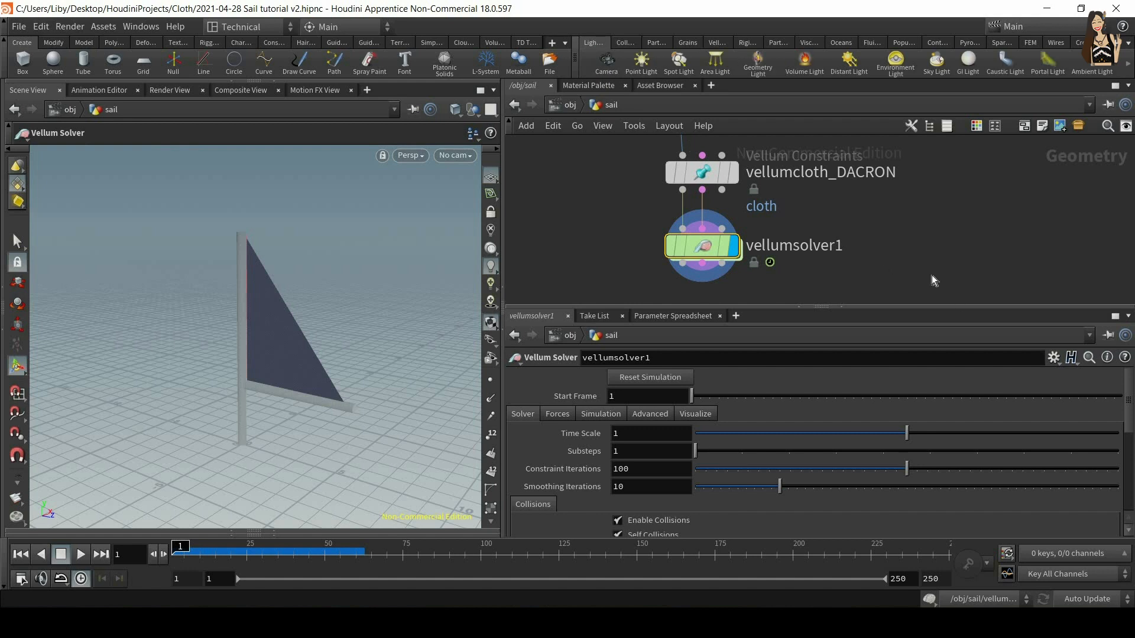
drag(887, 222, 568, 274)
Step: Set the Vellum Solver's Start Frame to 21
drag(848, 306, 848, 254)
drag(883, 198, 656, 242)
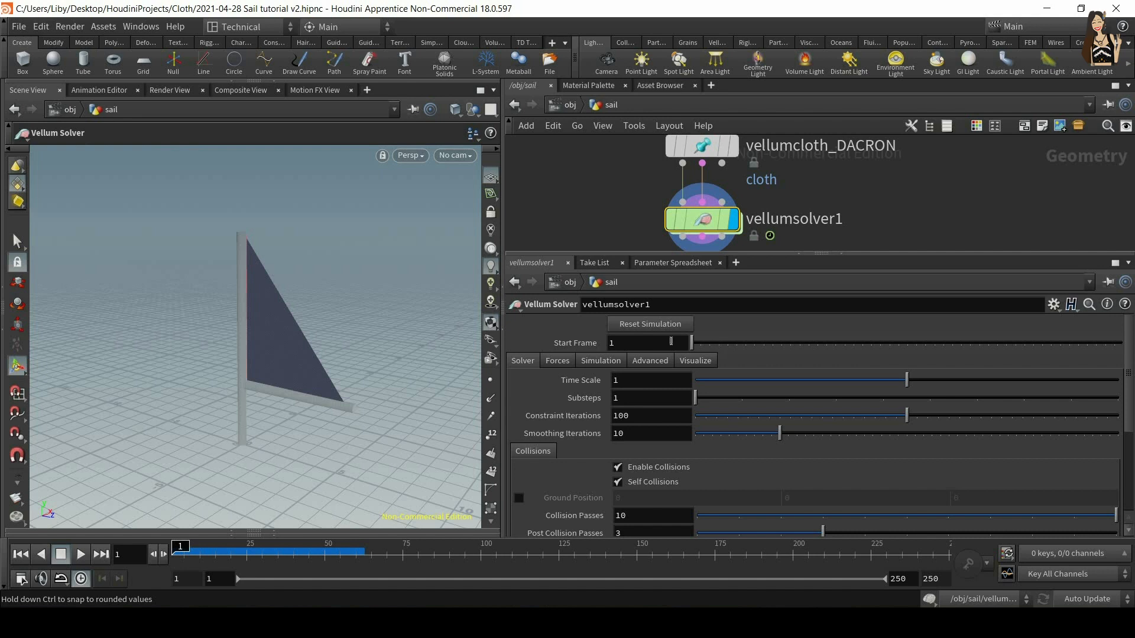
drag(697, 345, 727, 345)
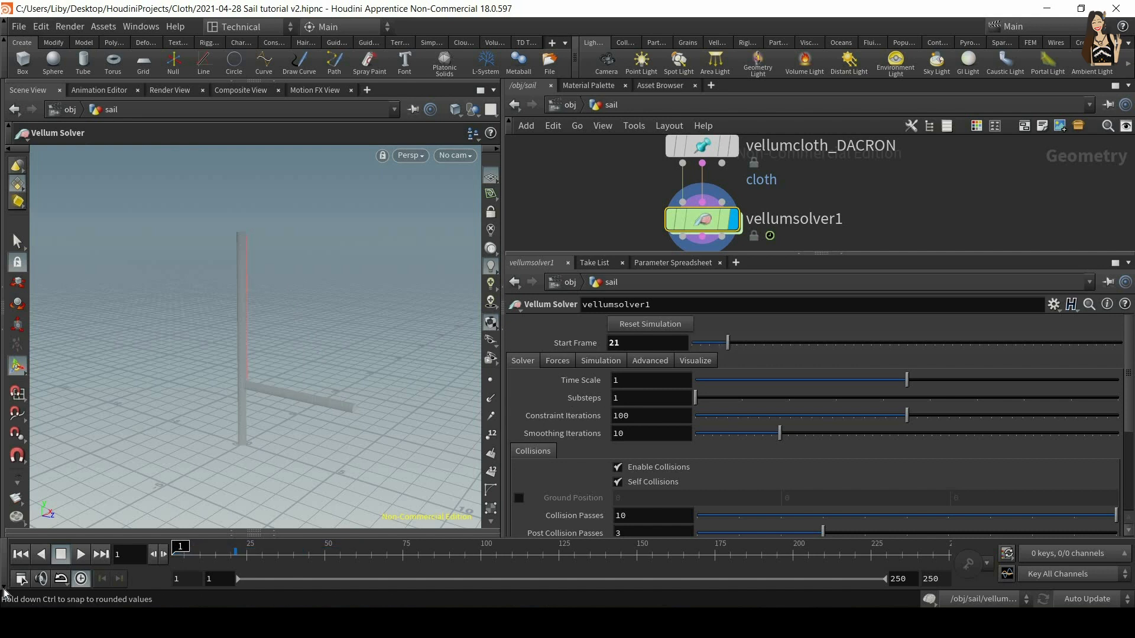
Step: Play the simulation, then set the Vellum Solver's Start Frame to 1
click(81, 556)
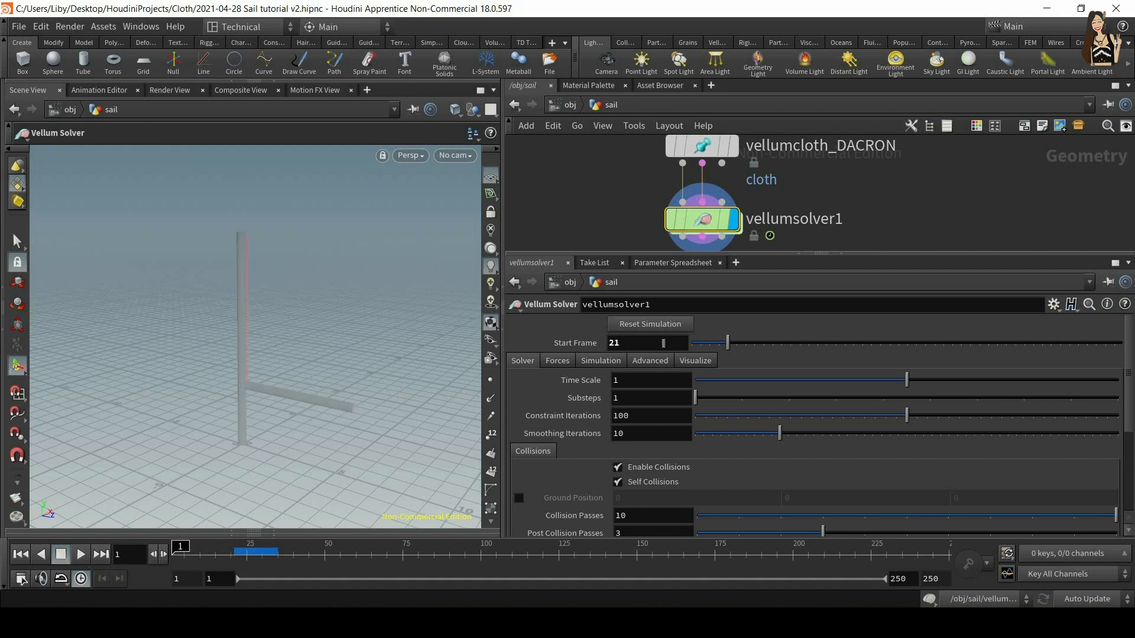
drag(676, 345, 558, 355)
text(1)
key(Return)
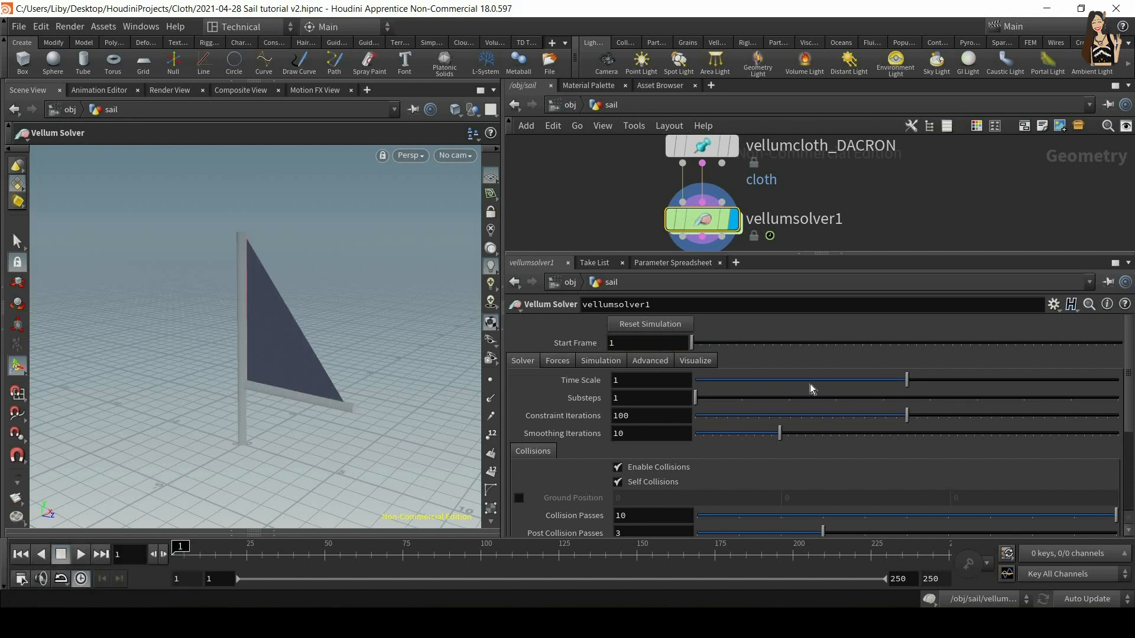
Step: Try a Time Scale of 0.5 on the Vellum Solver, play the simulation, and return to the first frame
drag(771, 391, 884, 390)
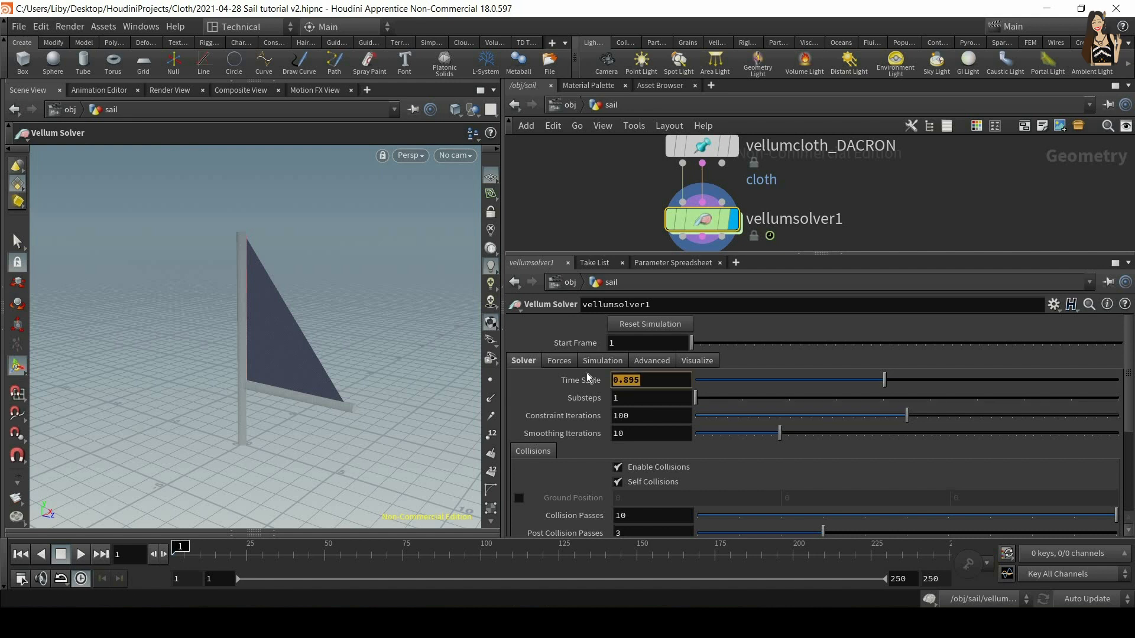
text(0.5)
key(Return)
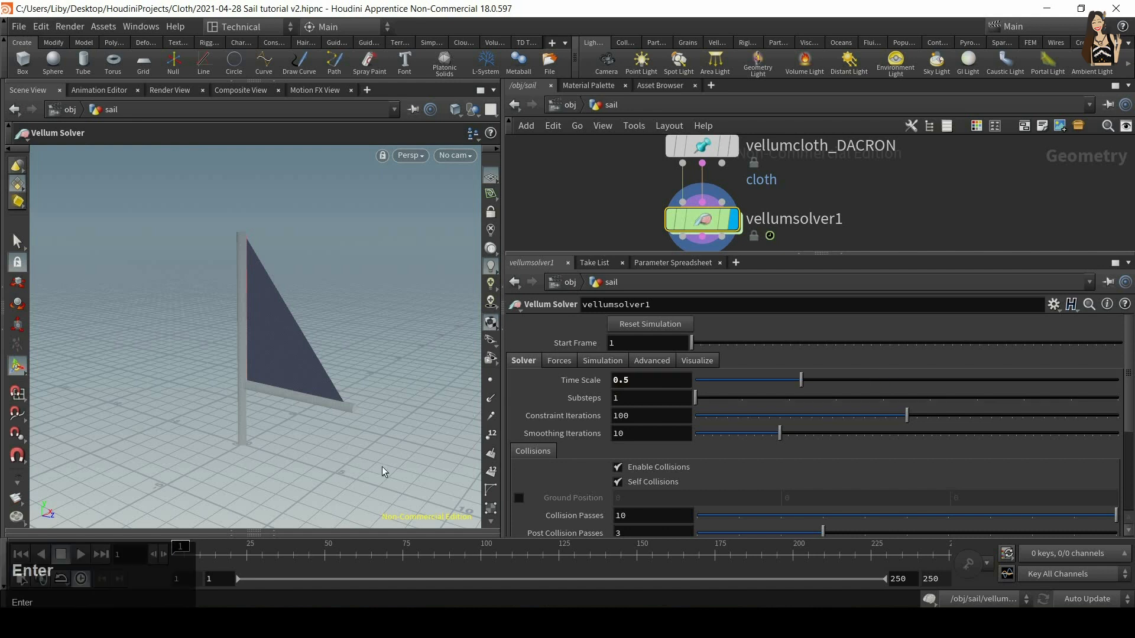
click(81, 554)
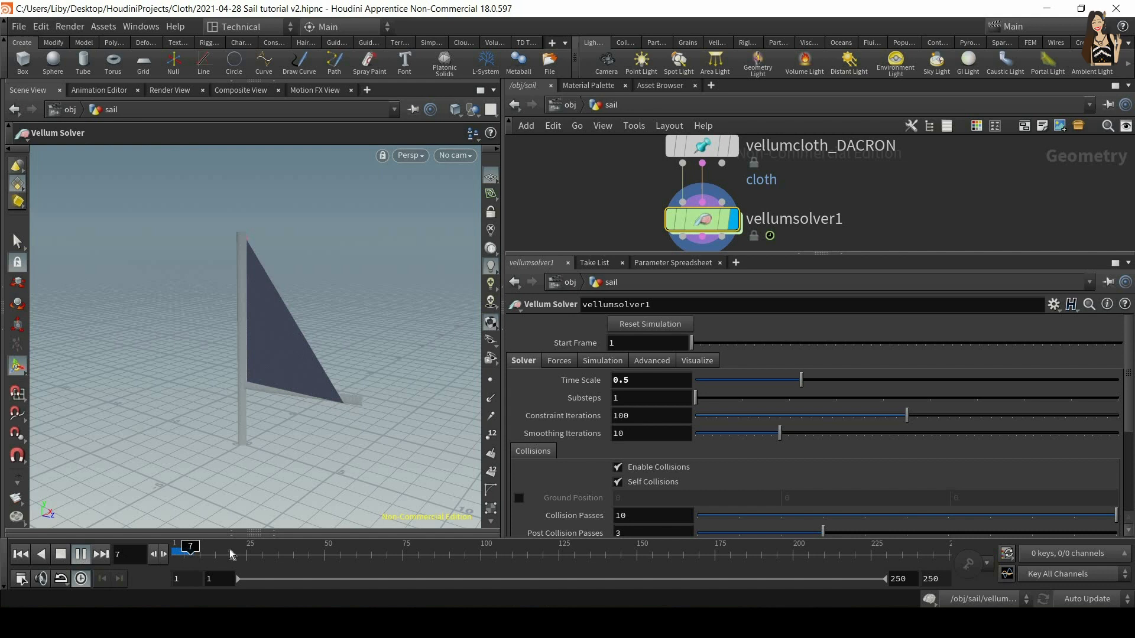
click(21, 554)
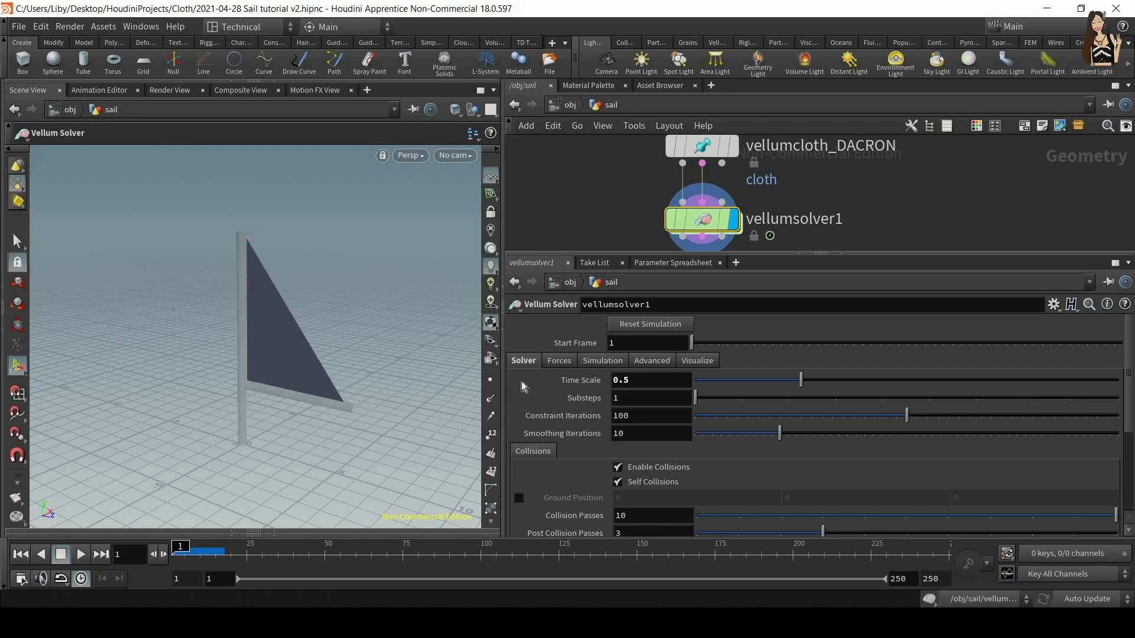
Step: Try a Time Scale of 4, play the simulation from the first frame, and revert the parameter to its default
text(4)
key(Return)
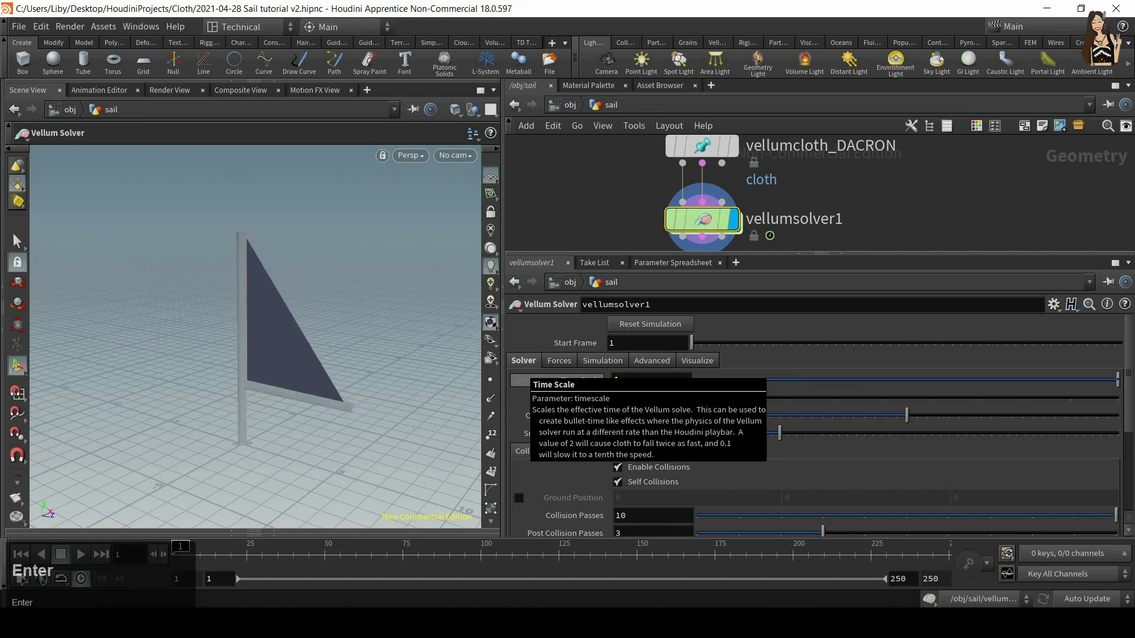
click(81, 554)
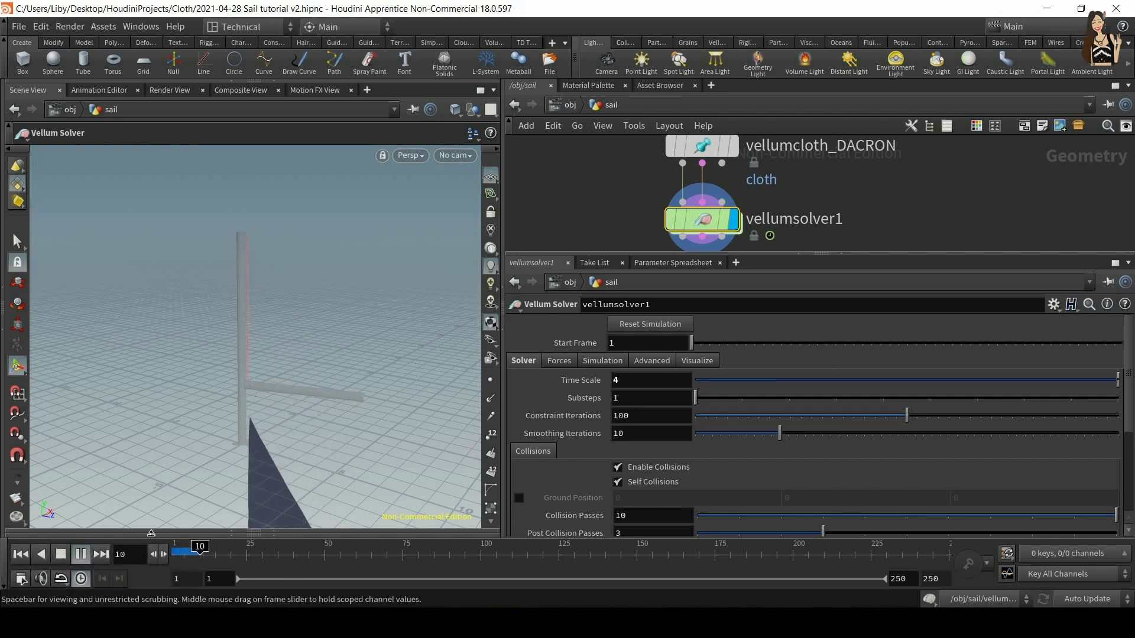
click(20, 554)
right_click(590, 378)
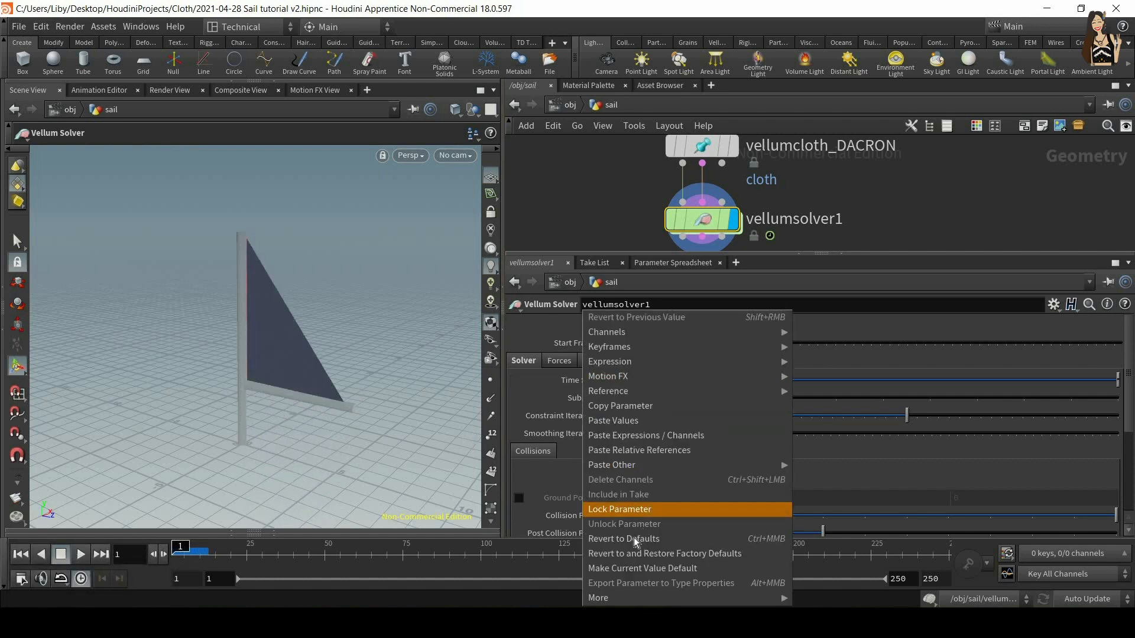
click(651, 538)
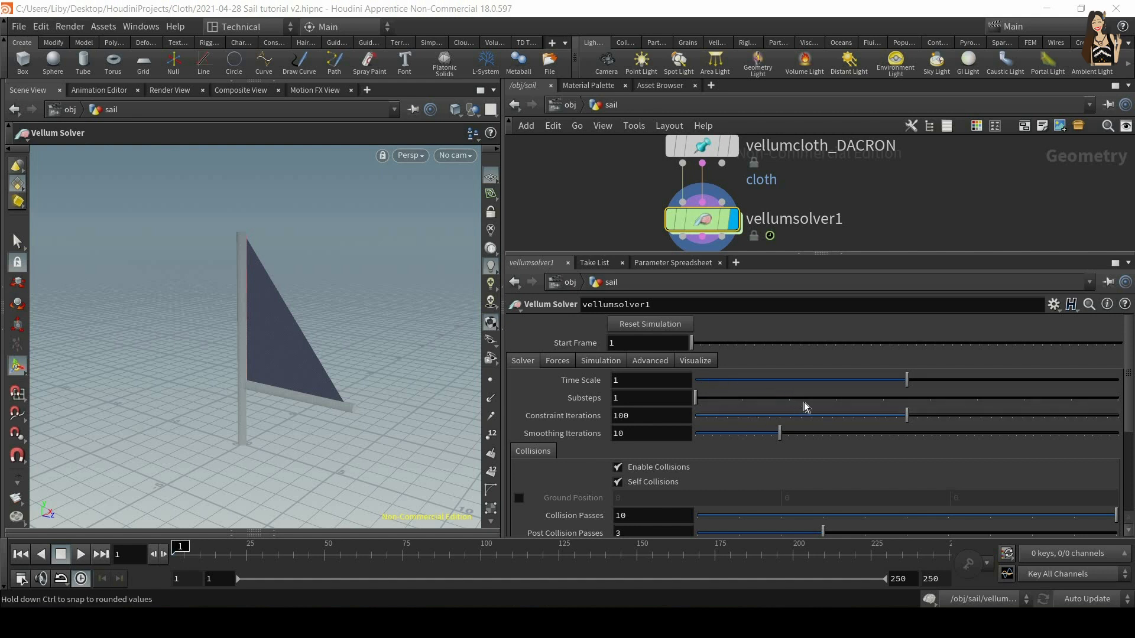
Step: Set the Vellum Solver's Substeps to 5 and Constraint Iterations to 20
mouse_move(593, 402)
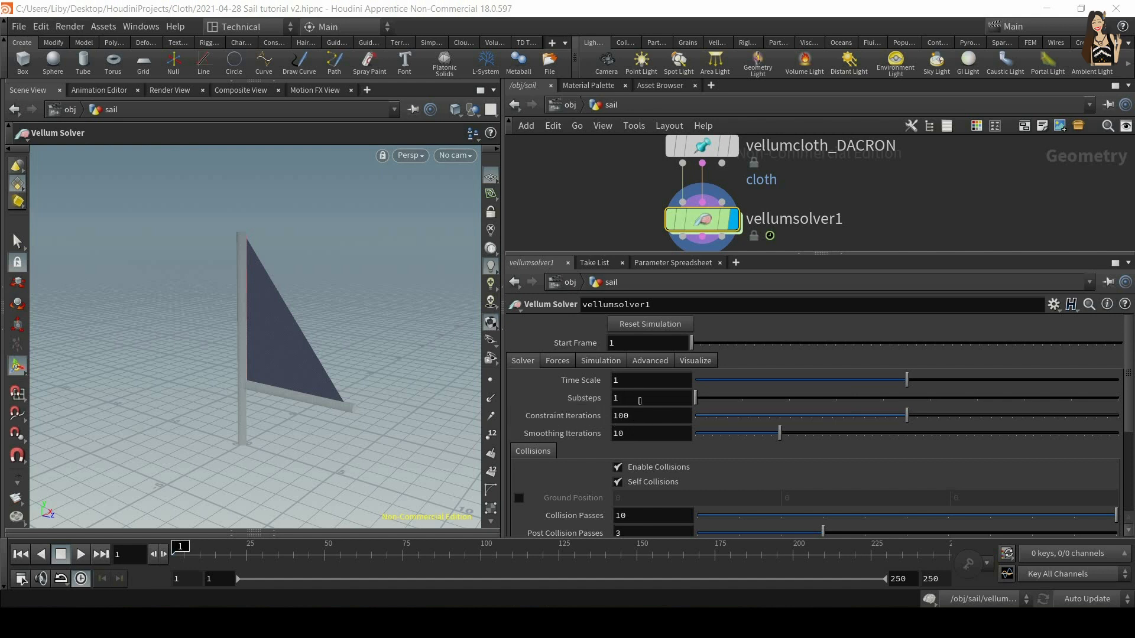
key(ctrl+z)
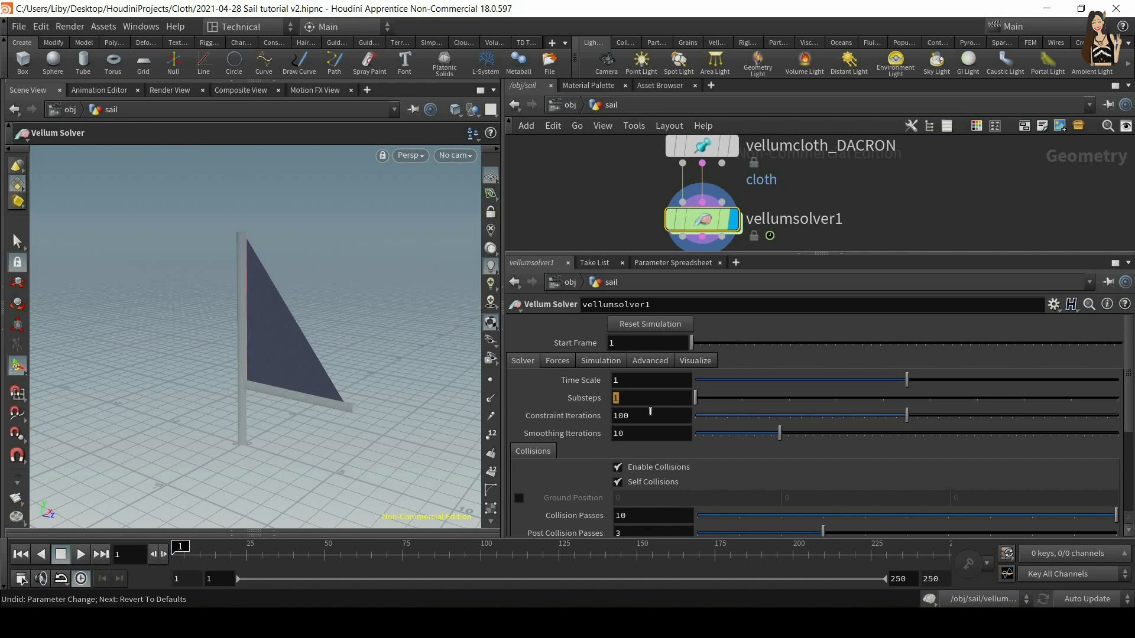
click(631, 416)
drag(607, 401, 587, 402)
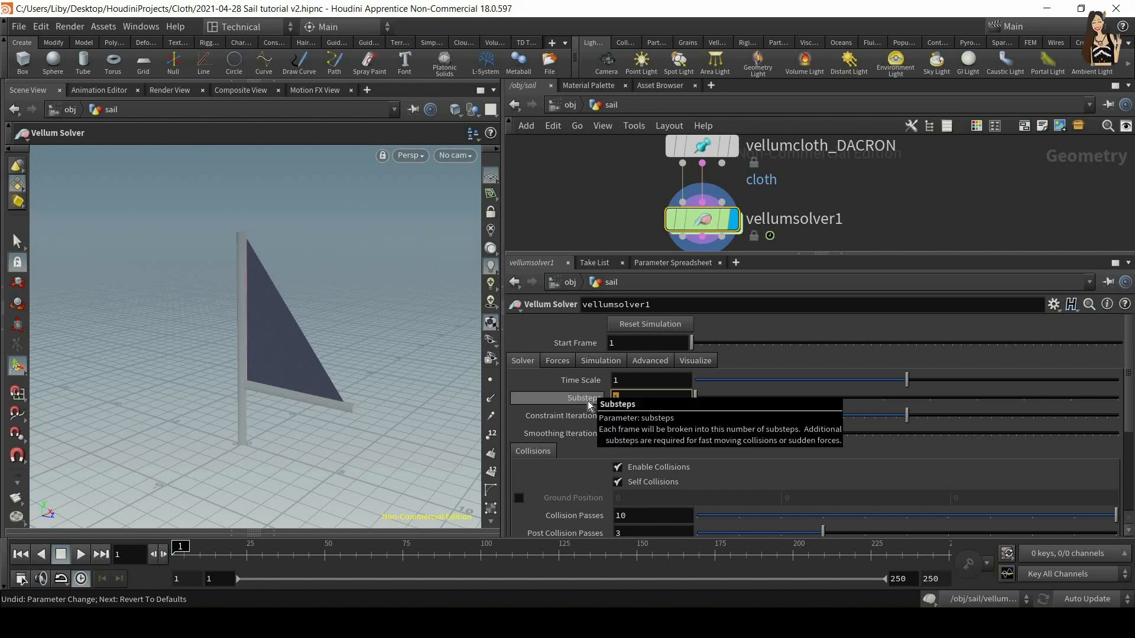
text(5)
key(Return)
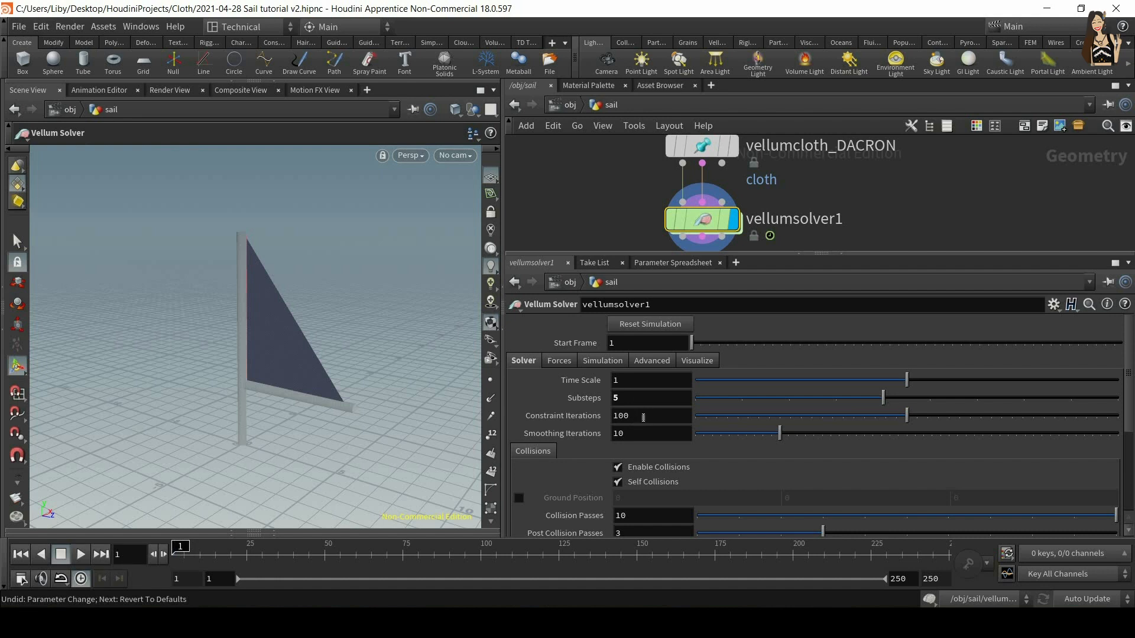
drag(644, 417, 555, 426)
text(20)
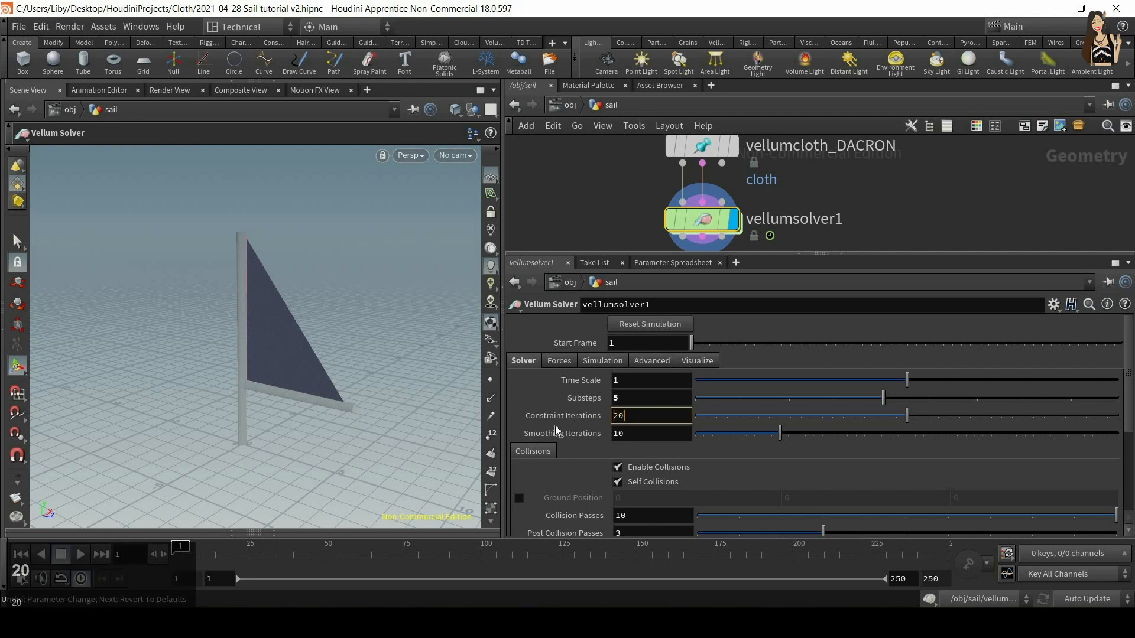
key(Return)
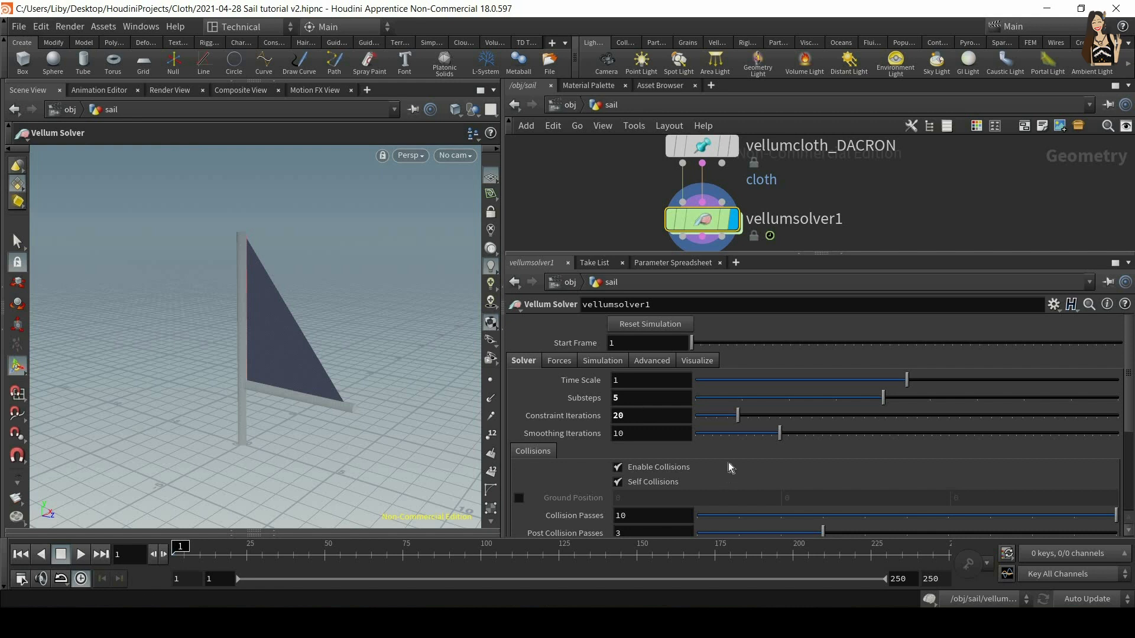
Step: Enable the solver's Ground Position at 0, 0, 0, keeping collisions on, and simulate the sail before returning to the first frame
scroll(728, 456, down, 3)
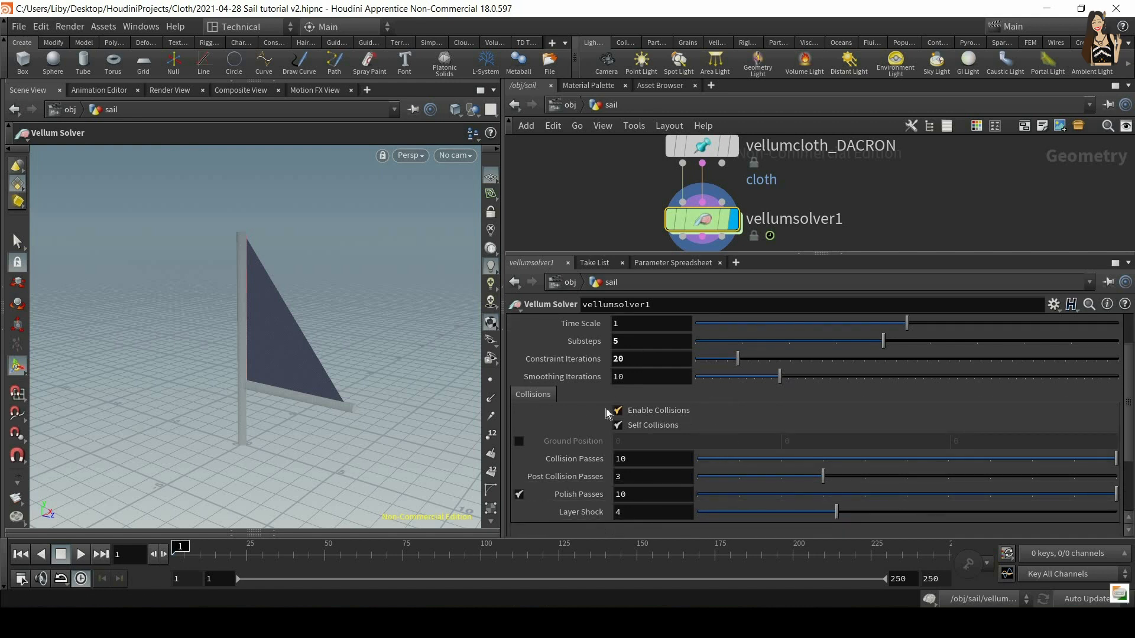
click(637, 413)
click(636, 413)
click(518, 442)
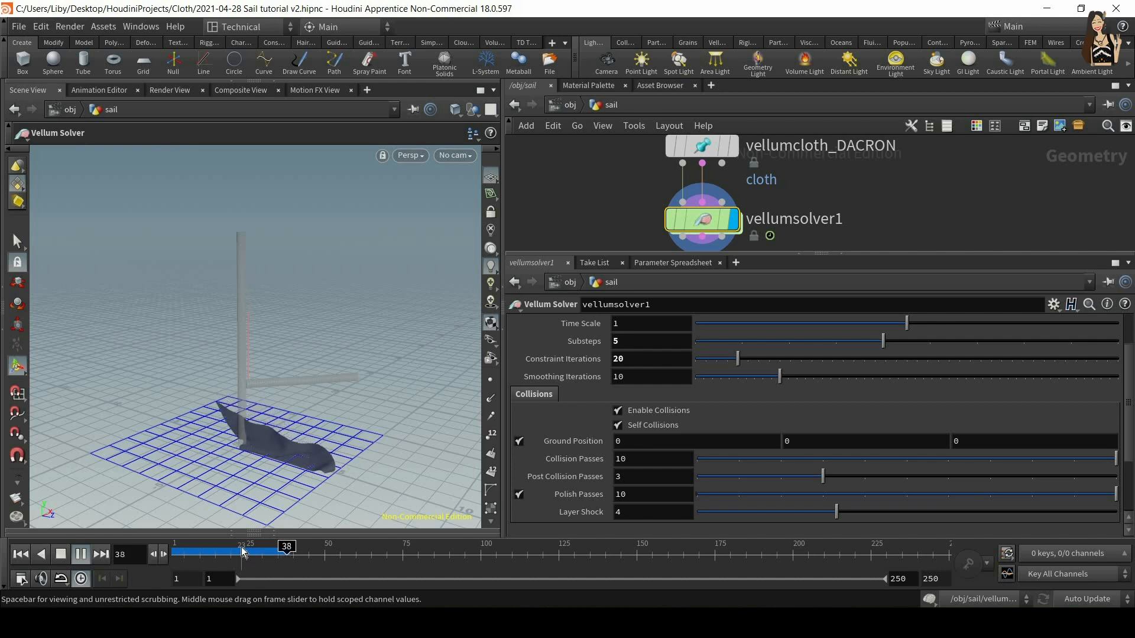
drag(219, 546, 160, 547)
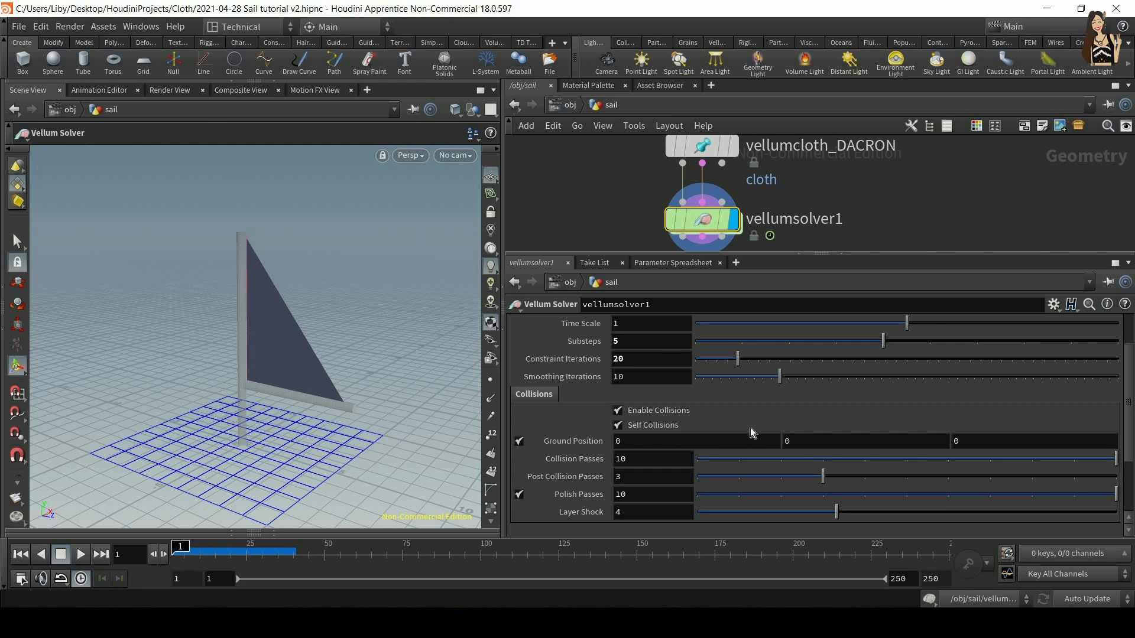
Step: Show the Vellum Solver's force settings to examine gravity, wind and friction
scroll(751, 432, up, 3)
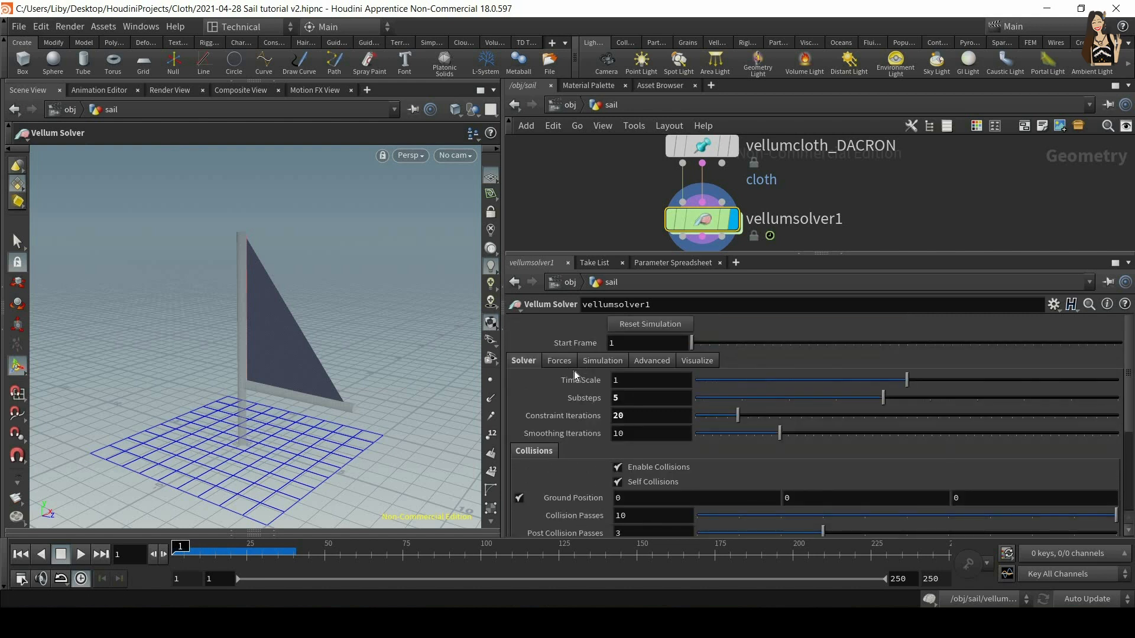
click(559, 361)
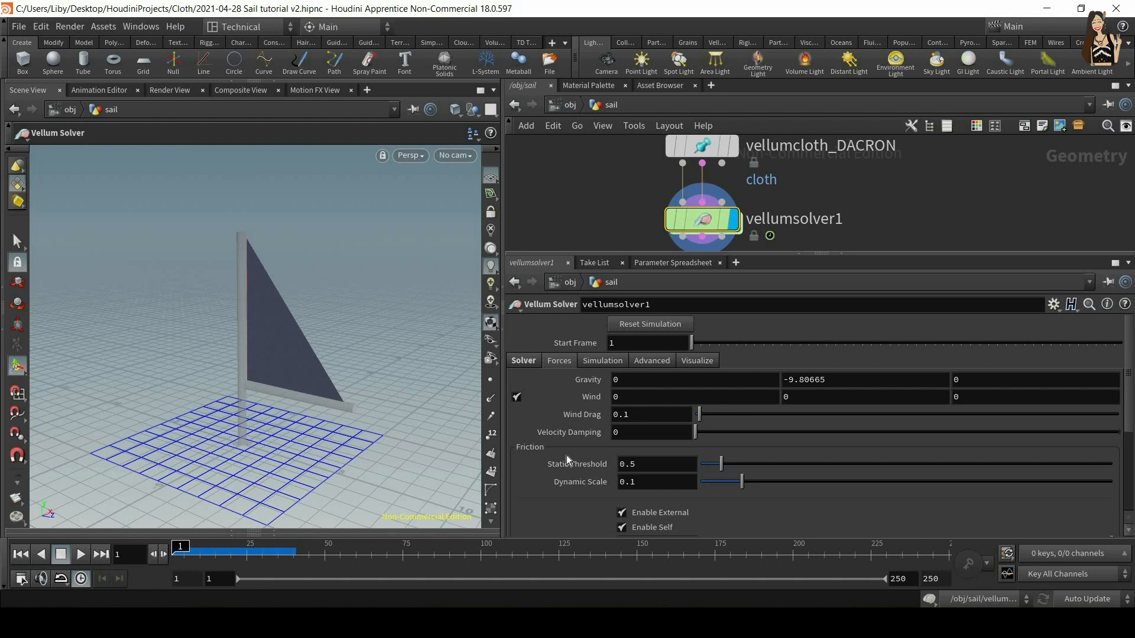
click(628, 464)
click(767, 519)
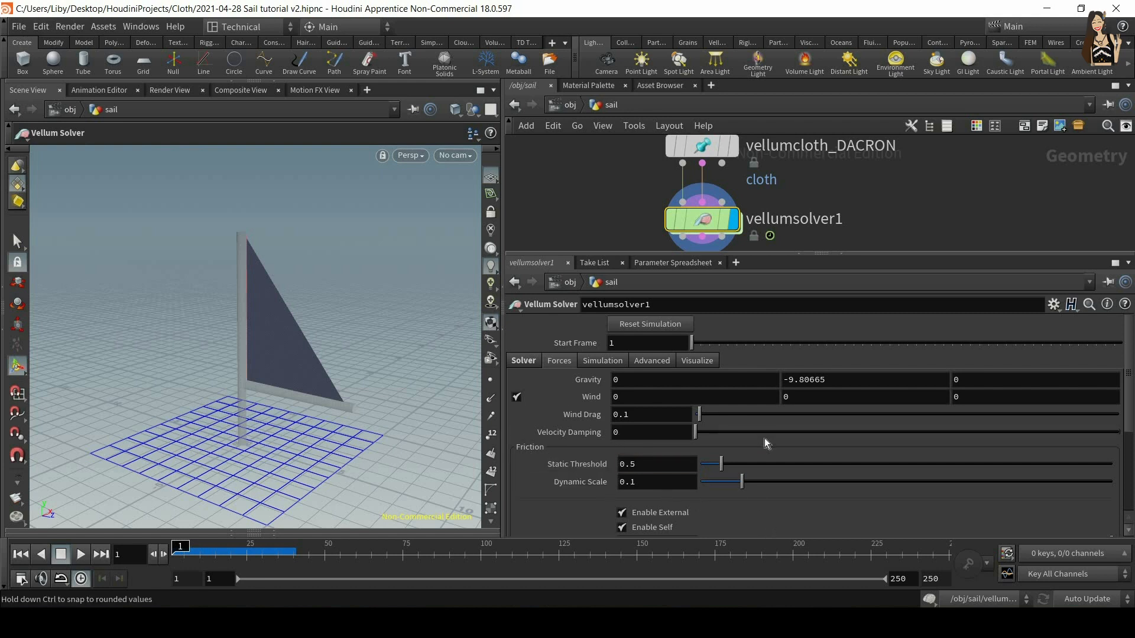
Step: Try a wind of -10 along X, play the simulation, and check the axis directions from a lower viewing angle
click(626, 397)
text(-10)
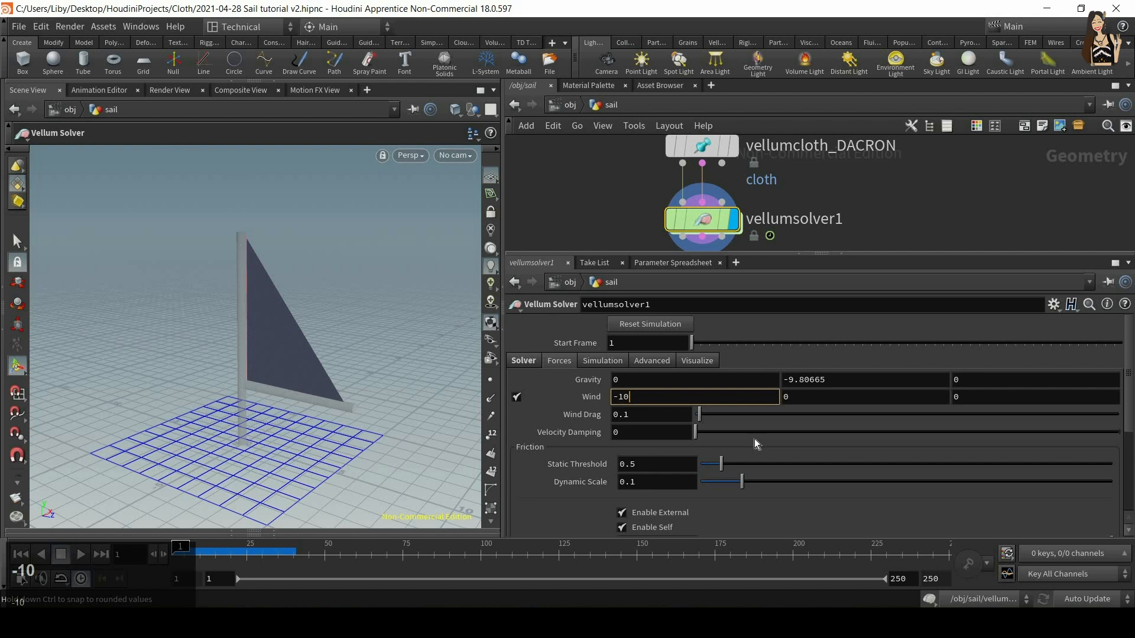
key(Return)
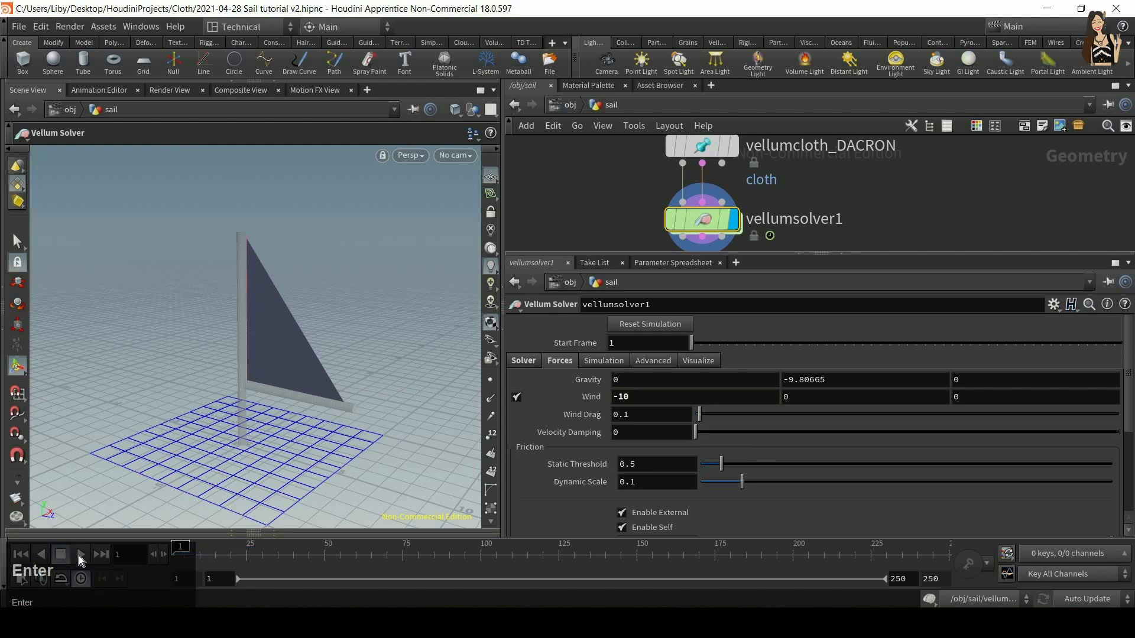
click(80, 555)
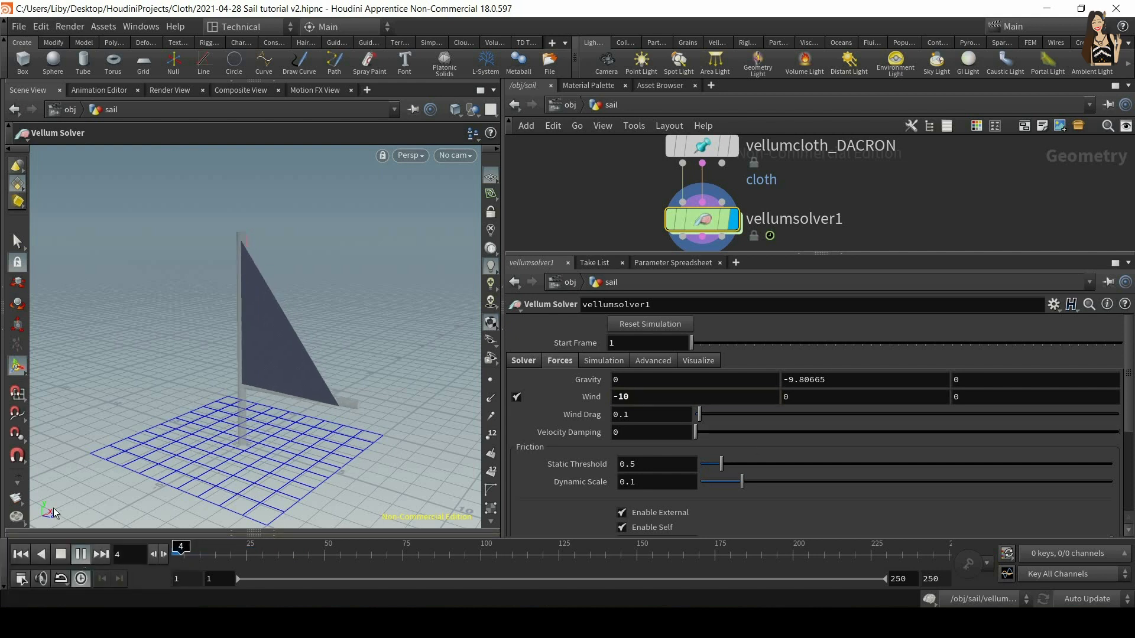
alt+drag(207, 448, 248, 446)
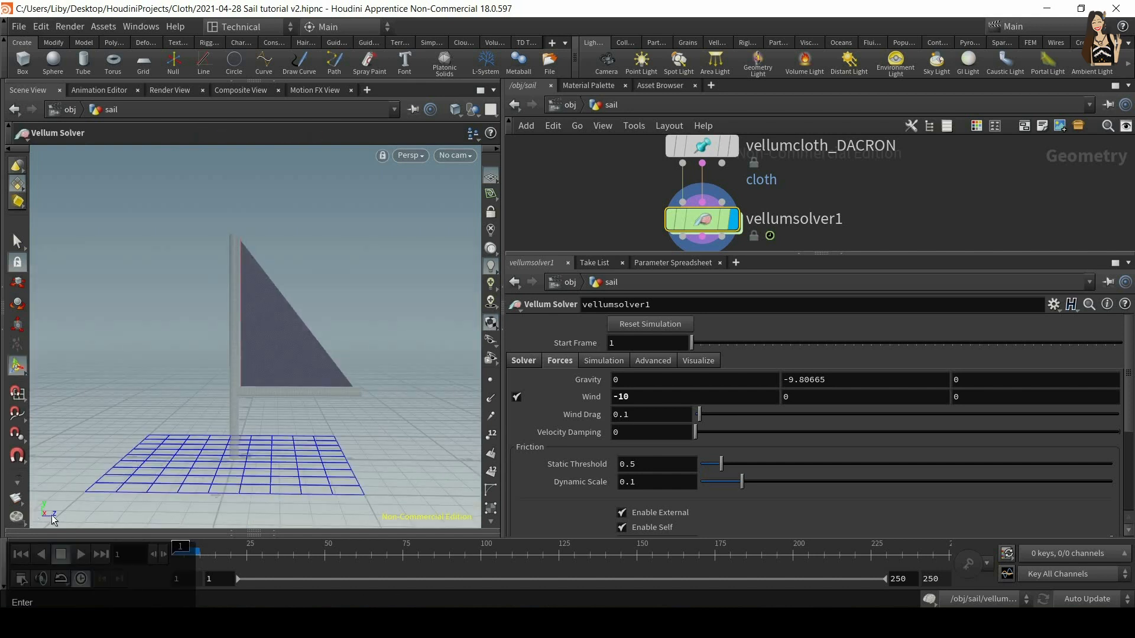
Step: Set the solver's wind to 0, 0, -10, play the sail simulation, and stop it
drag(639, 404, 558, 400)
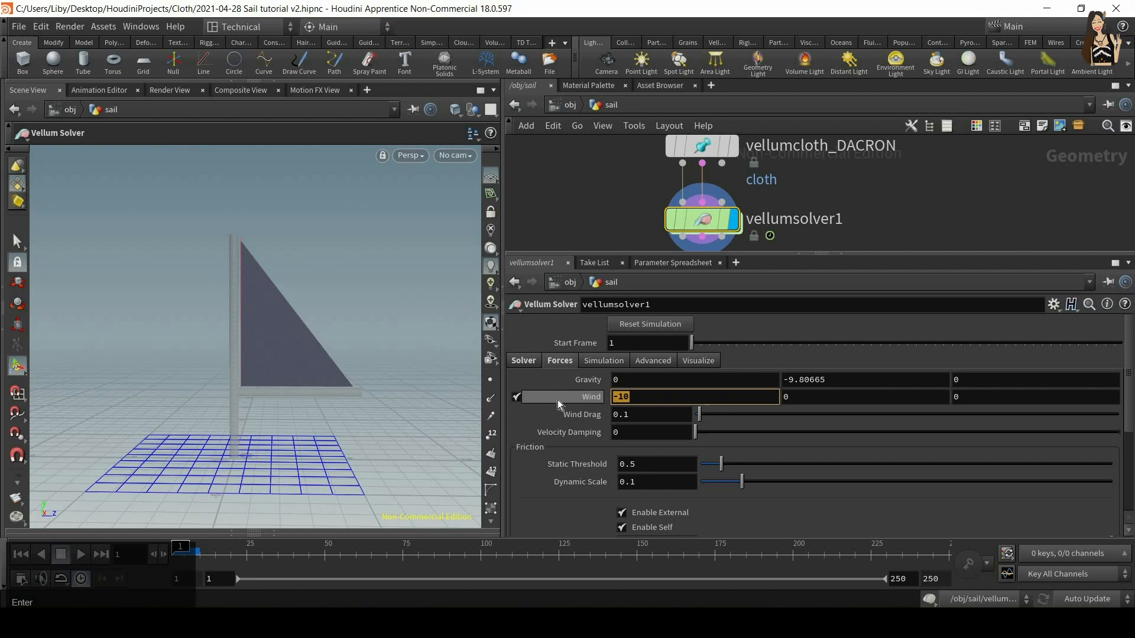
text(0)
key(Return)
drag(980, 392, 952, 395)
text(-10)
key(Return)
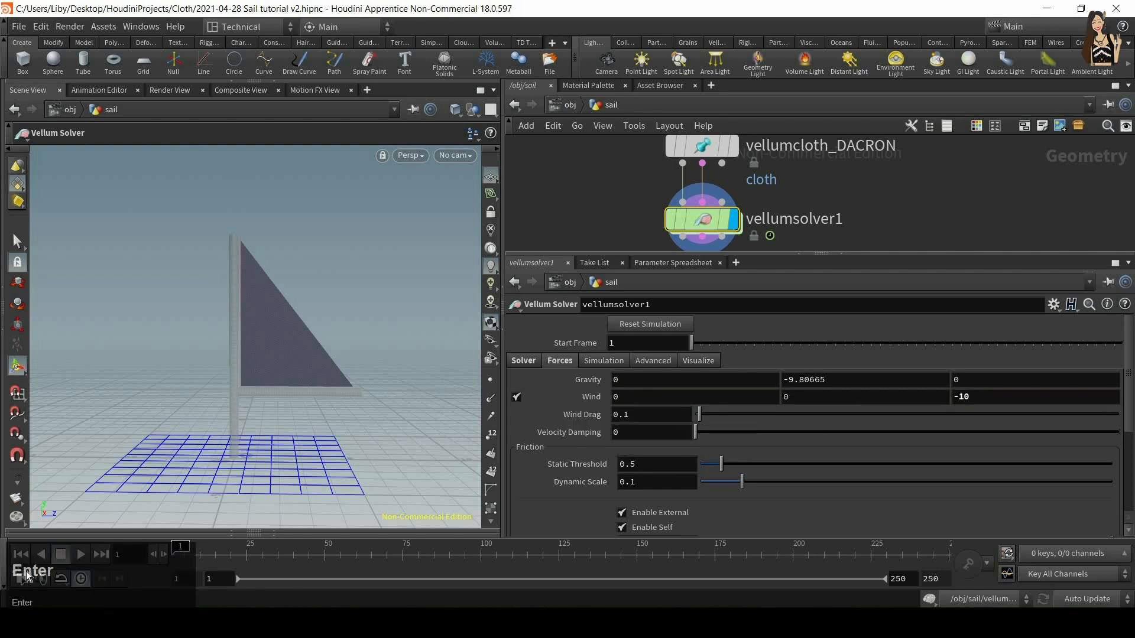
click(81, 554)
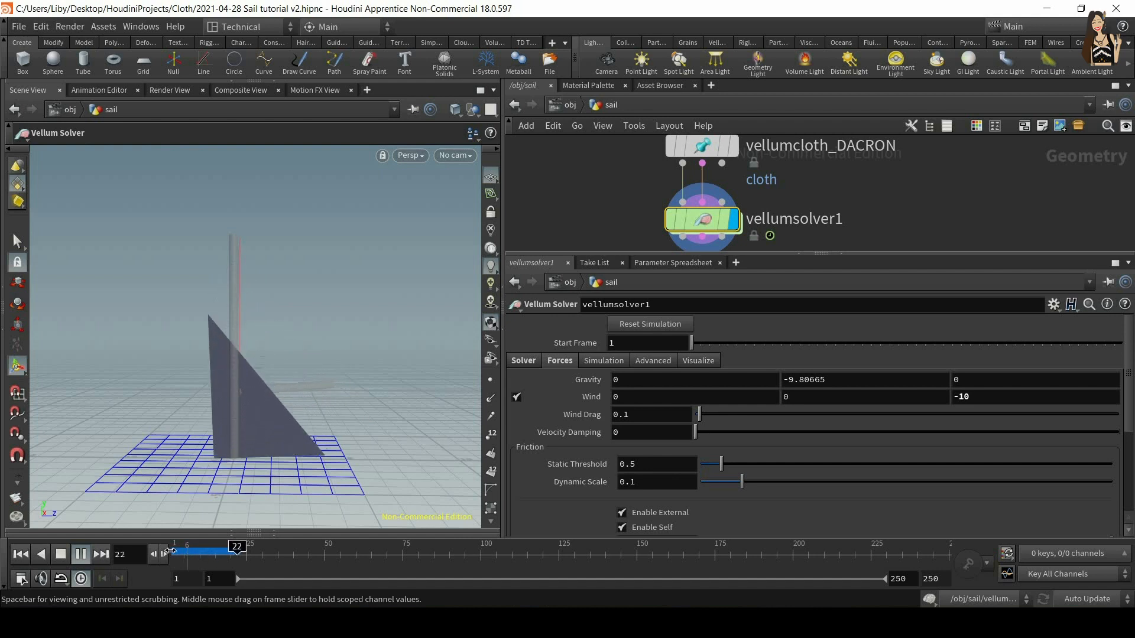
click(60, 554)
Step: Enlarge the node network area and hide all objects other than the sail in the viewport
drag(825, 258, 826, 334)
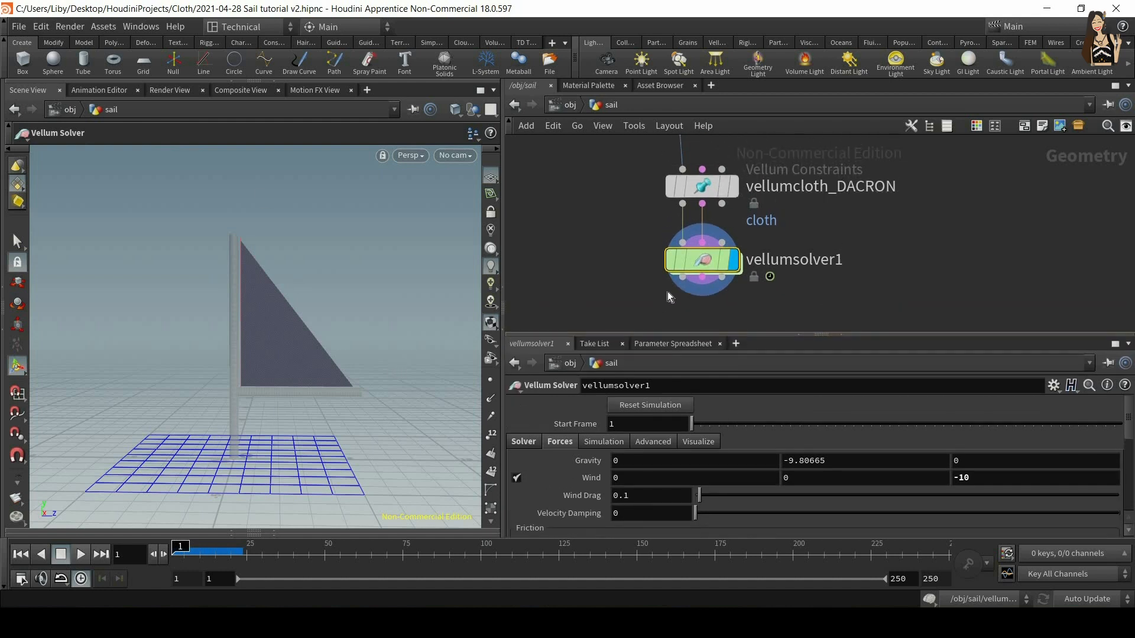
click(473, 110)
click(517, 151)
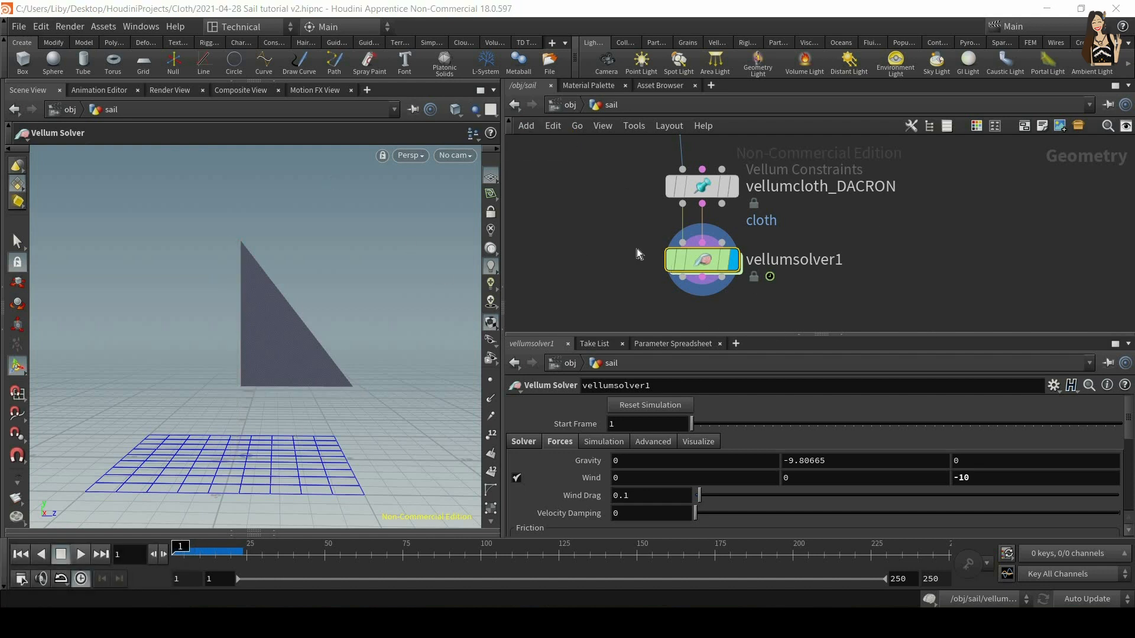
click(474, 112)
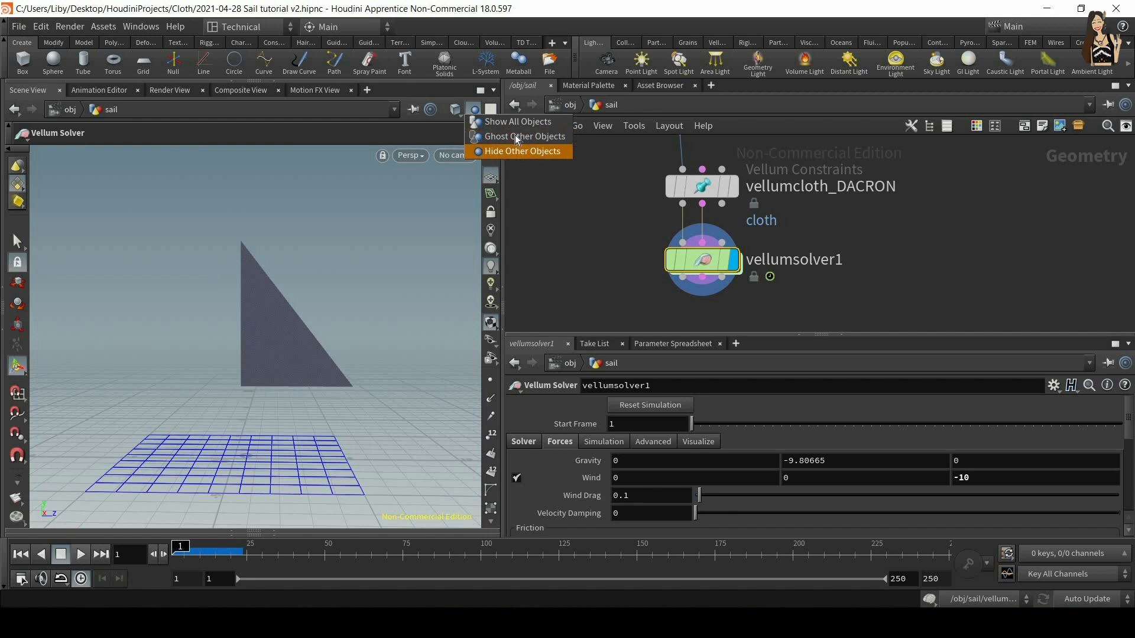
Step: Add an Object Merge node to the sail network beside the OUT_sail null
middle_drag(922, 235, 885, 329)
key(Tab)
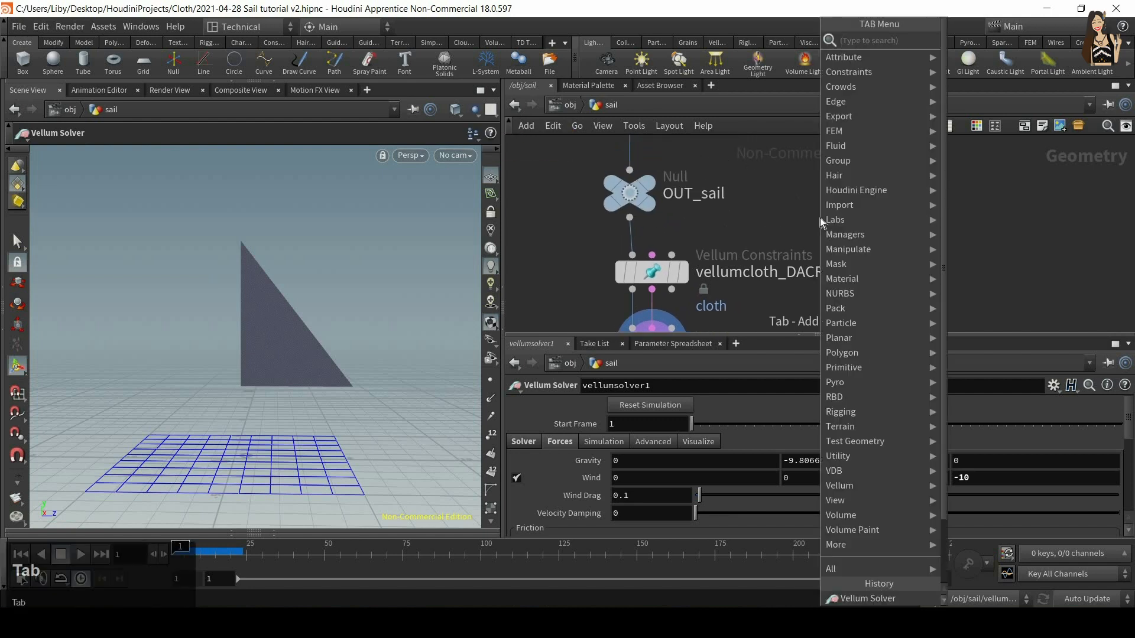
text(obj)
key(Return)
click(840, 217)
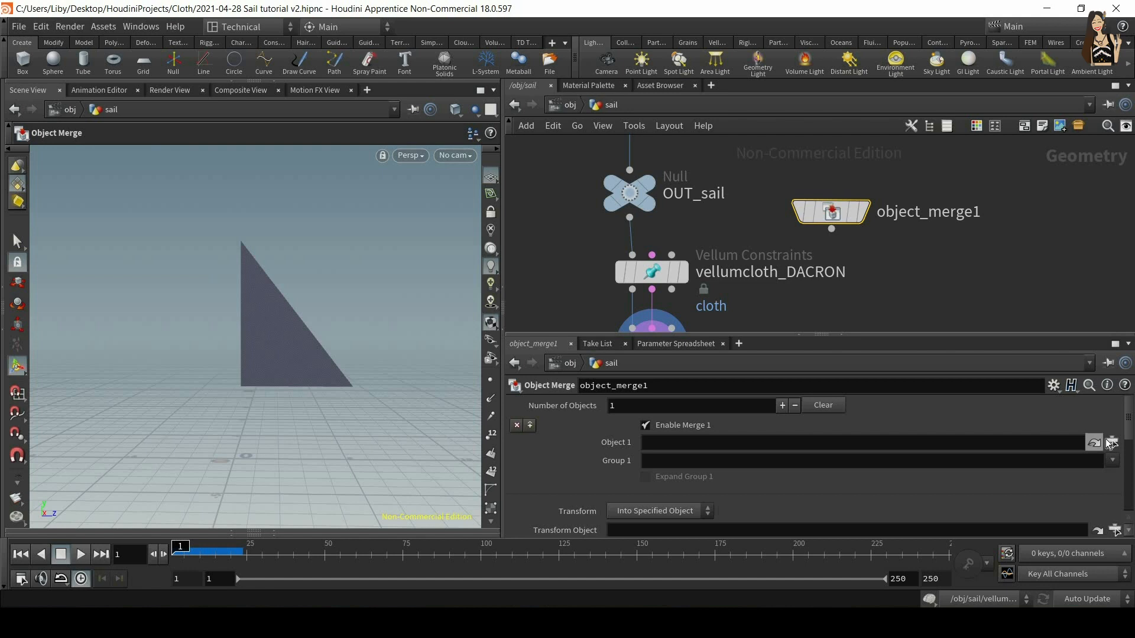
Step: Set Object 1 of the new Object Merge to /obj/Mast_and_boom
click(1111, 442)
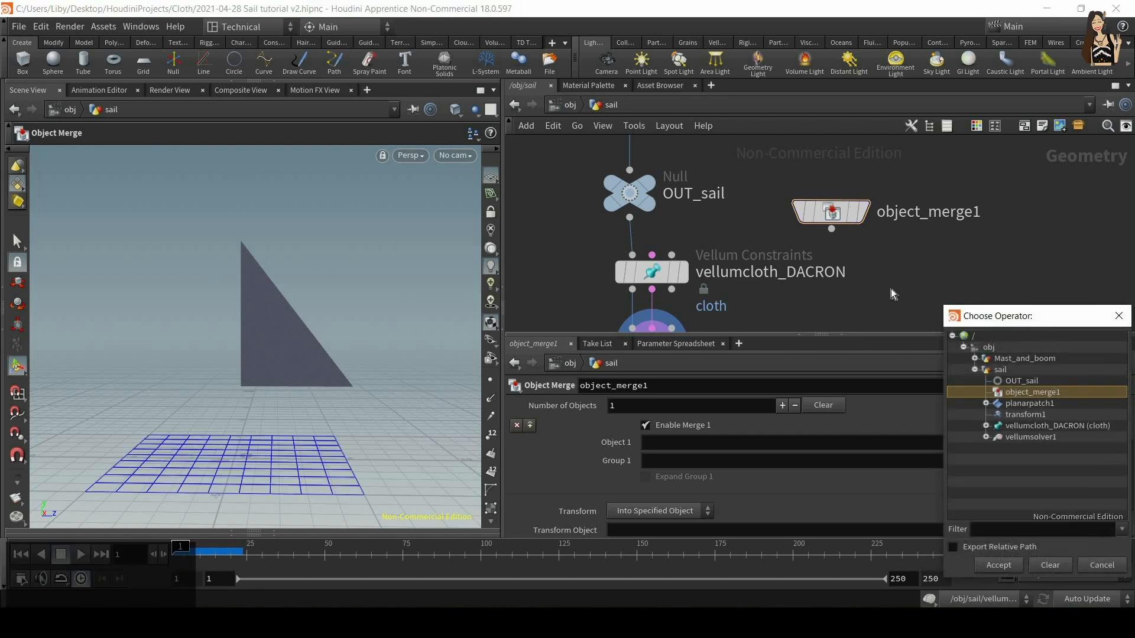
click(886, 318)
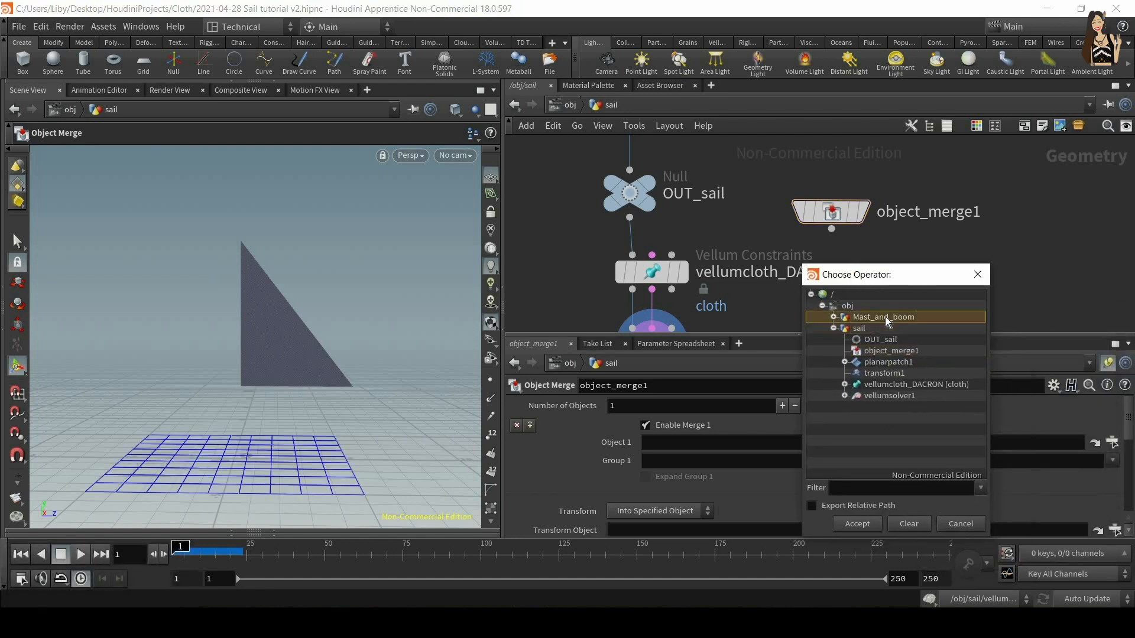
key(ctrl)
key(ctrl)
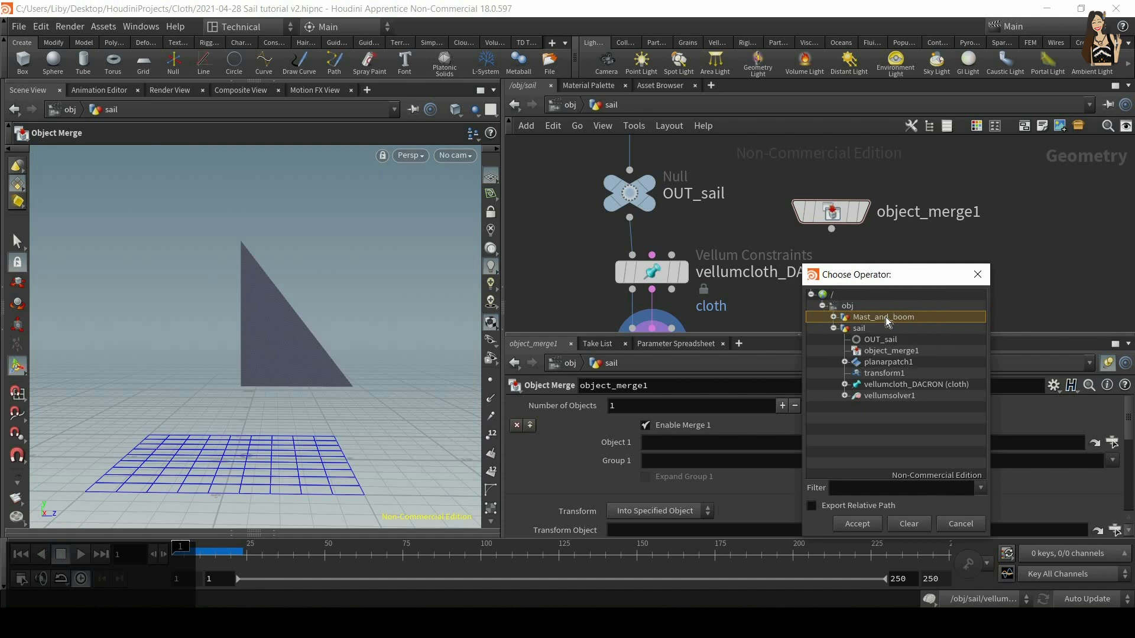
click(875, 526)
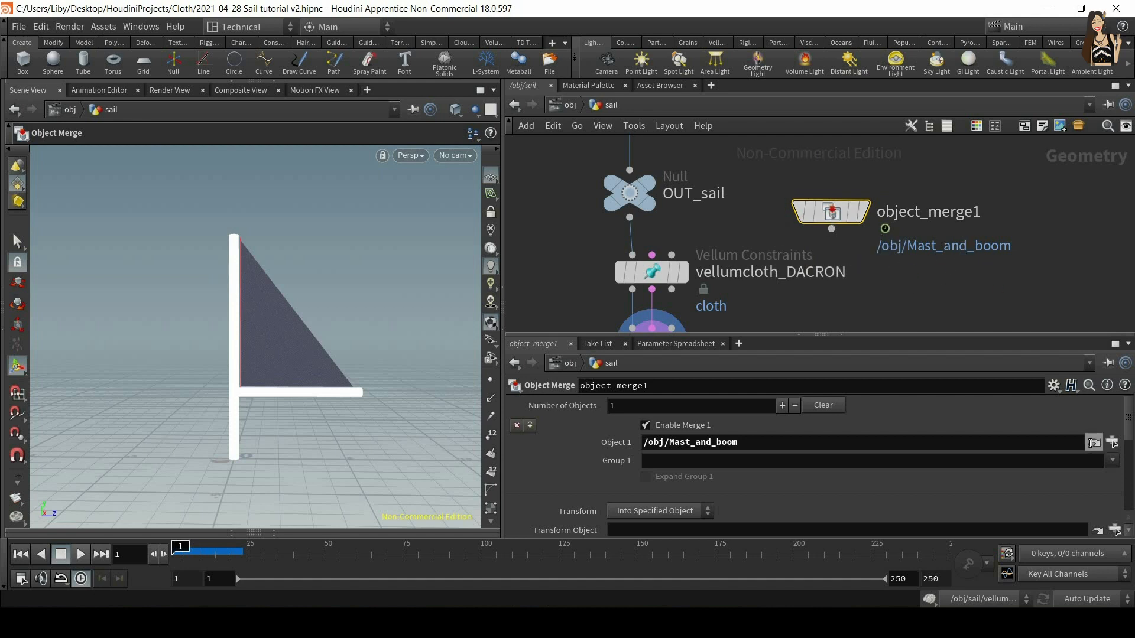
Step: Check the source network of the merged Mast_and_boom object and return to the sail network
click(1094, 443)
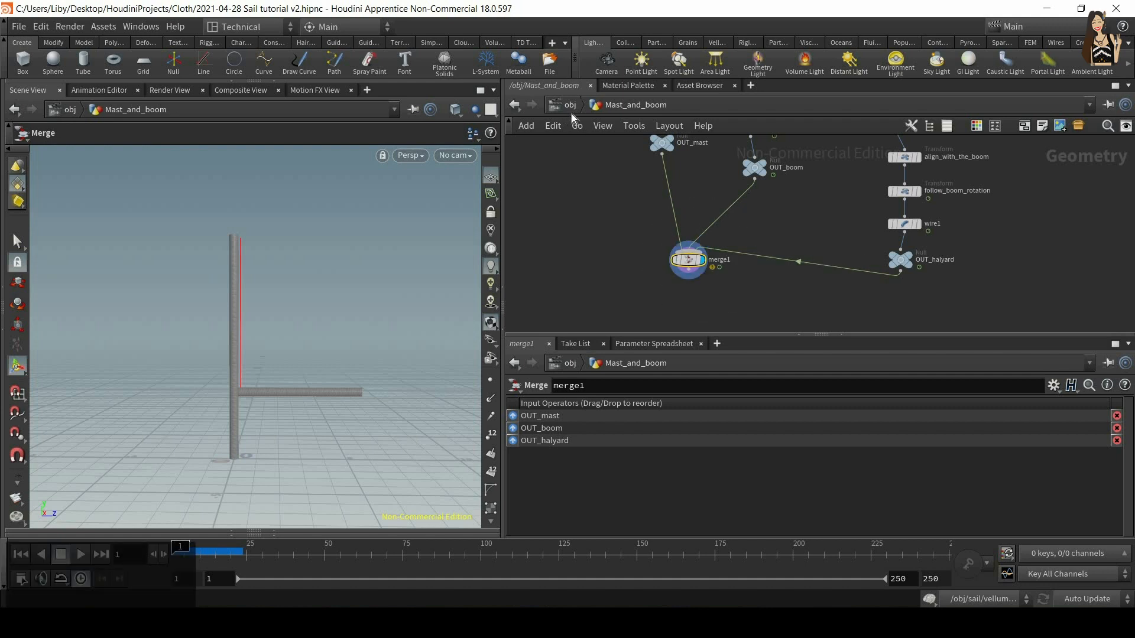
key(u)
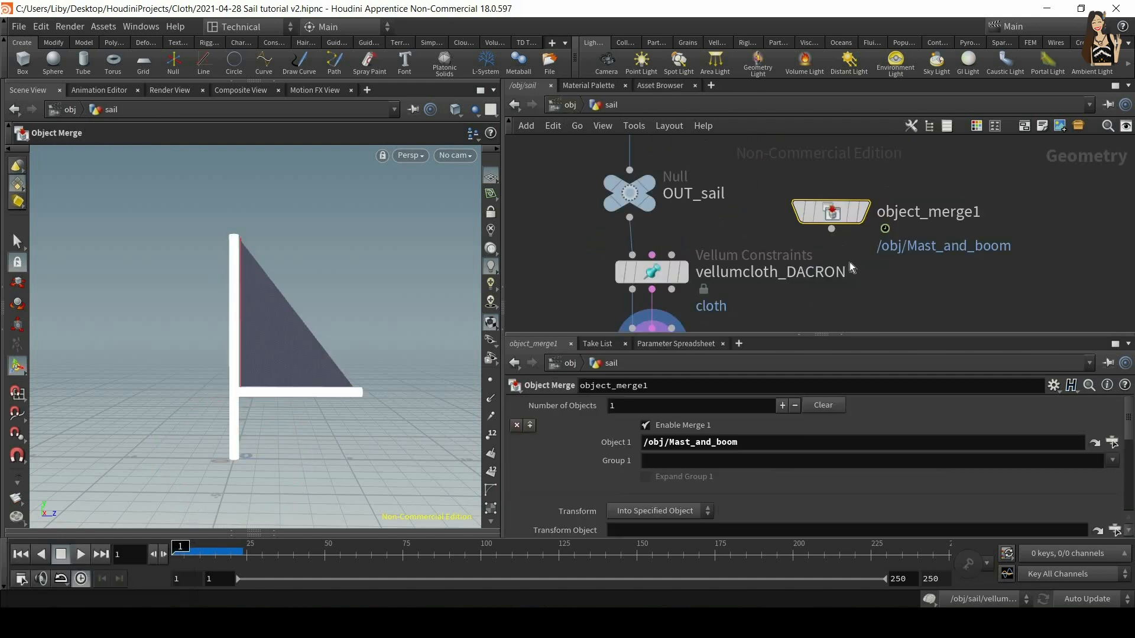
middle_drag(850, 222, 863, 171)
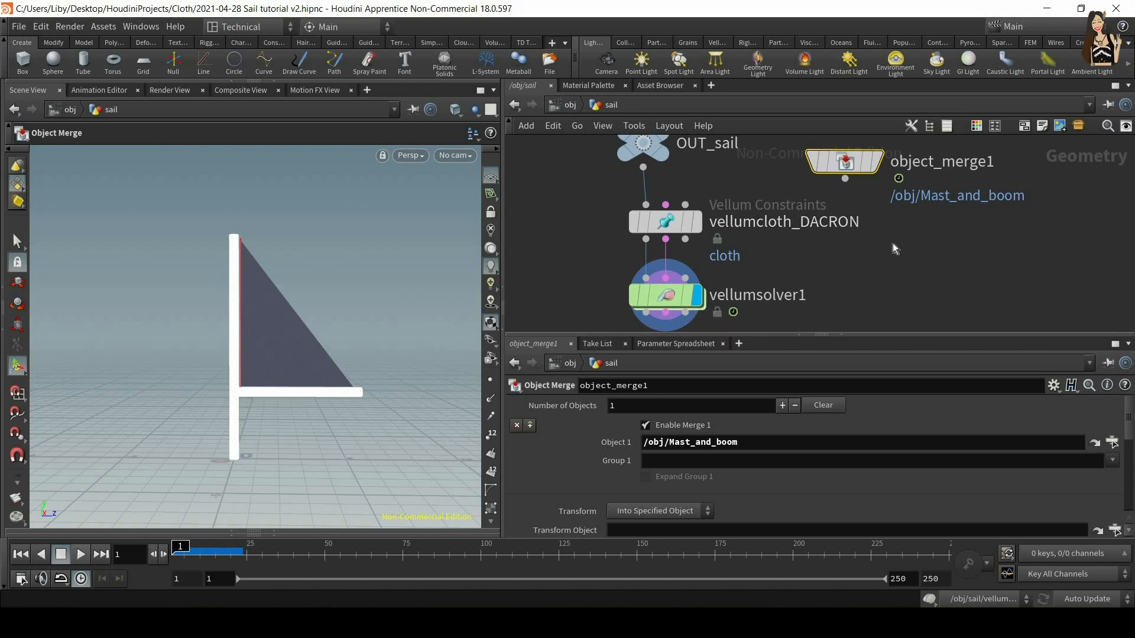
middle_drag(903, 245, 912, 239)
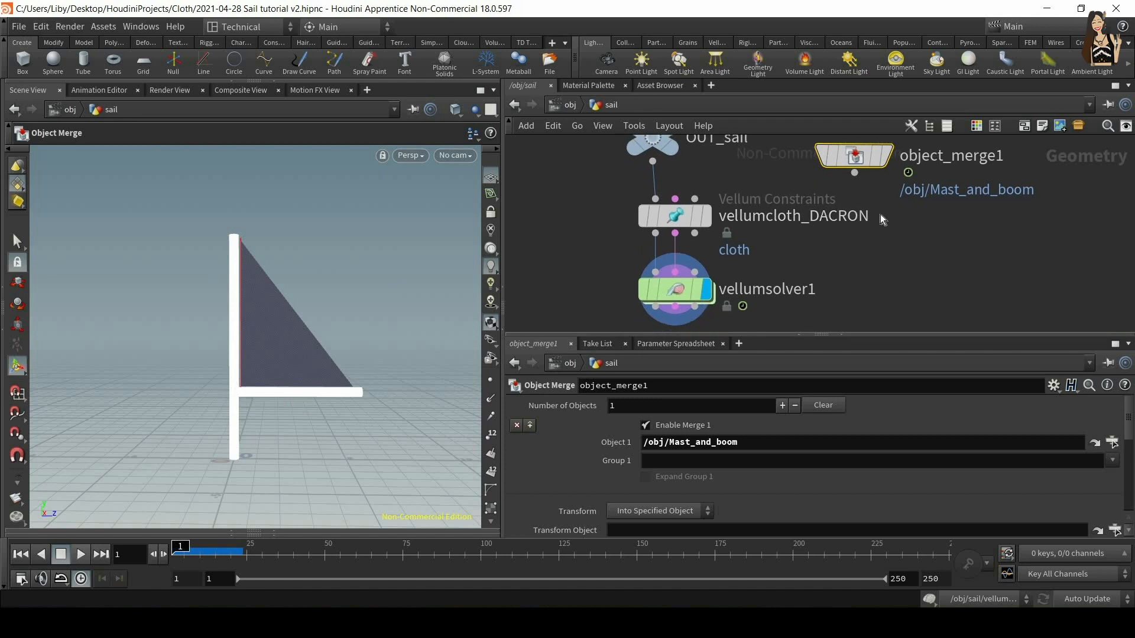
Step: Wire object_merge1 as collision geometry through vellumcloth_DACRON into the Vellum Solver, and play the simulation
click(854, 173)
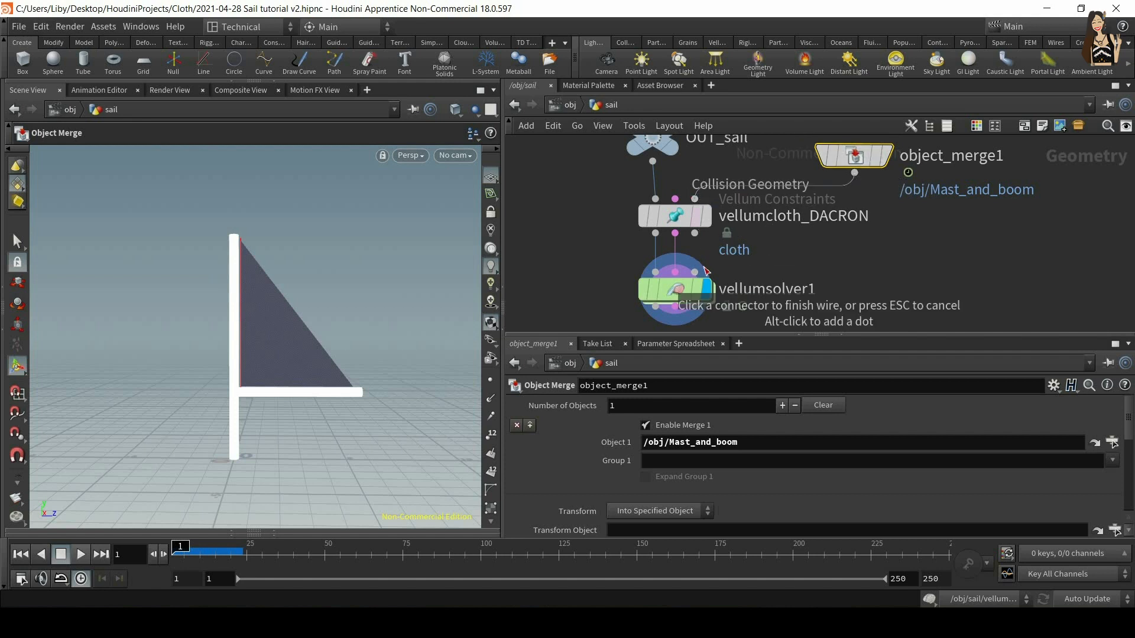
click(695, 199)
click(695, 272)
click(695, 232)
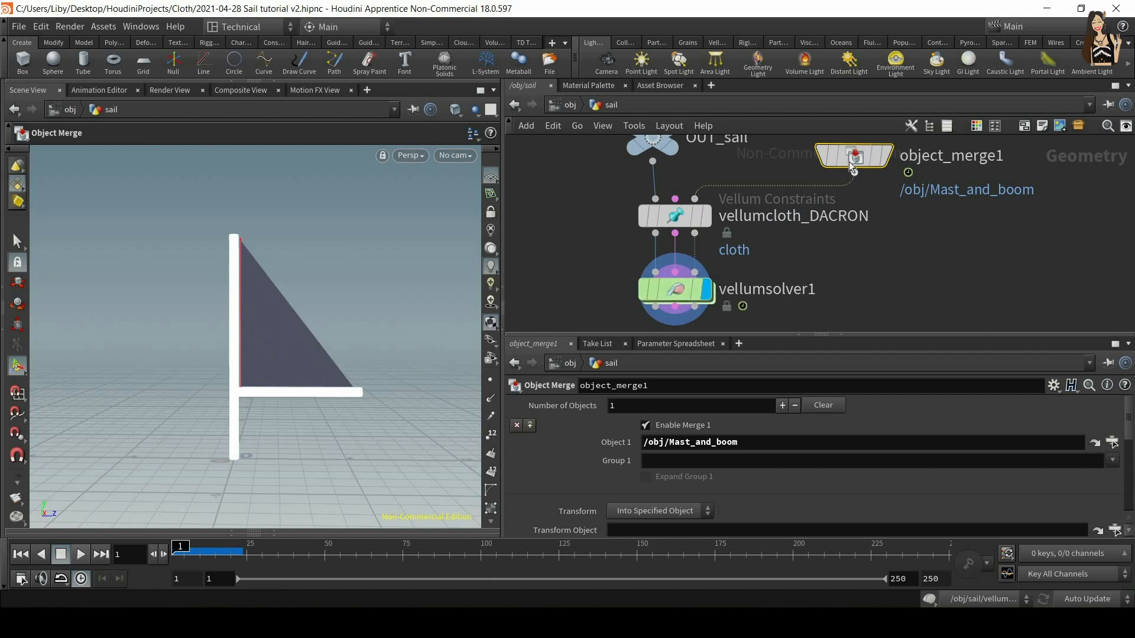
click(81, 554)
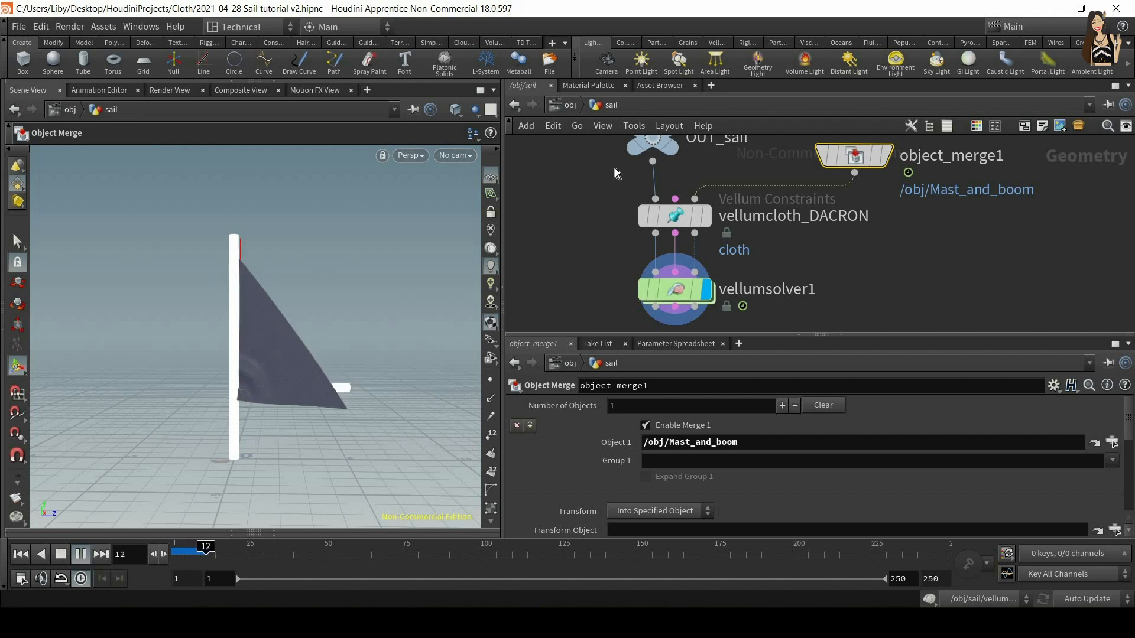
click(716, 44)
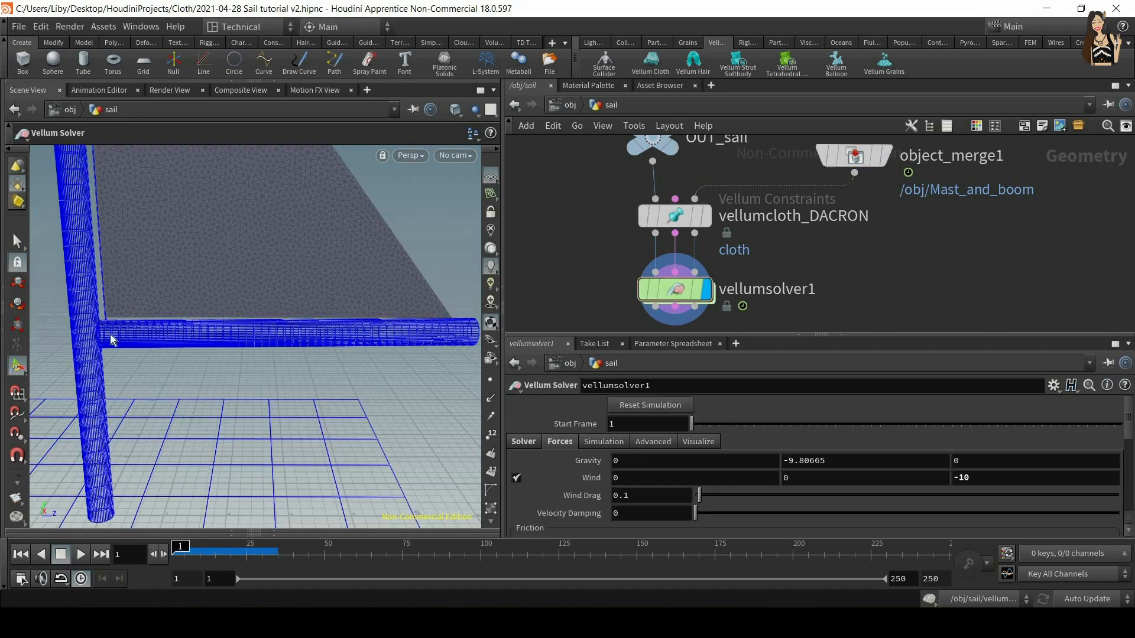
Step: Pick the points along the sail's mast-side edge as Pin Points of vellumcloth_DACRON
click(674, 219)
drag(827, 338, 828, 236)
scroll(658, 321, up, 1)
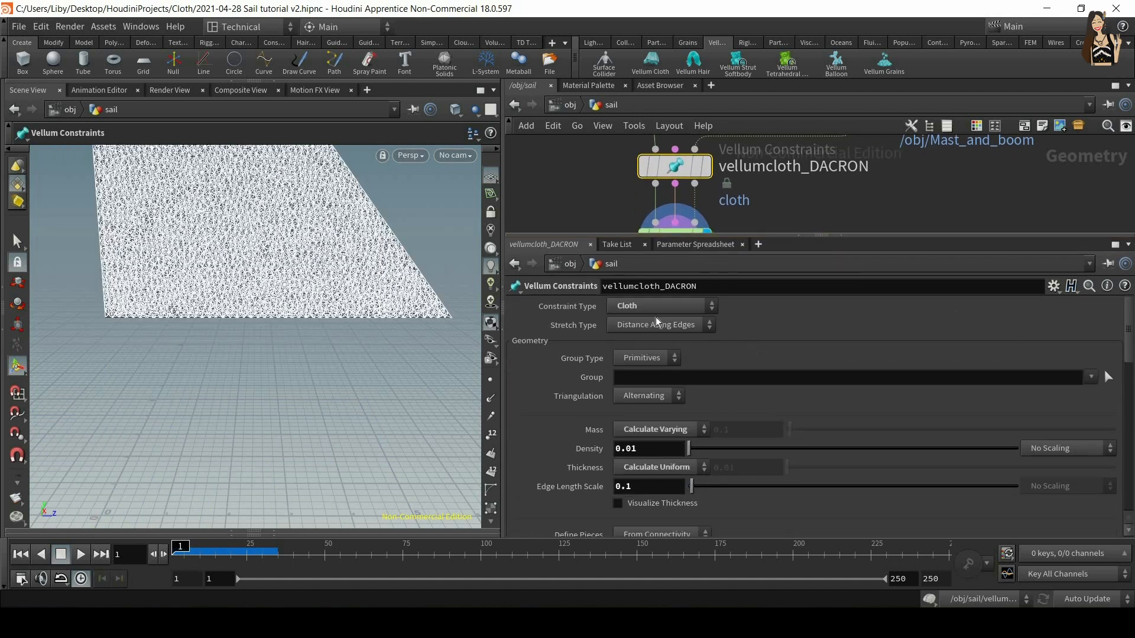
scroll(541, 406, down, 5)
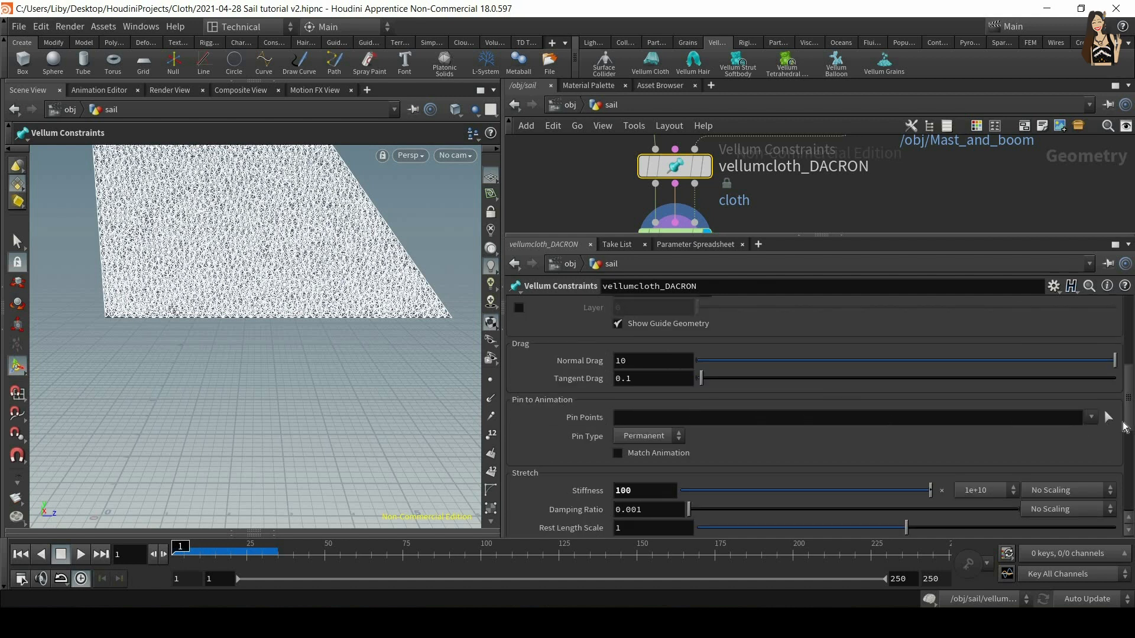
click(1109, 420)
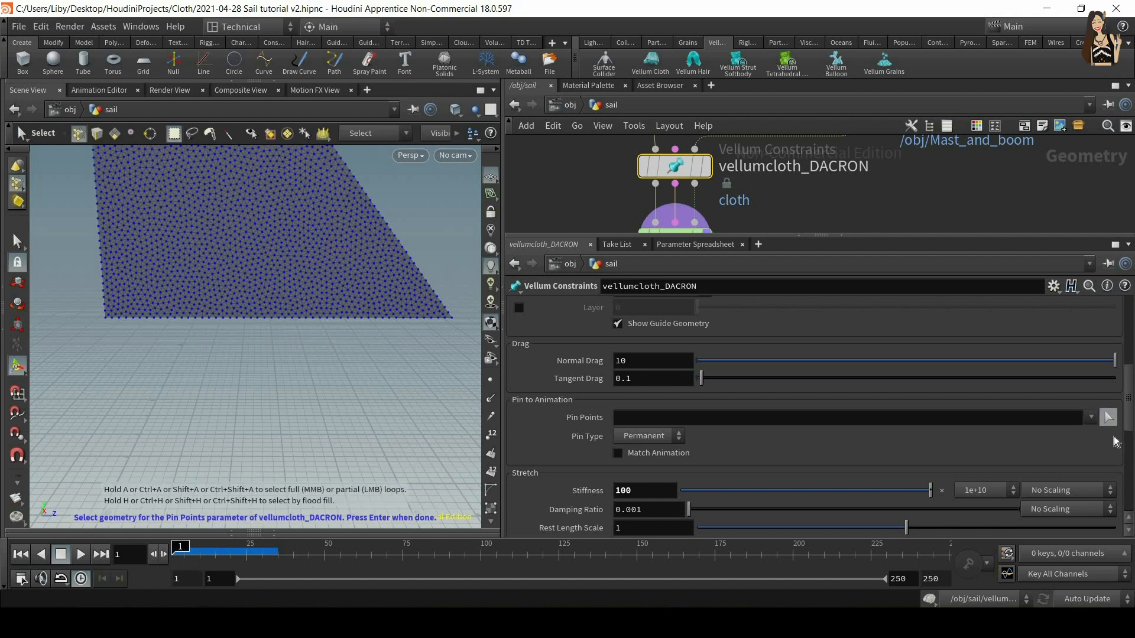
alt+drag(271, 308, 236, 173)
alt+middle_drag(319, 360, 319, 263)
key(a)
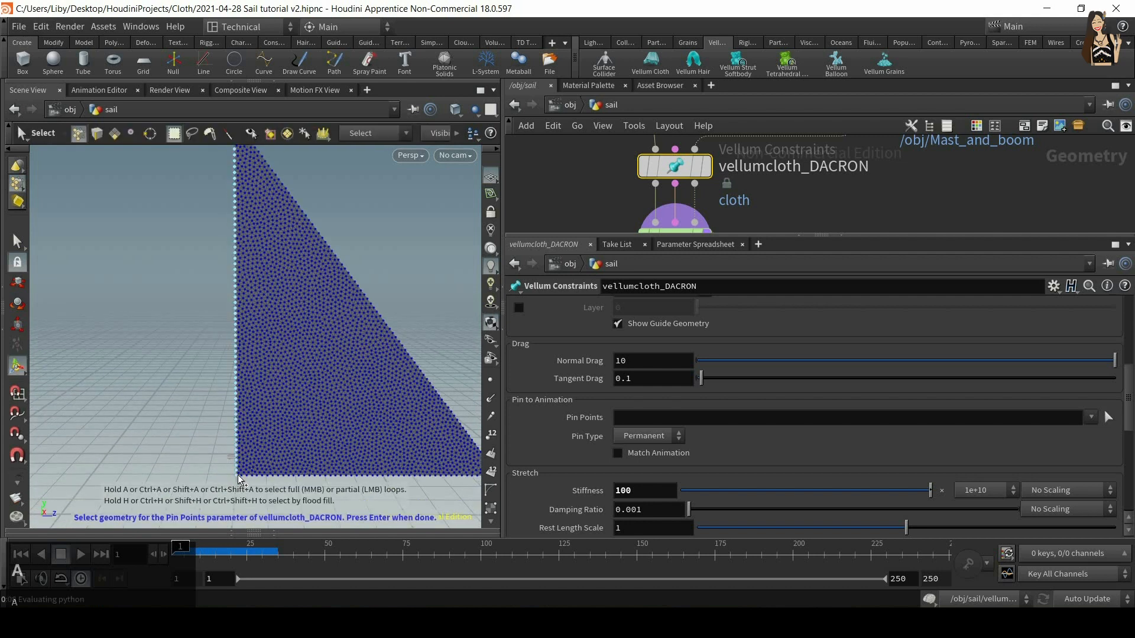
click(235, 476)
key(a)
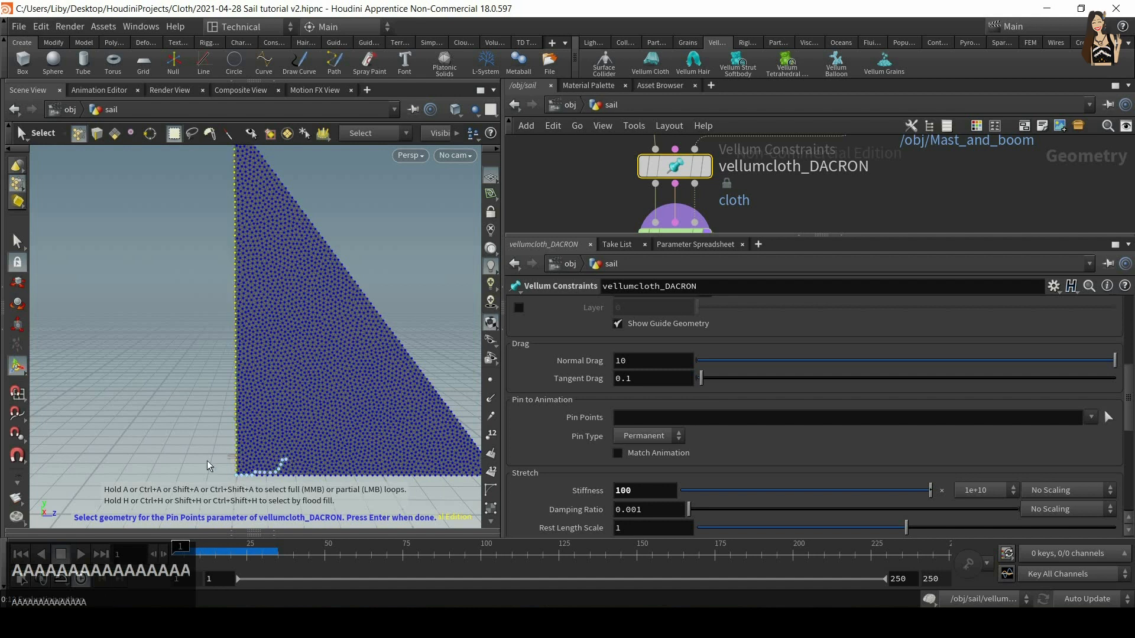
key(Return)
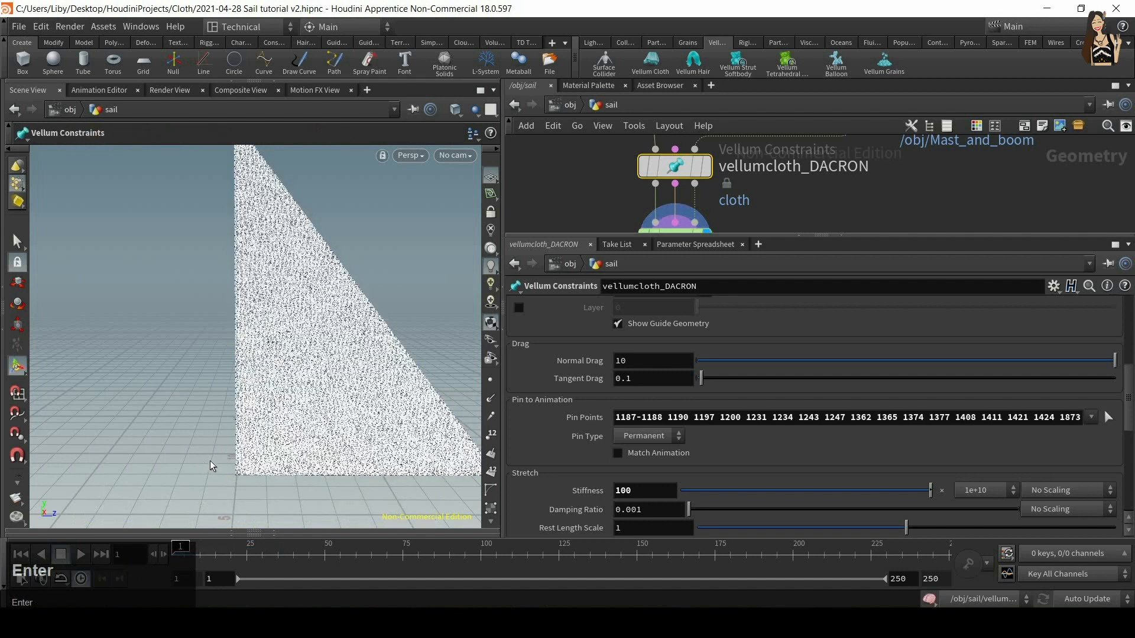
Step: Play the pinned sail simulation and replay it close up to examine the sail along the mast and boom
click(81, 556)
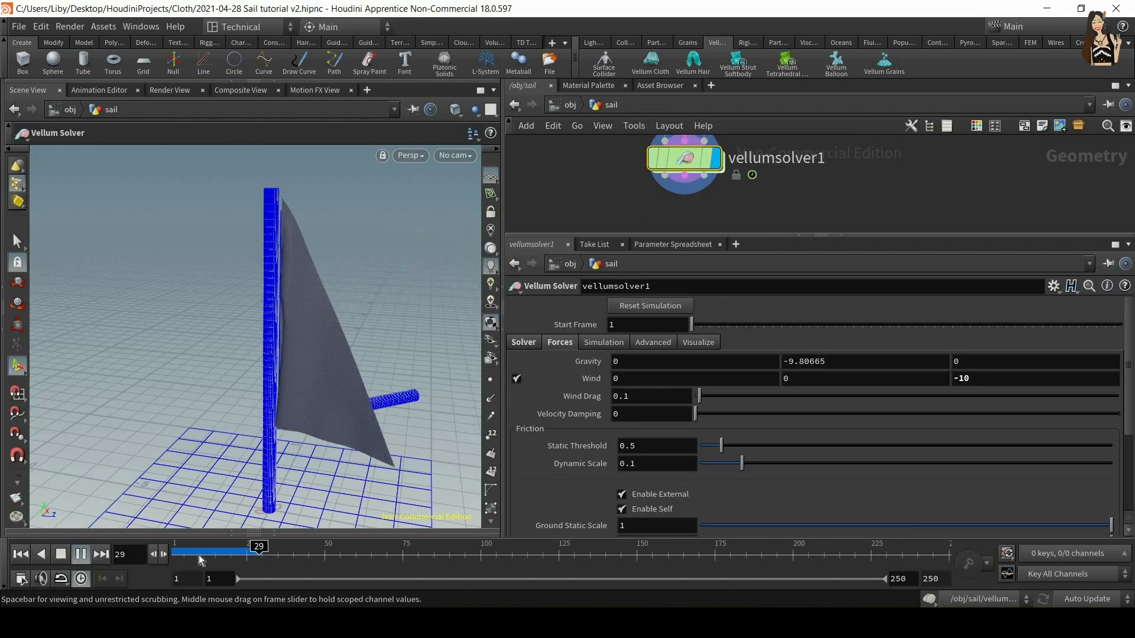
key(space)
right_drag(319, 246, 236, 319)
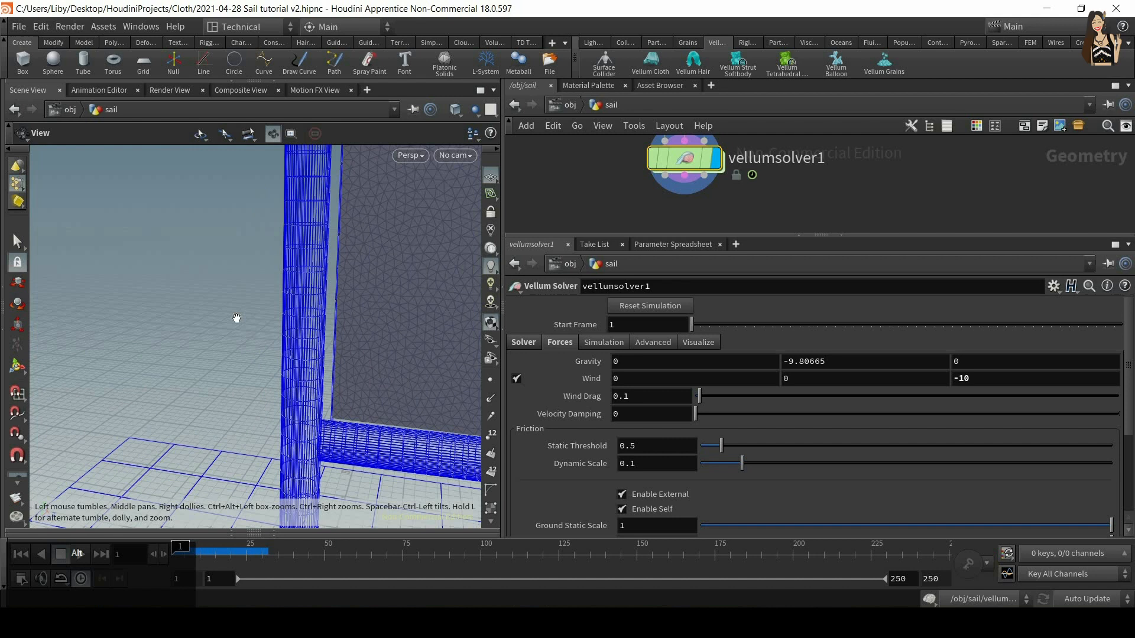
middle_drag(236, 319, 220, 402)
click(85, 556)
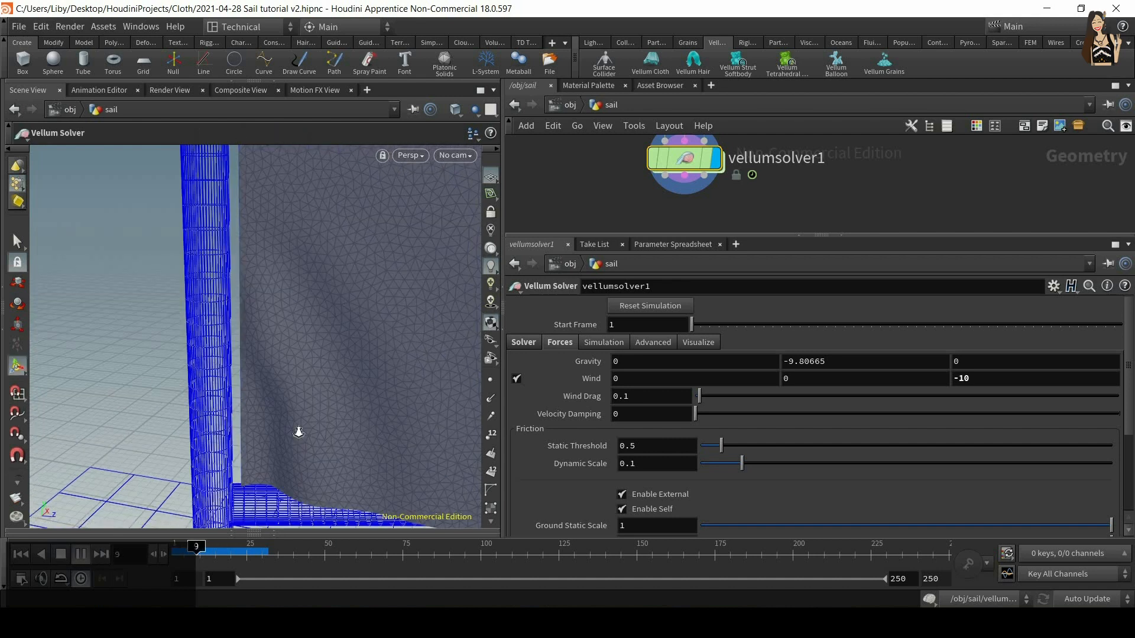
alt+right_drag(296, 431, 294, 388)
alt+middle_drag(293, 387, 332, 282)
alt+middle_drag(279, 207, 276, 263)
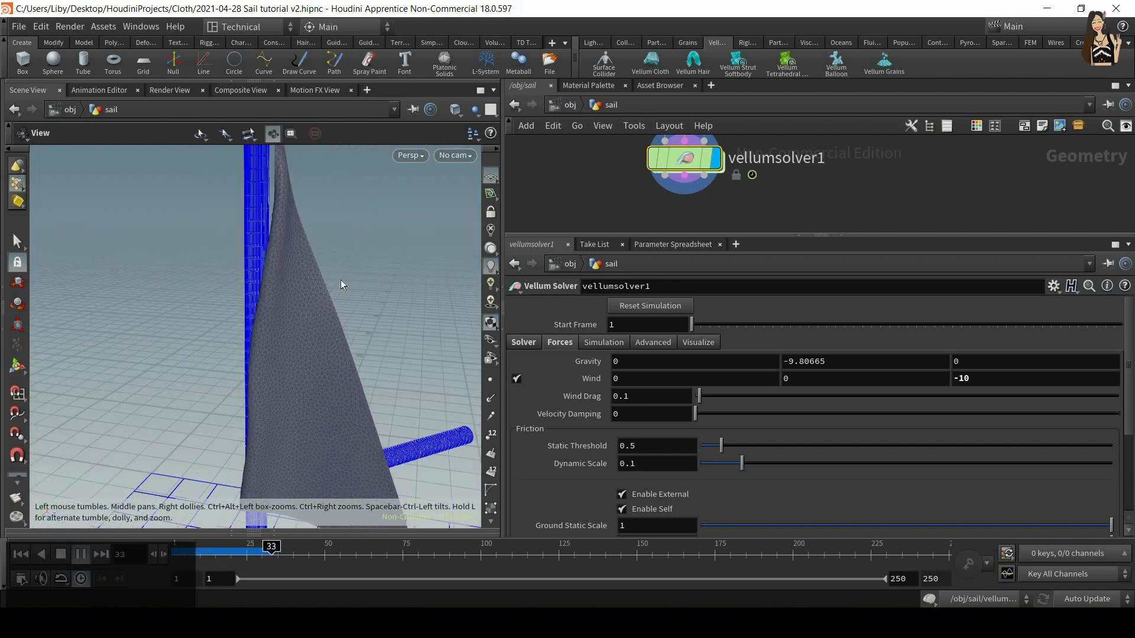
Step: Inspect the simulated sail from the opposite side around frame 34, and return to frame 1
click(275, 553)
alt+drag(302, 368, 354, 385)
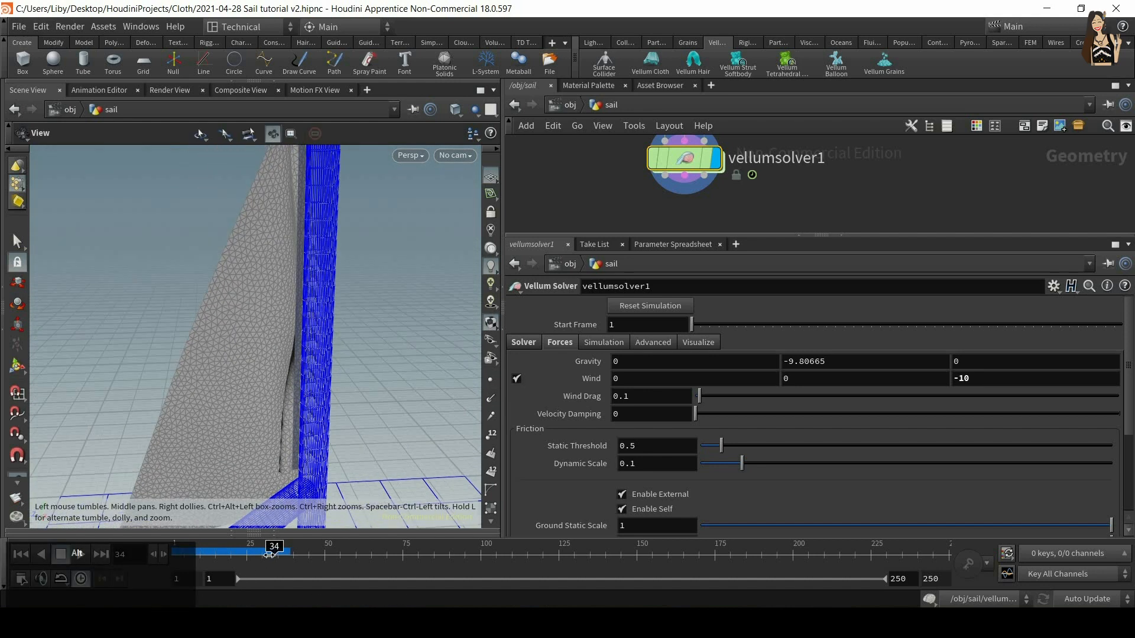
mouse_move(273, 553)
mouse_down()
mouse_move(245, 563)
mouse_move(281, 565)
mouse_up()
click(171, 563)
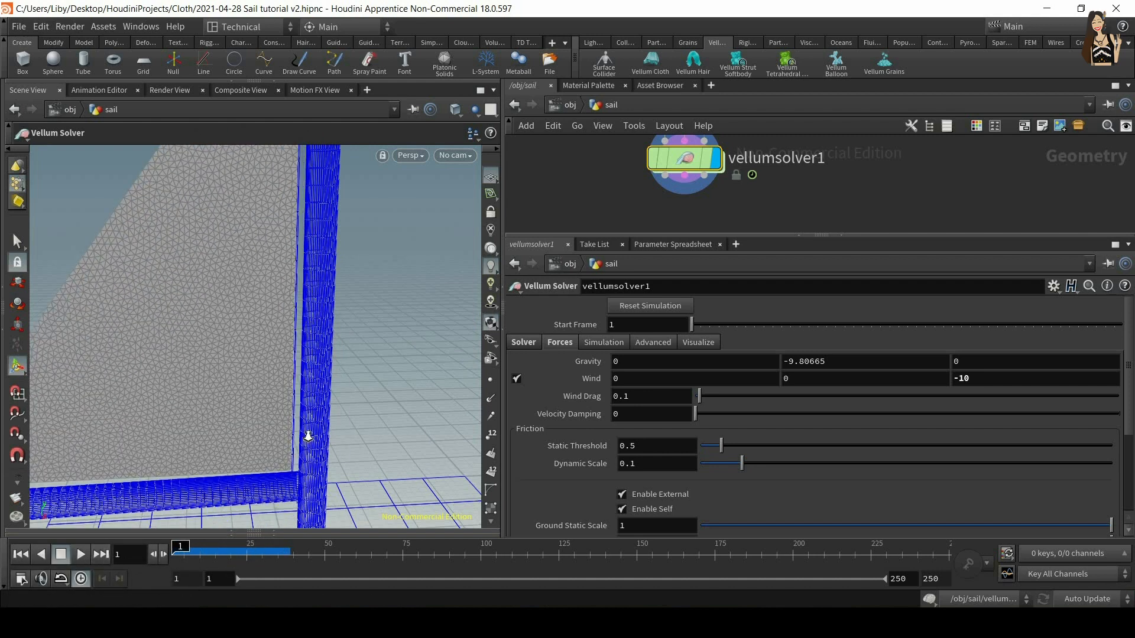
alt+right_drag(308, 316, 319, 385)
mouse_move(332, 328)
alt+mouse_down()
mouse_move(126, 329)
mouse_move(367, 331)
mouse_move(331, 331)
alt+mouse_up()
Step: Clear the Pin Points of vellumcloth_DACRON
middle_drag(898, 176, 896, 264)
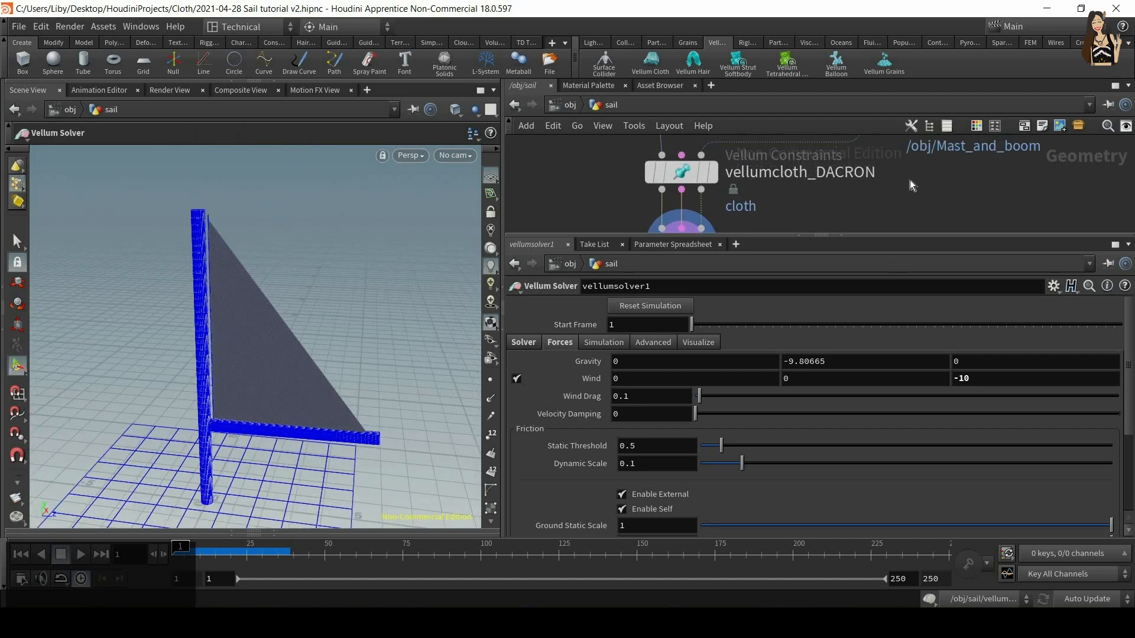
click(680, 171)
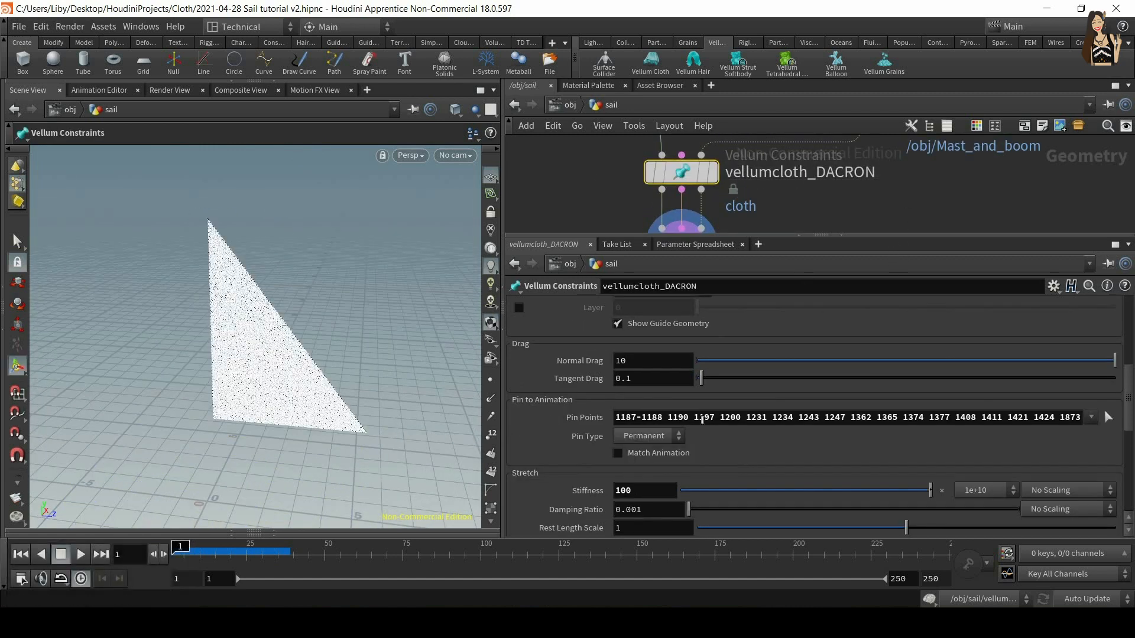
click(702, 420)
key(ctrl+a)
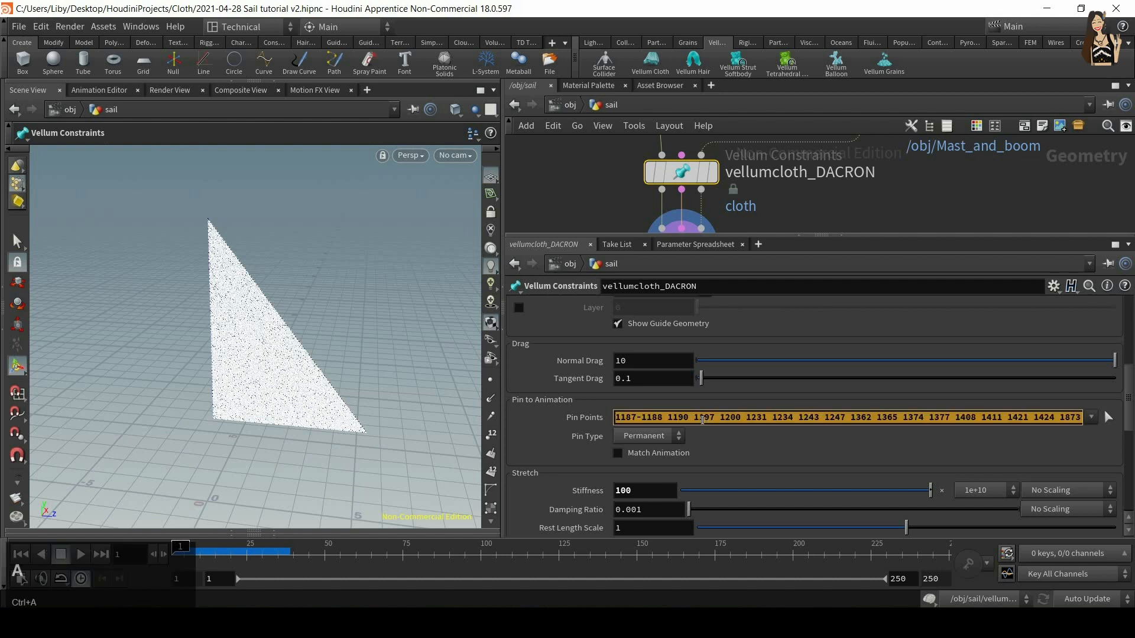
key(Delete)
key(Return)
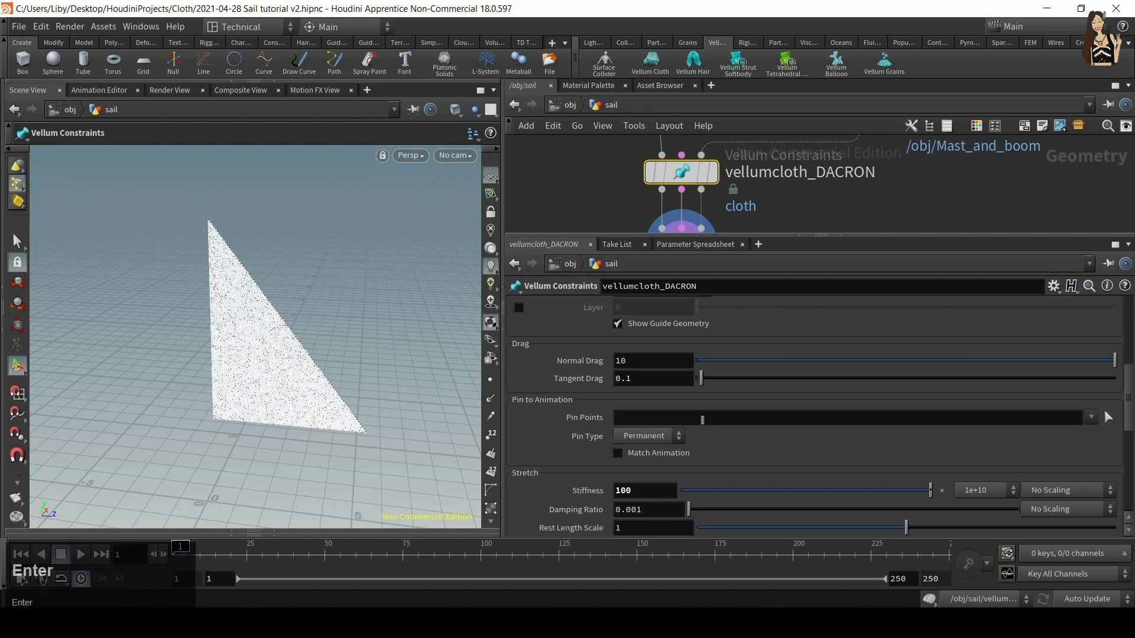
Step: Insert a Vellum Attach to Geometry node between vellumcloth_DACRON and vellumsolver1
key(Tab)
drag(826, 236, 846, 311)
key(Tab)
text(v)
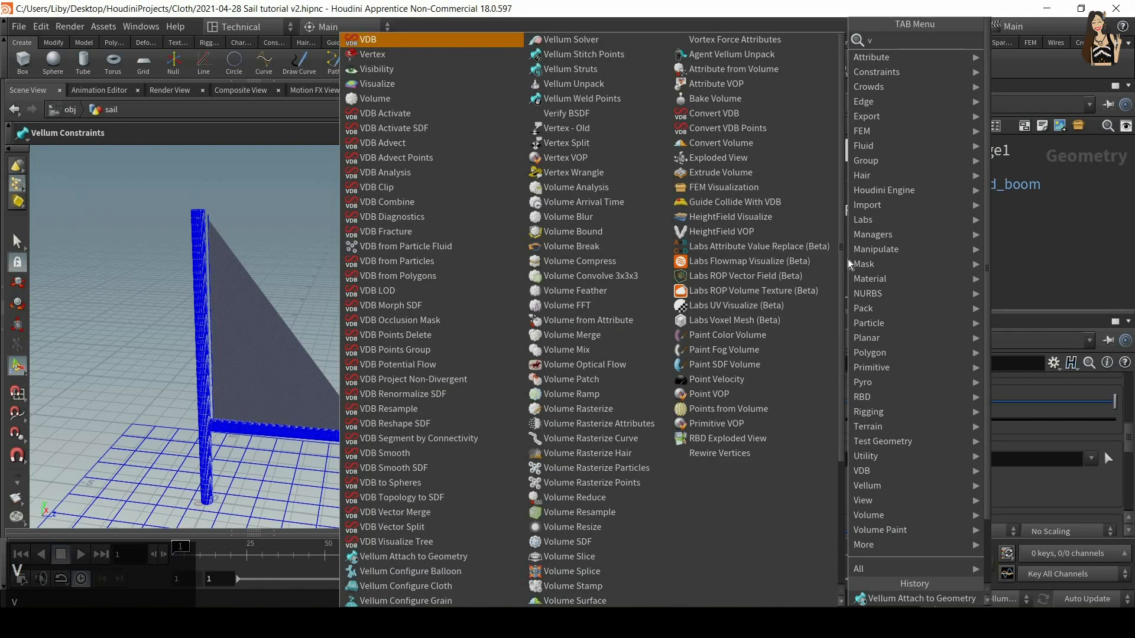
text(ellumatt)
key(Return)
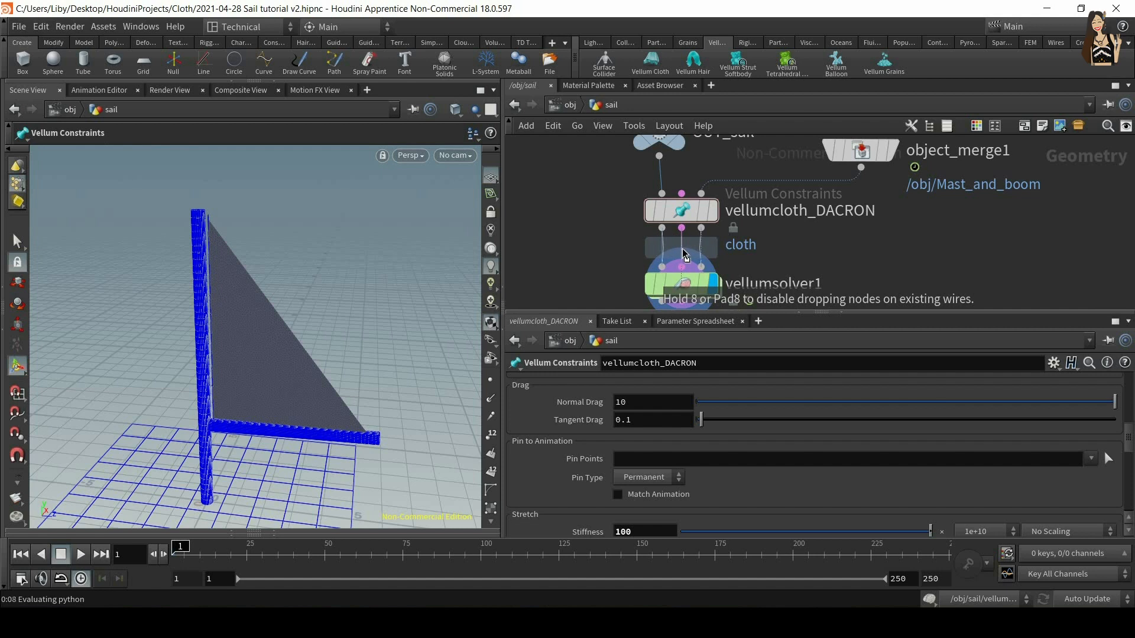
click(757, 271)
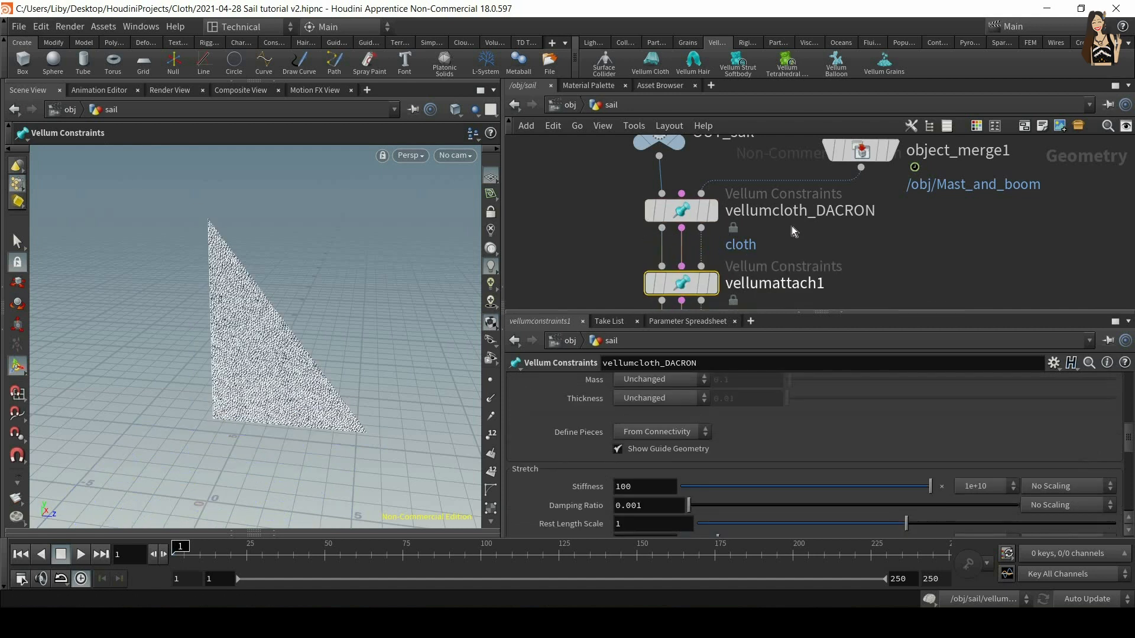
scroll(779, 220, down, 1)
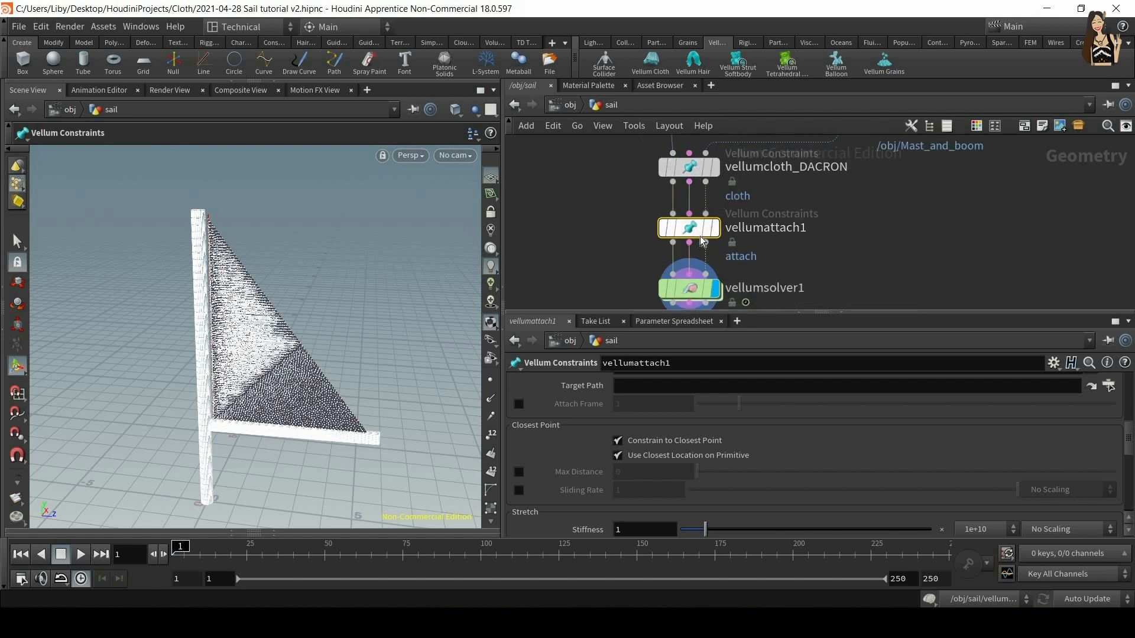
mouse_move(674, 195)
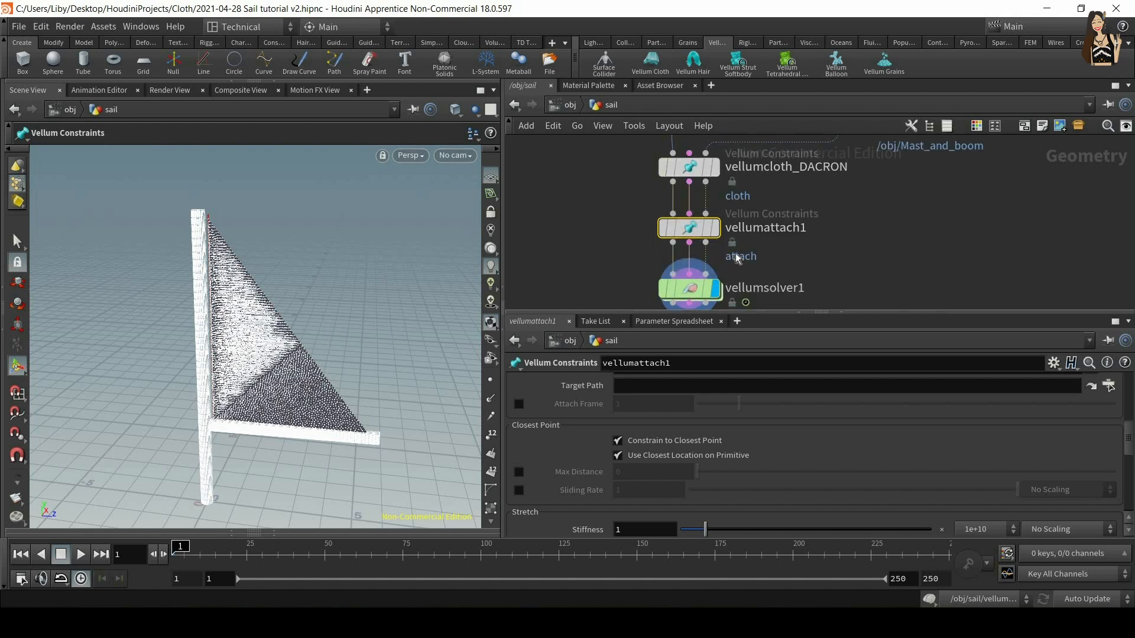
Step: Disconnect vellumcloth_DACRON from the Collision Geometry input of vellumattach1 and wire object_merge1 into it instead, moving object_merge1 aside
middle_drag(877, 266, 820, 296)
key(y)
mouse_move(711, 149)
mouse_down()
mouse_move(718, 204)
mouse_move(686, 229)
mouse_move(652, 230)
mouse_move(756, 219)
mouse_up()
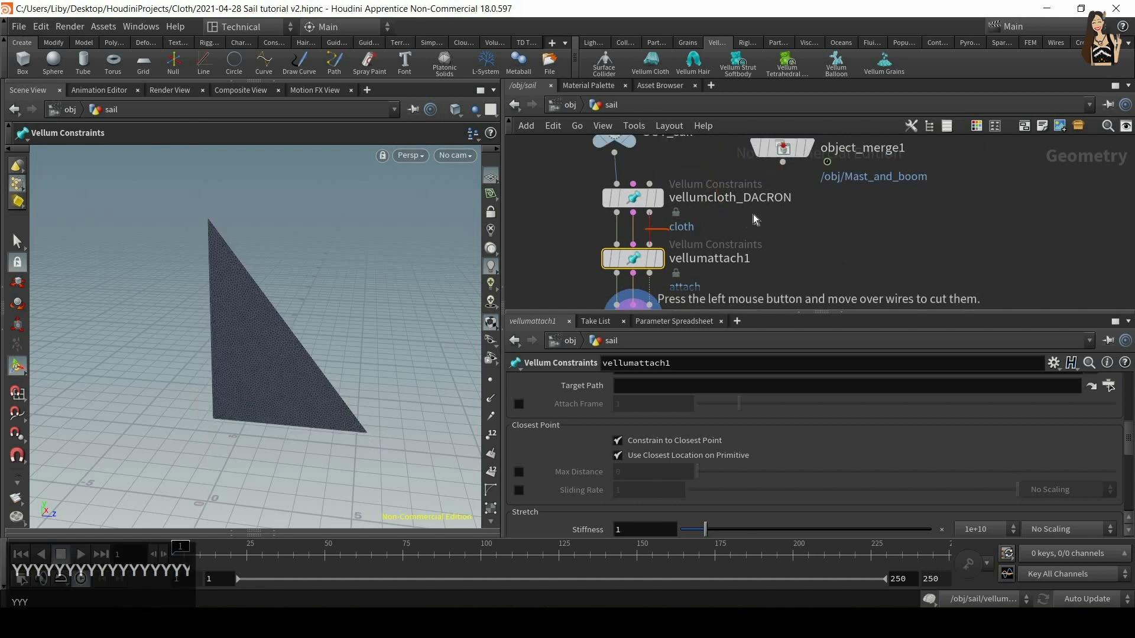
click(782, 162)
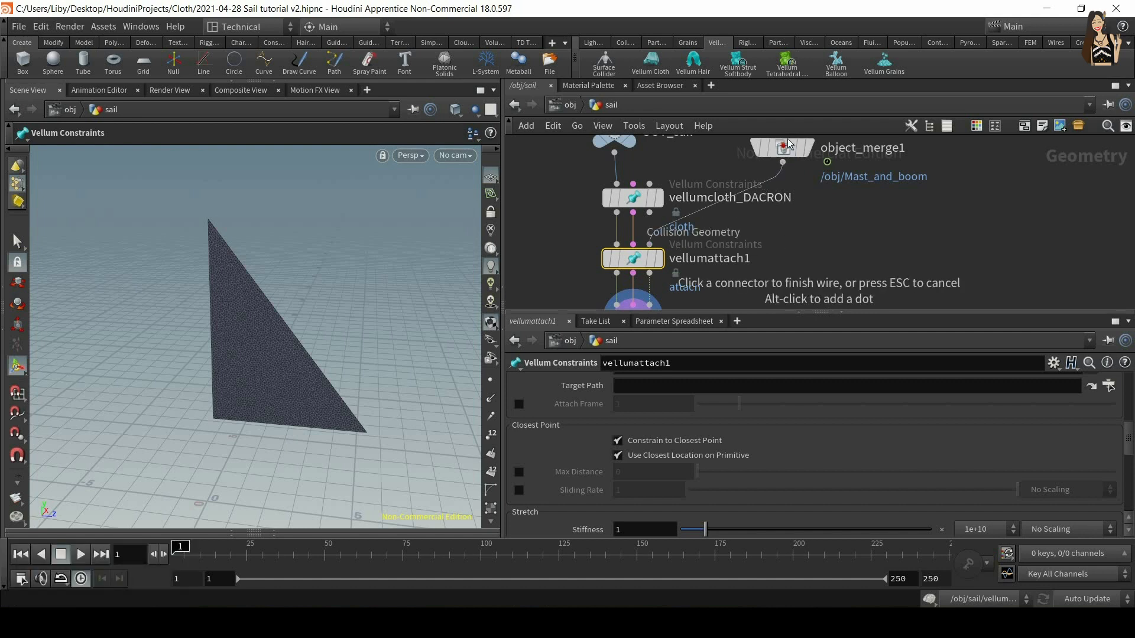
click(674, 243)
drag(783, 148, 831, 198)
middle_drag(783, 252, 792, 194)
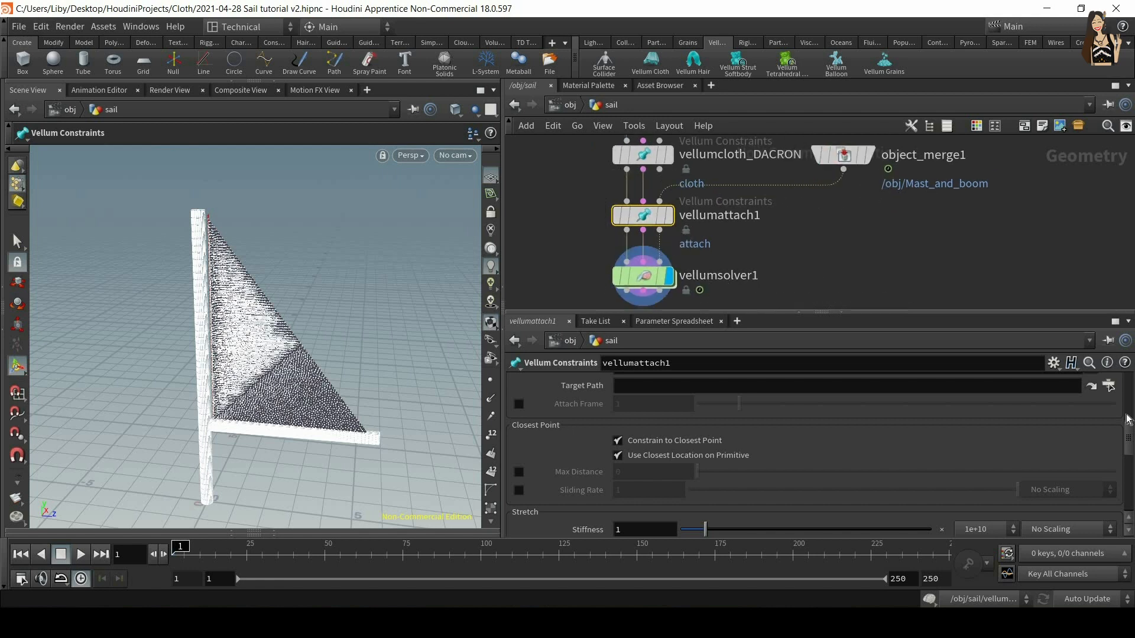
Step: Display vellumattach1, set its Group Type to Points, and assign the points along the sail's mast-side edge as its Group
drag(1129, 438, 1079, 365)
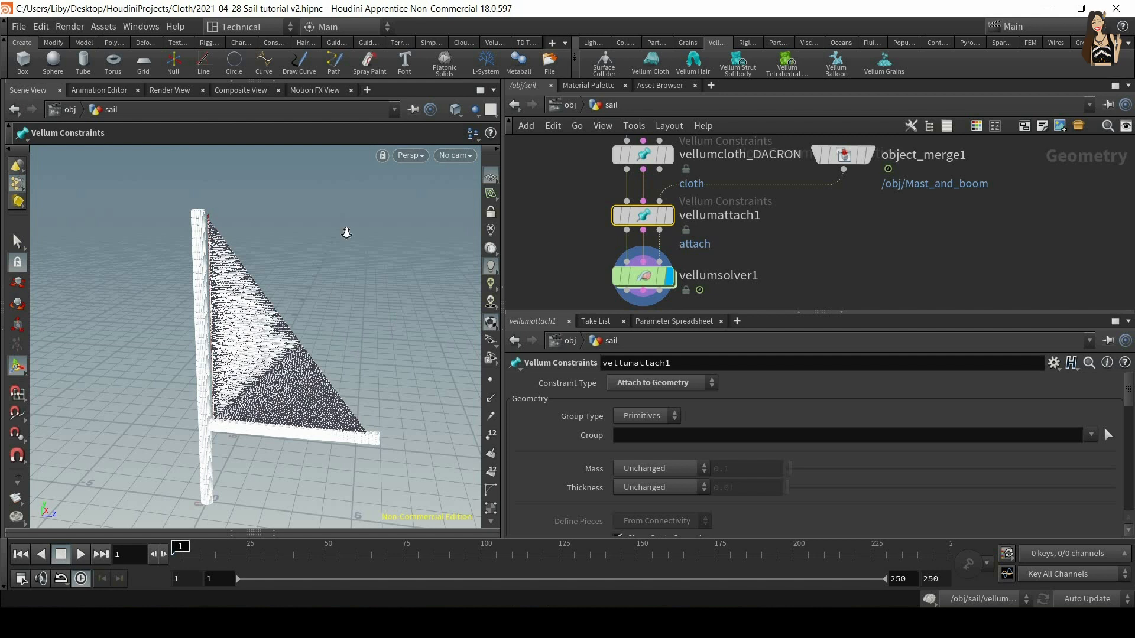
alt+right_drag(346, 233, 313, 254)
alt+drag(306, 242, 181, 362)
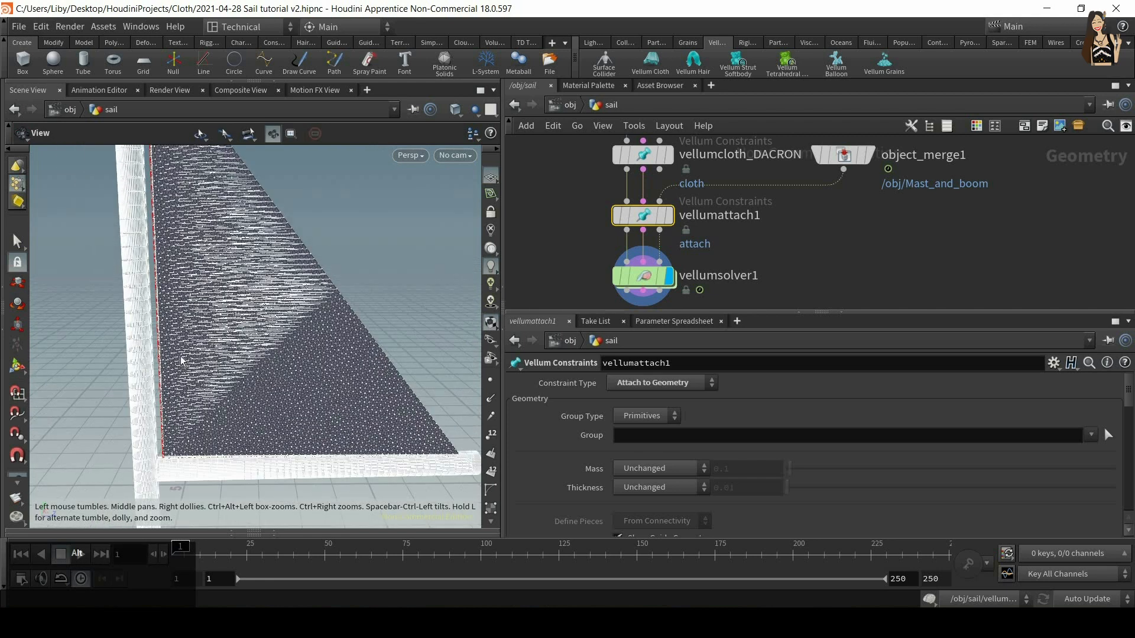
key(Return)
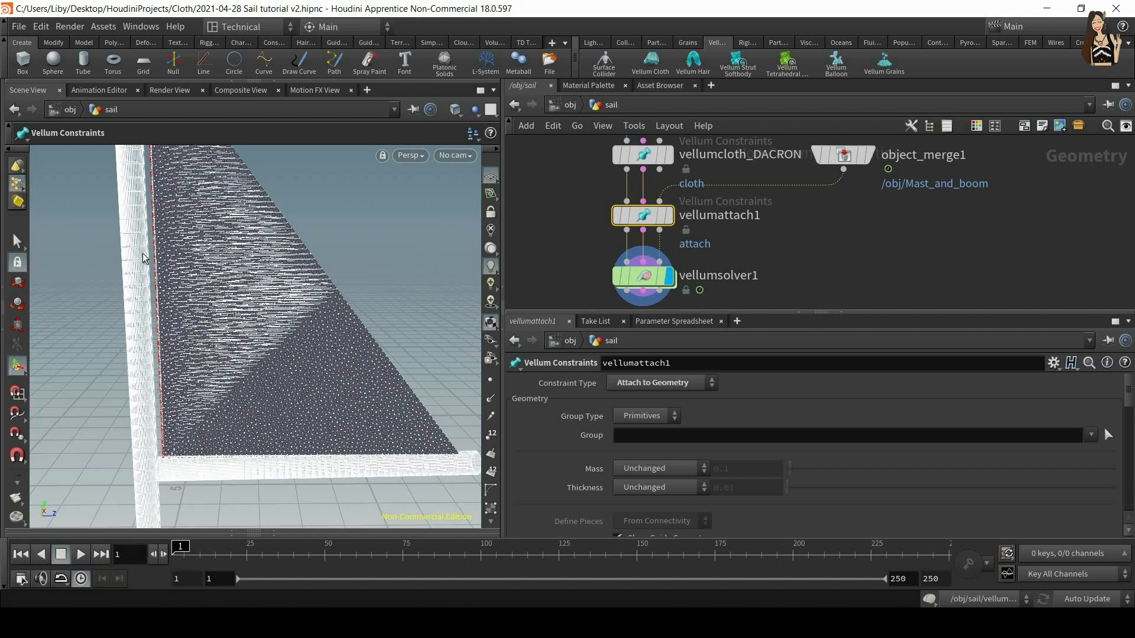
click(670, 217)
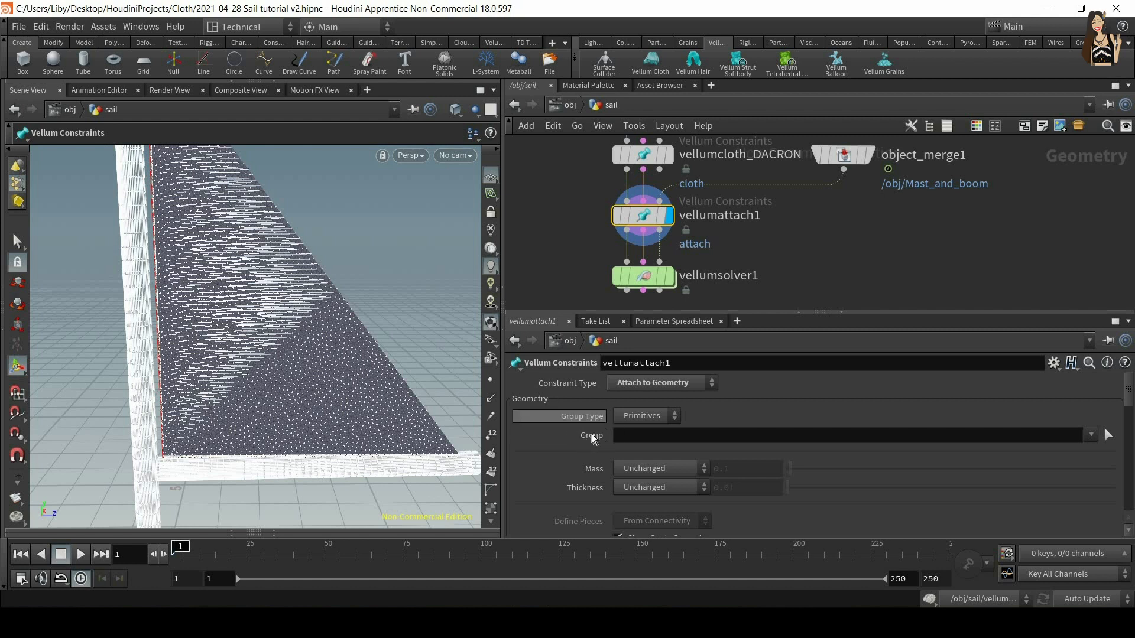
click(658, 418)
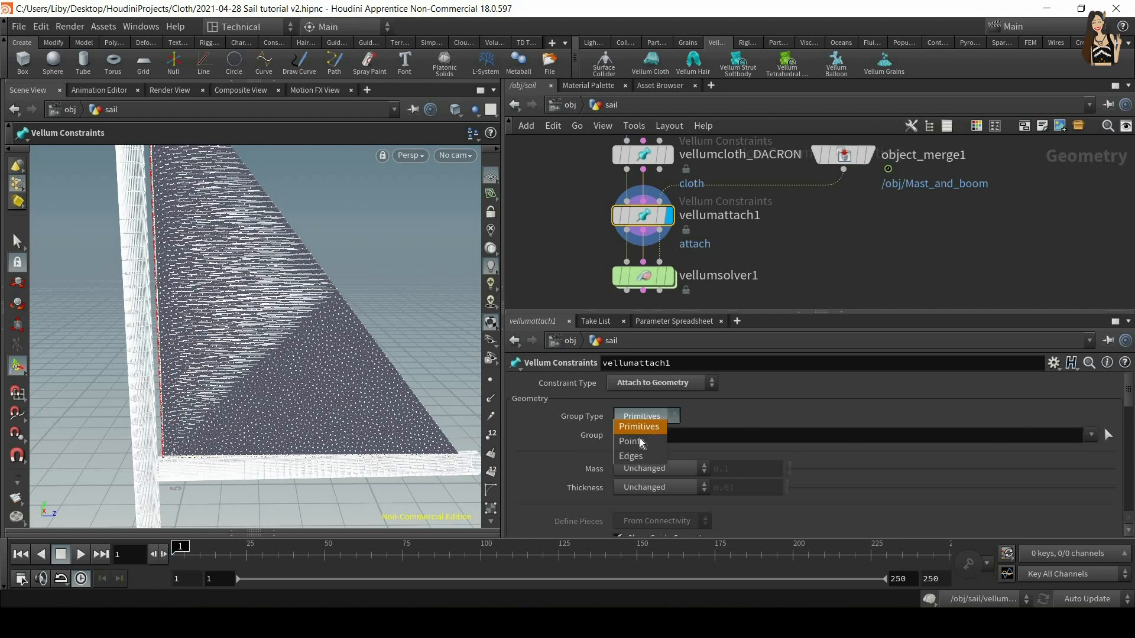
click(639, 438)
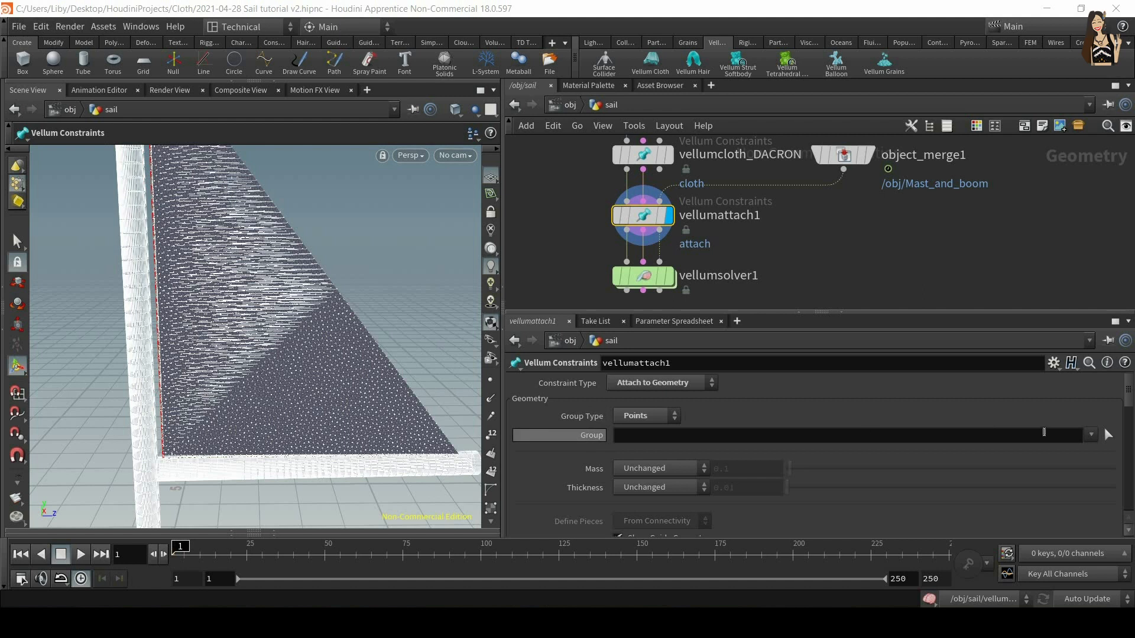
click(1108, 436)
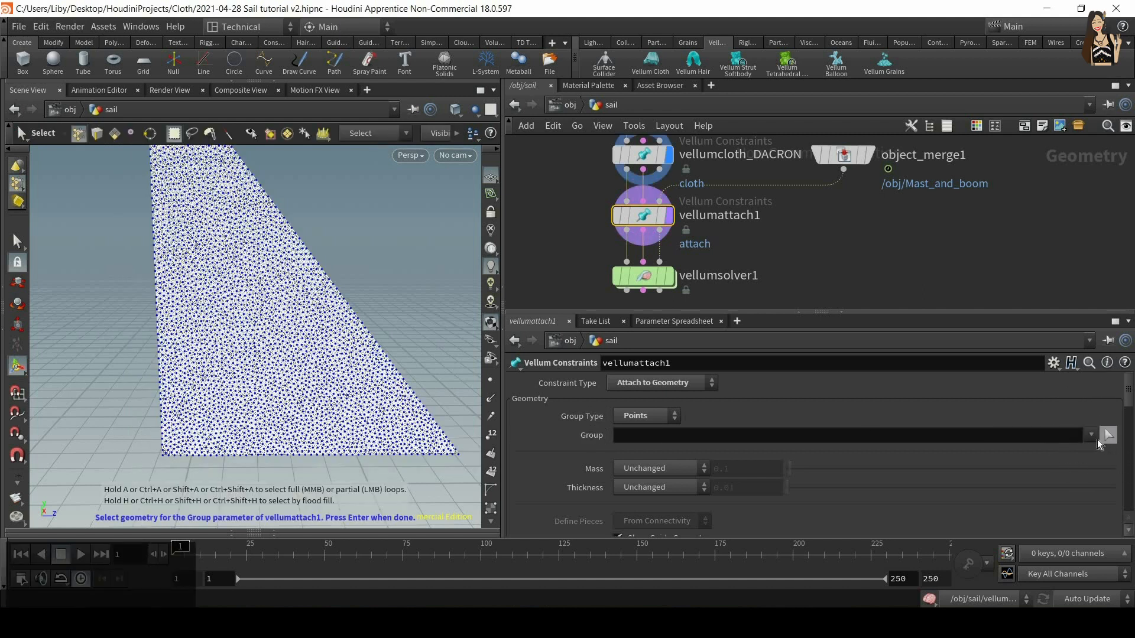
alt+drag(333, 286, 258, 198)
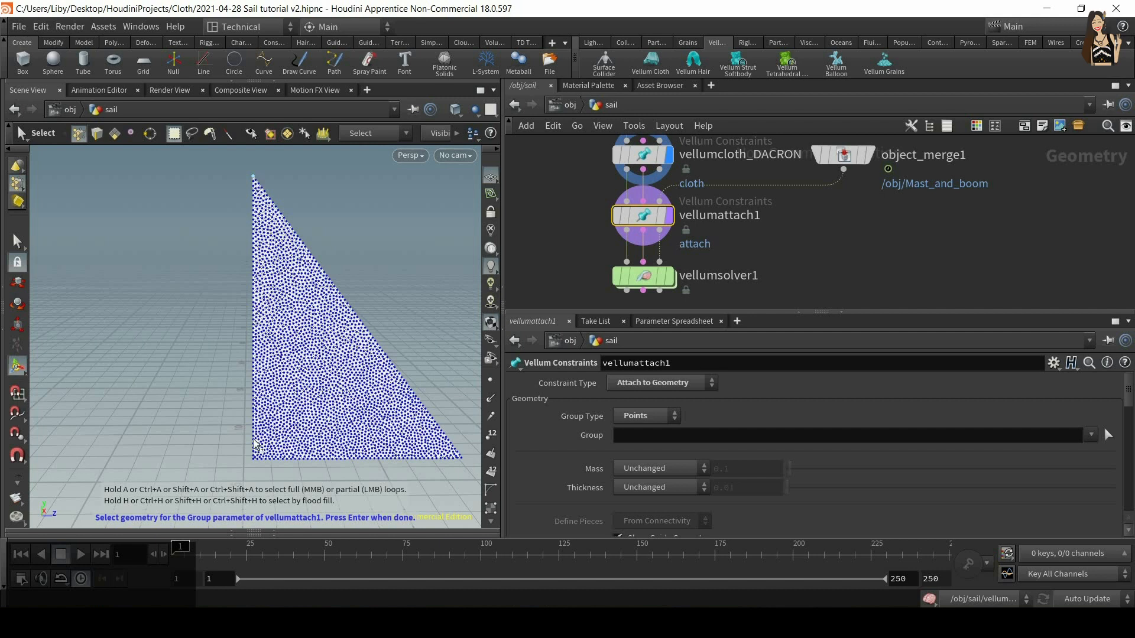
key(shift+a)
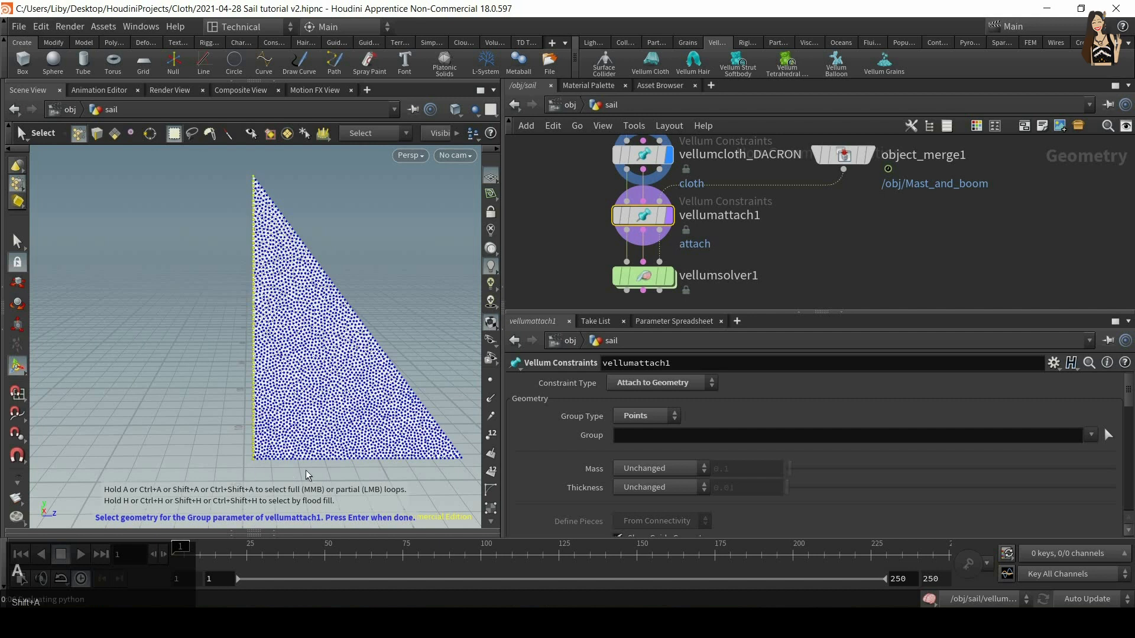
key(Return)
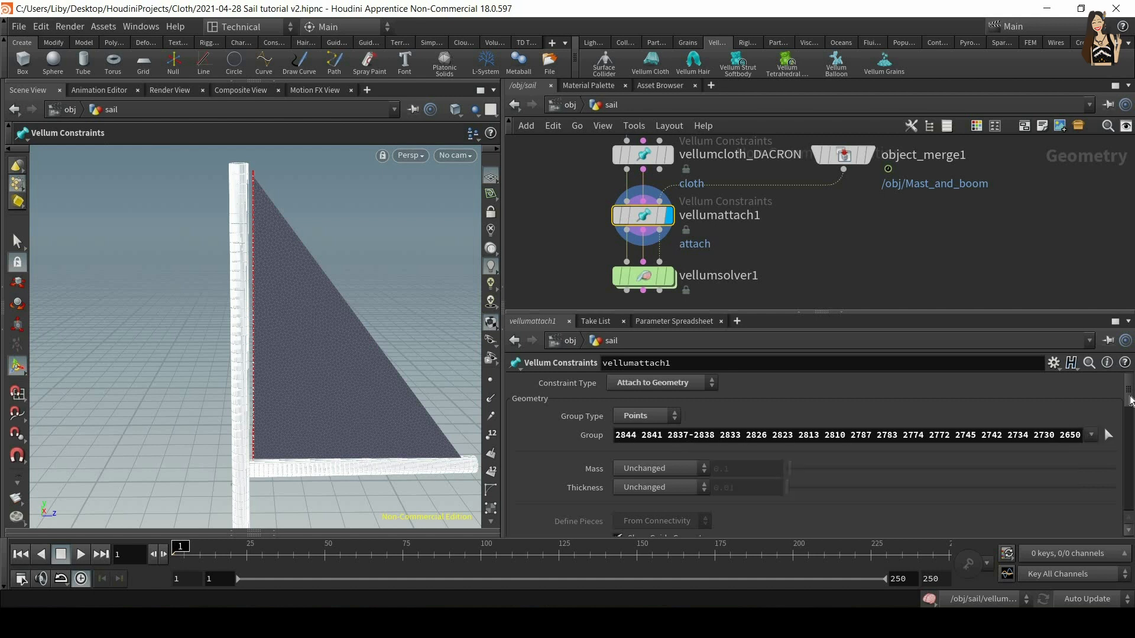
Step: Set the Target Group Type of vellumattach1 to Points
drag(1130, 400, 1125, 434)
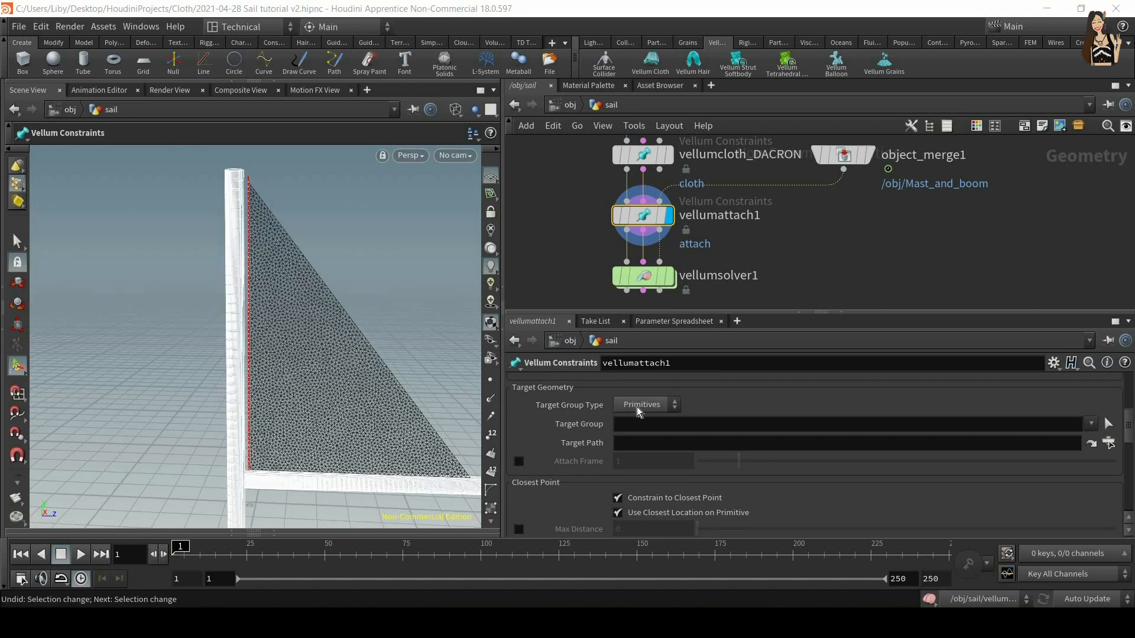
click(641, 406)
click(638, 434)
click(1110, 424)
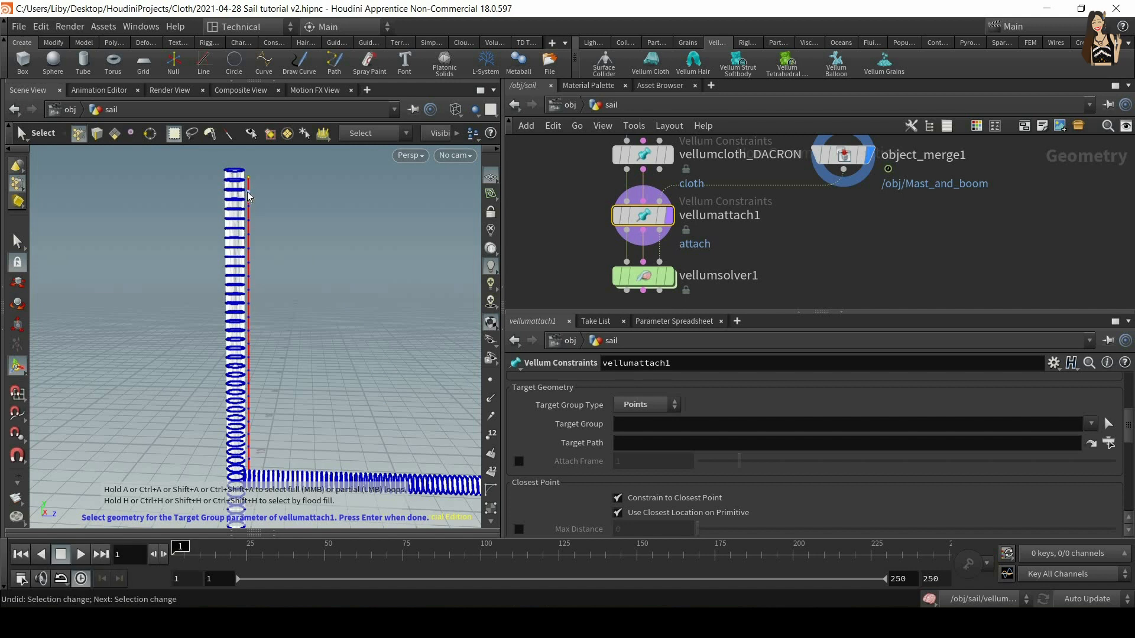
key(Escape)
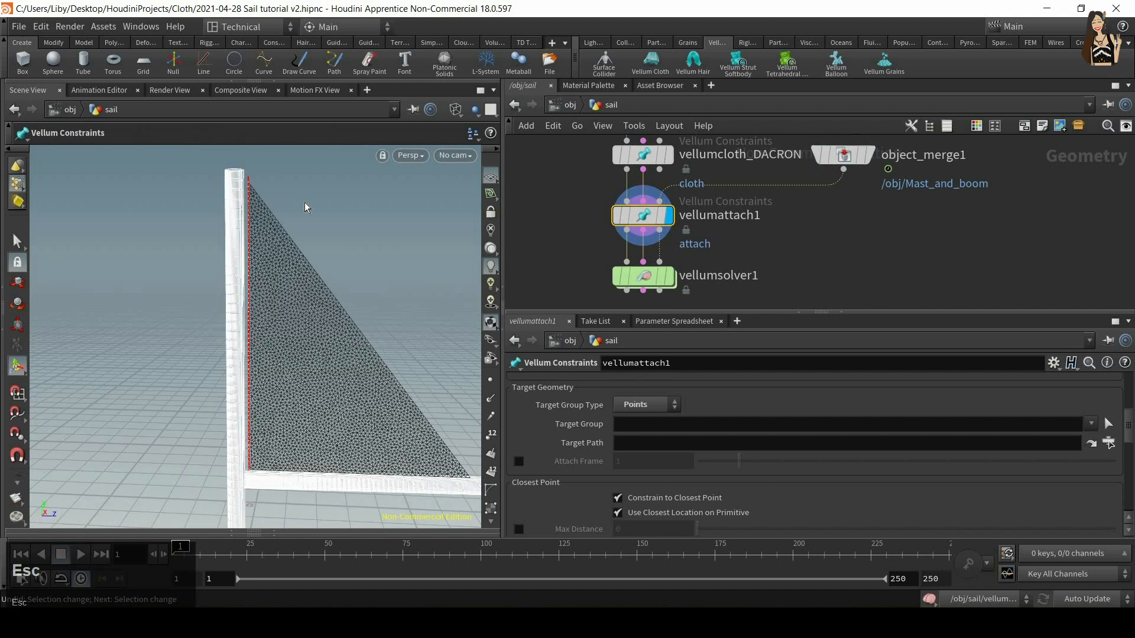
Step: Duplicate the Mast_and_boom object at the object level and rename the original as Mast_and_boom_sim
click(570, 104)
click(713, 216)
mouse_move(714, 215)
alt+mouse_down()
mouse_move(711, 261)
mouse_move(711, 210)
alt+mouse_up()
click(805, 208)
text(_sim)
key(Return)
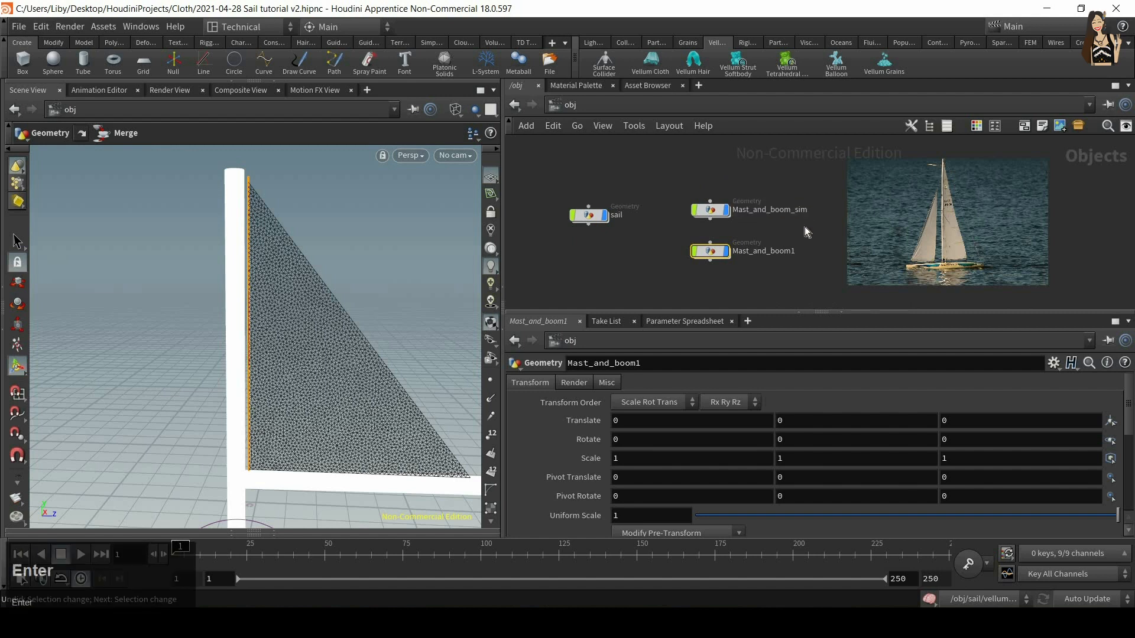
Step: Rename the duplicated mast and boom object as Mast_and_boom_render
click(797, 251)
key(BackSpace)
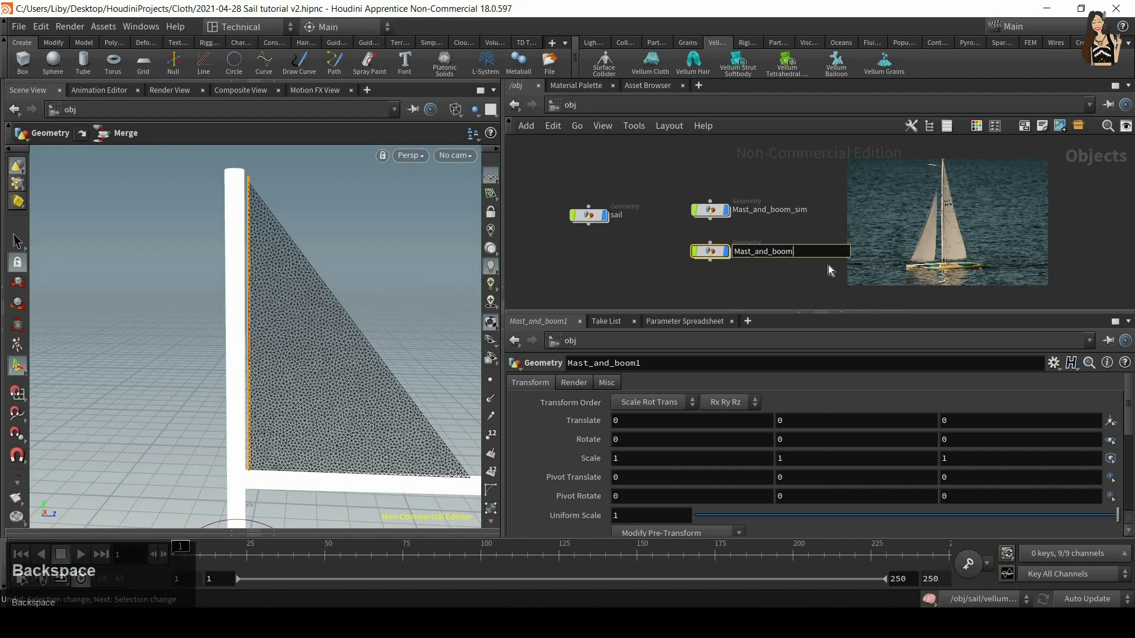
text(_rend)
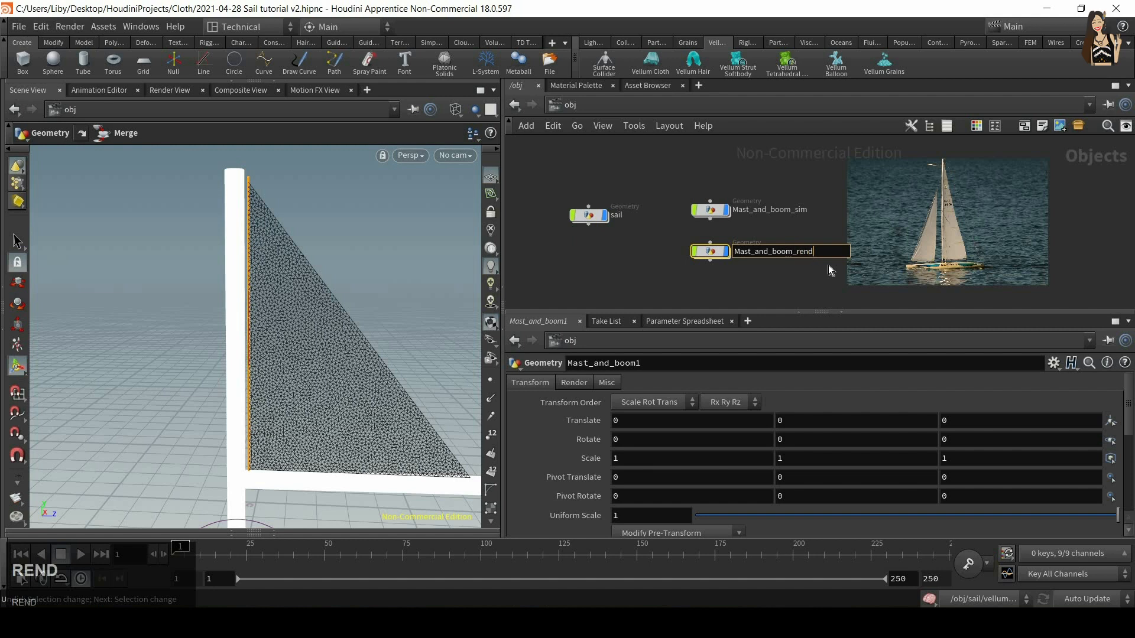
text(er)
key(Return)
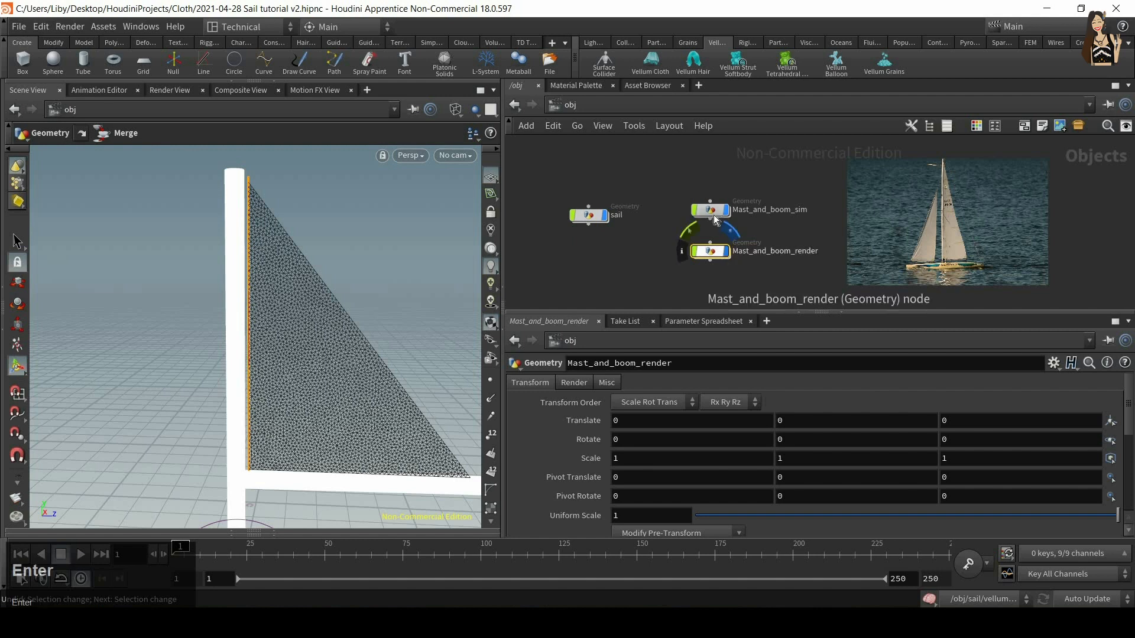
Step: Delete the wire1 node above OUT_halyard inside Mast_and_boom_sim and return to the object level
double_click(711, 212)
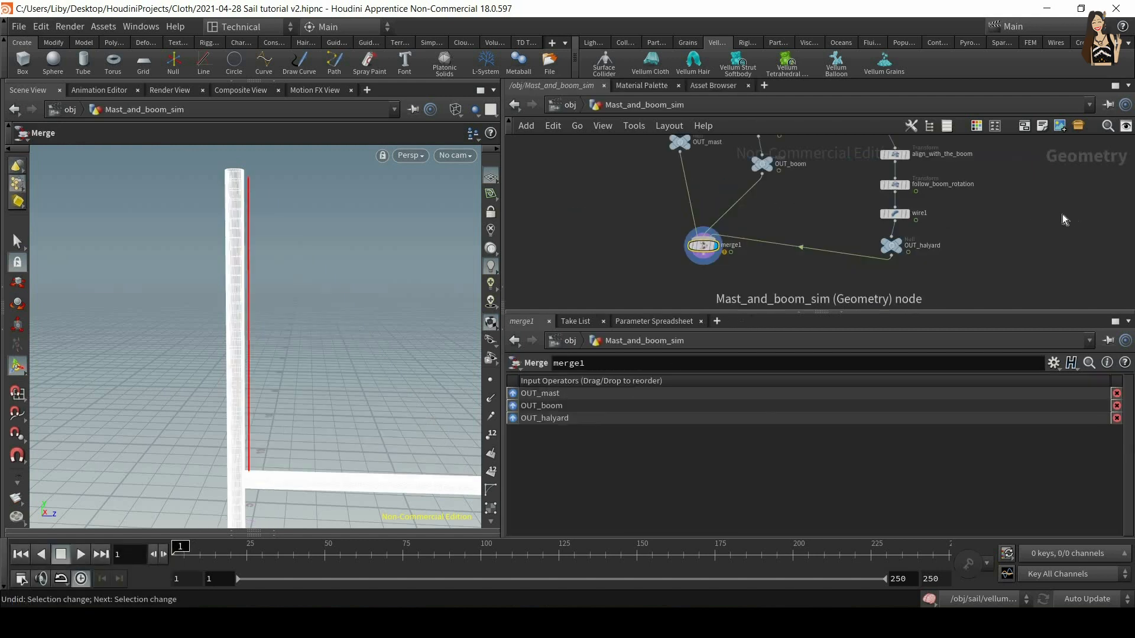
middle_drag(861, 229, 773, 249)
mouse_move(796, 222)
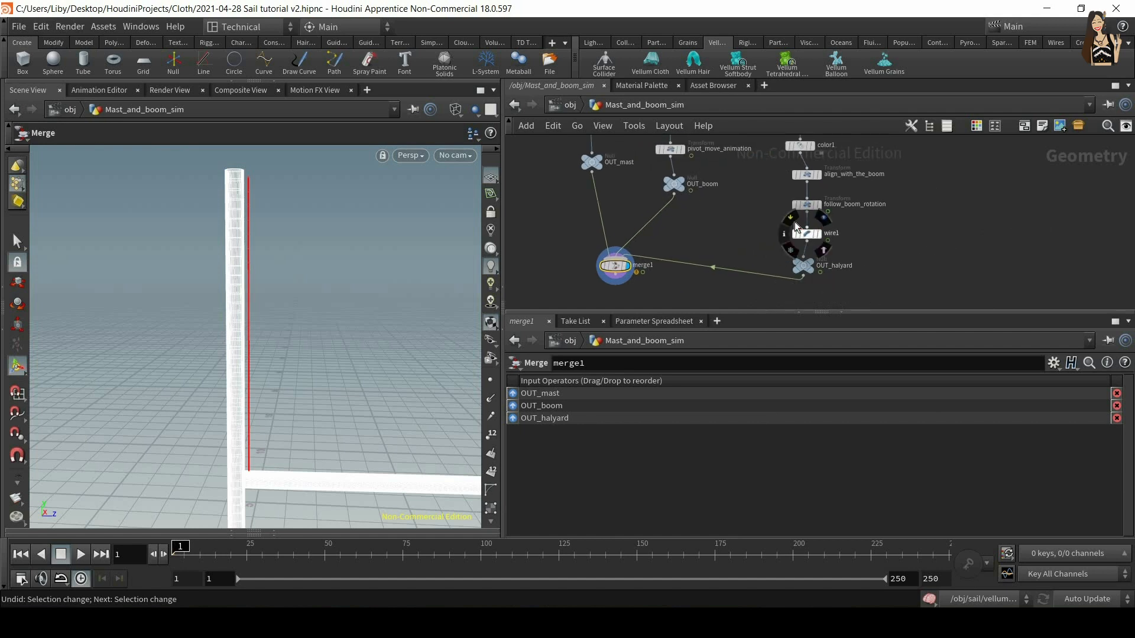
click(806, 235)
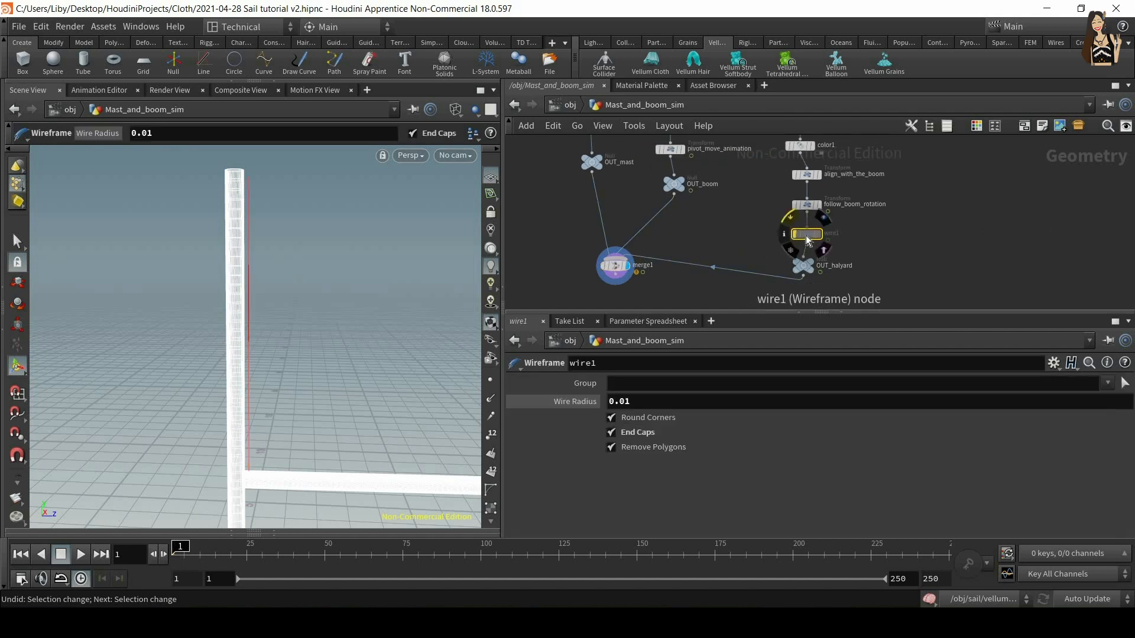
key(Delete)
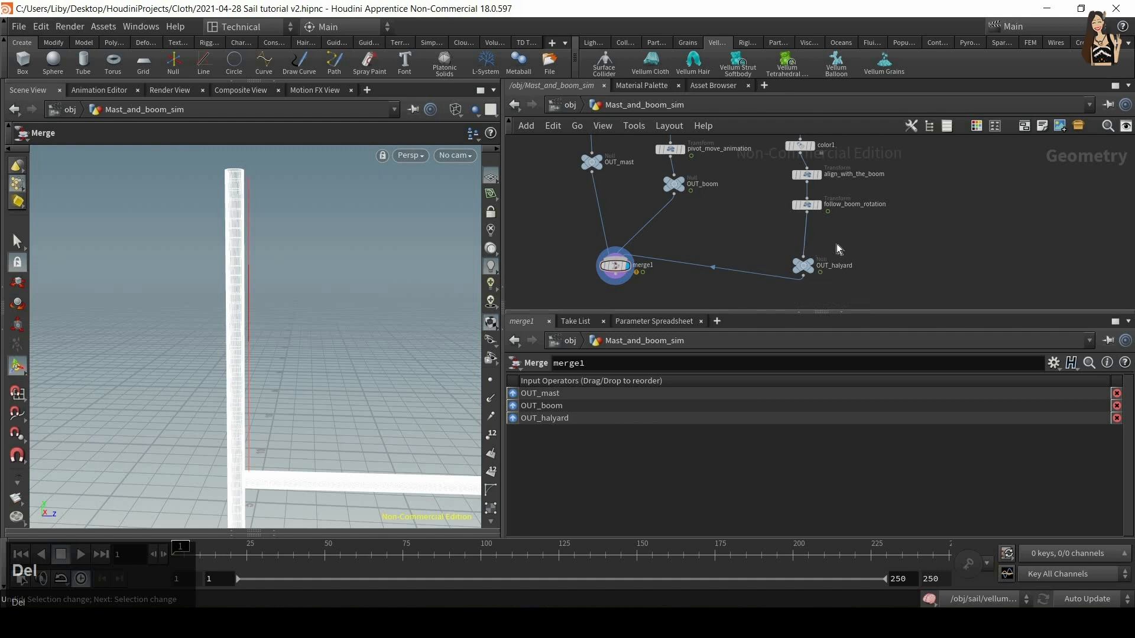
middle_drag(806, 156, 814, 176)
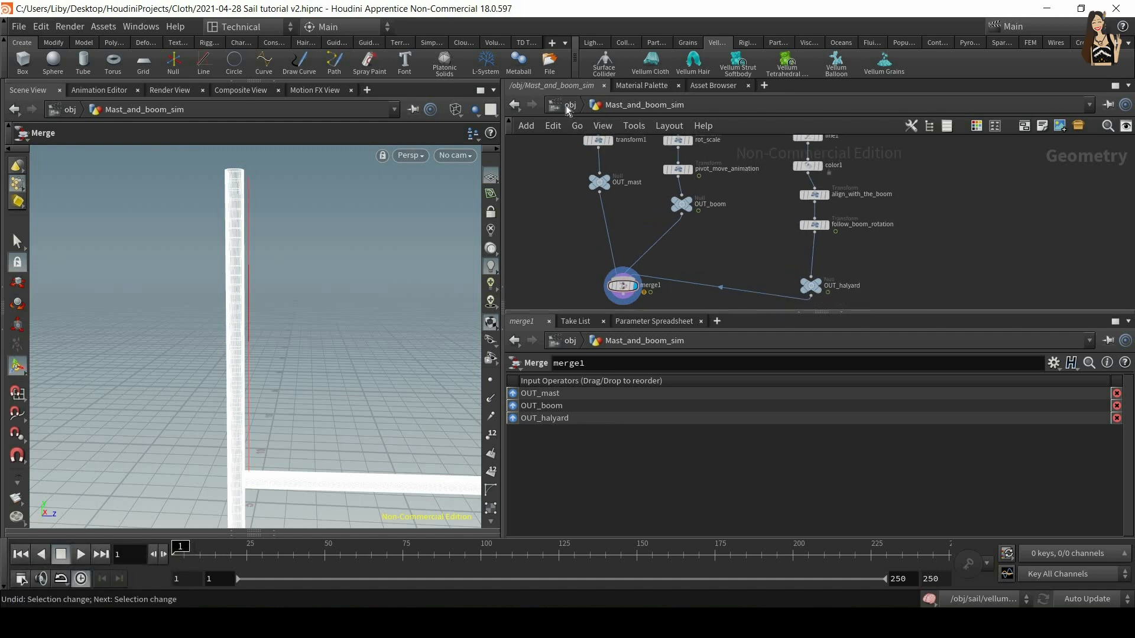
key(u)
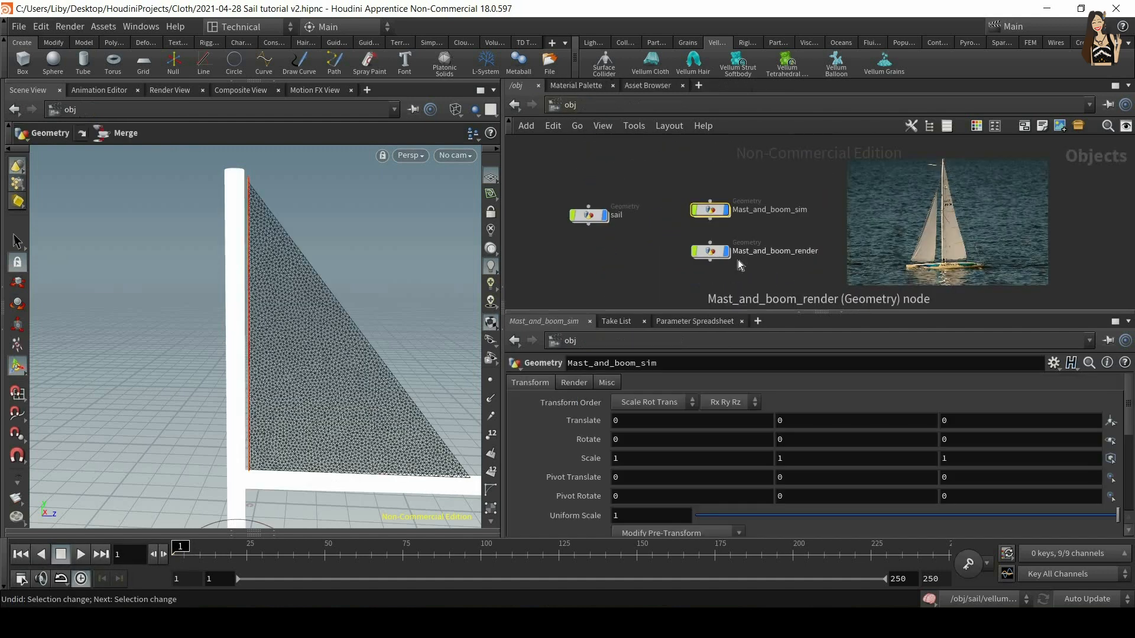
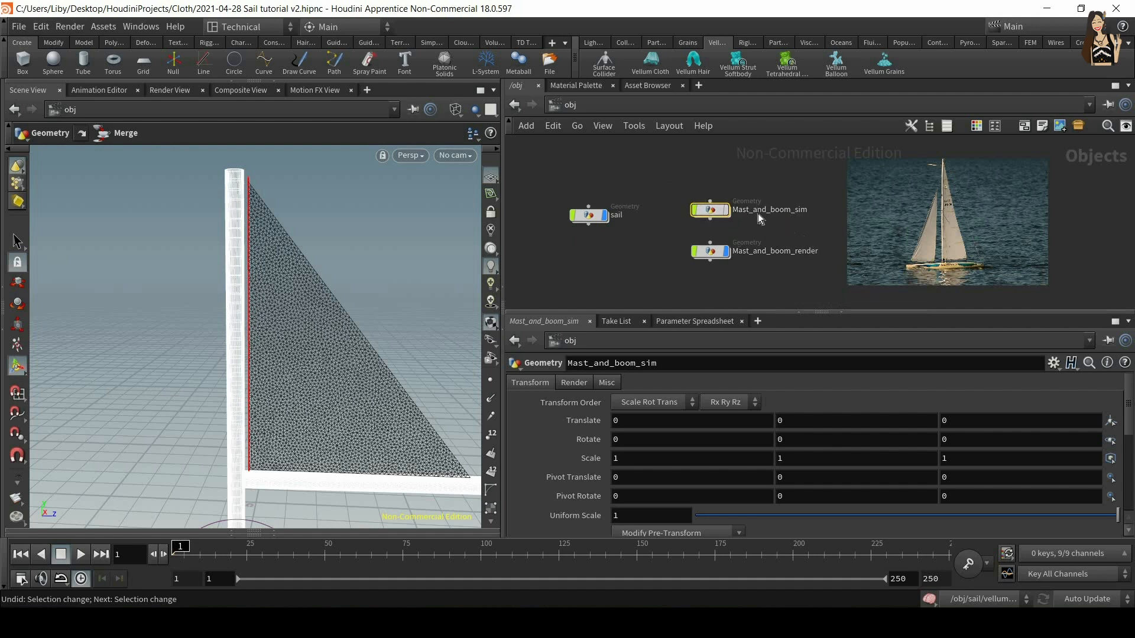
Step: In the sail network, assign the points of the halyard line beside the mast as the Target Group of vellumattach1
double_click(591, 216)
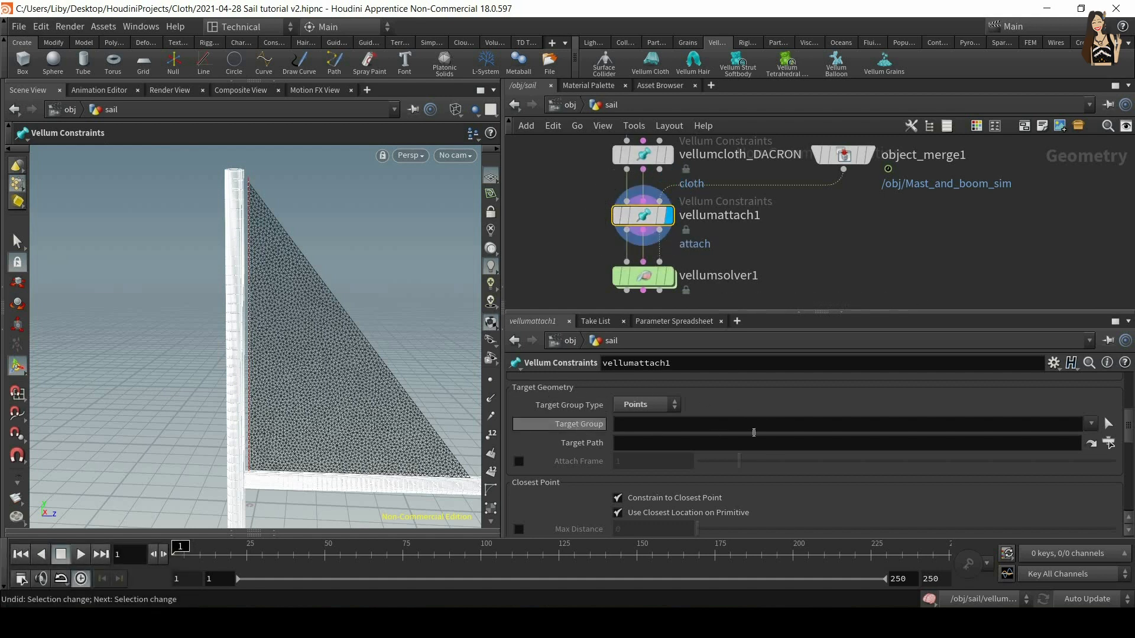
click(1107, 425)
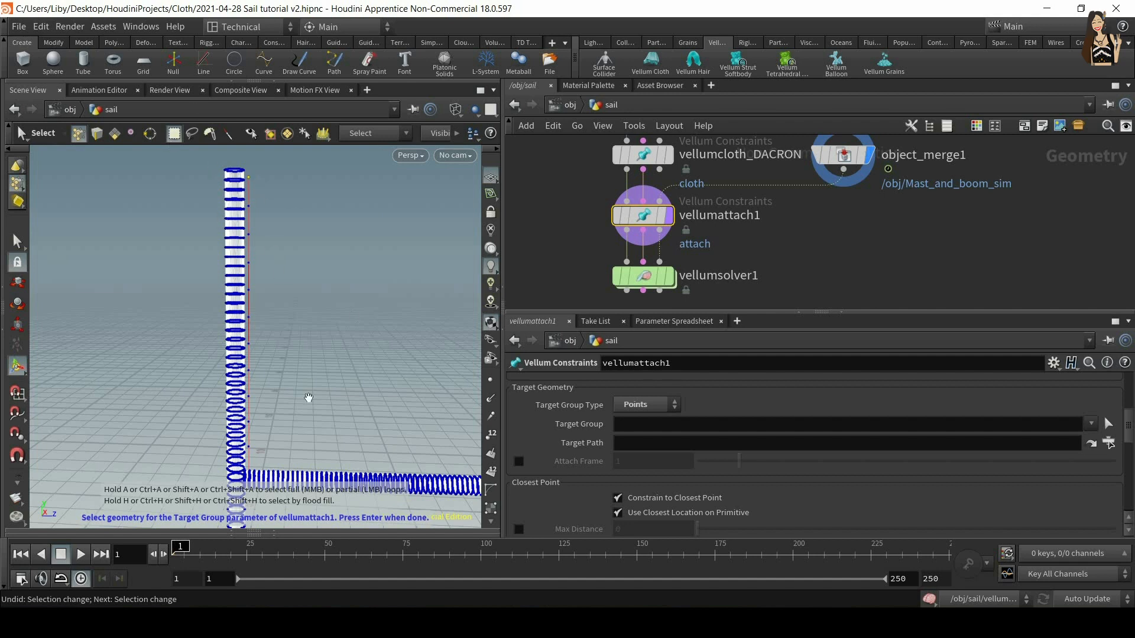
alt+middle_drag(296, 380, 284, 254)
alt+right_drag(291, 177, 244, 337)
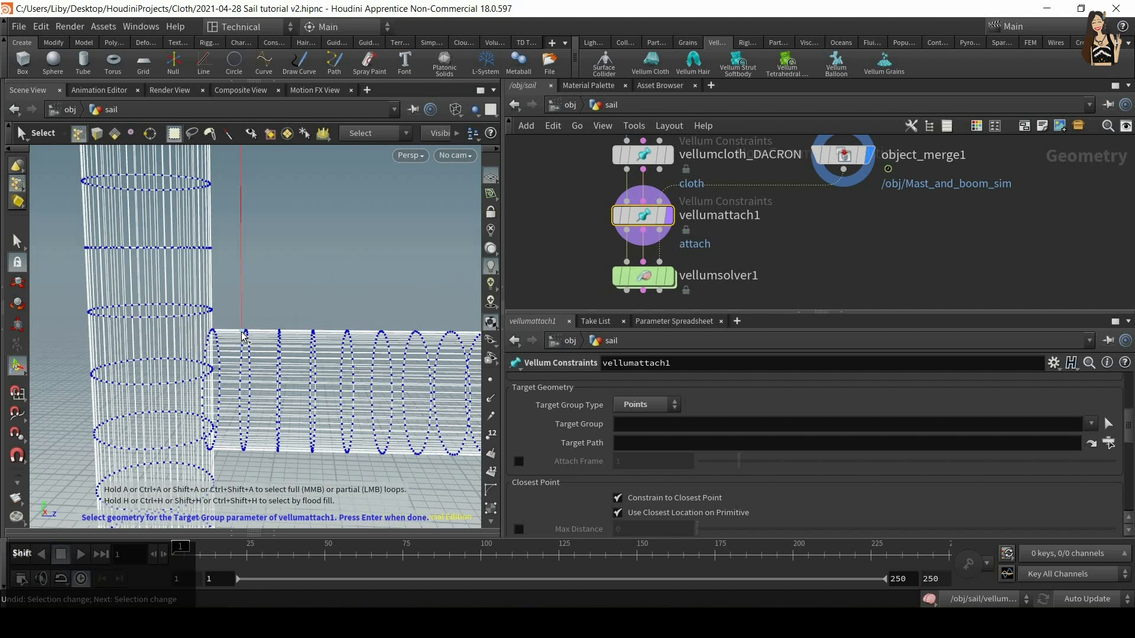
key(shift+a)
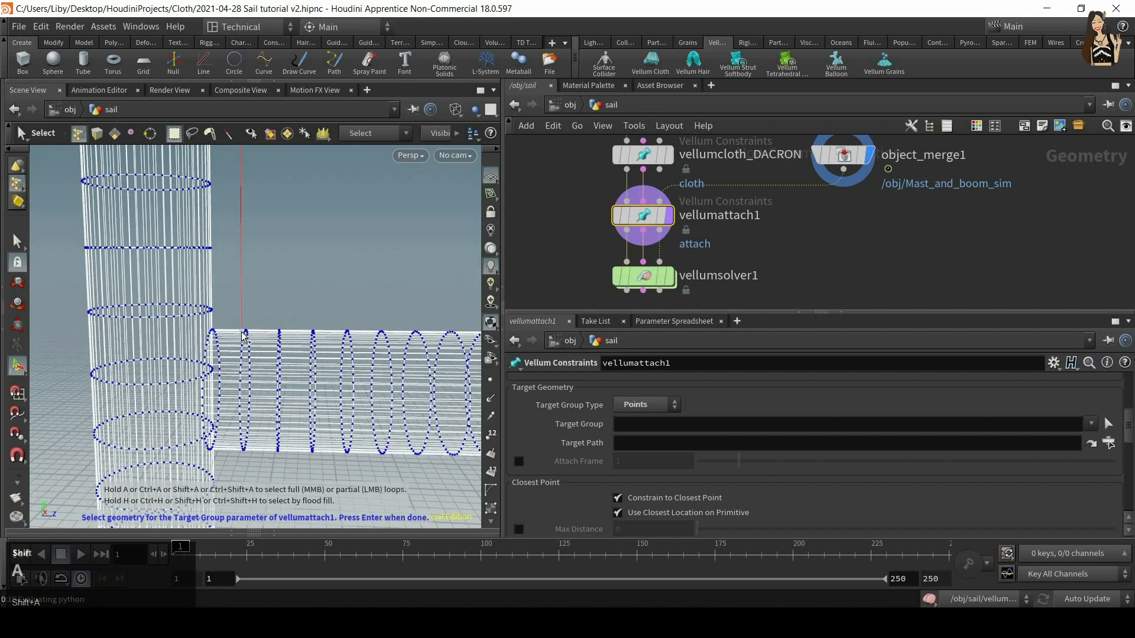
alt+right_drag(322, 299, 261, 319)
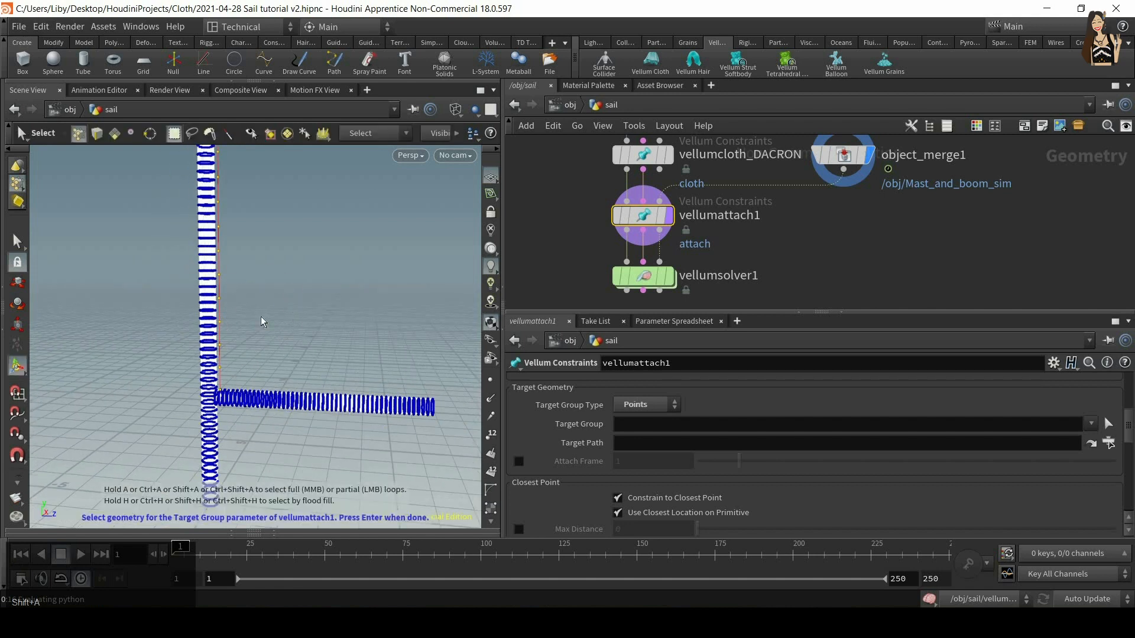
key(Return)
Step: Display vellumsolver1 and play the simulation of the sail attached to the halyard
click(669, 276)
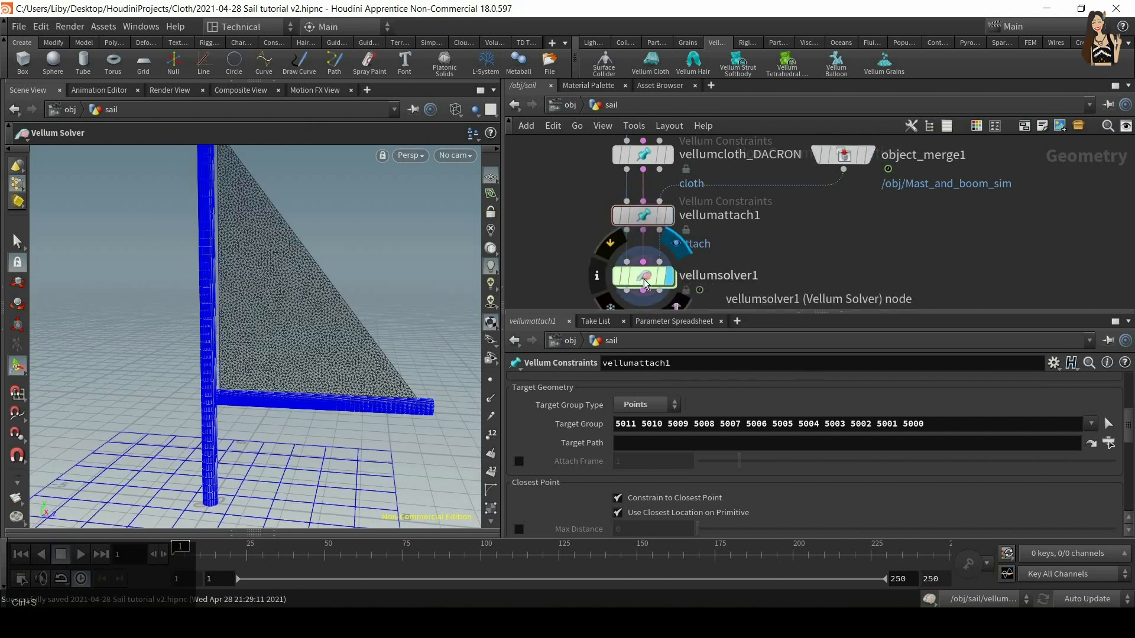
click(84, 554)
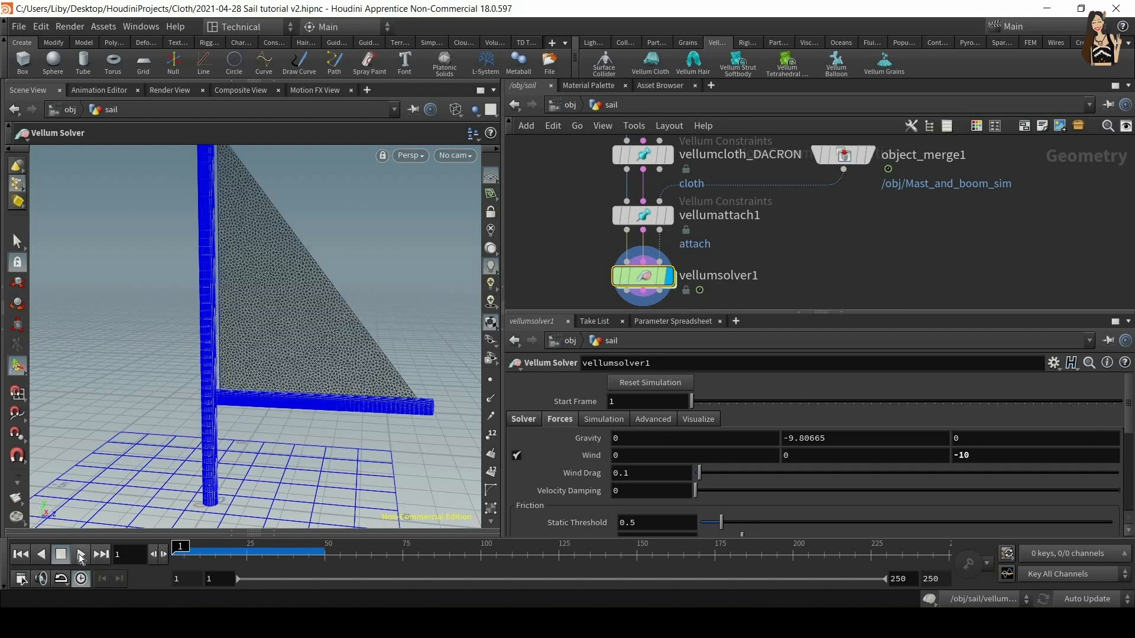
click(82, 554)
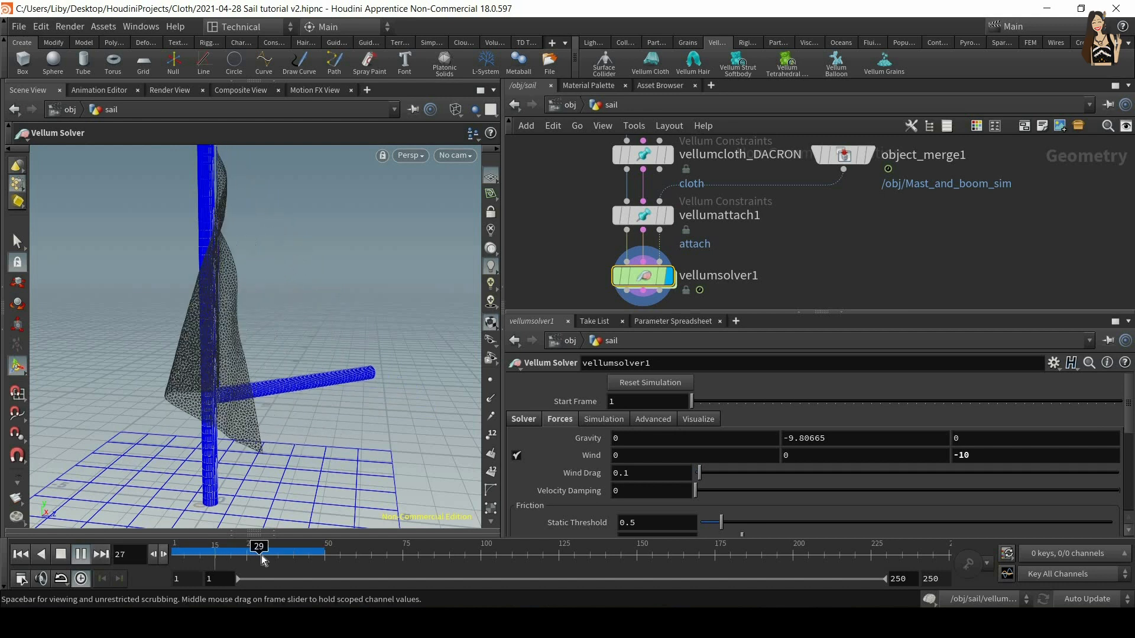
Step: Stop the simulation and insert a Vellum Attach to Geometry constraint between vellumattach1 and vellumsolver1
click(60, 553)
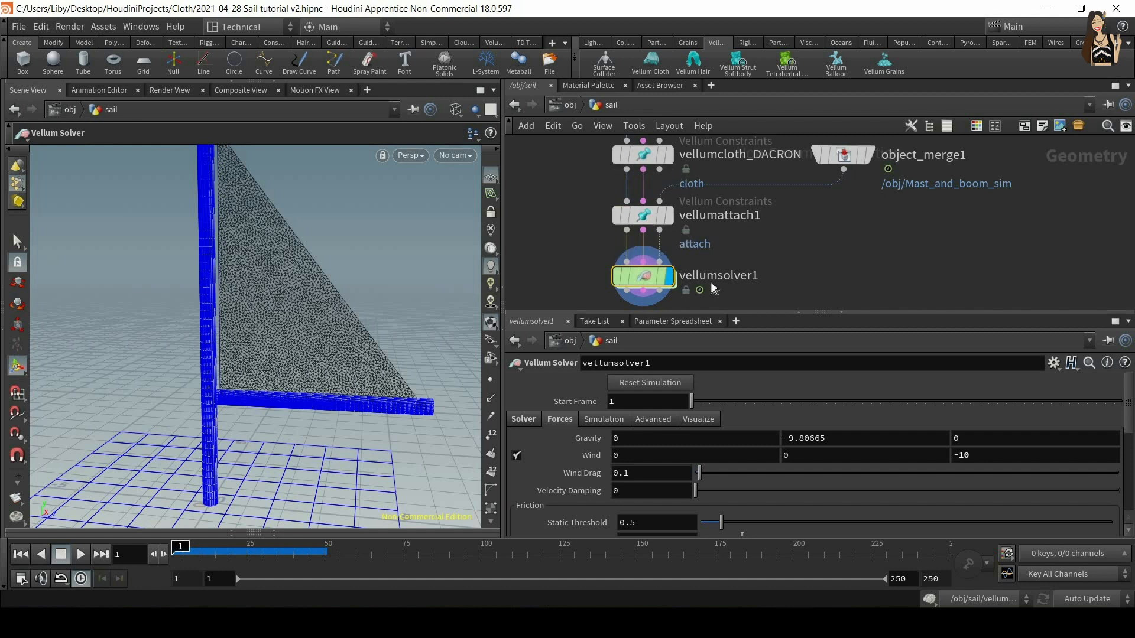
key(Tab)
text(ve)
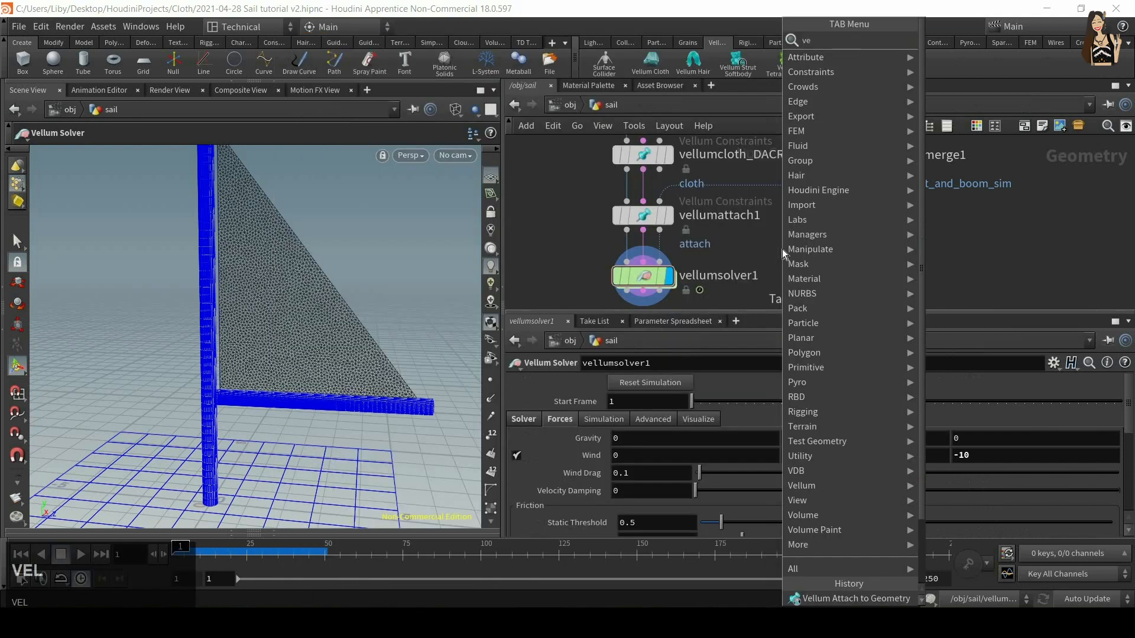
text(lluma)
key(Return)
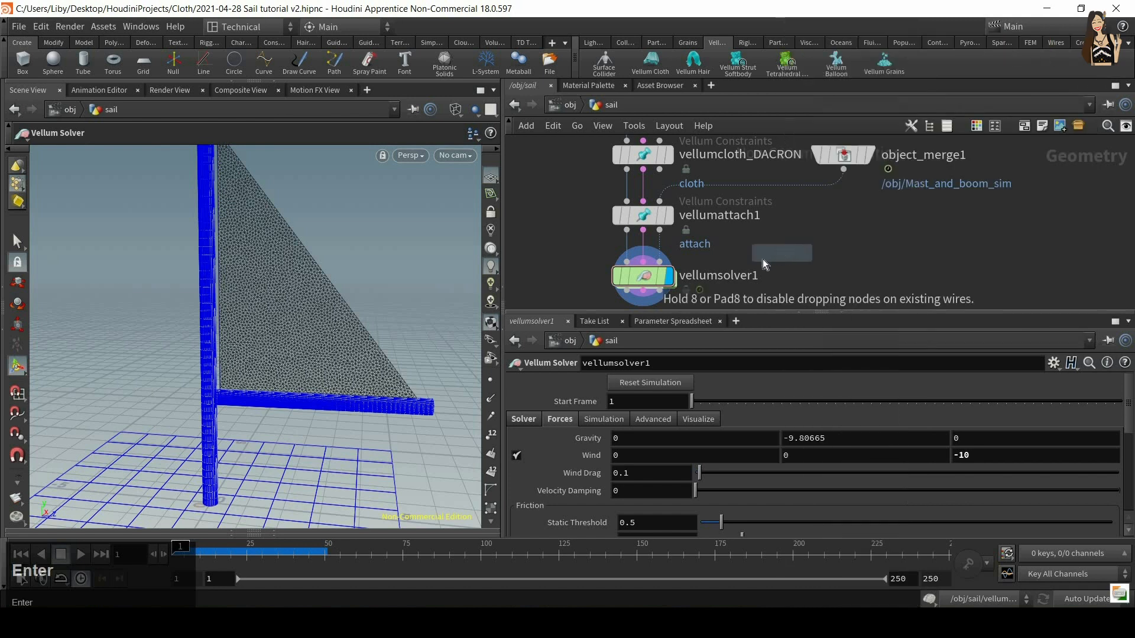
click(642, 247)
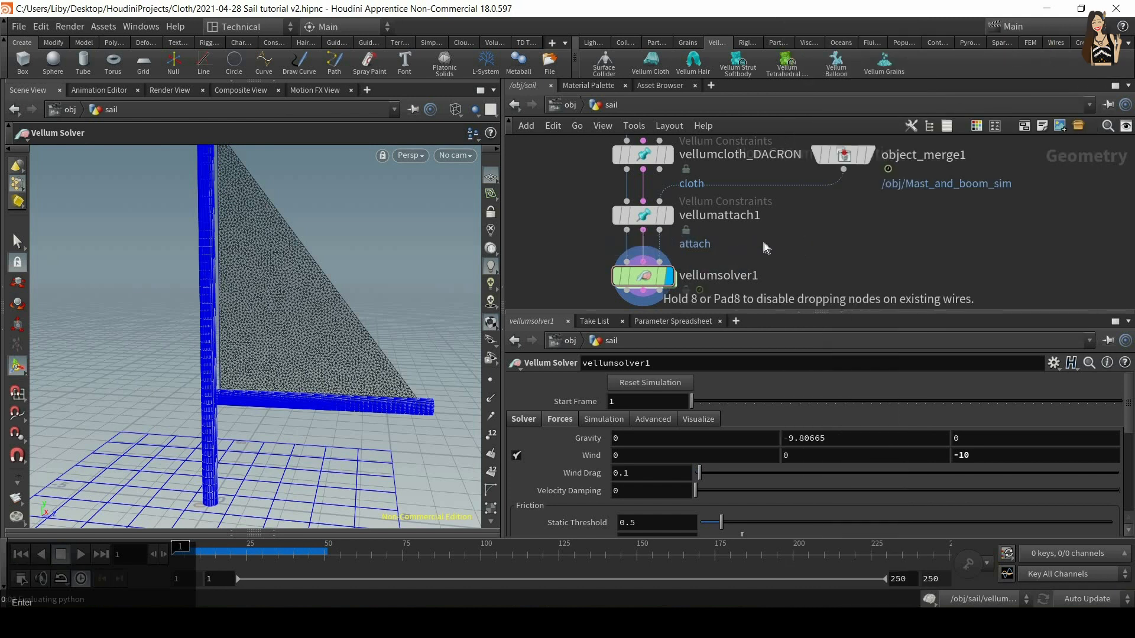
Step: Rename vellumattach1 as vellumattach_halyard and the new attach node below it as vellumattach_boom
click(757, 214)
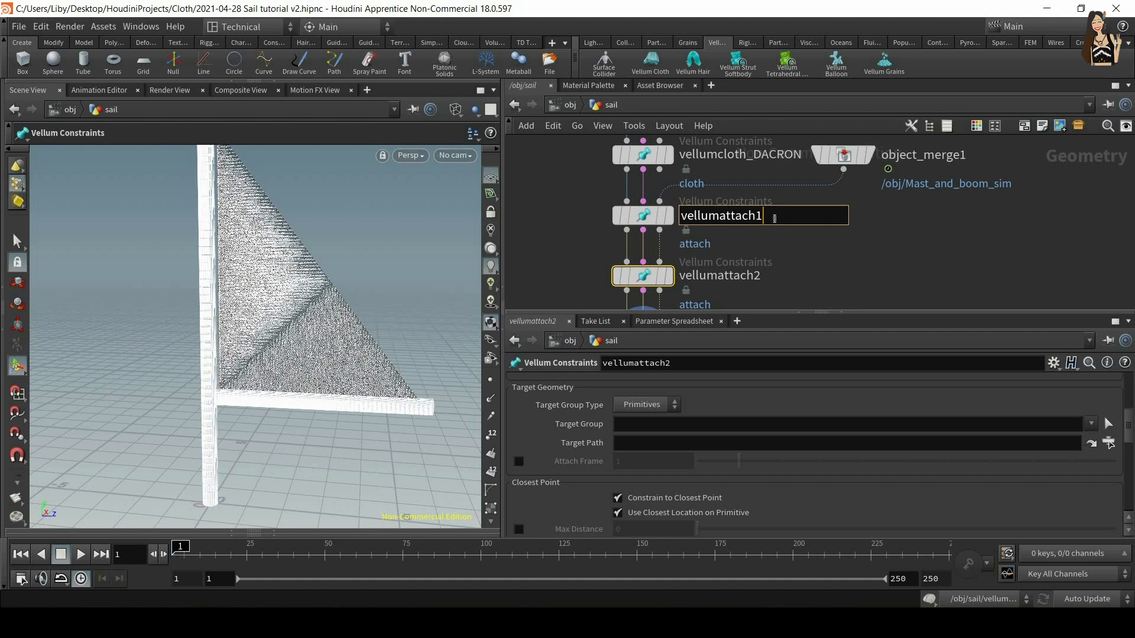
key(BackSpace)
text(_halyard)
key(Return)
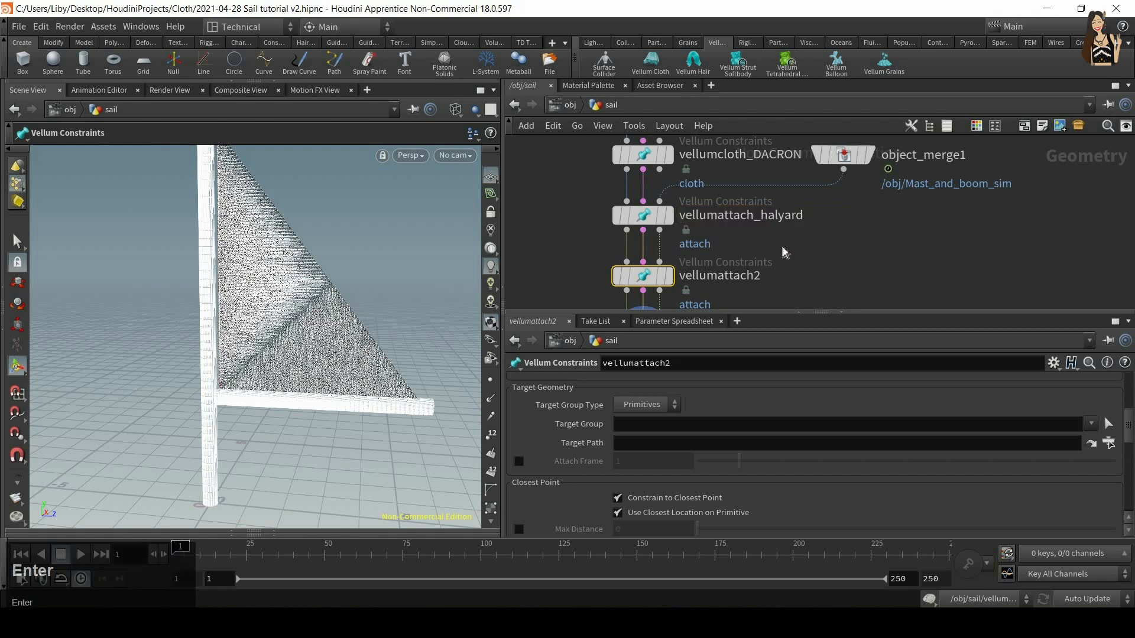
click(755, 276)
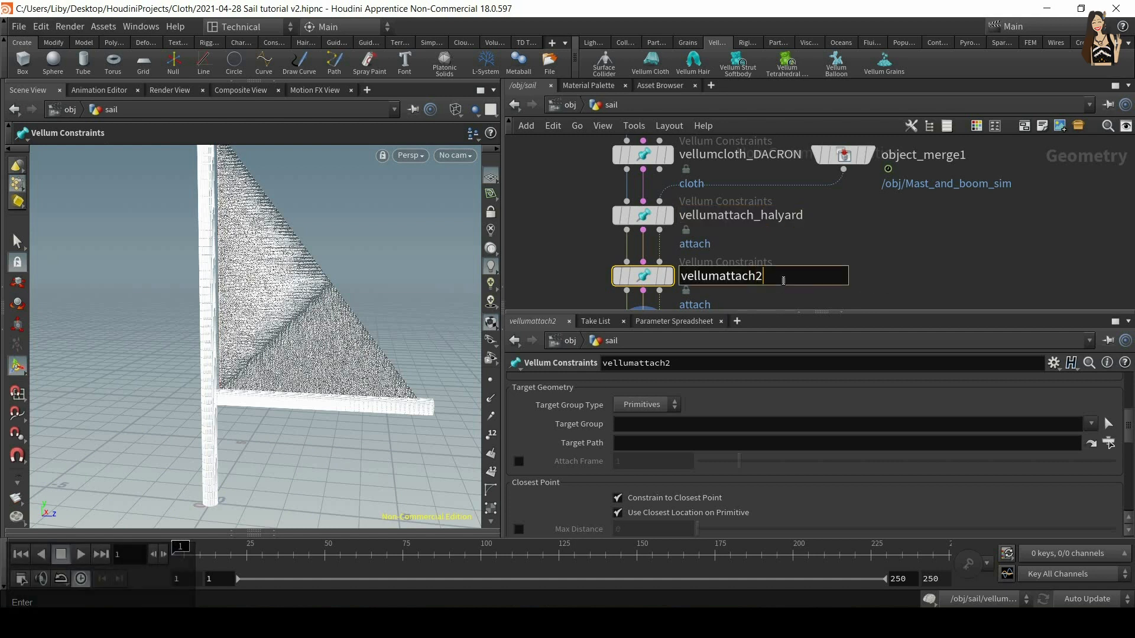
key(BackSpace)
text(_boom)
key(Return)
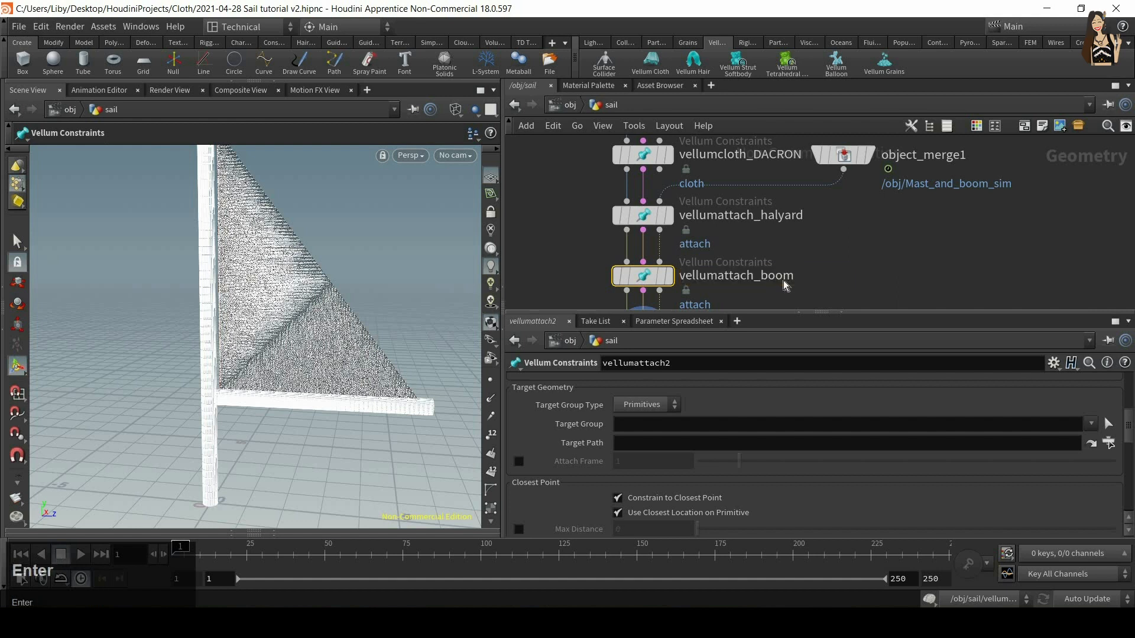
Step: On vellumattach_boom, set the Group Type to Points and assign the points along the sail's bottom edge as the Group
middle_drag(778, 270, 782, 227)
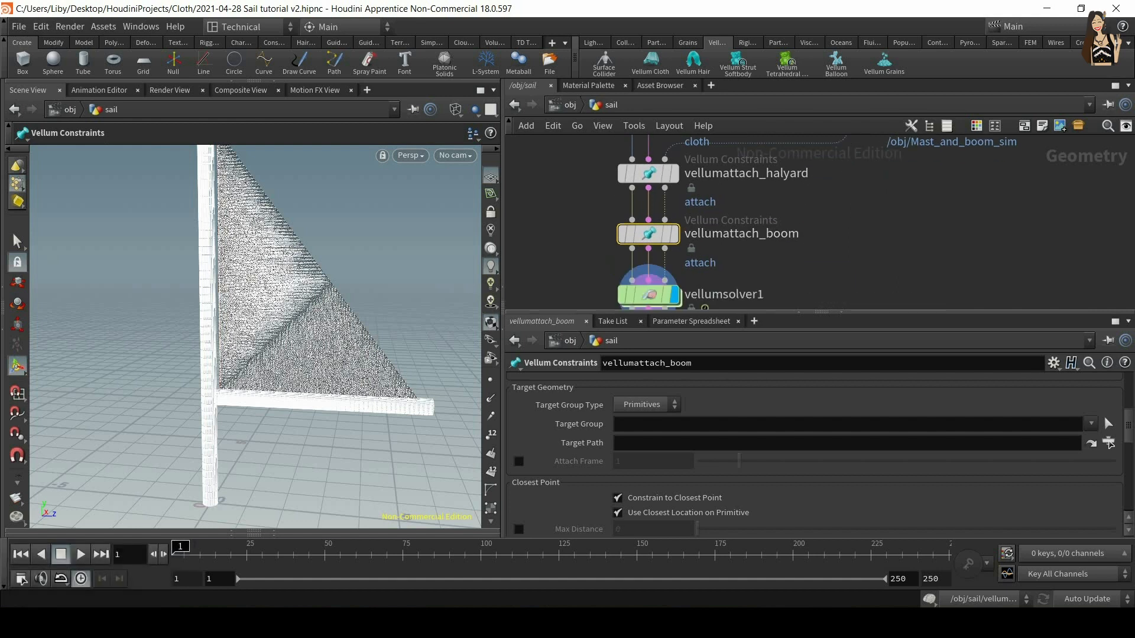
drag(1128, 430, 1112, 385)
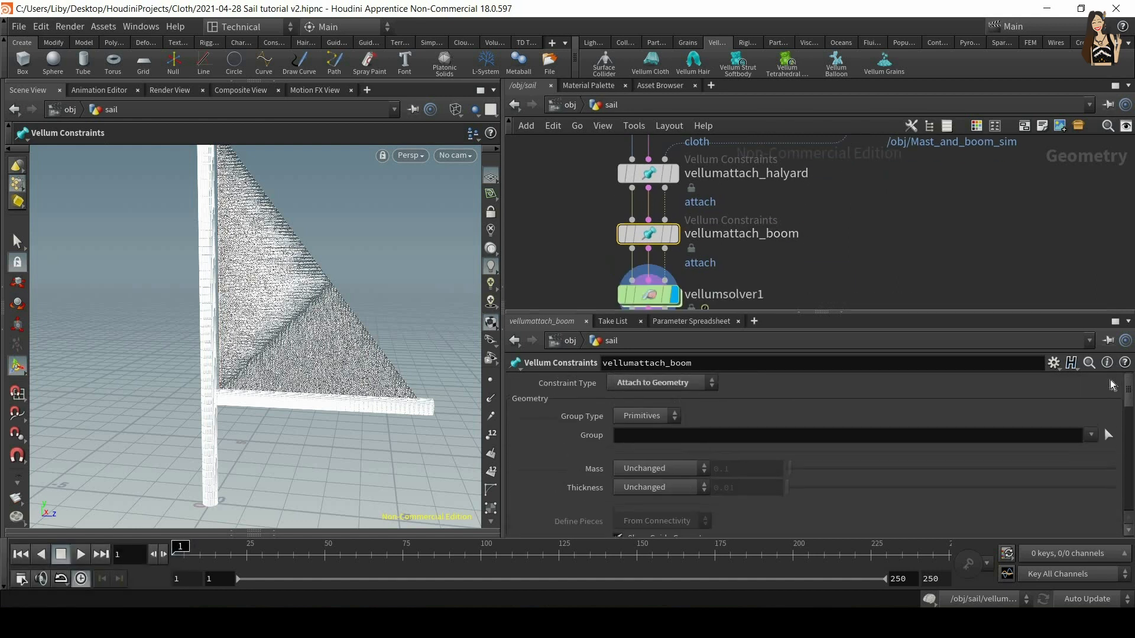
click(643, 417)
click(647, 441)
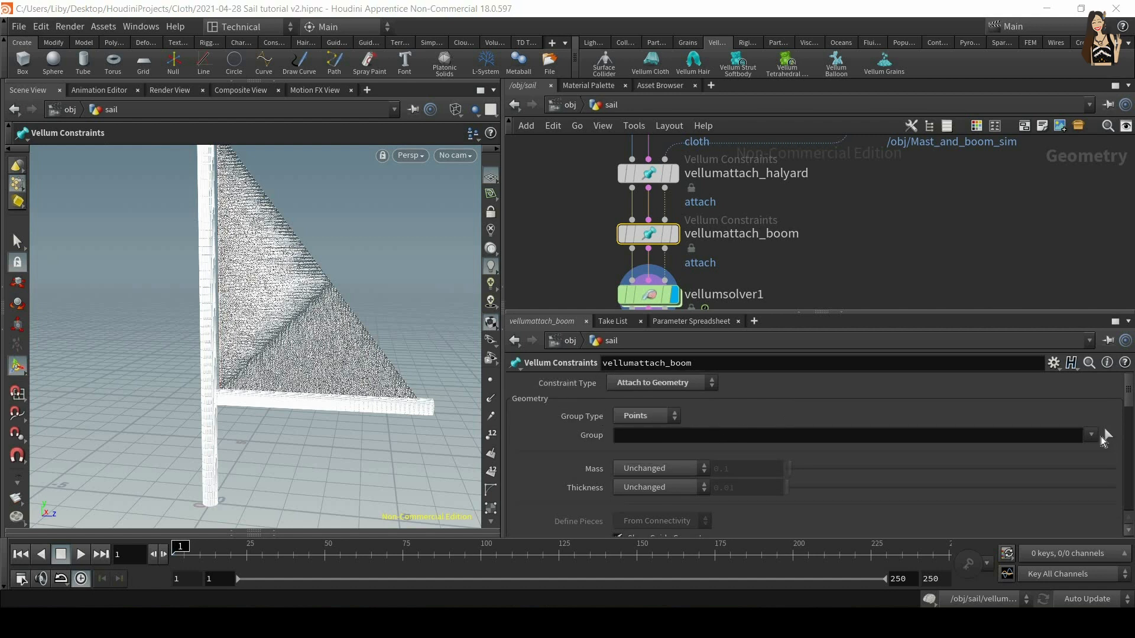
click(1107, 436)
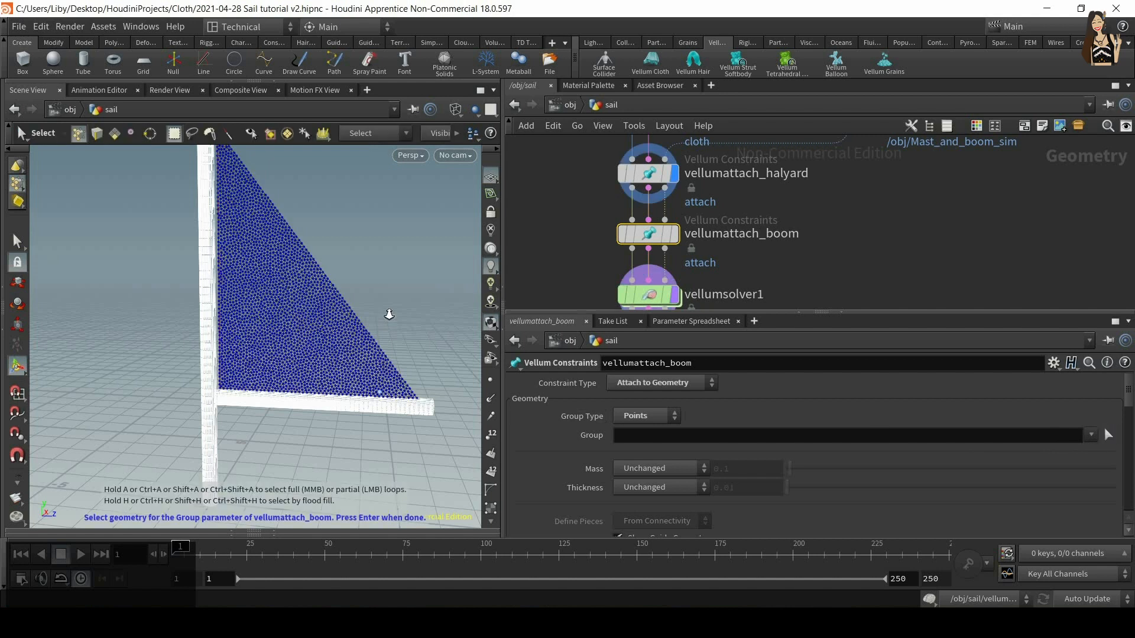
scroll(389, 315, up, 5)
alt+middle_drag(389, 349, 319, 332)
alt+drag(274, 336, 283, 317)
alt+middle_drag(284, 316, 331, 274)
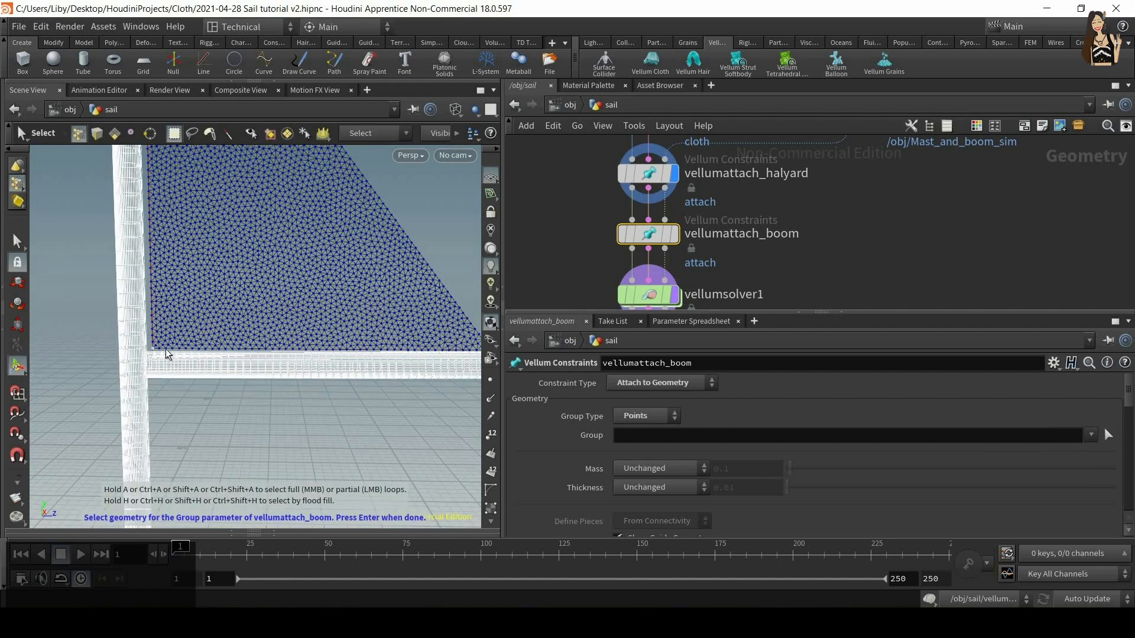
alt+middle_drag(222, 364, 141, 364)
key(shift+a)
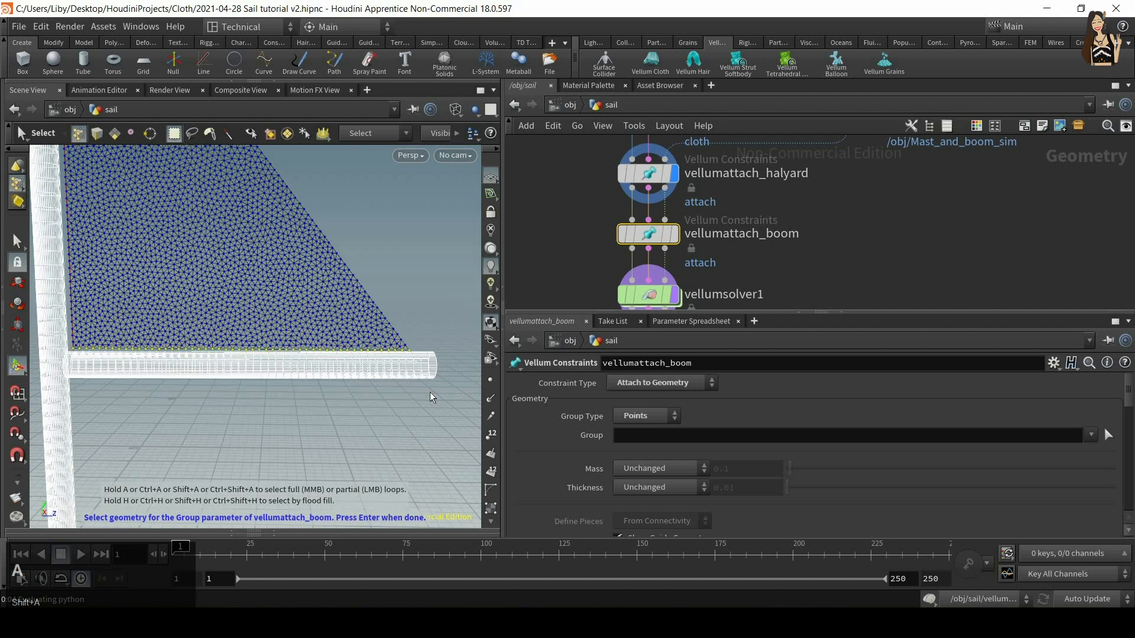
key(Return)
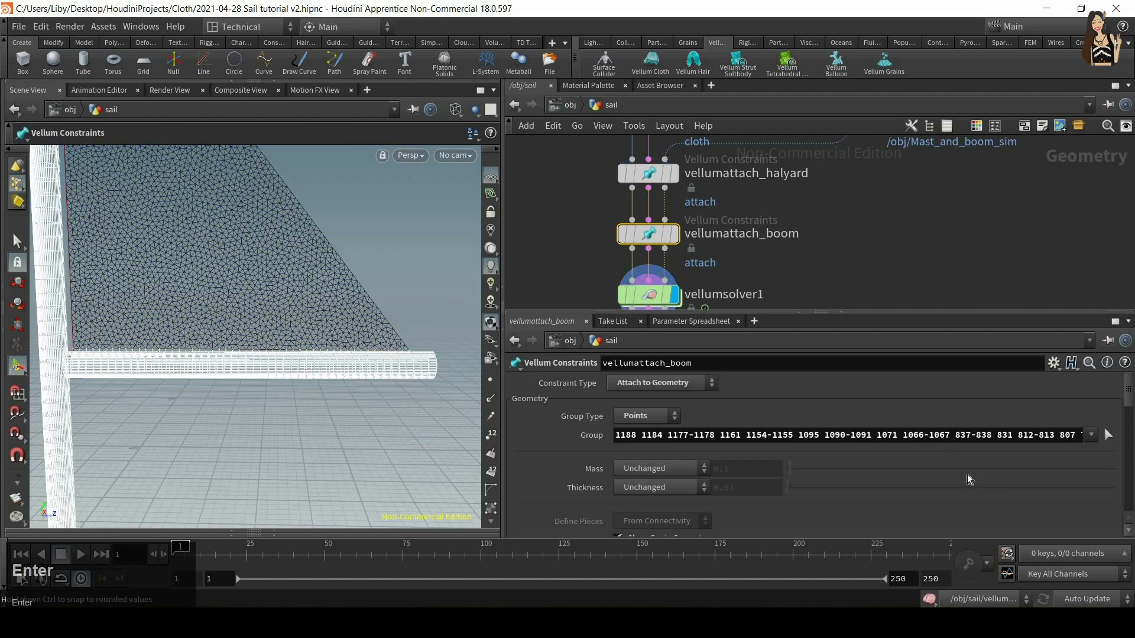
Step: Set vellumattach_boom's Target Group Type to Points and assign the row of points along the top of the boom as Target Group
scroll(967, 474, down, 2)
scroll(967, 474, down, 3)
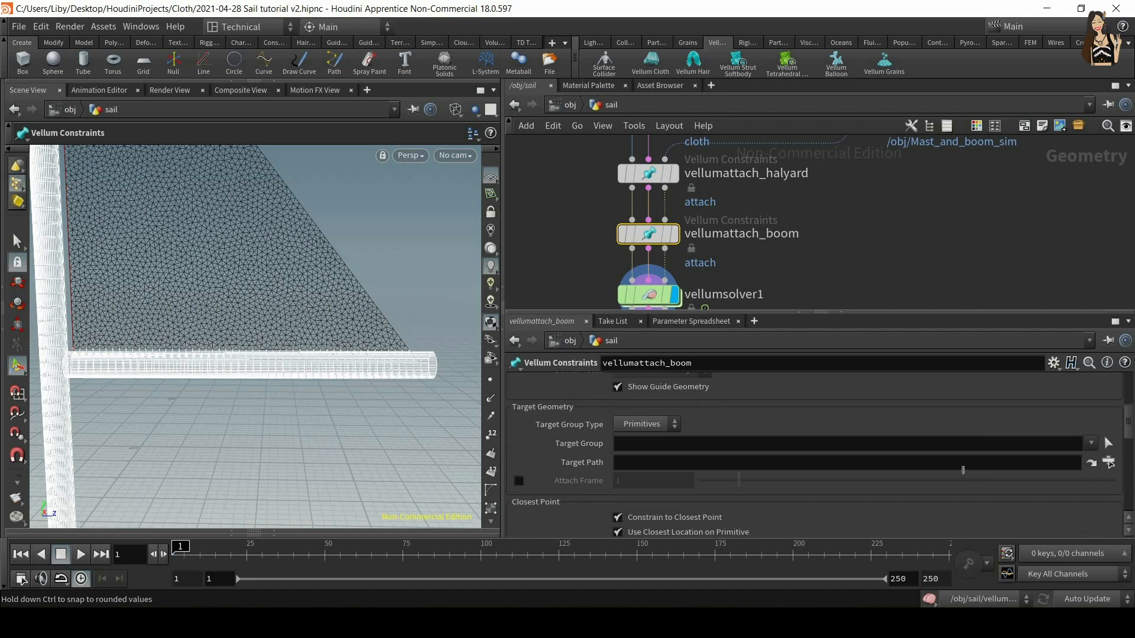
click(642, 425)
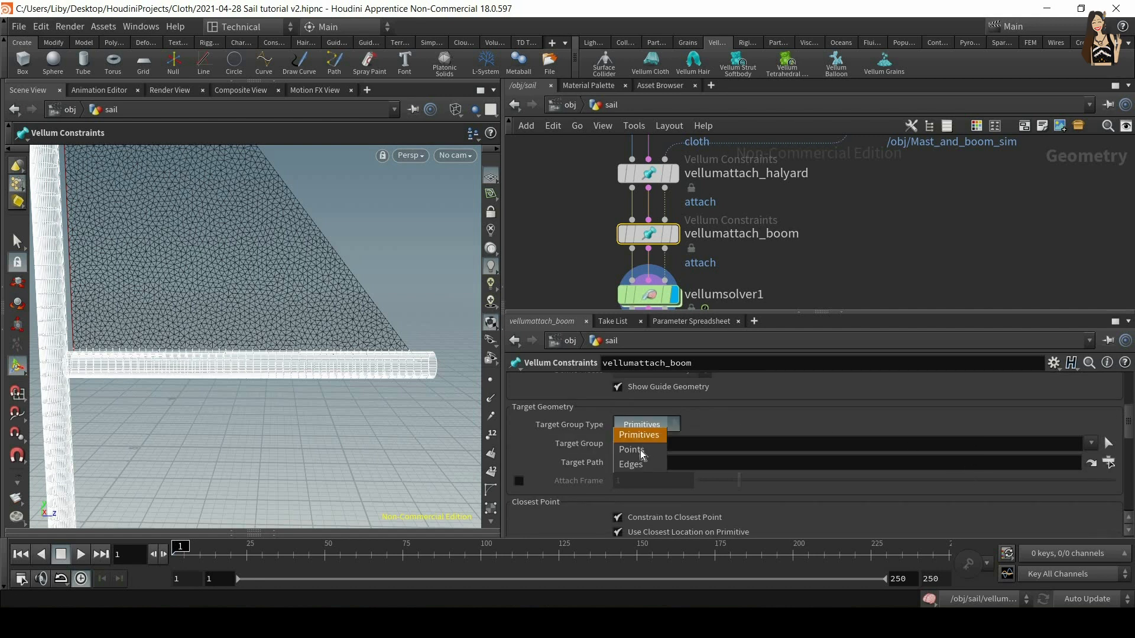
click(636, 444)
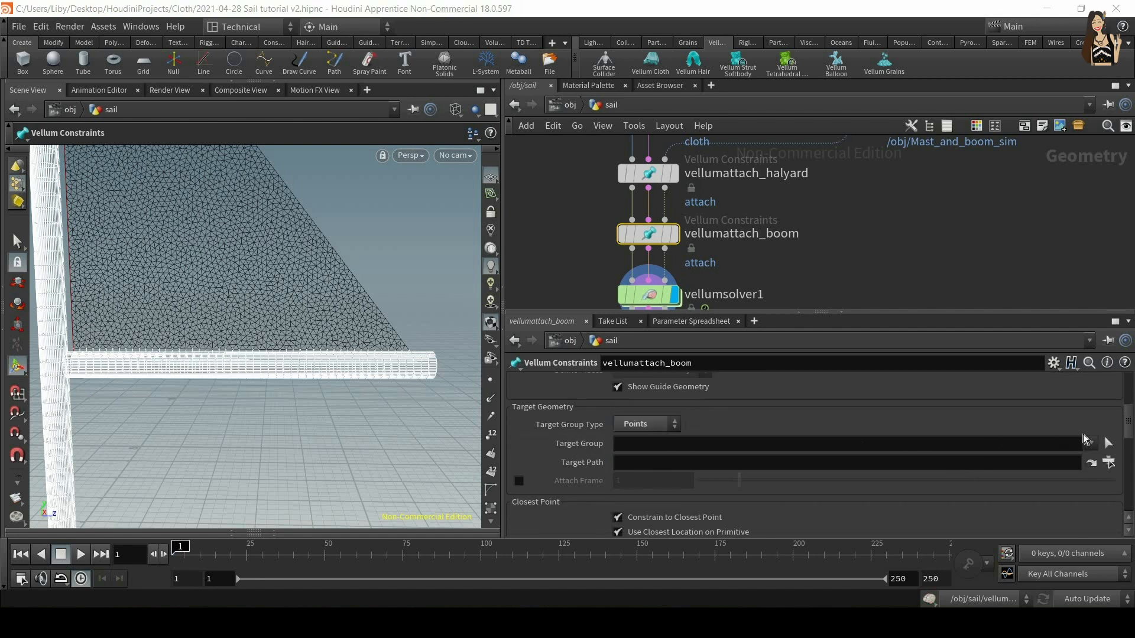
click(1109, 445)
alt+drag(243, 342, 206, 405)
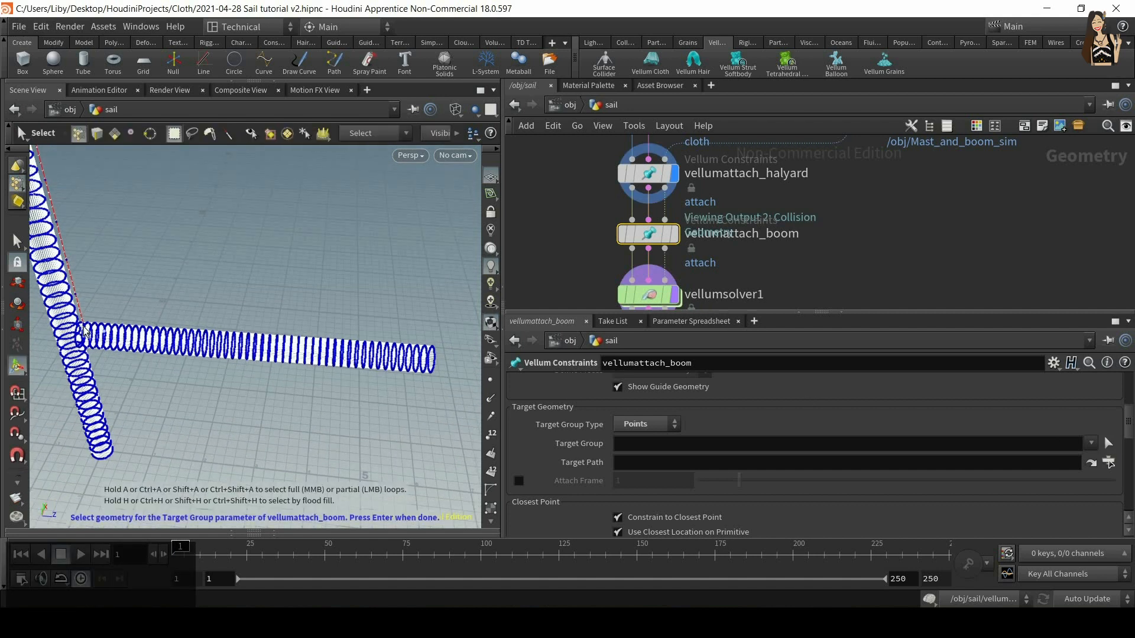
alt+right_drag(112, 145, 94, 294)
alt+drag(93, 294, 117, 304)
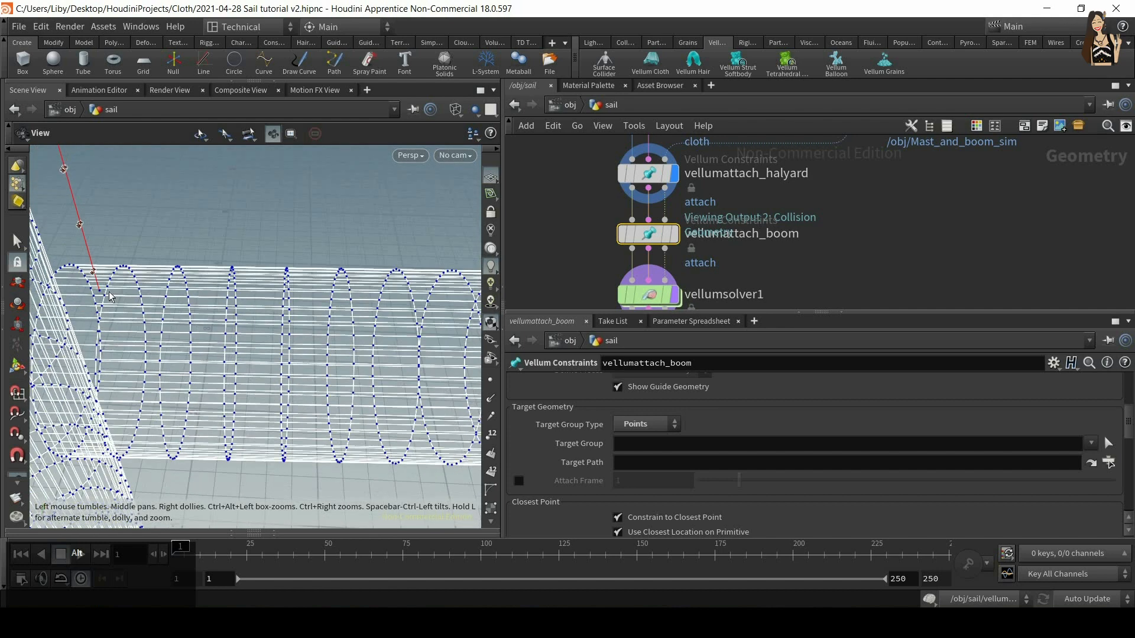
alt+drag(231, 383, 317, 485)
key(shift+a)
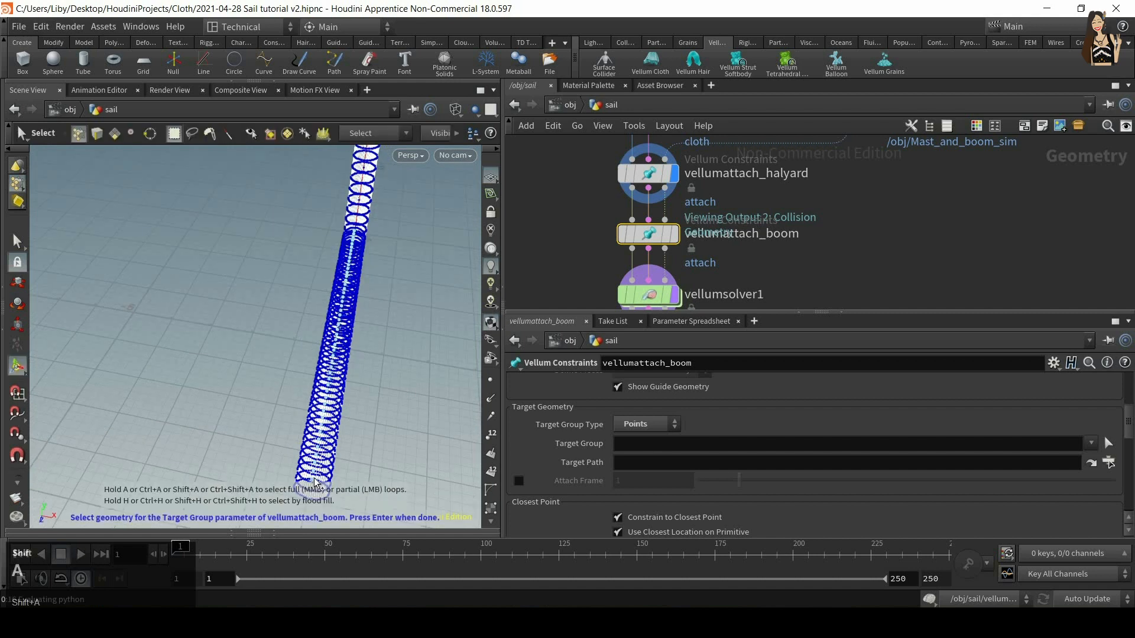
alt+drag(387, 184, 300, 280)
alt+scroll(363, 321, down, 3)
key(Return)
alt+drag(299, 329, 267, 362)
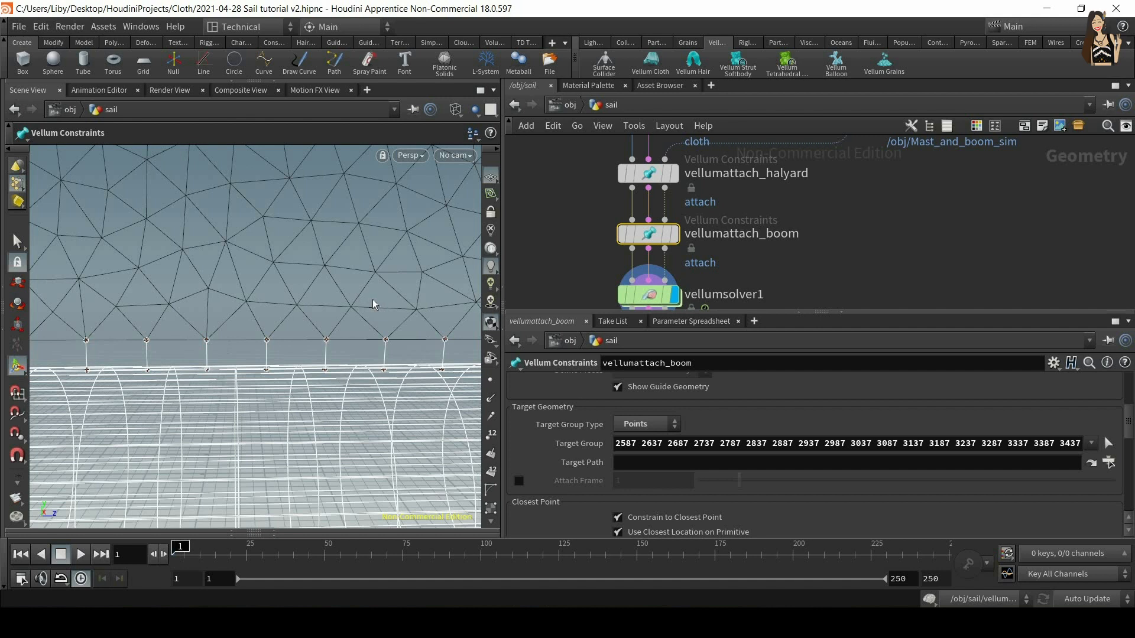
Step: Play the simulation and switch the viewport from wireframe to a shaded display that keeps the wires visible
click(80, 554)
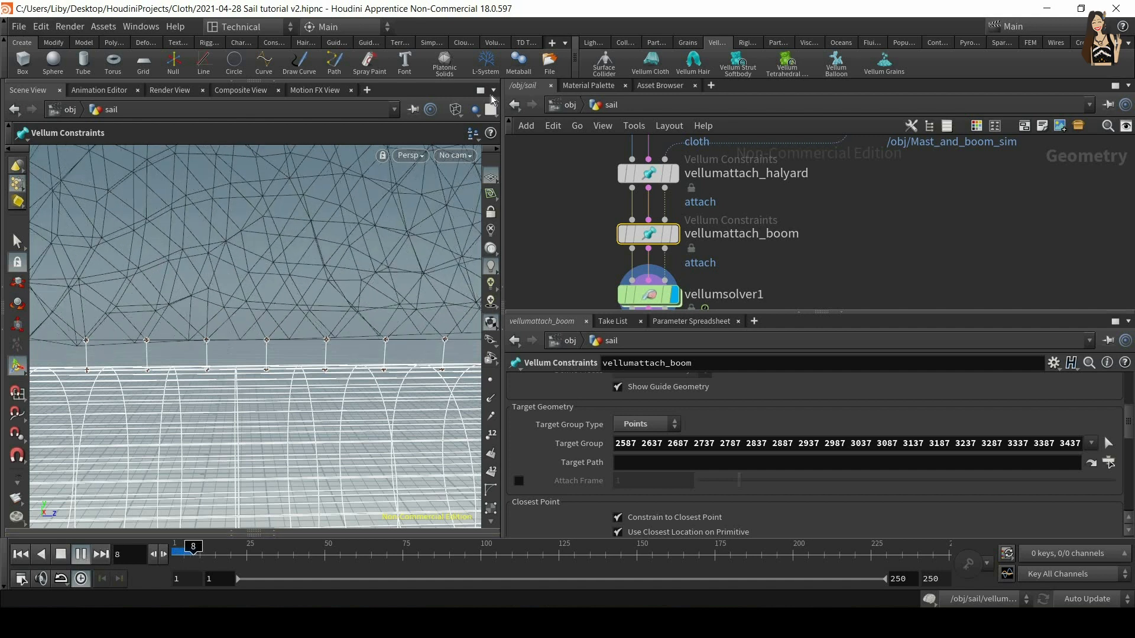
click(455, 110)
click(520, 255)
alt+right_drag(347, 428, 367, 296)
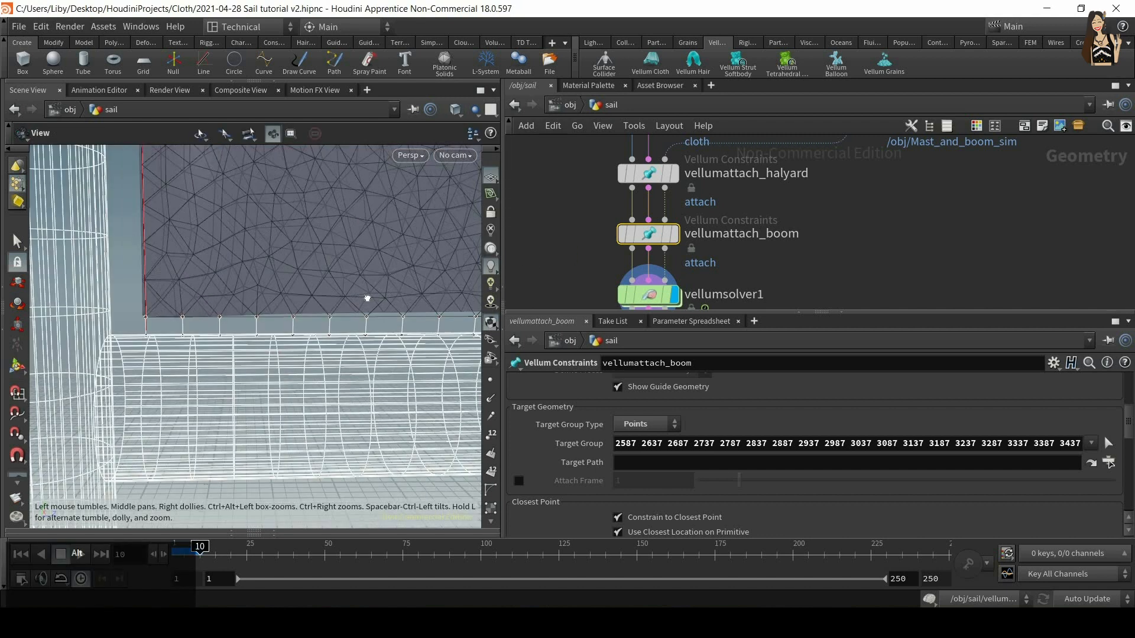
Step: Select vellumsolver1, play the simulation from frame 10, return to frame 1 and examine the gap between sail edge and boom
alt+drag(367, 296, 648, 291)
click(648, 292)
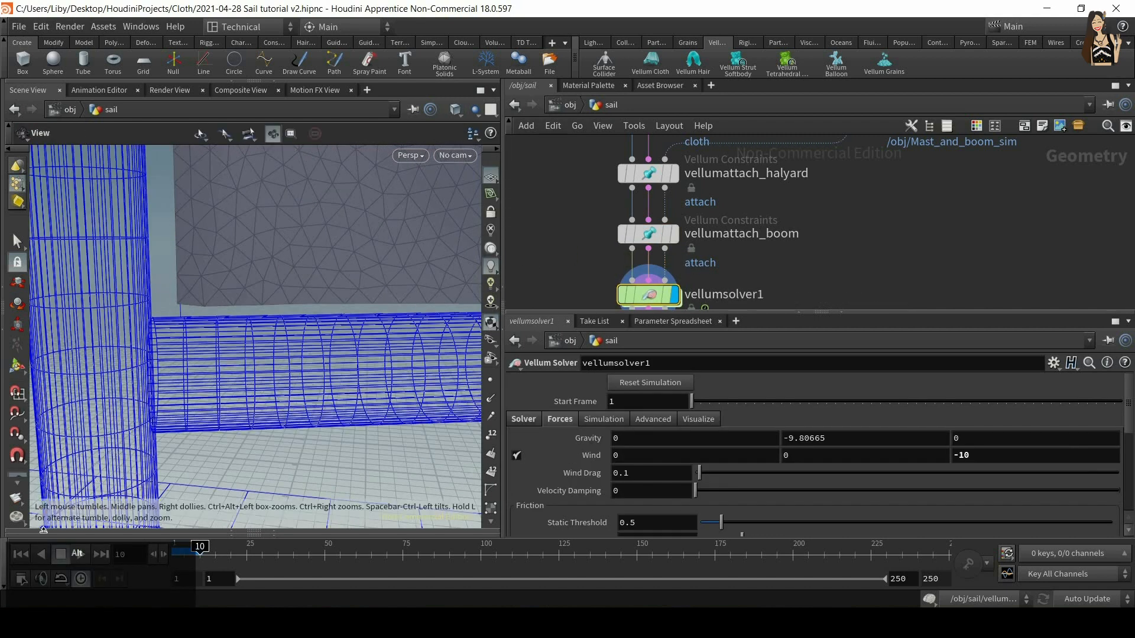
click(81, 555)
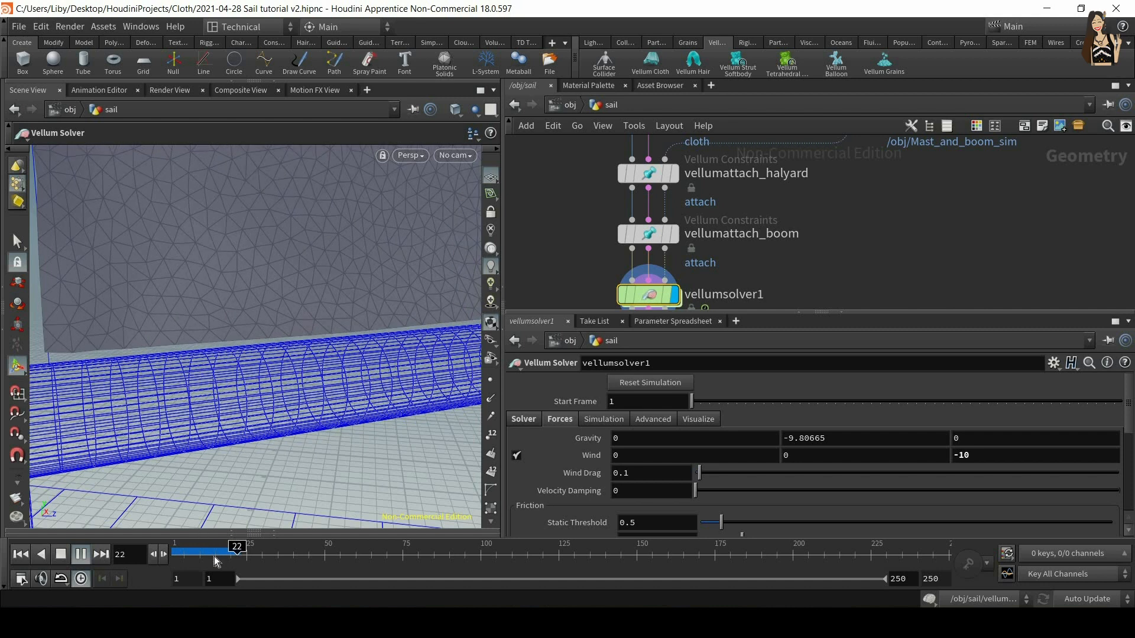
click(21, 555)
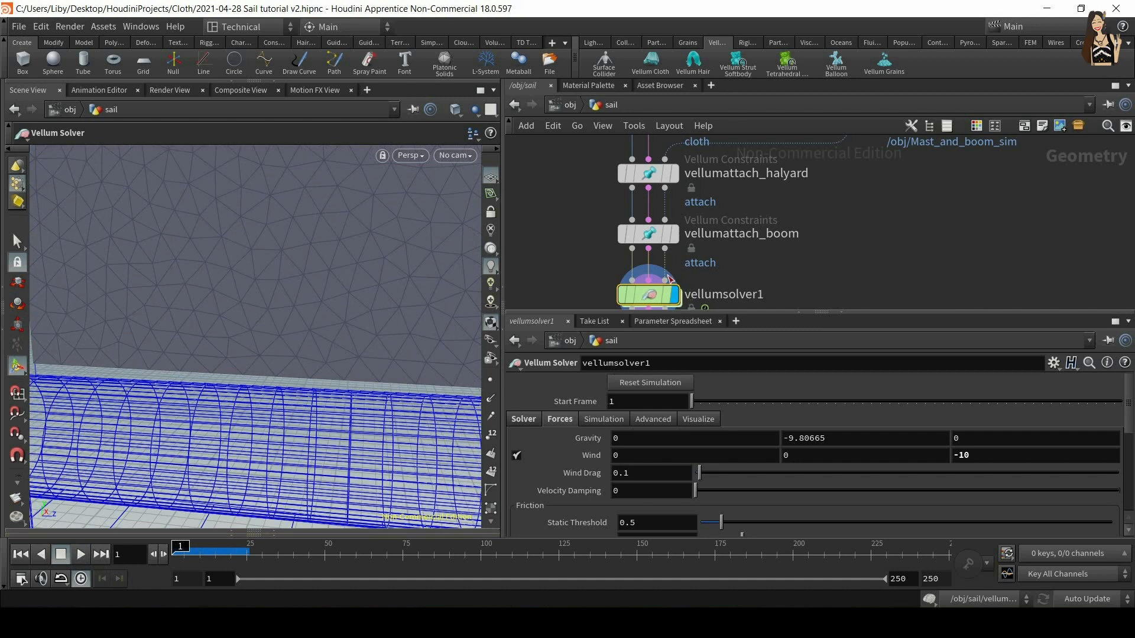
alt+drag(258, 399, 114, 370)
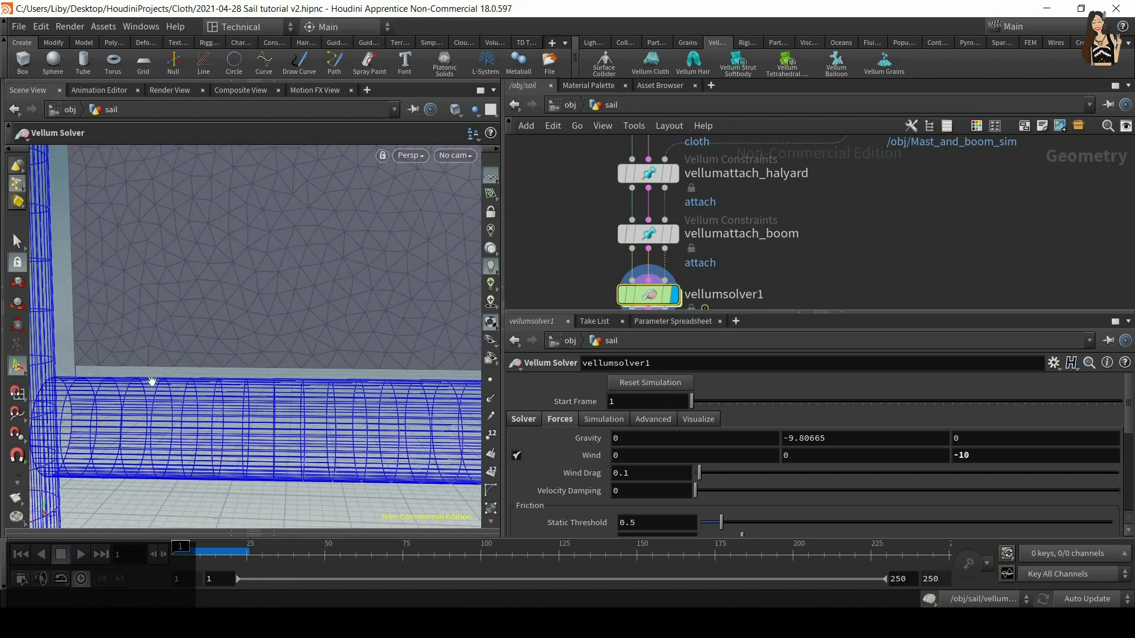
scroll(156, 354, up, 5)
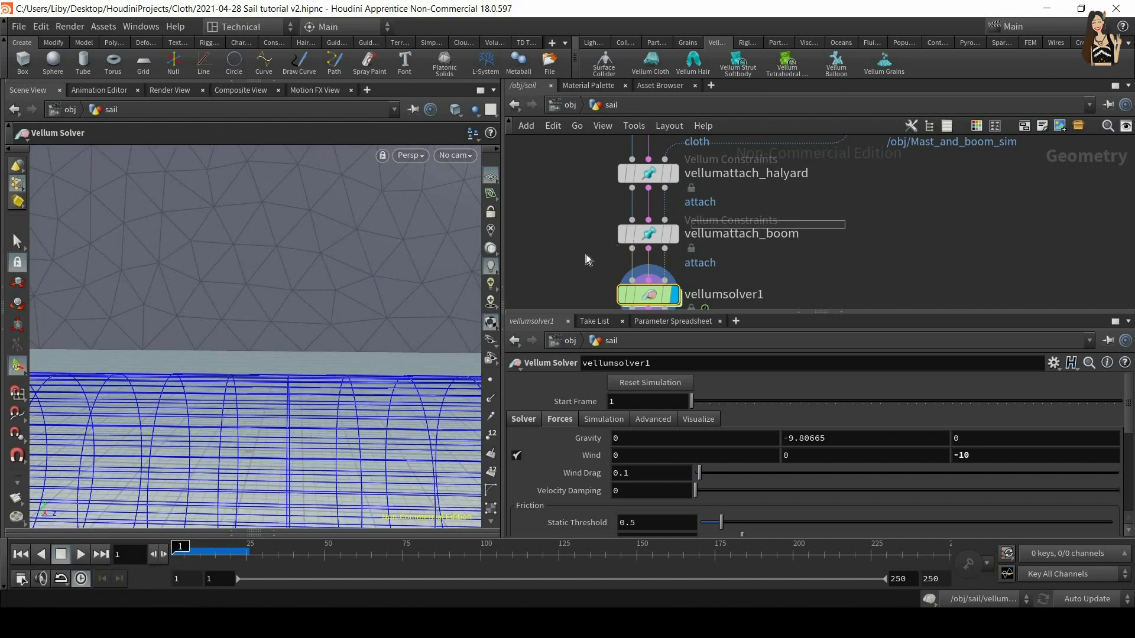
Step: Set the Stretch Rest Length Scale of vellumattach_boom to 0.3
click(707, 235)
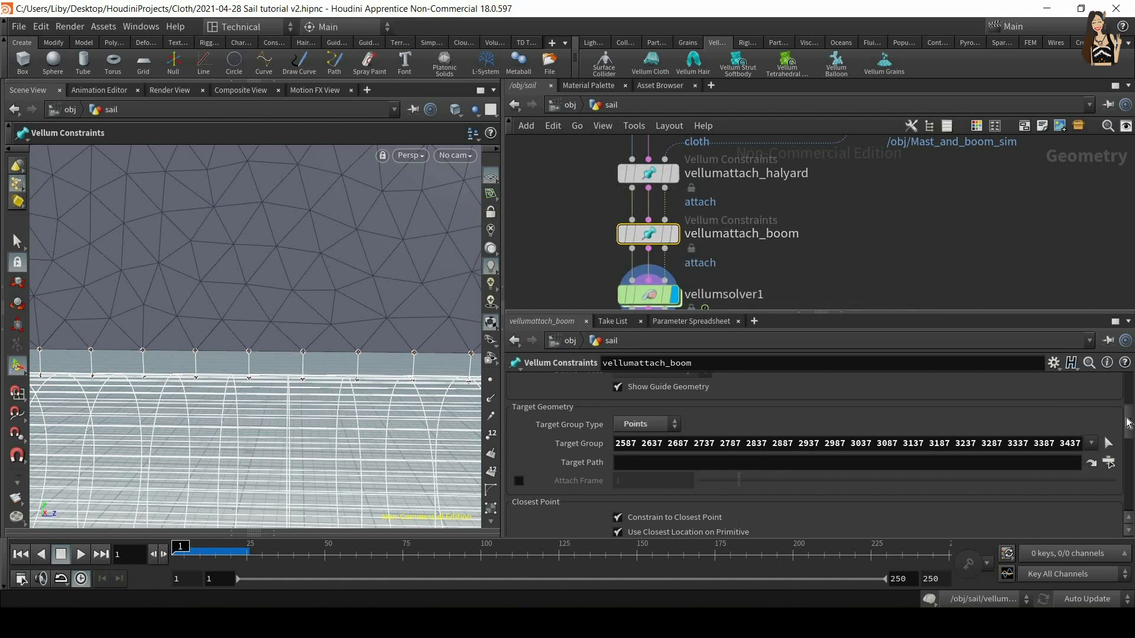
drag(1128, 444, 1127, 464)
drag(615, 448, 700, 490)
text(0.)
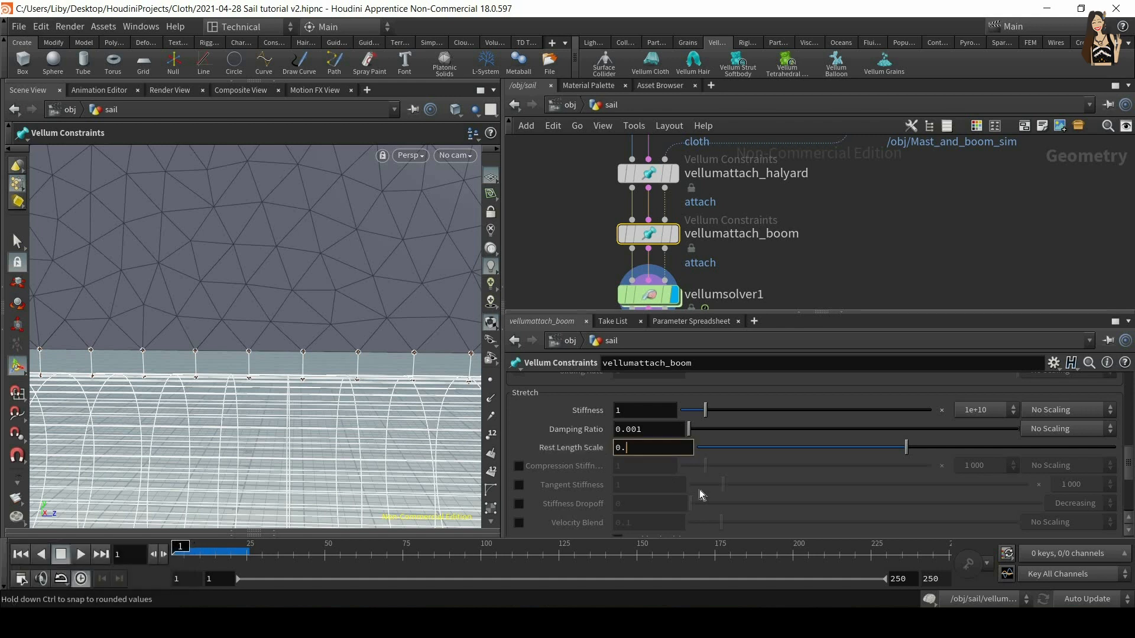
text(3)
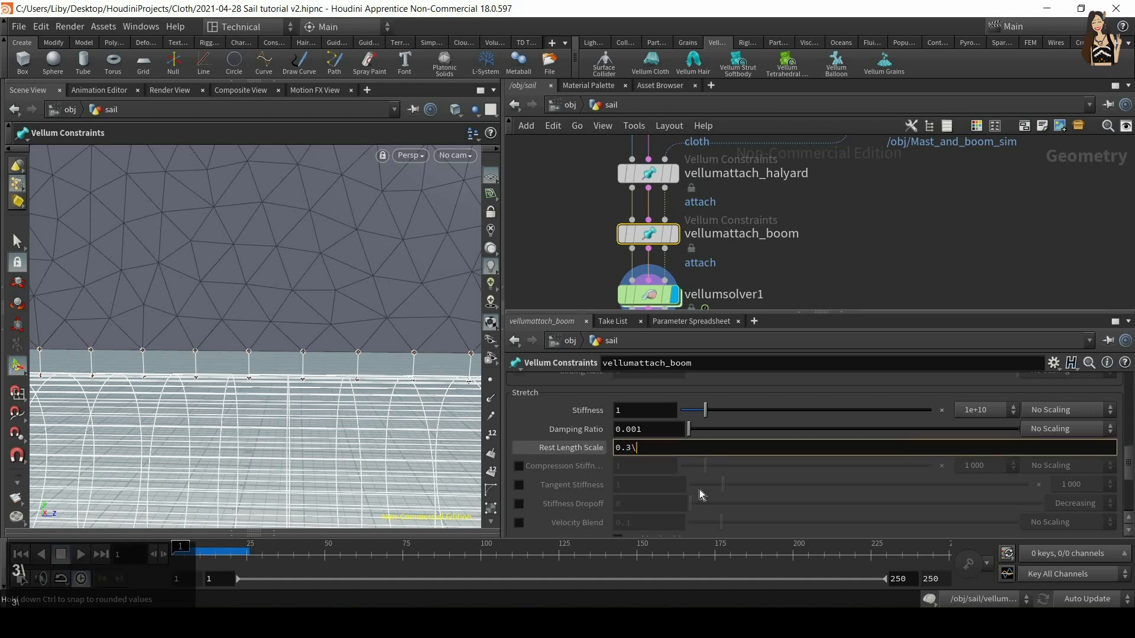
key(Return)
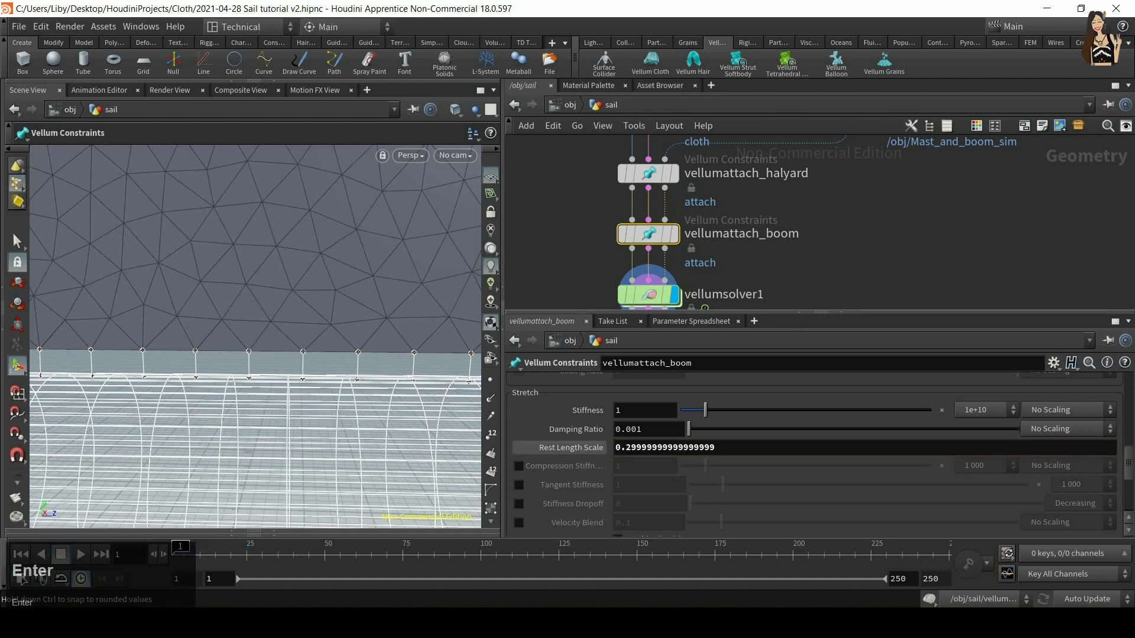
Step: Play the simulation with vellumsolver1 selected, return to frame 1 and examine how the sail's lower edge meets the boom
click(81, 554)
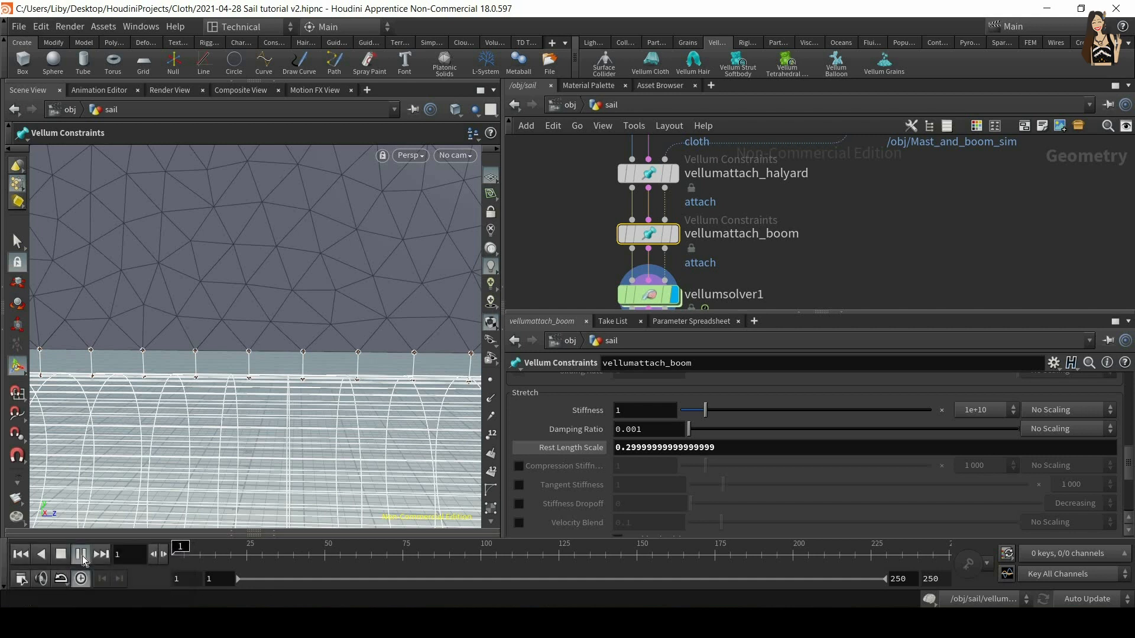
click(175, 552)
click(649, 296)
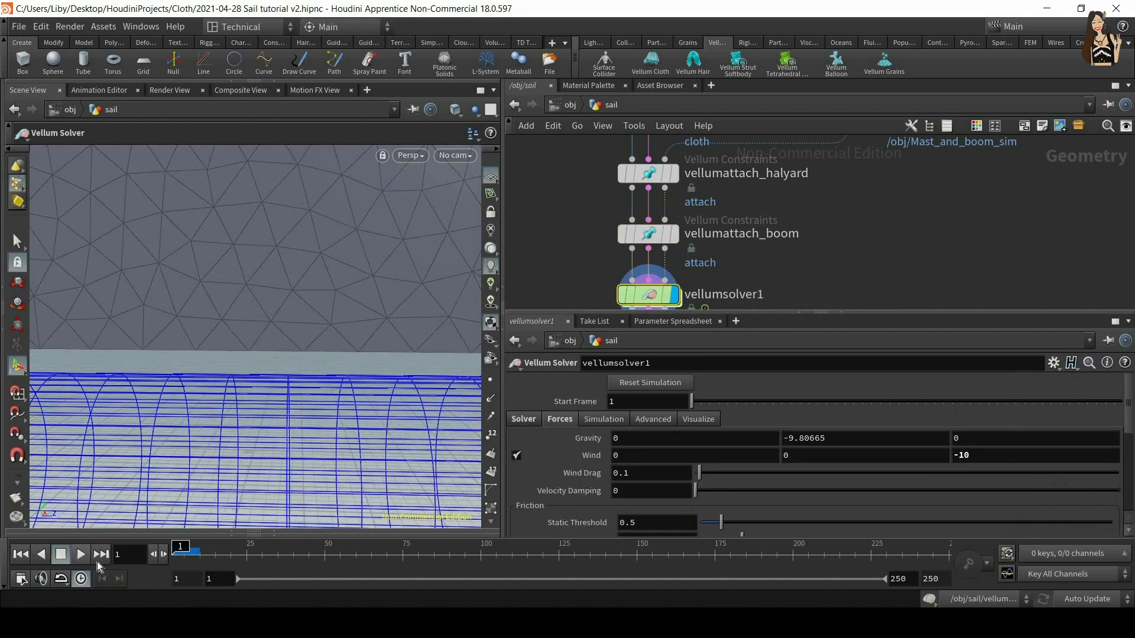
click(180, 551)
drag(180, 551, 167, 551)
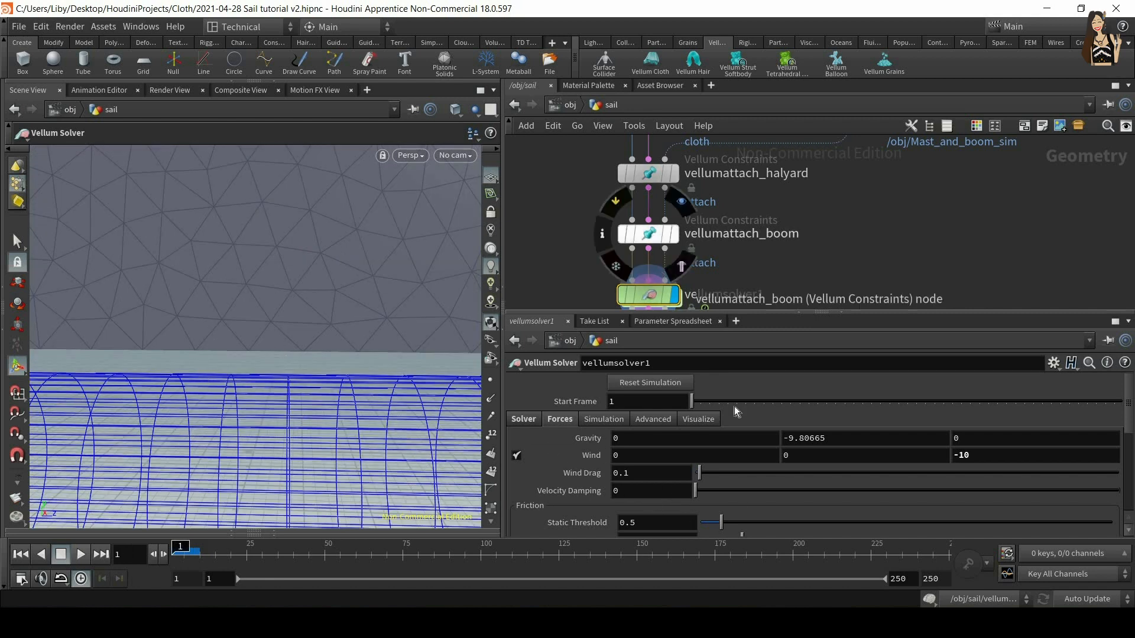
Step: Try a Stretch Rest Length Scale of 0 on vellumattach_boom, play the vellumsolver1 simulation and return to the first frame
click(654, 235)
scroll(720, 442, down, 5)
scroll(720, 442, up, 4)
click(553, 425)
text(0)
key(Return)
click(646, 304)
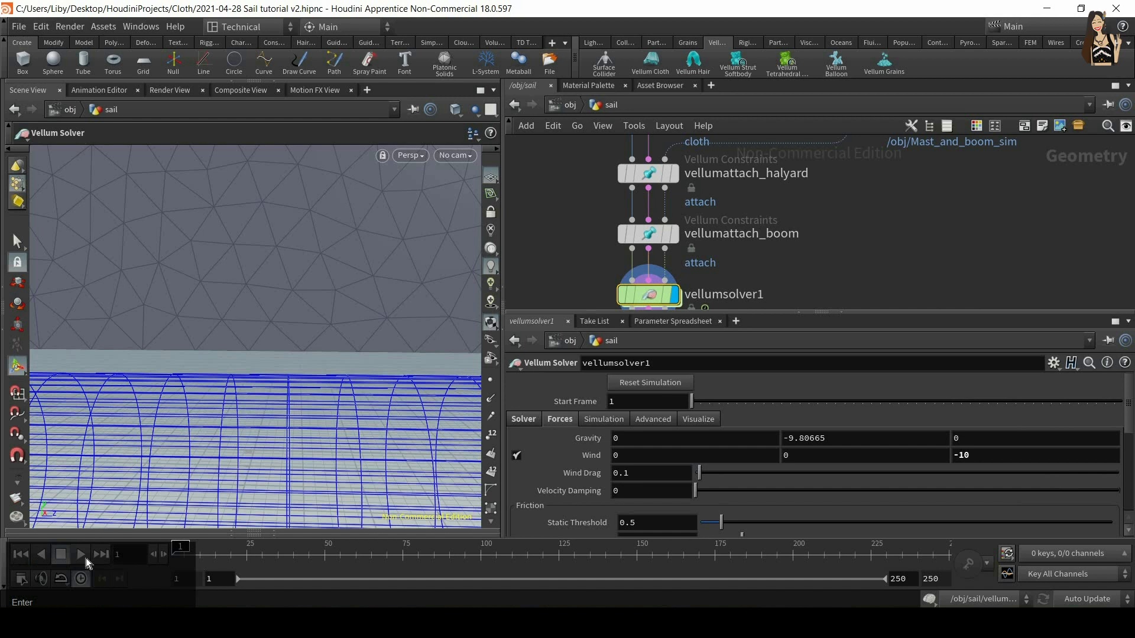
click(84, 556)
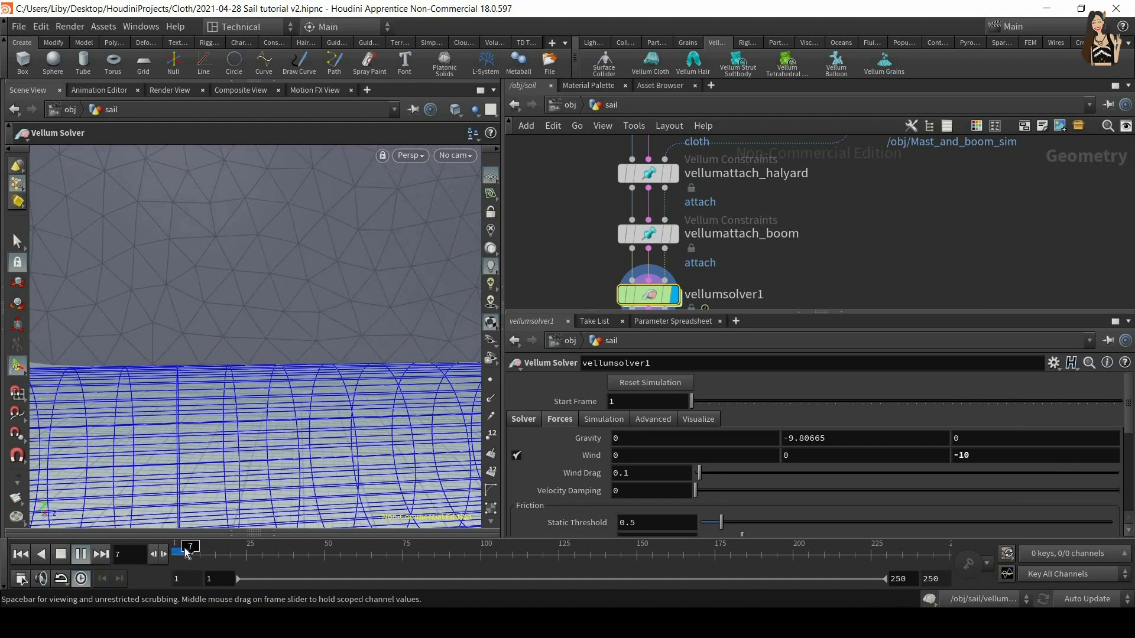
click(21, 554)
Step: Set the Stretch Rest Length Scale of vellumattach_boom back to 0.3
click(655, 234)
click(638, 428)
text(0.3)
key(Return)
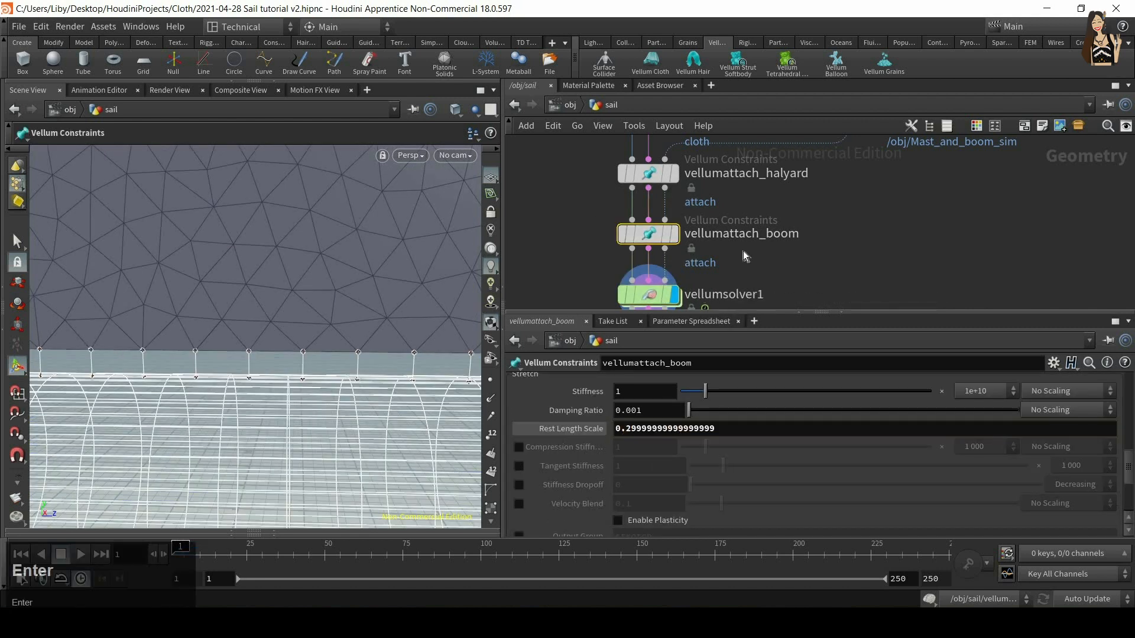
Step: Redirect the wind of vellumsolver1 by setting its Z component to 0 and its X component to -10
click(629, 298)
alt+right_drag(384, 263, 227, 440)
alt+drag(270, 352, 177, 387)
middle_drag(795, 251, 807, 224)
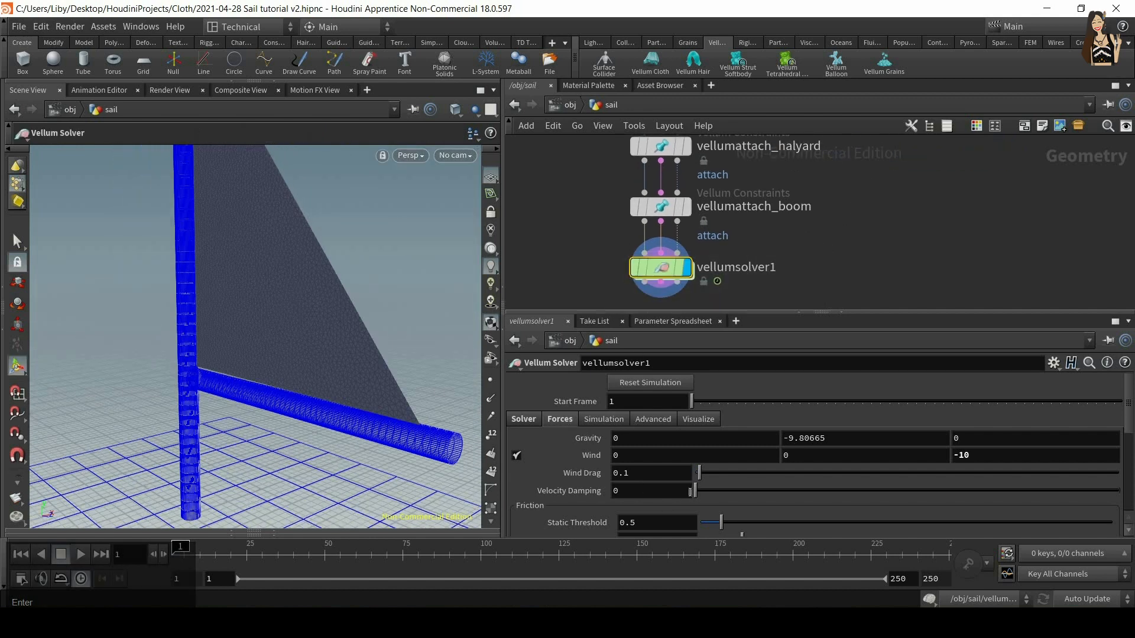
click(952, 456)
text(0)
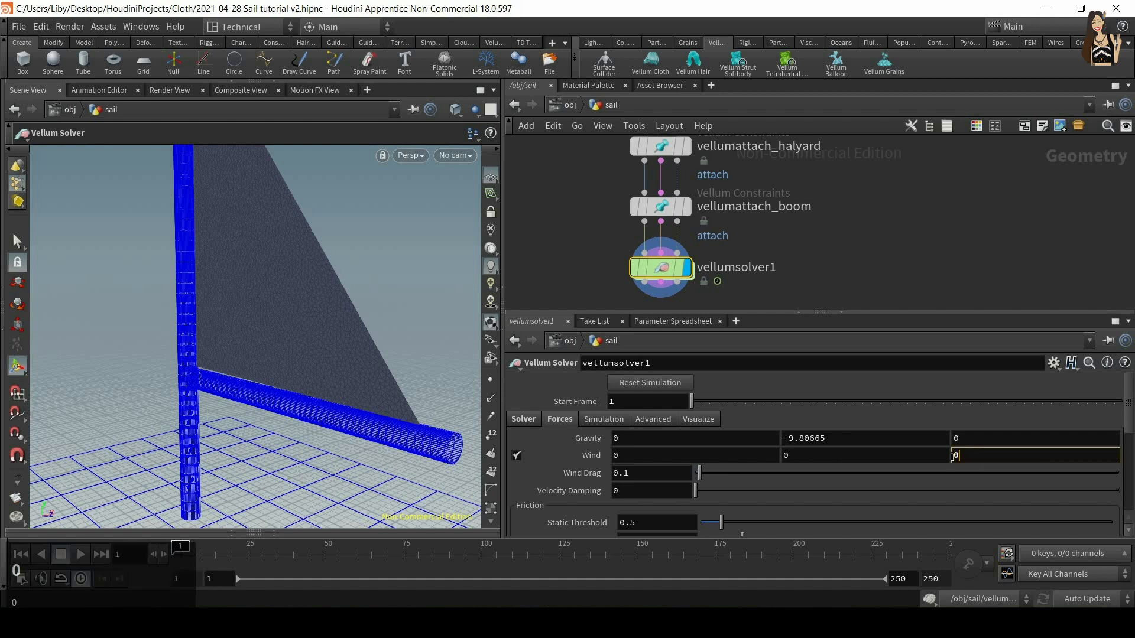
key(Return)
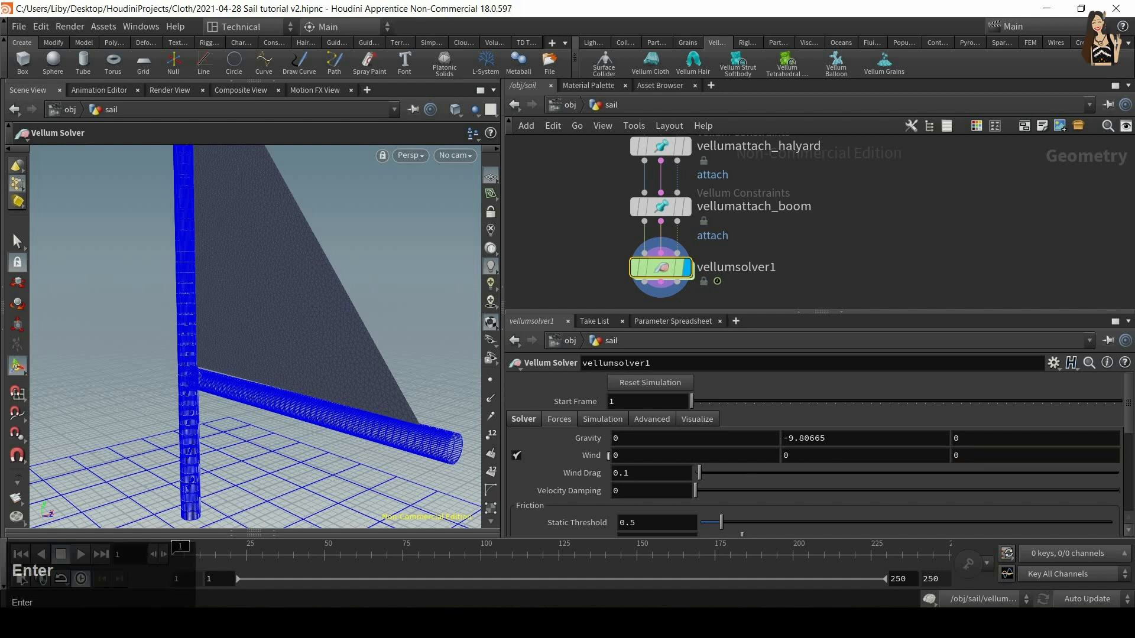
drag(622, 455, 490, 461)
text(-10)
key(Return)
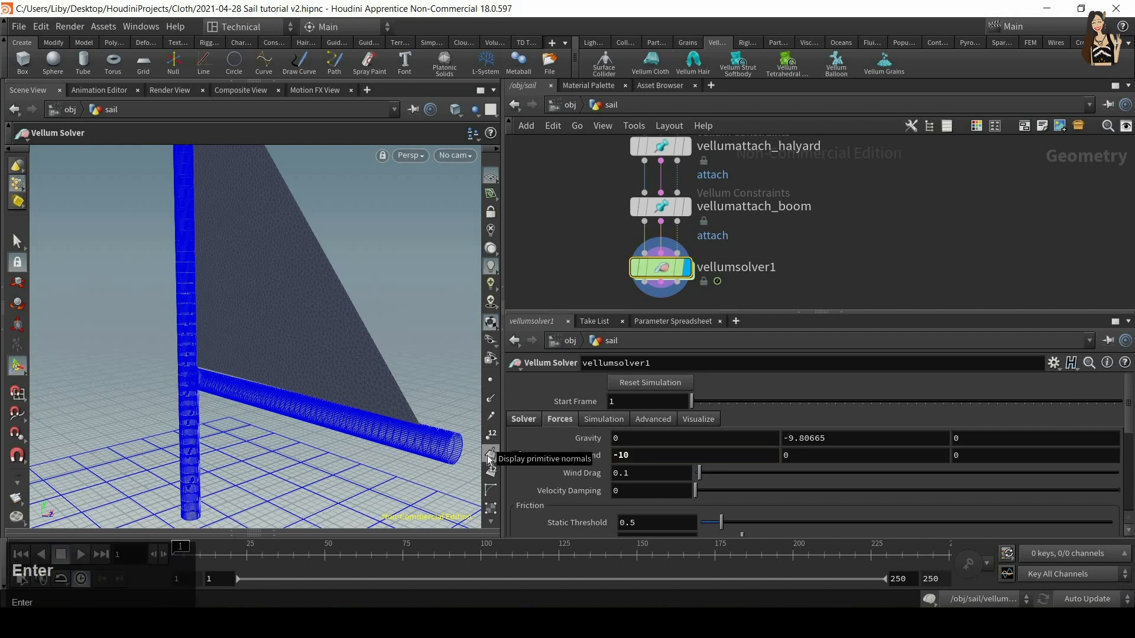
Step: Play the simulation with the whole boat rig in view and scrub through the cached frames to examine the sail's motion
key(h)
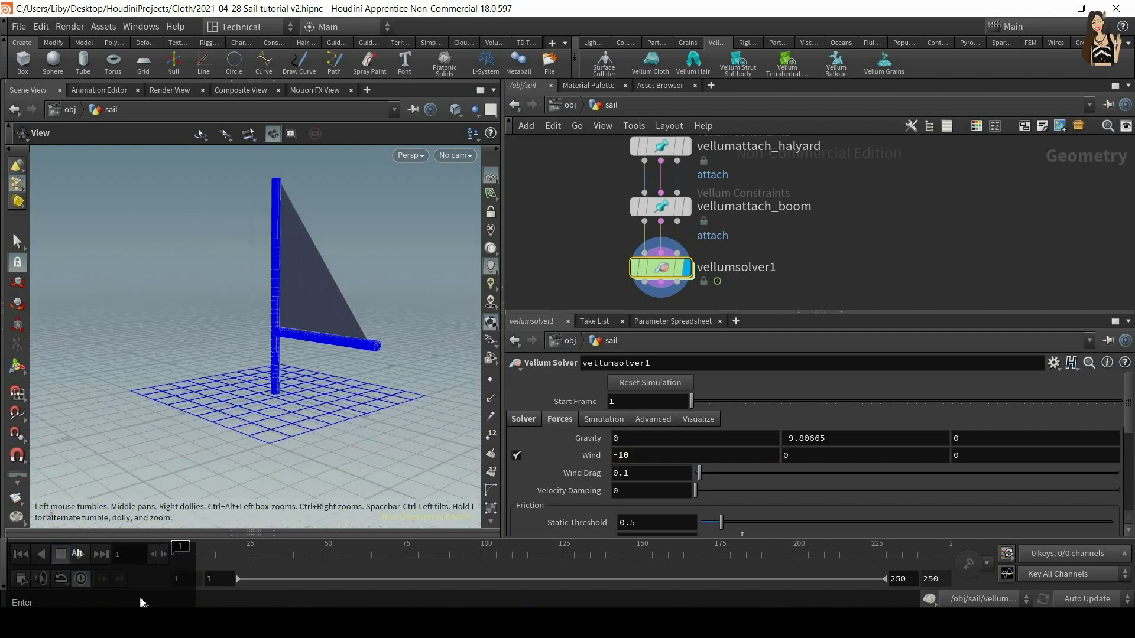
click(78, 555)
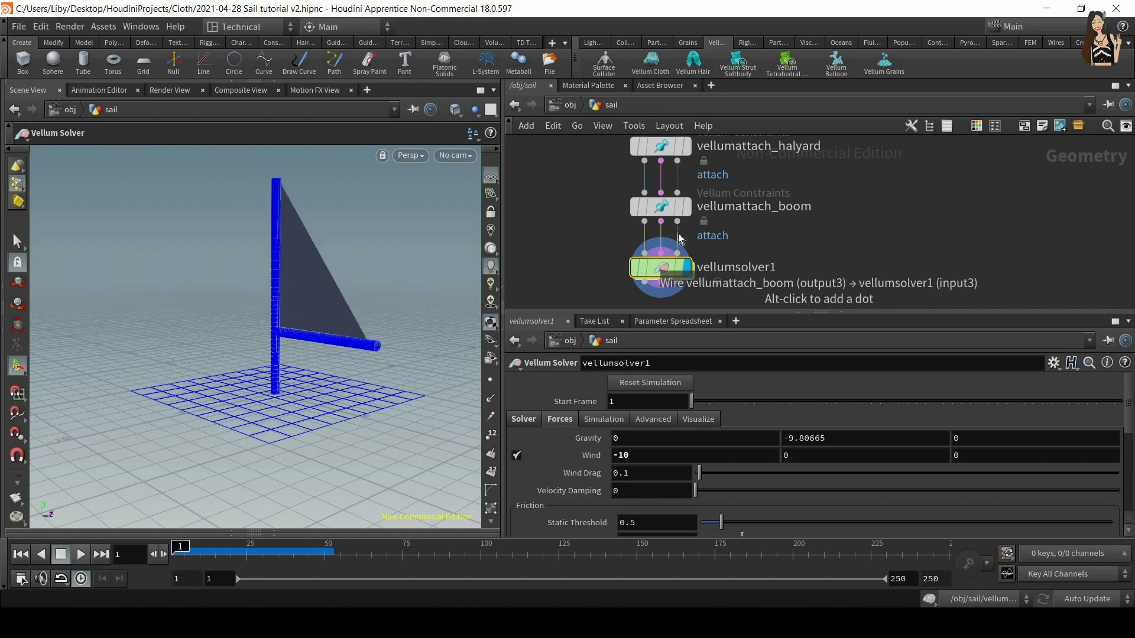
alt+drag(438, 265, 201, 556)
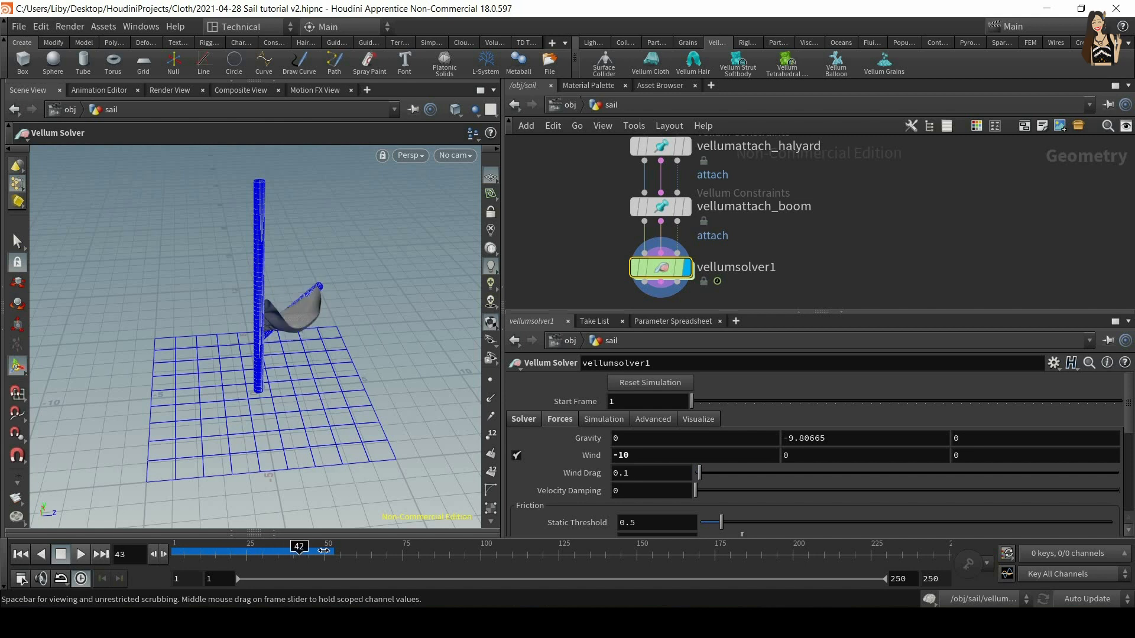
drag(275, 548, 81, 553)
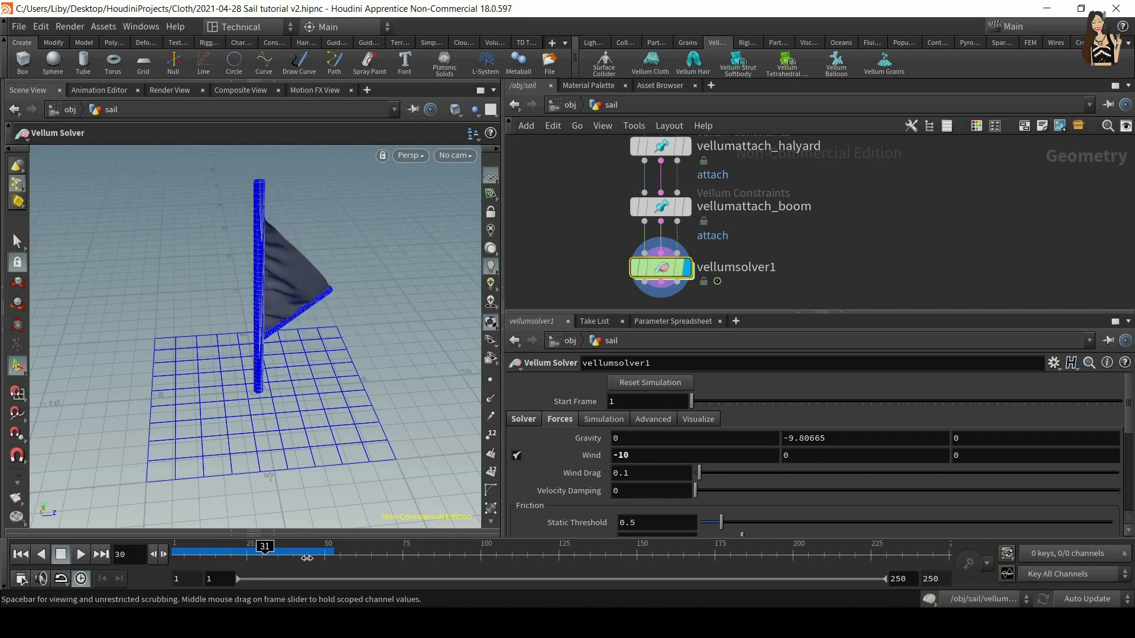
drag(147, 550, 101, 554)
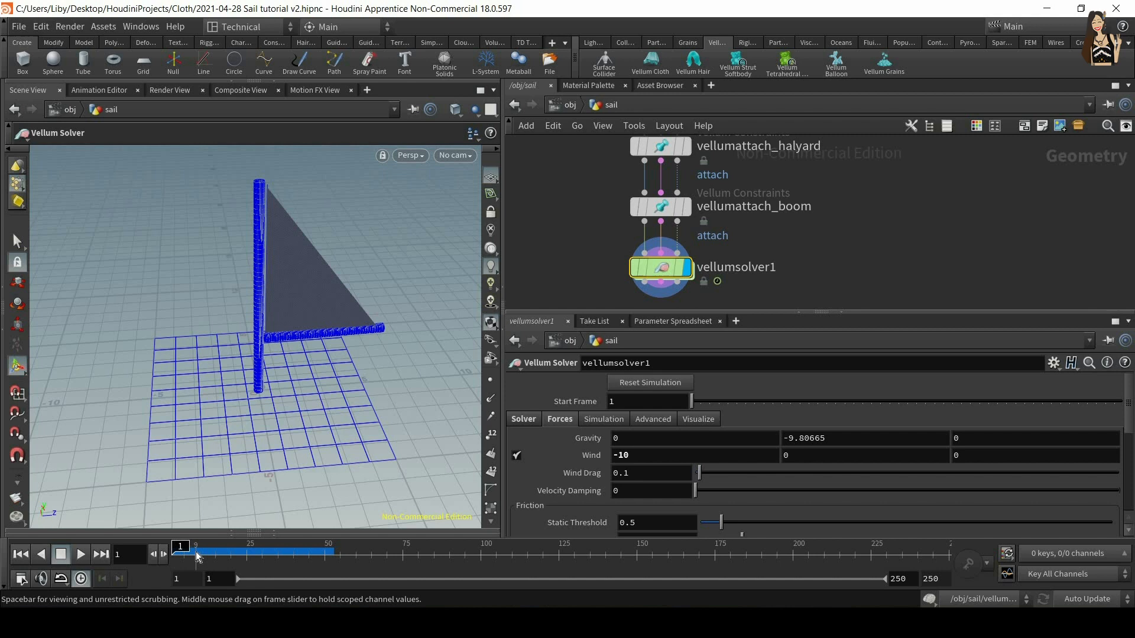
Step: Add a Vellum I/O node below vellumsolver1, wire the solver's geometry, constraint and collision outputs into it, and display it
middle_drag(643, 305, 690, 201)
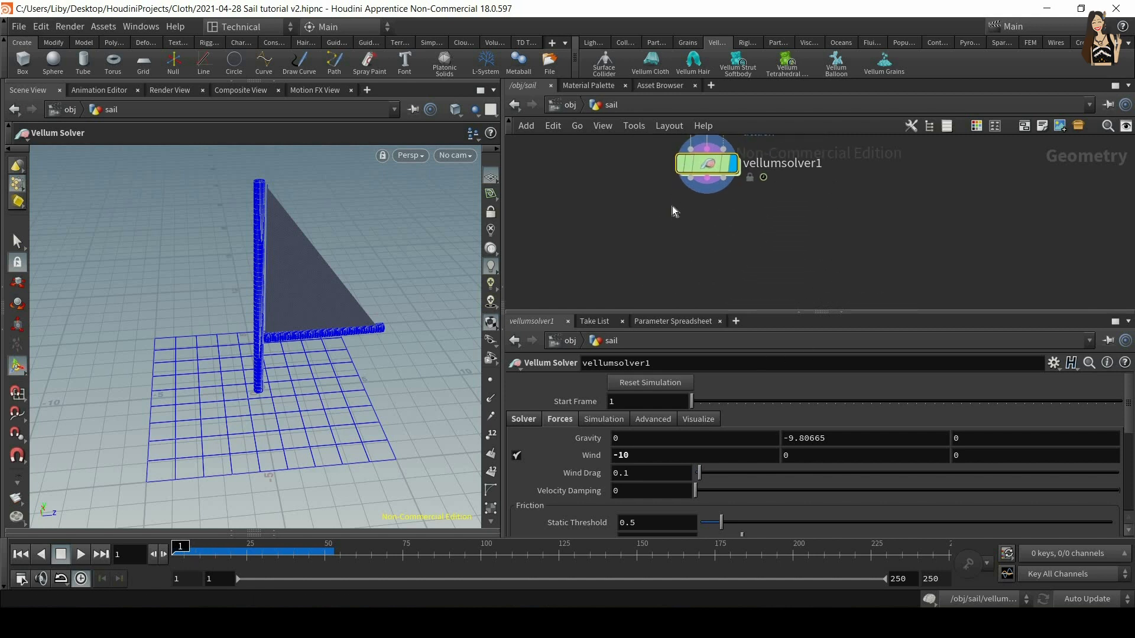
key(Tab)
text(vel)
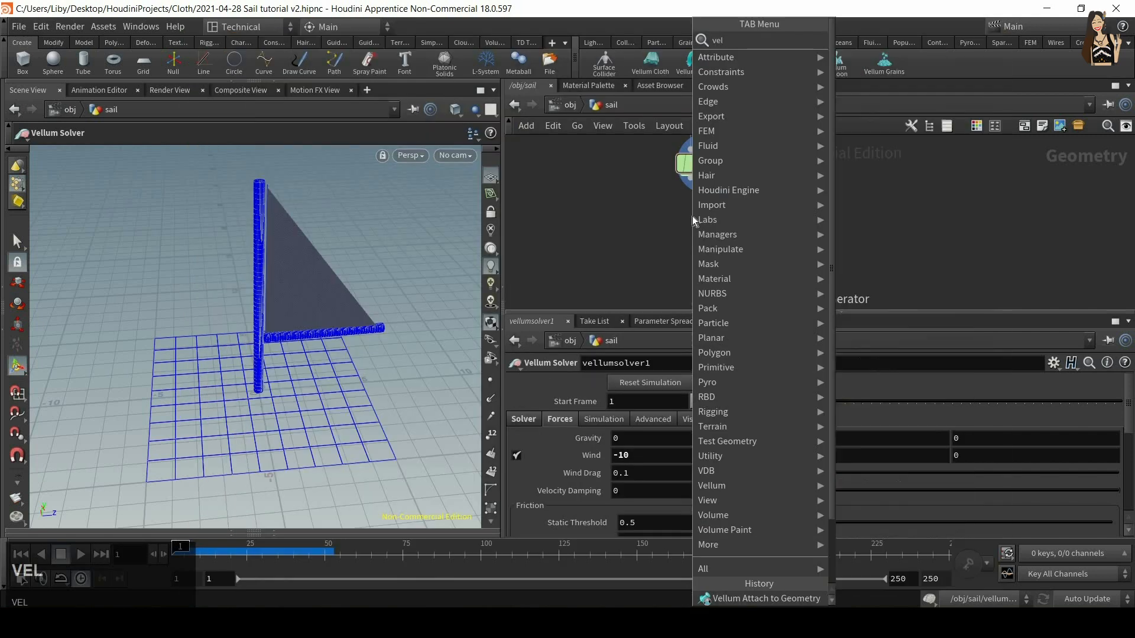
text(luio)
key(Return)
click(712, 214)
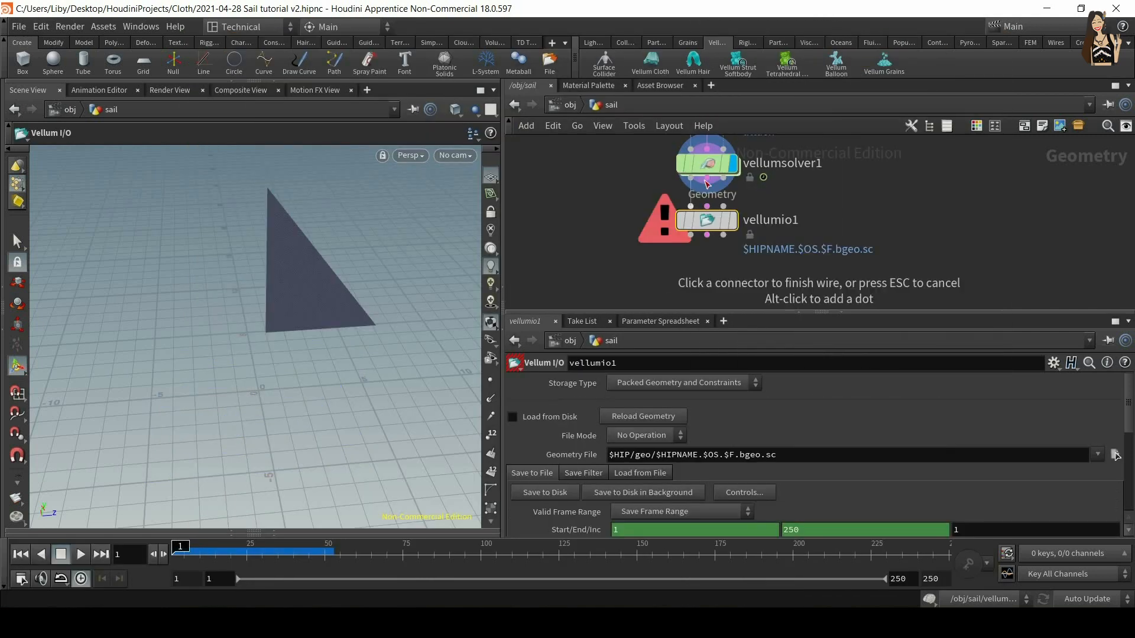
click(707, 178)
click(707, 206)
click(723, 178)
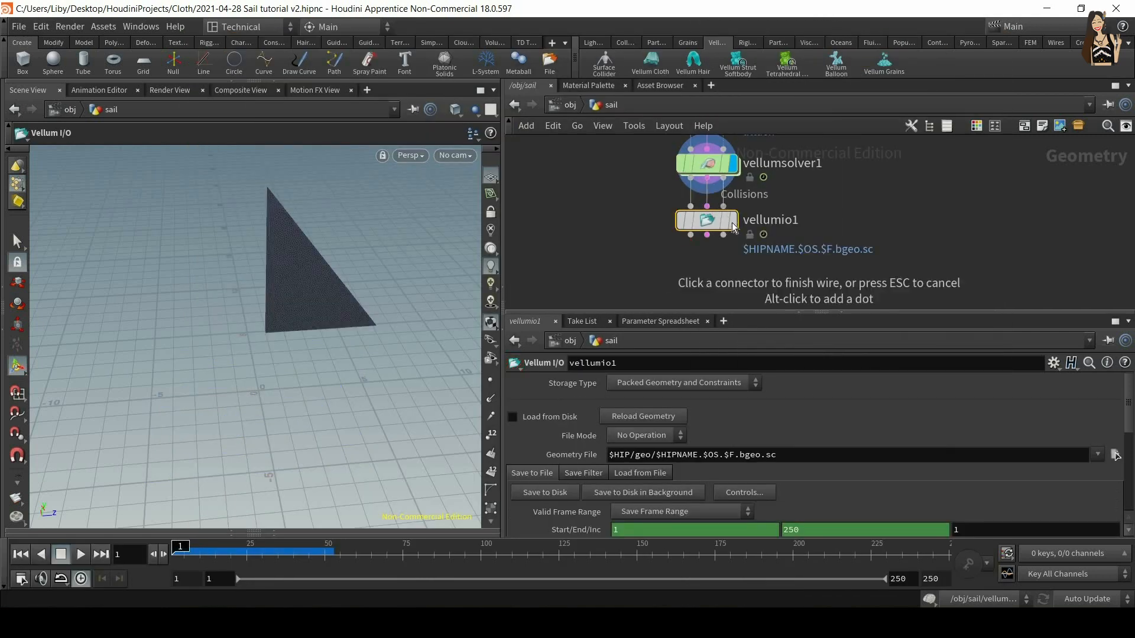
click(722, 206)
drag(827, 292, 831, 229)
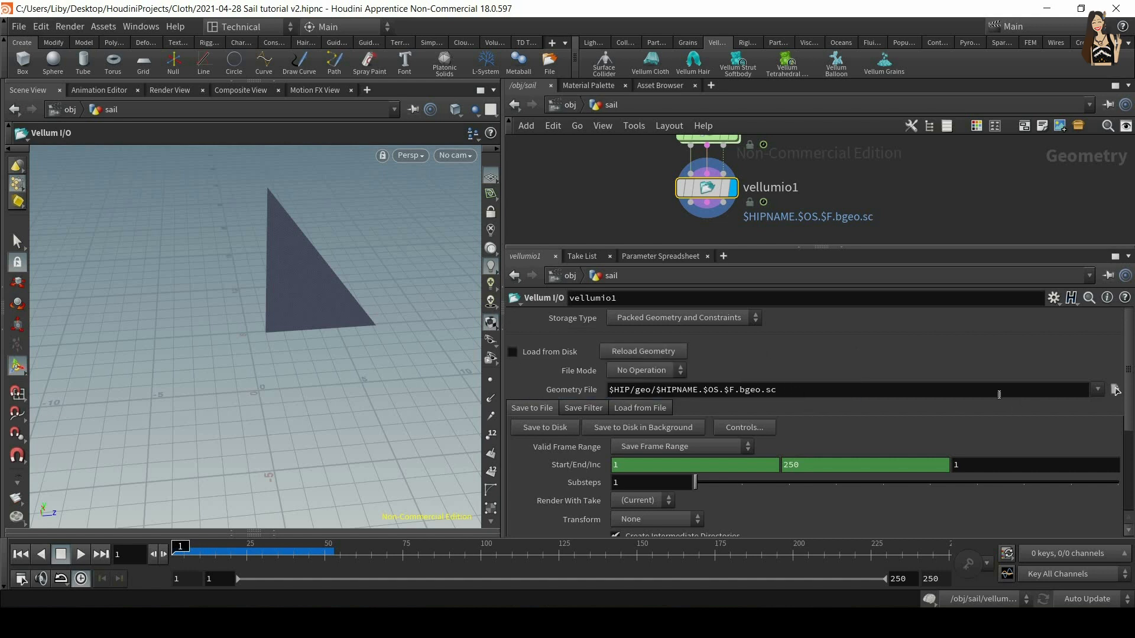
Step: Set the end frame of the animation range to 100
click(875, 576)
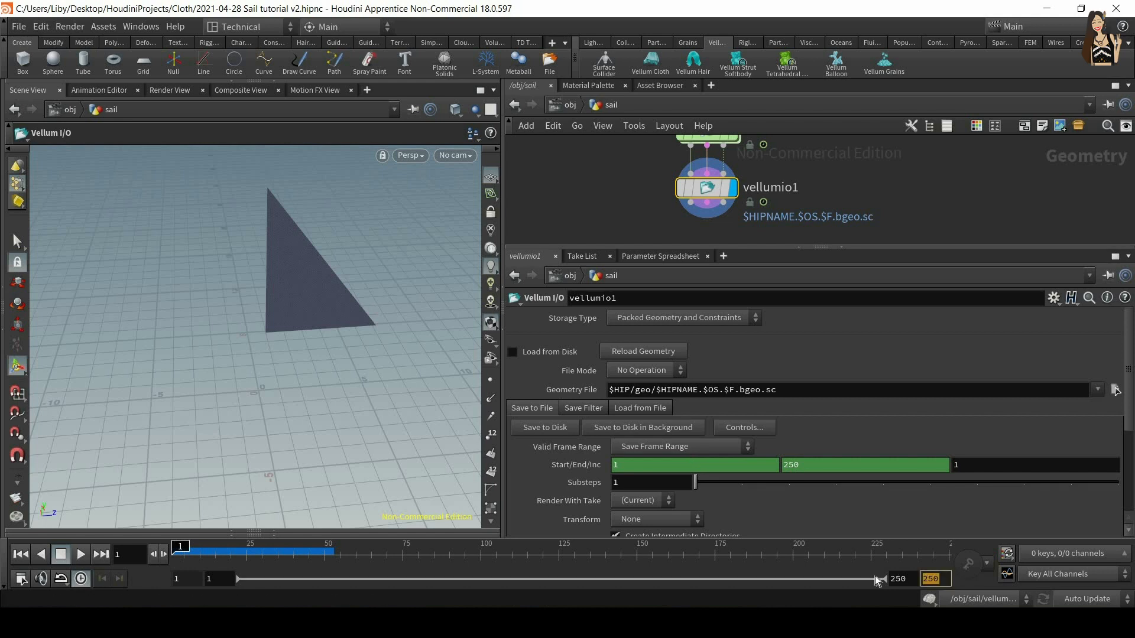
text(100)
key(Return)
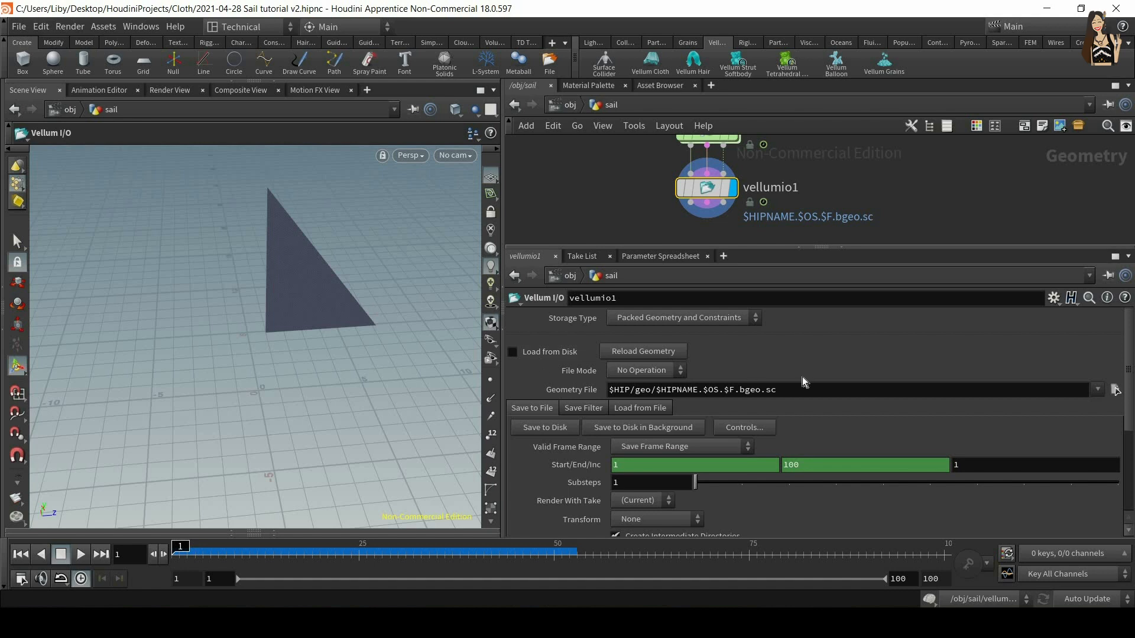
Step: Set the Geometry File of vellumio1 to sail.$F3.bgeo.sc in the $HIP/geo folder, reusing the default frame and extension suffix
drag(770, 395, 723, 409)
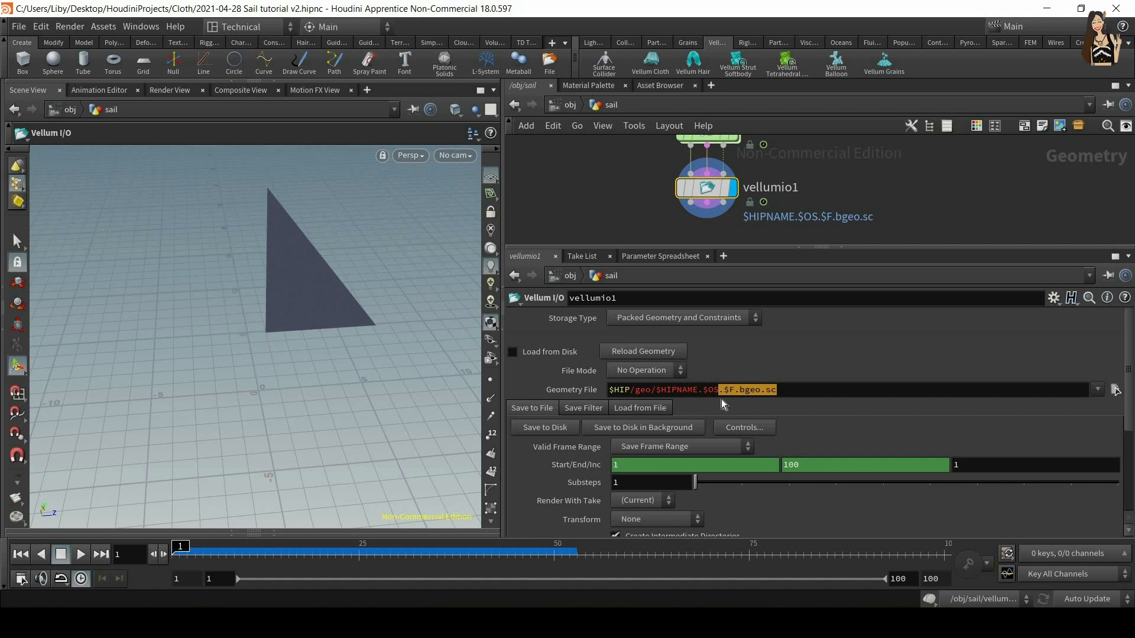
drag(720, 393, 655, 397)
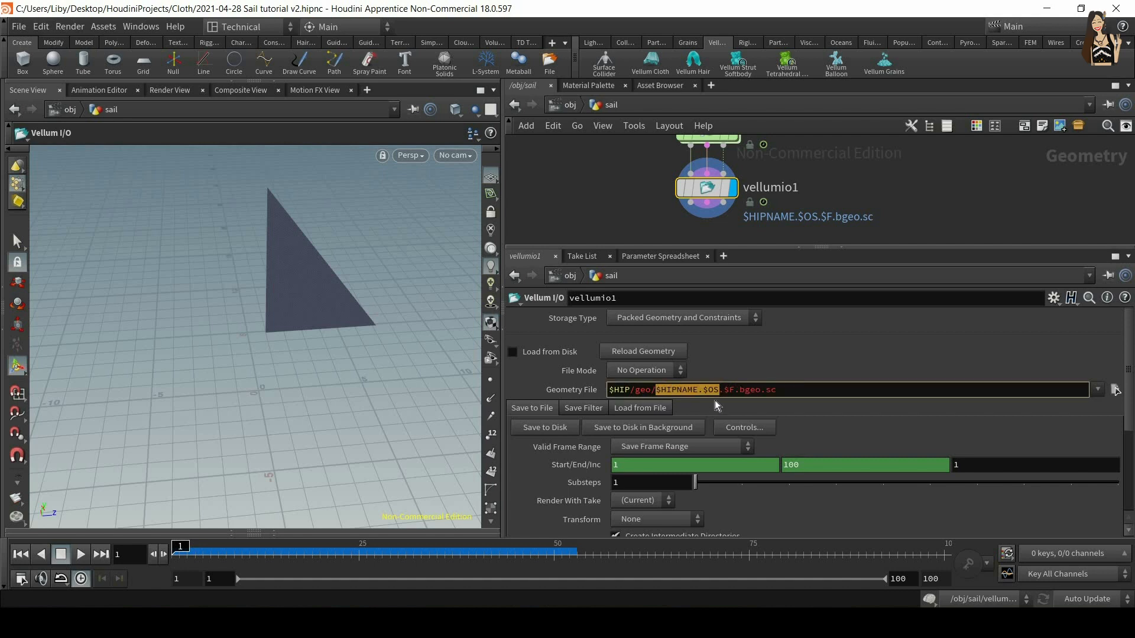
drag(724, 390, 734, 392)
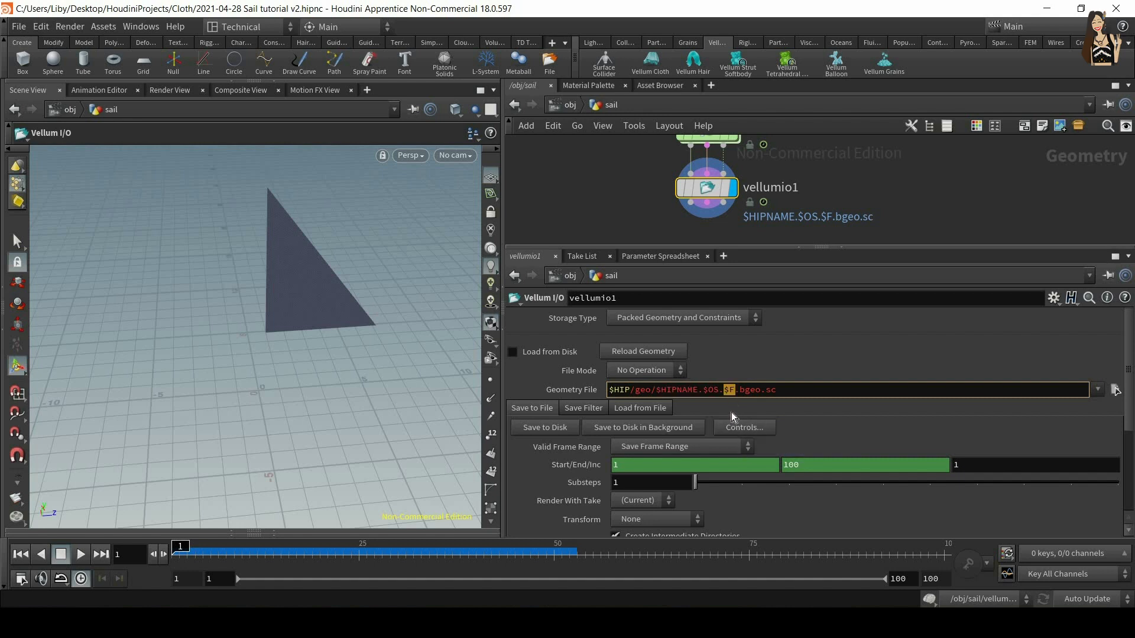
drag(739, 391, 717, 403)
key(ctrl+c)
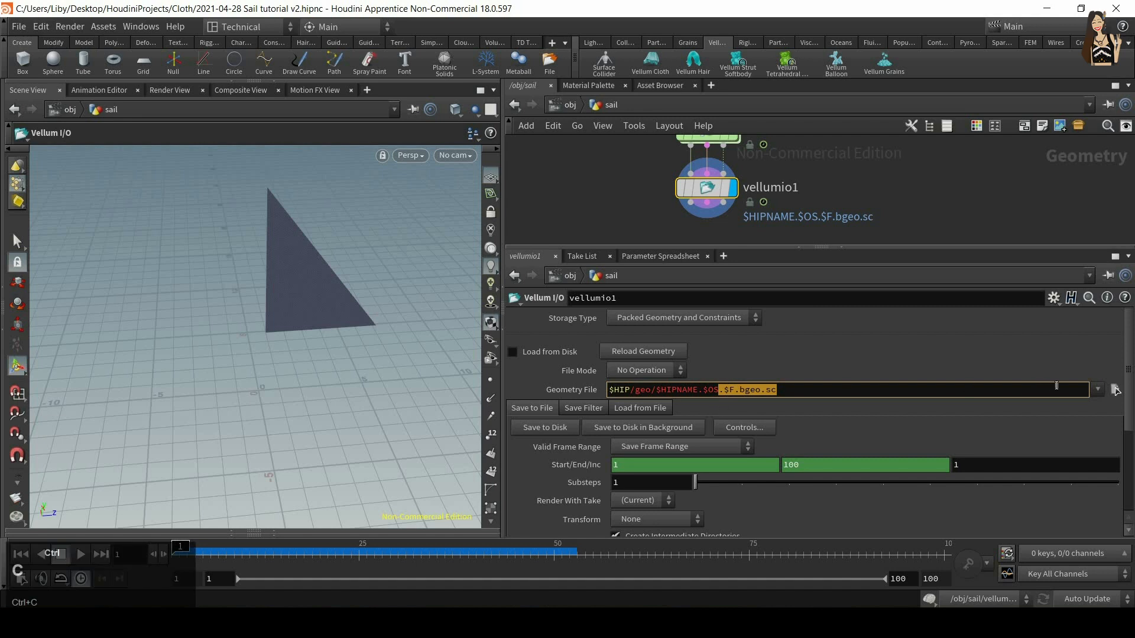
click(1114, 391)
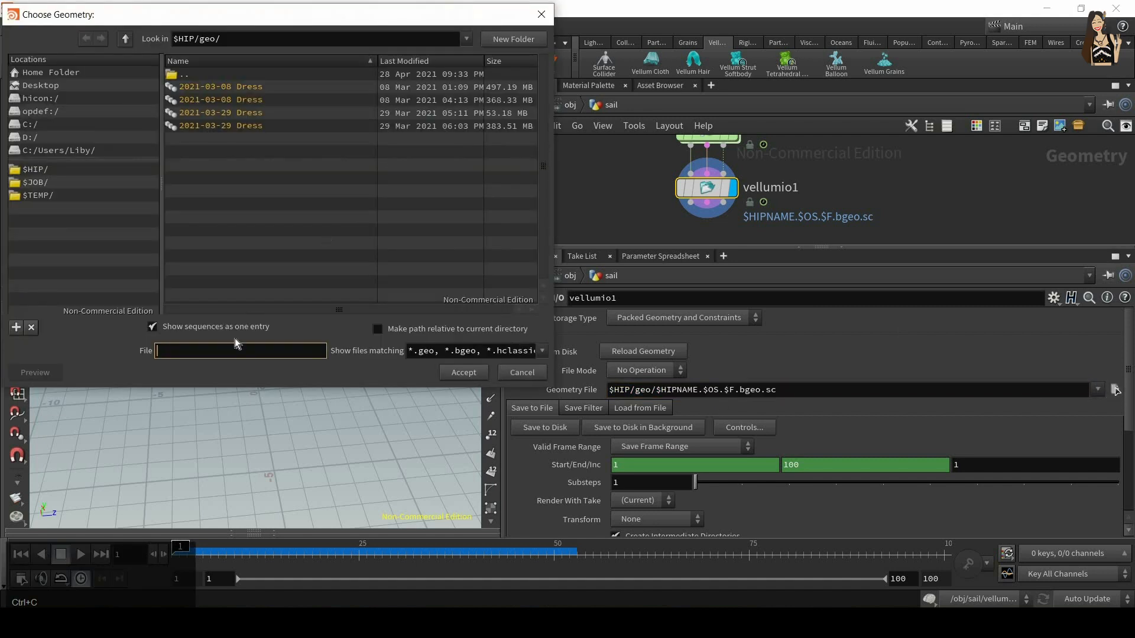
key(ctrl+v)
text(sail)
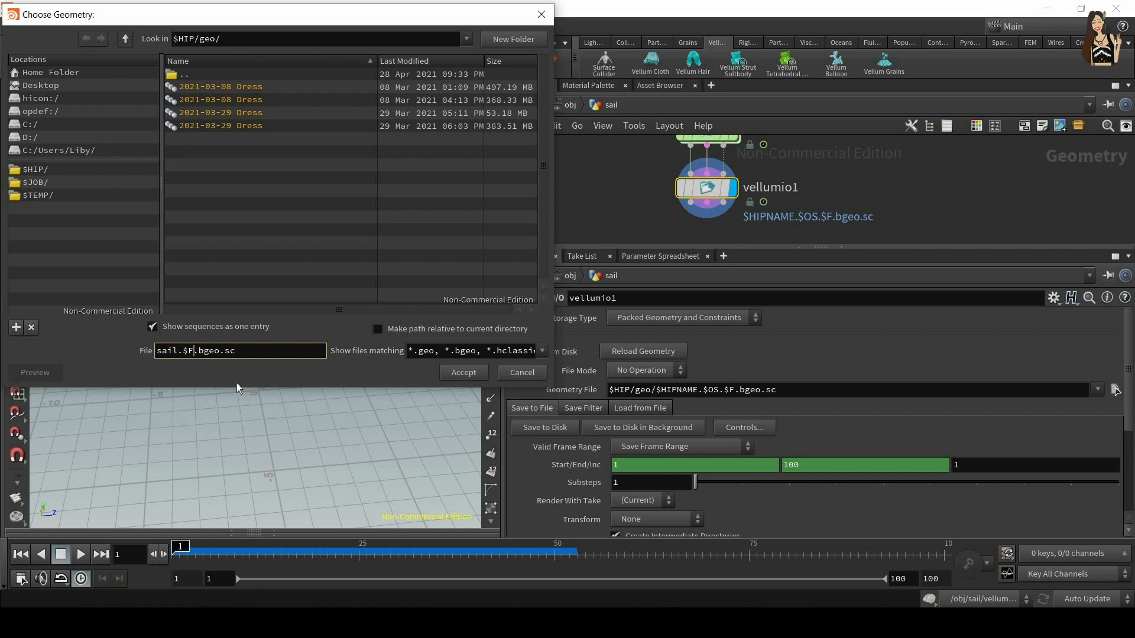
text(3)
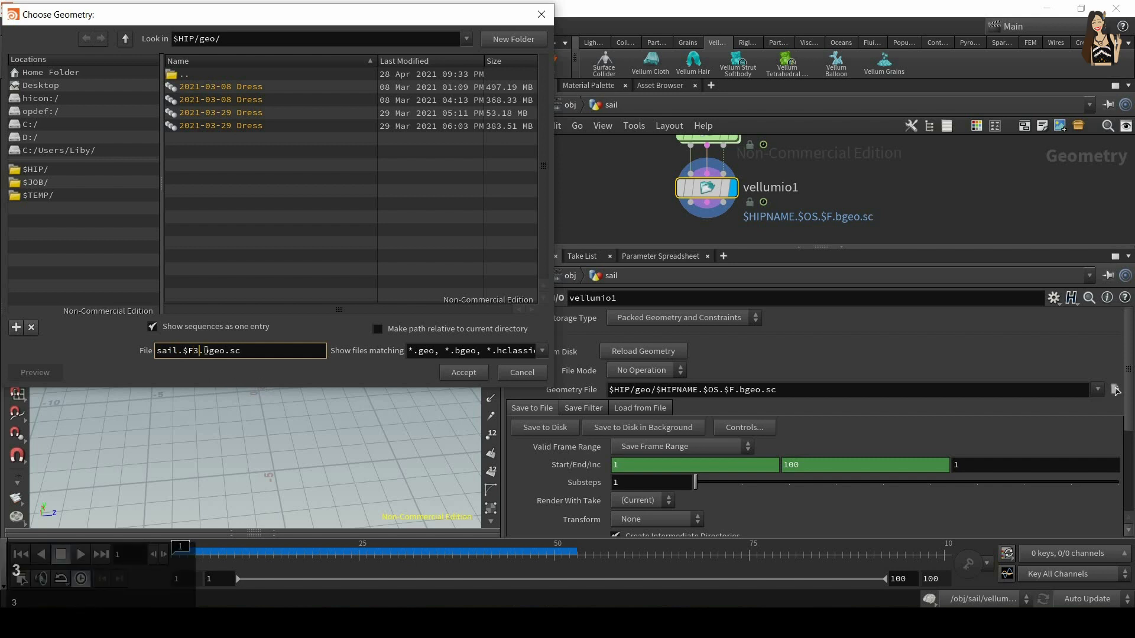
click(454, 374)
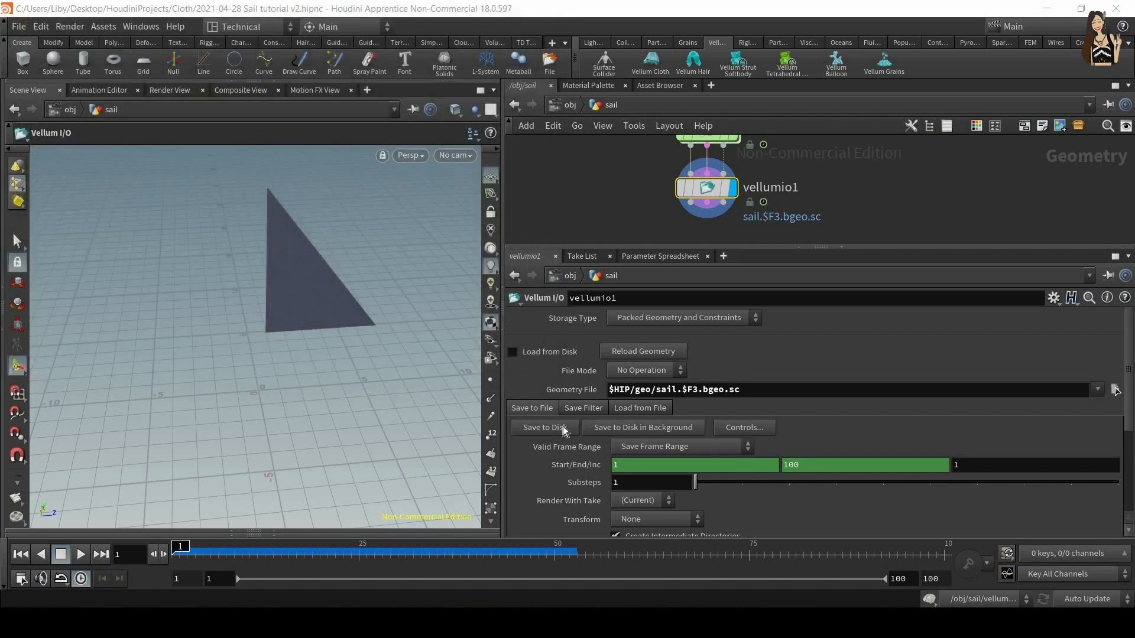
Step: Save the vellumio1 cache to disk, enable Load from Disk and play back the cached sail simulation
click(563, 427)
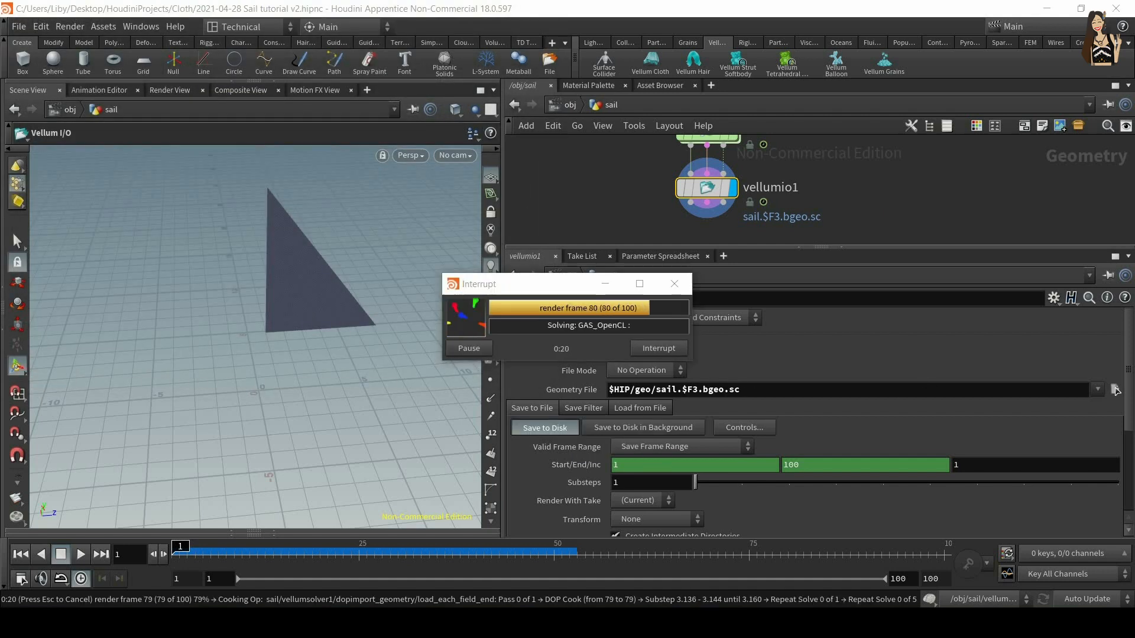
click(513, 353)
mouse_move(298, 555)
mouse_down()
mouse_move(516, 562)
mouse_move(282, 551)
mouse_move(850, 555)
mouse_up()
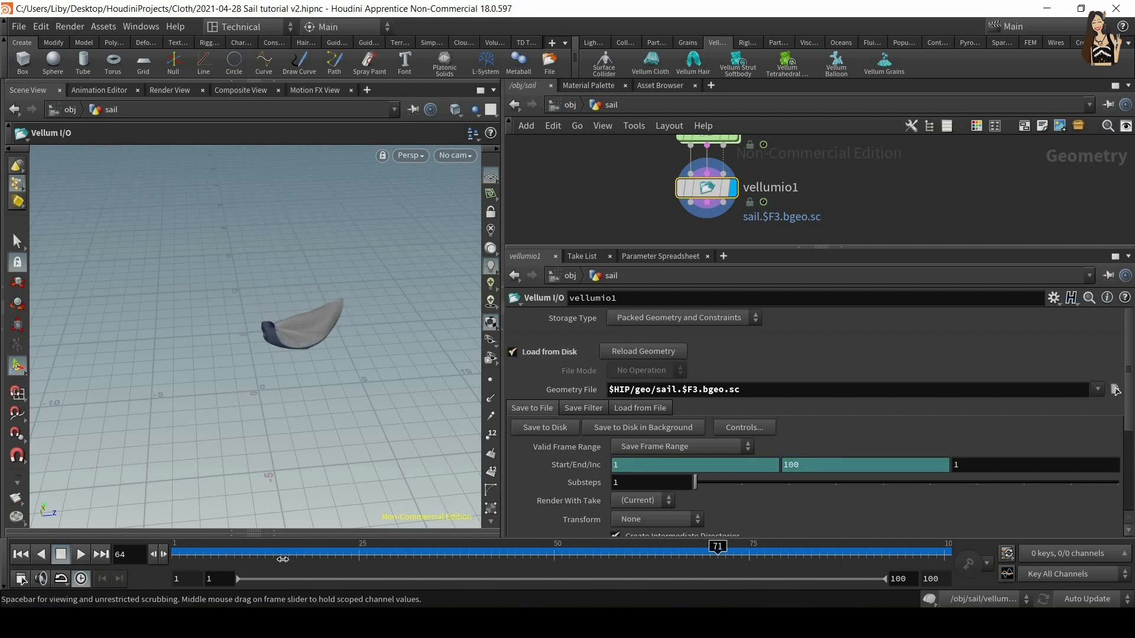
click(21, 555)
click(80, 555)
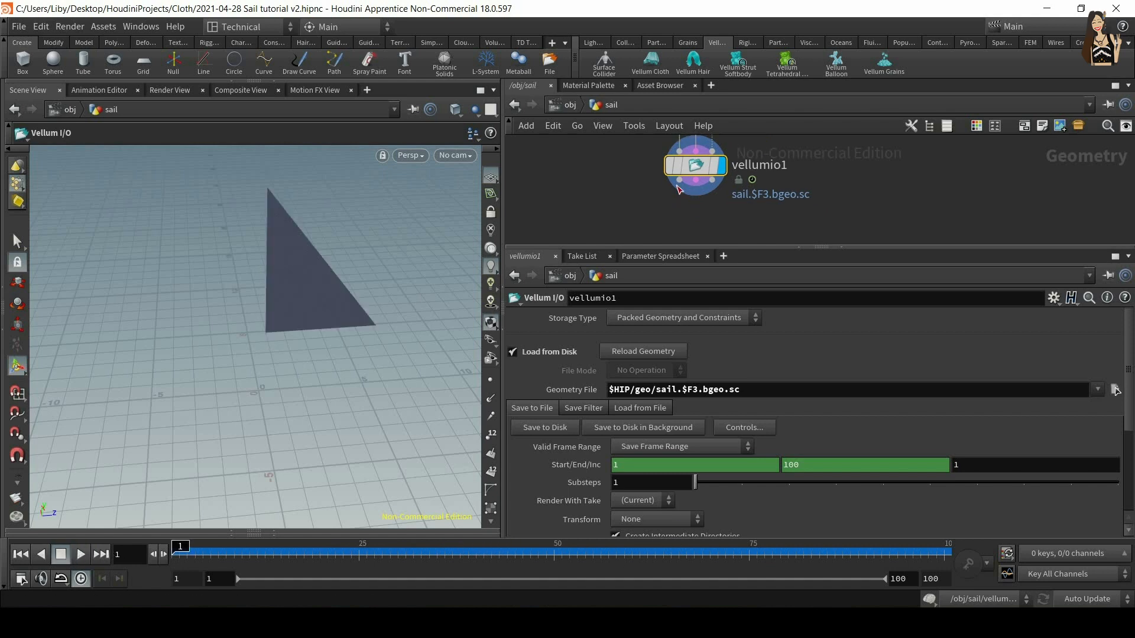
Step: Add a Vellum Post-Process node below vellumio1, wire all three vellumio1 outputs into it, align it underneath and display it
click(679, 179)
key(Tab)
text(vellumpos)
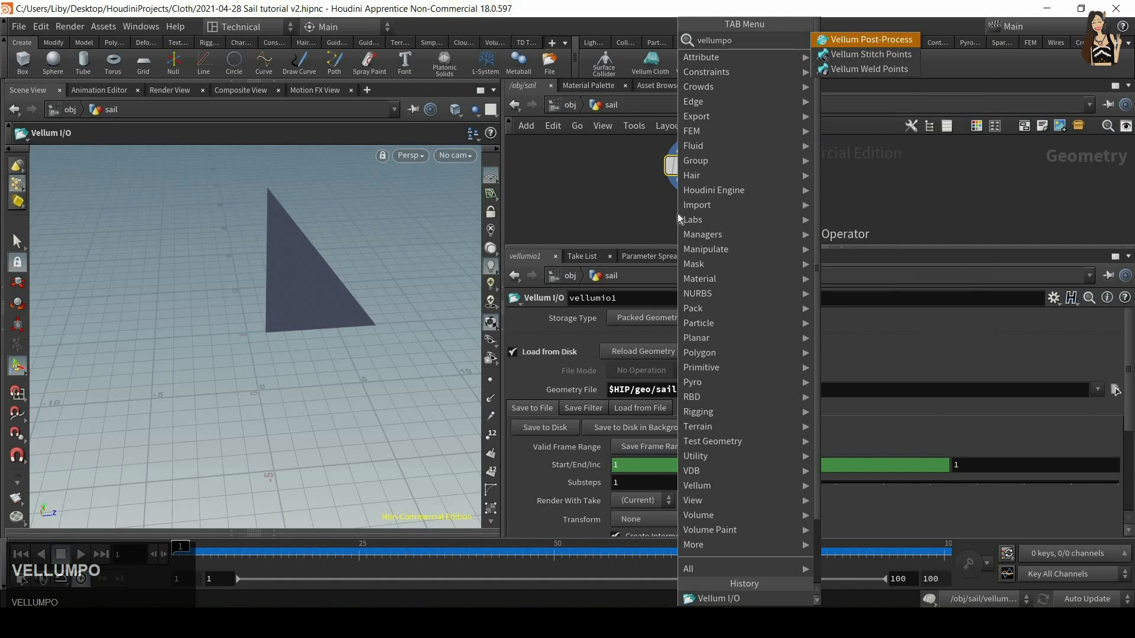
key(Return)
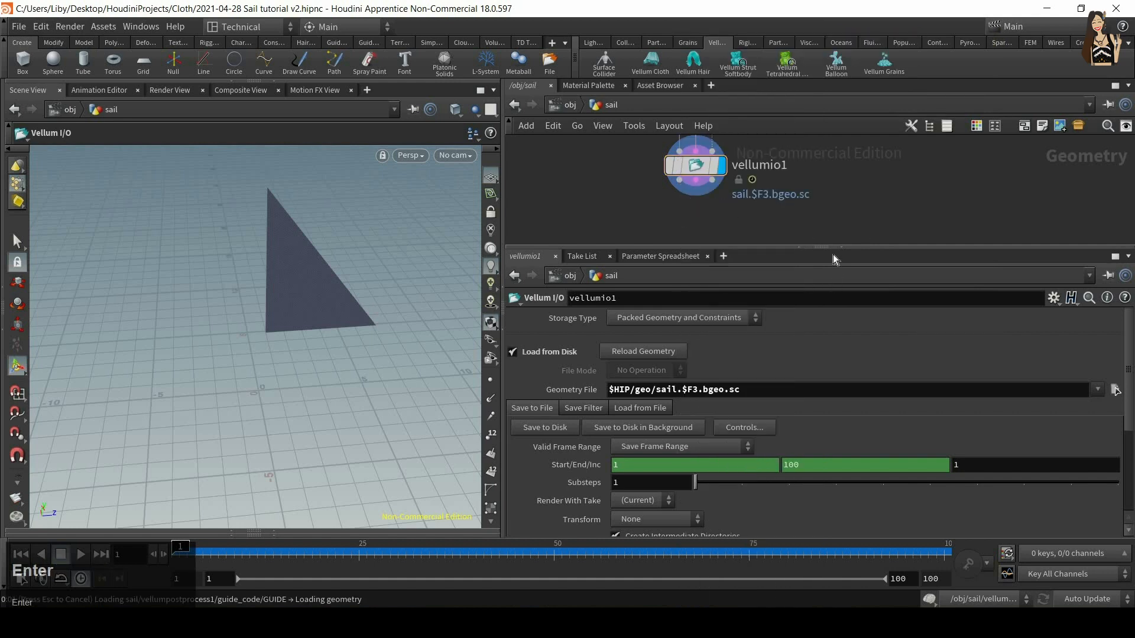
click(679, 232)
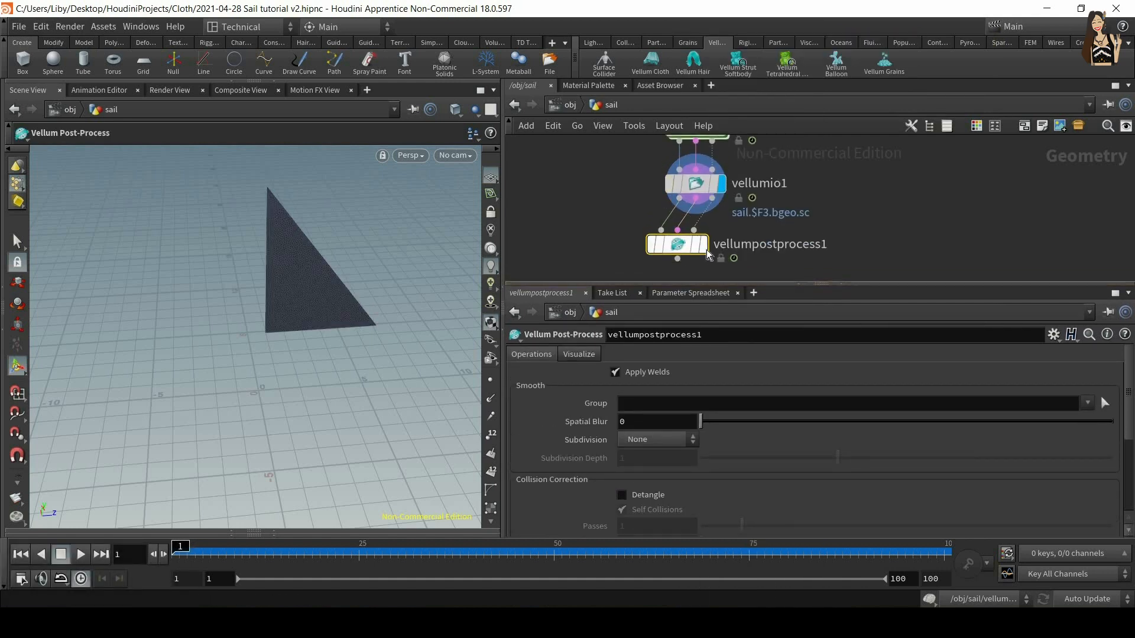
click(705, 245)
drag(685, 246, 704, 244)
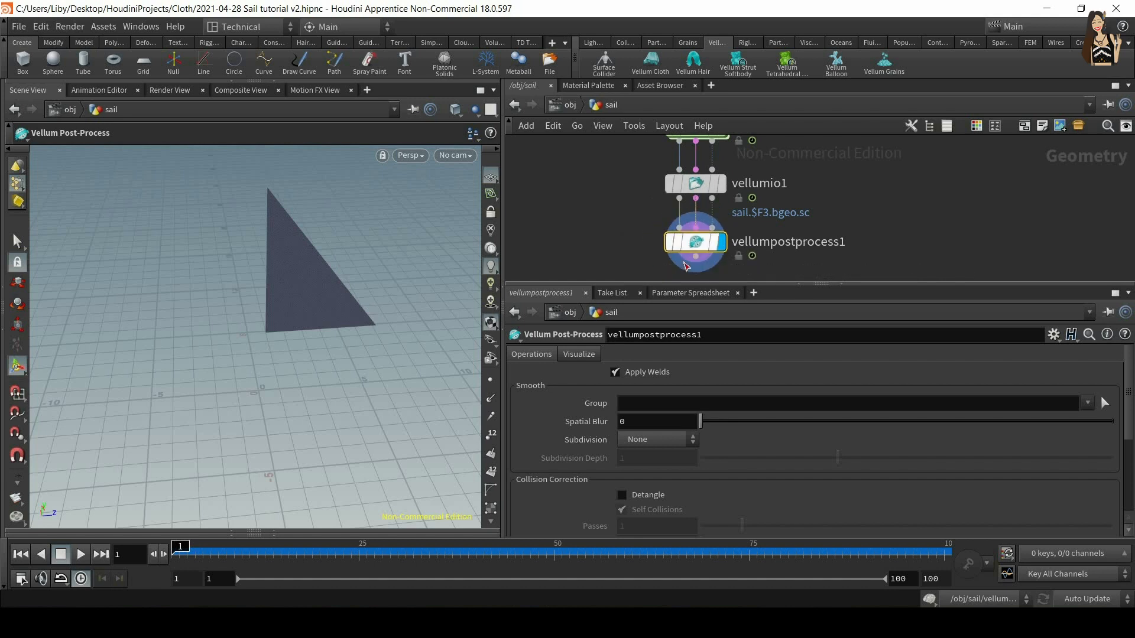
mouse_move(695, 259)
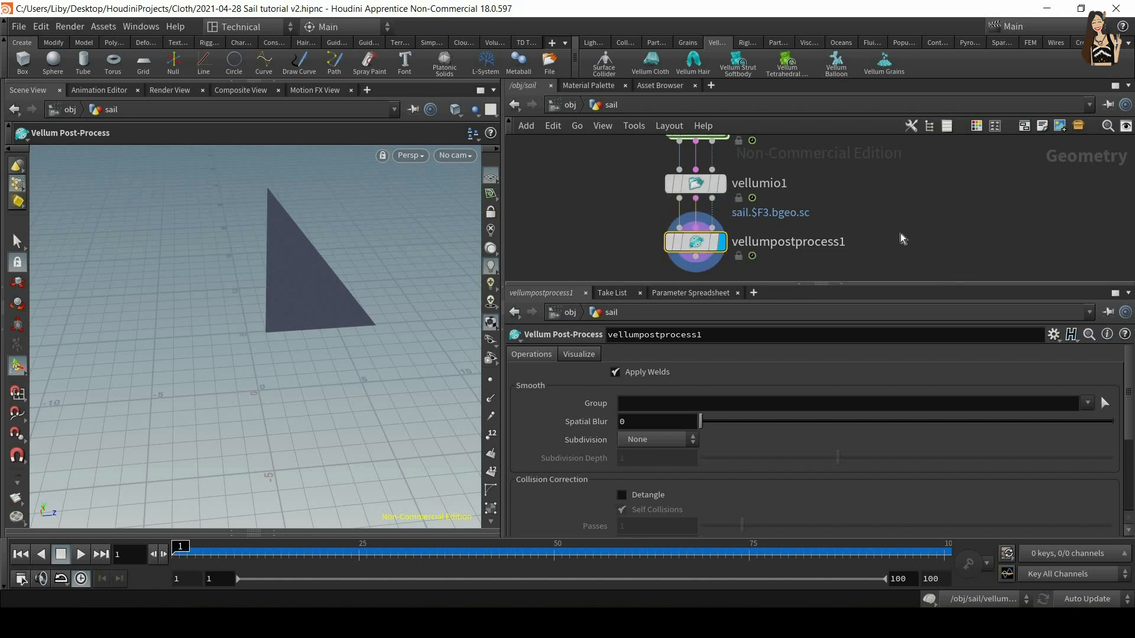
key(Return)
Step: Try Catmull-Clark subdivision on vellumpostprocess1 and check the resulting sail mesh up close
alt+drag(304, 266, 411, 269)
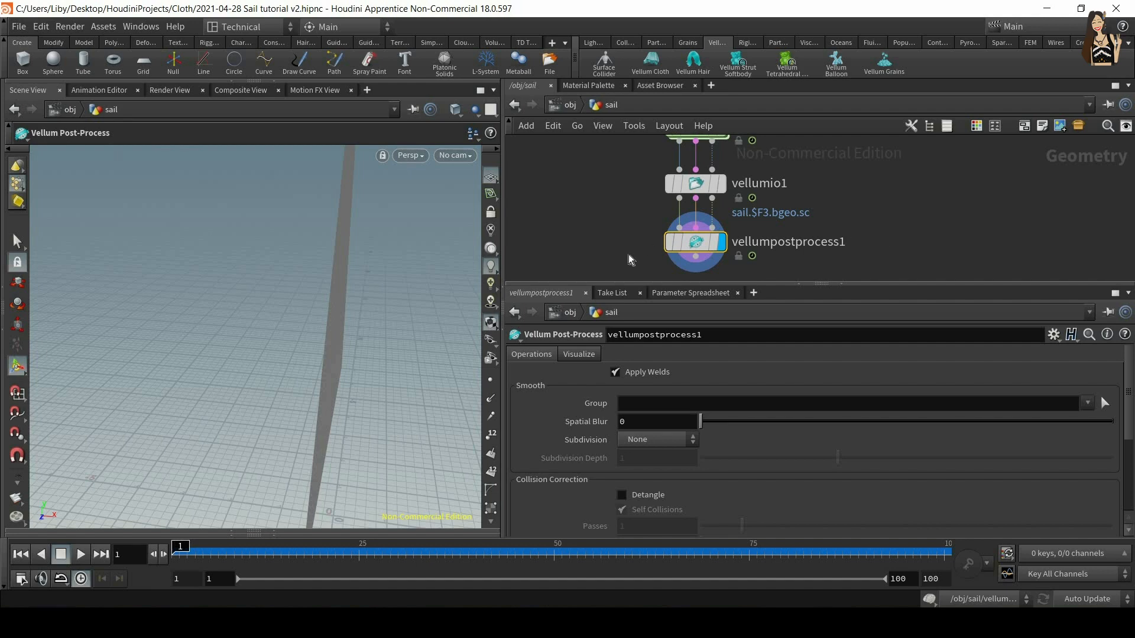
alt+drag(395, 337, 952, 246)
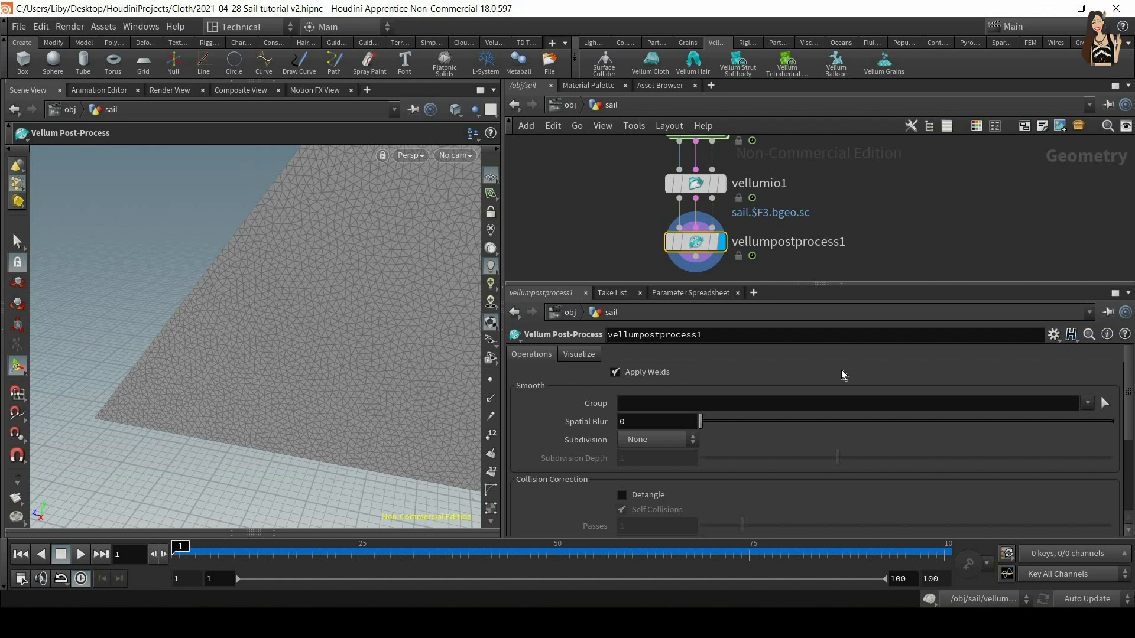
click(634, 440)
click(654, 464)
alt+drag(348, 305, 370, 253)
Step: Set the Subdivision of vellumpostprocess1 to Loop with a Subdivision Depth of 1
click(678, 439)
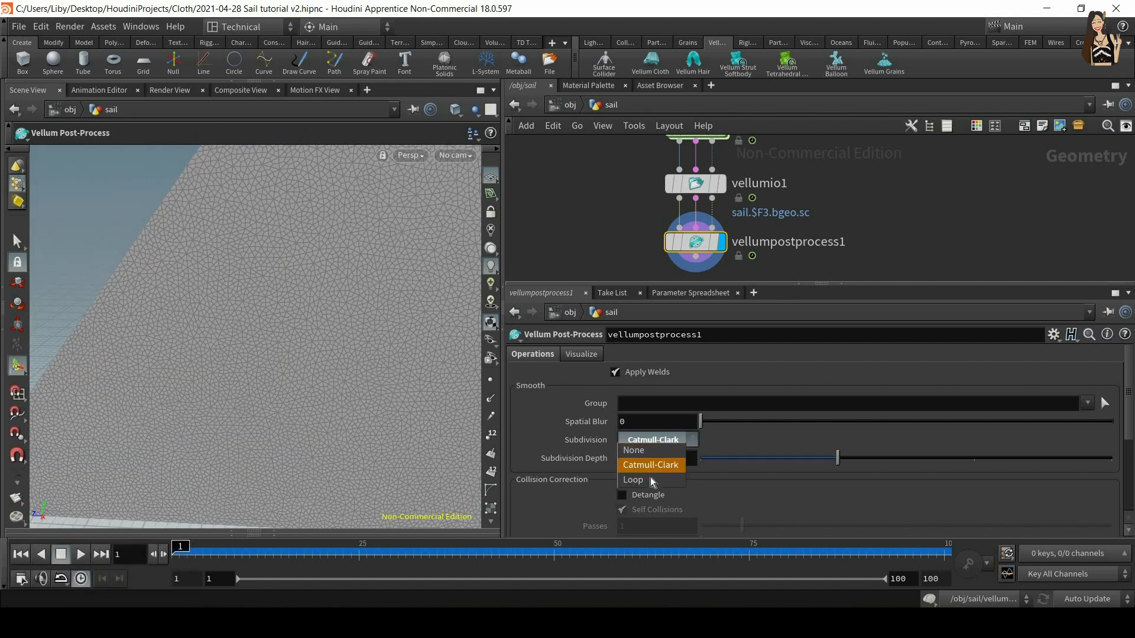
click(660, 480)
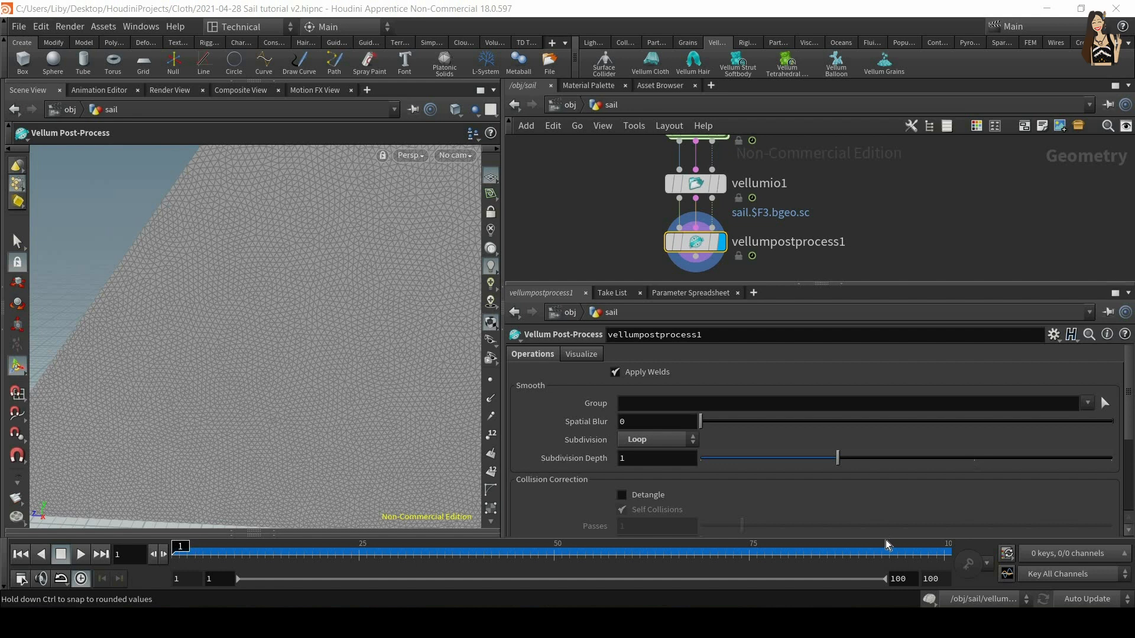
click(972, 461)
click(836, 463)
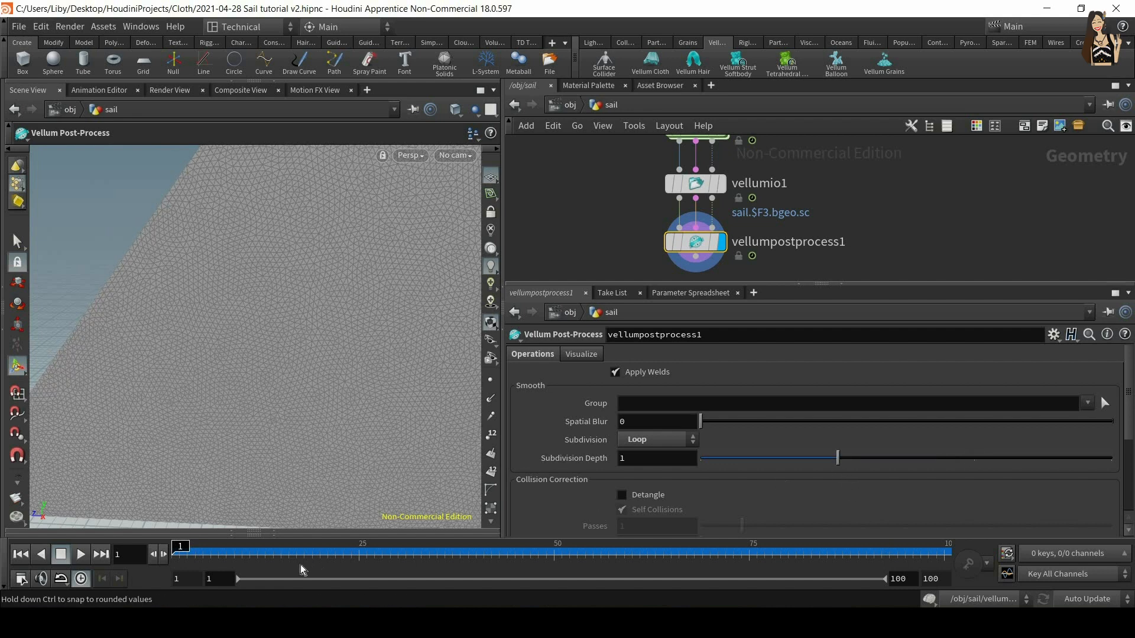
Step: Scrub through the animation to examine the subdivided sail in motion, and return to frame 1
drag(290, 553, 702, 556)
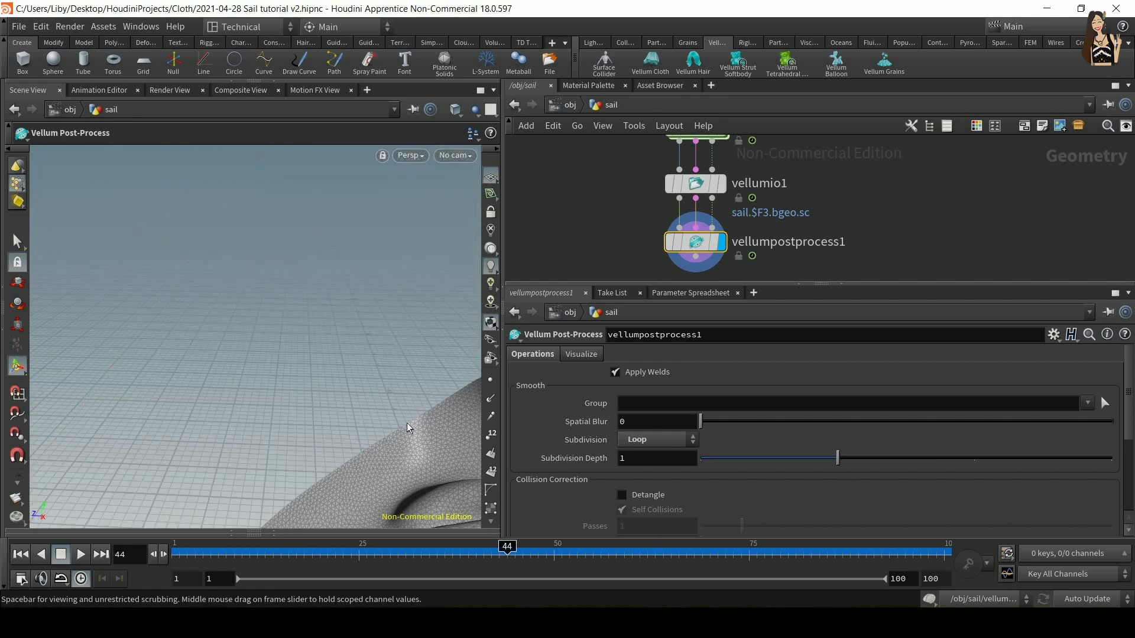
alt+drag(339, 367, 417, 390)
drag(474, 562, 105, 562)
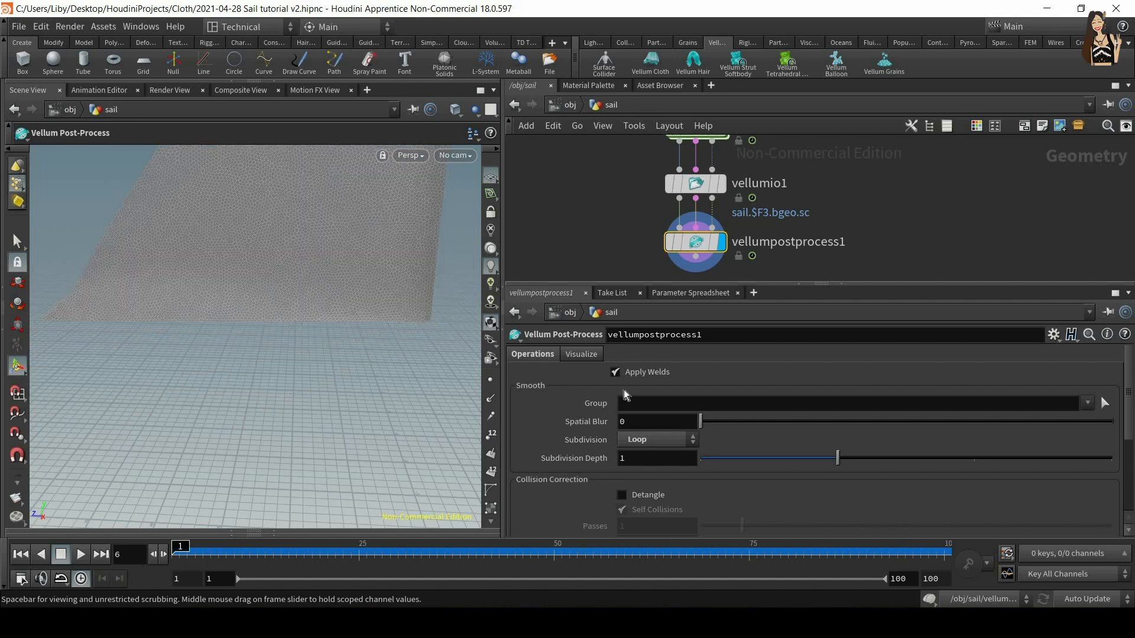
Step: Enable Detangle in the Collision Correction settings of vellumpostprocess1 and check the sail
scroll(770, 438, down, 2)
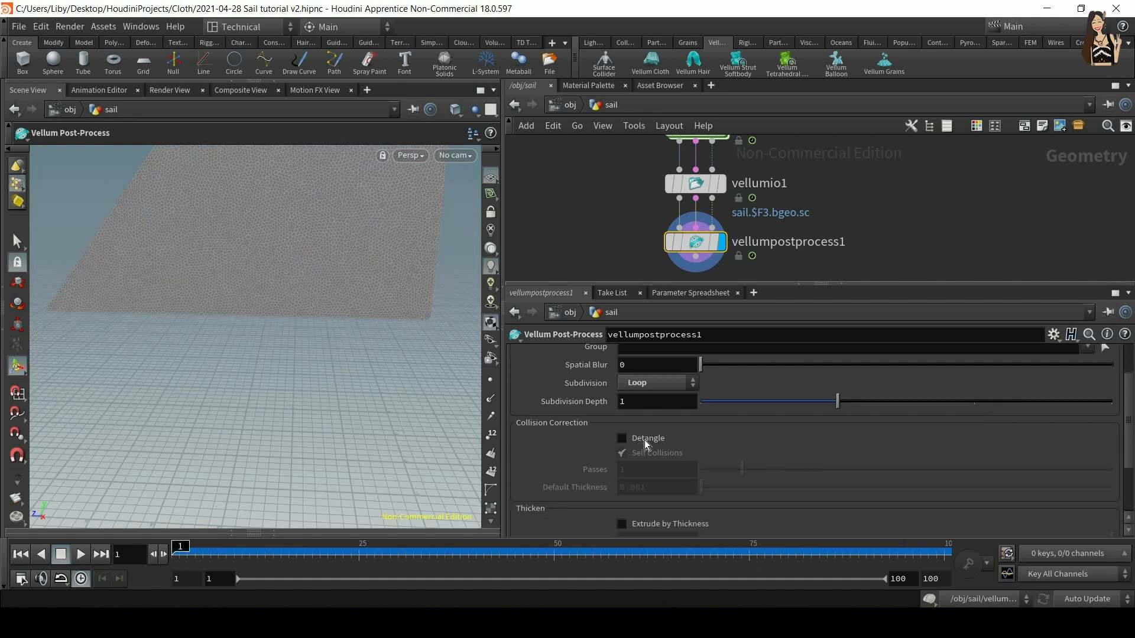
alt+drag(327, 237, 373, 397)
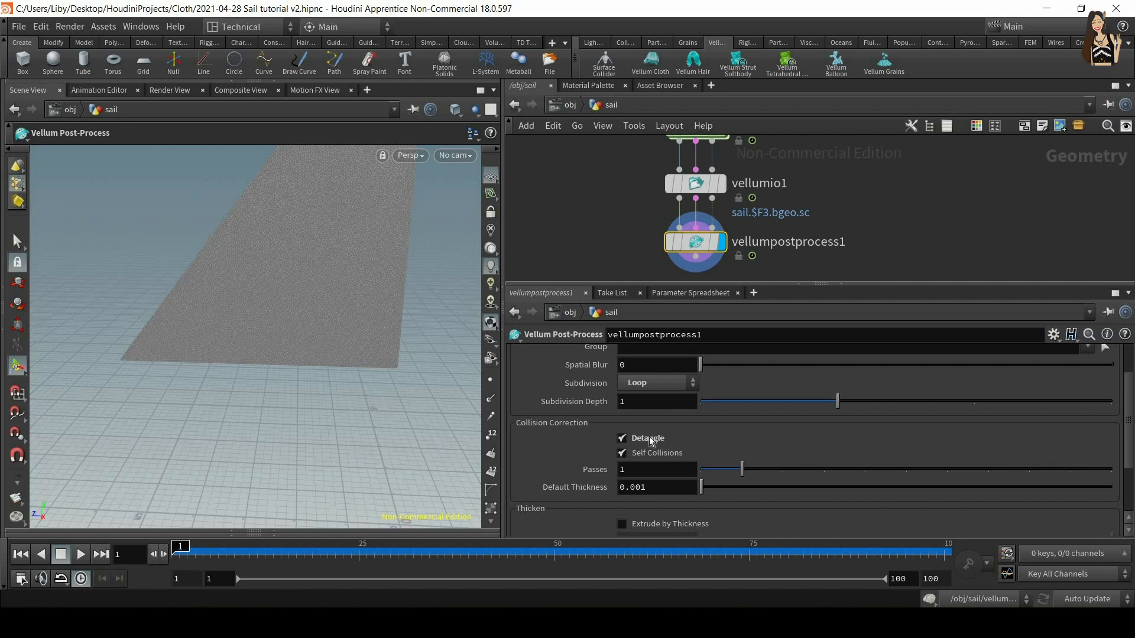
alt+drag(286, 252, 191, 253)
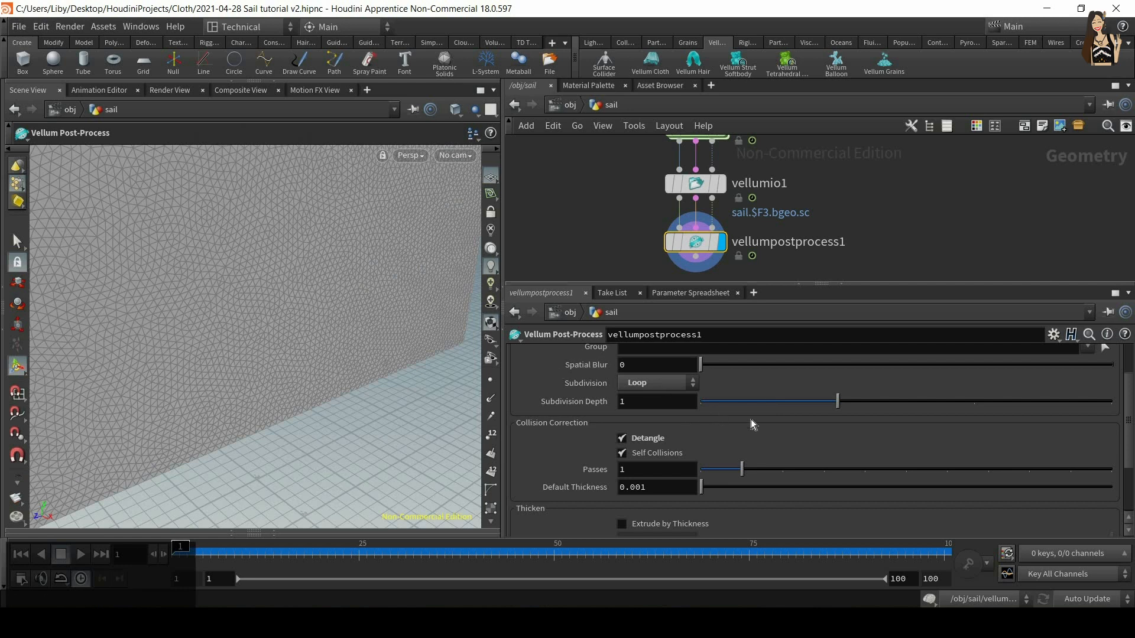
Step: Enable Extrude by Thickness on vellumpostprocess1 with a Thickness Scale of 1
scroll(885, 477, down, 2)
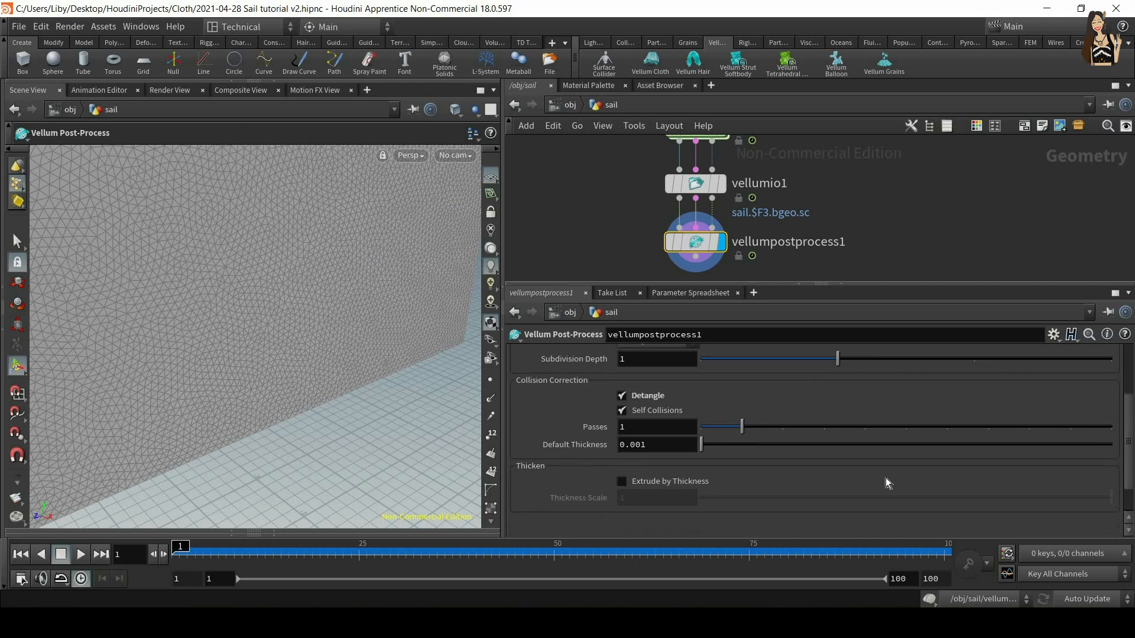
click(657, 449)
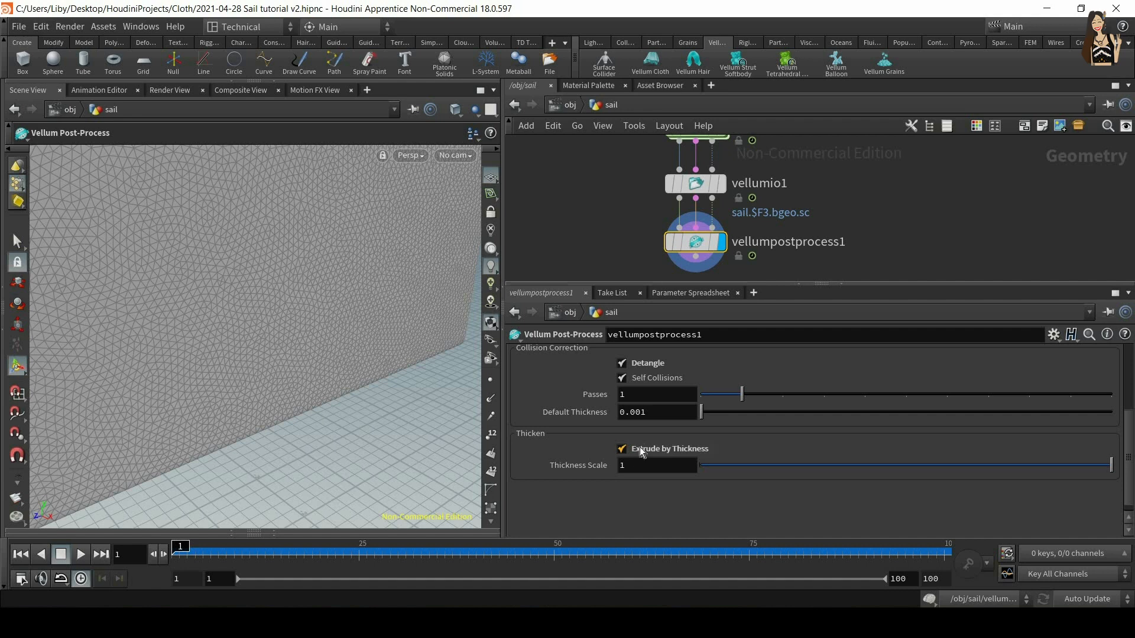
alt+drag(341, 443, 260, 288)
drag(750, 473, 1111, 465)
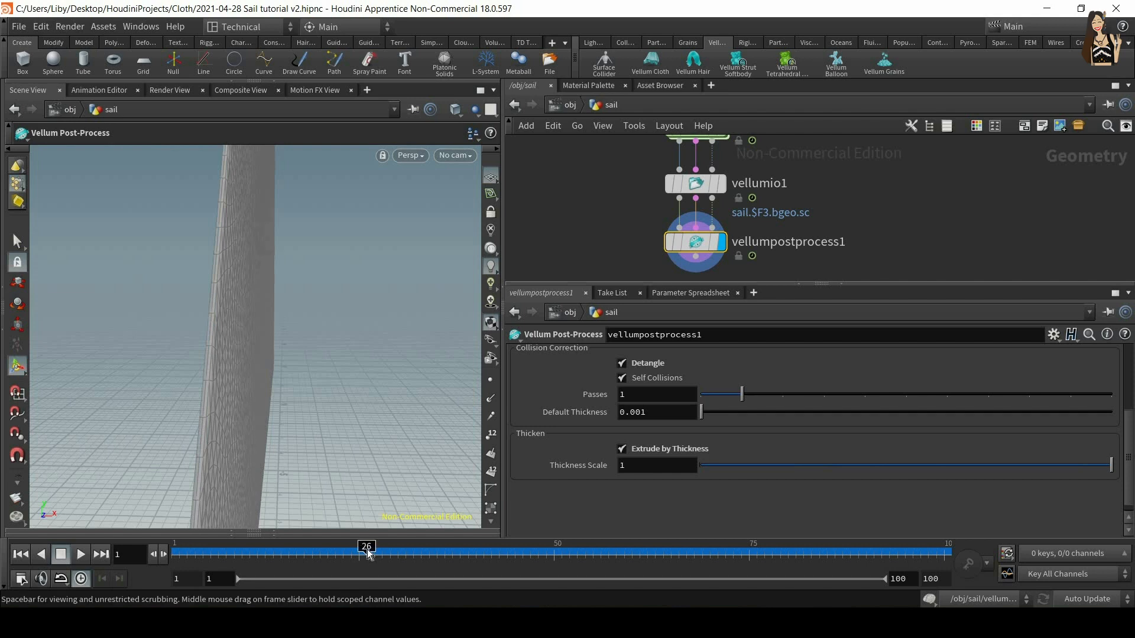
Step: Move through frames 26 and 43 to inspect the thickened sail's folds, and turn Detangle off
click(367, 552)
alt+drag(392, 350, 338, 389)
key(Return)
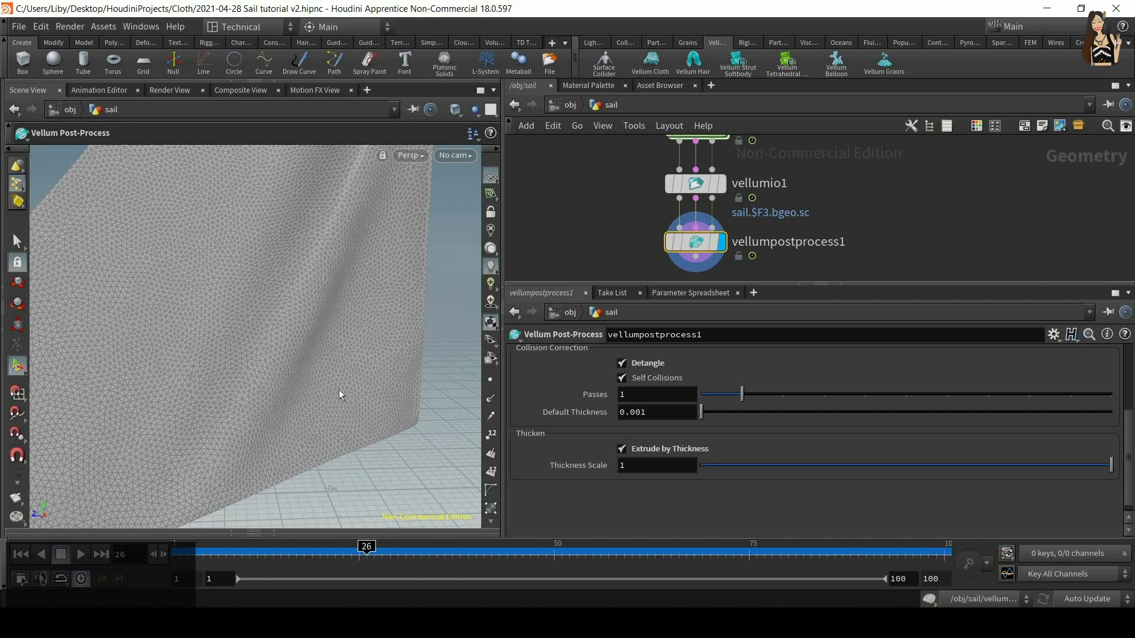
click(510, 550)
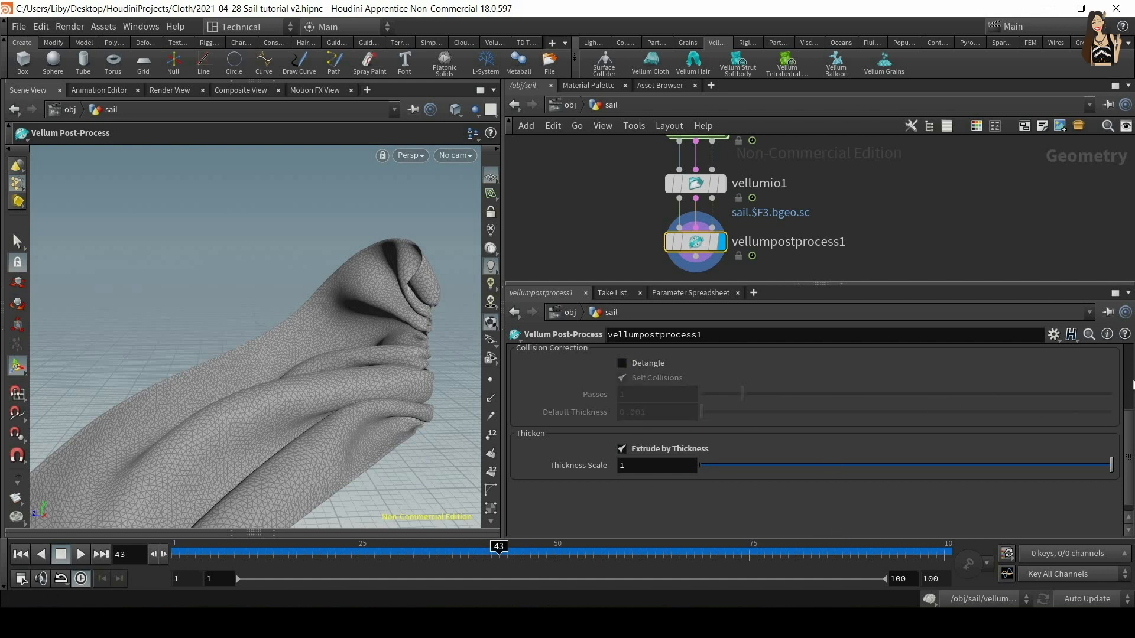
scroll(1131, 414, up, 3)
scroll(1131, 413, down, 3)
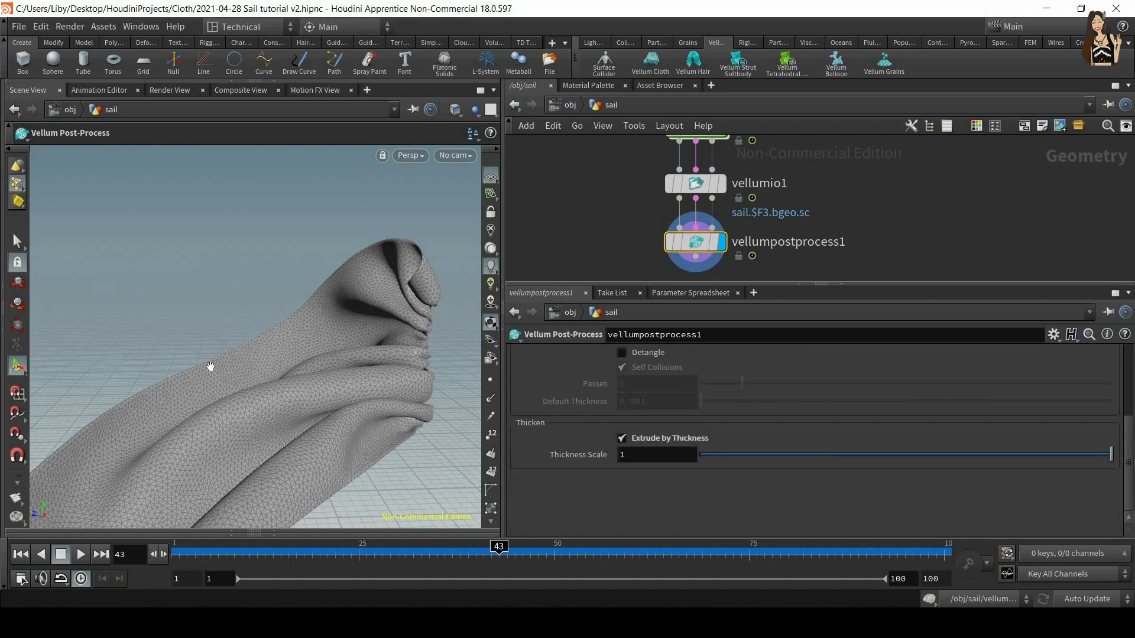
drag(210, 366, 296, 366)
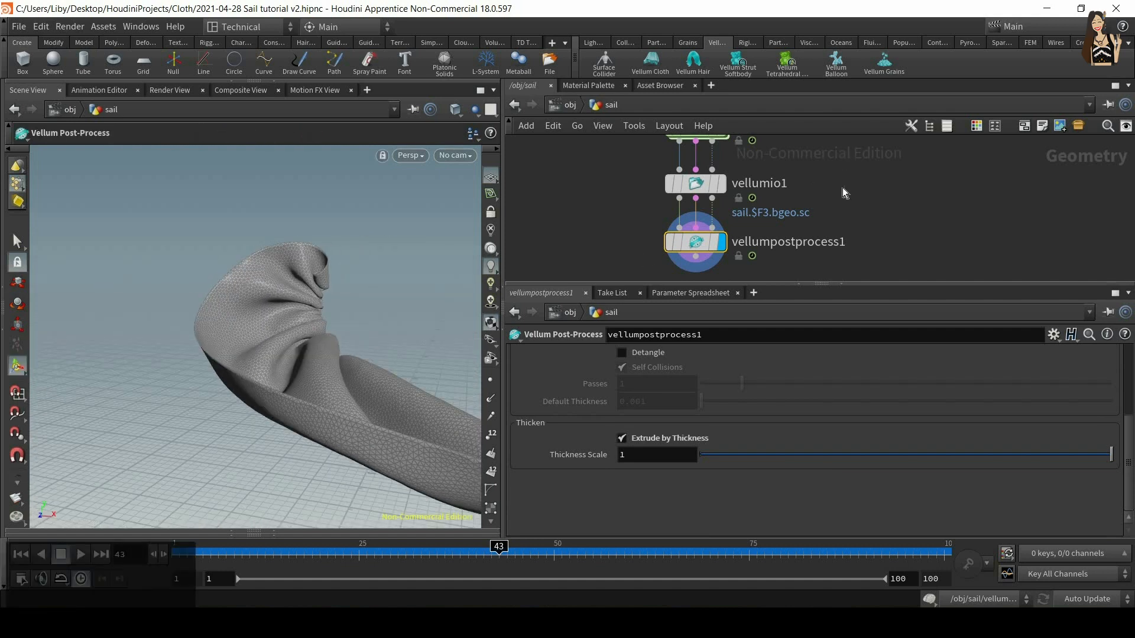
Step: Review the mass, density, thickness and Edge Length Scale settings of vellumcloth_DACRON
scroll(853, 278, up, 10)
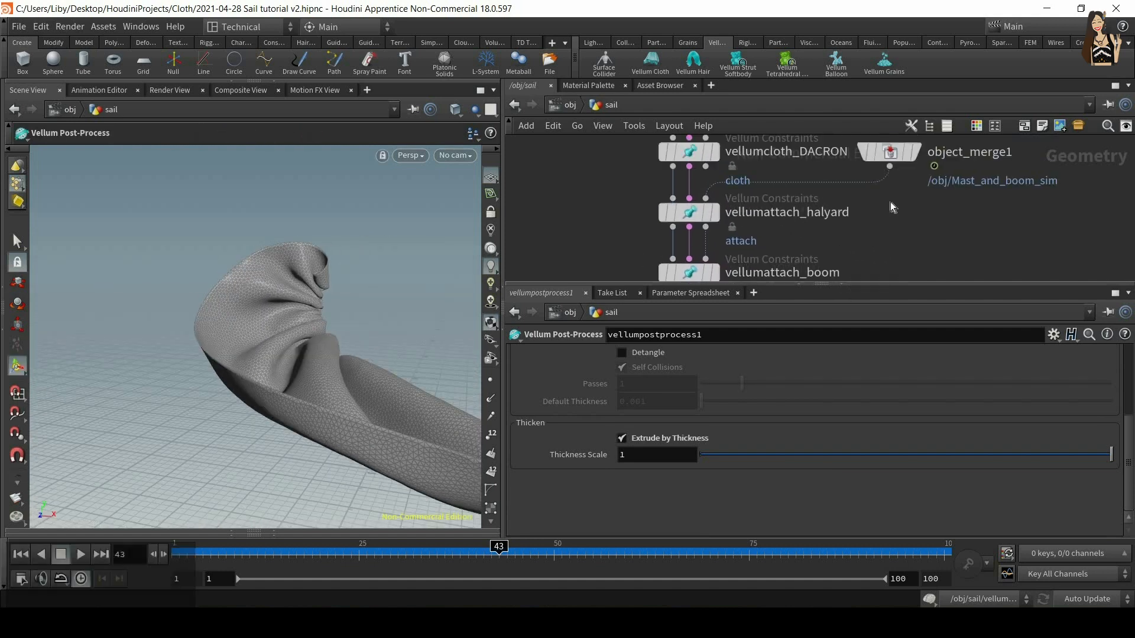
click(688, 212)
click(688, 151)
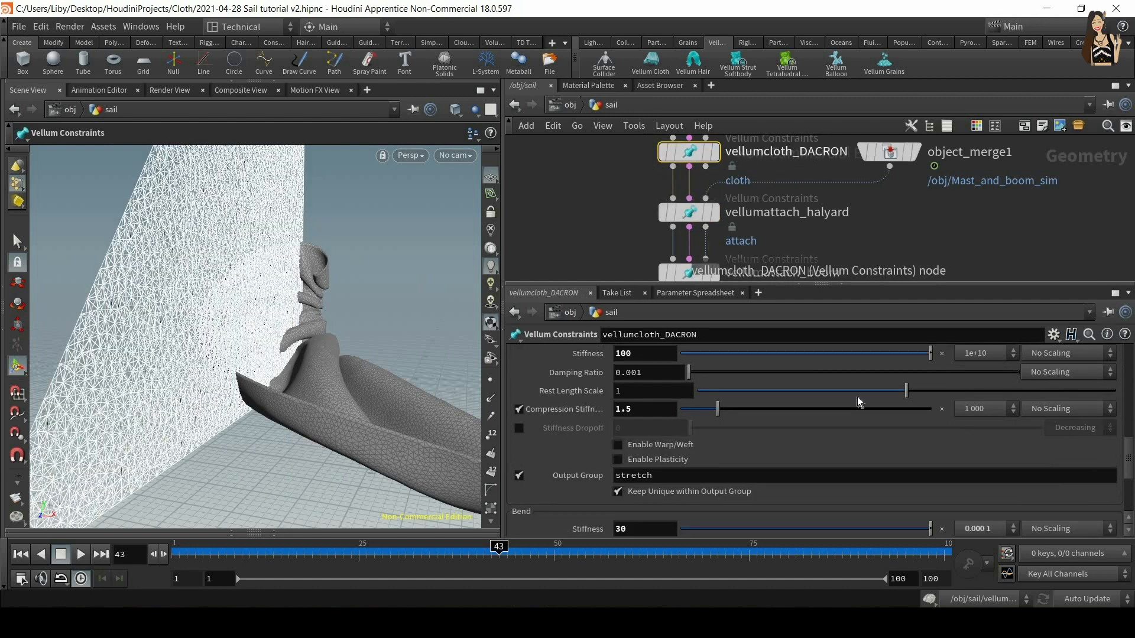
scroll(775, 458, up, 5)
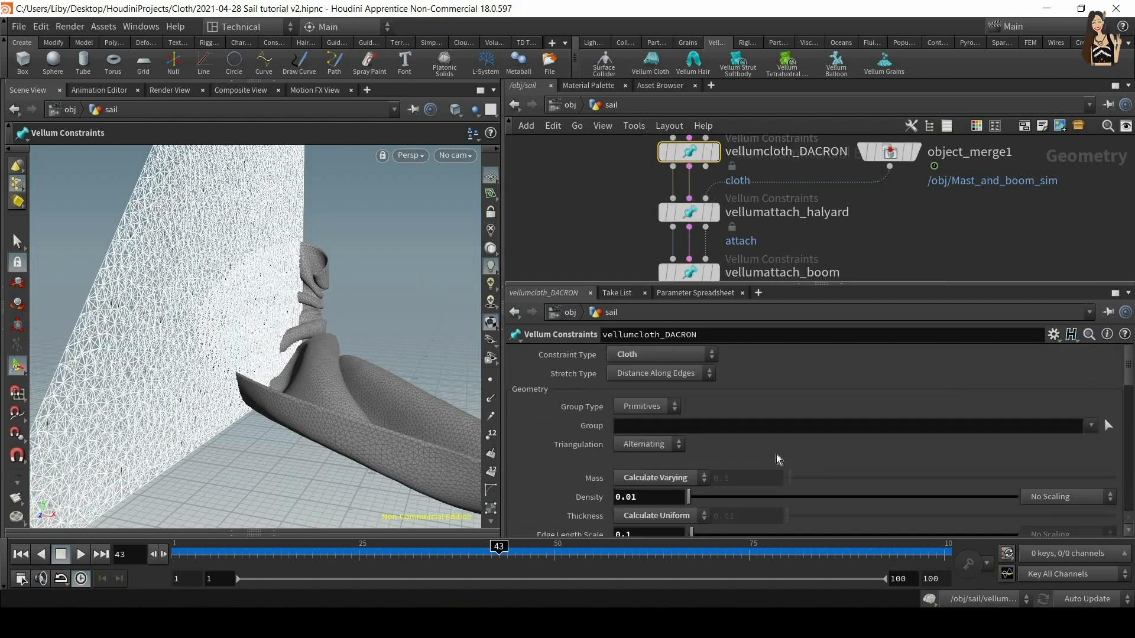
scroll(771, 477, down, 2)
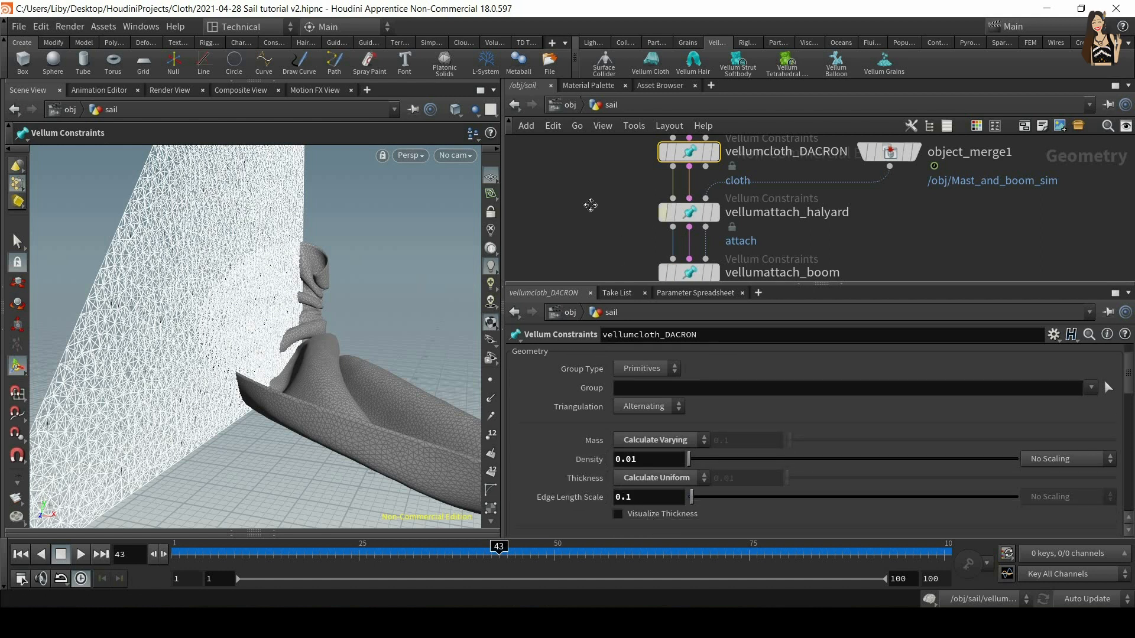
Step: Reselect vellumpostprocess1, try different Thickness Scale values and return the scale to 1
middle_drag(590, 205, 576, 175)
middle_drag(734, 256, 700, 124)
middle_drag(789, 259, 815, 214)
drag(590, 264, 686, 320)
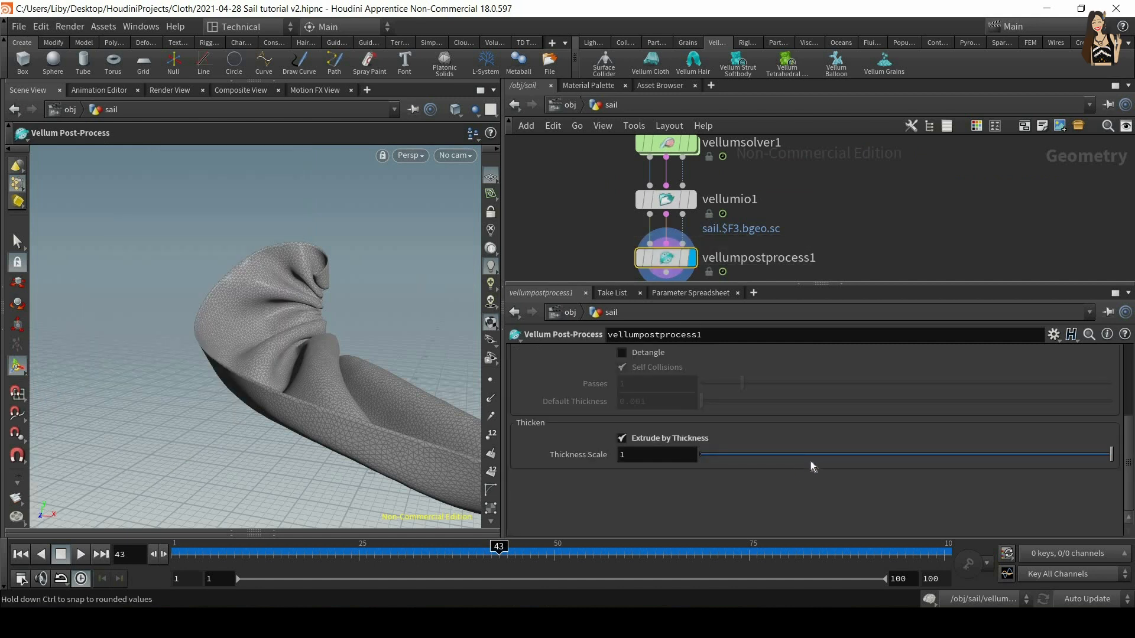
drag(1021, 458, 1131, 462)
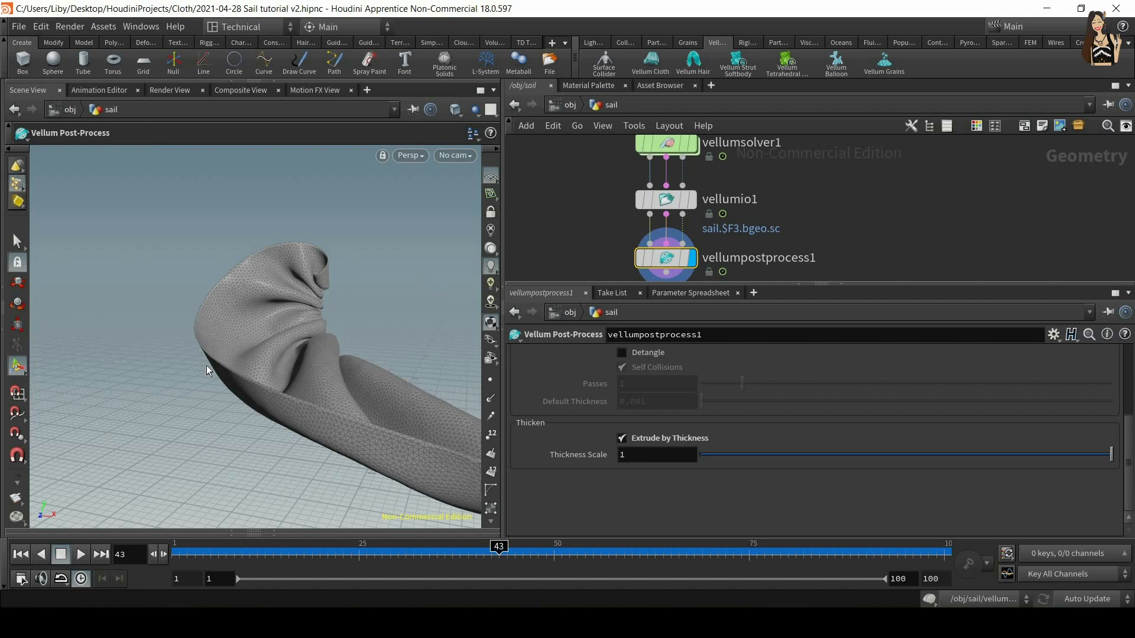
drag(793, 452, 1130, 459)
Step: Show the Thickness guide of vellumpostprocess1, inspect it closely on the sail's folds, and hide it again
scroll(816, 414, up, 5)
click(591, 355)
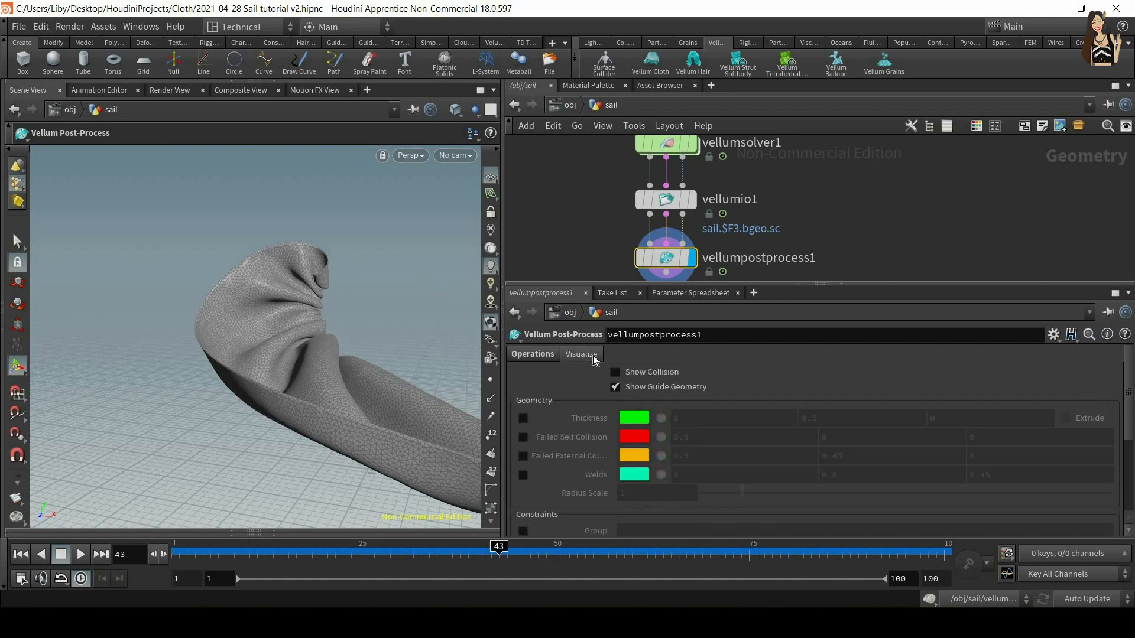
scroll(671, 406, down, 1)
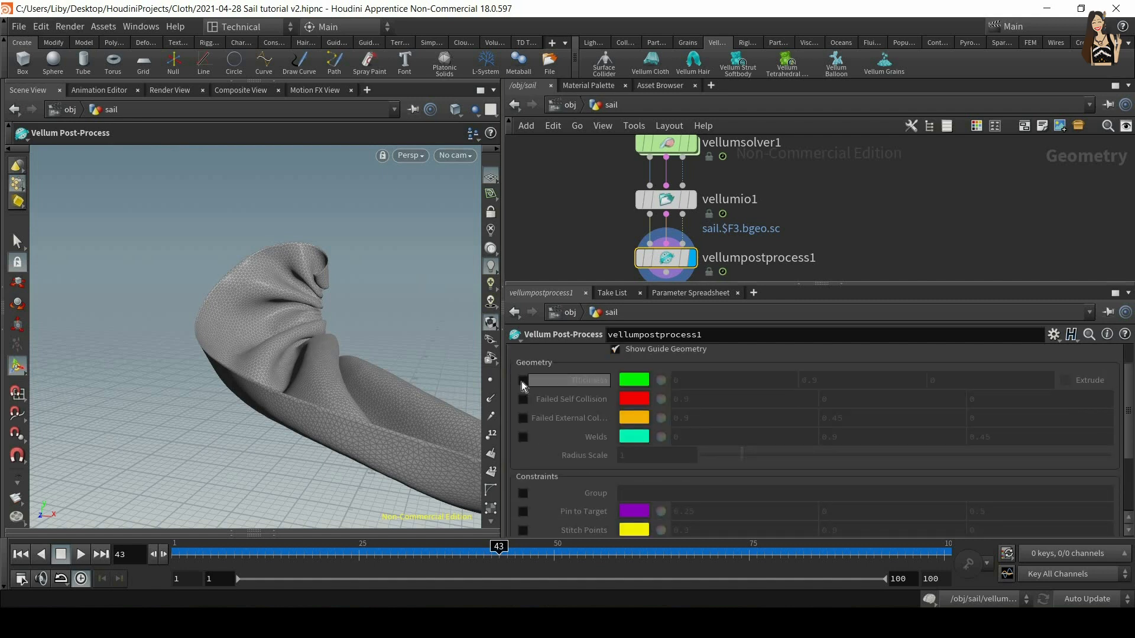
click(522, 381)
alt+drag(307, 346, 345, 329)
alt+right_drag(345, 329, 355, 202)
alt+middle_drag(354, 203, 363, 367)
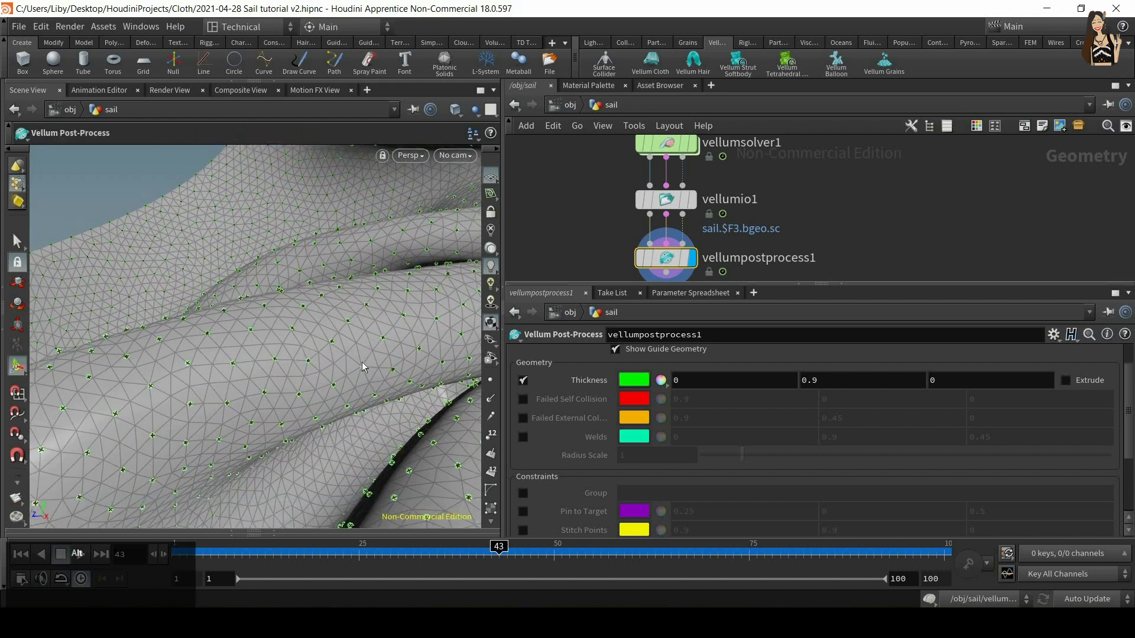
click(522, 381)
Step: Turn the Failed Self Collision, Failed External Collision and Welds guides on and off one after another to check the sail
click(522, 399)
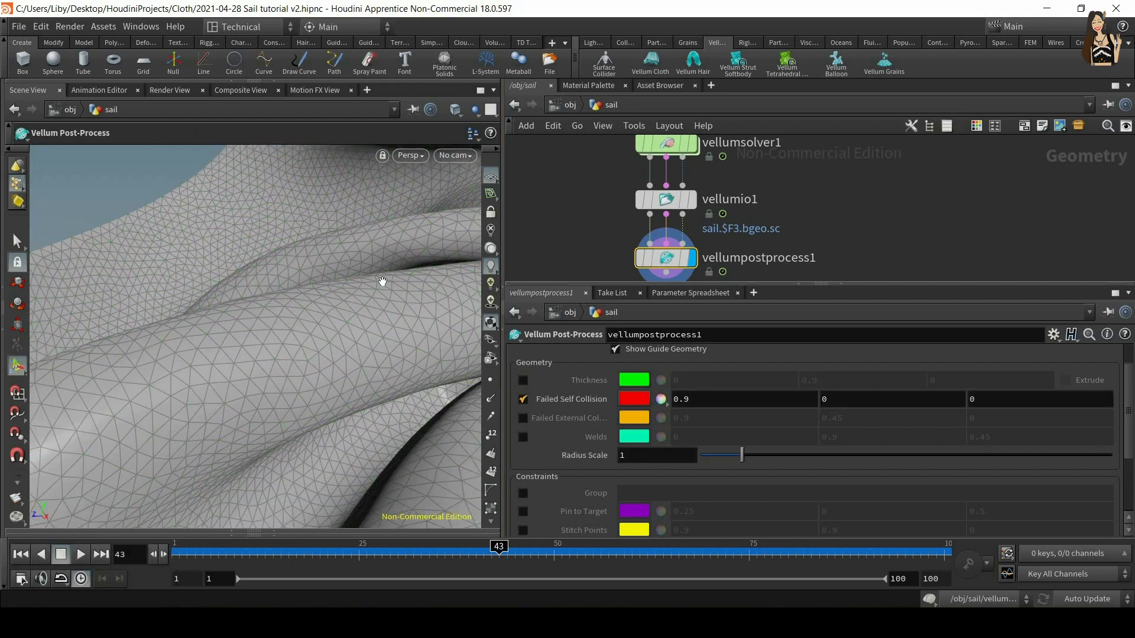
alt+drag(384, 474, 413, 364)
click(523, 399)
click(523, 420)
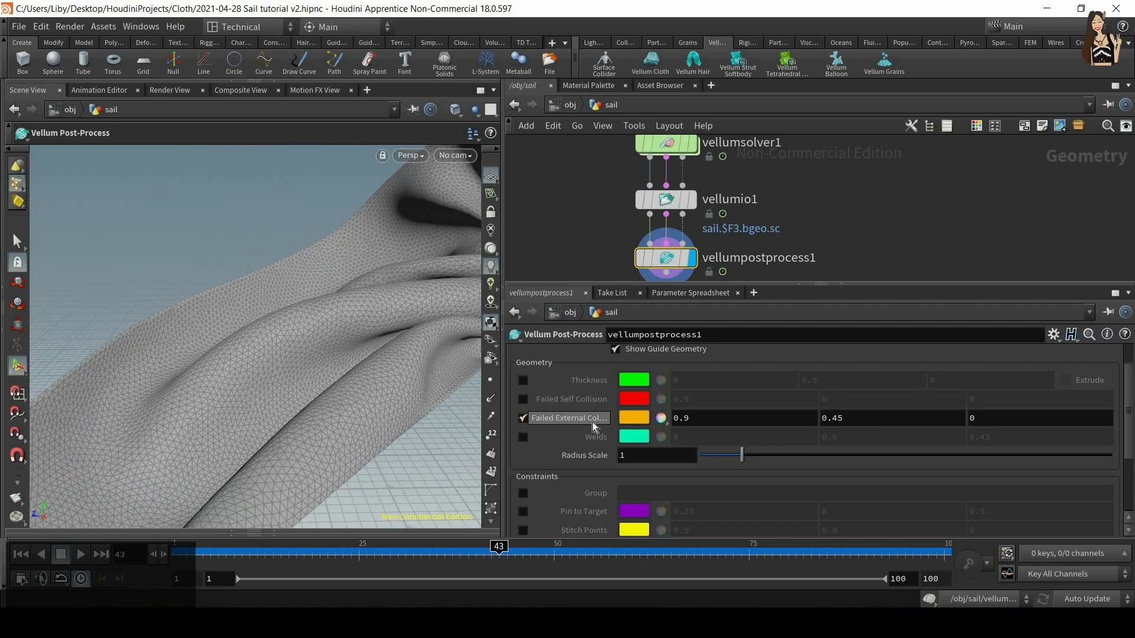
click(522, 419)
click(522, 437)
click(522, 438)
Step: Set the False Color Mode of vellumpostprocess1 to Stretch Stress and examine the sail's colouring at several frames up to frame 19
scroll(547, 441, down, 4)
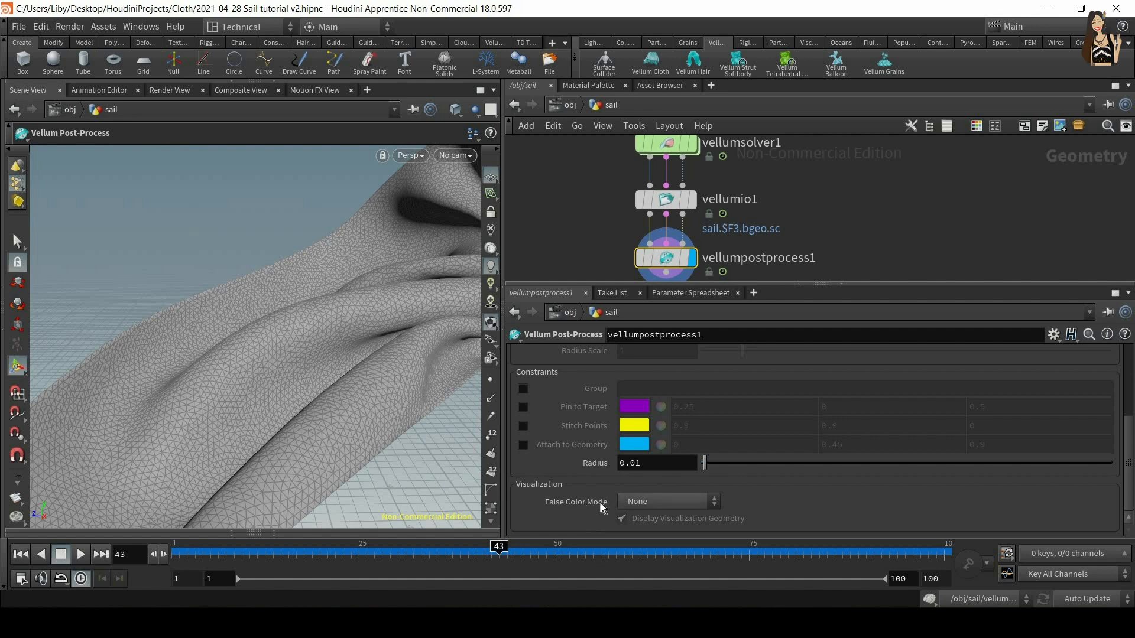
click(650, 503)
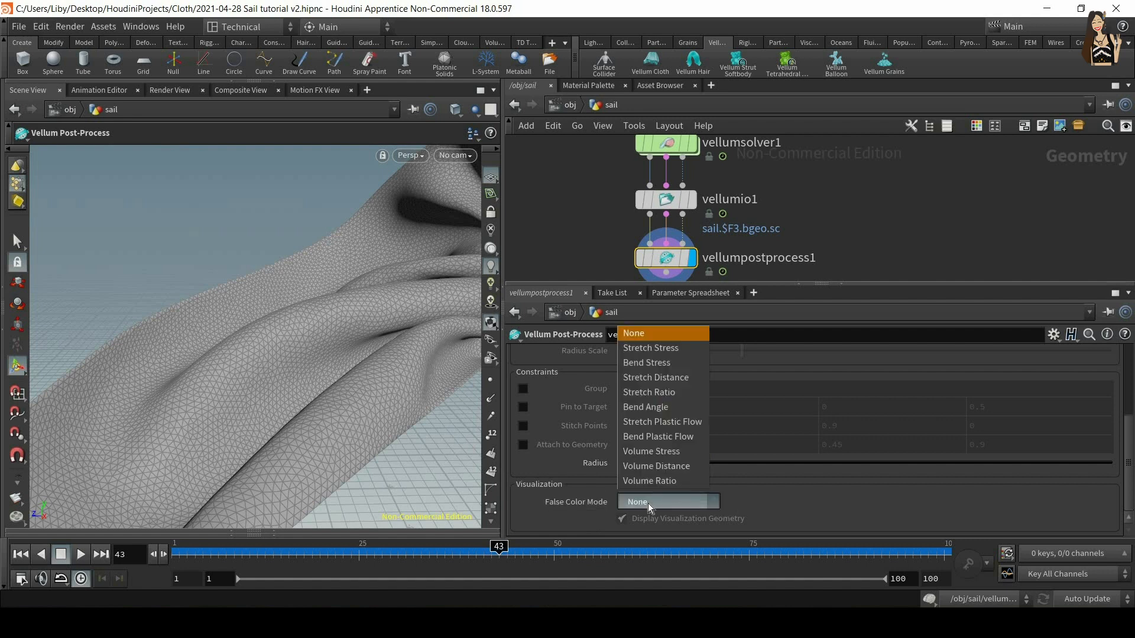
click(665, 355)
alt+right_drag(385, 336, 402, 577)
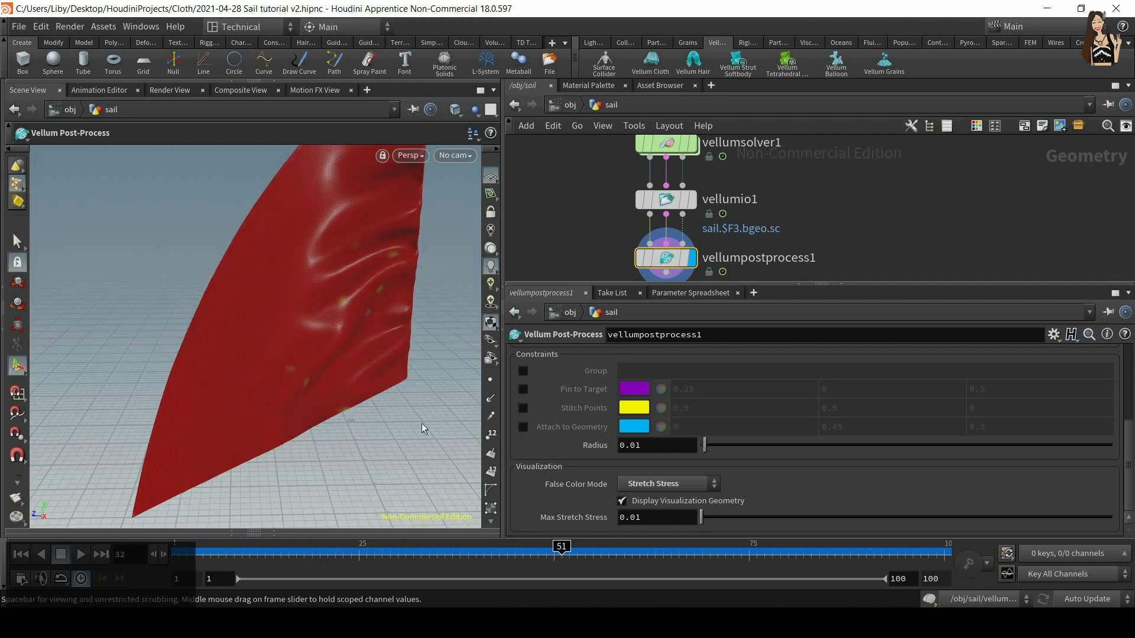
alt+drag(421, 423, 187, 553)
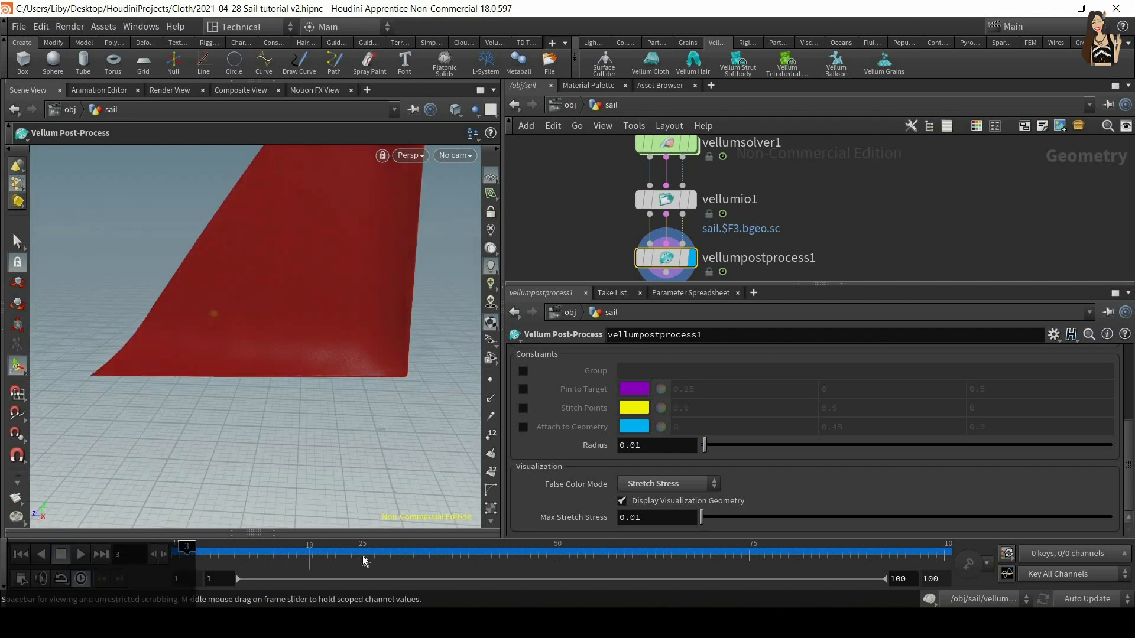
click(312, 553)
Step: Set the False Color Mode to Bend Stress, examine the sail at frames 66 and 39, and select vellumcloth_DACRON for reference
click(674, 483)
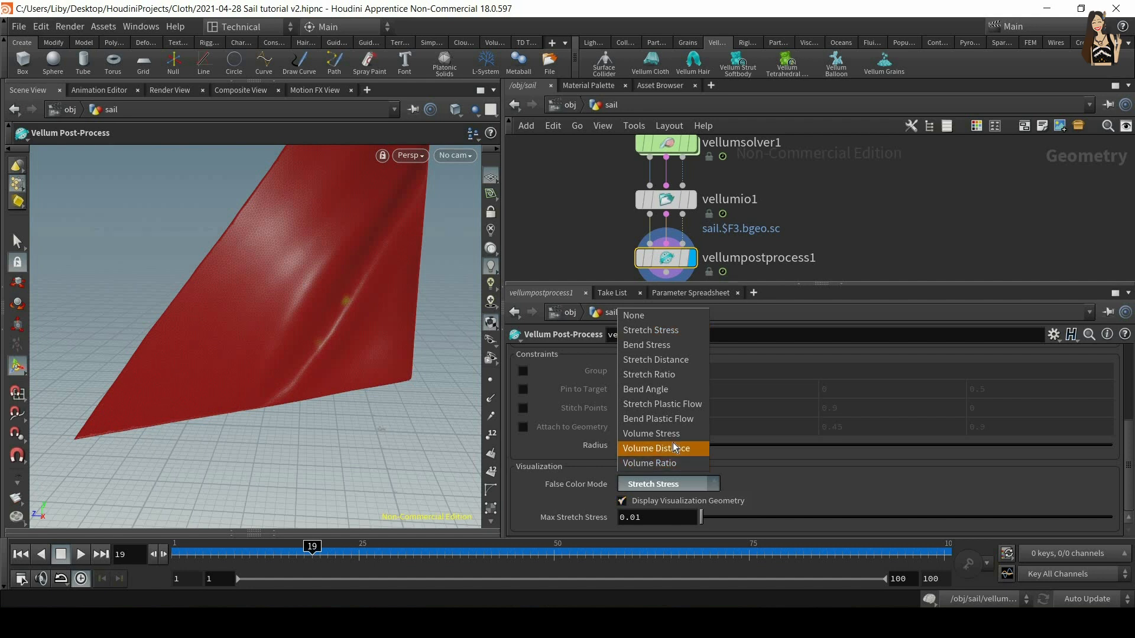
click(650, 345)
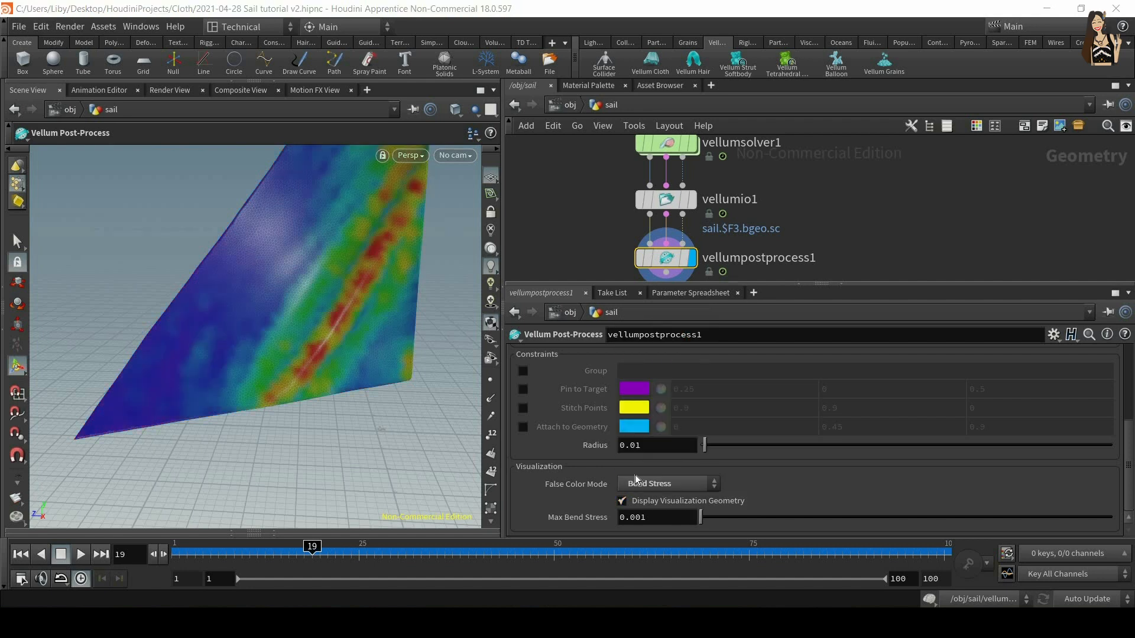
click(652, 484)
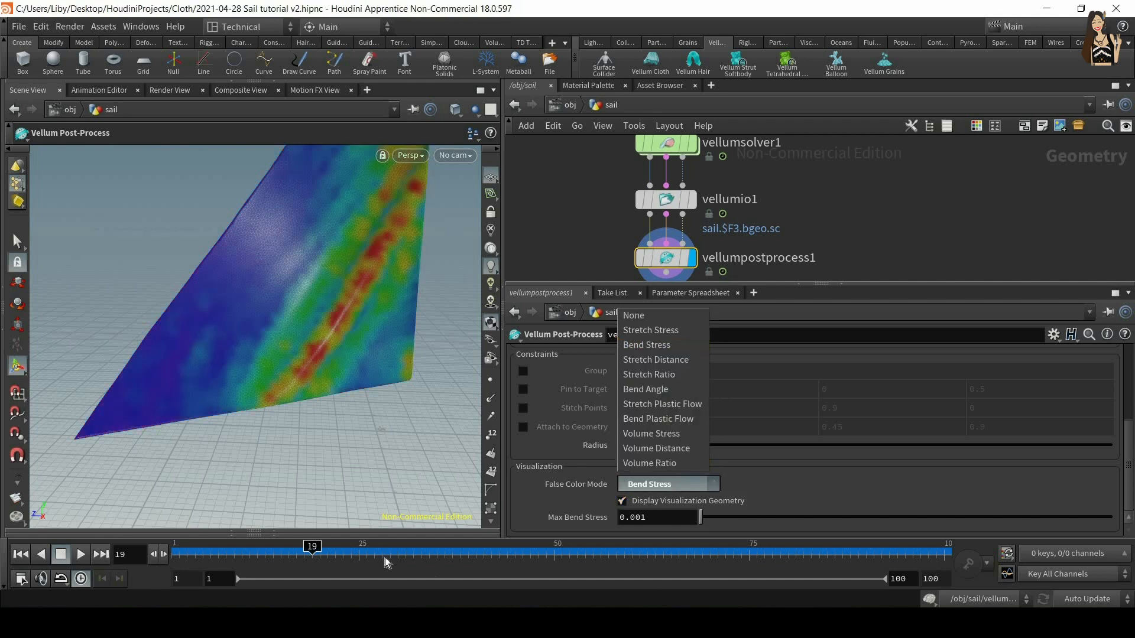
click(678, 552)
scroll(800, 243, up, 10)
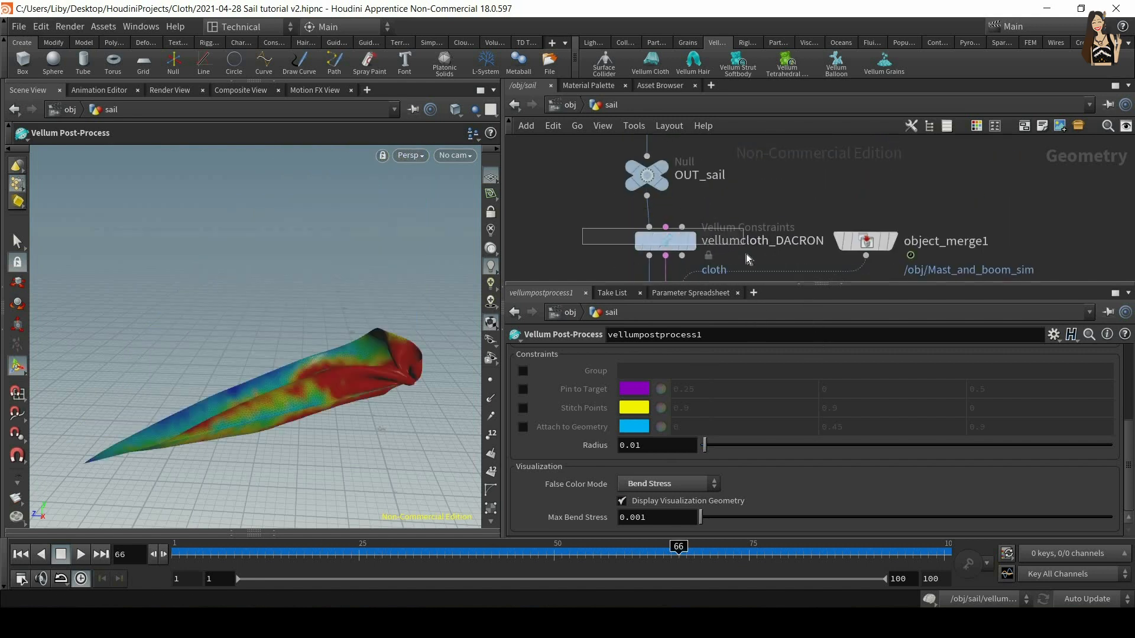
click(665, 242)
drag(468, 554, 299, 556)
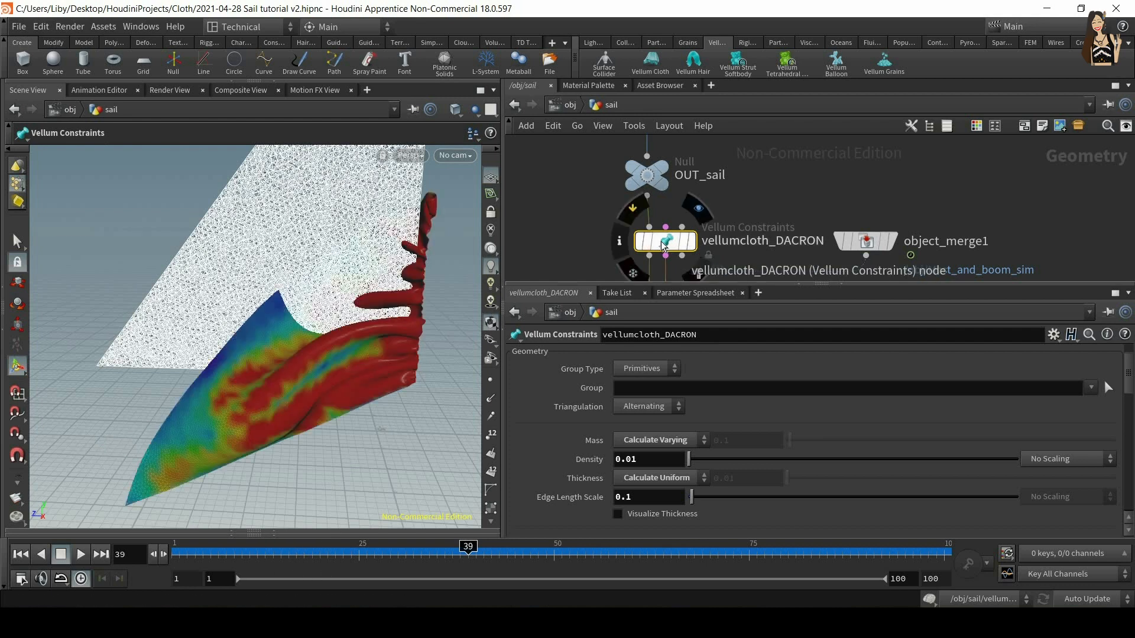
Step: Reselect vellumpostprocess1 and set its False Color Mode to None
middle_drag(653, 250, 622, 117)
mouse_move(692, 260)
middle_down()
mouse_move(720, 143)
mouse_move(703, 225)
mouse_move(707, 156)
middle_up()
click(673, 203)
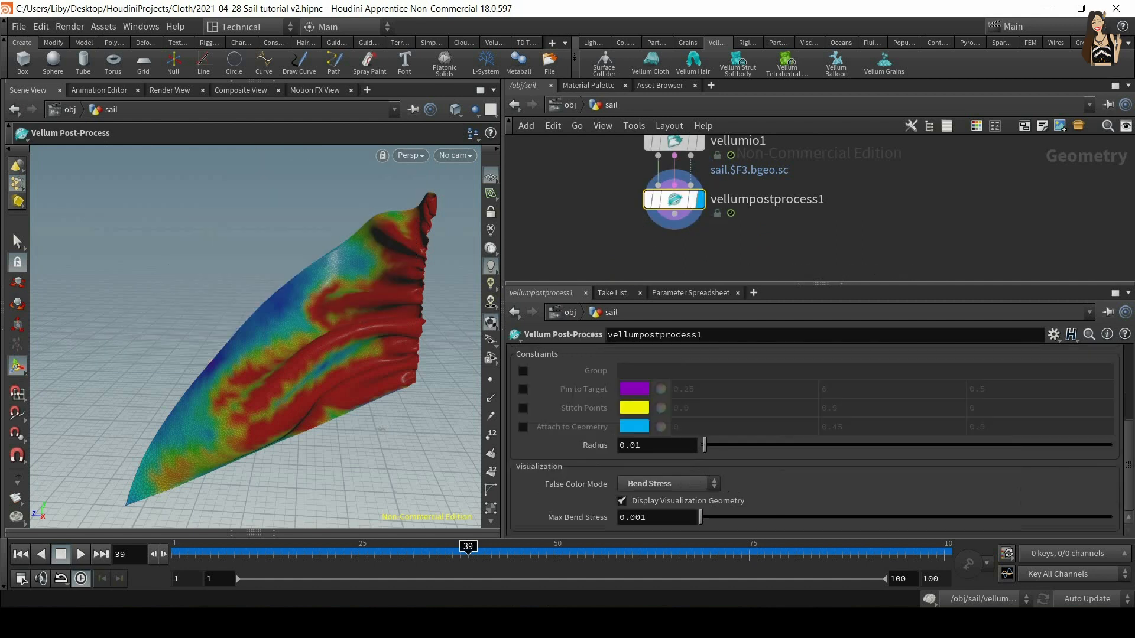
click(641, 485)
click(656, 315)
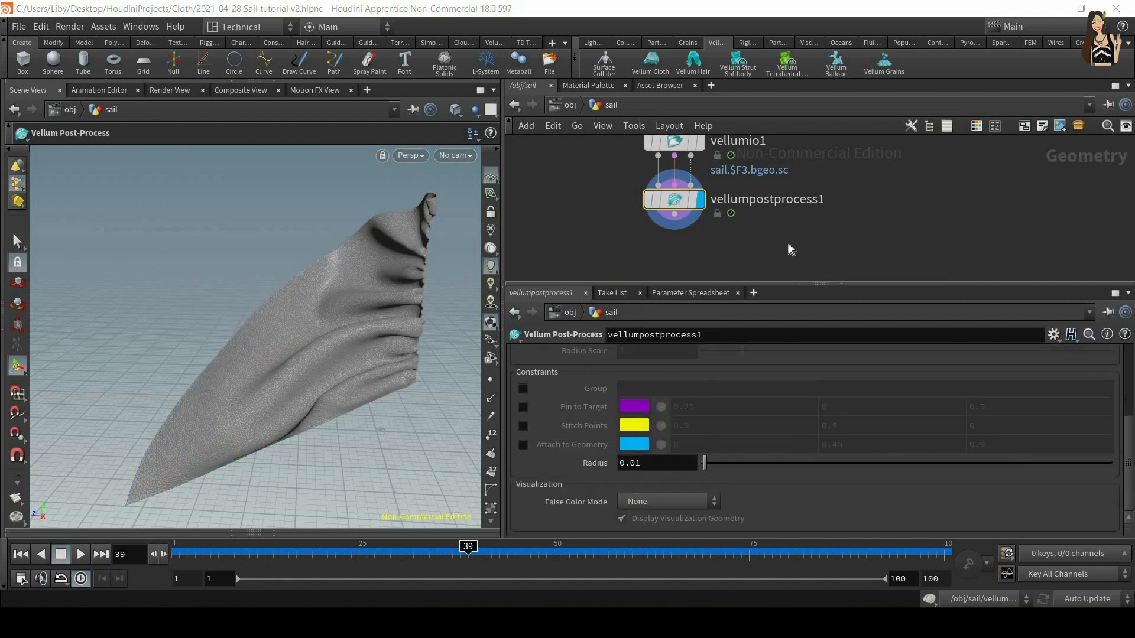
Step: Add a Material node connected to the output of vellumpostprocess1
middle_drag(645, 228, 598, 218)
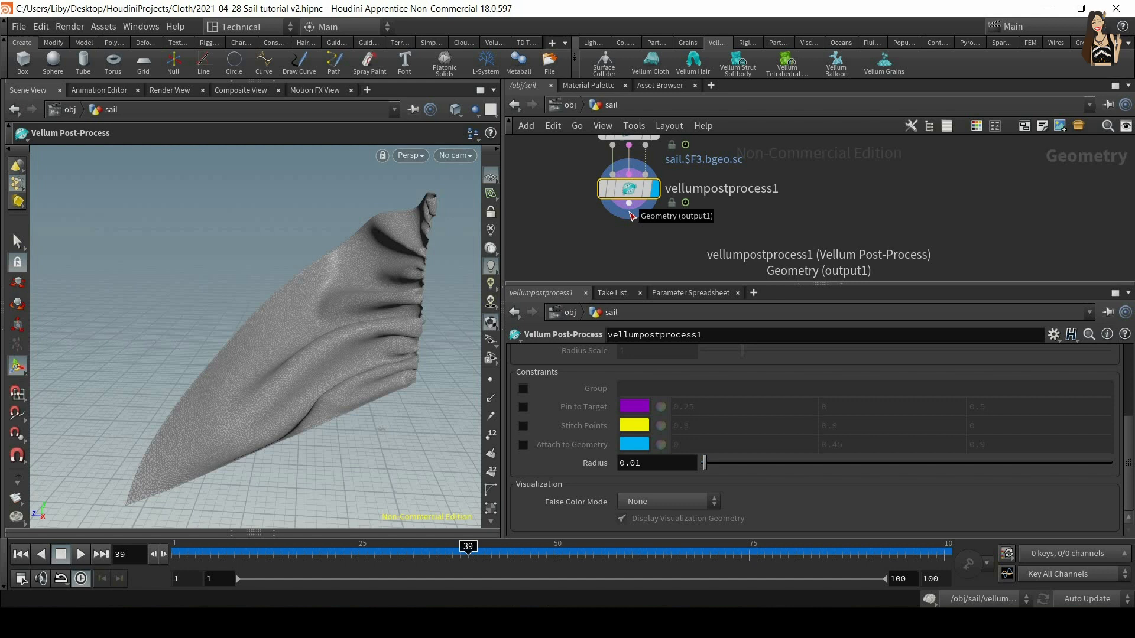
click(628, 204)
key(Tab)
text(mate)
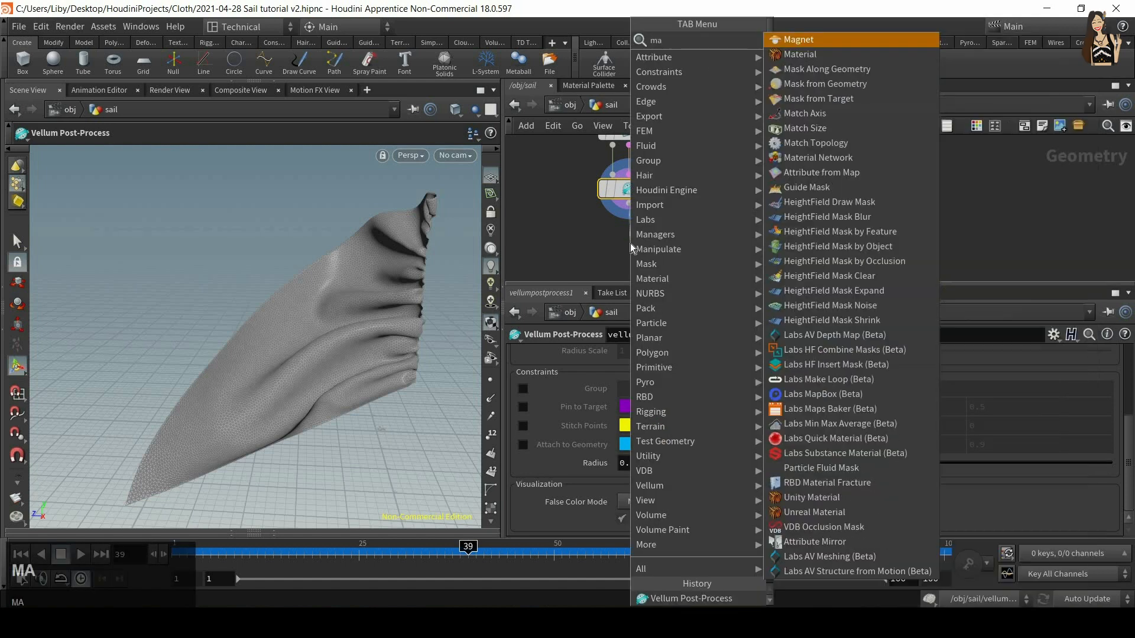
key(Return)
click(618, 248)
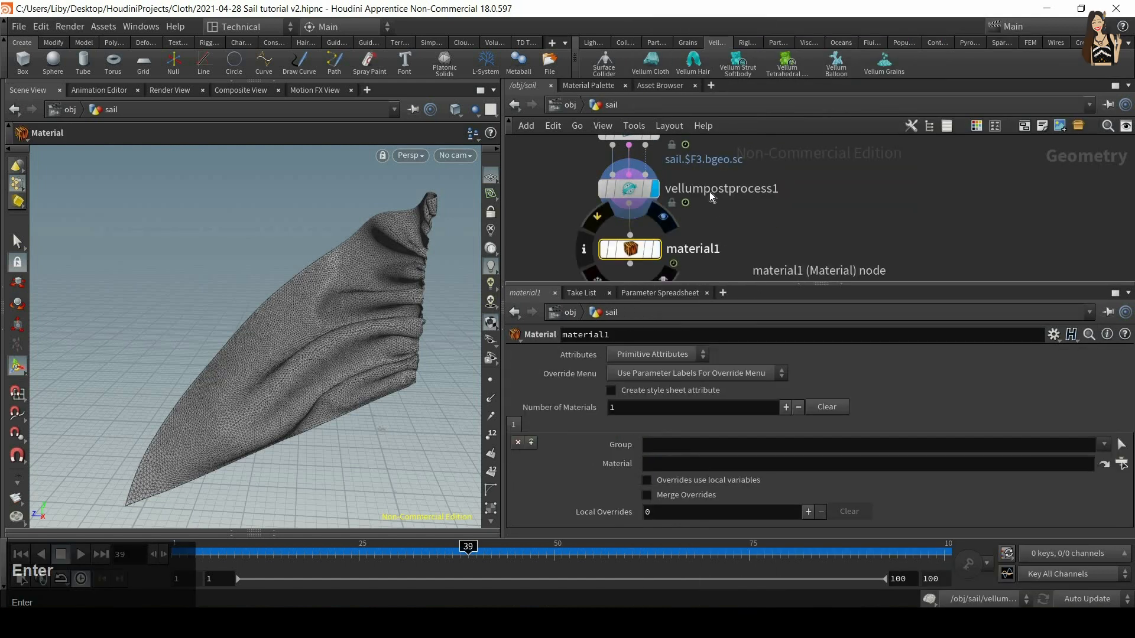
Step: Add a Merge node connected to the output of the sail's Material node
middle_drag(616, 269, 615, 213)
click(616, 207)
key(Tab)
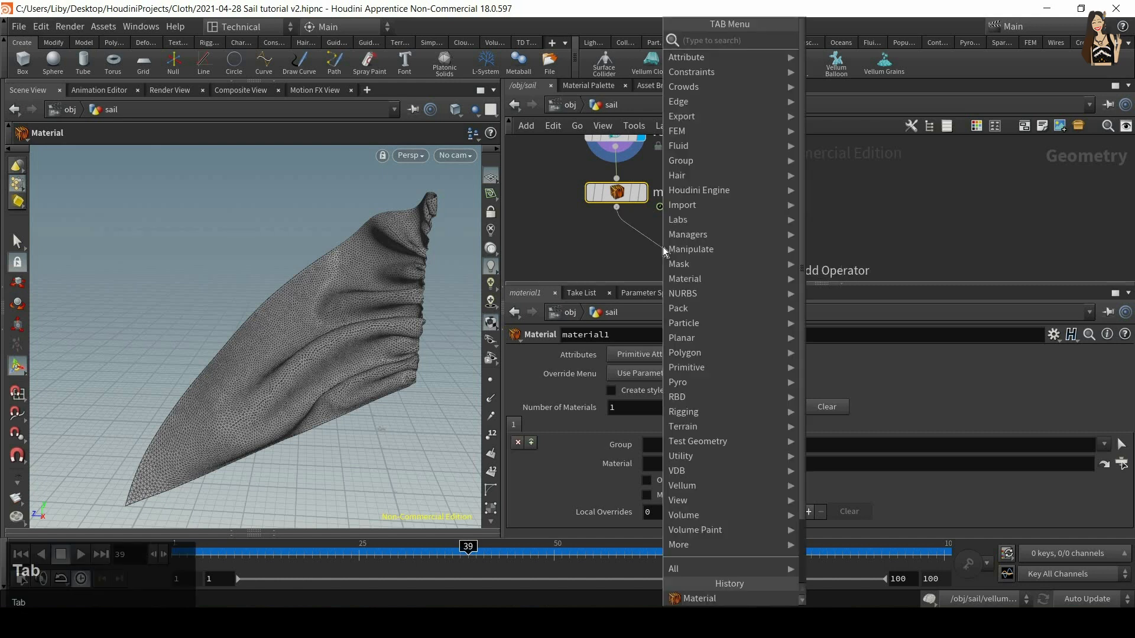
text(merge)
key(Return)
click(662, 254)
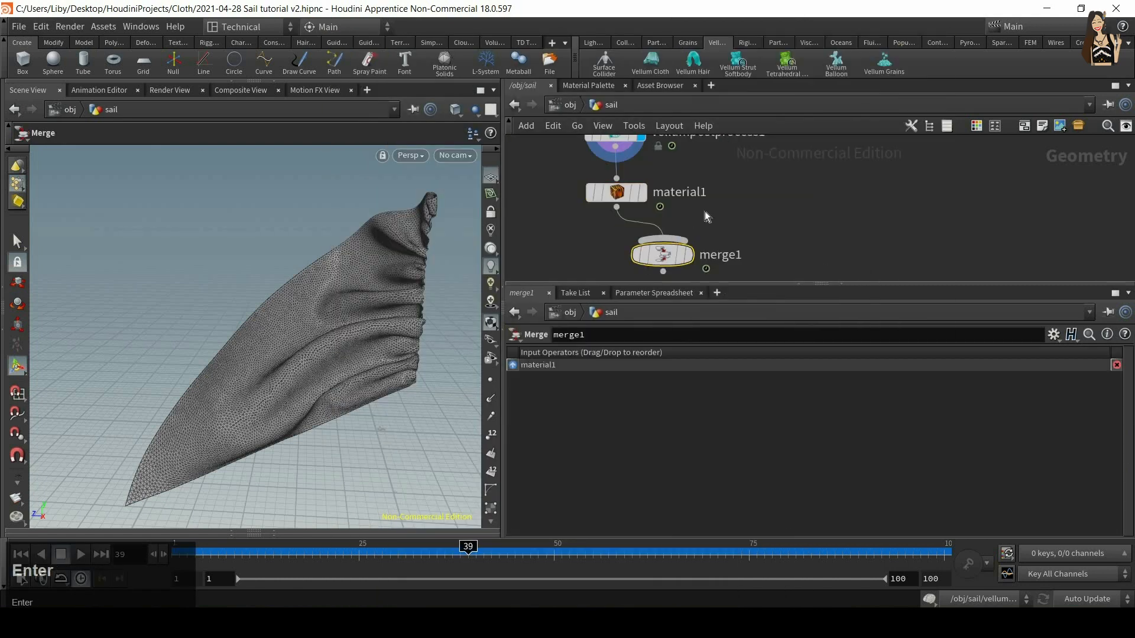
Step: Add a second Material node connected to the output of object_merge1, which brings in the mast and boom
scroll(697, 229, down, 3)
middle_drag(677, 245, 648, 281)
middle_drag(676, 221, 629, 281)
scroll(655, 193, up, 2)
middle_drag(654, 193, 653, 220)
click(643, 176)
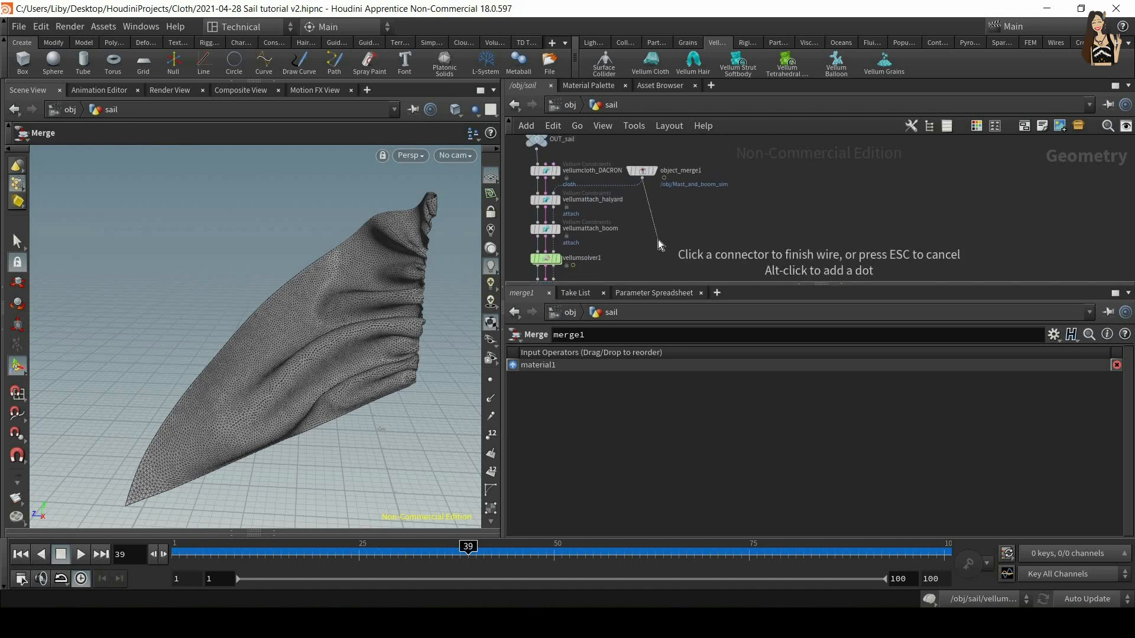
key(Tab)
text(mater)
key(Return)
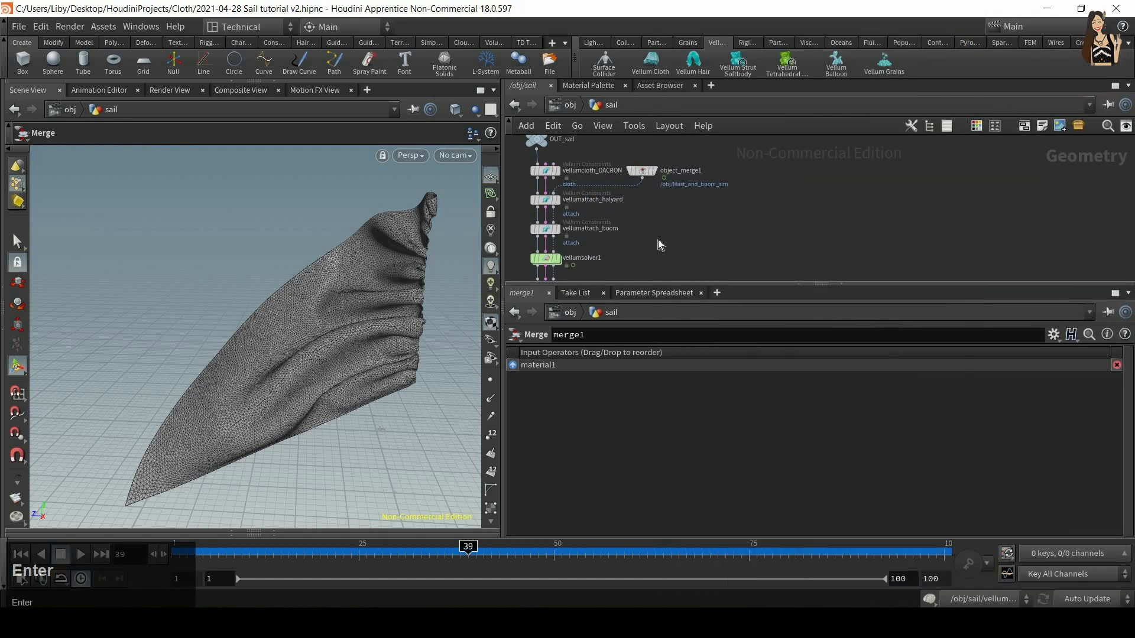
click(658, 242)
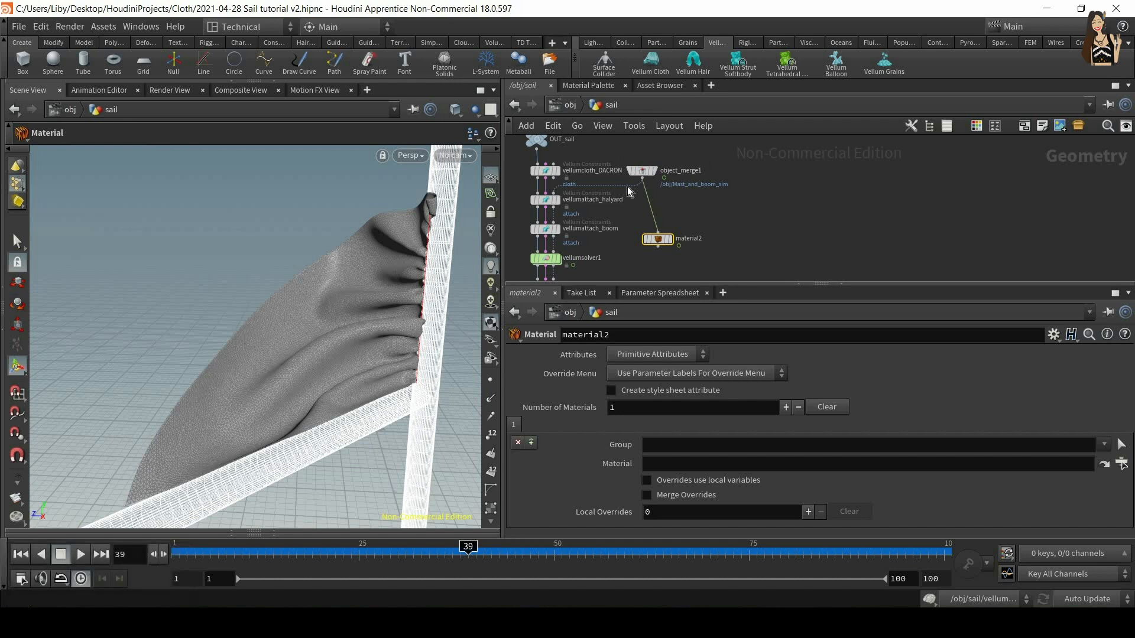
Step: Wire material2 into merge1 and display merge1 to show the sail together with the mast and boom
click(641, 172)
middle_drag(731, 163, 746, 119)
middle_drag(735, 202, 712, 212)
click(696, 150)
click(621, 265)
middle_drag(646, 261, 684, 201)
scroll(655, 227, up, 2)
click(654, 225)
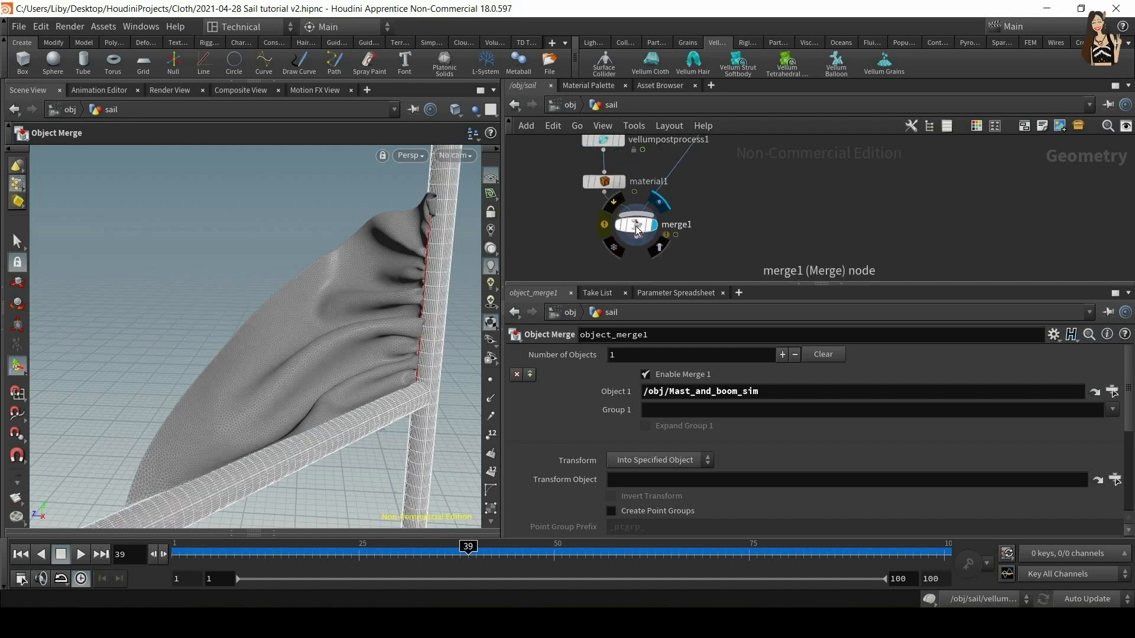
click(637, 227)
Step: Frame the whole mast, boom and sail in the viewport and return the timeline to frame 1
alt+drag(308, 254, 411, 304)
alt+right_drag(412, 304, 329, 349)
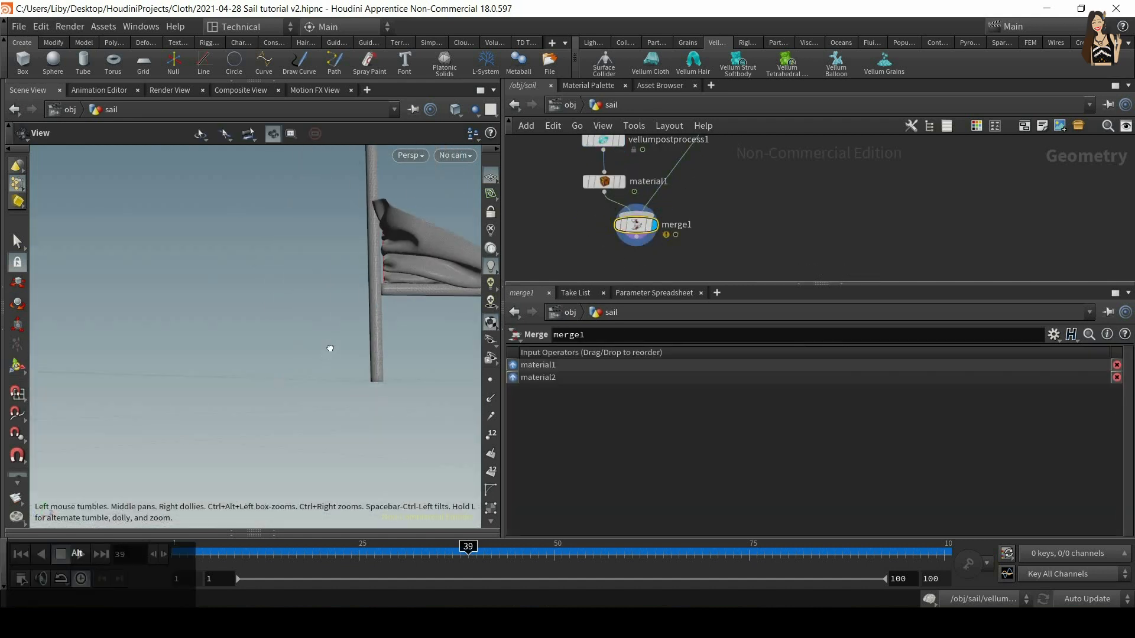
alt+middle_drag(329, 349, 211, 421)
mouse_move(295, 349)
alt+mouse_down()
mouse_move(382, 324)
mouse_move(352, 349)
mouse_move(305, 353)
alt+mouse_up()
drag(322, 556, 90, 550)
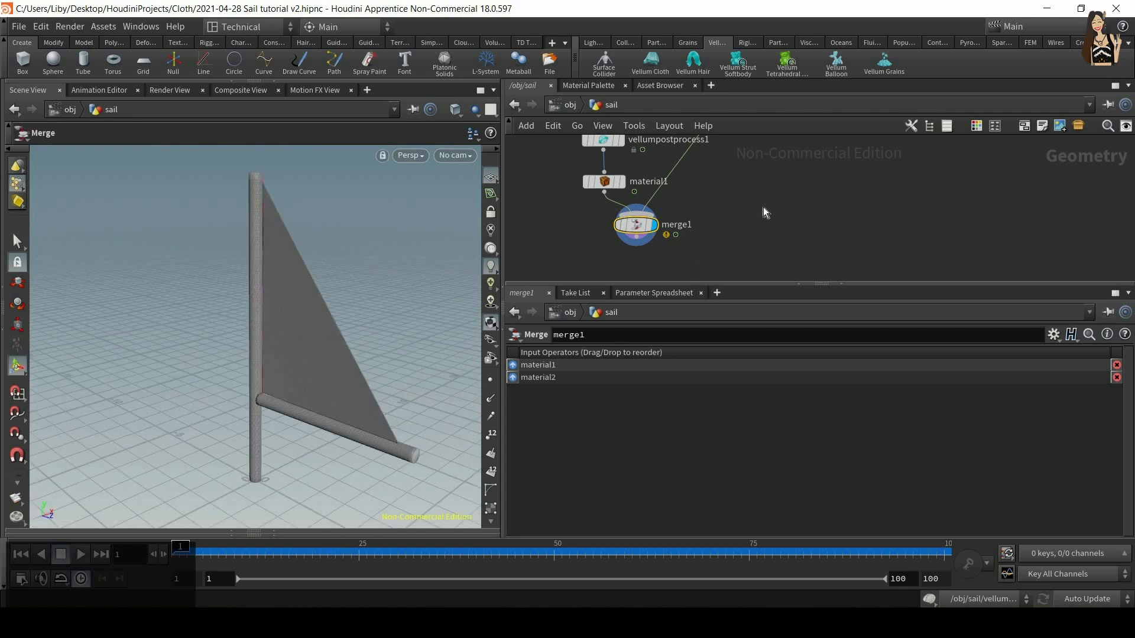
Step: Review the sail's and the mast's Material nodes one after another, then the merge node's inputs
middle_drag(608, 209, 591, 231)
click(589, 206)
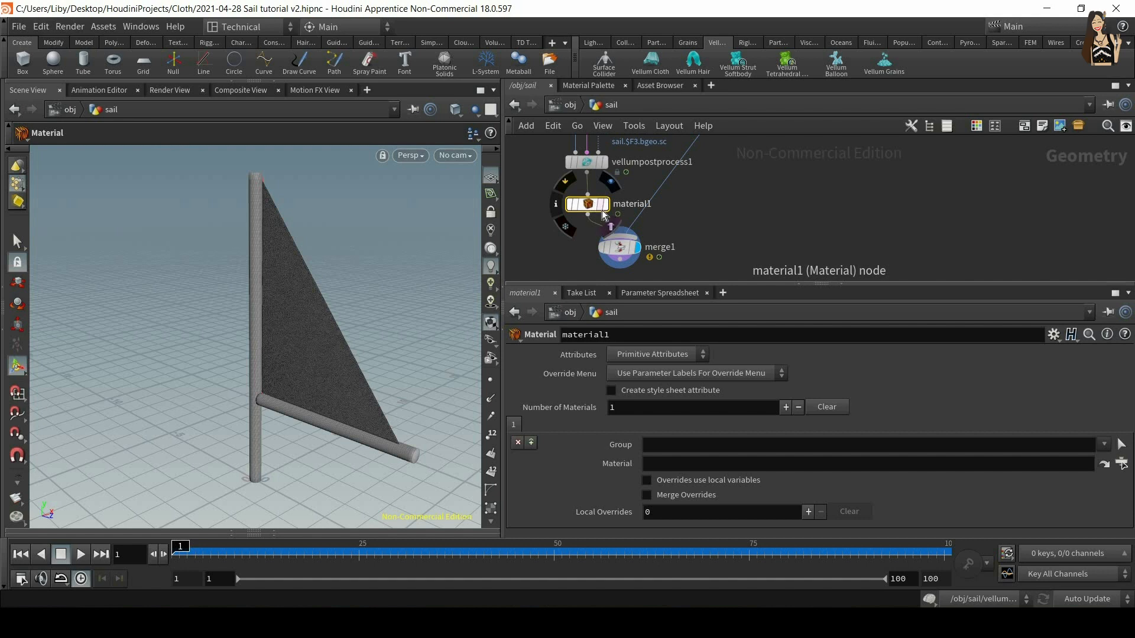
middle_drag(733, 194, 727, 284)
middle_drag(817, 216, 812, 231)
drag(850, 194, 711, 146)
middle_drag(742, 272, 718, 297)
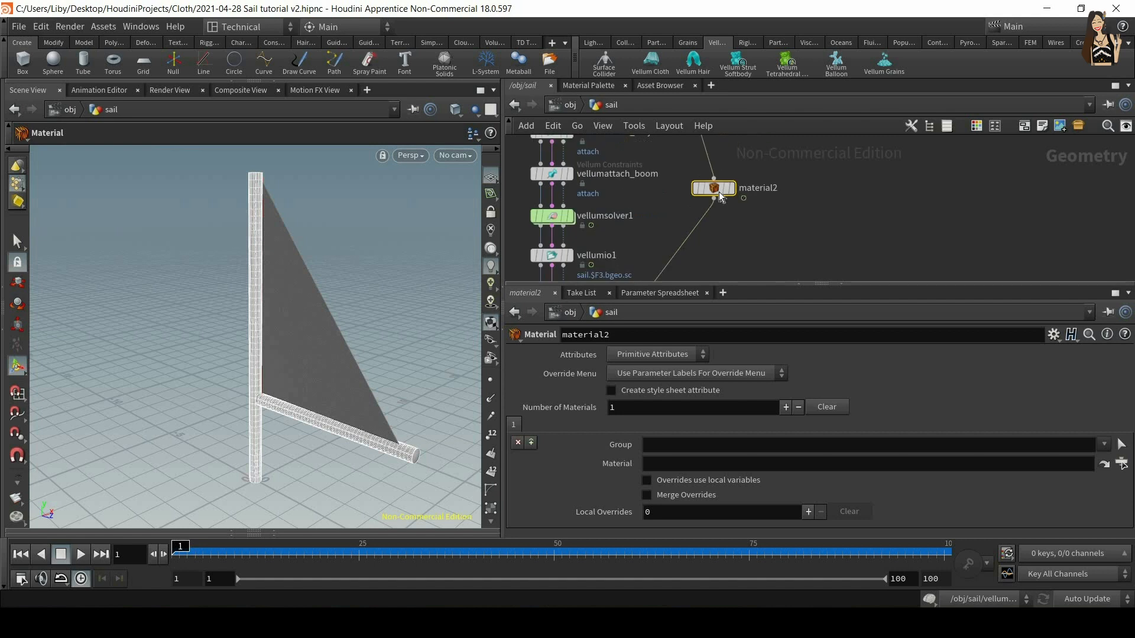
middle_drag(715, 230, 751, 121)
click(630, 277)
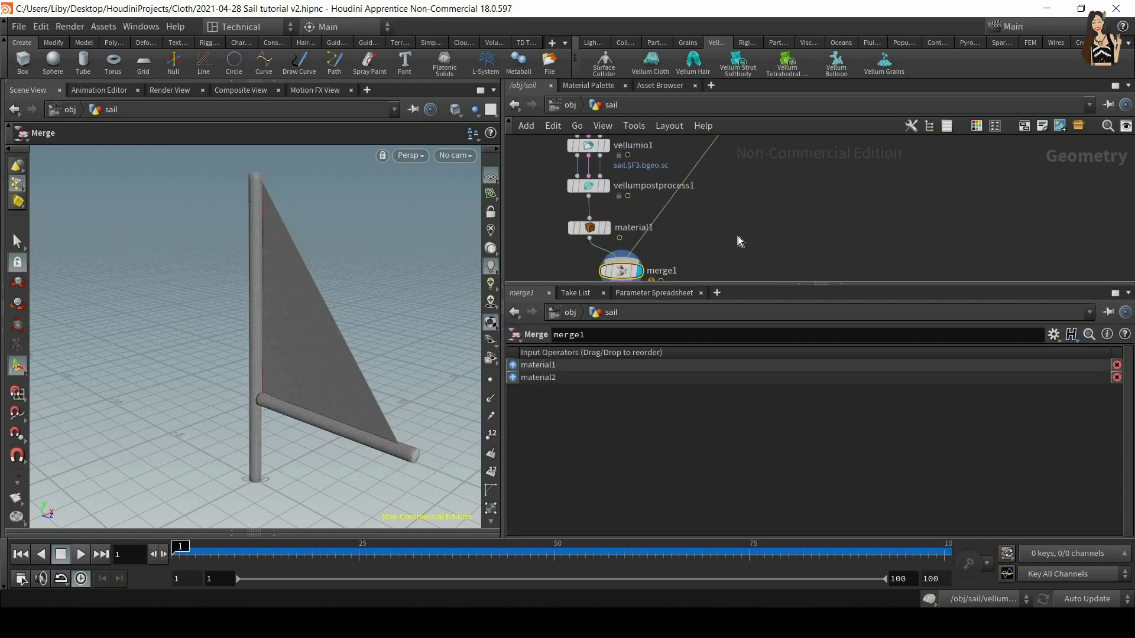
middle_drag(738, 231, 587, 126)
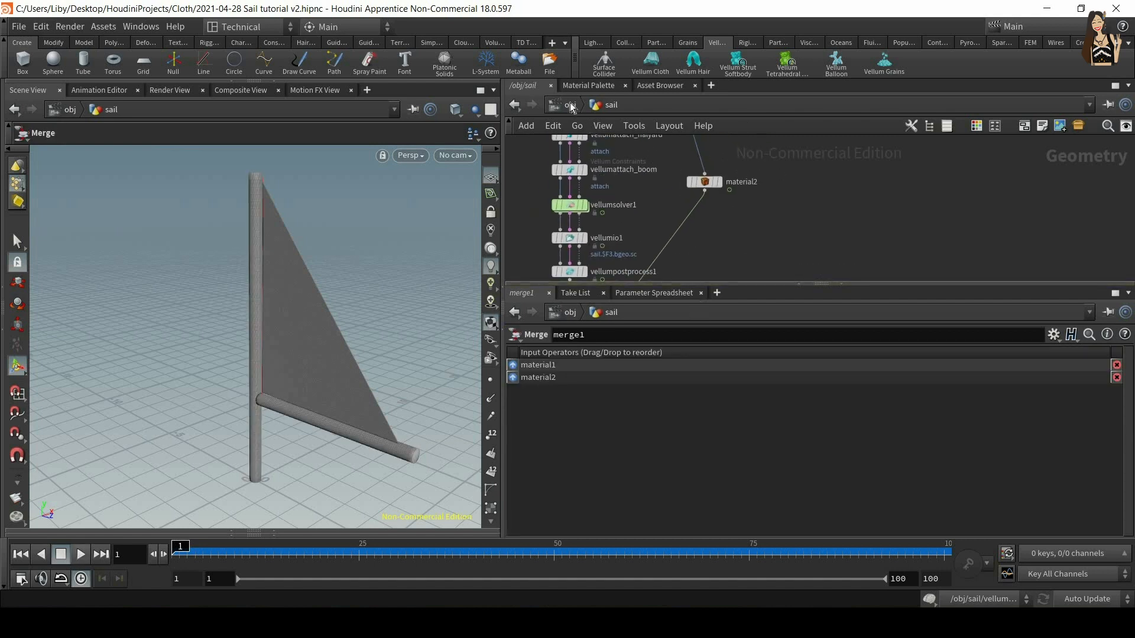
Step: Go up to the object level and compare the Mast_and_boom_sim and Mast_and_boom_render objects closely at the mast
click(564, 105)
drag(798, 214, 686, 170)
drag(826, 259, 672, 221)
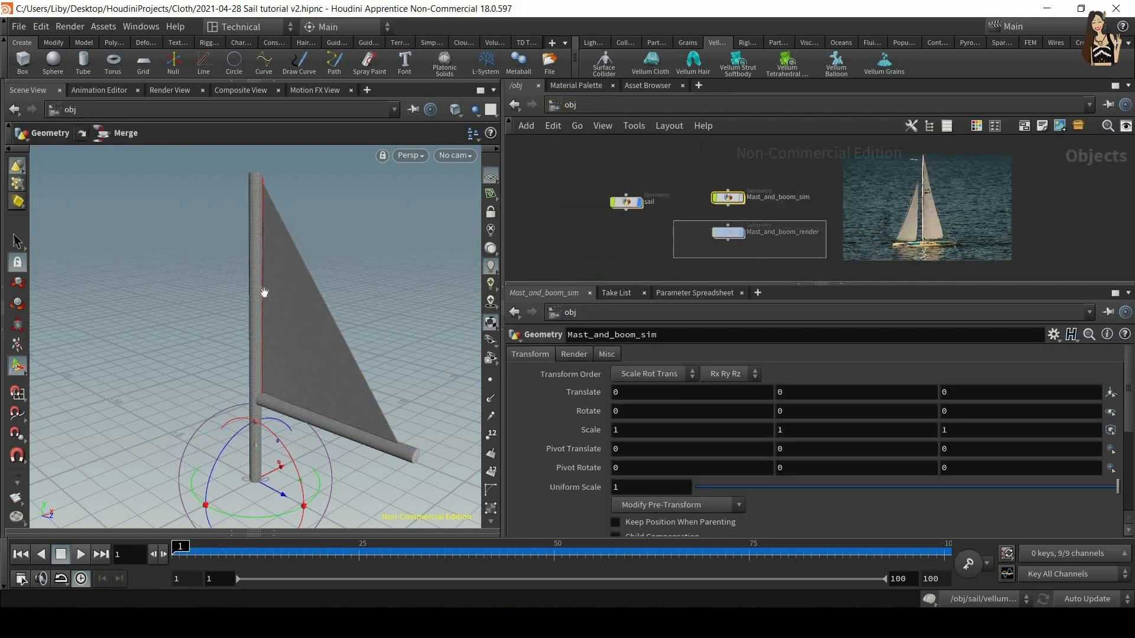
alt+right_drag(278, 206, 272, 302)
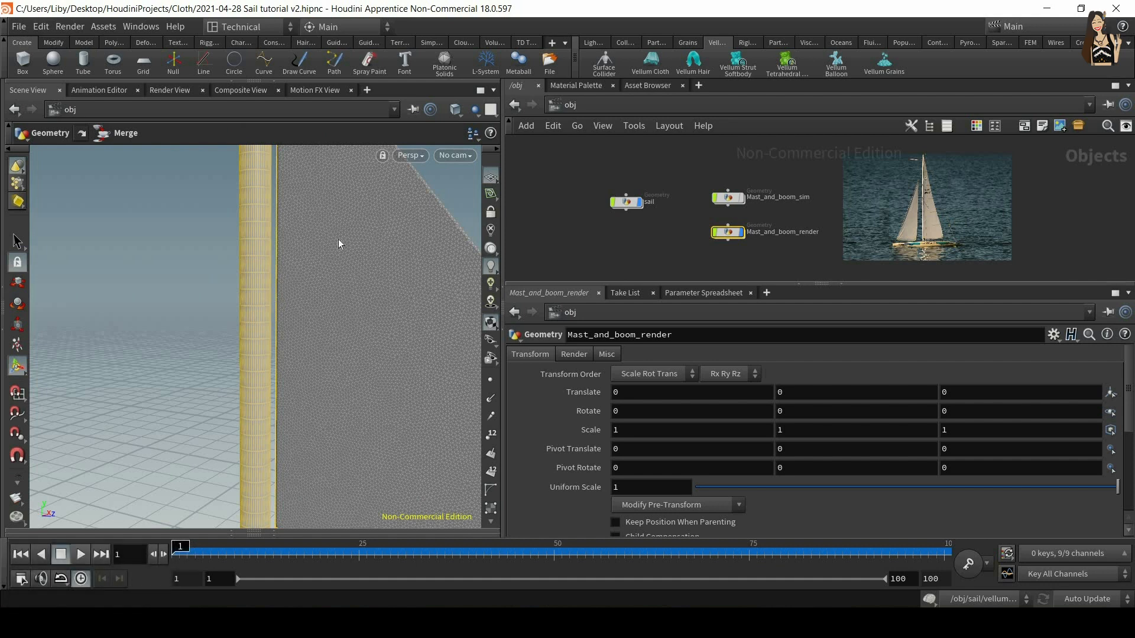
click(736, 195)
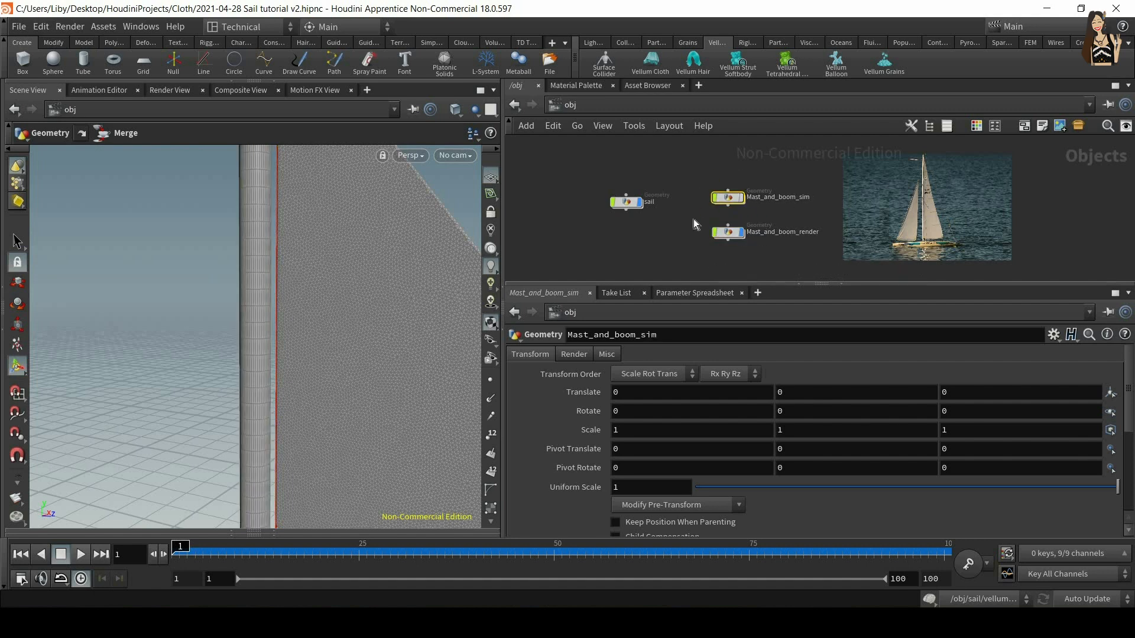
click(732, 234)
Step: Inside Mast_and_boom_render, add a Material node after merge1 and display it
double_click(731, 232)
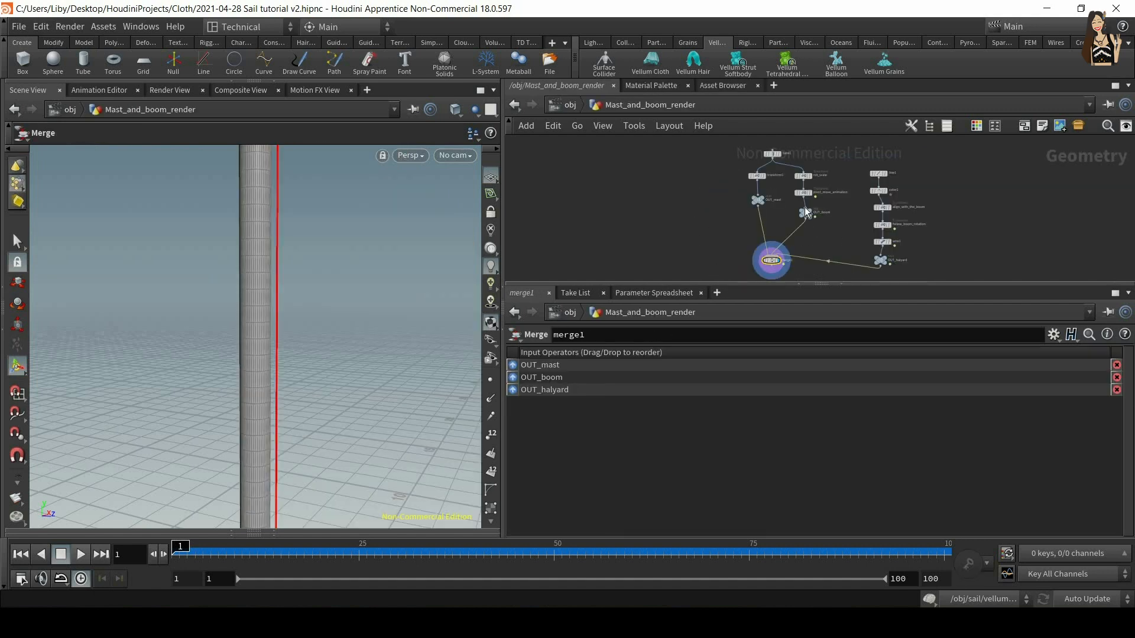
key(Tab)
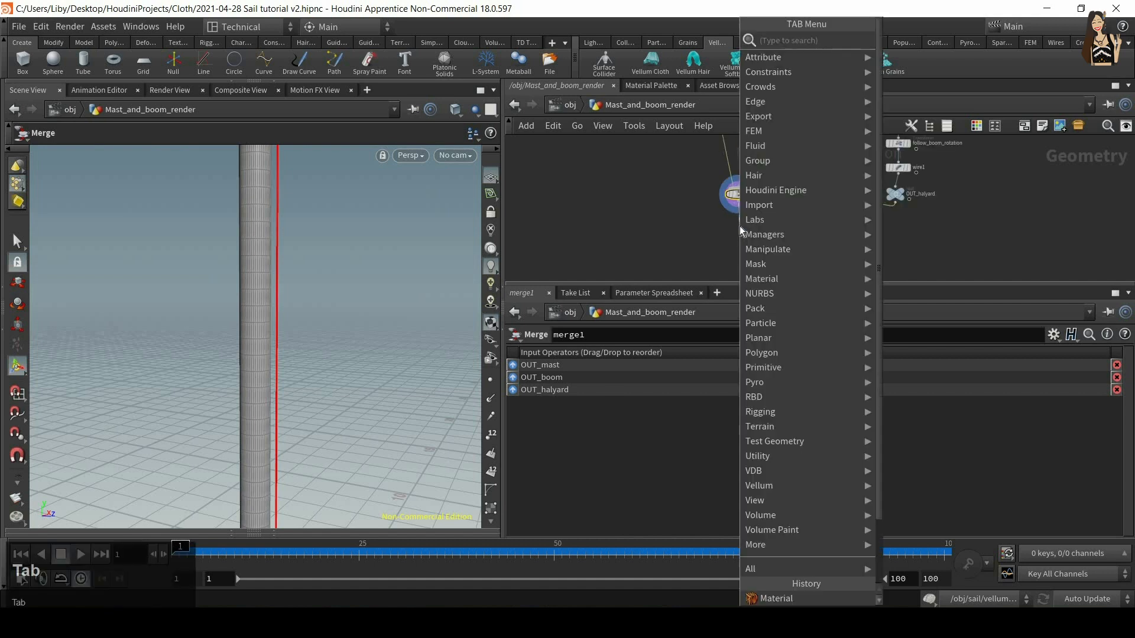
text(mat)
key(Return)
click(739, 226)
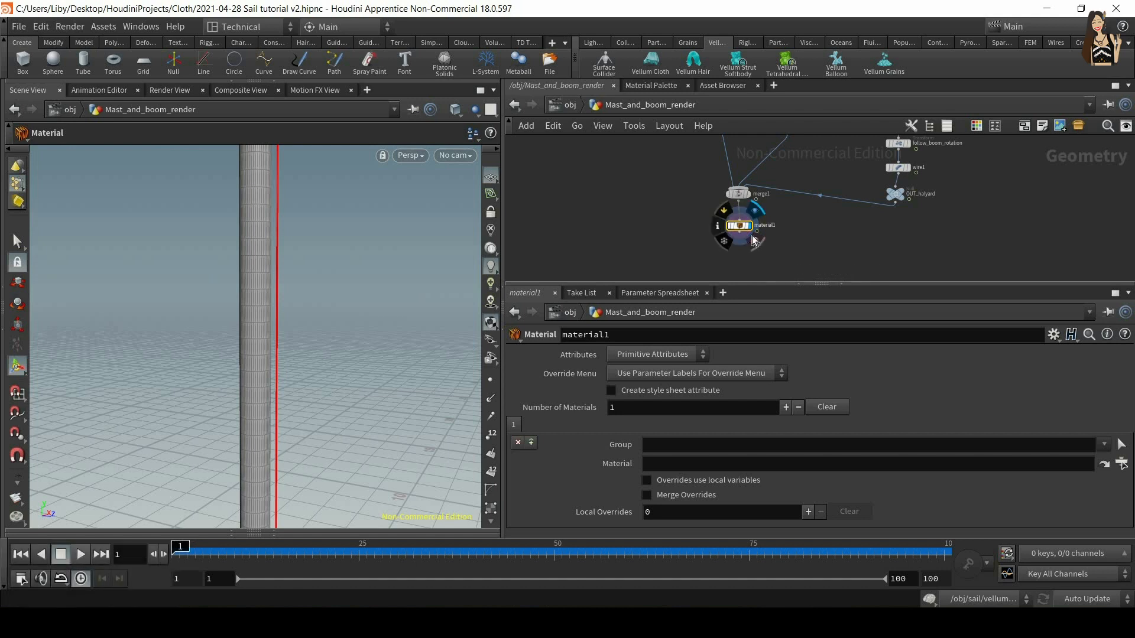
Step: Add the Coated Metal Paint material from the Material Palette's Metallic category to the scene's /mat materials
click(643, 86)
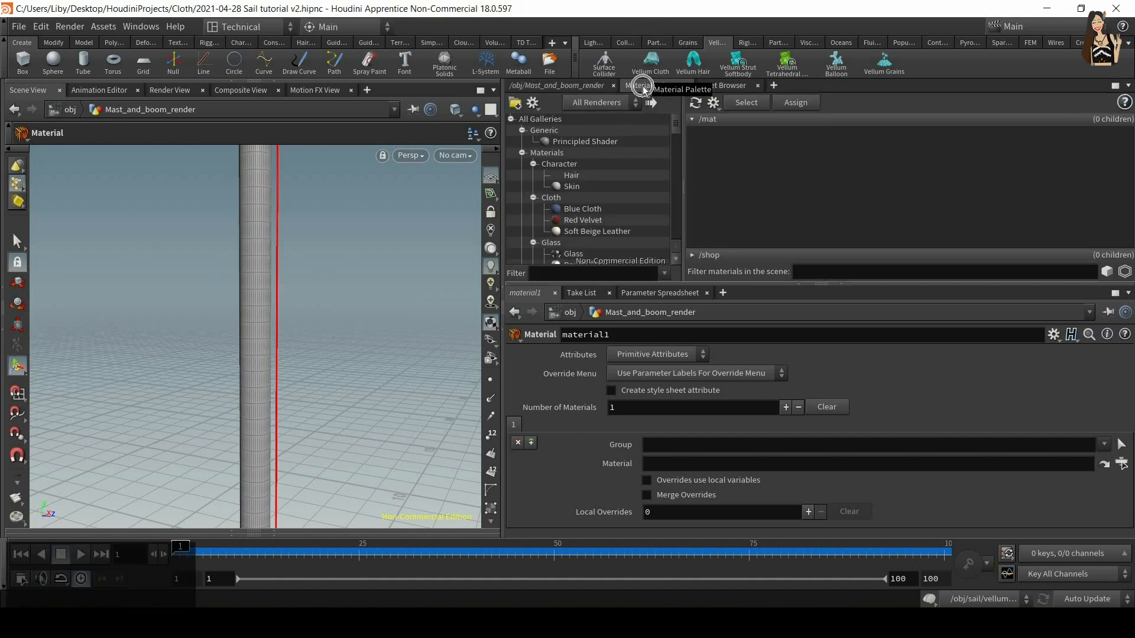
scroll(618, 184, down, 3)
scroll(631, 185, down, 2)
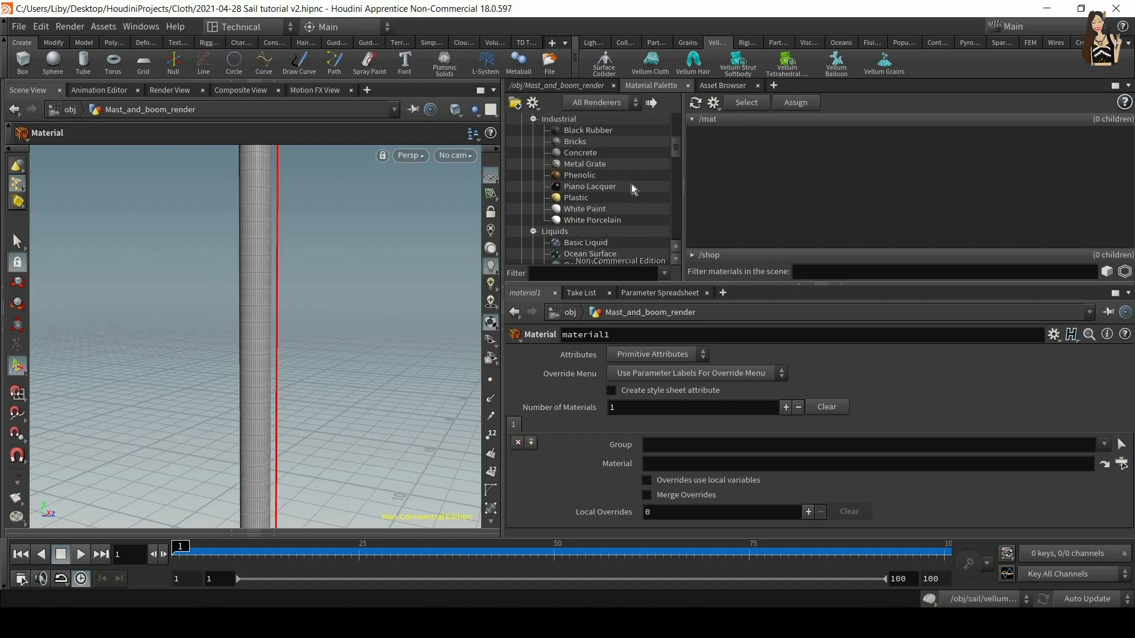
scroll(631, 184, down, 4)
click(589, 165)
drag(588, 165, 811, 166)
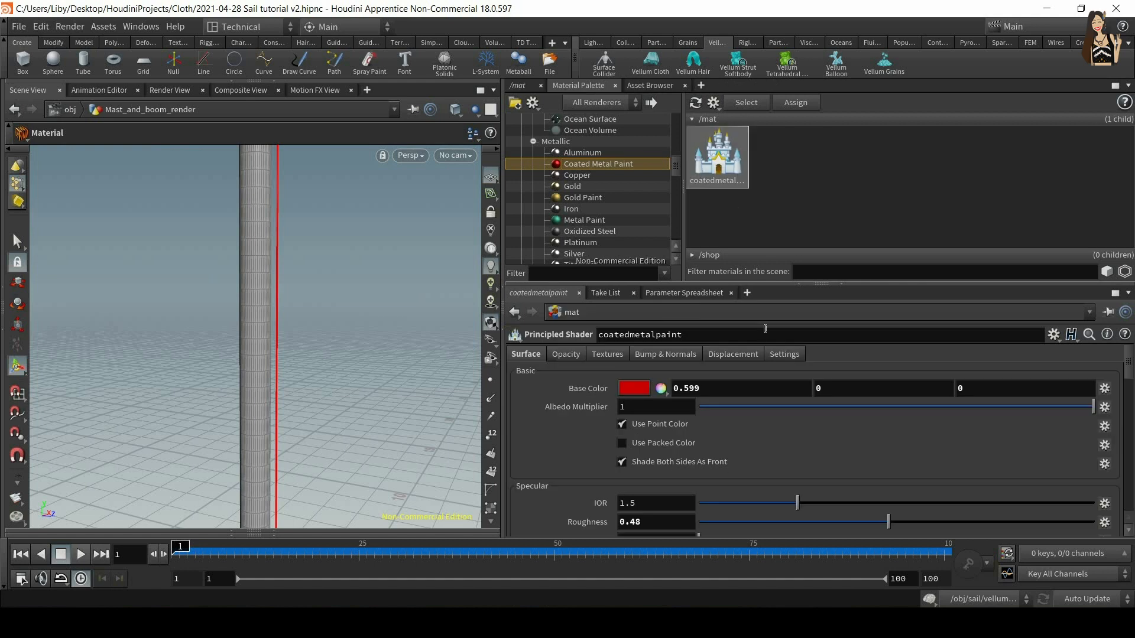
Step: Set the coatedmetalpaint material's base colour to grey, 0.333 in all three channels
click(637, 392)
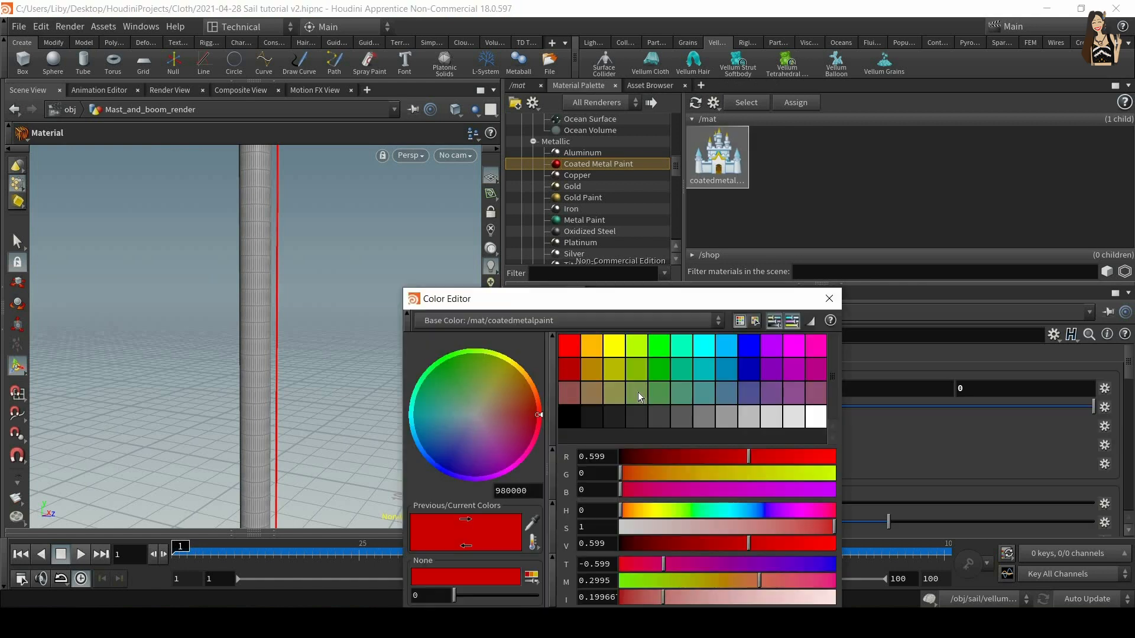
click(727, 420)
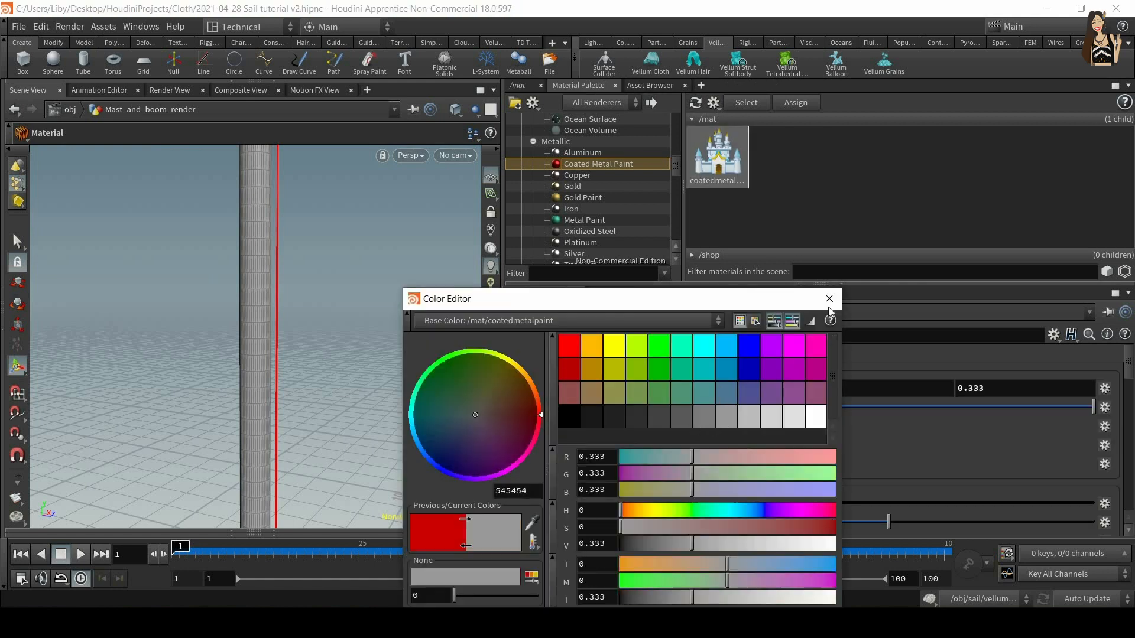
click(830, 298)
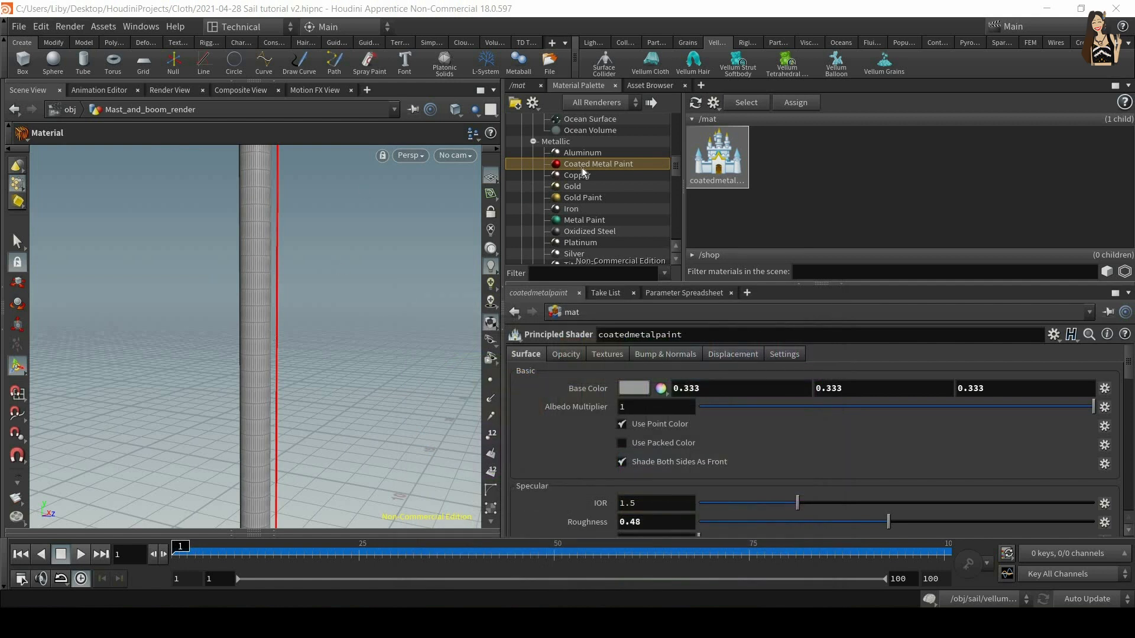
Step: Add the Blue Cloth material from the Cloth category to /mat and set its base colour to white
drag(678, 165, 678, 127)
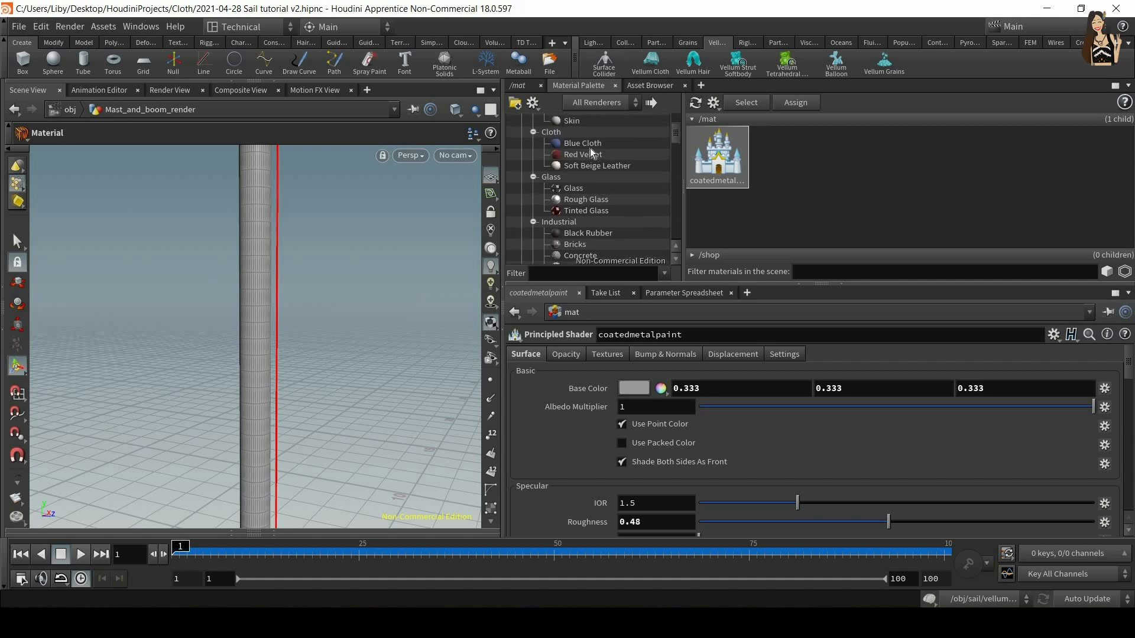
click(593, 145)
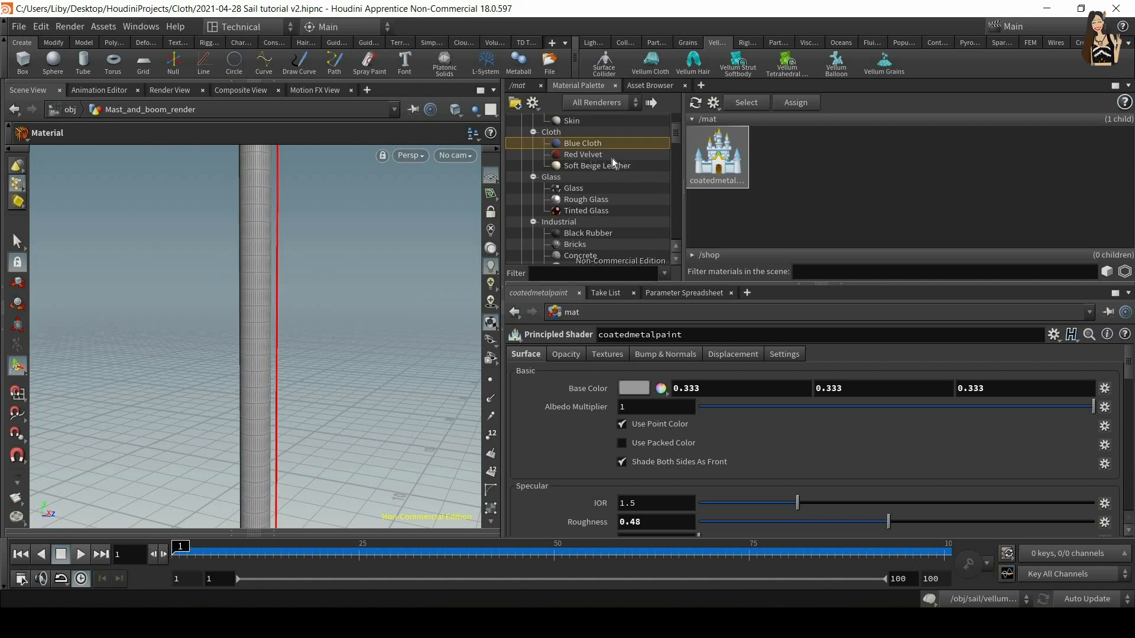
drag(597, 148, 844, 157)
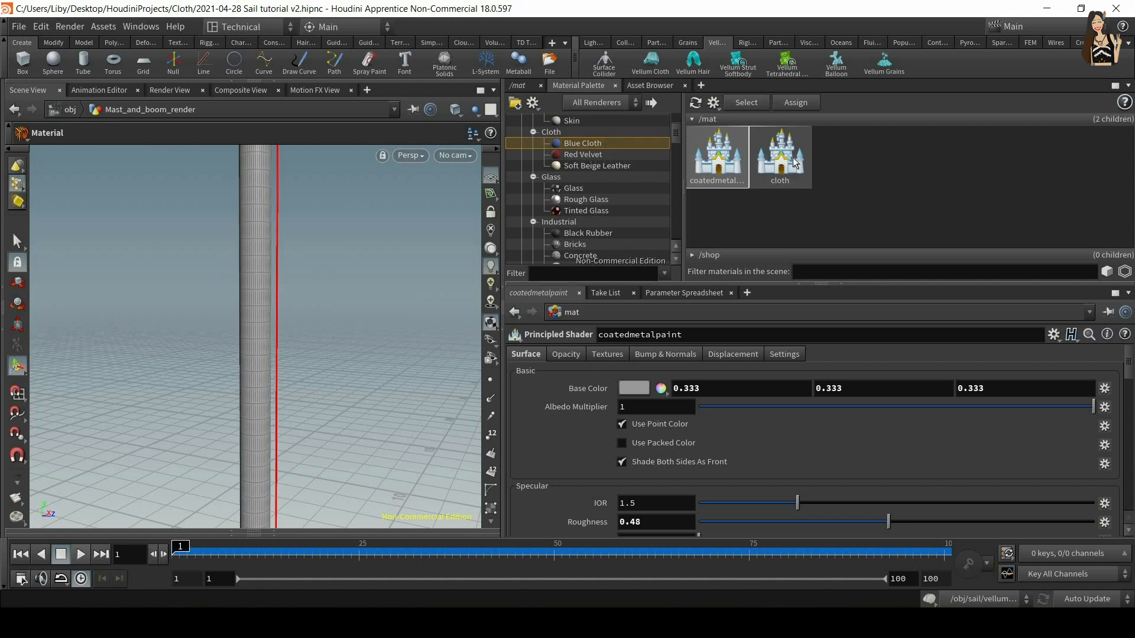
click(820, 426)
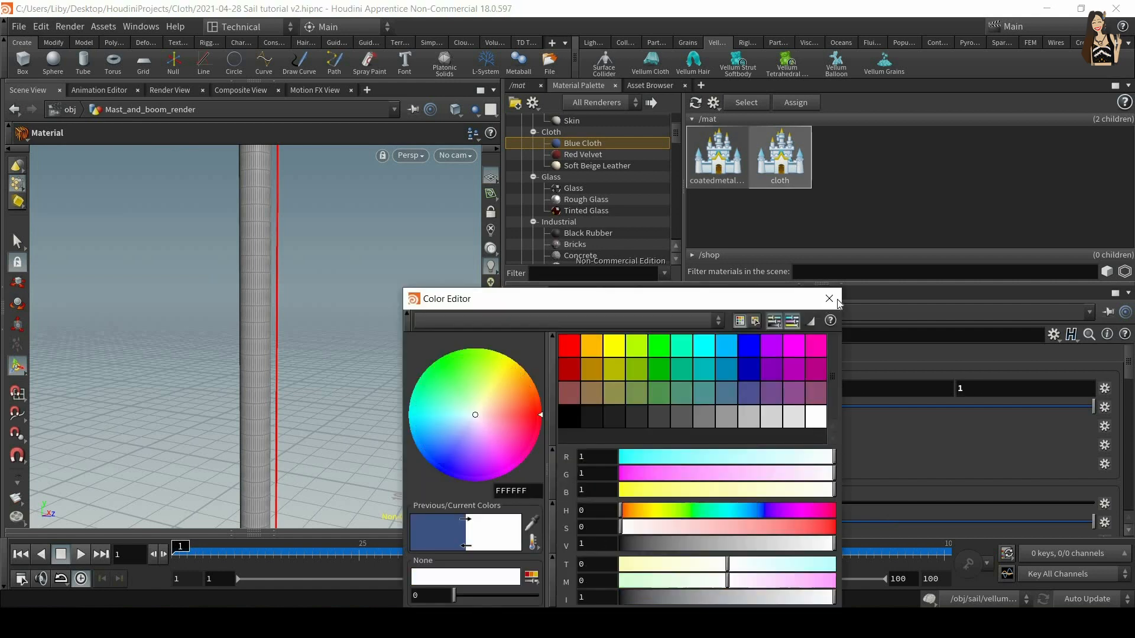
click(844, 298)
Step: Assign /mat/coatedmetalpaint to the material1 node inside Mast_and_boom_render
click(517, 86)
click(571, 105)
click(602, 170)
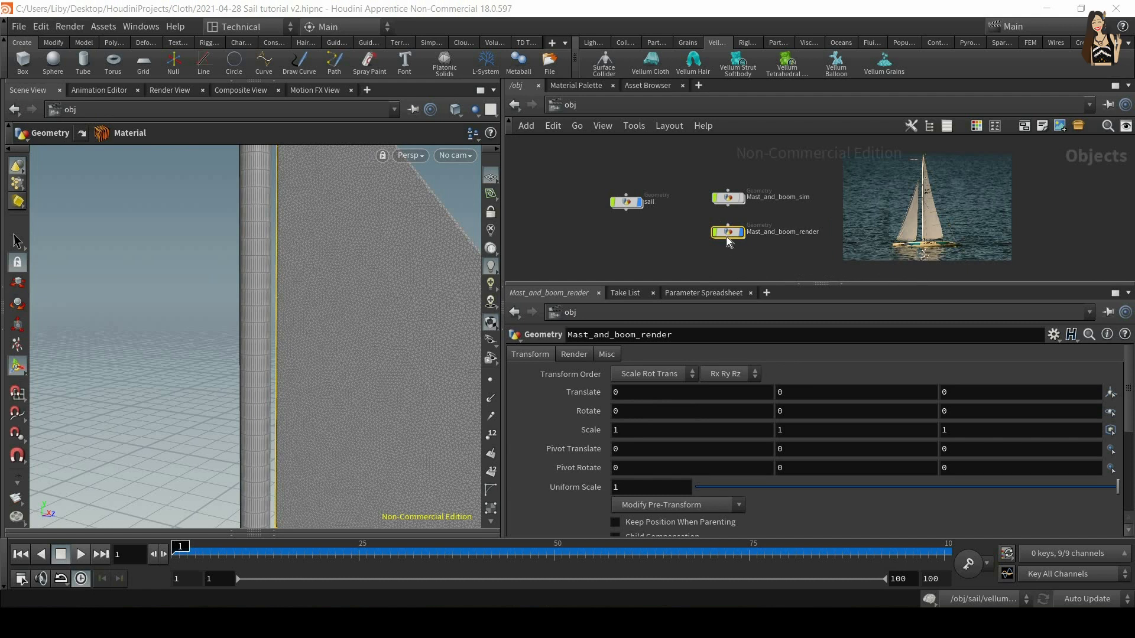
double_click(728, 235)
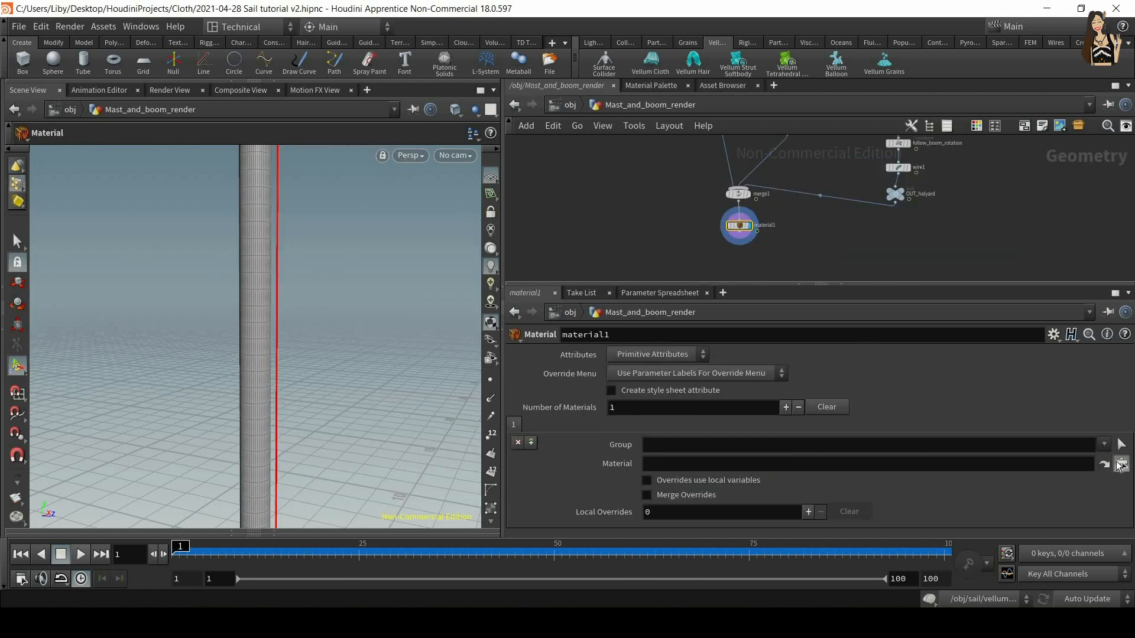
click(1120, 464)
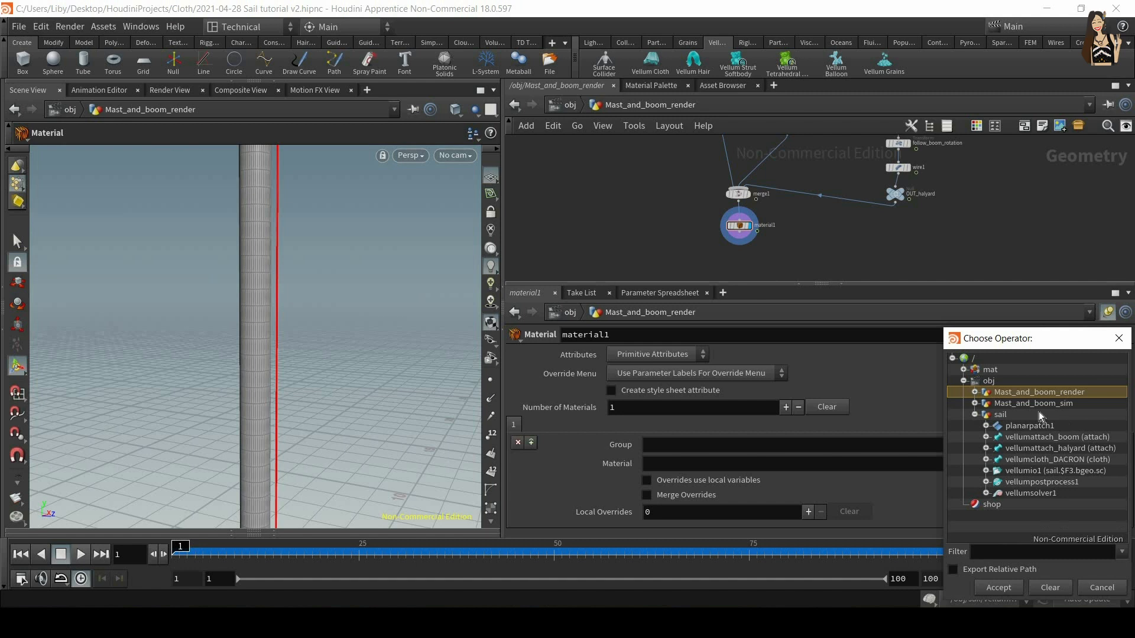
click(964, 371)
click(1003, 381)
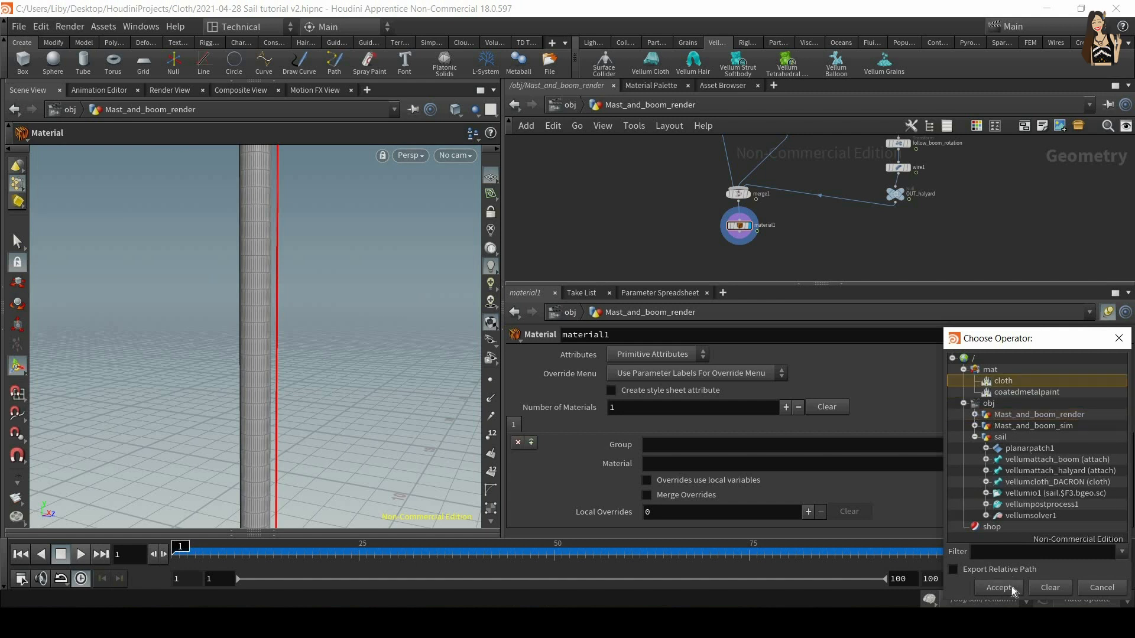
click(1012, 589)
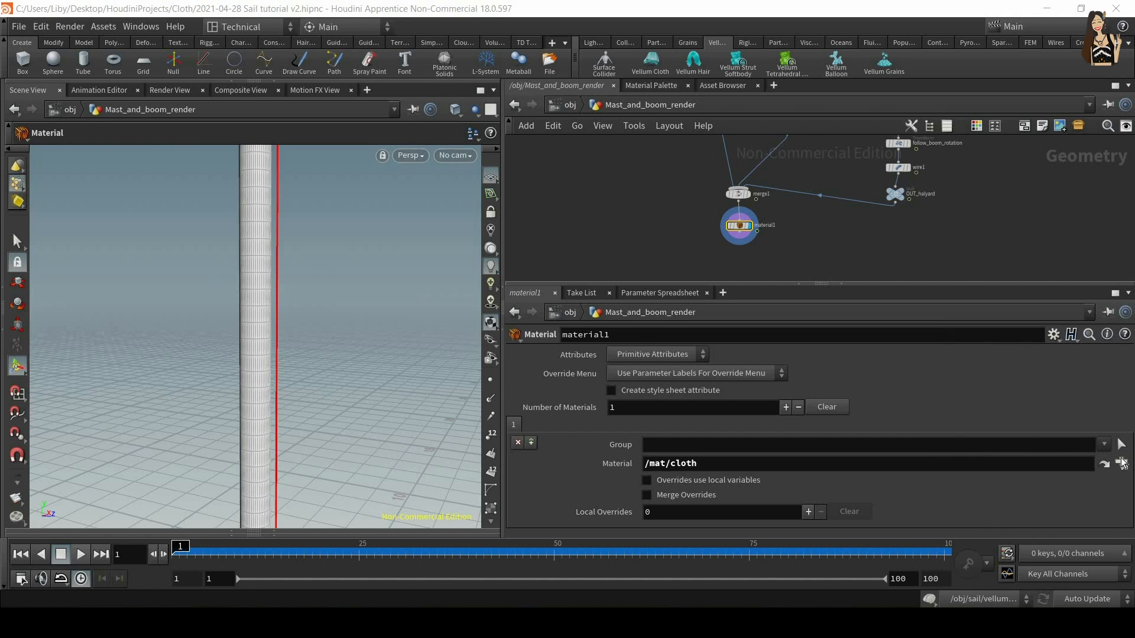
click(1122, 463)
click(1028, 388)
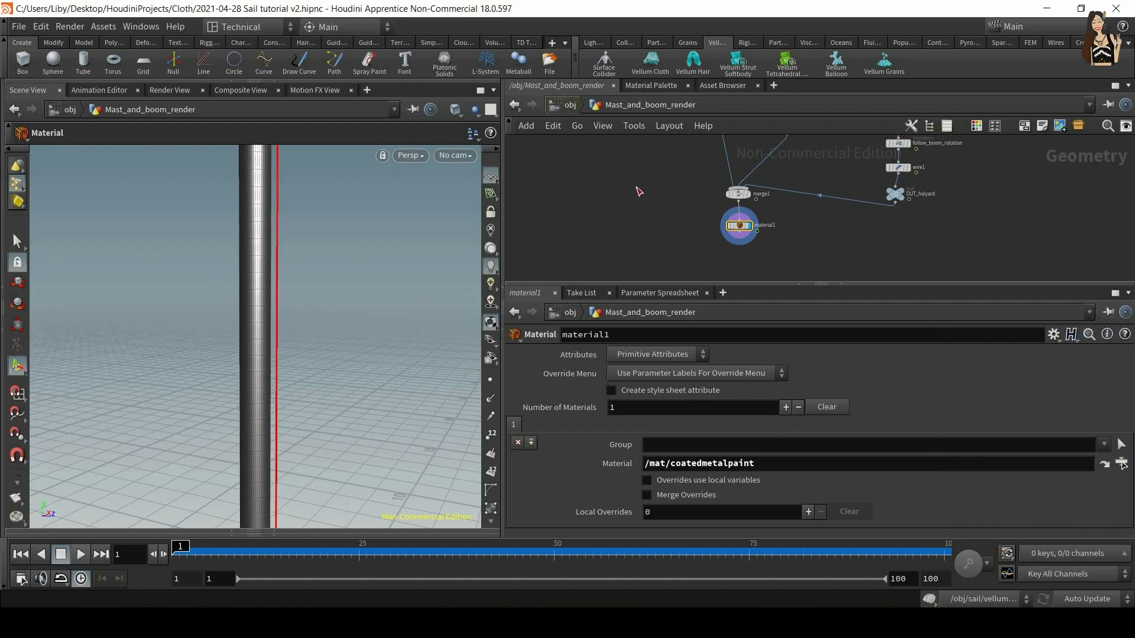
Step: Inside the sail object, display the material1 node before merge1 and assign /mat/cloth to it
key(u)
double_click(631, 204)
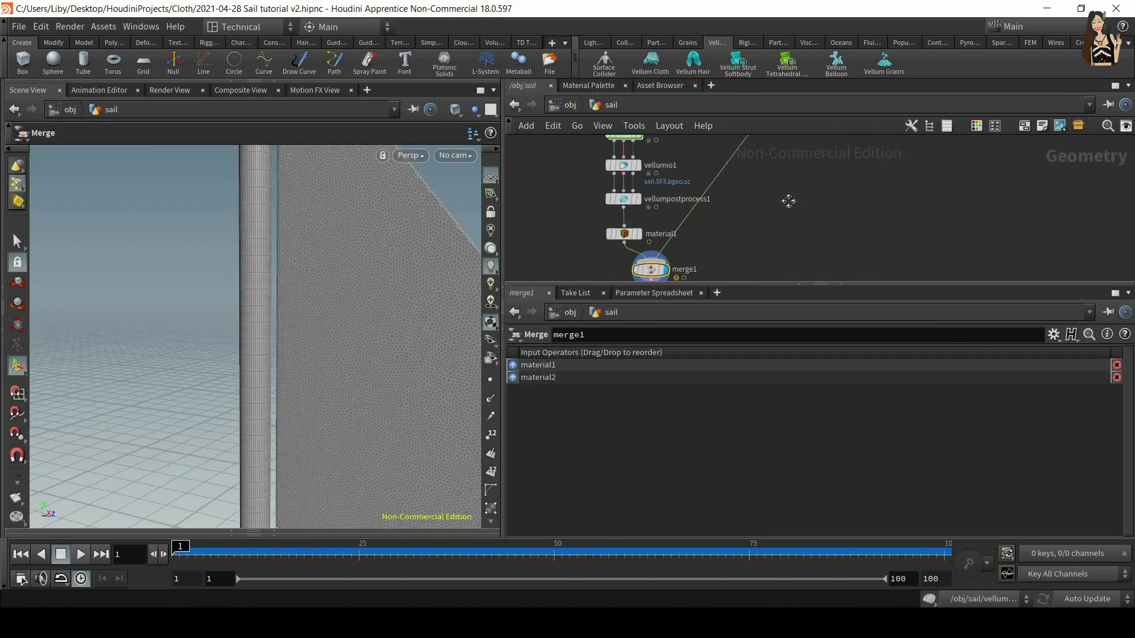
click(640, 224)
scroll(747, 200, down, 4)
mouse_move(752, 195)
middle_down()
mouse_move(737, 247)
mouse_move(746, 207)
middle_up()
scroll(762, 270, up, 4)
scroll(680, 201, up, 3)
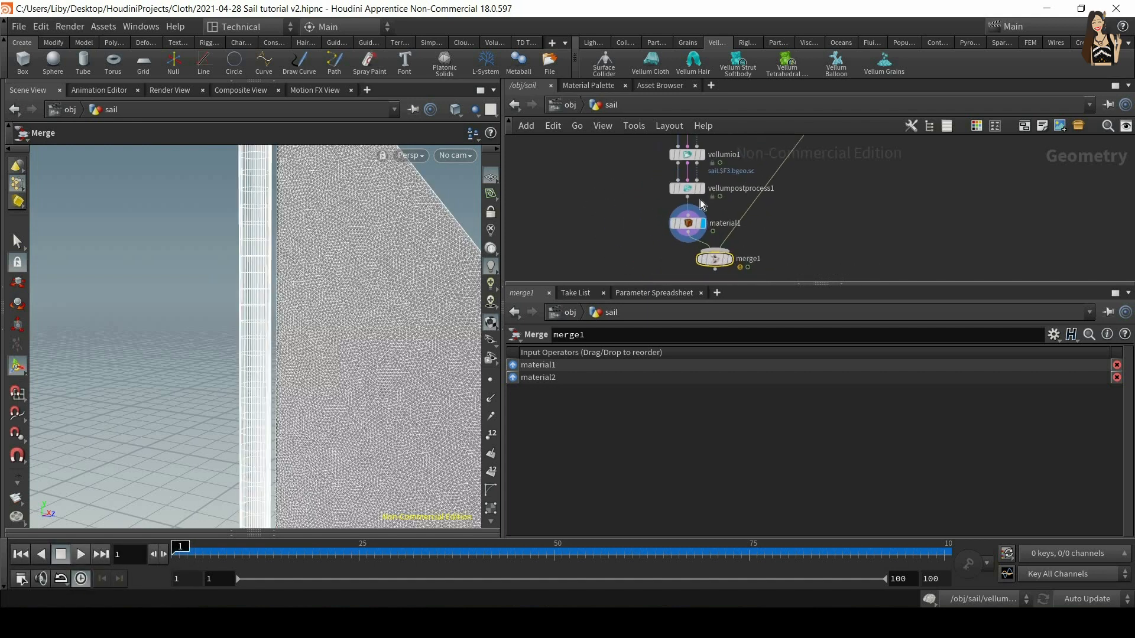
click(674, 215)
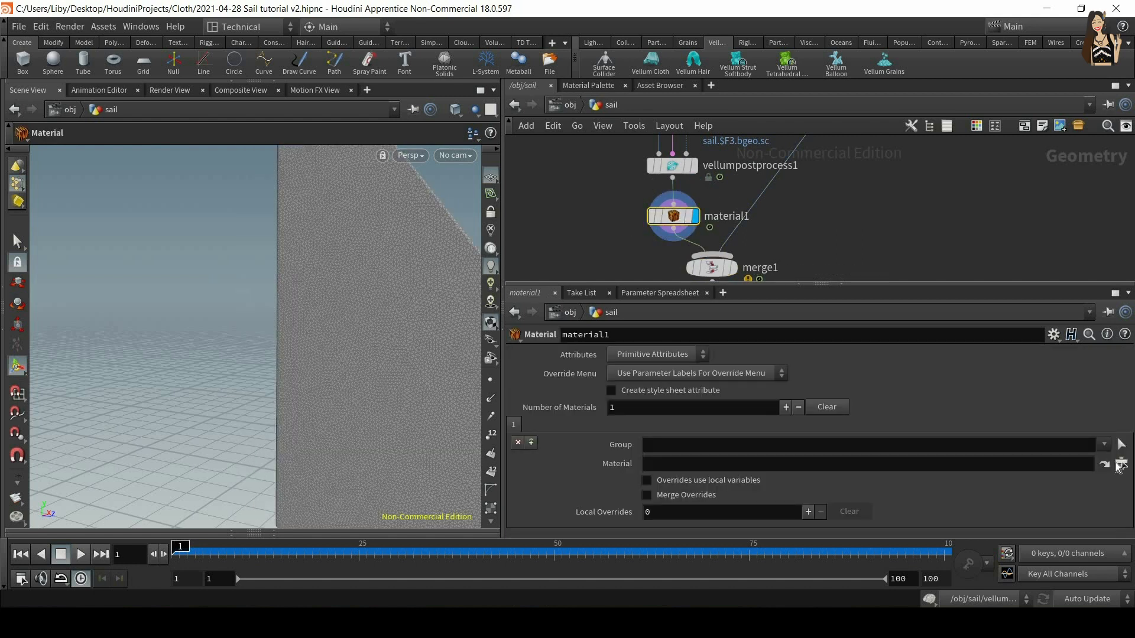
click(1121, 464)
click(1020, 586)
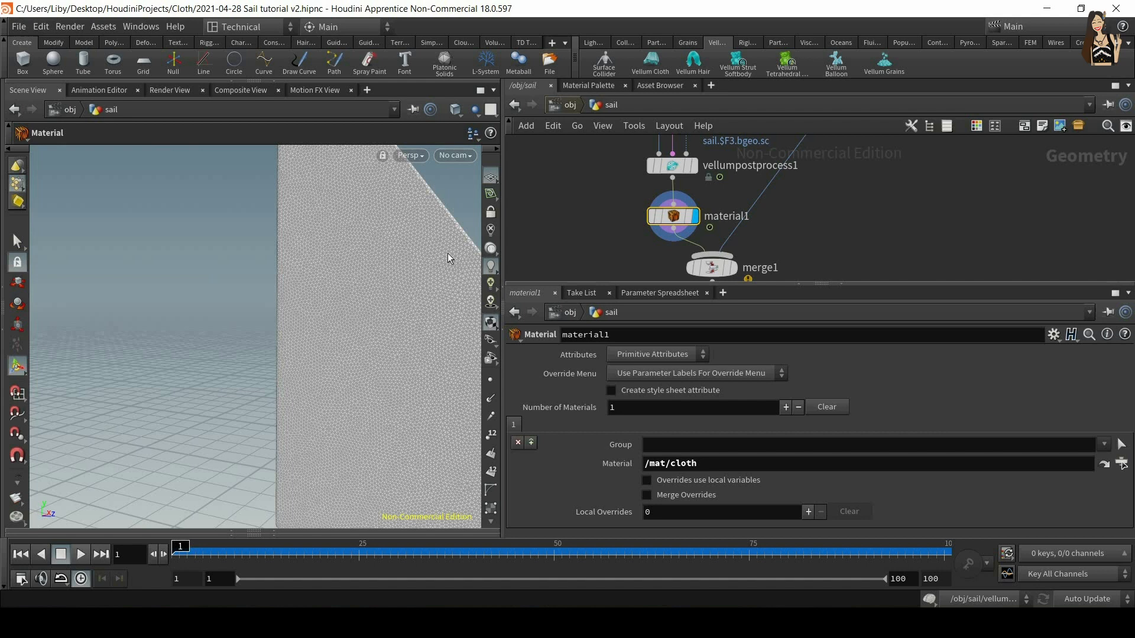
Step: Frame the mast, boom and sail from the object level, create a new camera from that view and select its node
alt+scroll(410, 303, down, 5)
mouse_move(390, 309)
alt+mouse_down()
mouse_move(339, 356)
mouse_move(362, 292)
mouse_move(392, 299)
alt+mouse_up()
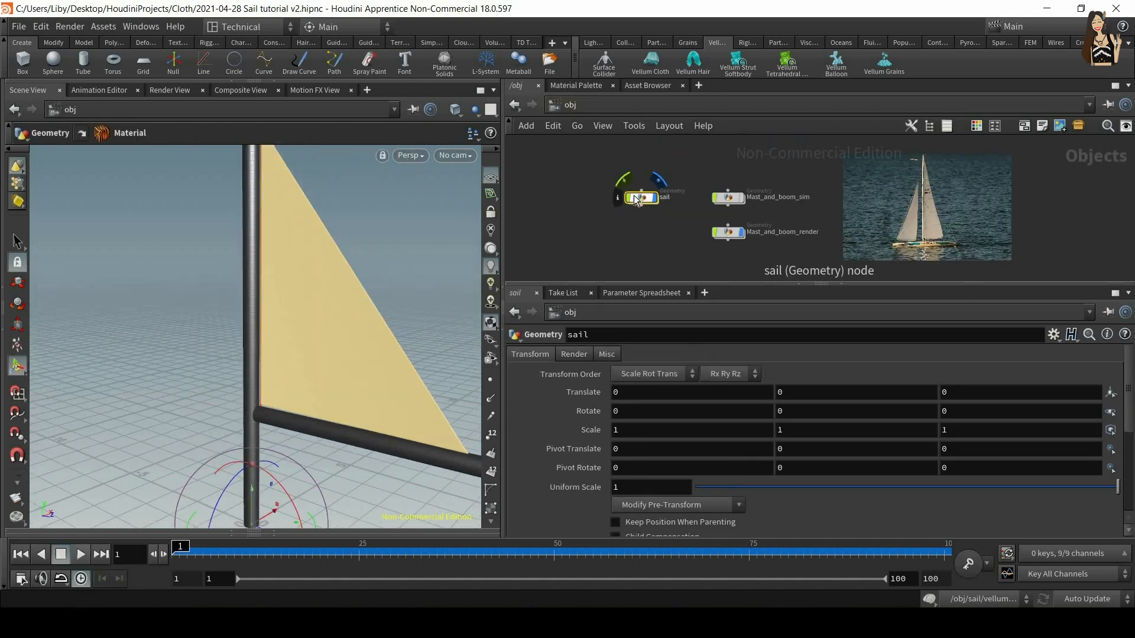
click(459, 158)
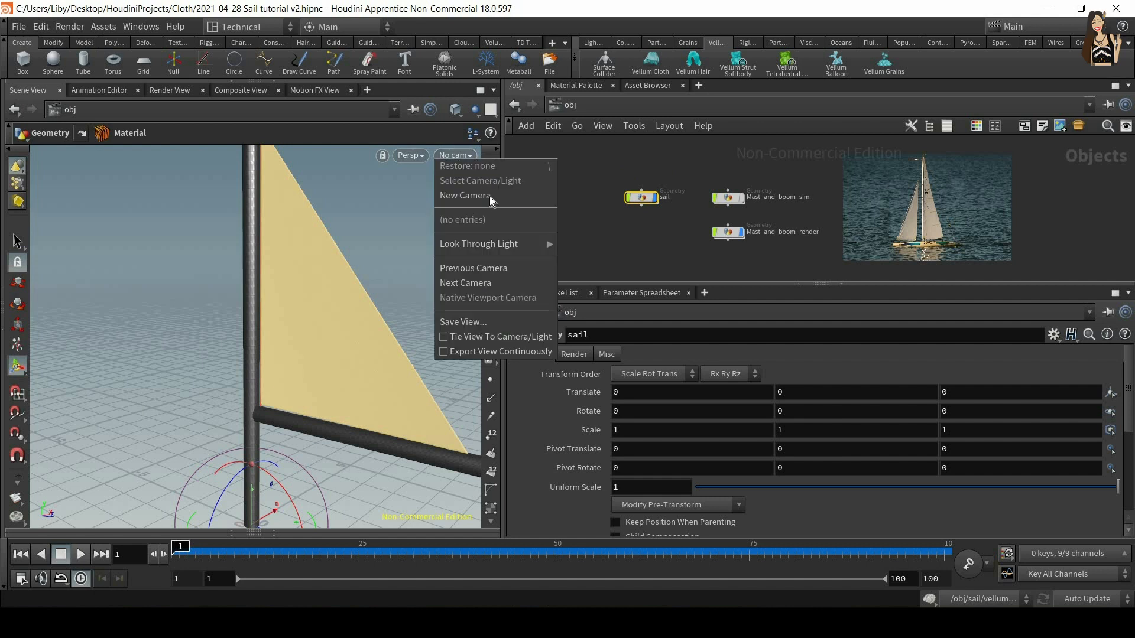
click(491, 200)
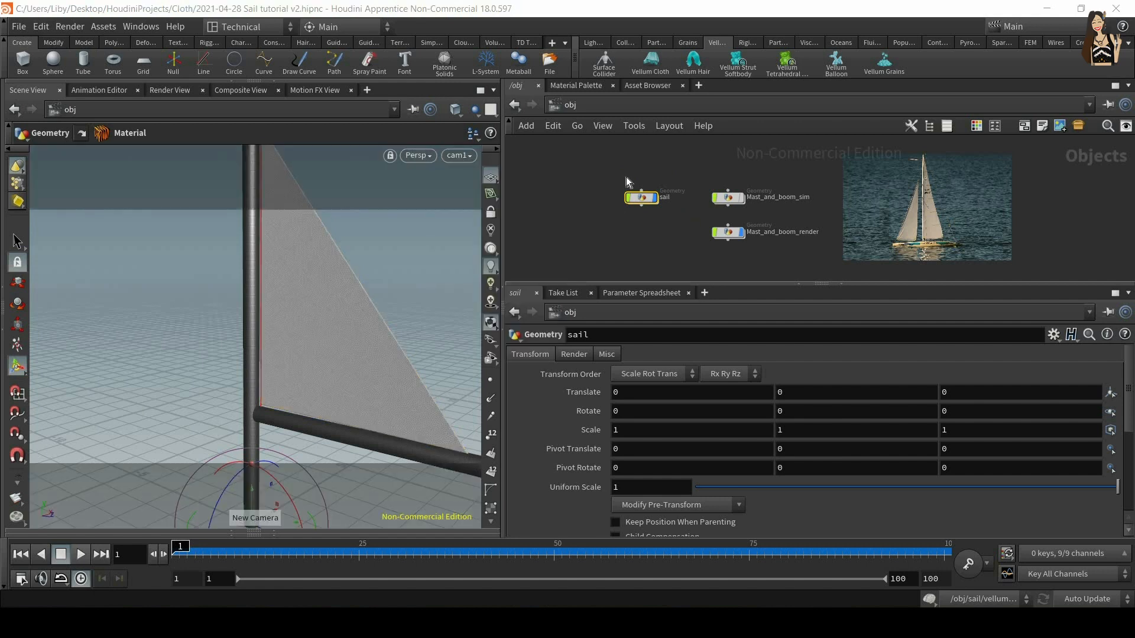
click(589, 205)
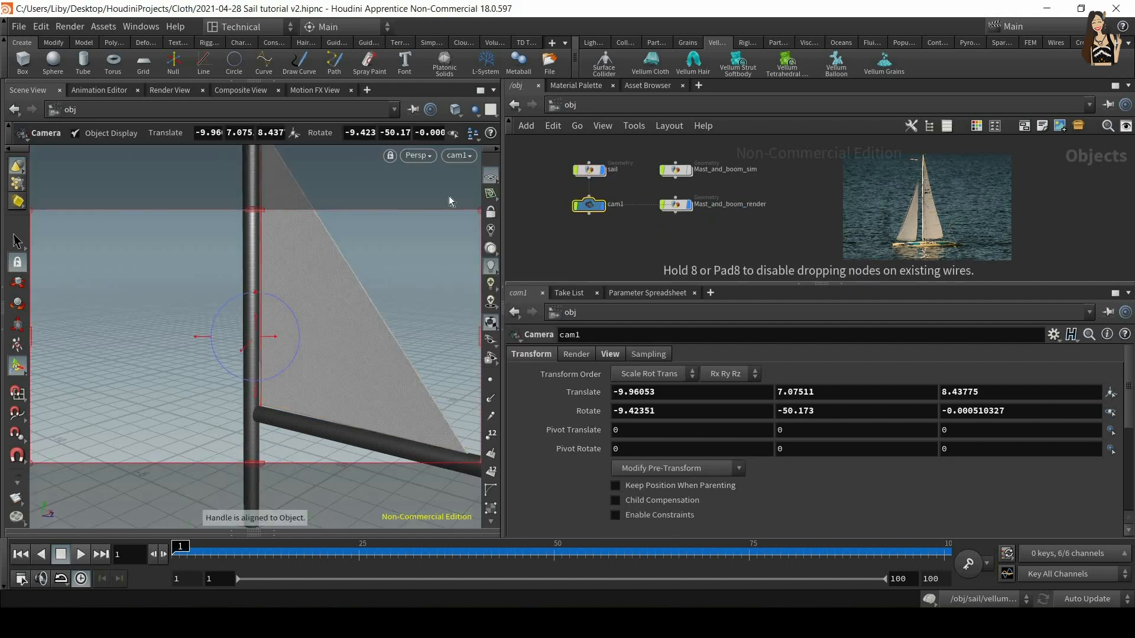
Step: Lock cam1 to the view, reframe it frontally on the mast and boom at frame 45, and unlock it again
click(491, 213)
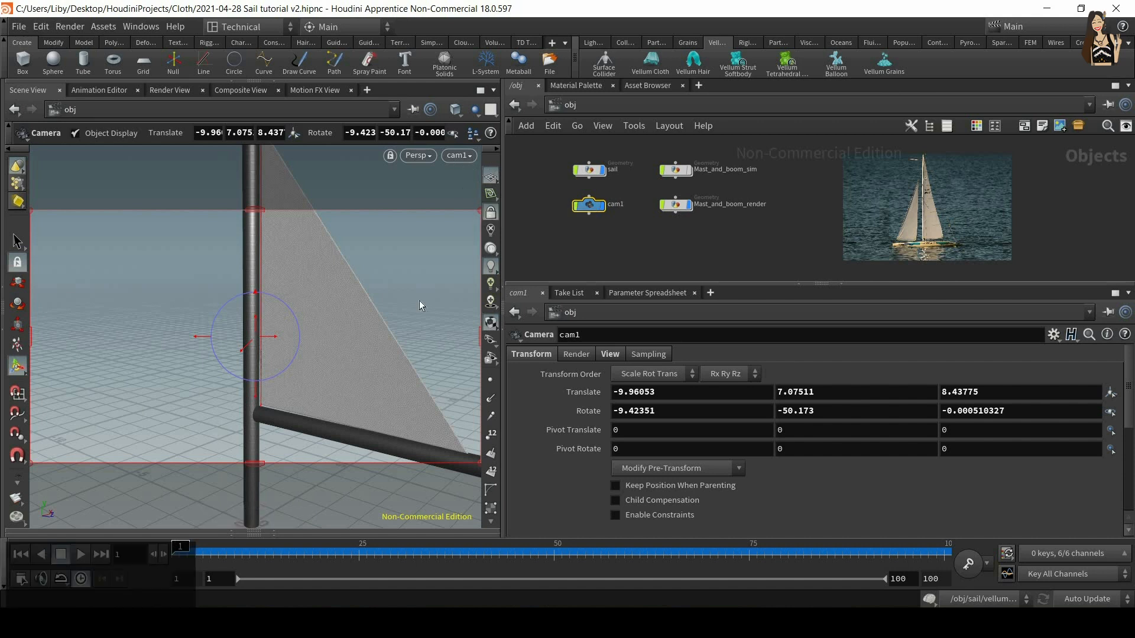
scroll(388, 293, up, 3)
alt+drag(374, 286, 356, 259)
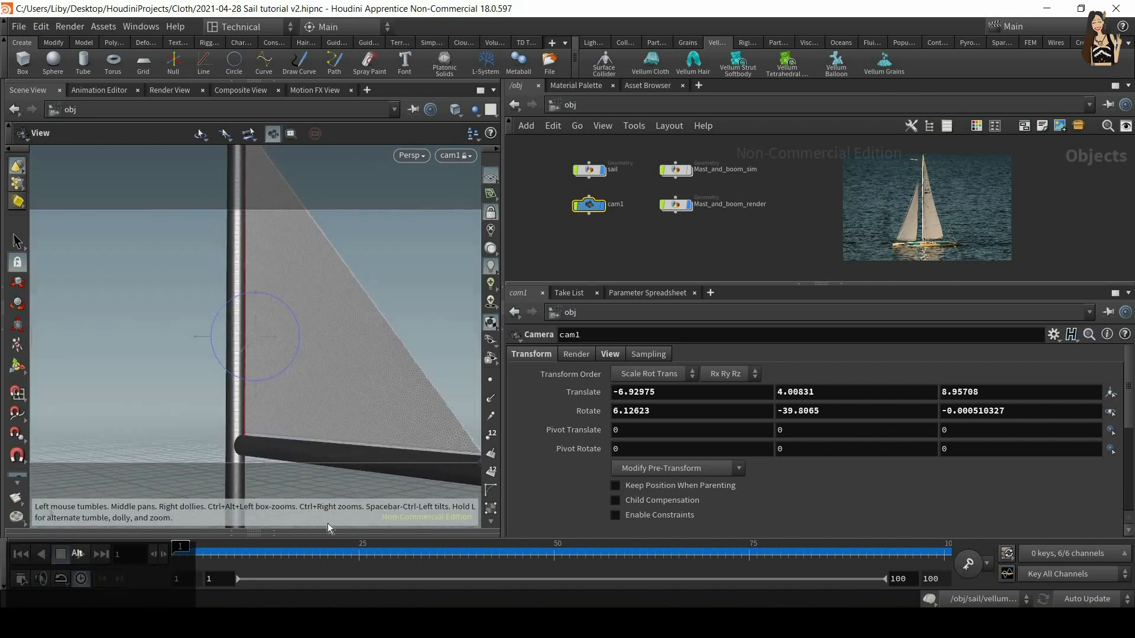
click(515, 556)
alt+middle_drag(251, 313, 204, 272)
alt+drag(204, 272, 170, 283)
alt+middle_drag(170, 283, 138, 283)
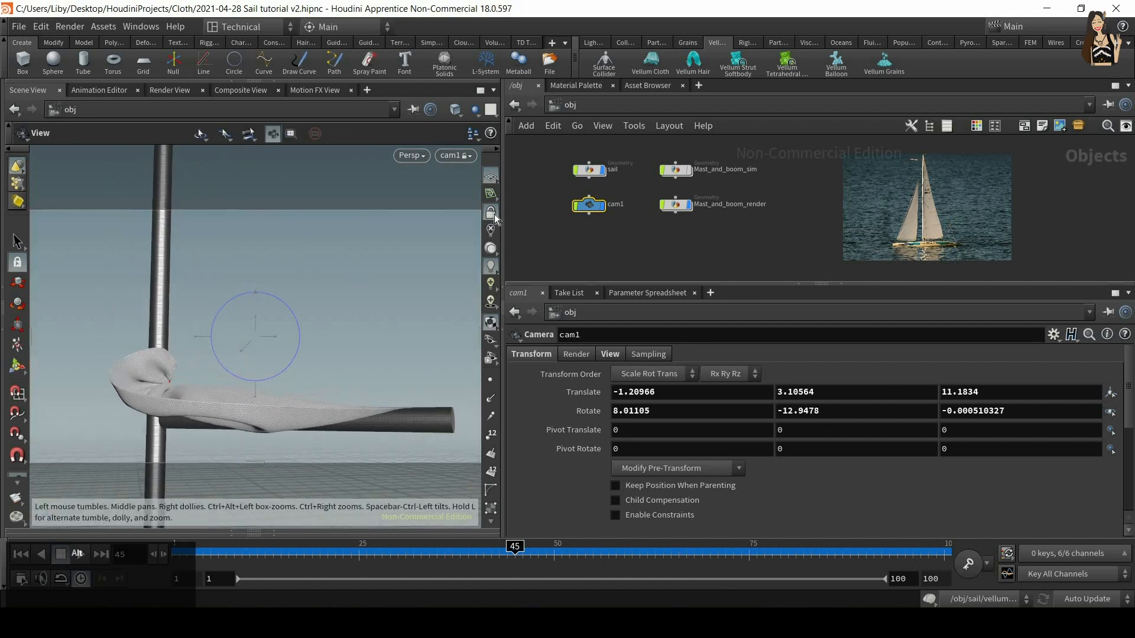
key(ctrl)
click(492, 214)
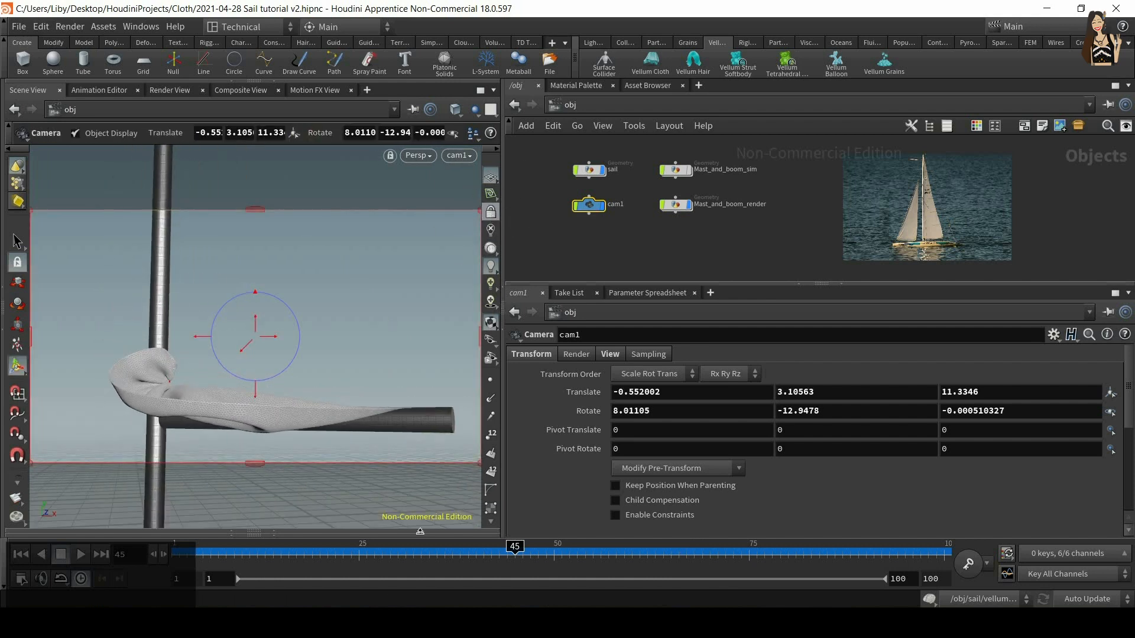
Step: Scrub the animation to frame 100 and add a Sky Light to the scene
drag(420, 558, 179, 558)
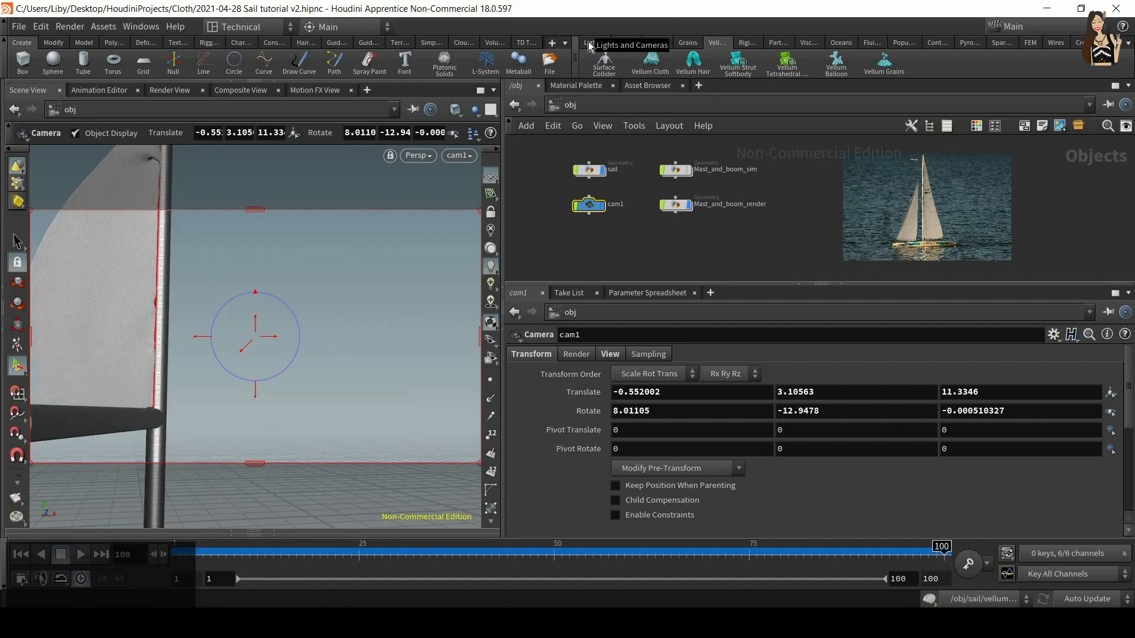
click(589, 44)
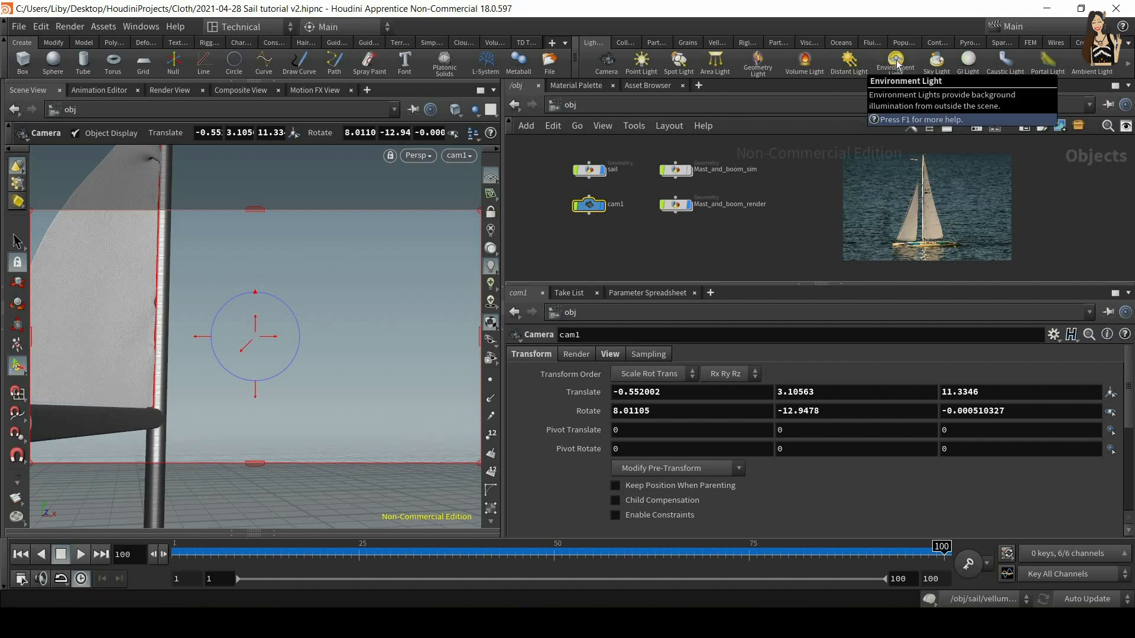
click(938, 61)
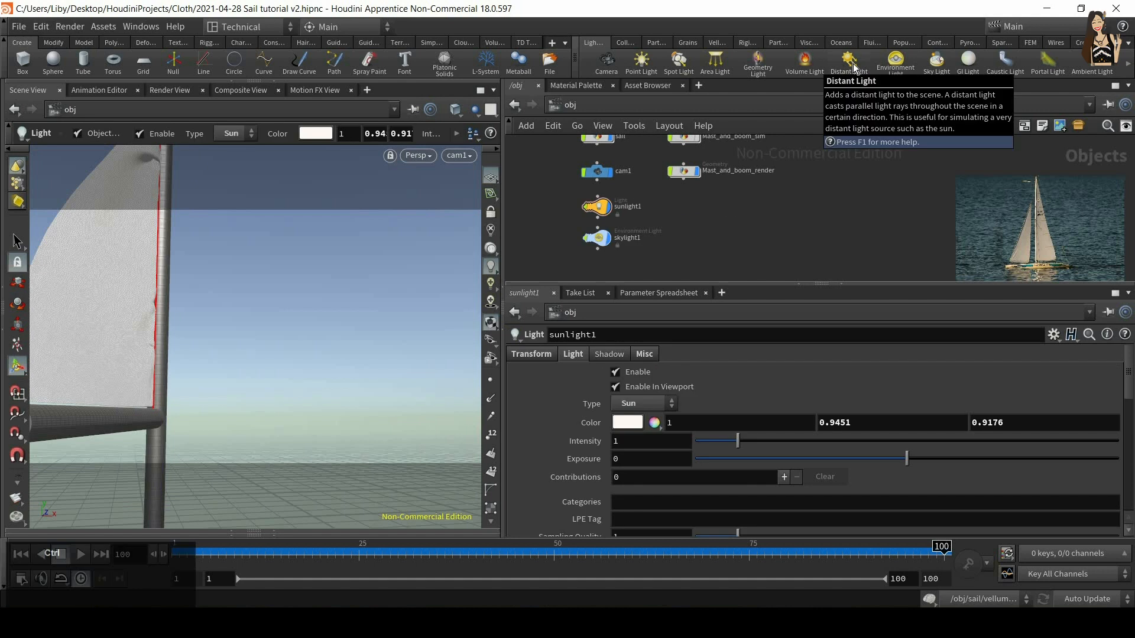
Step: Add a Distant Light, place it beside sunlight1 in the network and rename it distantlight_blue
ctrl+click(853, 61)
drag(597, 243, 627, 180)
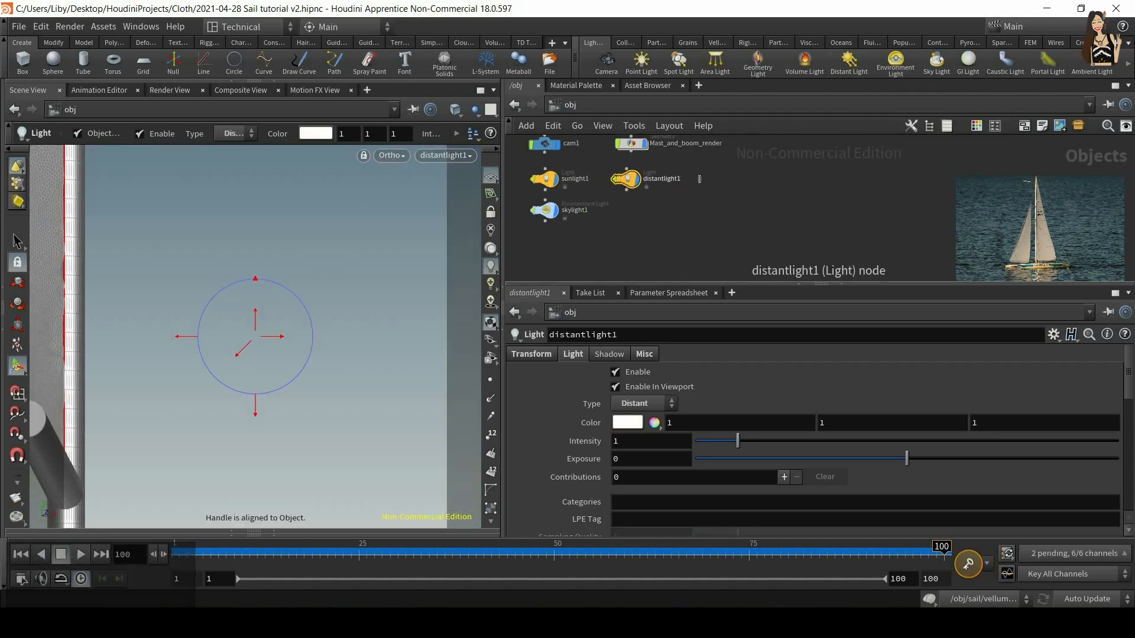
double_click(699, 179)
key(Left)
key(BackSpace)
key(Right)
text(blue)
key(Return)
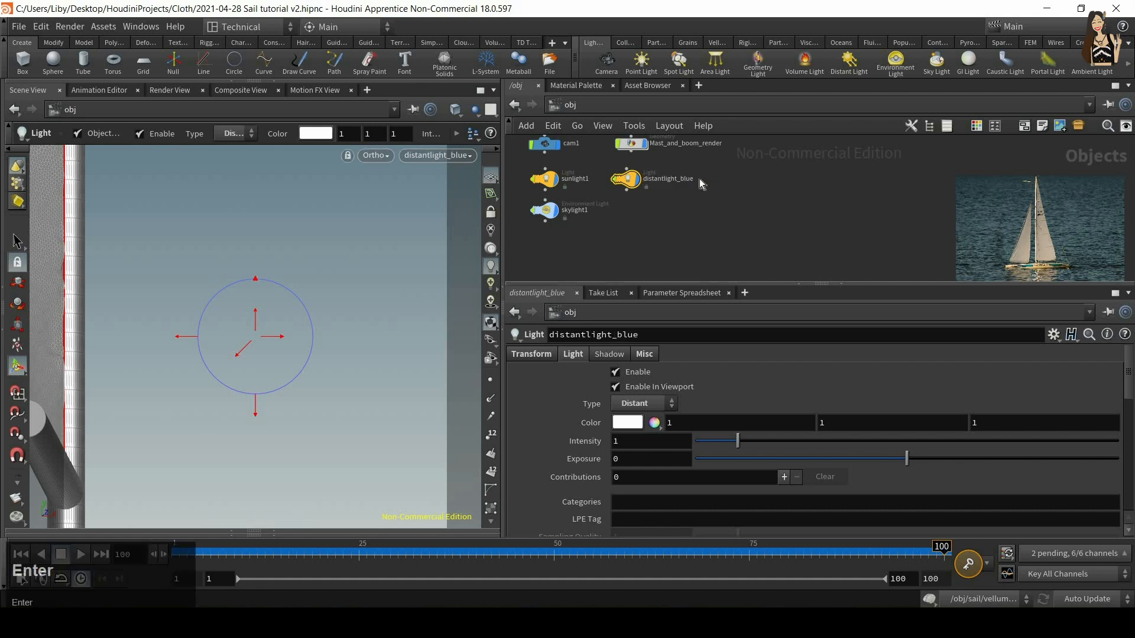
Step: Add a second Distant Light, place it below distantlight_blue and rename it distantlight_yellow
ctrl+click(849, 62)
drag(544, 210, 574, 189)
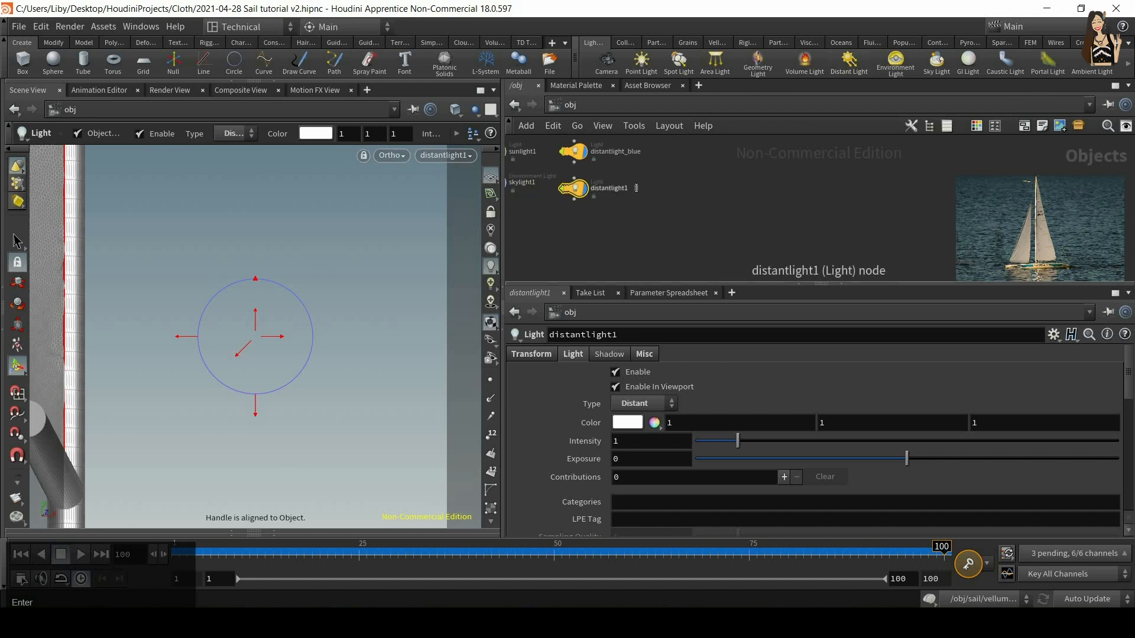
double_click(614, 190)
key(BackSpace)
text(_yellow)
key(Return)
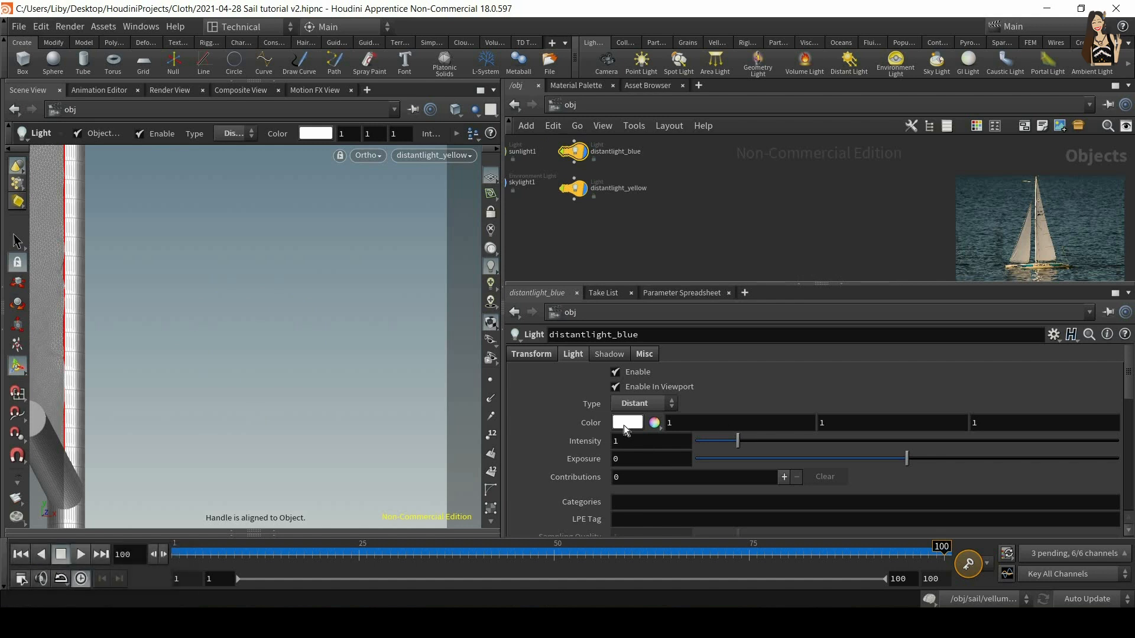
Step: Color distantlight_blue pale cyan (0.669, 1, 1) and distantlight_yellow pale yellow (1, 1, 0.729)
click(619, 423)
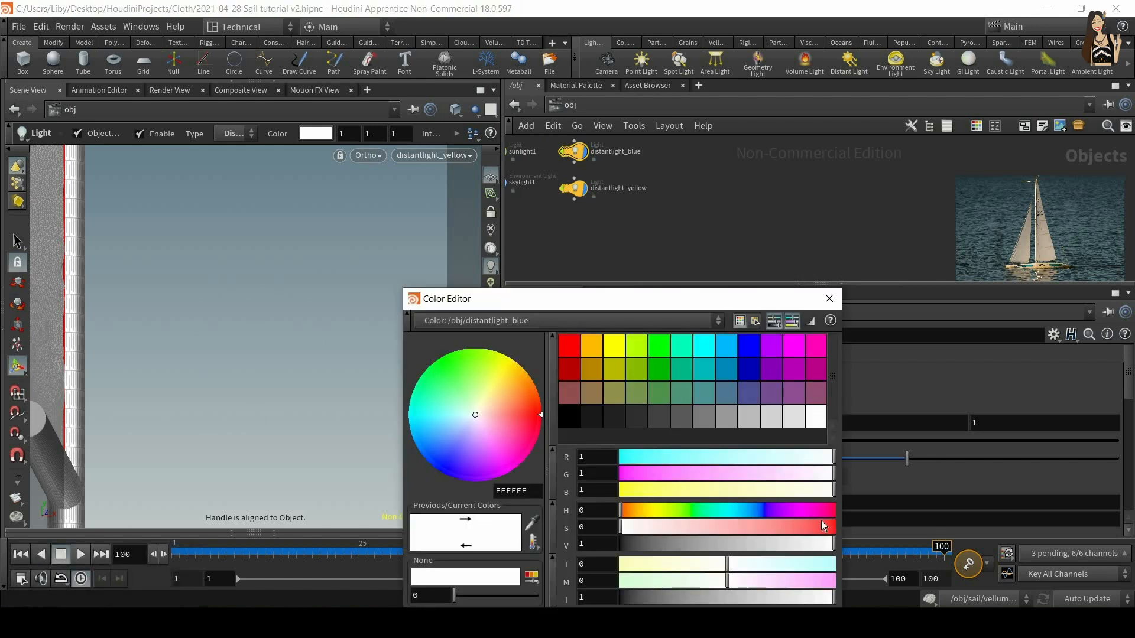
click(829, 299)
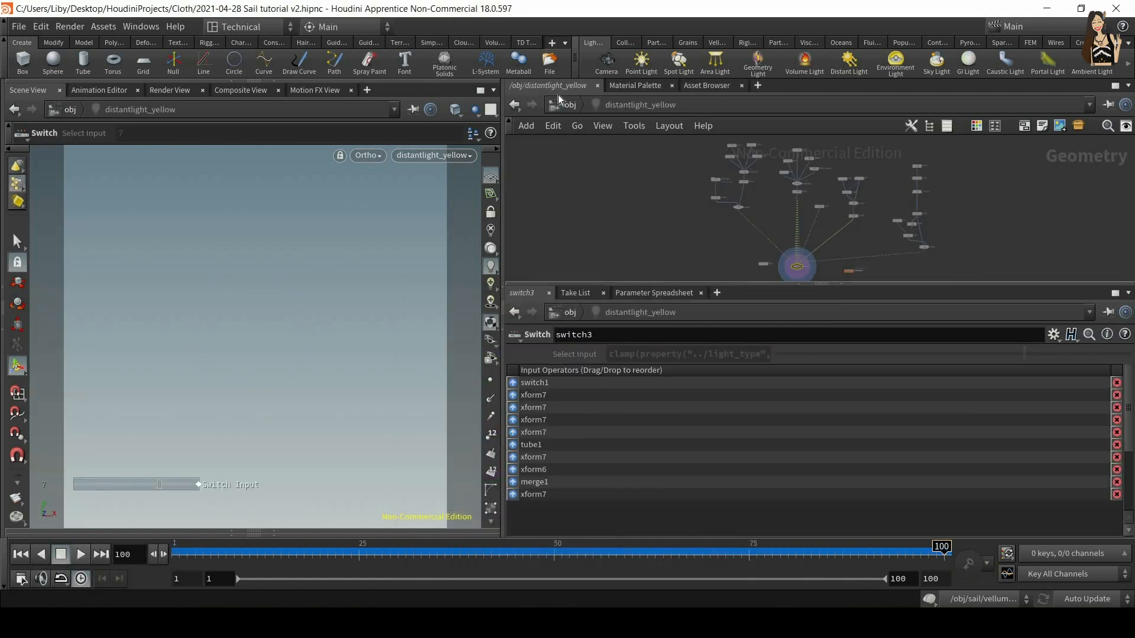
click(569, 105)
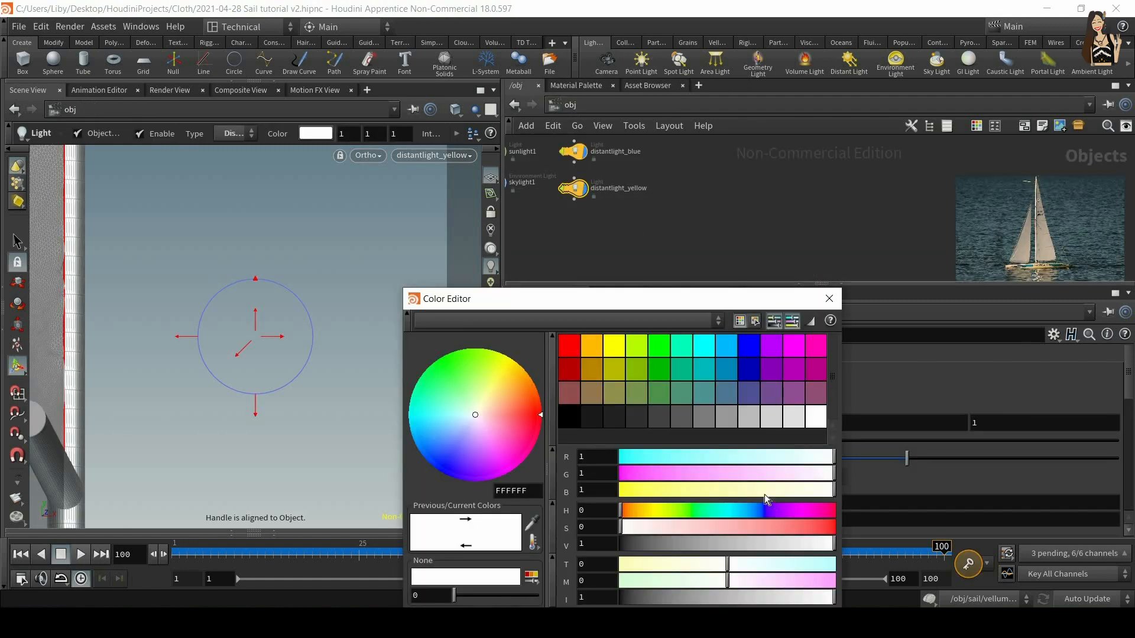
click(775, 489)
click(829, 299)
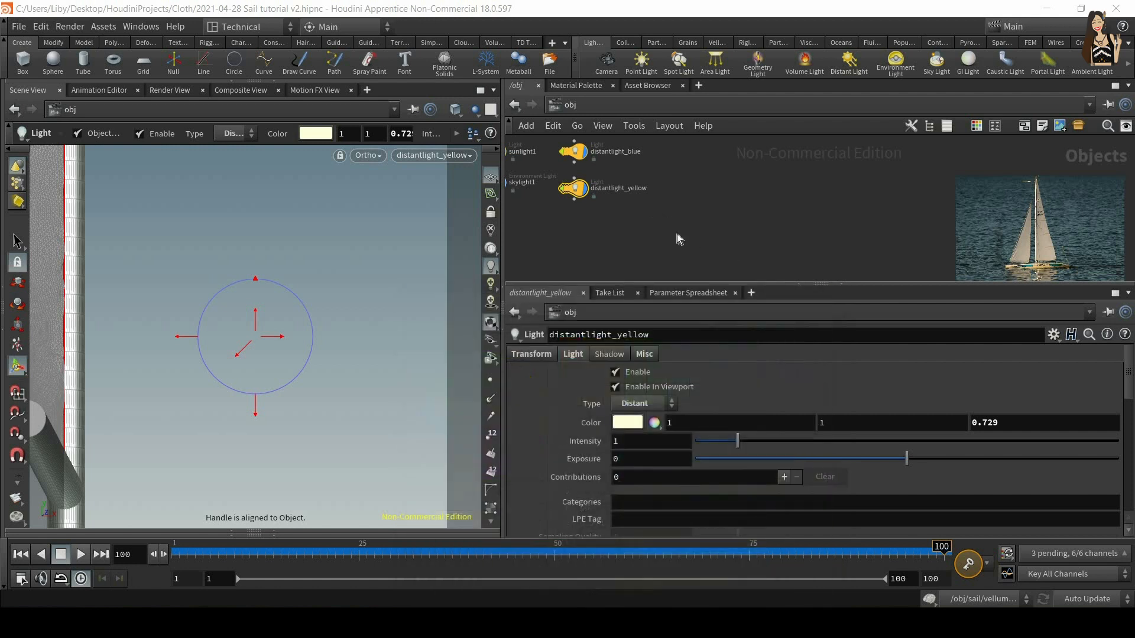
Step: Leave the distantlight_yellow view to see the sail and lights from outside, and set the intensity of distantlight_blue to 0.5
key(h)
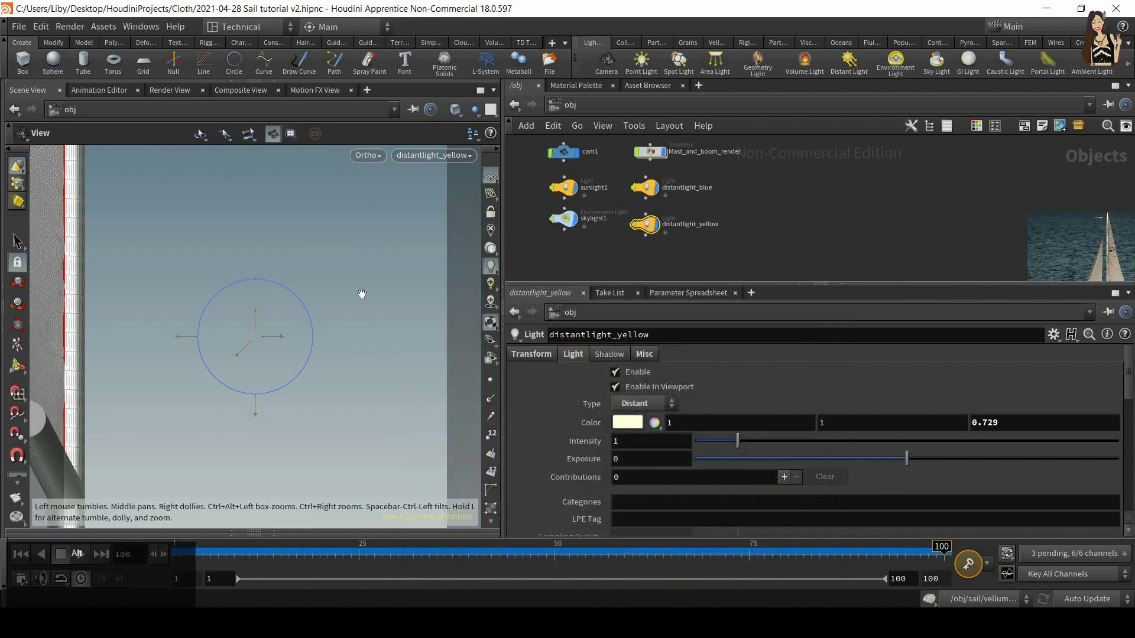
scroll(362, 289, down, 5)
alt+drag(373, 268, 155, 463)
click(680, 188)
click(650, 441)
text(0.5)
key(Return)
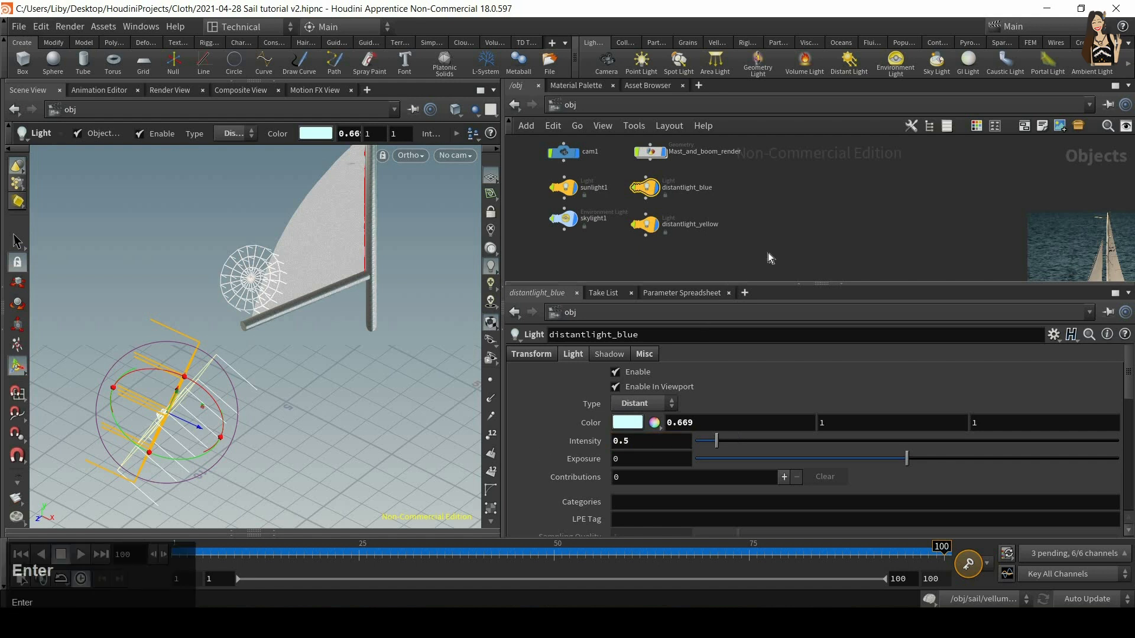
Step: Set the intensity of distantlight_yellow to 0.5
click(644, 224)
click(650, 441)
text(0.)
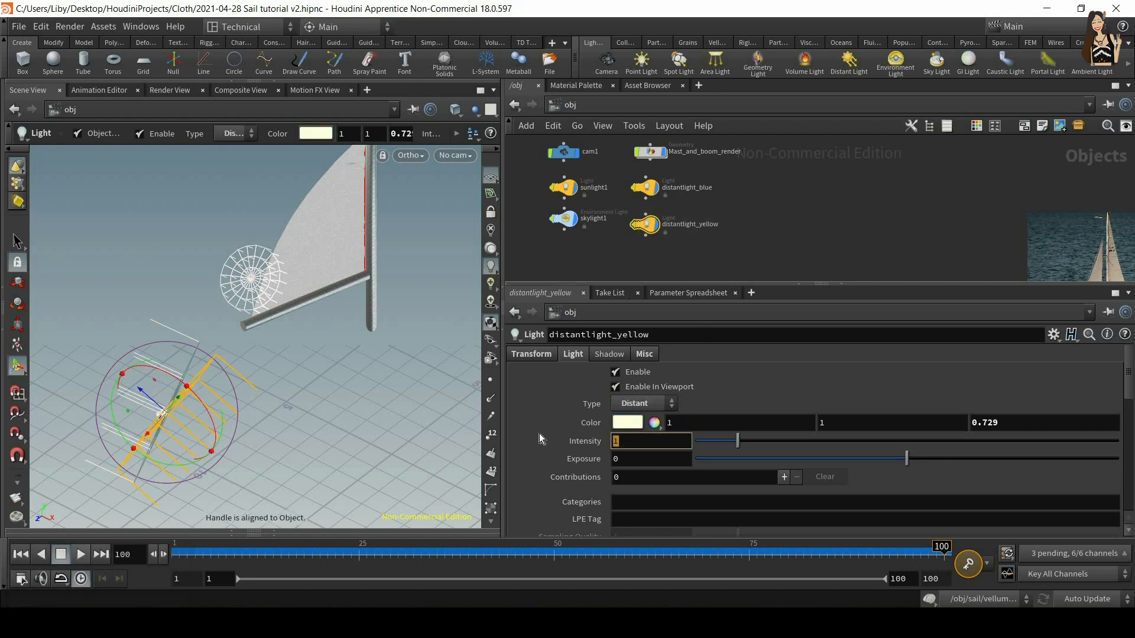
text(5)
key(Return)
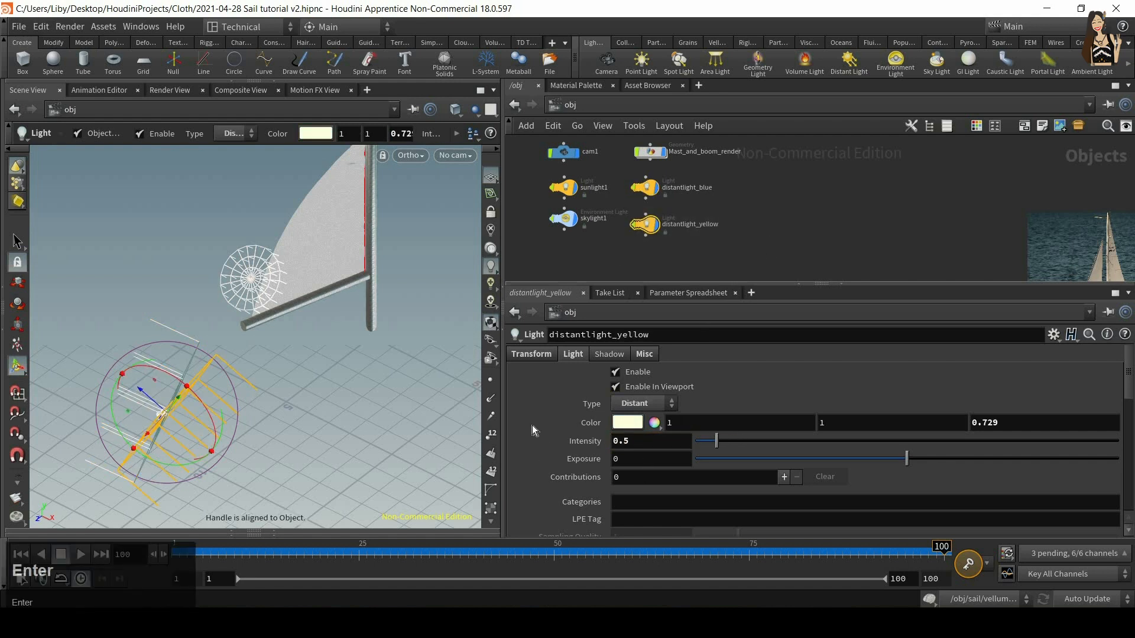
Step: Switch the viewport to look at the scene through cam1
click(454, 155)
click(466, 220)
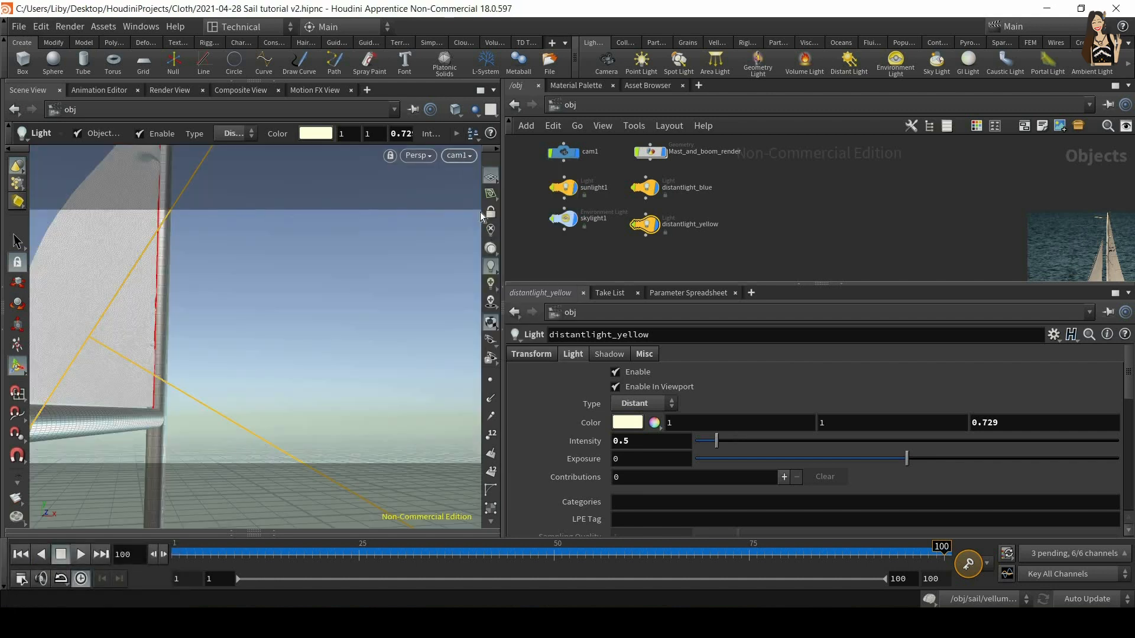
click(459, 154)
Step: Select the Mast_and_boom_sim object and then the Mast_and_boom_render object in the network to compare them
middle_drag(813, 220, 865, 239)
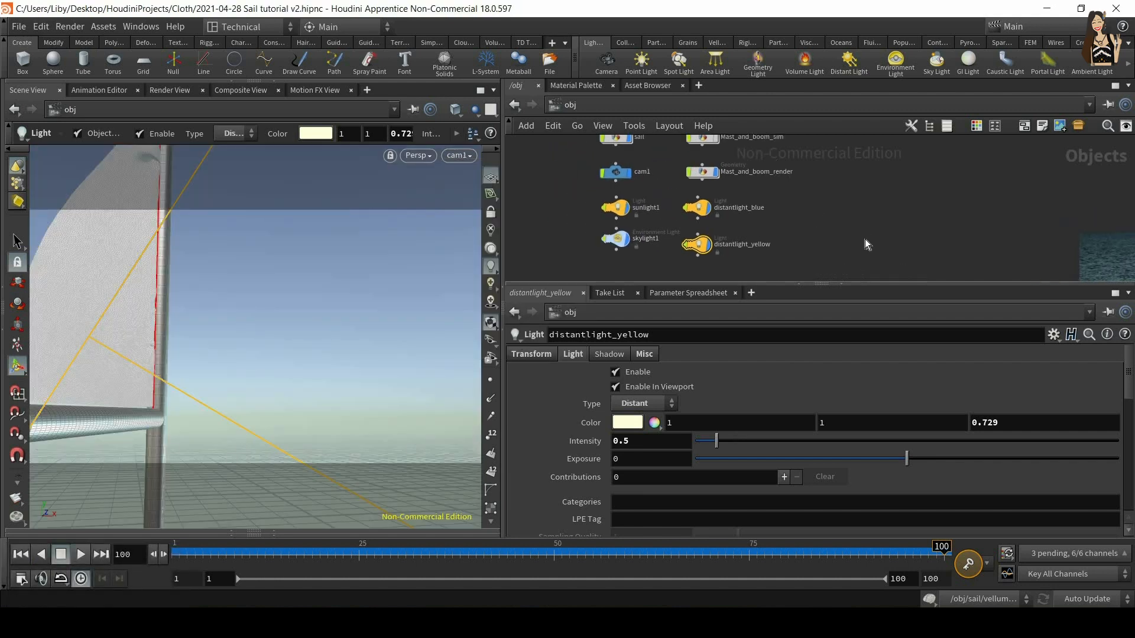
scroll(865, 232, down, 2)
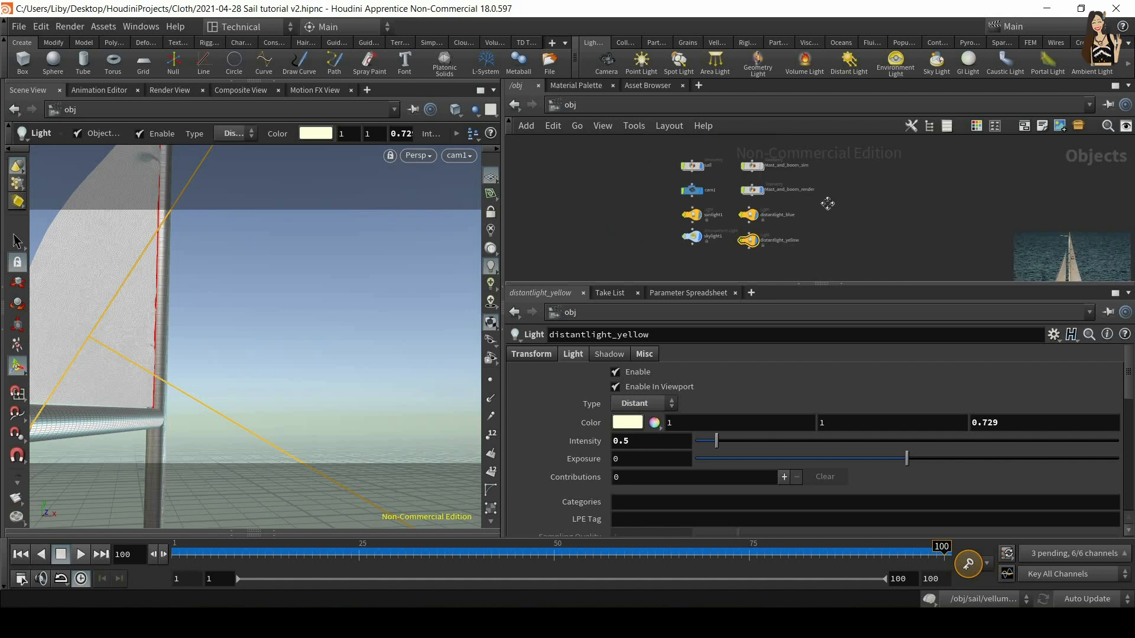
scroll(825, 203, up, 1)
middle_drag(789, 154, 782, 171)
click(731, 178)
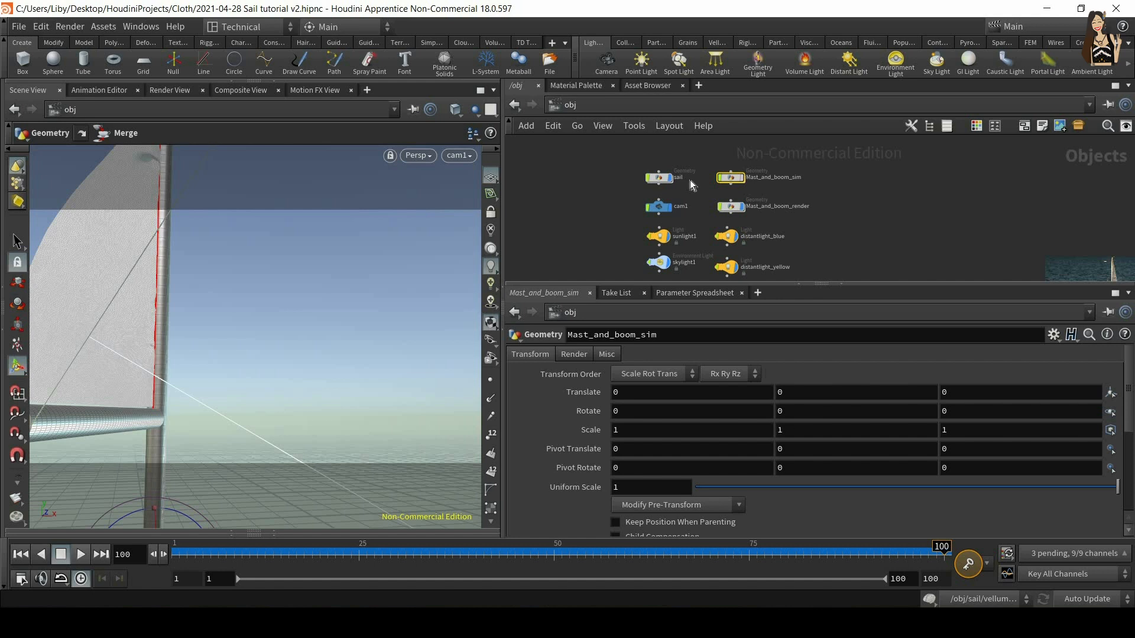
click(731, 206)
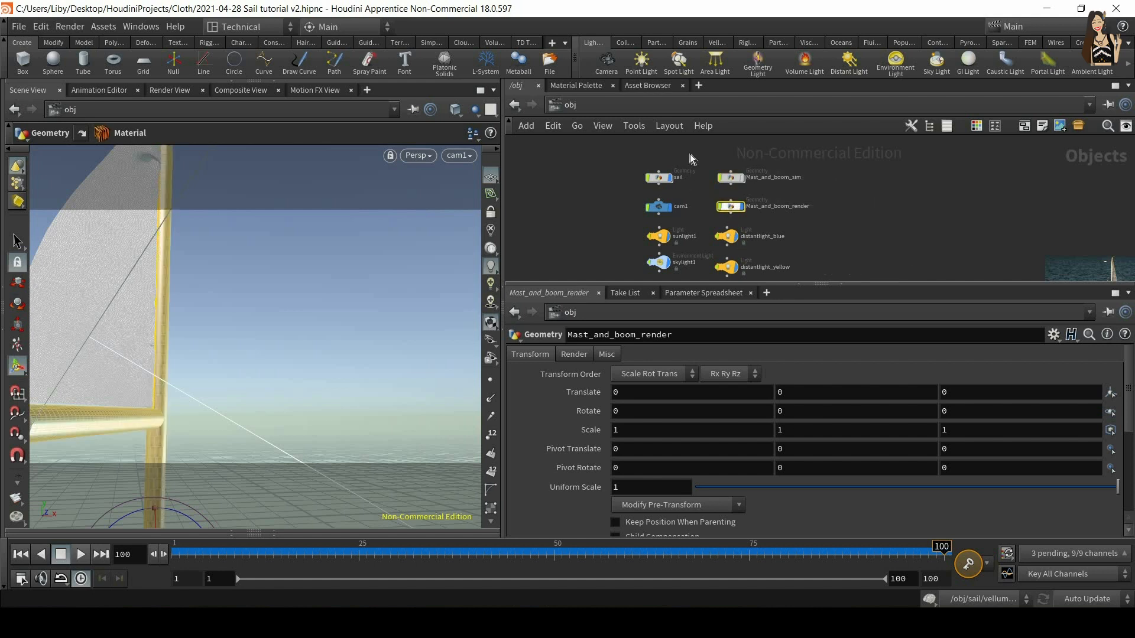